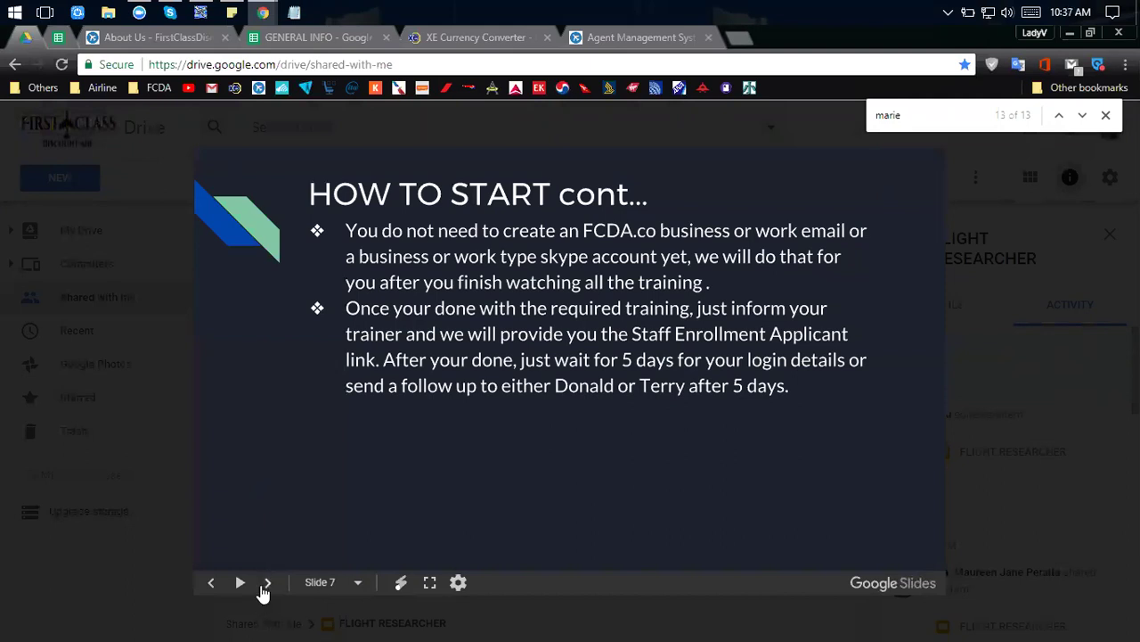
Advance to slide 8 'TOOLS', then switch to the FCDA Agent Management System login tab.
{"action": "left_click", "coordinate": [266, 584]}
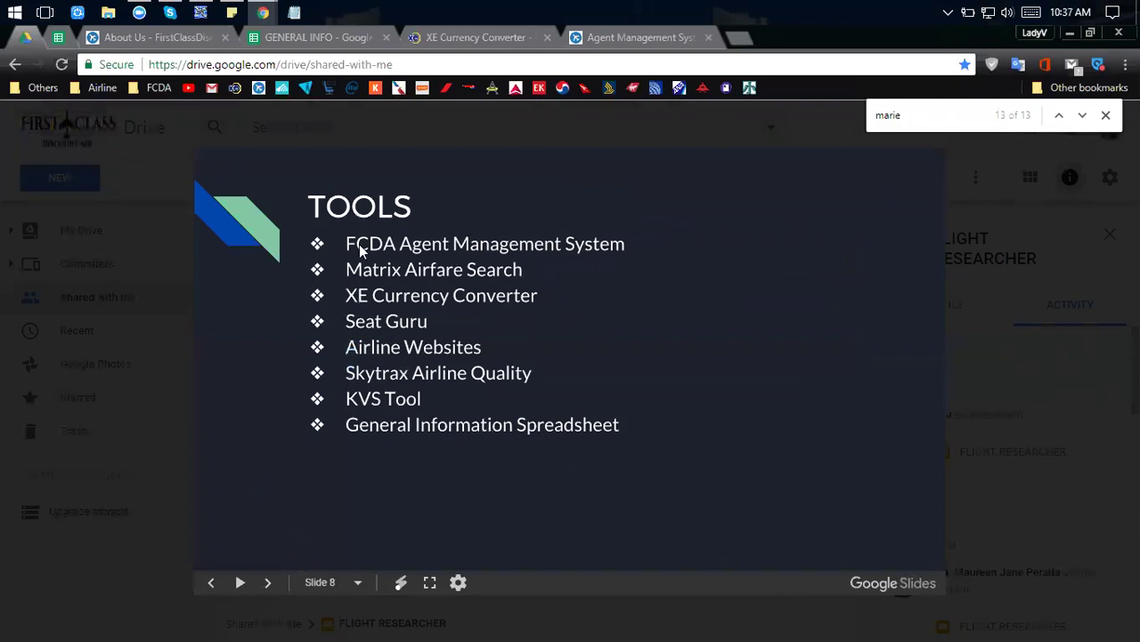
{"action": "left_click", "coordinate": [167, 34]}
{"action": "left_click", "coordinate": [601, 42]}
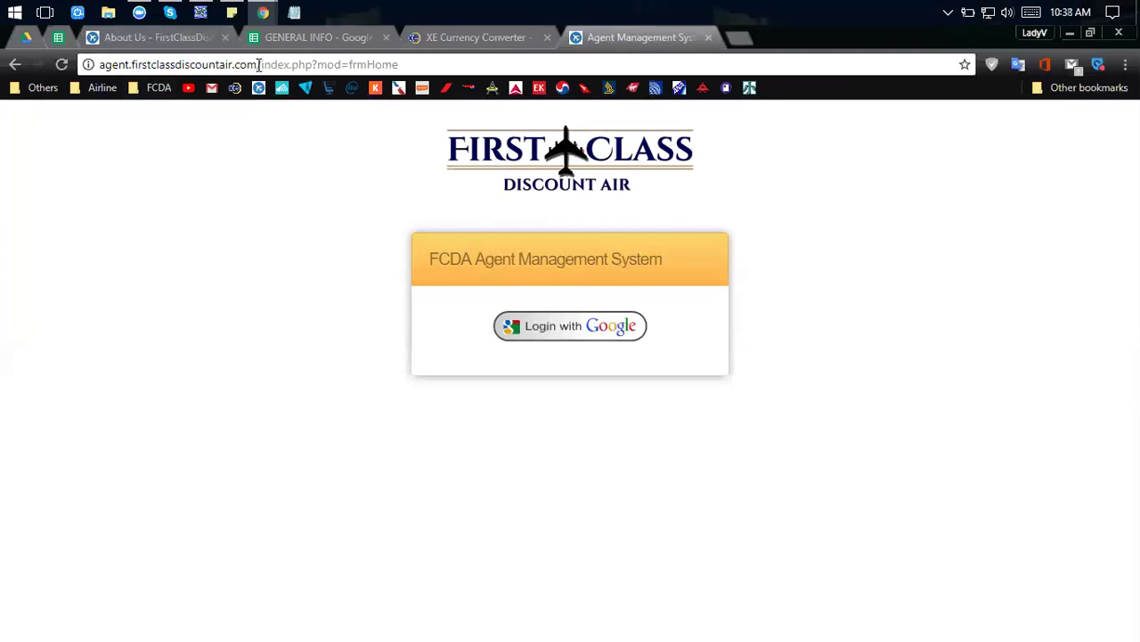
Log in to FCDA with Google using the fcda.co work account to reach the dashboard.
{"action": "left_click", "coordinate": [555, 332]}
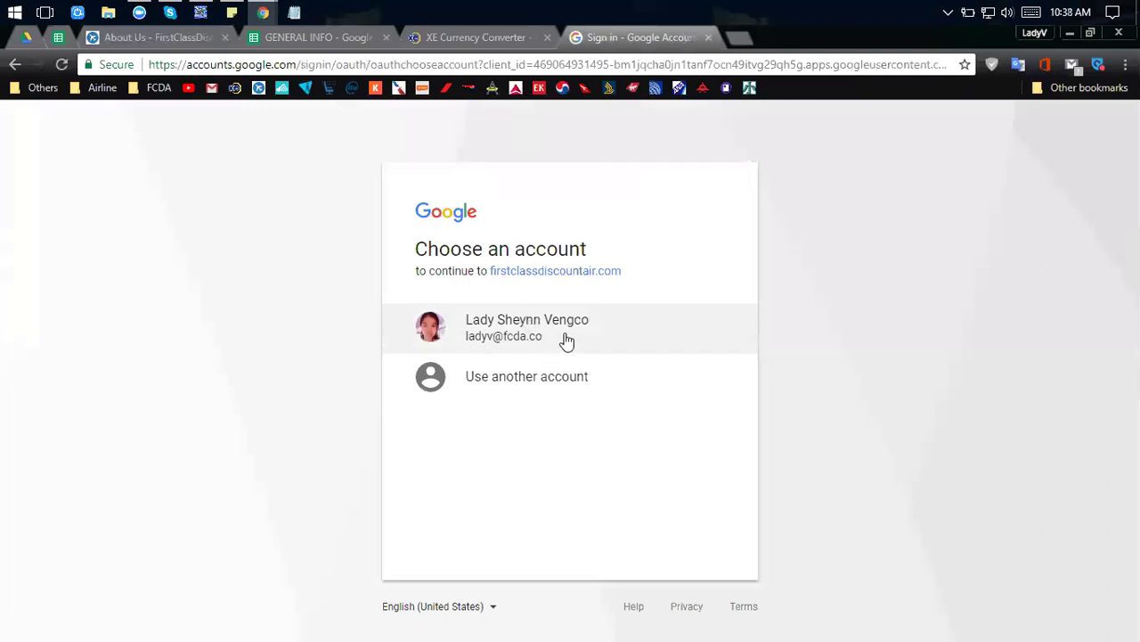
{"action": "left_click", "coordinate": [486, 330]}
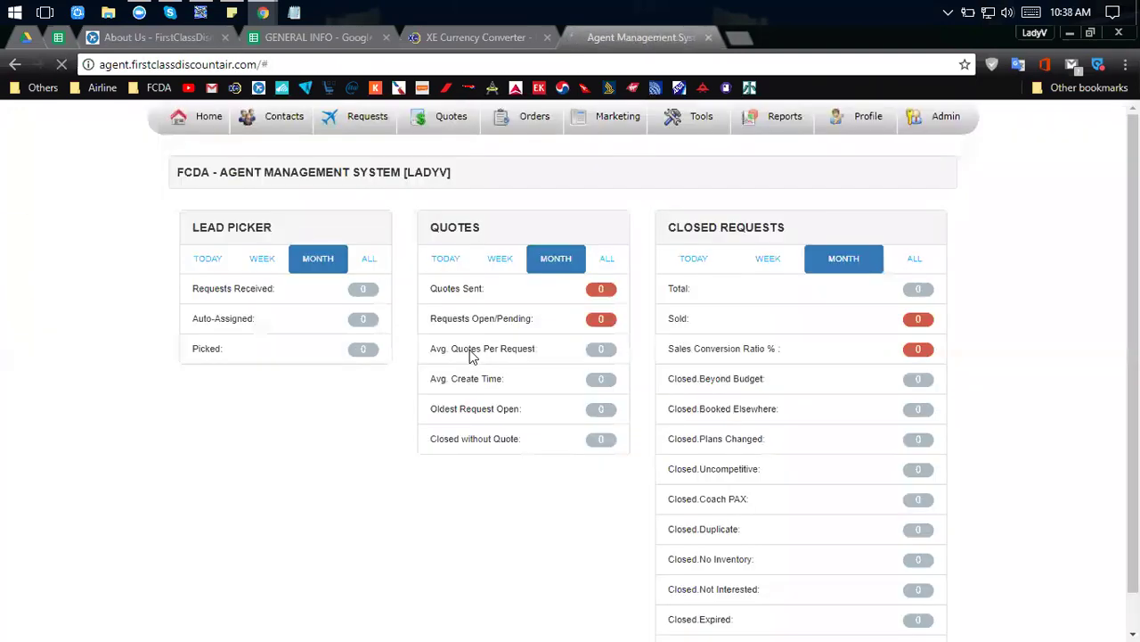
{"action": "left_click", "coordinate": [914, 125]}
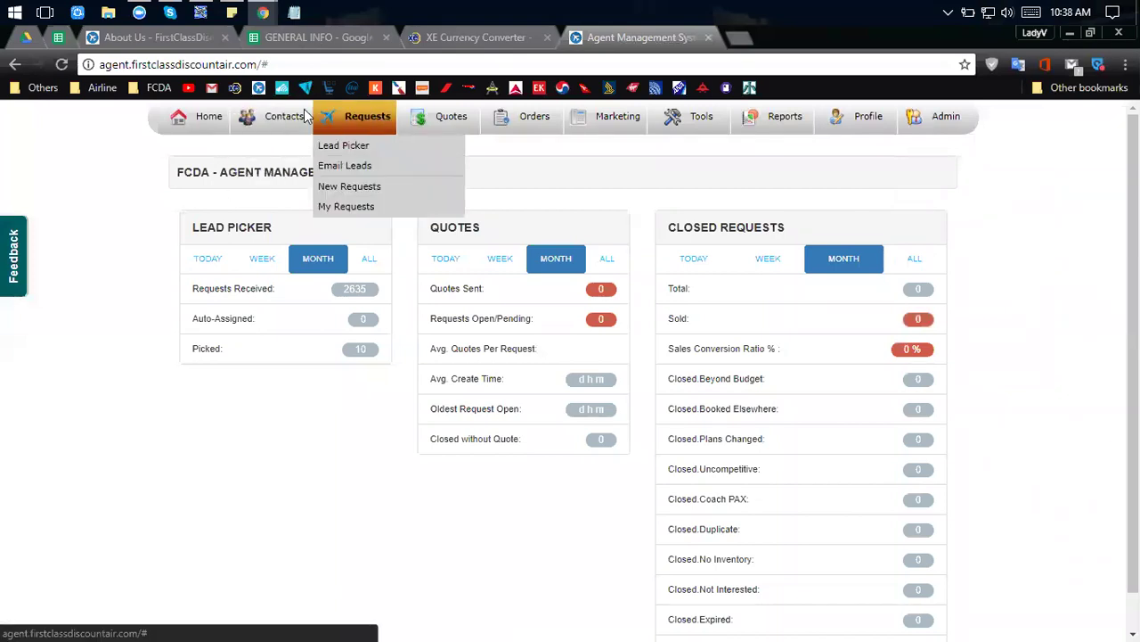
{"action": "mouse_move", "coordinate": [352, 136]}
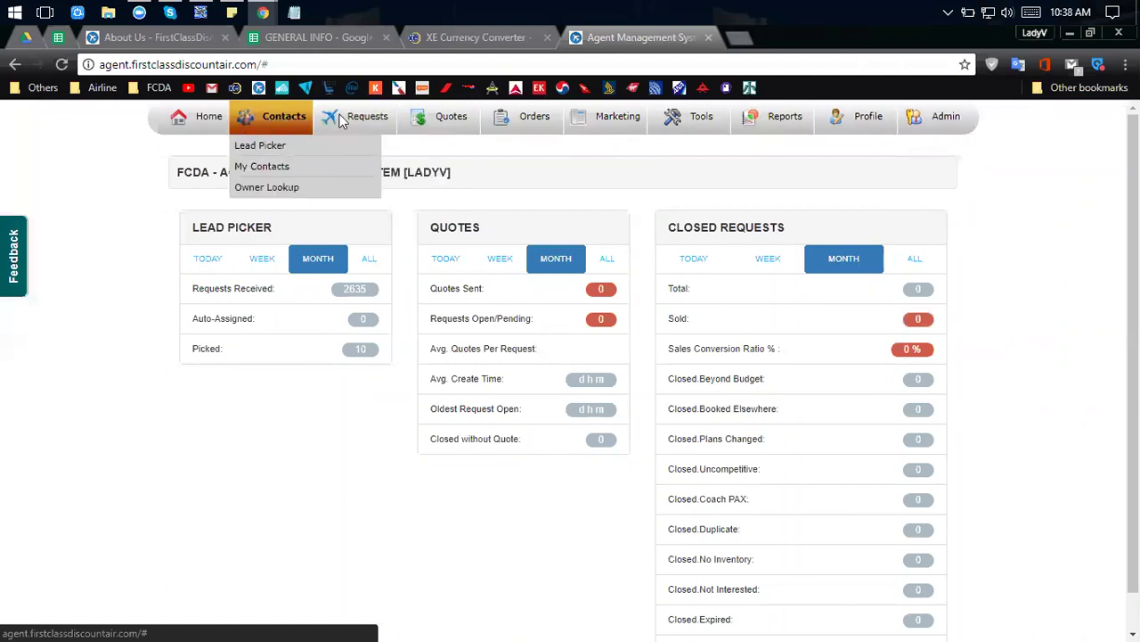
{"action": "mouse_move", "coordinate": [264, 115]}
{"action": "mouse_move", "coordinate": [366, 117]}
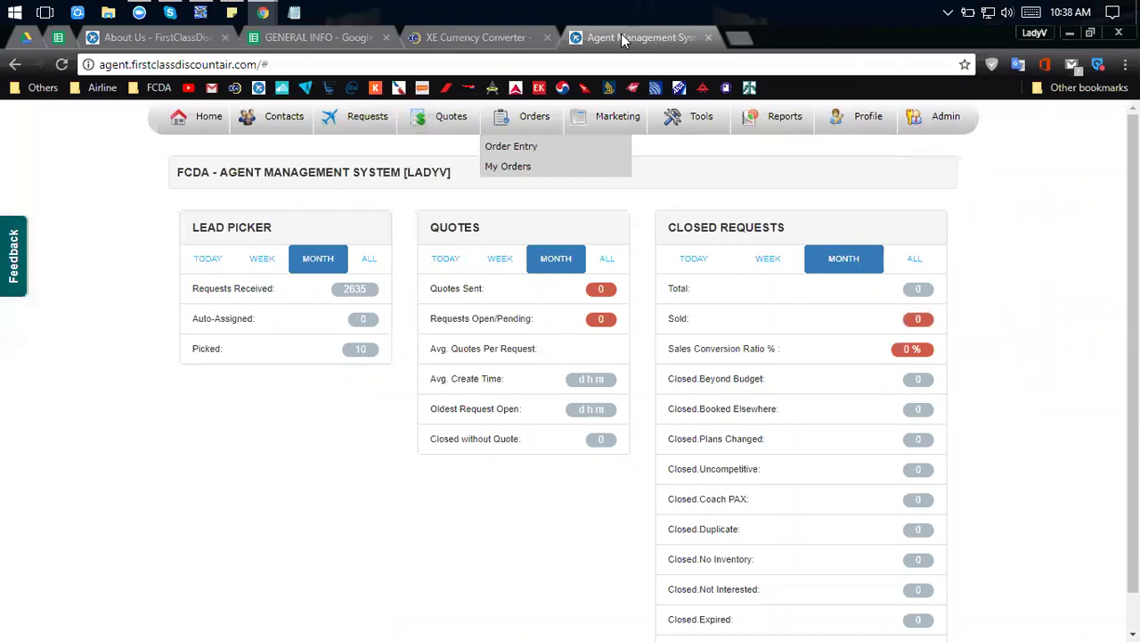
{"action": "mouse_move", "coordinate": [424, 131]}
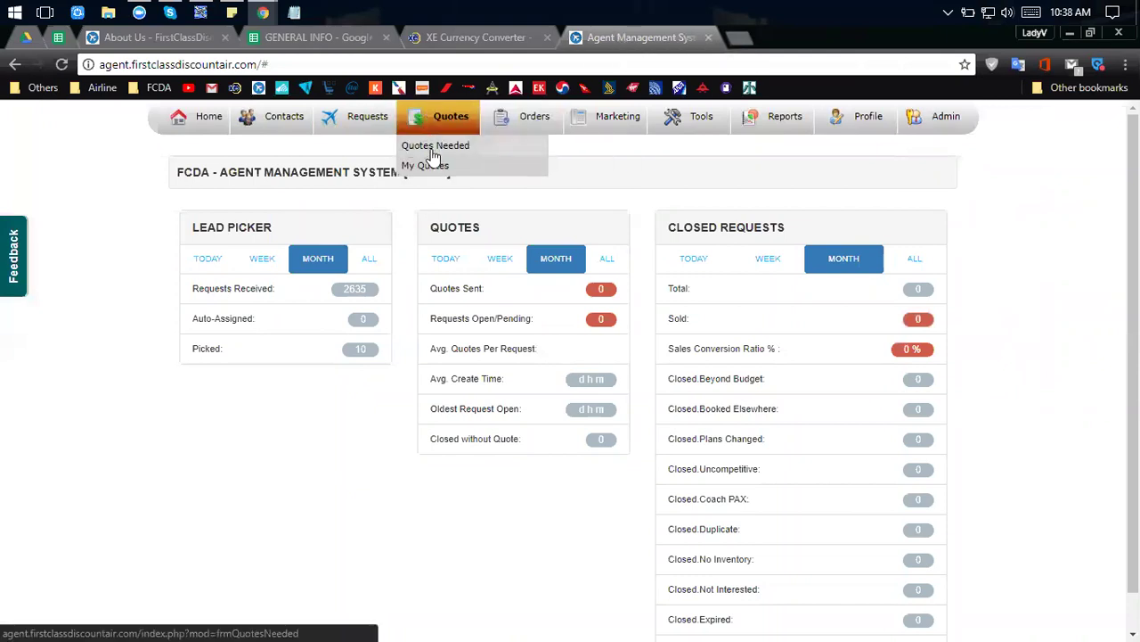
{"action": "mouse_move", "coordinate": [530, 122]}
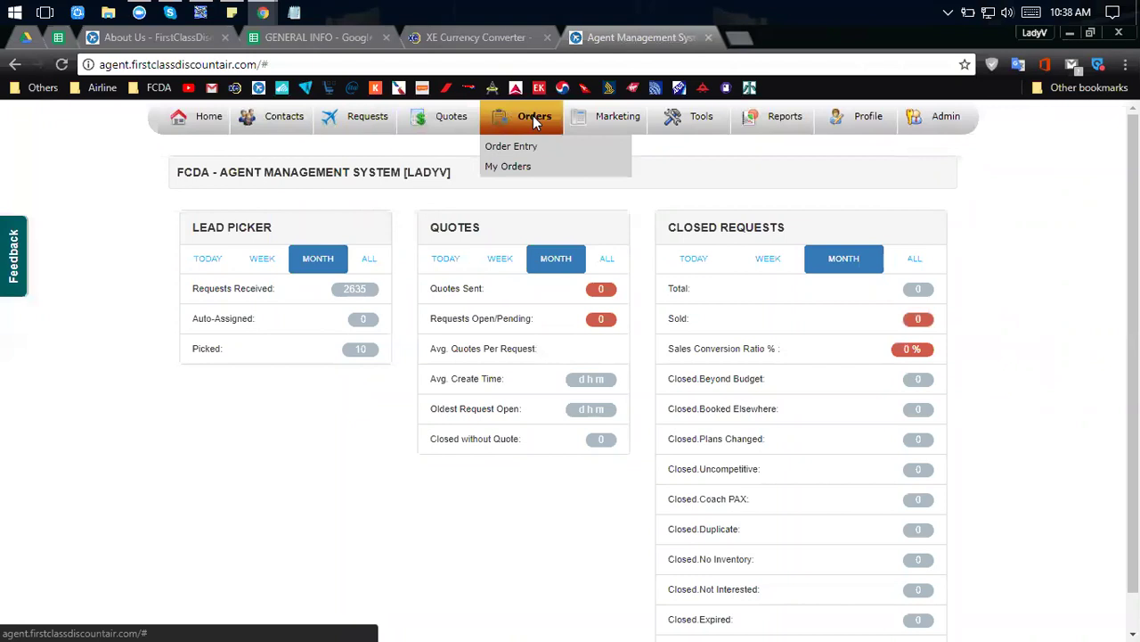
{"action": "mouse_move", "coordinate": [575, 123]}
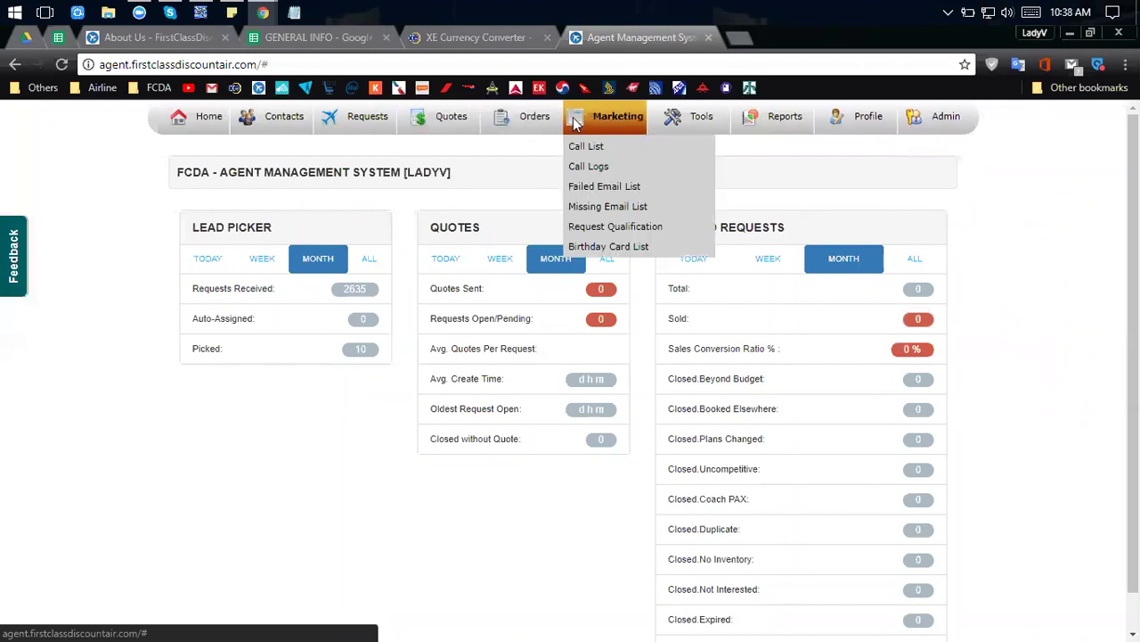
{"action": "mouse_move", "coordinate": [697, 130]}
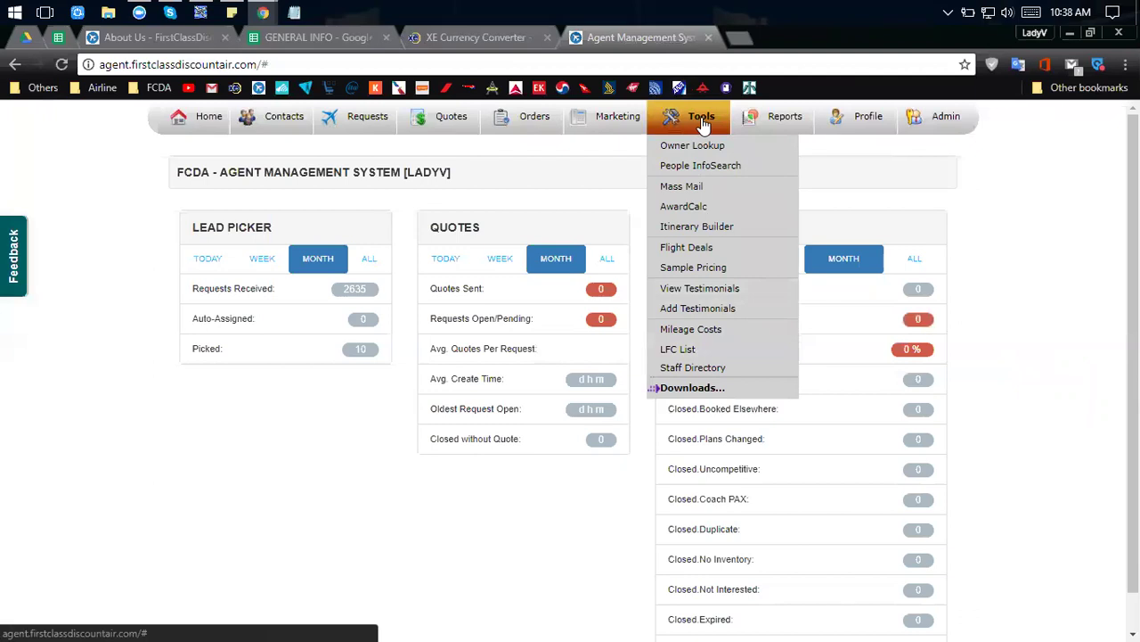
{"action": "mouse_move", "coordinate": [772, 116]}
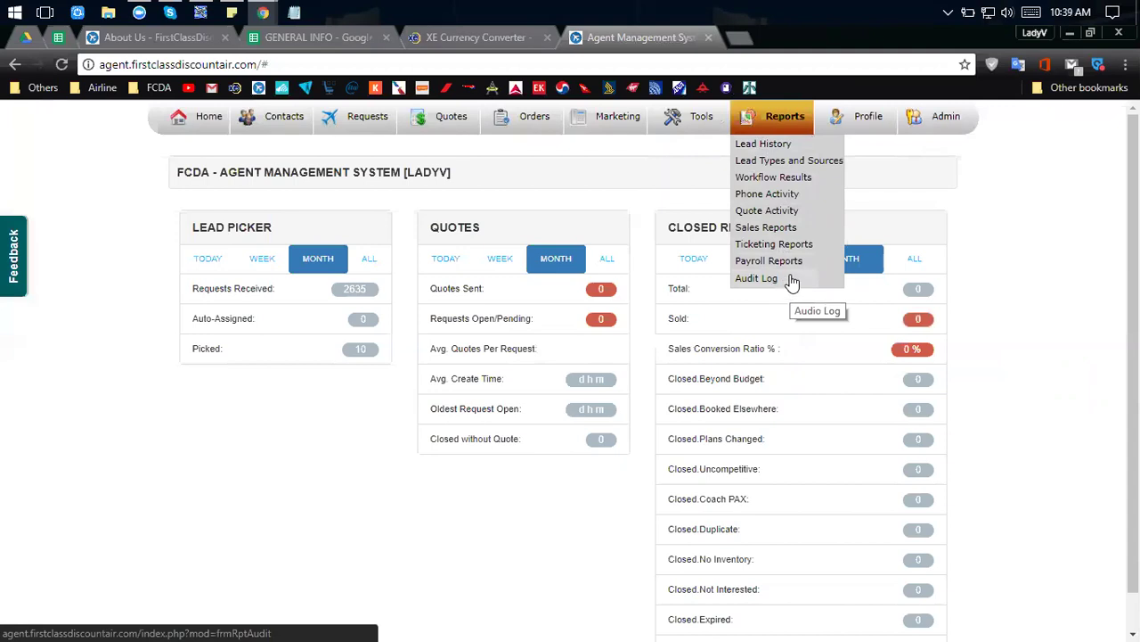
{"action": "mouse_move", "coordinate": [873, 118]}
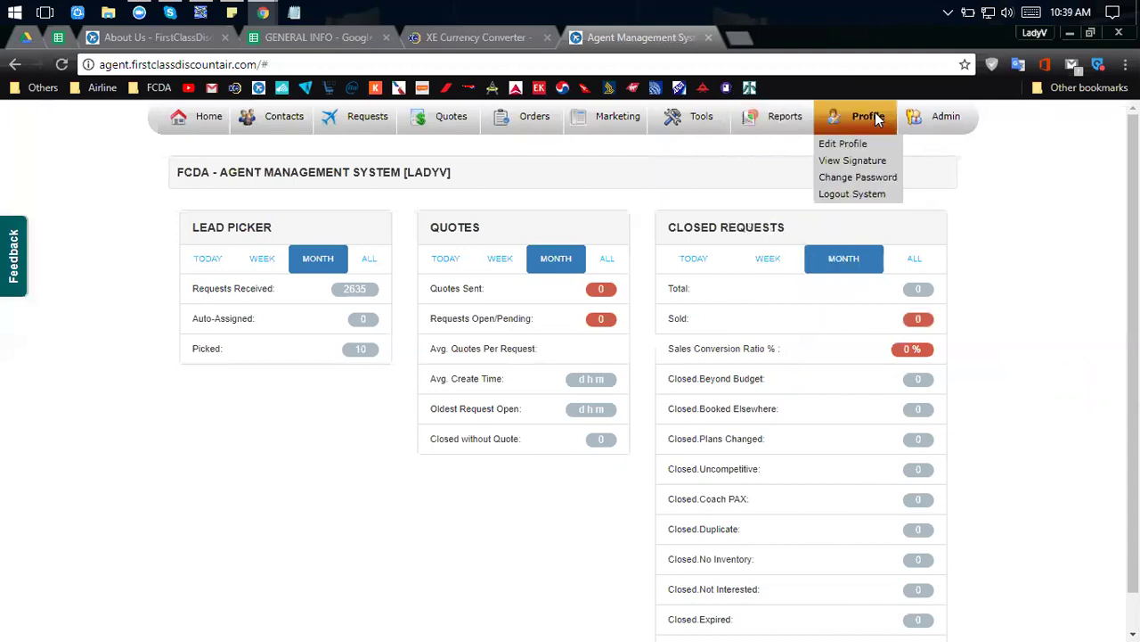
{"action": "mouse_move", "coordinate": [953, 120]}
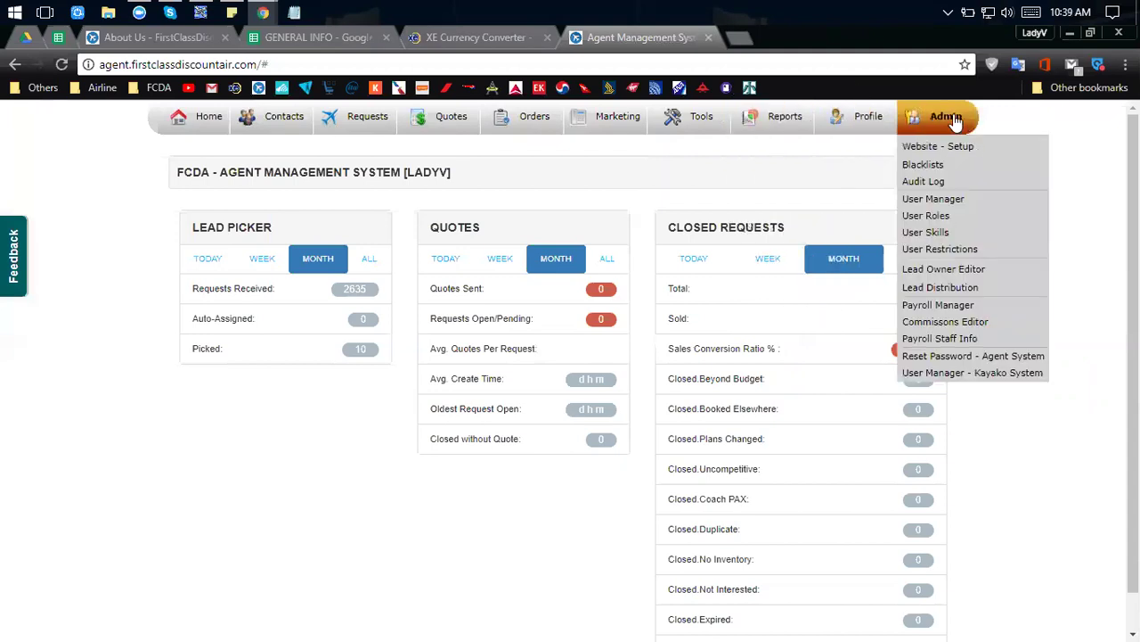
{"action": "mouse_move", "coordinate": [613, 128]}
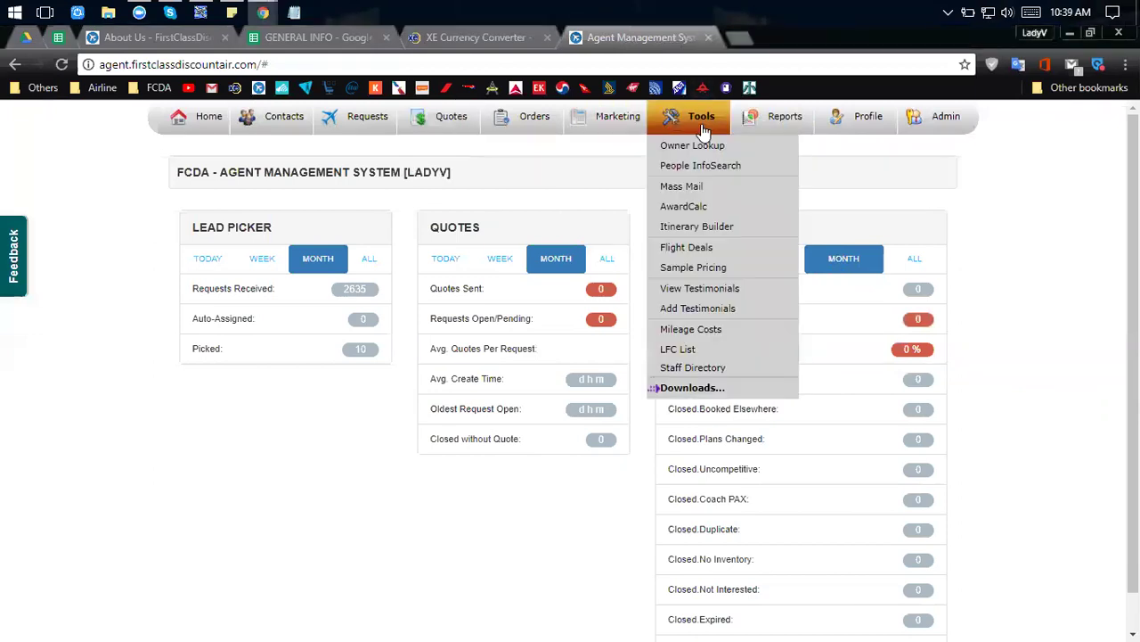
Open Tools > AwardCalc, and Quotes > Quotes Needed in a new tab, then return to the calculator.
{"action": "left_click", "coordinate": [699, 214]}
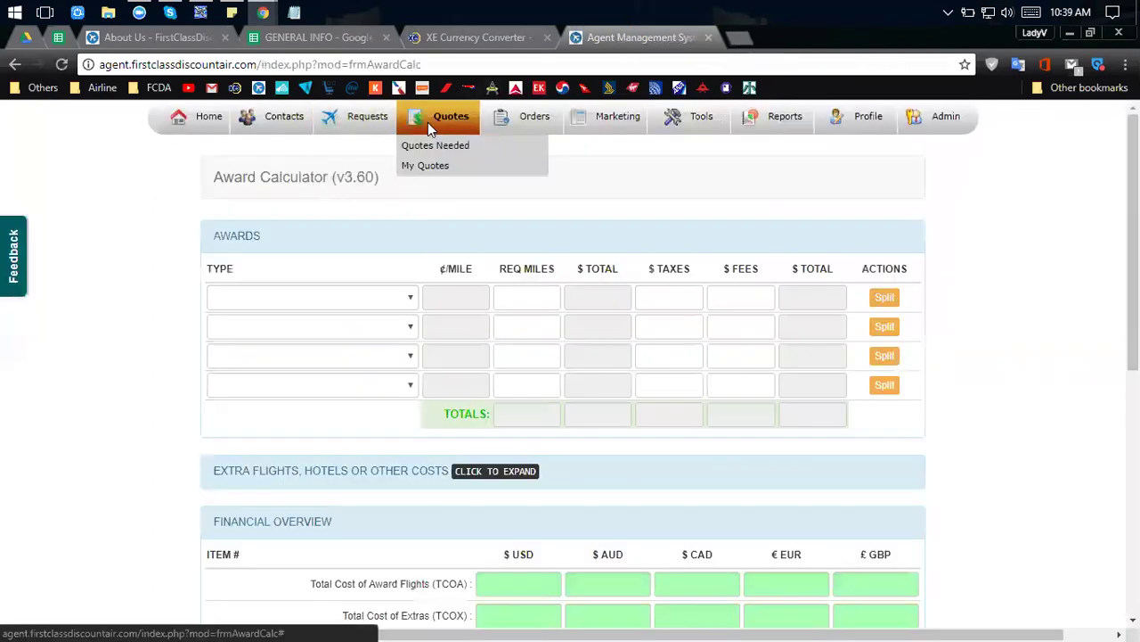
{"action": "left_click", "coordinate": [446, 153]}
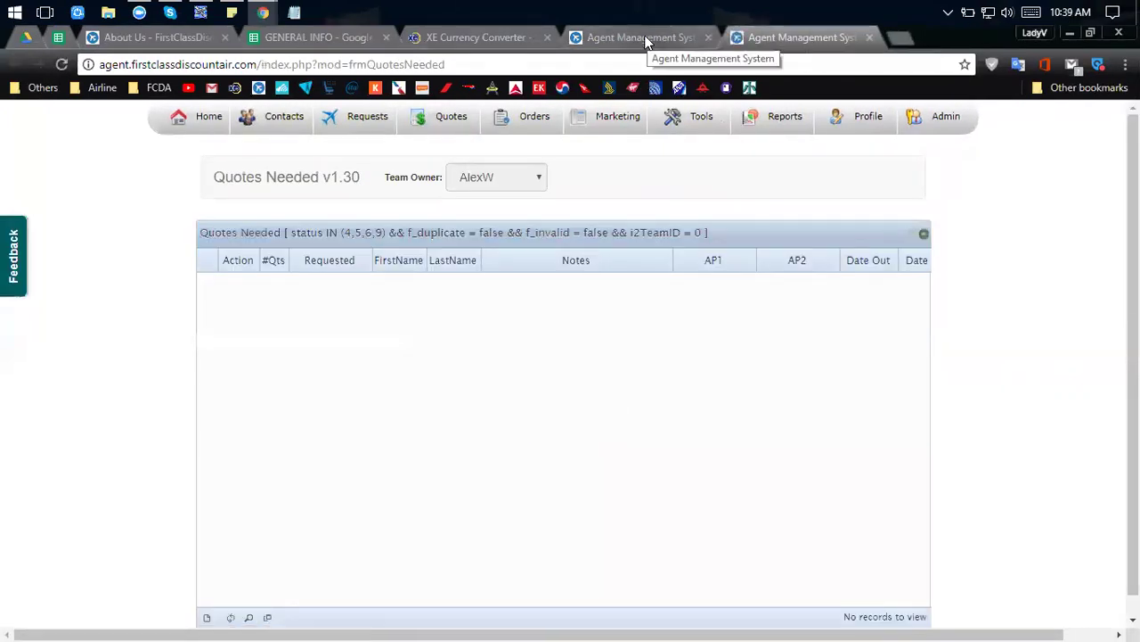
{"action": "left_click", "coordinate": [649, 37]}
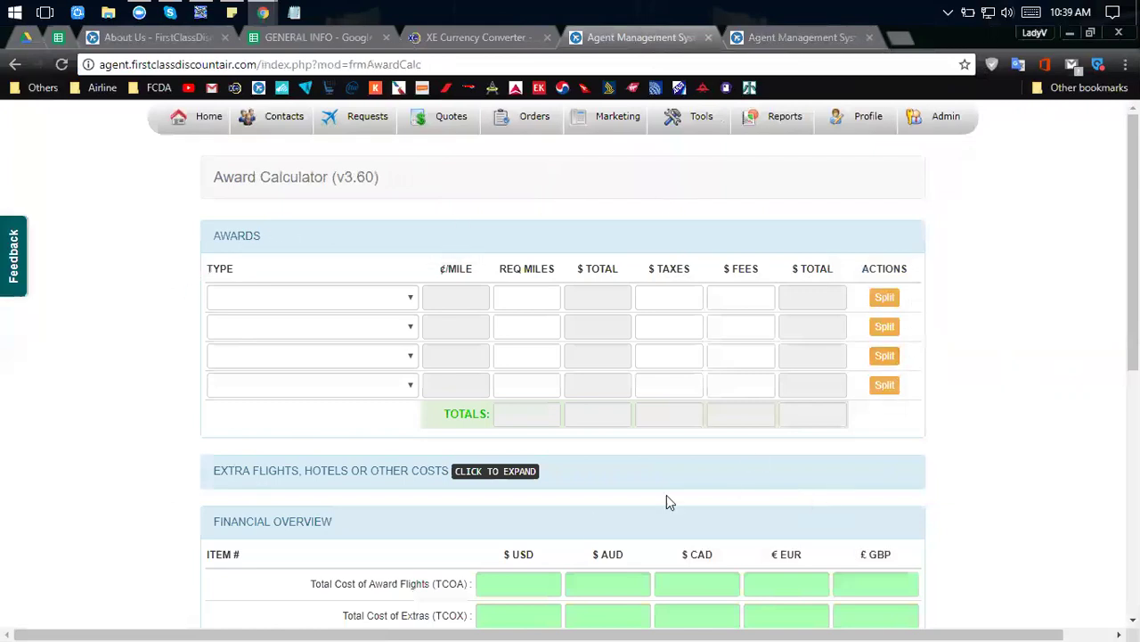
Scroll through the empty Award Calculator v3.60 page, then go to the Quotes Needed tab.
{"action": "scroll", "coordinate": [258, 326], "scroll_direction": "down", "scroll_amount": 1}
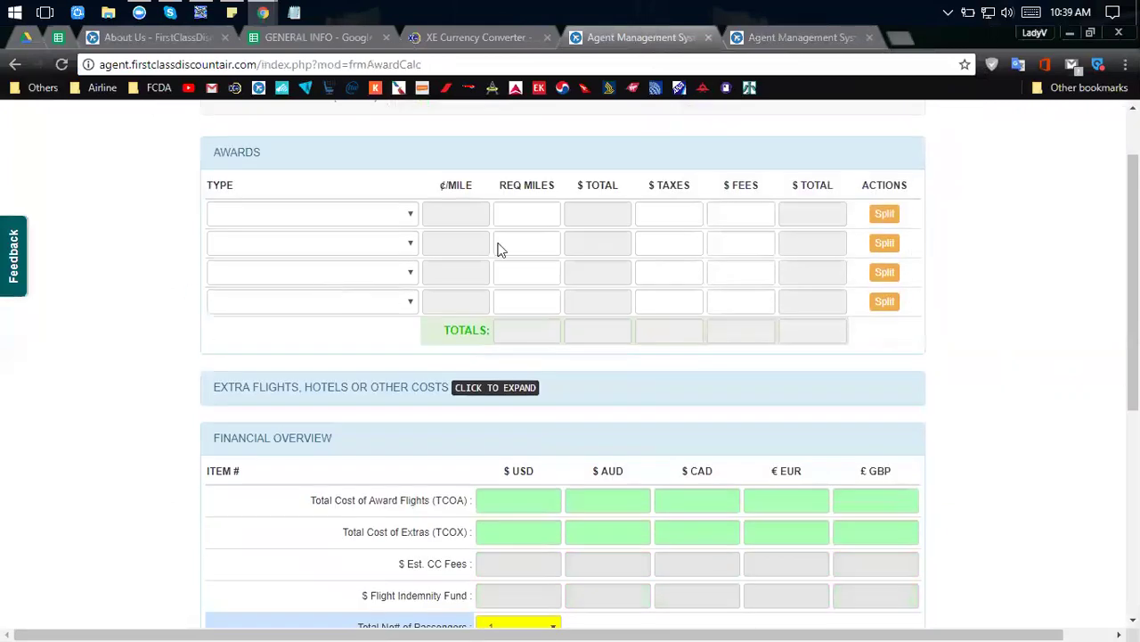
{"action": "scroll", "coordinate": [743, 210], "scroll_direction": "down", "scroll_amount": 5}
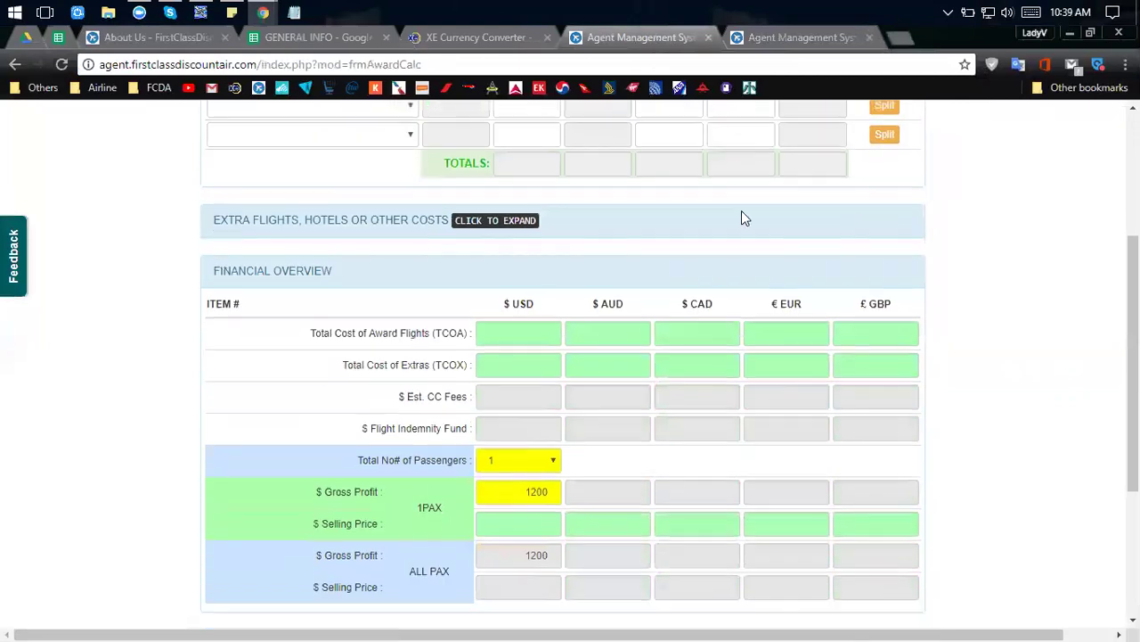
{"action": "scroll", "coordinate": [743, 210], "scroll_direction": "up", "scroll_amount": 1}
{"action": "scroll", "coordinate": [741, 210], "scroll_direction": "up", "scroll_amount": 5}
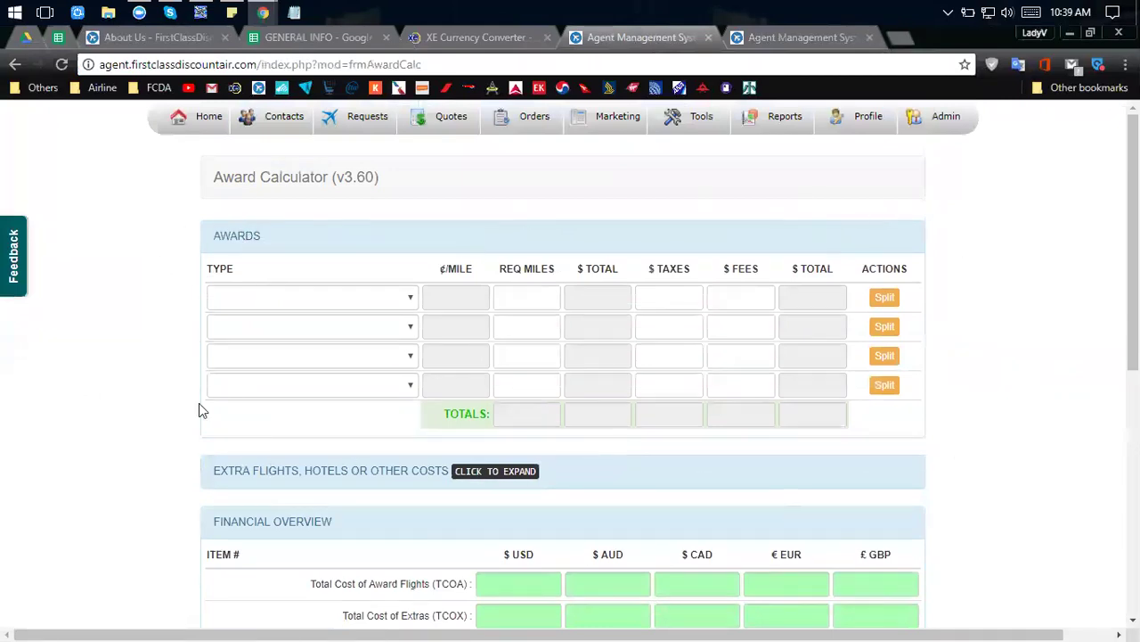
{"action": "scroll", "coordinate": [202, 449], "scroll_direction": "down", "scroll_amount": 1}
{"action": "scroll", "coordinate": [203, 455], "scroll_direction": "down", "scroll_amount": 2}
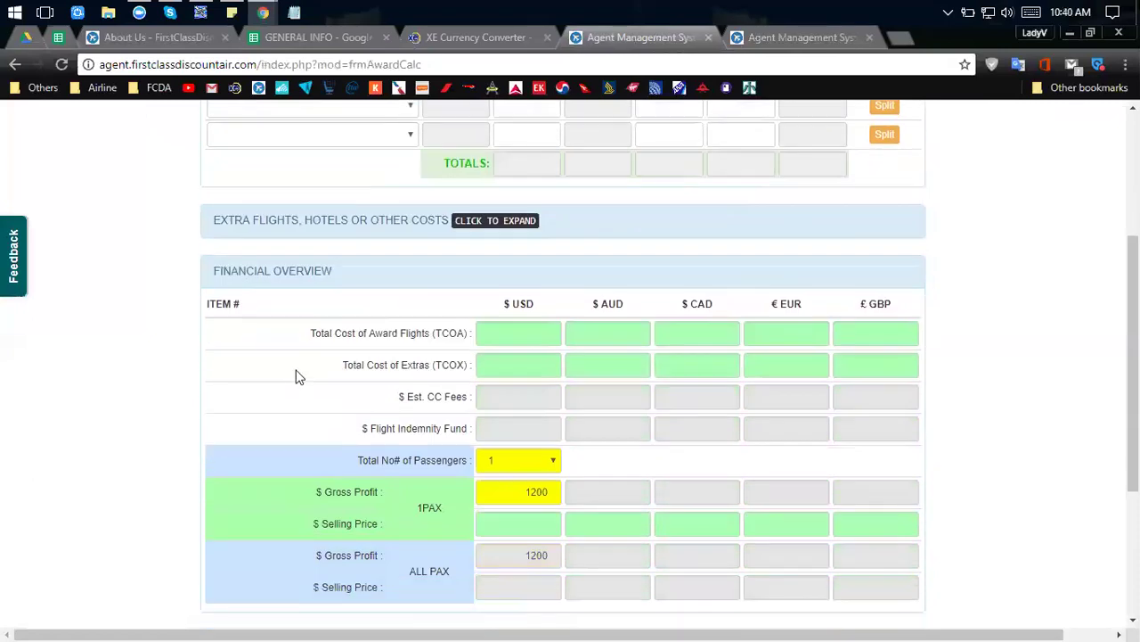
{"action": "scroll", "coordinate": [297, 374], "scroll_direction": "up", "scroll_amount": 3}
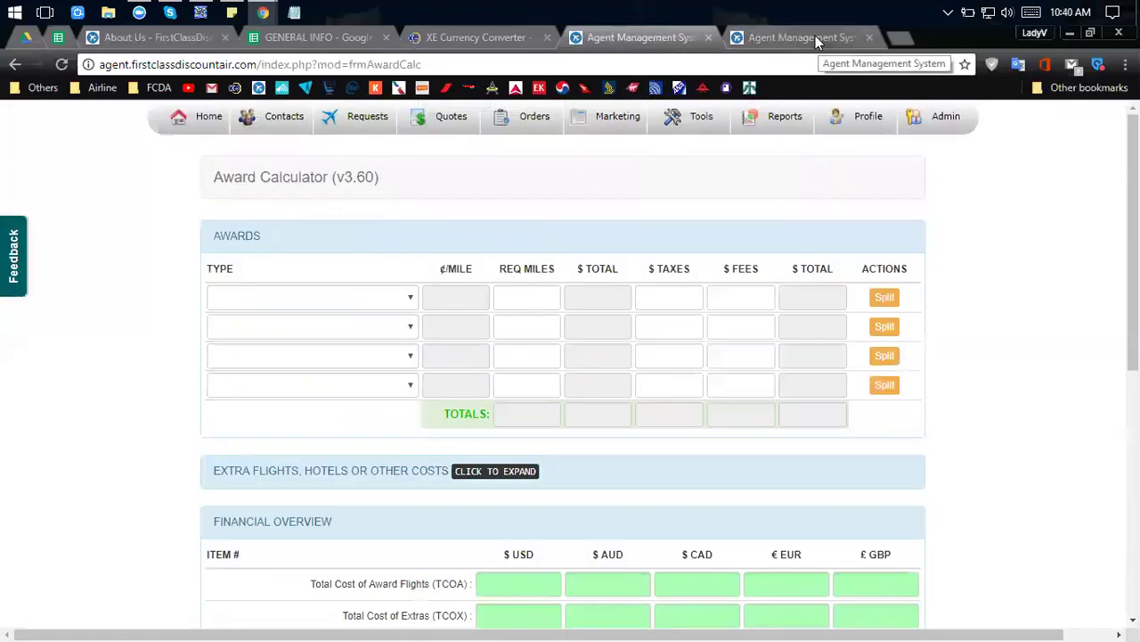
{"action": "left_click", "coordinate": [815, 37]}
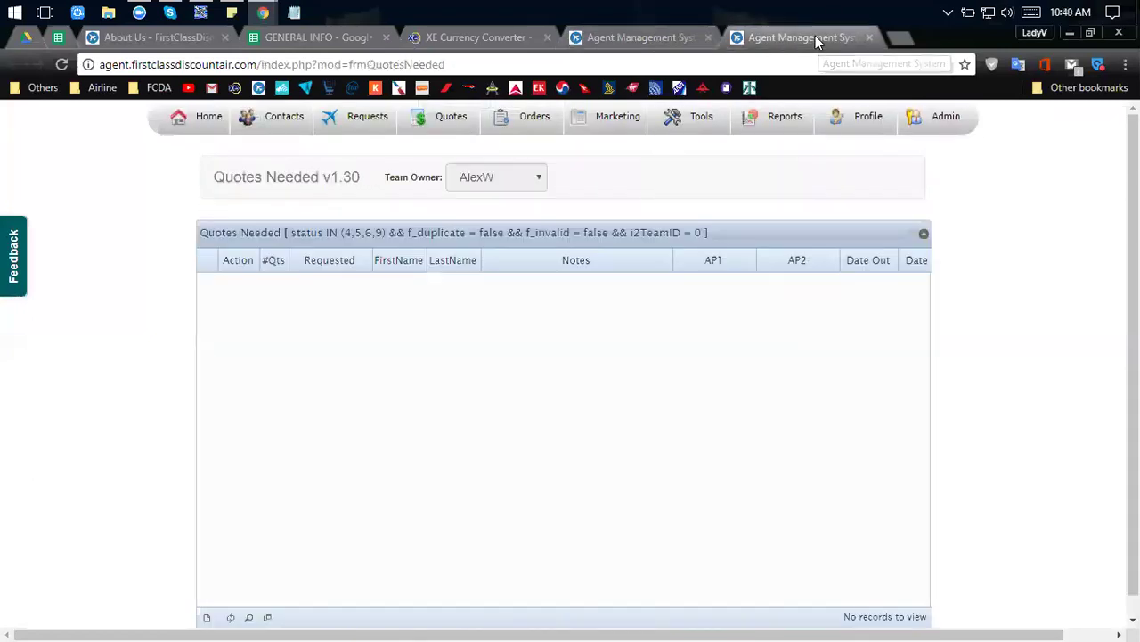
Pick a different owner in the Team Owner dropdown, loading 5,641 pending quote requests.
{"action": "left_click", "coordinate": [539, 177]}
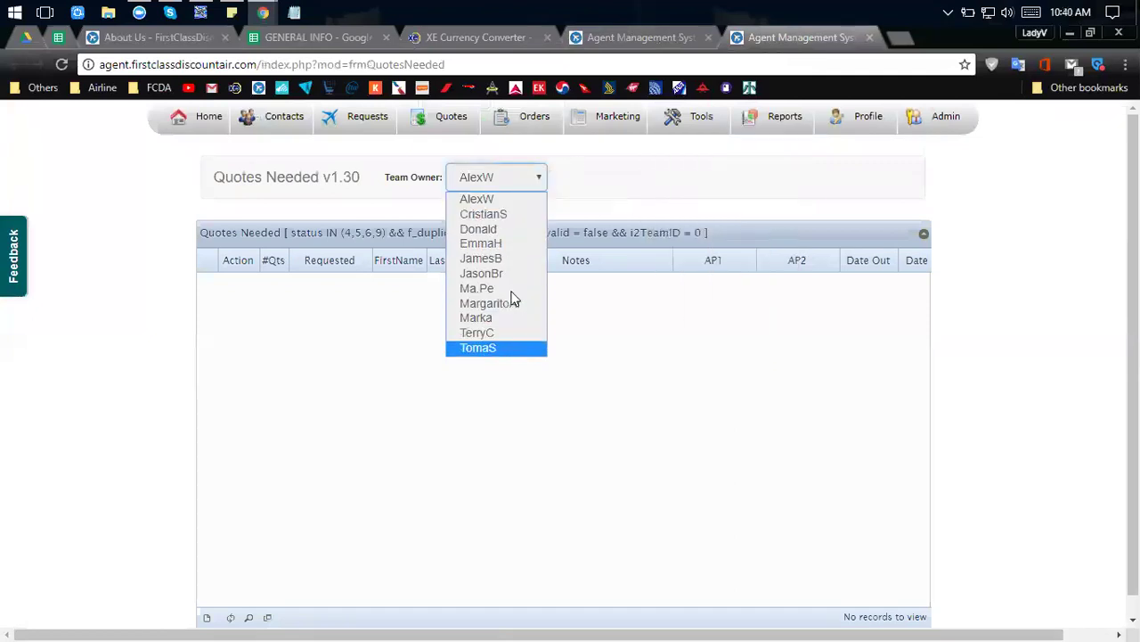
{"action": "left_click", "coordinate": [517, 233]}
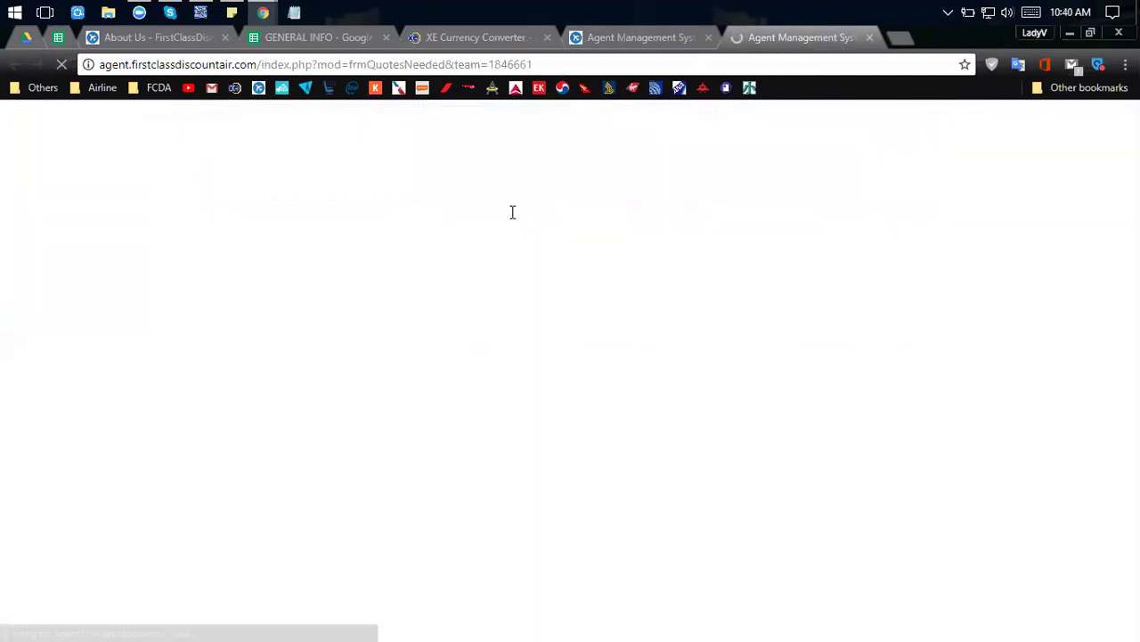
{"action": "left_click", "coordinate": [515, 186]}
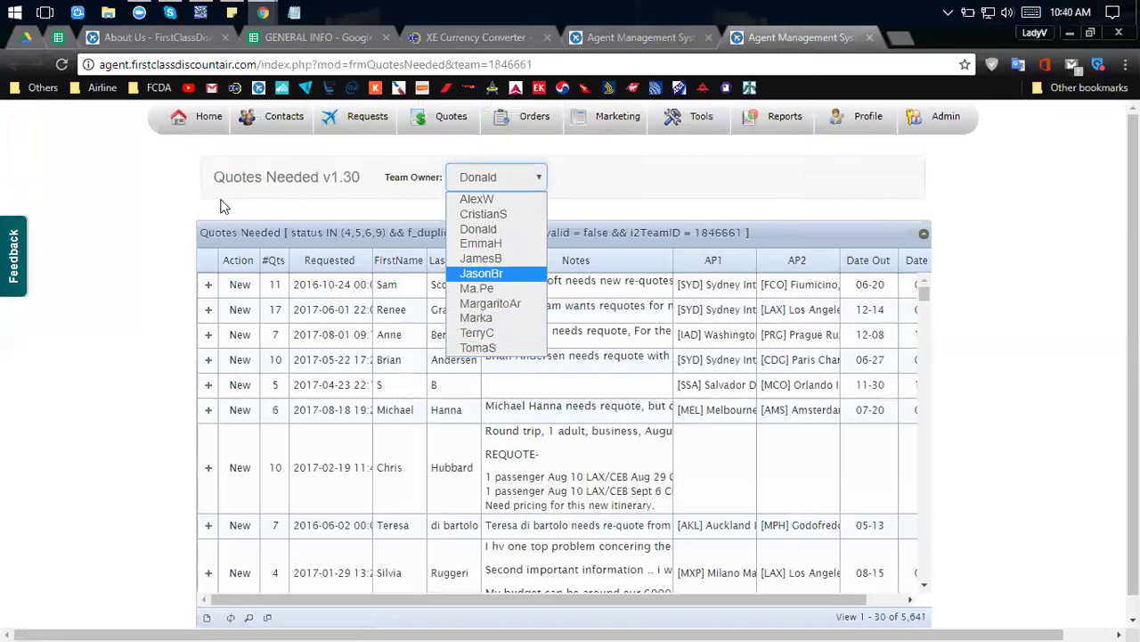
{"action": "left_click", "coordinate": [486, 177]}
{"action": "left_click", "coordinate": [499, 177]}
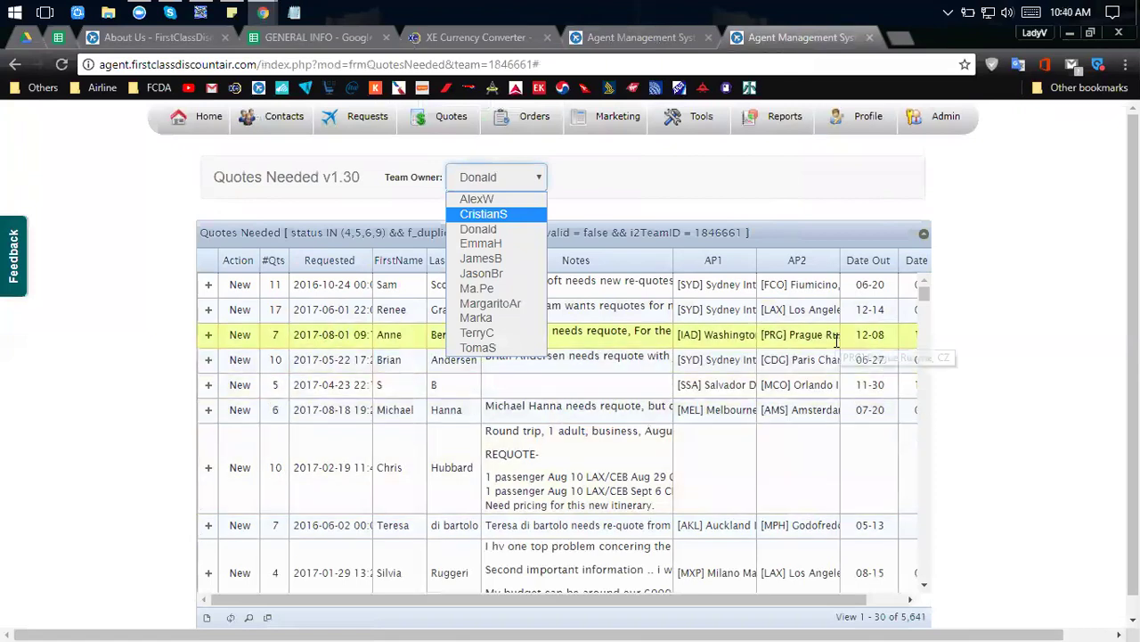
Expand the first customer's request to view its 11 quotes: 5 New, 2 Read, 4 Sent.
{"action": "left_click", "coordinate": [210, 291]}
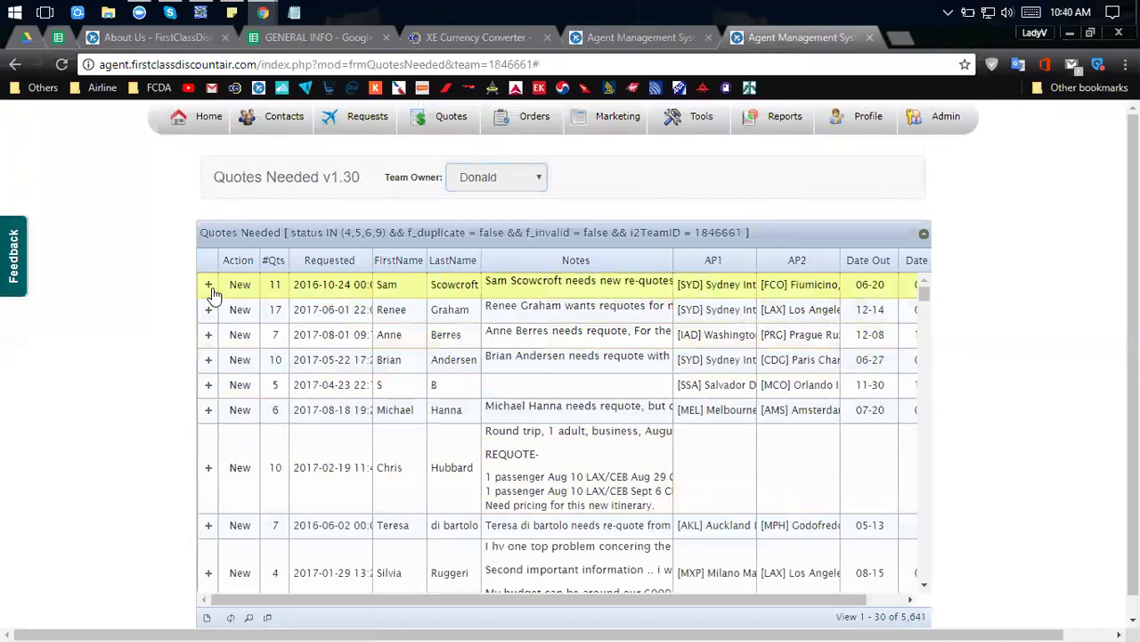
{"action": "left_click", "coordinate": [211, 289]}
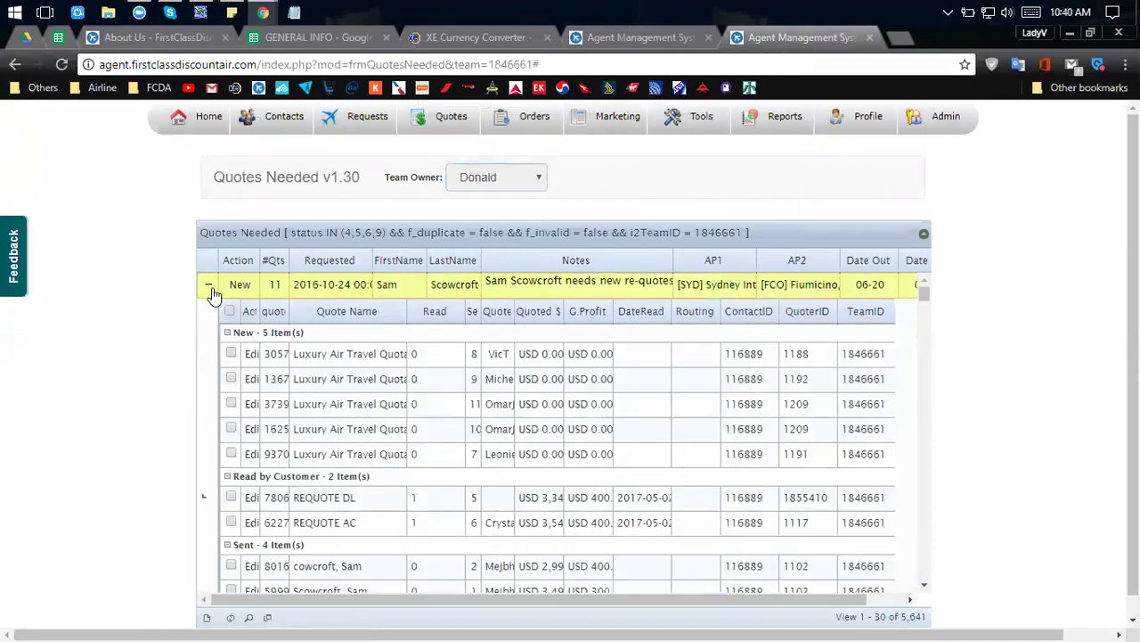
{"action": "left_click", "coordinate": [210, 287]}
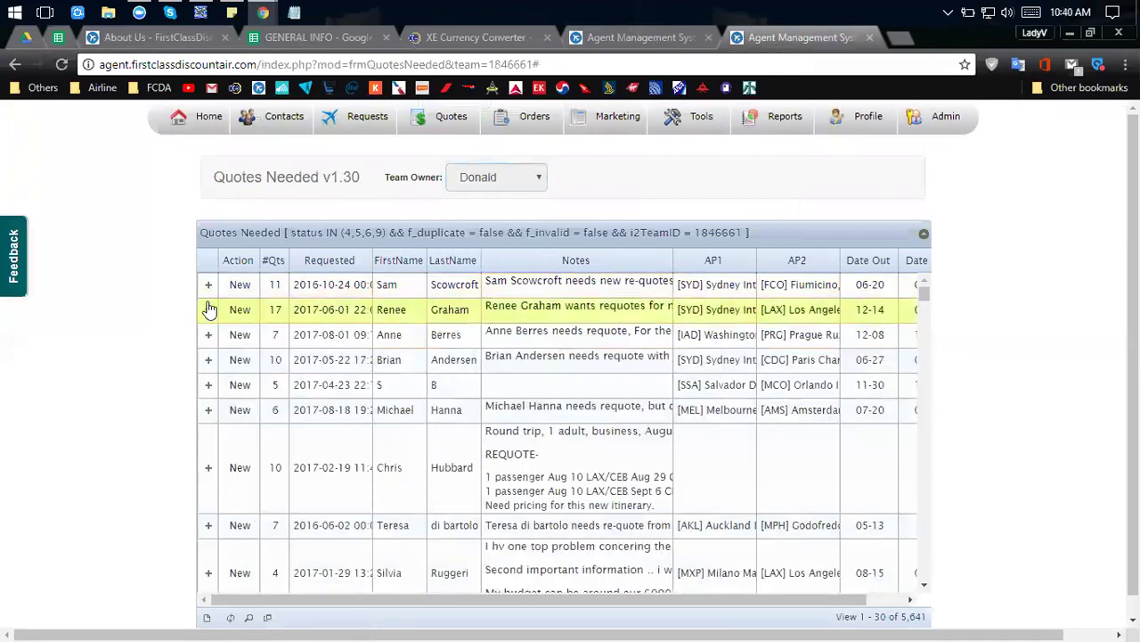
{"action": "left_click", "coordinate": [207, 287]}
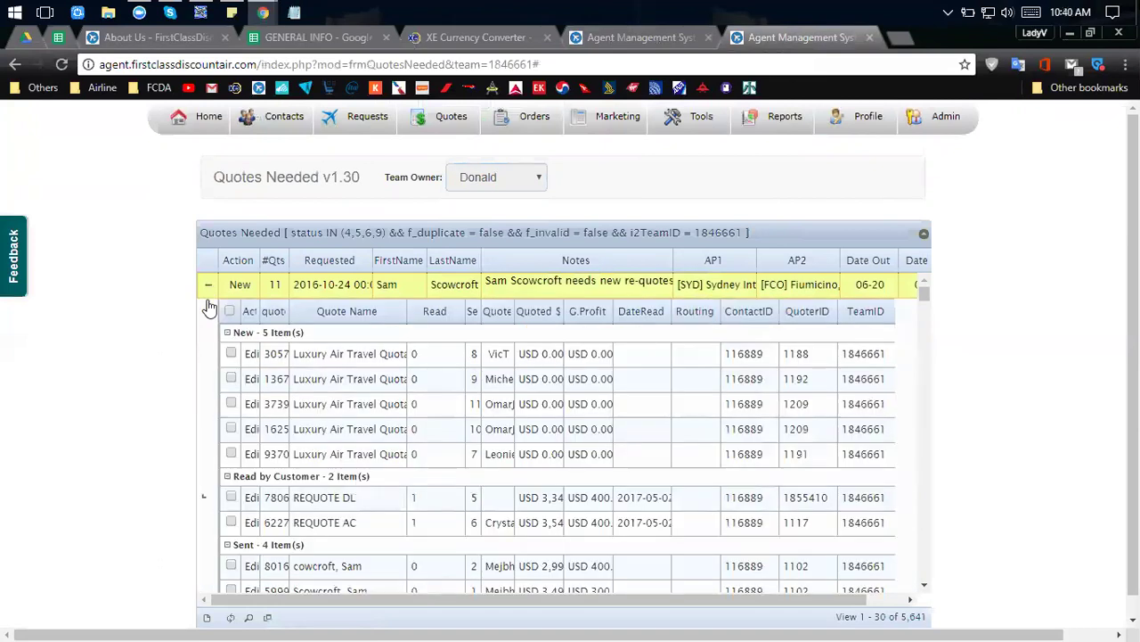
{"action": "scroll", "coordinate": [257, 387], "scroll_direction": "down", "scroll_amount": 2}
{"action": "scroll", "coordinate": [262, 386], "scroll_direction": "up", "scroll_amount": 3}
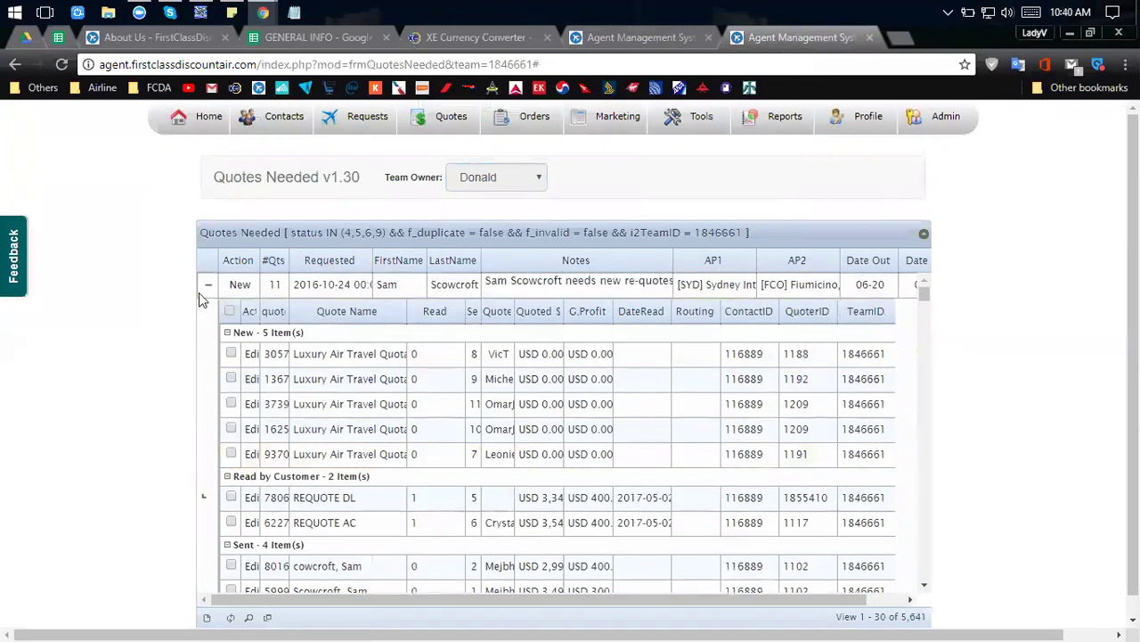
{"action": "left_click", "coordinate": [207, 285]}
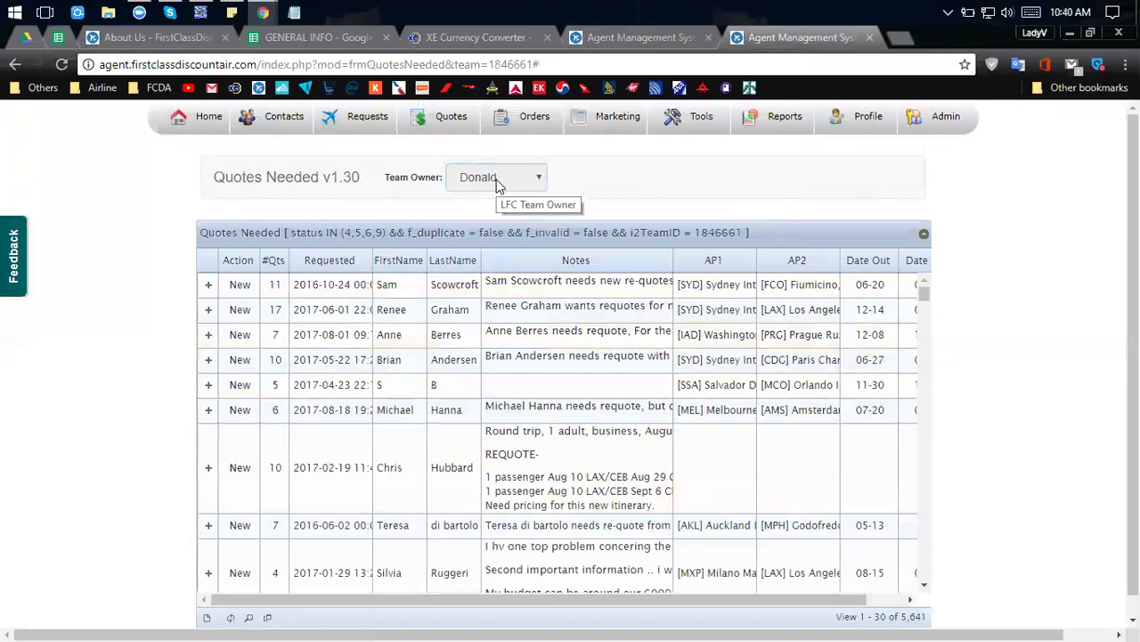
Re-expand the customer's request and choose Edit on the REQUOTE AC quote row.
{"action": "left_click", "coordinate": [496, 179]}
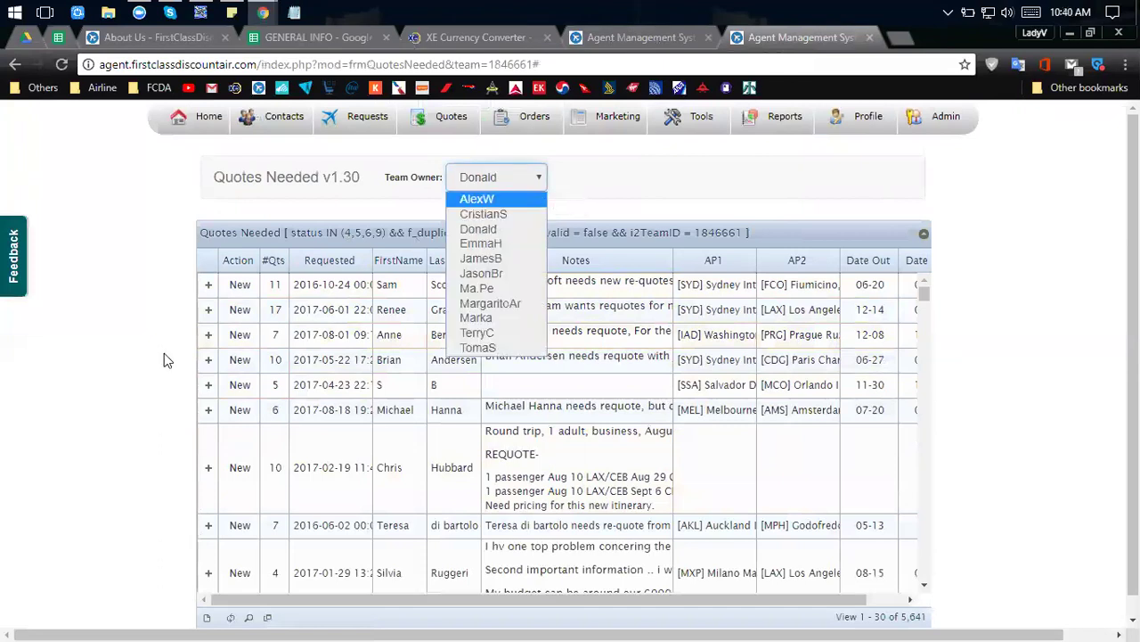
{"action": "left_click", "coordinate": [207, 287]}
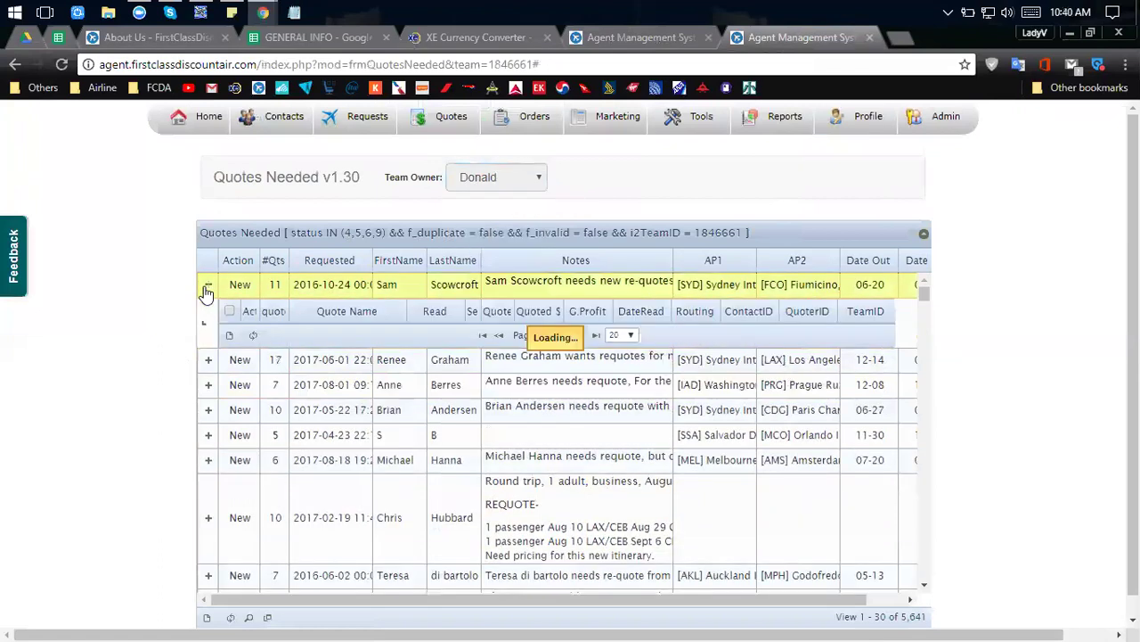
{"action": "scroll", "coordinate": [246, 329], "scroll_direction": "down", "scroll_amount": 2}
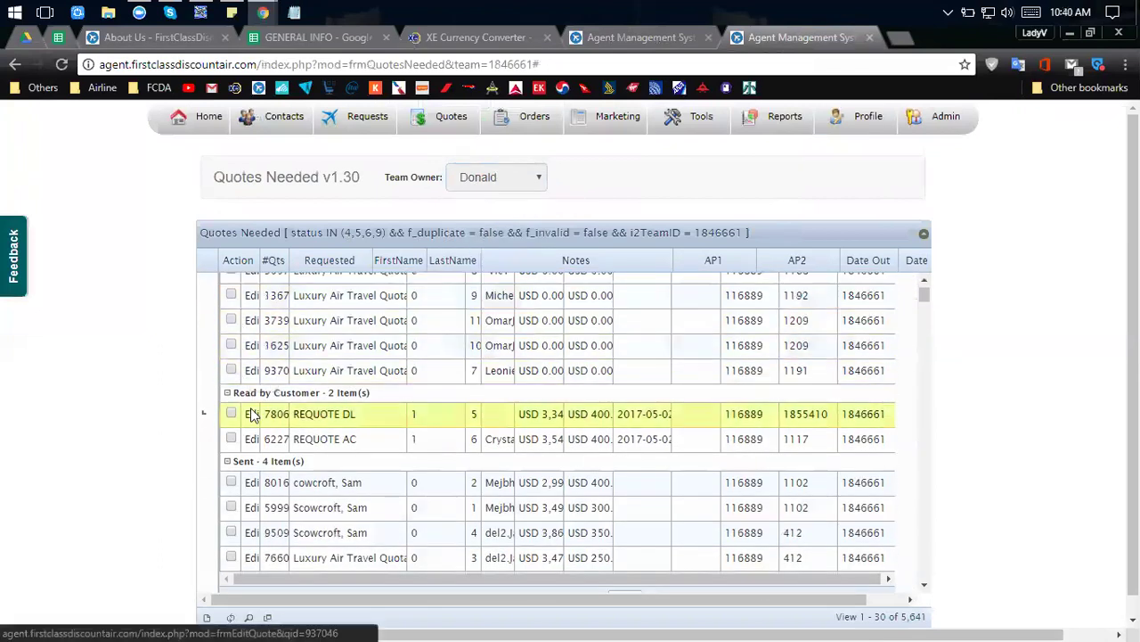
{"action": "scroll", "coordinate": [253, 412], "scroll_direction": "up", "scroll_amount": 2}
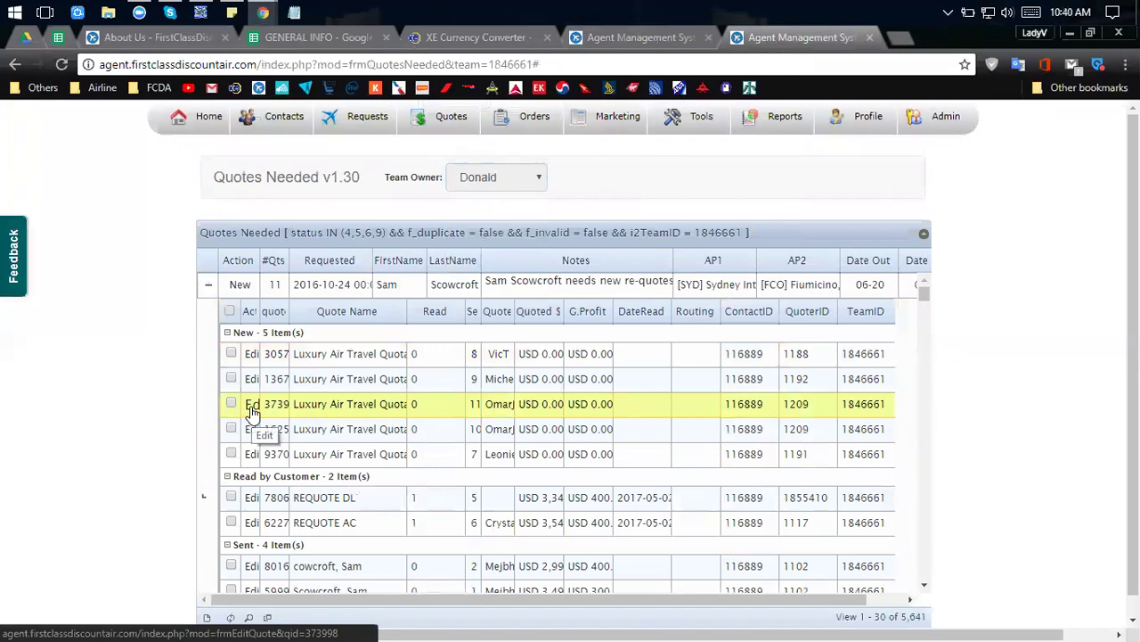
{"action": "left_click", "coordinate": [252, 499]}
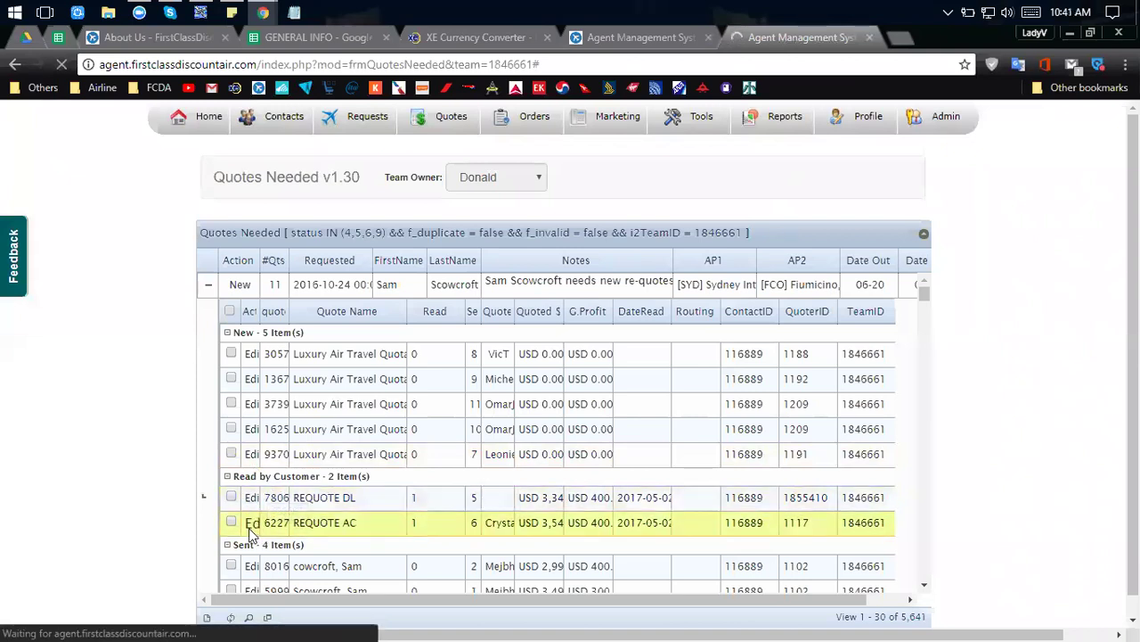
Open REQUOTE AC in the Quote Editor and check its Quote Status options without changing them.
{"action": "left_click", "coordinate": [252, 529]}
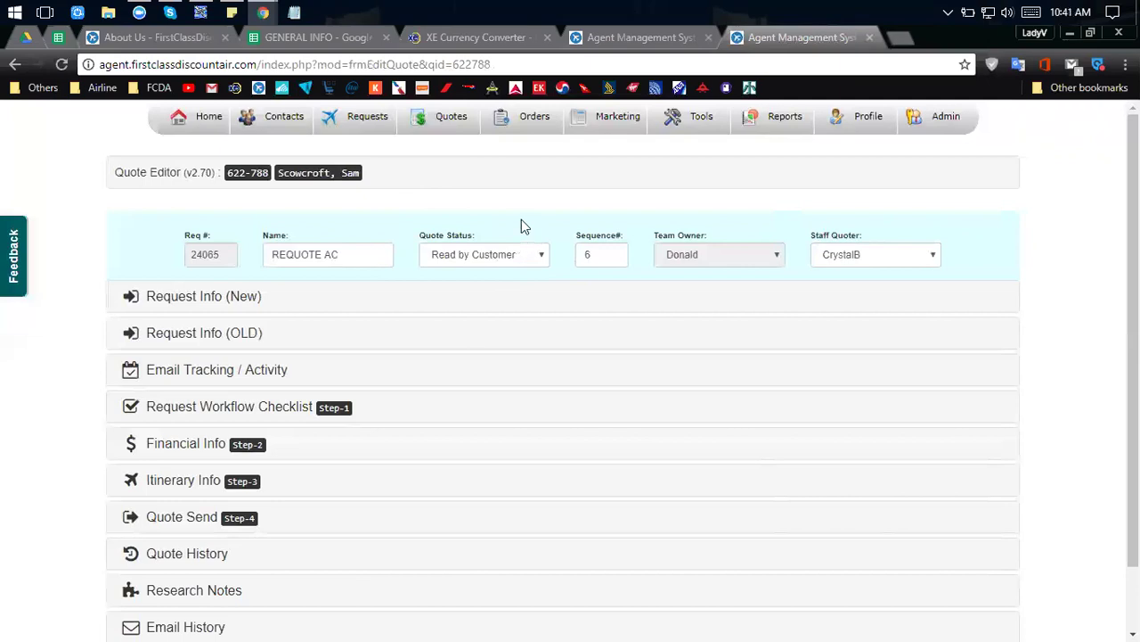
{"action": "left_click", "coordinate": [493, 254]}
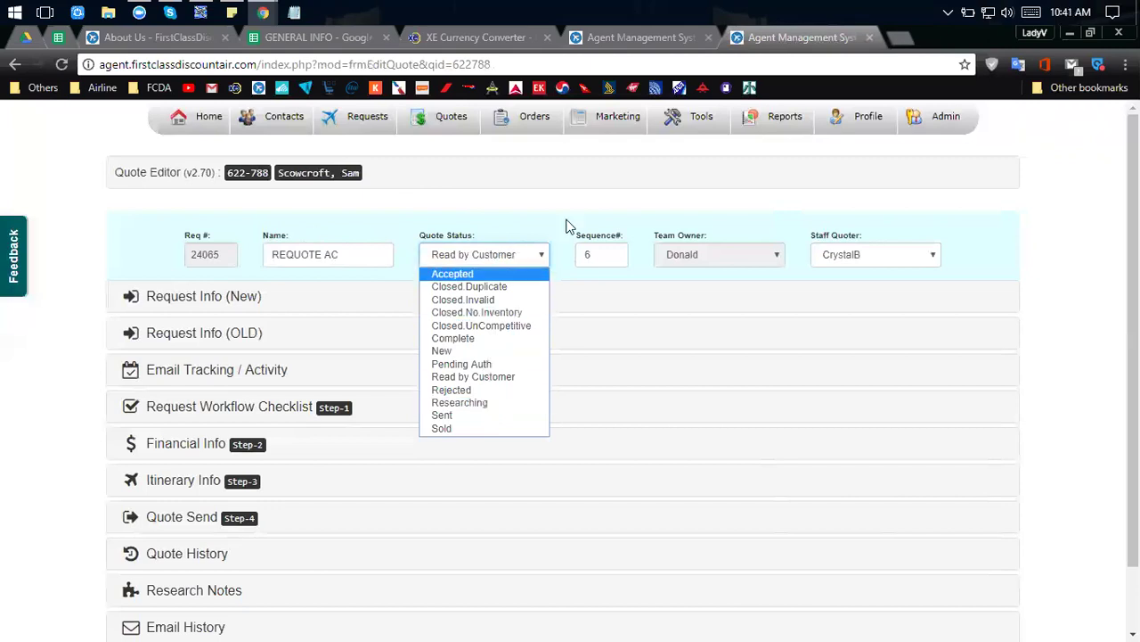
{"action": "left_click", "coordinate": [486, 228]}
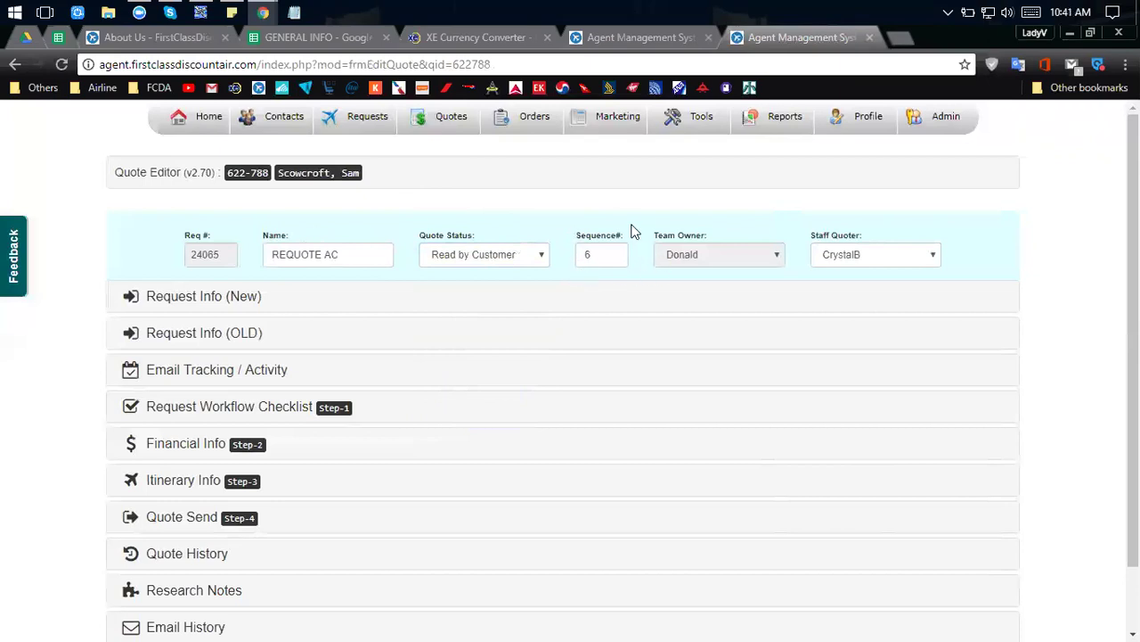
{"action": "left_click", "coordinate": [356, 254]}
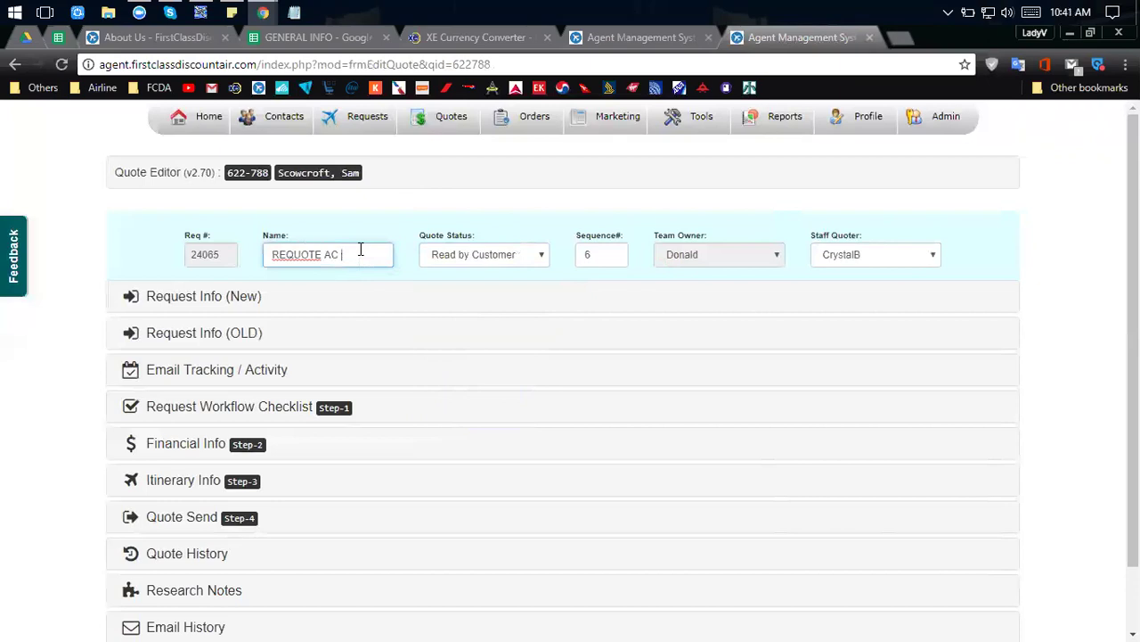
{"action": "scroll", "coordinate": [359, 249], "scroll_direction": "down", "scroll_amount": 1}
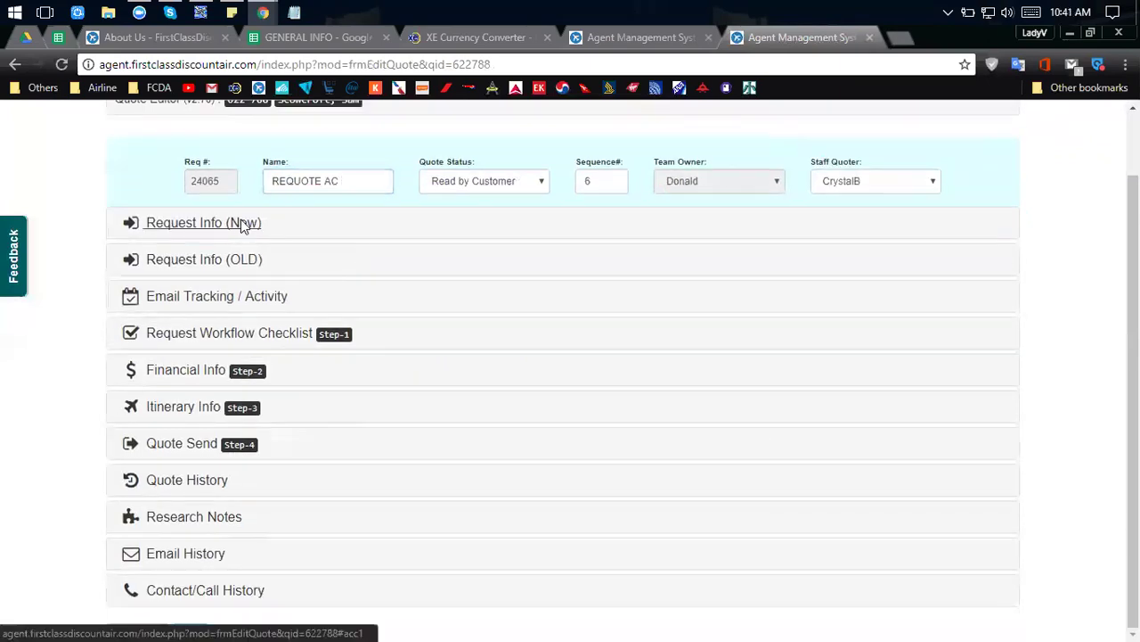
Expand Request Info (New) and scroll through the itinerary table and SYD–Rome re-quote notes.
{"action": "left_click", "coordinate": [243, 225]}
{"action": "scroll", "coordinate": [342, 338], "scroll_direction": "down", "scroll_amount": 2}
{"action": "scroll", "coordinate": [339, 333], "scroll_direction": "up", "scroll_amount": 3}
{"action": "scroll", "coordinate": [321, 347], "scroll_direction": "down", "scroll_amount": 1}
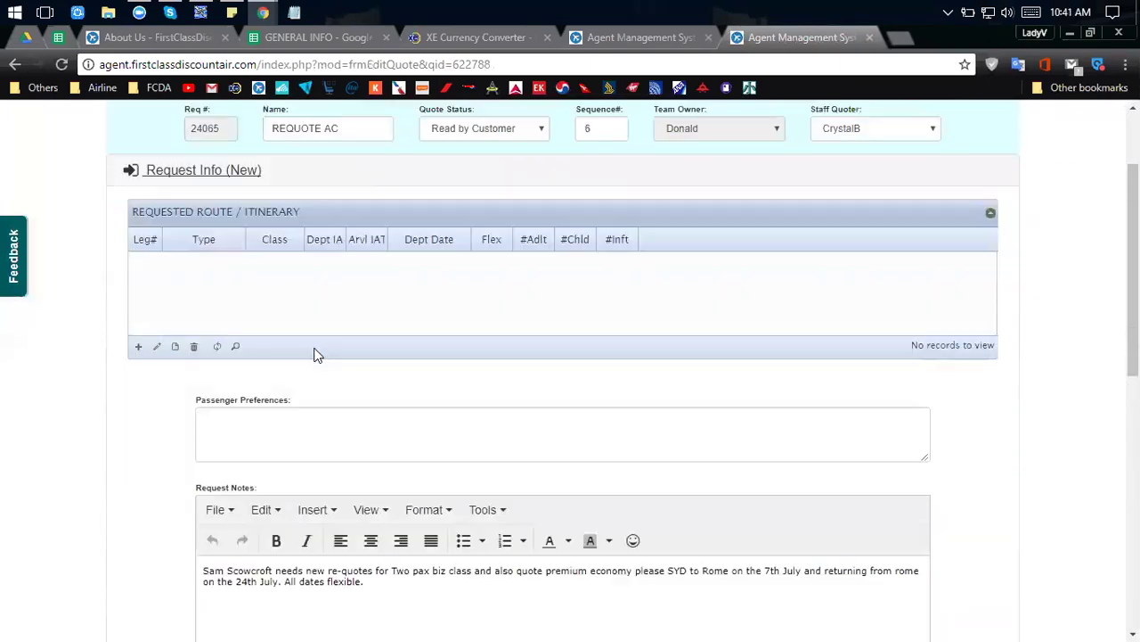
{"action": "scroll", "coordinate": [313, 353], "scroll_direction": "down", "scroll_amount": 2}
{"action": "scroll", "coordinate": [323, 225], "scroll_direction": "up", "scroll_amount": 1}
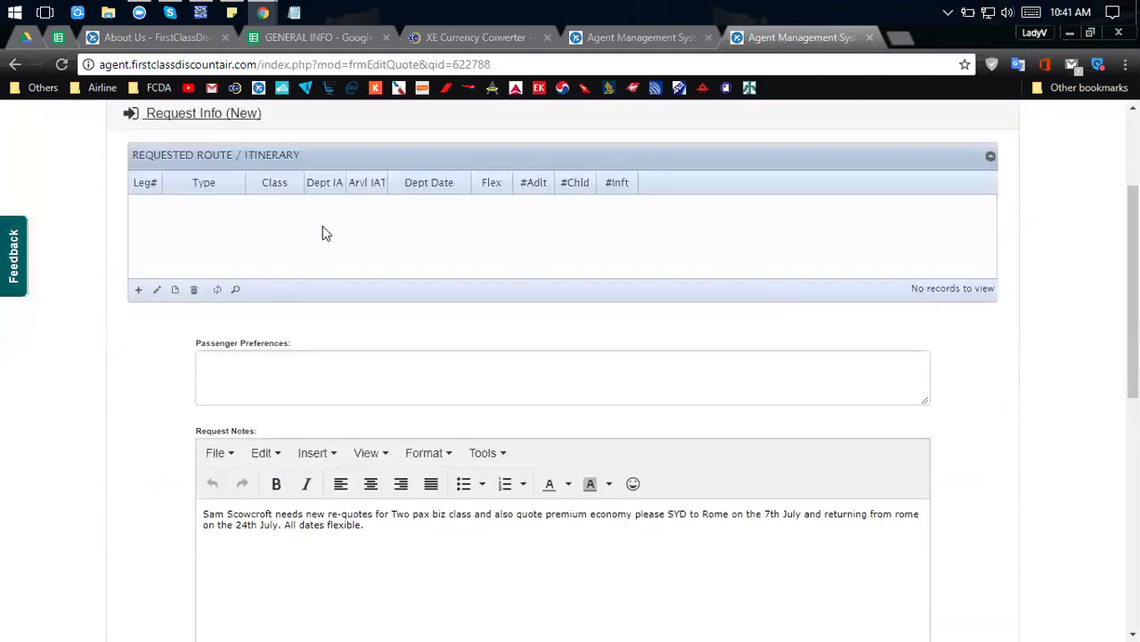
{"action": "scroll", "coordinate": [322, 225], "scroll_direction": "up", "scroll_amount": 3}
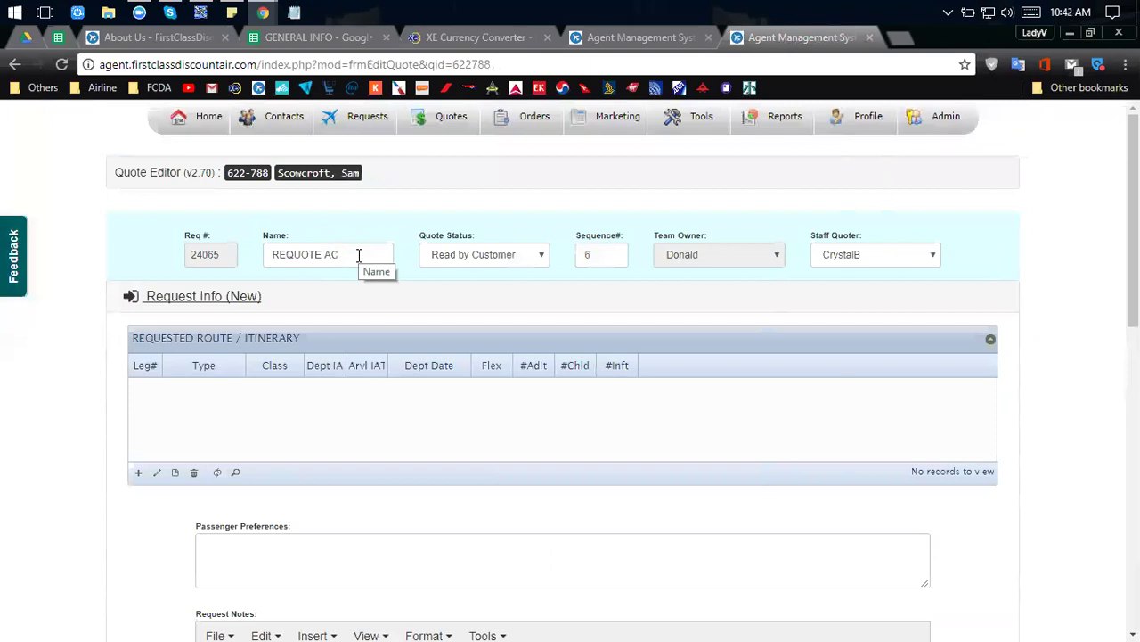
Go back to Quotes Needed and re-expand the customer's request showing REQUOTE AC and REQUOTE DL.
{"action": "left_click", "coordinate": [605, 38]}
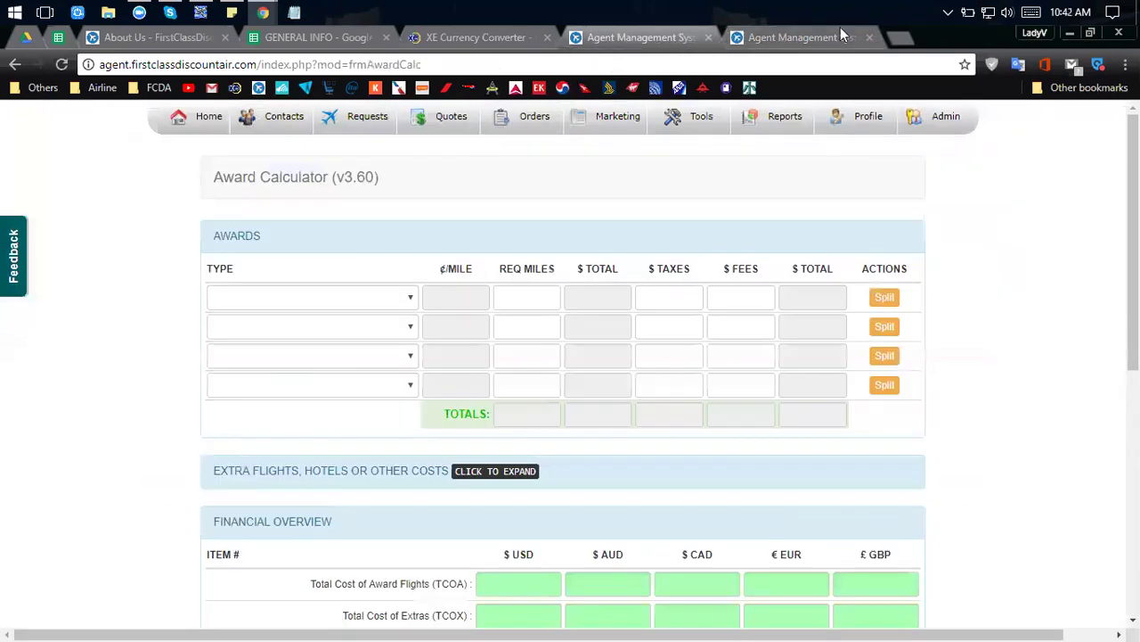
{"action": "left_click", "coordinate": [837, 32]}
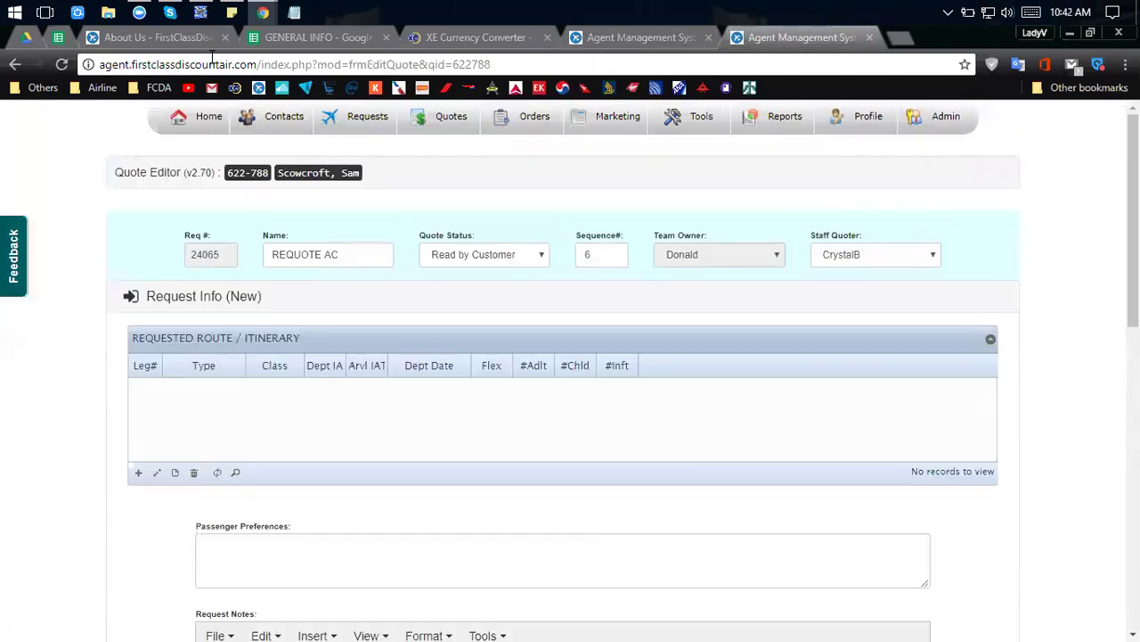
{"action": "left_click", "coordinate": [12, 65]}
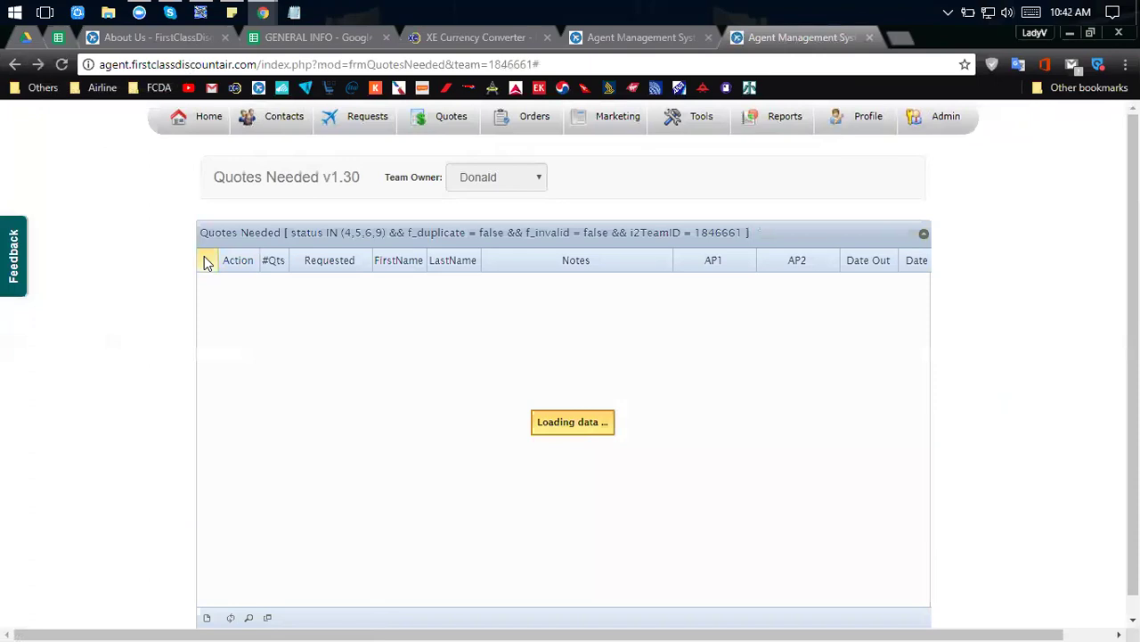
{"action": "left_click", "coordinate": [209, 286]}
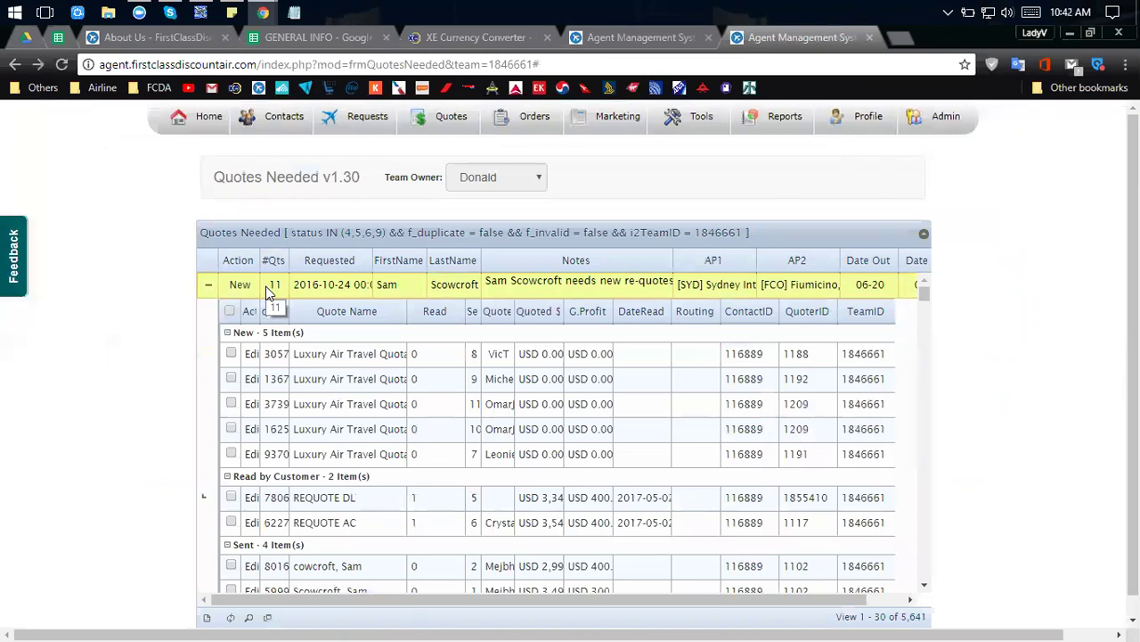
{"action": "scroll", "coordinate": [272, 303], "scroll_direction": "down", "scroll_amount": 1}
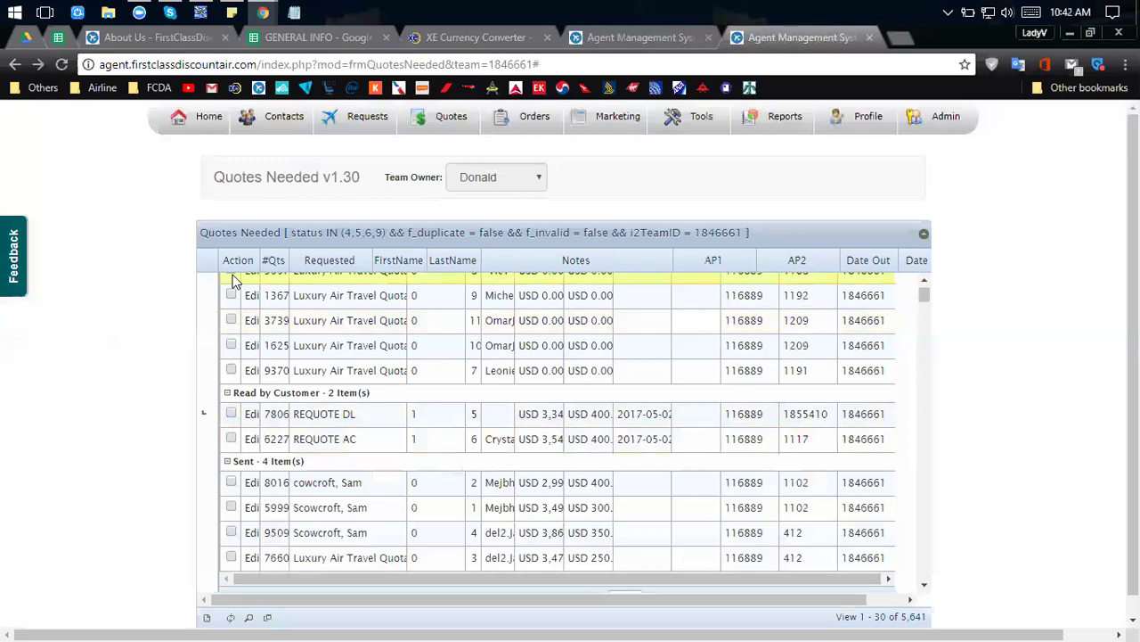
{"action": "scroll", "coordinate": [236, 285], "scroll_direction": "up", "scroll_amount": 3}
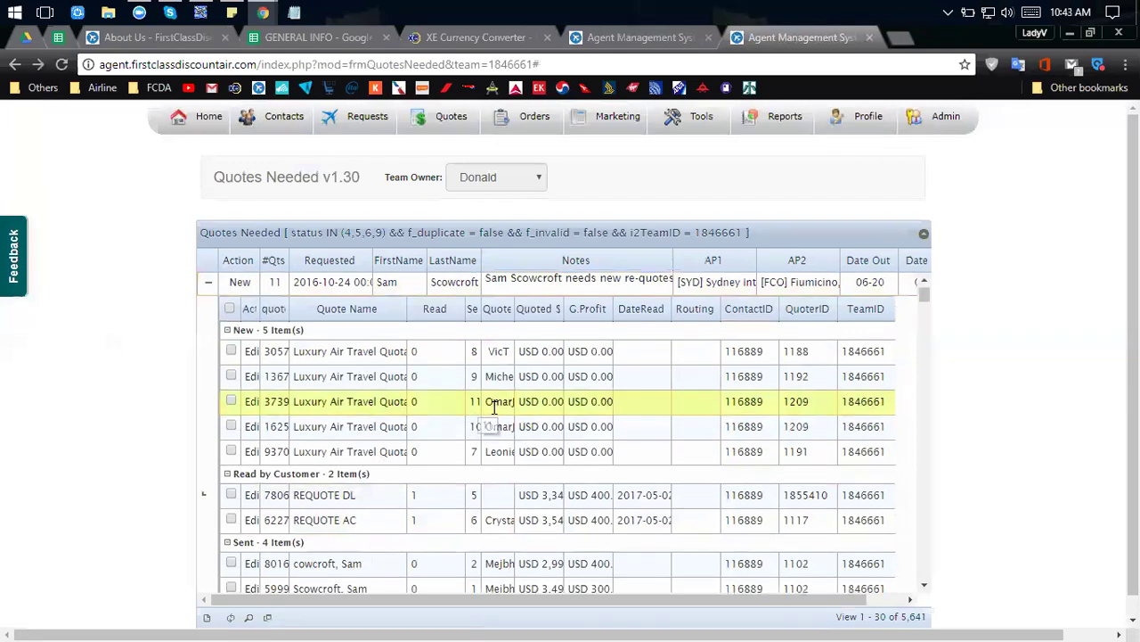
Drag the LastName/Notes and SeqN header borders wider, then scroll the grouped quote list.
{"action": "scroll", "coordinate": [493, 407], "scroll_direction": "down", "scroll_amount": 1}
{"action": "scroll", "coordinate": [493, 407], "scroll_direction": "up", "scroll_amount": 1}
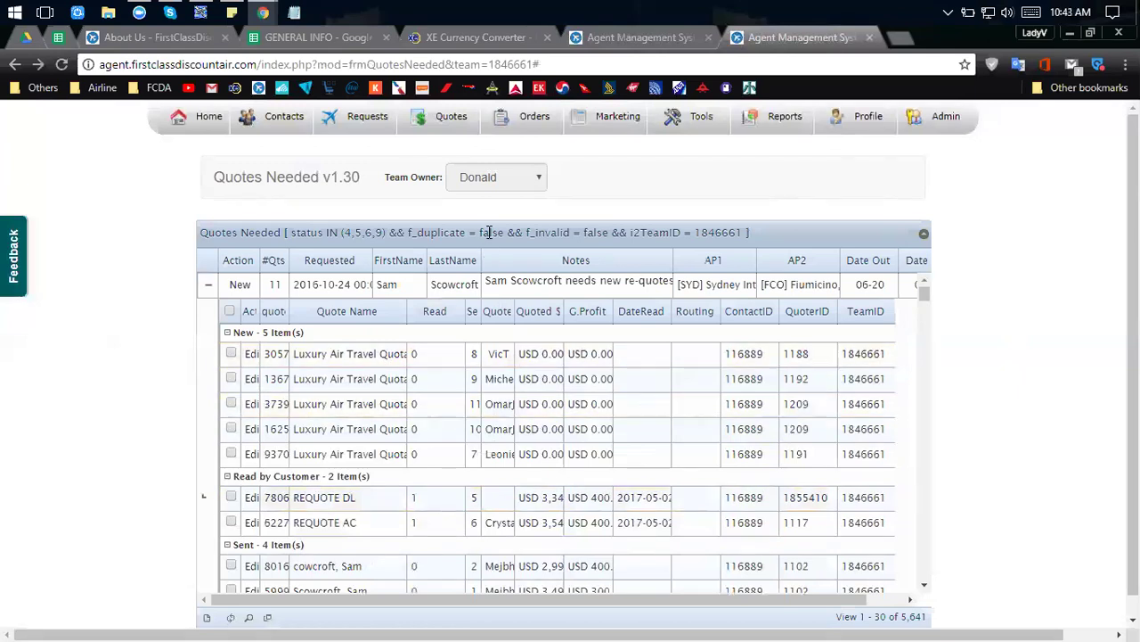
{"action": "left_click_drag", "start_coordinate": [481, 259], "coordinate": [488, 259]}
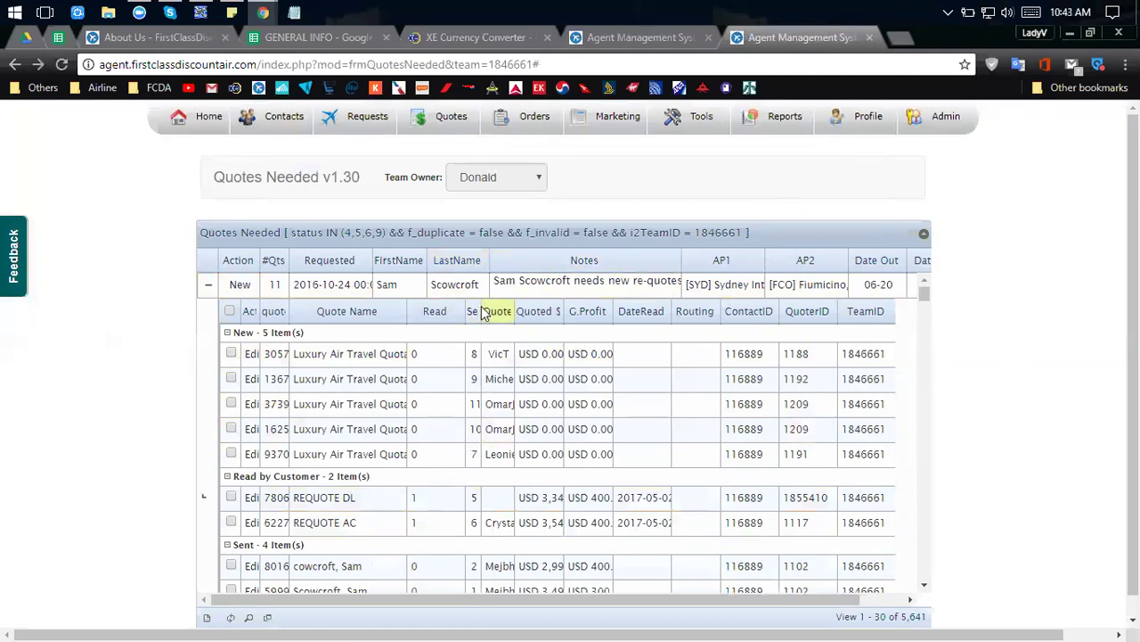
{"action": "left_click_drag", "start_coordinate": [482, 301], "coordinate": [495, 301]}
{"action": "scroll", "coordinate": [512, 404], "scroll_direction": "down", "scroll_amount": 2}
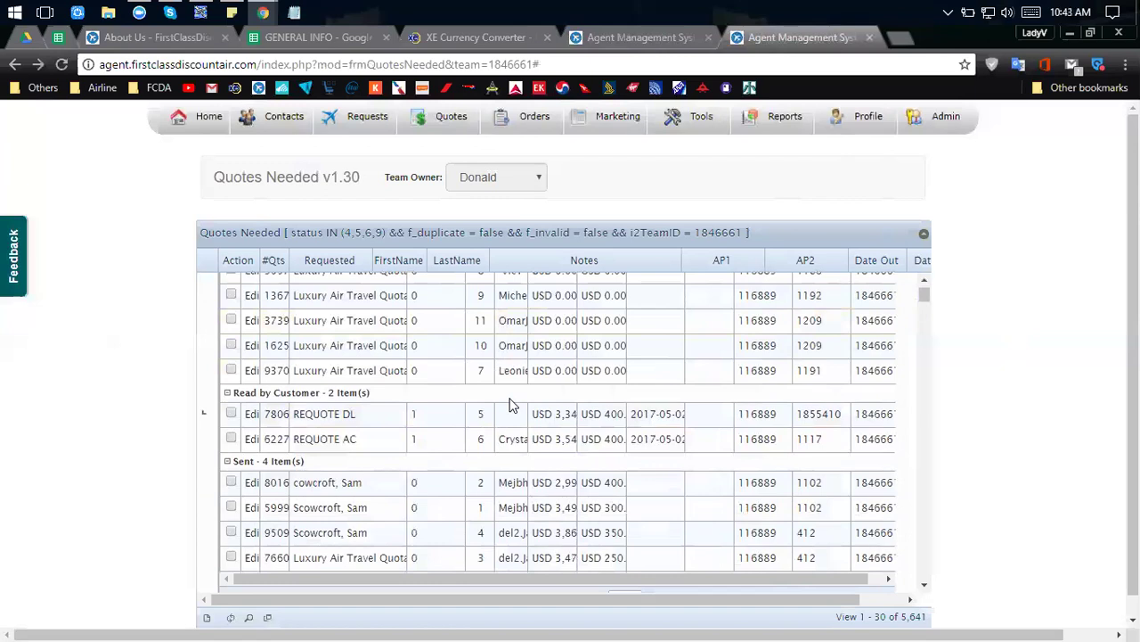
{"action": "scroll", "coordinate": [509, 418], "scroll_direction": "up", "scroll_amount": 2}
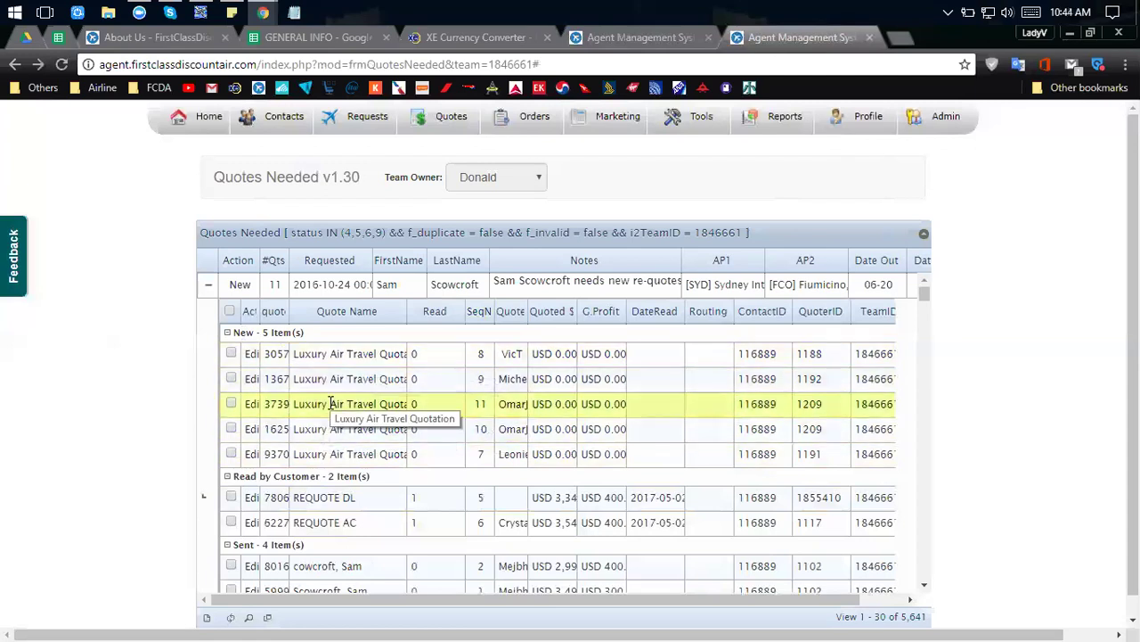
{"action": "scroll", "coordinate": [334, 409], "scroll_direction": "down", "scroll_amount": 1}
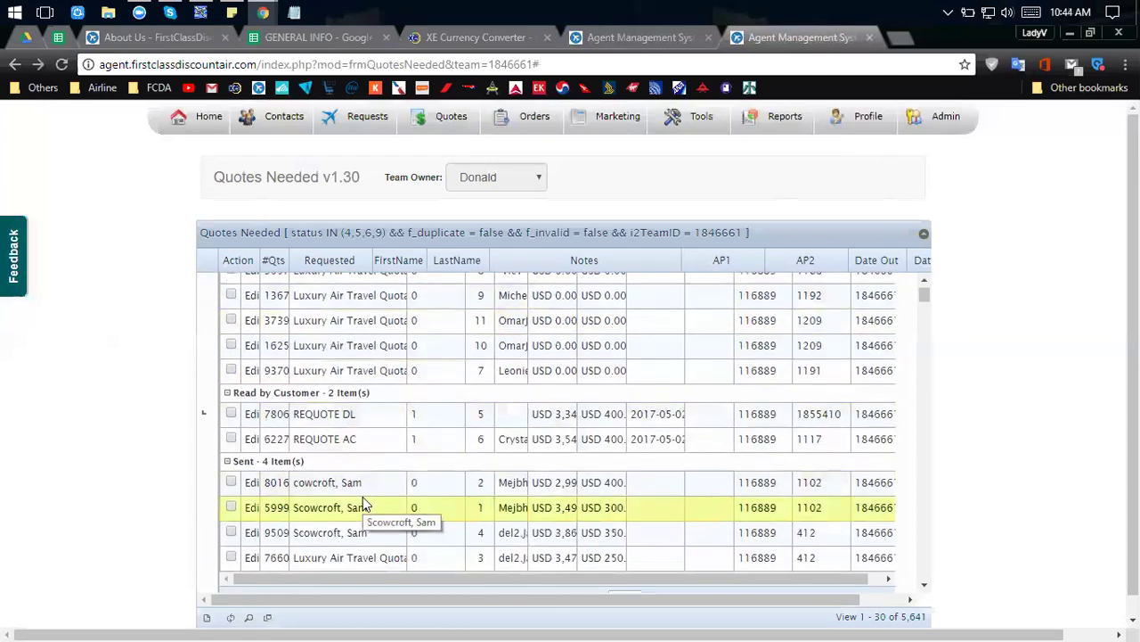
{"action": "scroll", "coordinate": [230, 325], "scroll_direction": "up", "scroll_amount": 1}
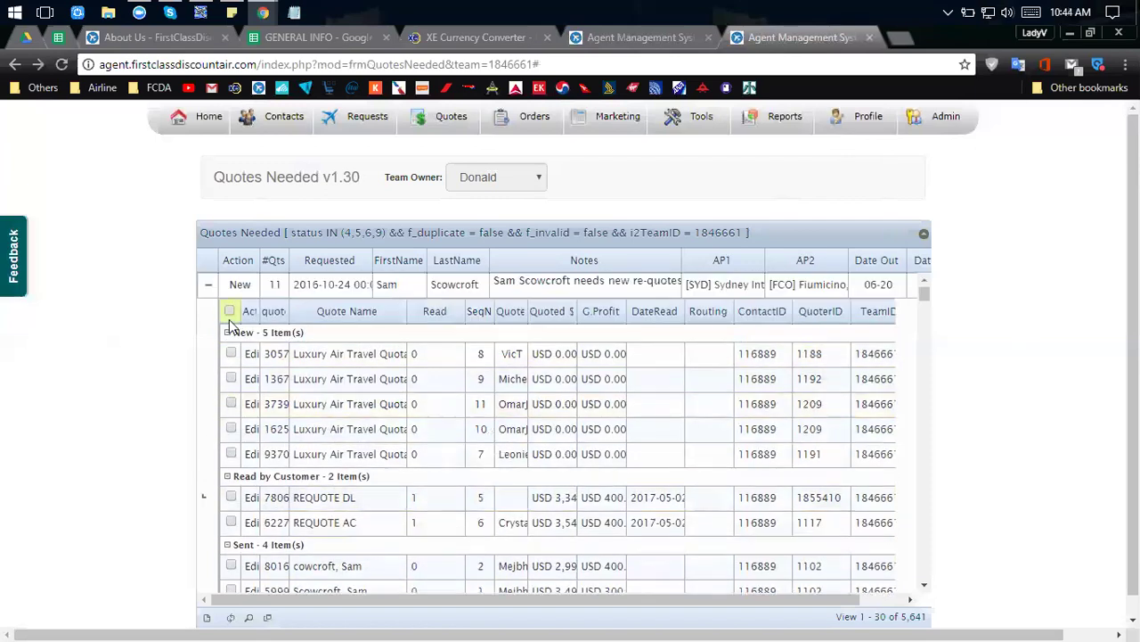
Reopen the REQUOTE AC quote, expand Request Info (New), and select the quote number in the header badge.
{"action": "left_click", "coordinate": [13, 65]}
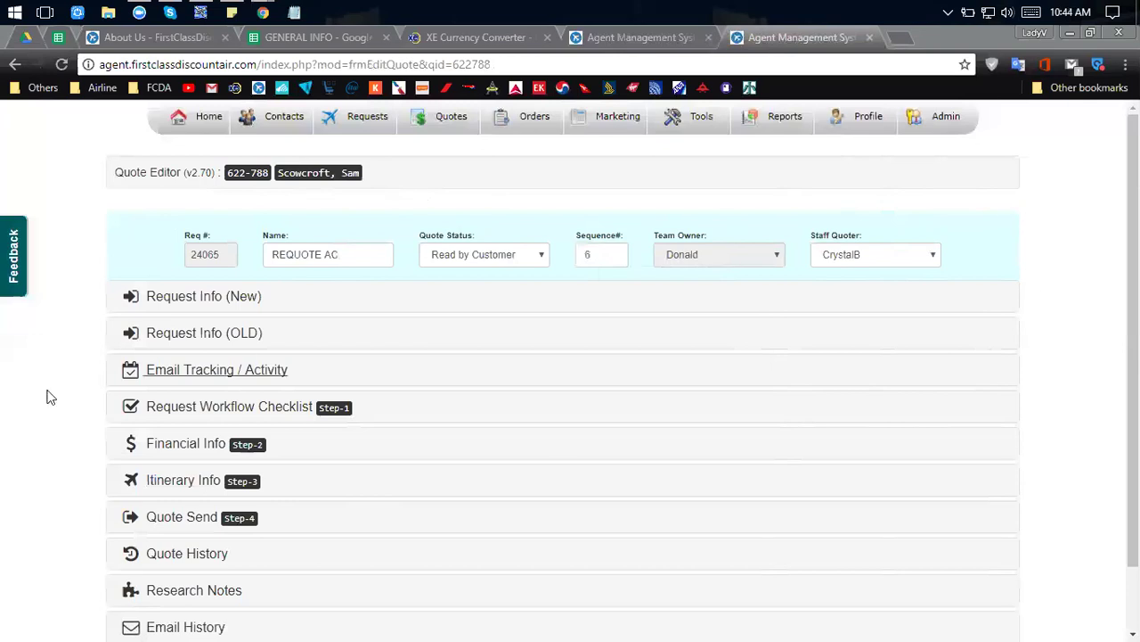
{"action": "left_click", "coordinate": [183, 303]}
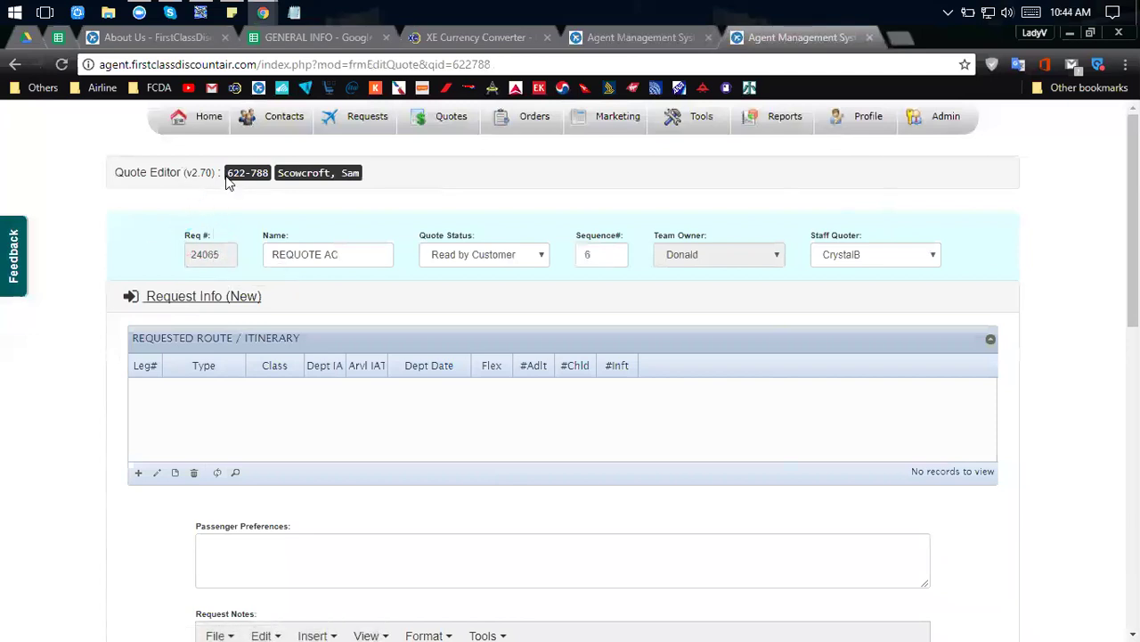
{"action": "left_click_drag", "start_coordinate": [227, 172], "coordinate": [267, 173]}
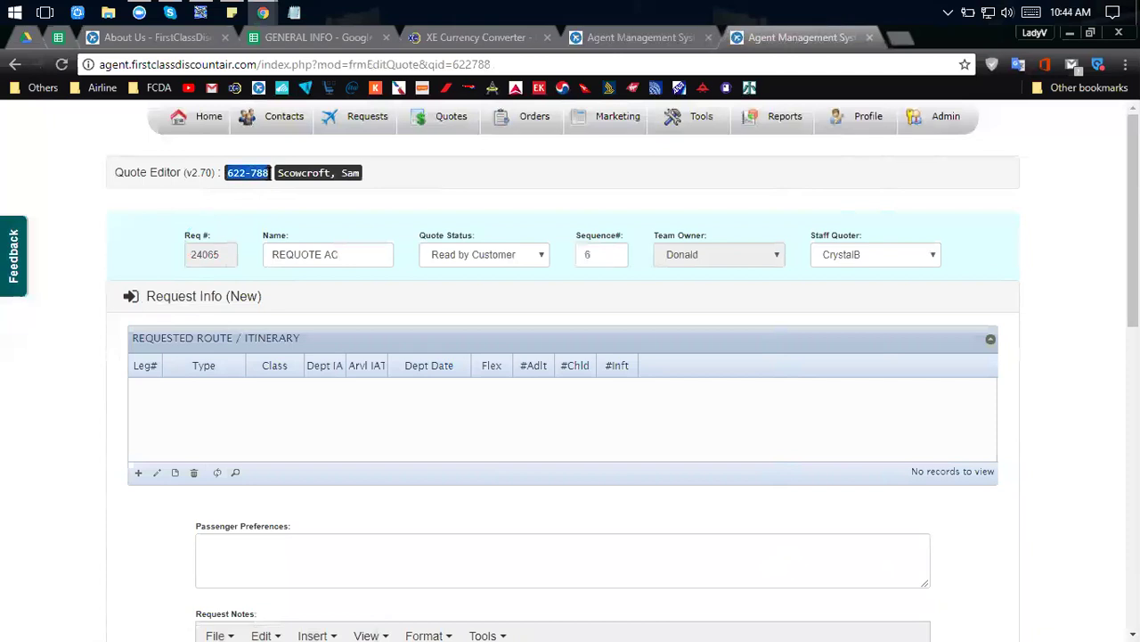
{"action": "left_click", "coordinate": [274, 178]}
{"action": "left_click_drag", "start_coordinate": [268, 176], "coordinate": [226, 174]}
{"action": "left_click", "coordinate": [236, 180]}
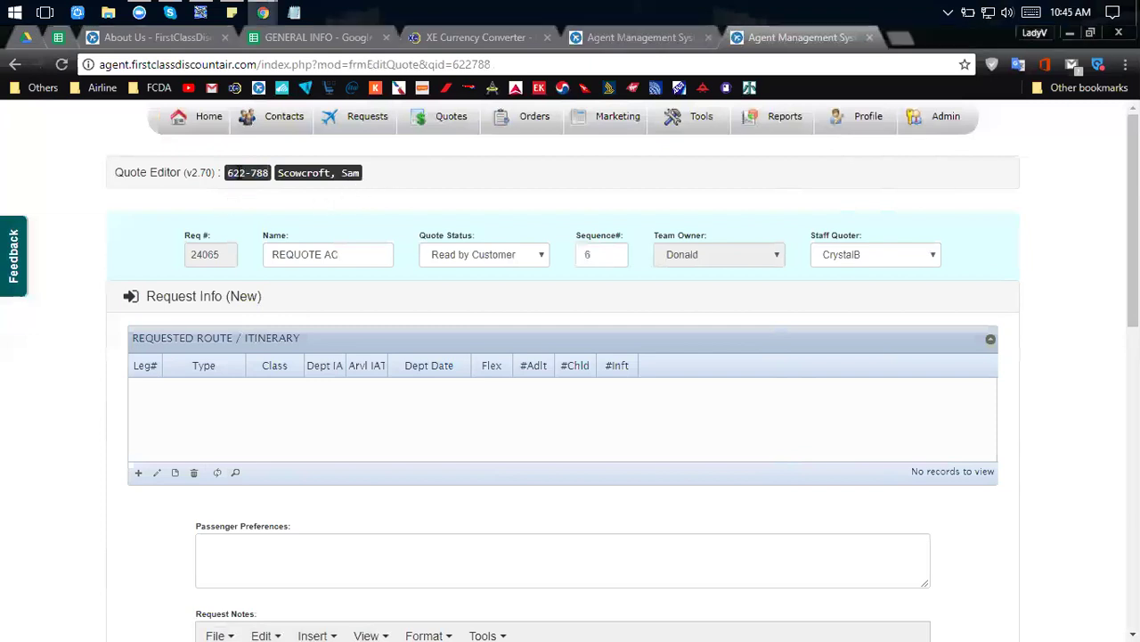
{"action": "left_click_drag", "start_coordinate": [226, 173], "coordinate": [267, 174]}
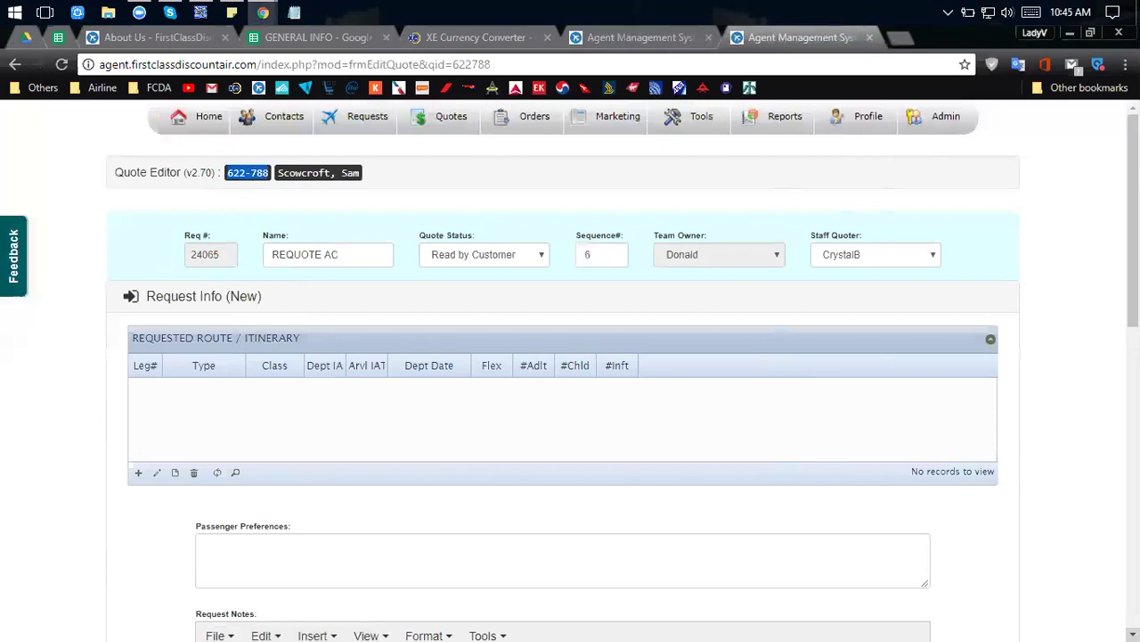
{"action": "scroll", "coordinate": [127, 375], "scroll_direction": "down", "scroll_amount": 4}
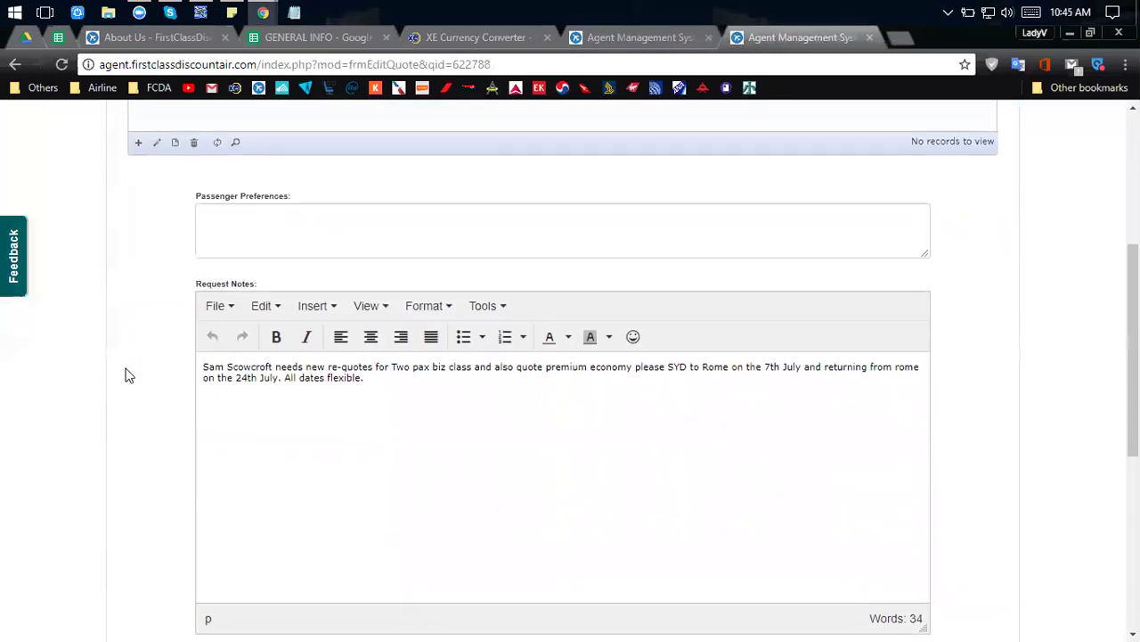
{"action": "scroll", "coordinate": [166, 242], "scroll_direction": "up", "scroll_amount": 3}
{"action": "scroll", "coordinate": [471, 319], "scroll_direction": "down", "scroll_amount": 1}
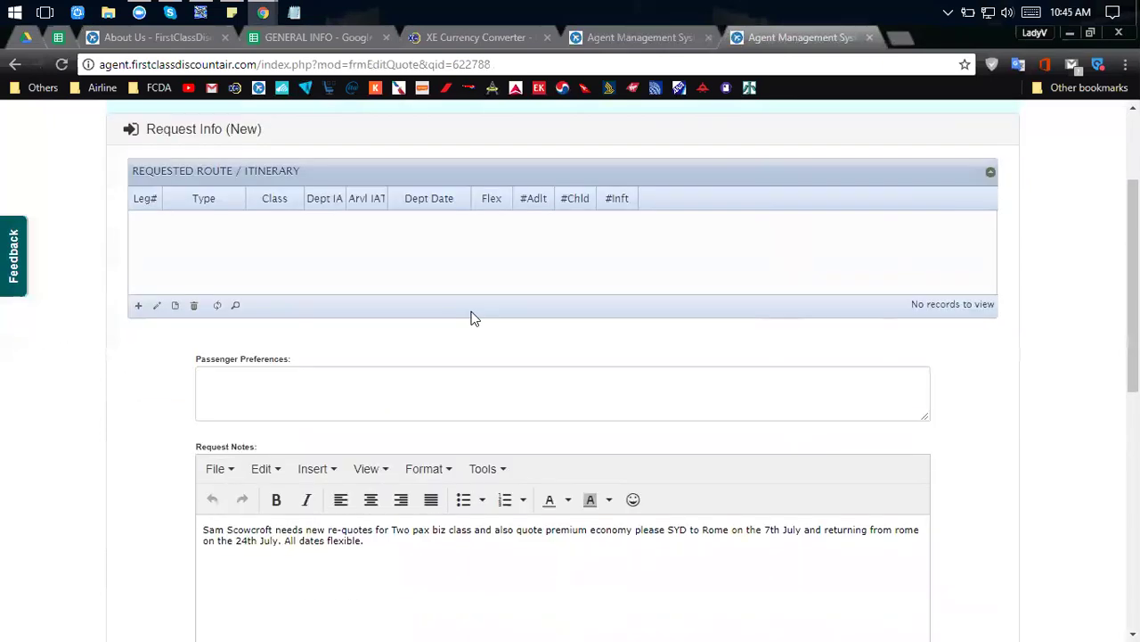
{"action": "scroll", "coordinate": [473, 318], "scroll_direction": "down", "scroll_amount": 1}
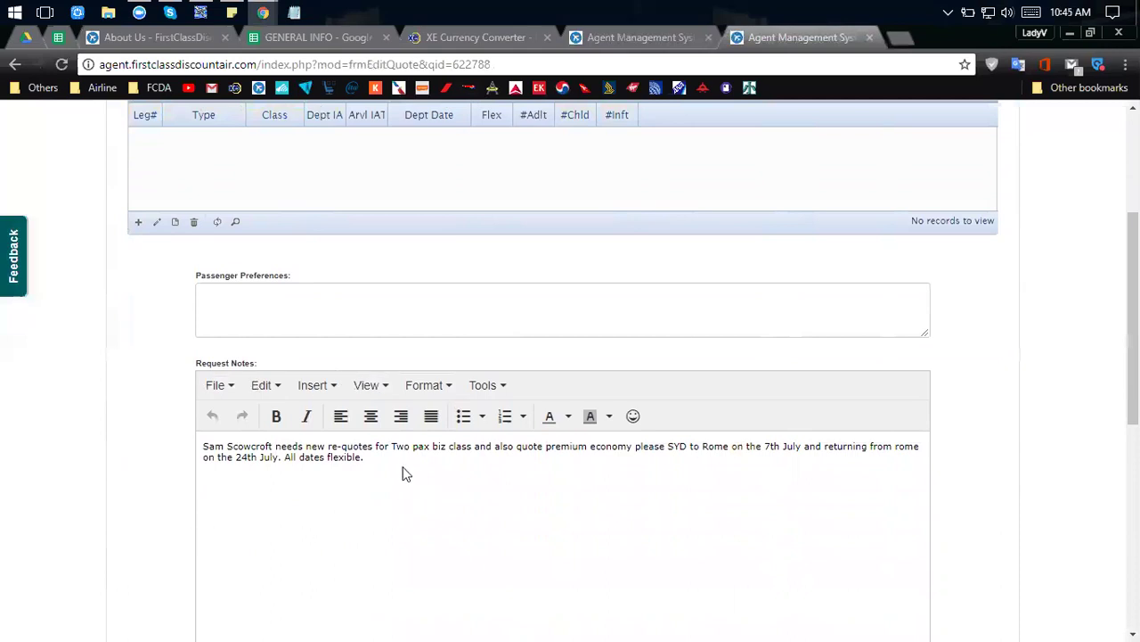
{"action": "left_click_drag", "start_coordinate": [389, 460], "coordinate": [192, 446]}
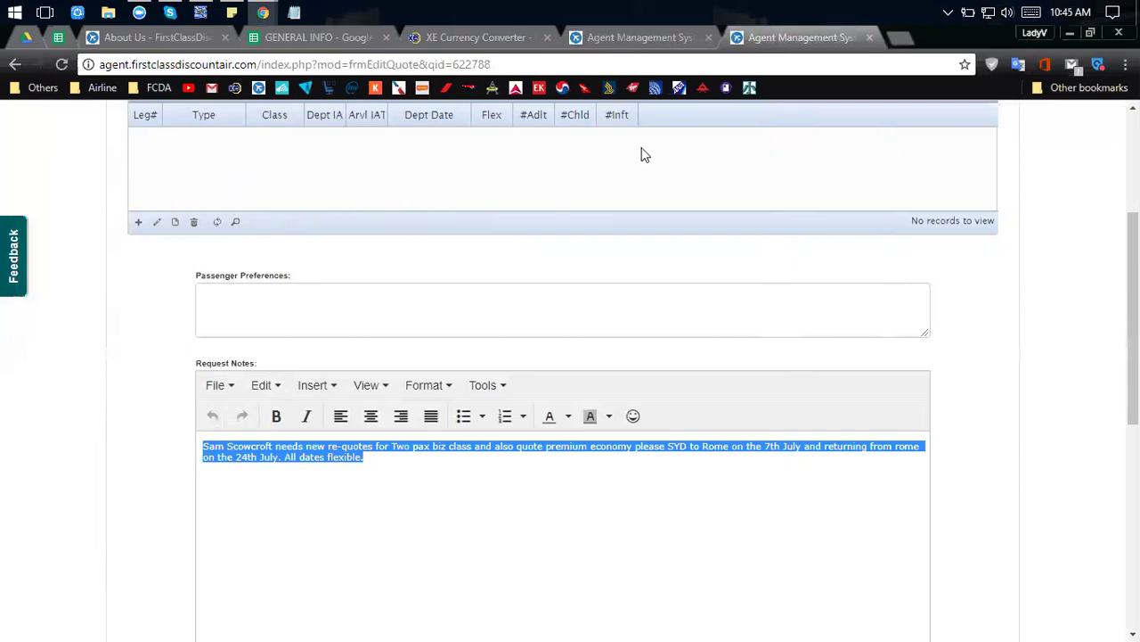
{"action": "left_click", "coordinate": [319, 450]}
{"action": "left_click_drag", "start_coordinate": [368, 461], "coordinate": [201, 445]}
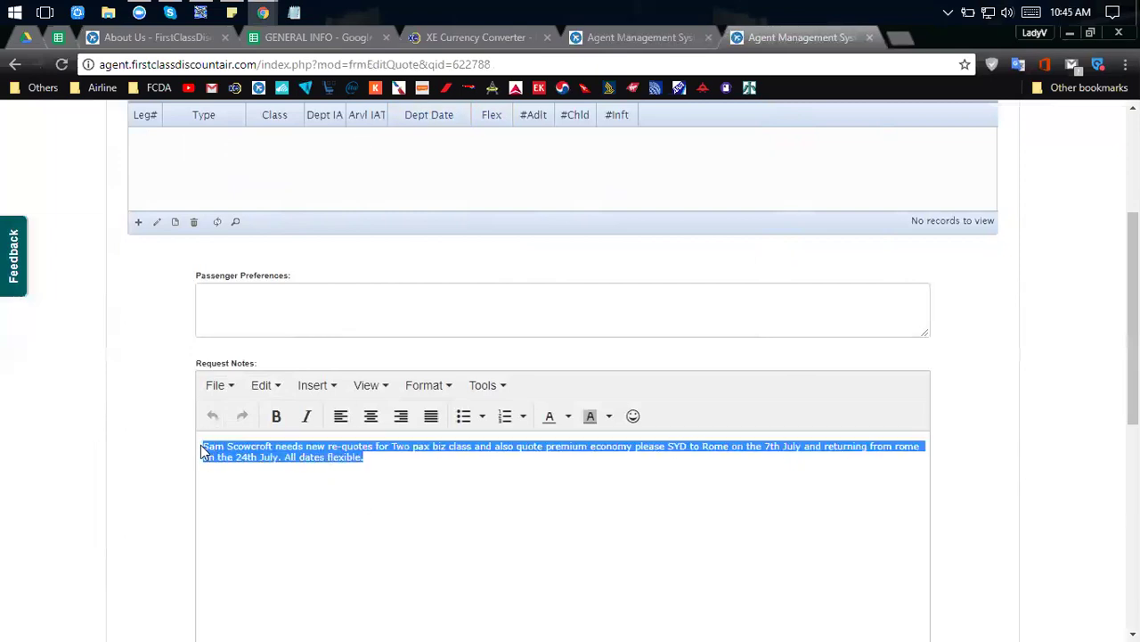
{"action": "left_click", "coordinate": [263, 452]}
{"action": "scroll", "coordinate": [261, 451], "scroll_direction": "down", "scroll_amount": 1}
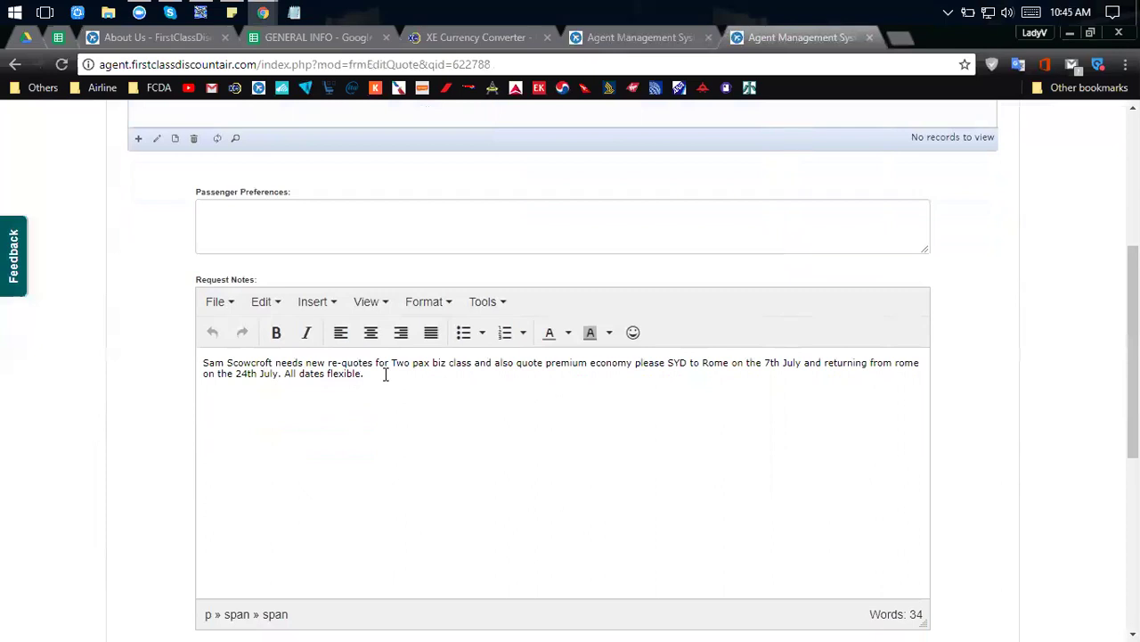
{"action": "left_click", "coordinate": [386, 374]}
{"action": "scroll", "coordinate": [433, 451], "scroll_direction": "down", "scroll_amount": 1}
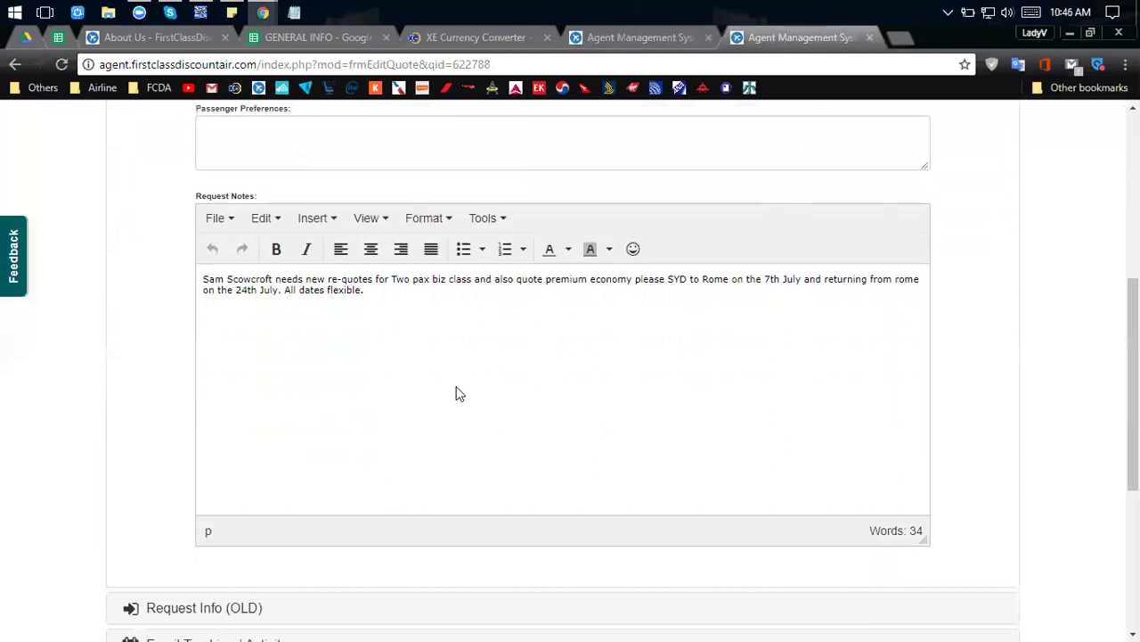
{"action": "scroll", "coordinate": [415, 457], "scroll_direction": "up", "scroll_amount": 2}
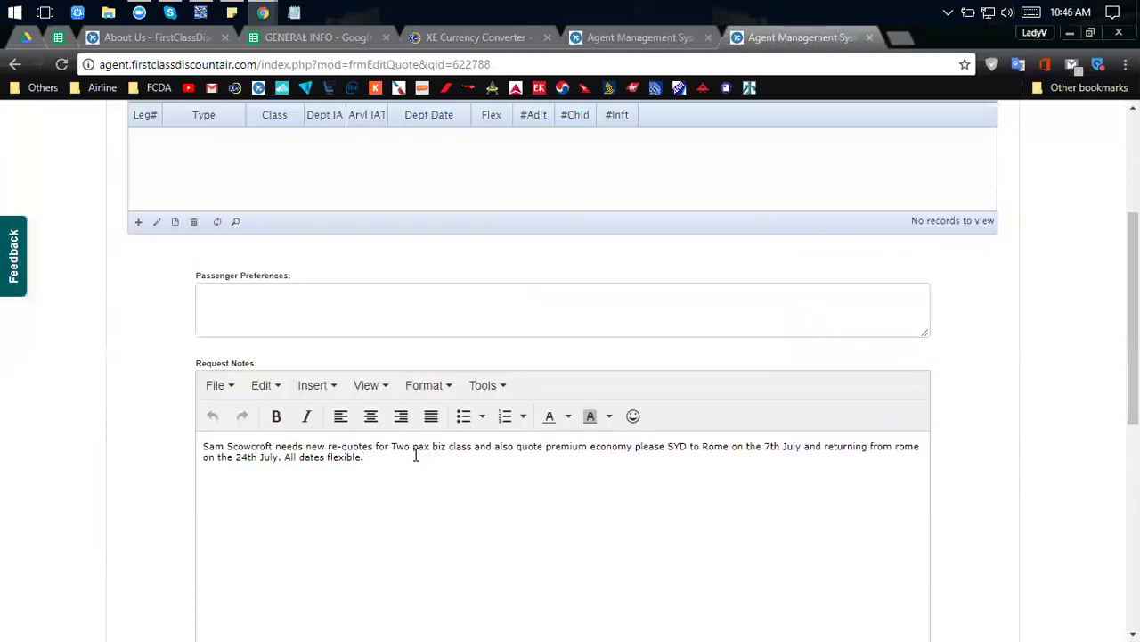
{"action": "scroll", "coordinate": [414, 456], "scroll_direction": "up", "scroll_amount": 3}
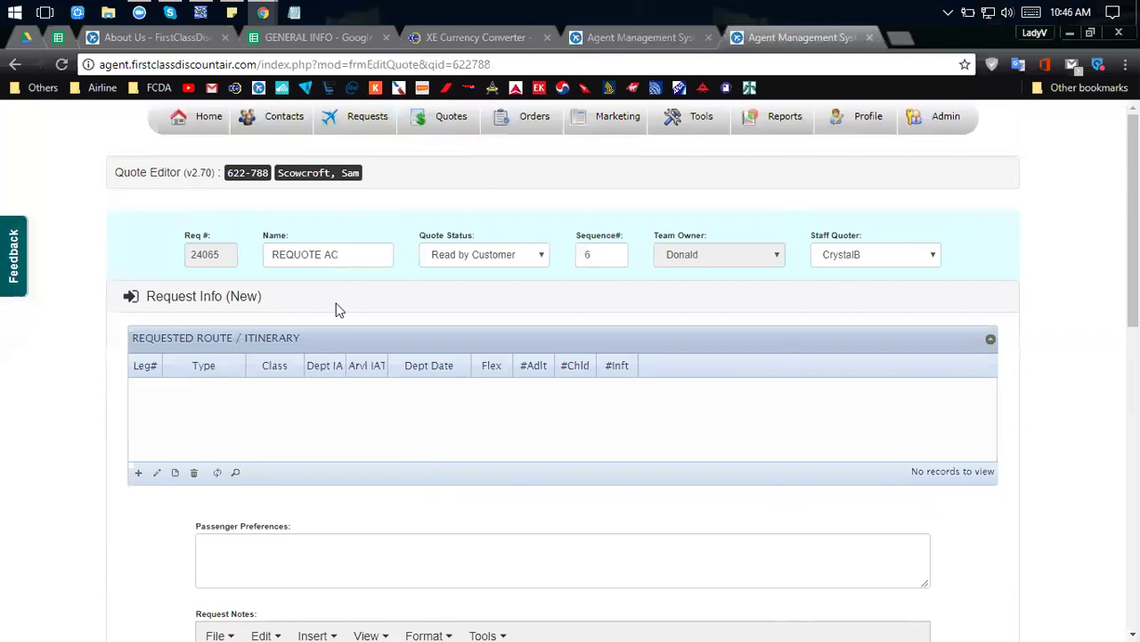
Select the quote name REQUOTE AC and the customer's name in the editor header.
{"action": "left_click", "coordinate": [360, 255]}
{"action": "left_click_drag", "start_coordinate": [359, 254], "coordinate": [244, 256]}
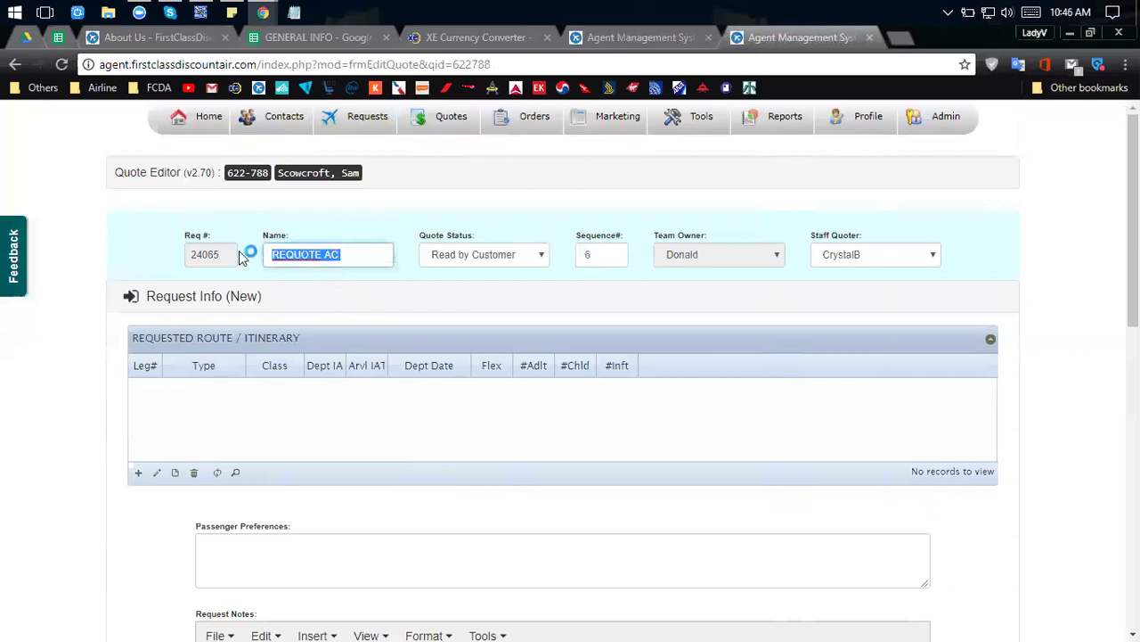
{"action": "left_click", "coordinate": [353, 257]}
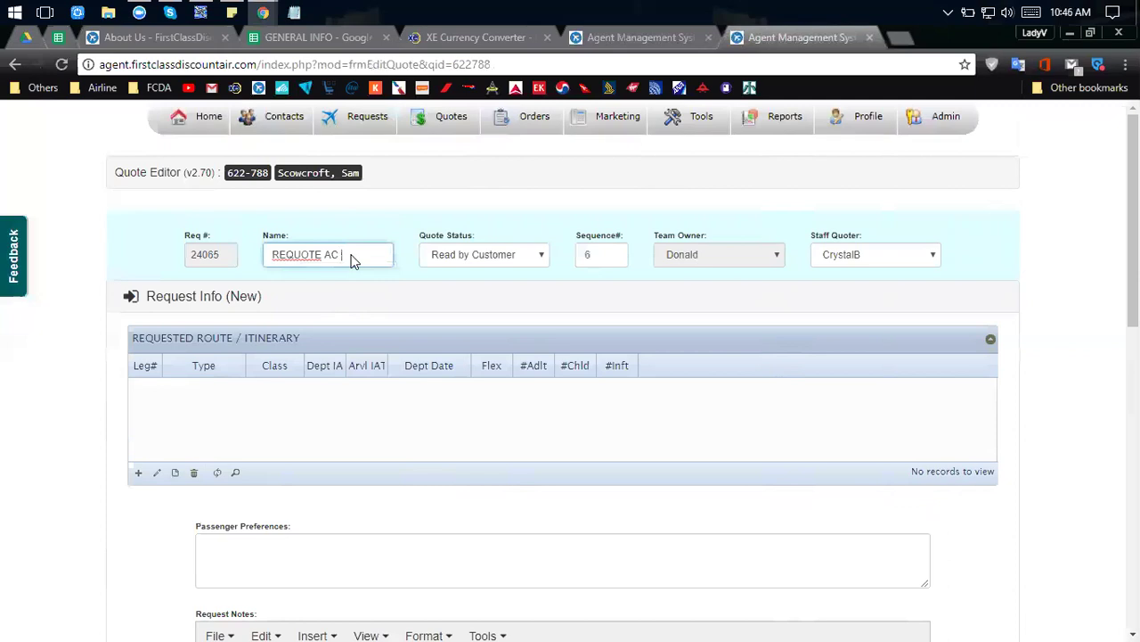
{"action": "left_click_drag", "start_coordinate": [270, 256], "coordinate": [361, 254]}
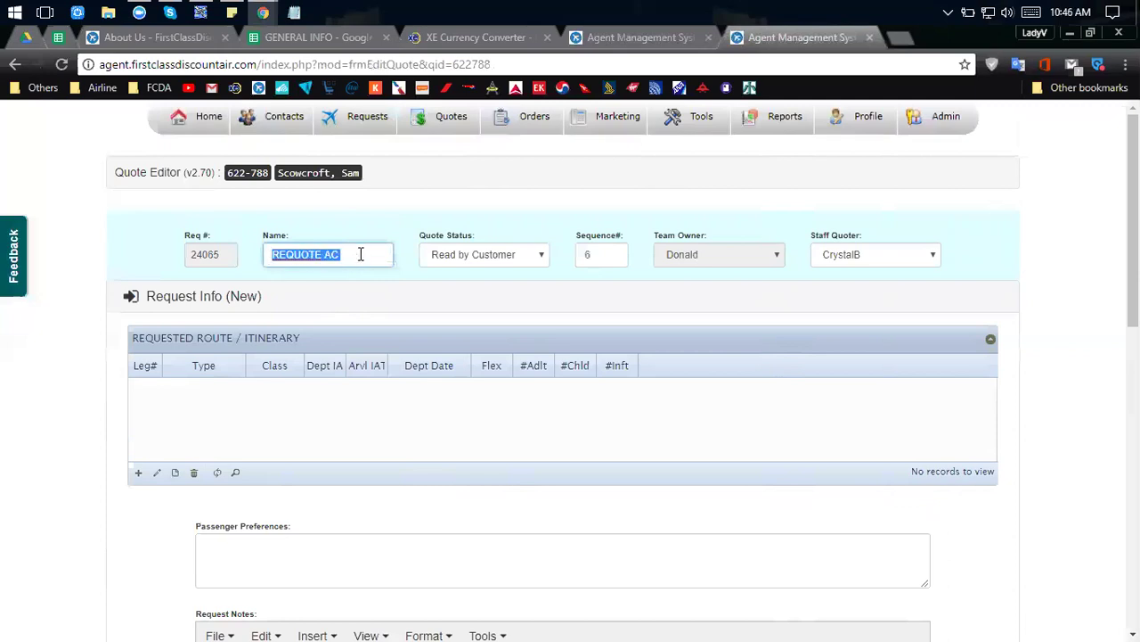
{"action": "left_click_drag", "start_coordinate": [374, 174], "coordinate": [276, 175]}
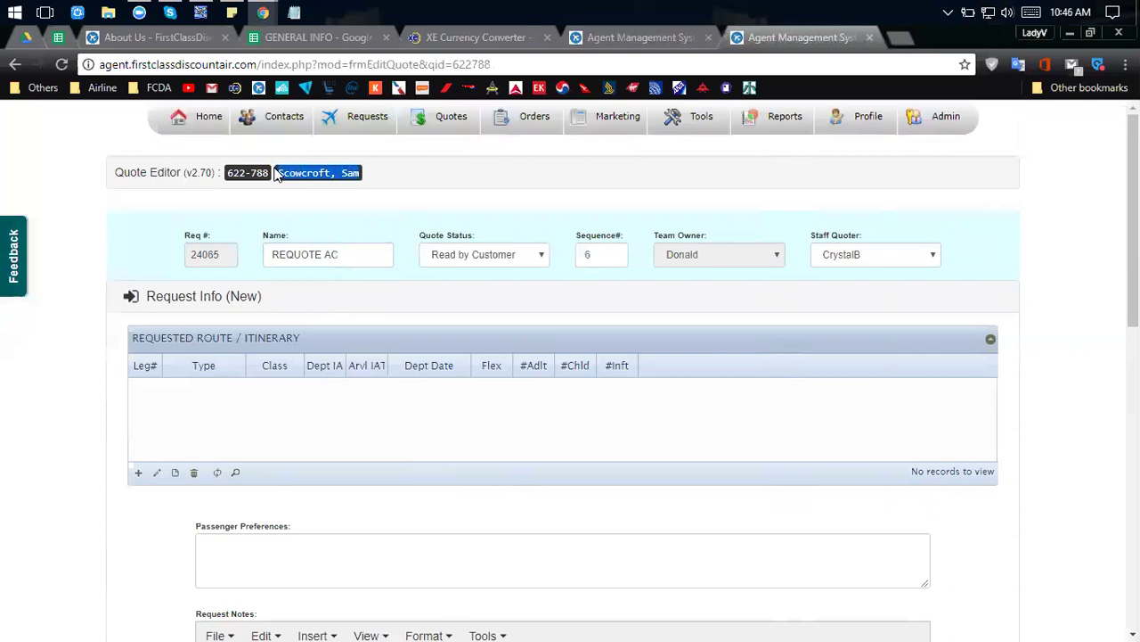
{"action": "left_click", "coordinate": [293, 174]}
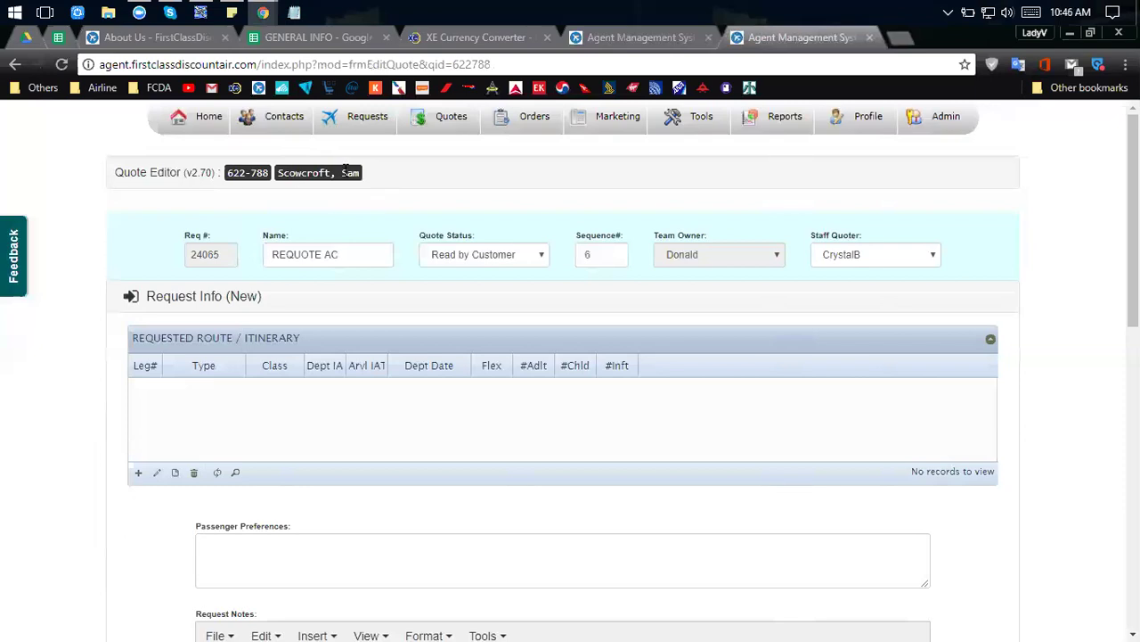
{"action": "left_click_drag", "start_coordinate": [355, 172], "coordinate": [277, 176]}
Scroll down the Quote Editor and expand the Request Info (OLD) section.
{"action": "scroll", "coordinate": [145, 229], "scroll_direction": "down", "scroll_amount": 5}
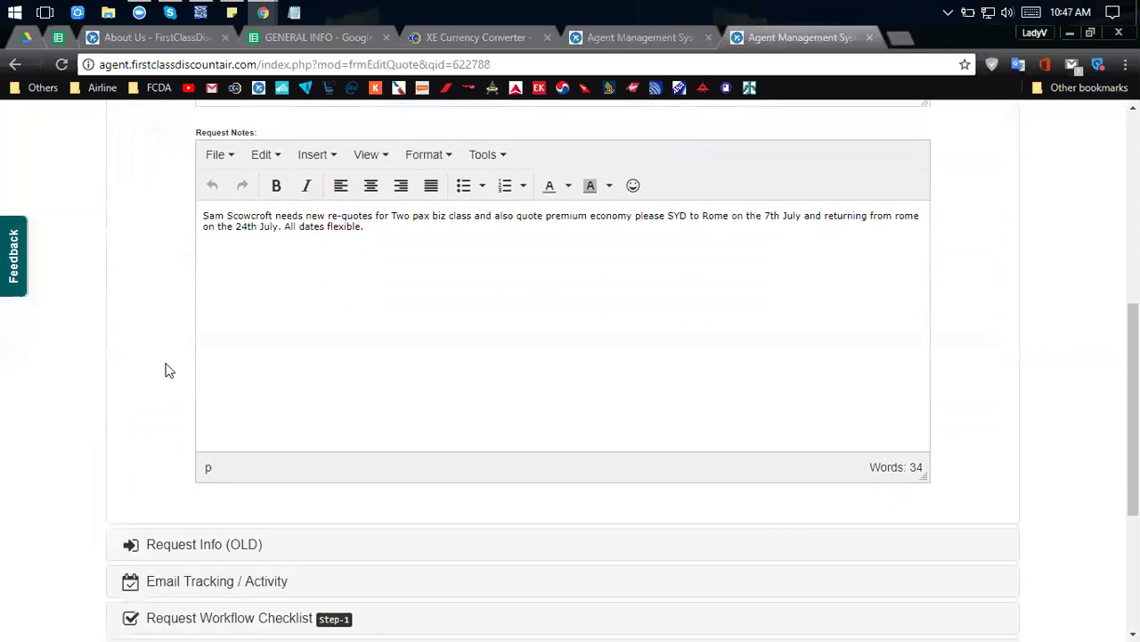
{"action": "scroll", "coordinate": [197, 516], "scroll_direction": "up", "scroll_amount": 4}
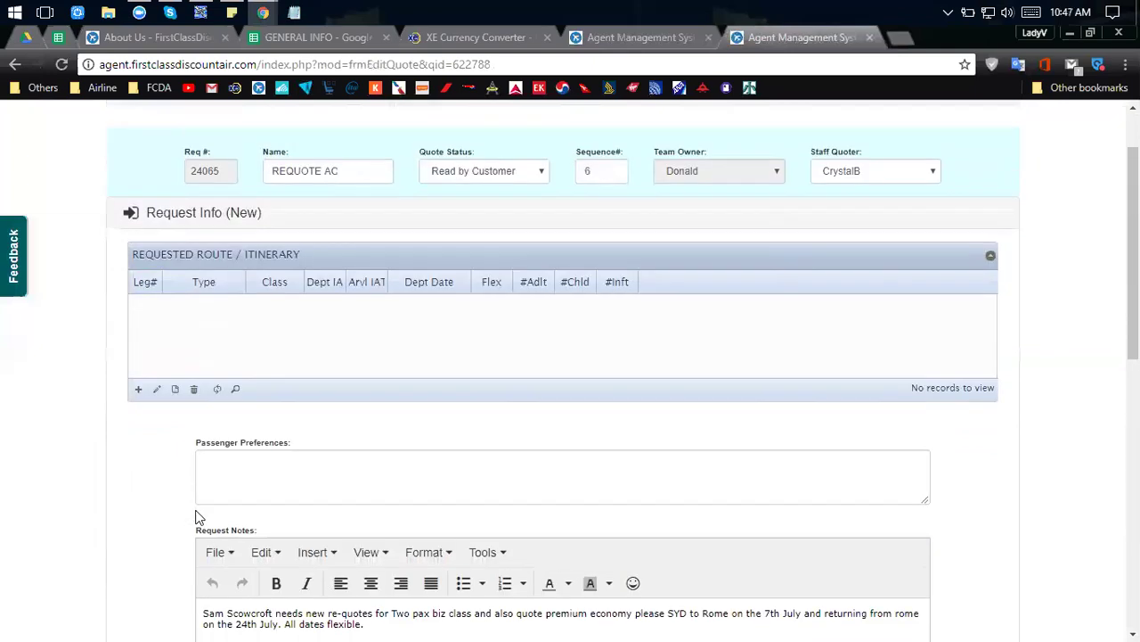
{"action": "scroll", "coordinate": [174, 451], "scroll_direction": "down", "scroll_amount": 1}
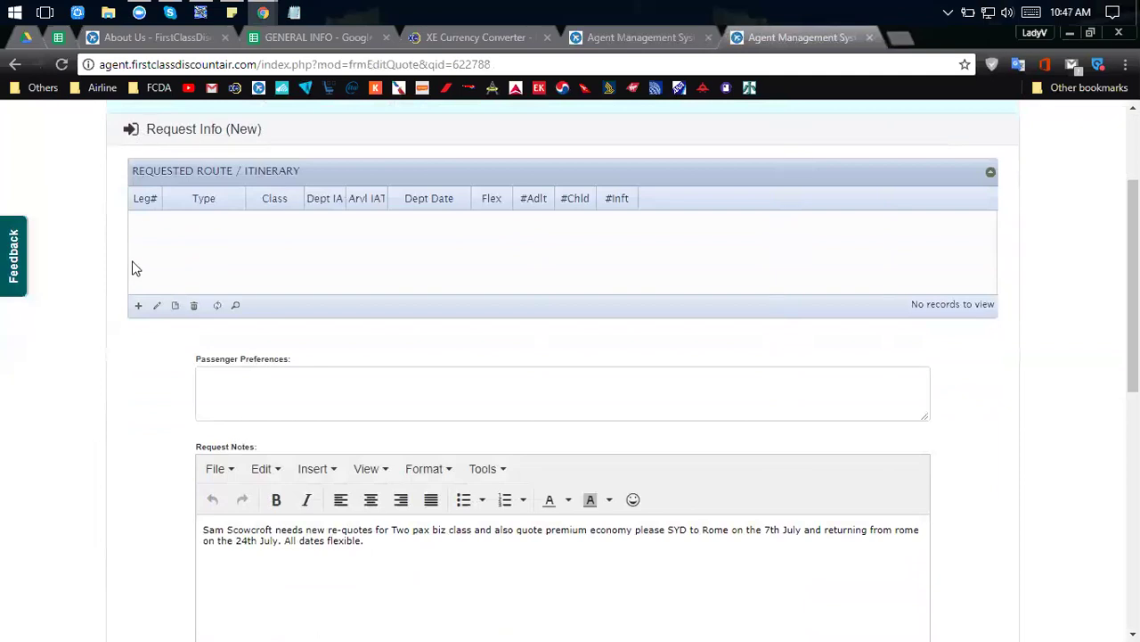
{"action": "scroll", "coordinate": [134, 271], "scroll_direction": "down", "scroll_amount": 5}
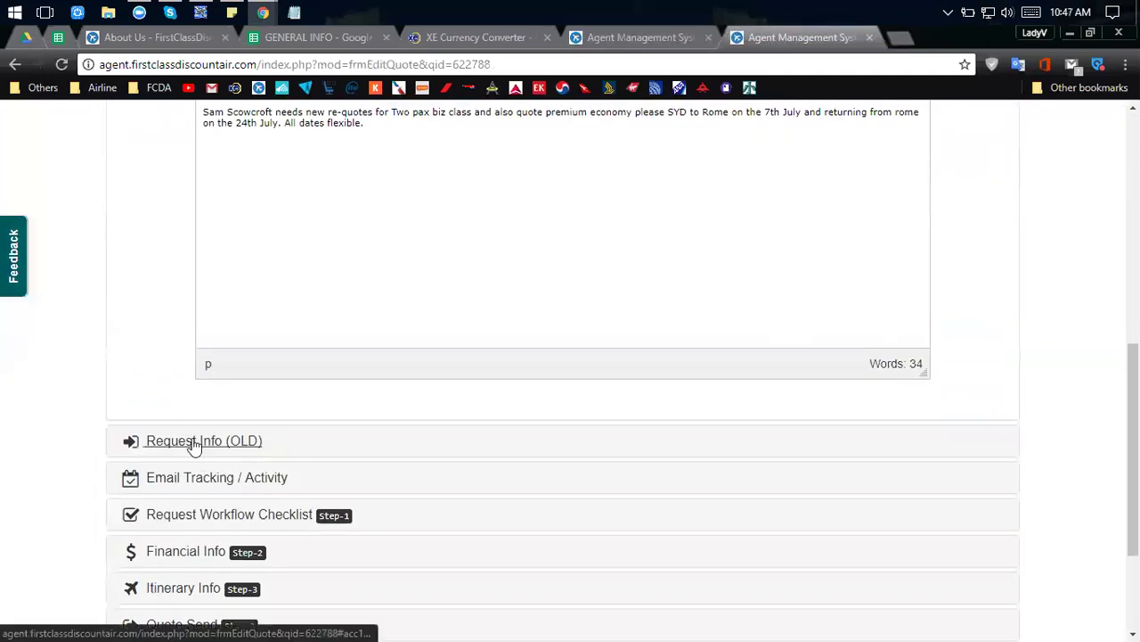
{"action": "scroll", "coordinate": [196, 445], "scroll_direction": "up", "scroll_amount": 5}
{"action": "scroll", "coordinate": [262, 244], "scroll_direction": "down", "scroll_amount": 2}
{"action": "scroll", "coordinate": [644, 244], "scroll_direction": "up", "scroll_amount": 3}
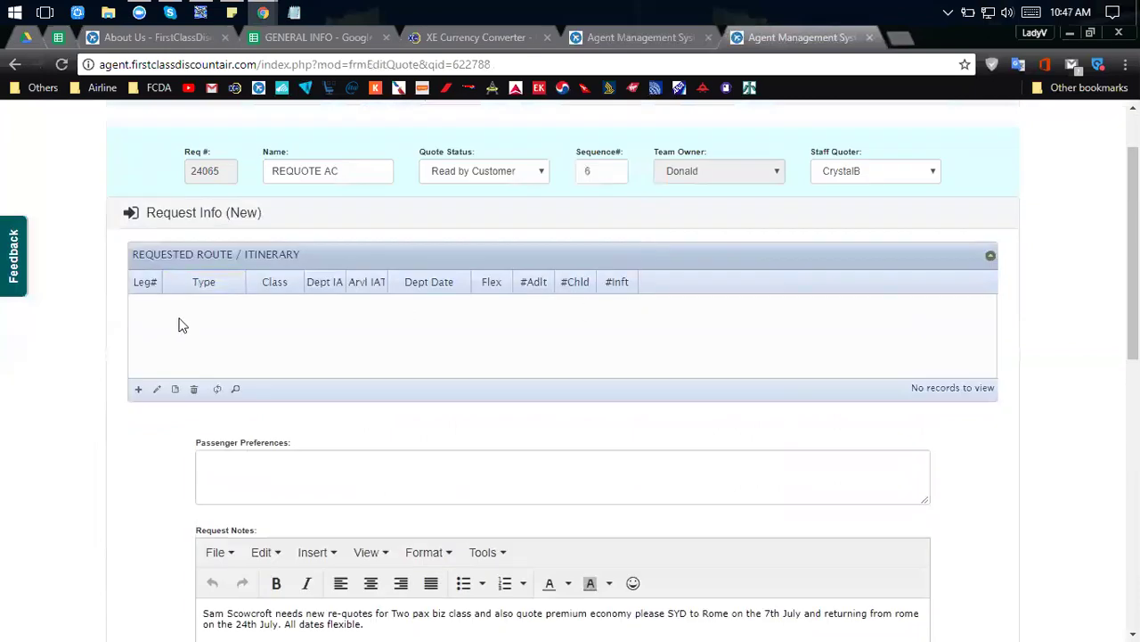
{"action": "scroll", "coordinate": [178, 324], "scroll_direction": "down", "scroll_amount": 6}
{"action": "left_click", "coordinate": [187, 441]}
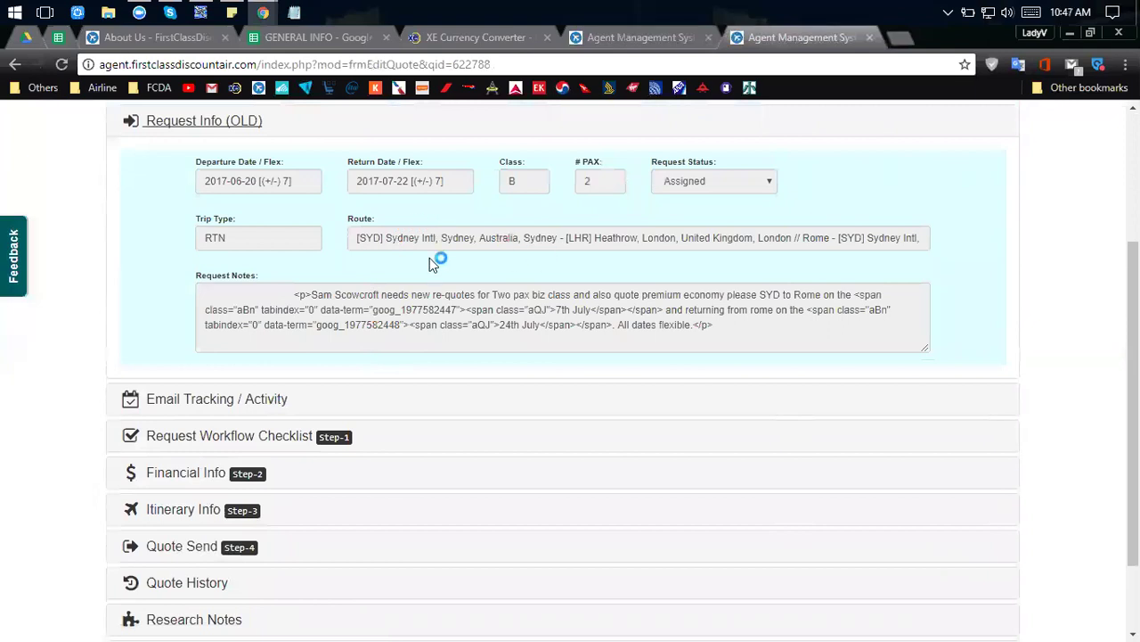
Duplicate the quote page in a new tab and show the old request: 2 passengers, class B, 2017-06-20 to 2017-07-22.
{"action": "scroll", "coordinate": [339, 241], "scroll_direction": "up", "scroll_amount": 2}
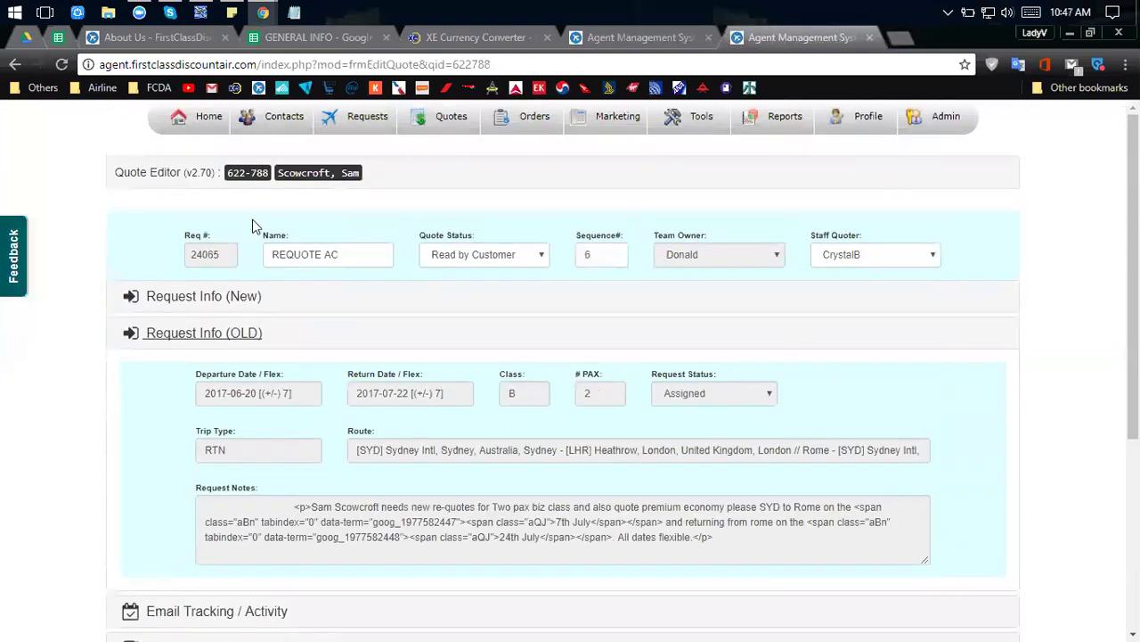
{"action": "left_click", "coordinate": [174, 303]}
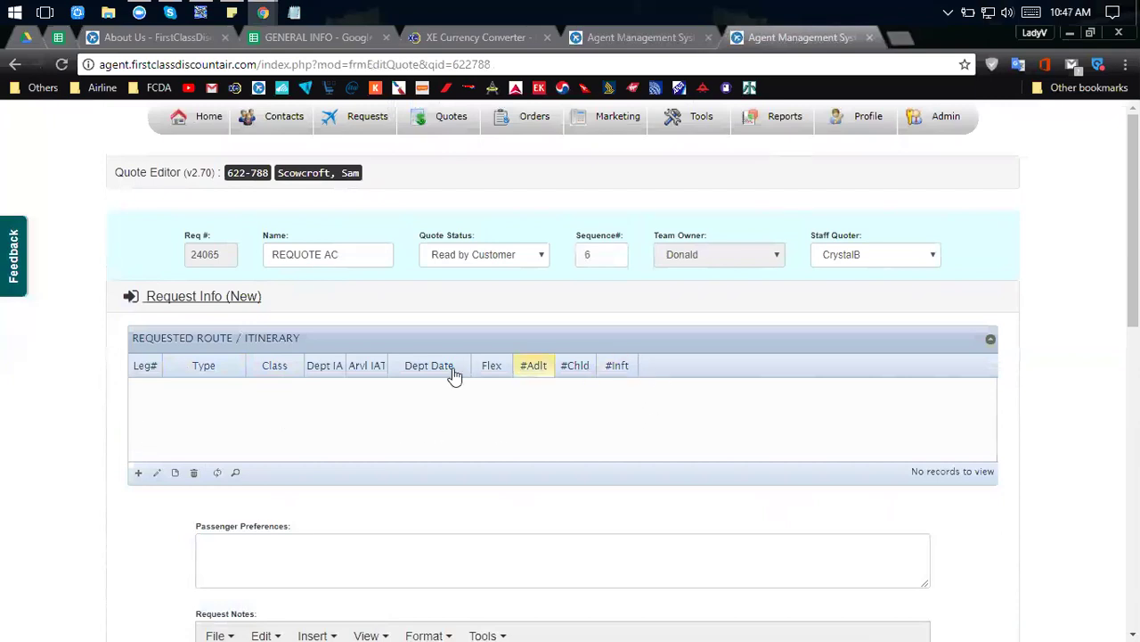
{"action": "middle_click", "coordinate": [15, 64]}
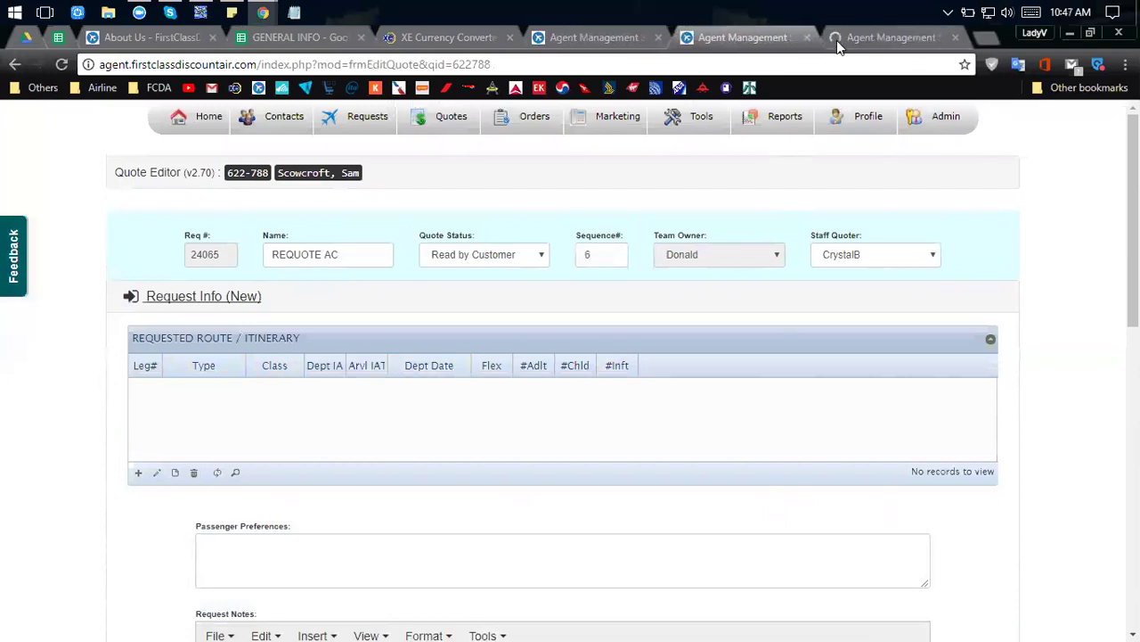
{"action": "scroll", "coordinate": [653, 329], "scroll_direction": "down", "scroll_amount": 7}
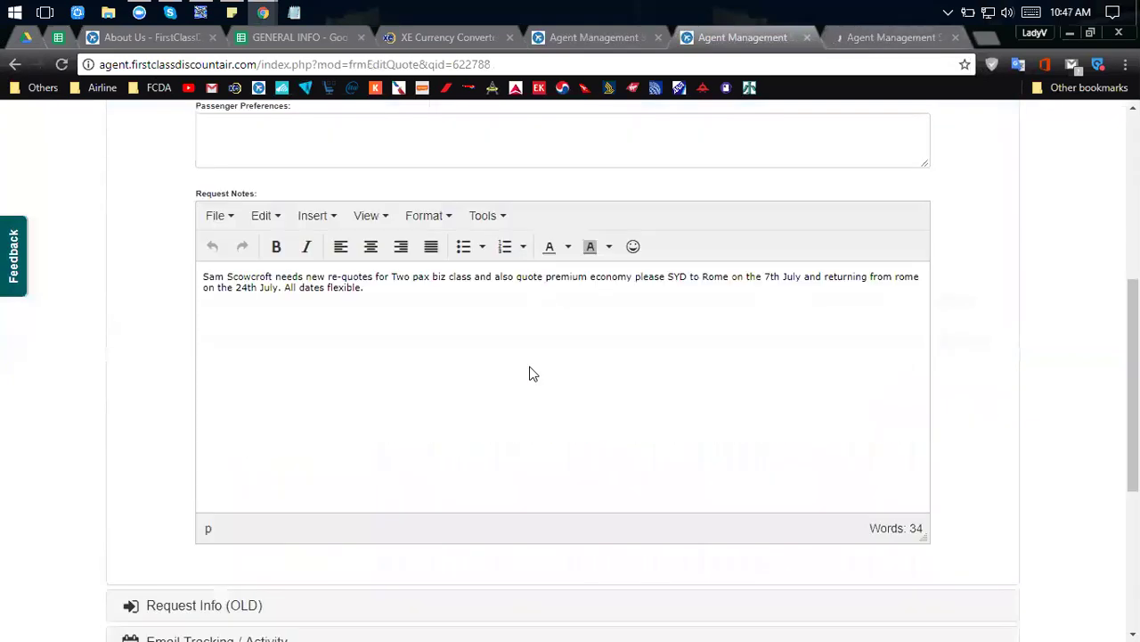
{"action": "left_click", "coordinate": [153, 438]}
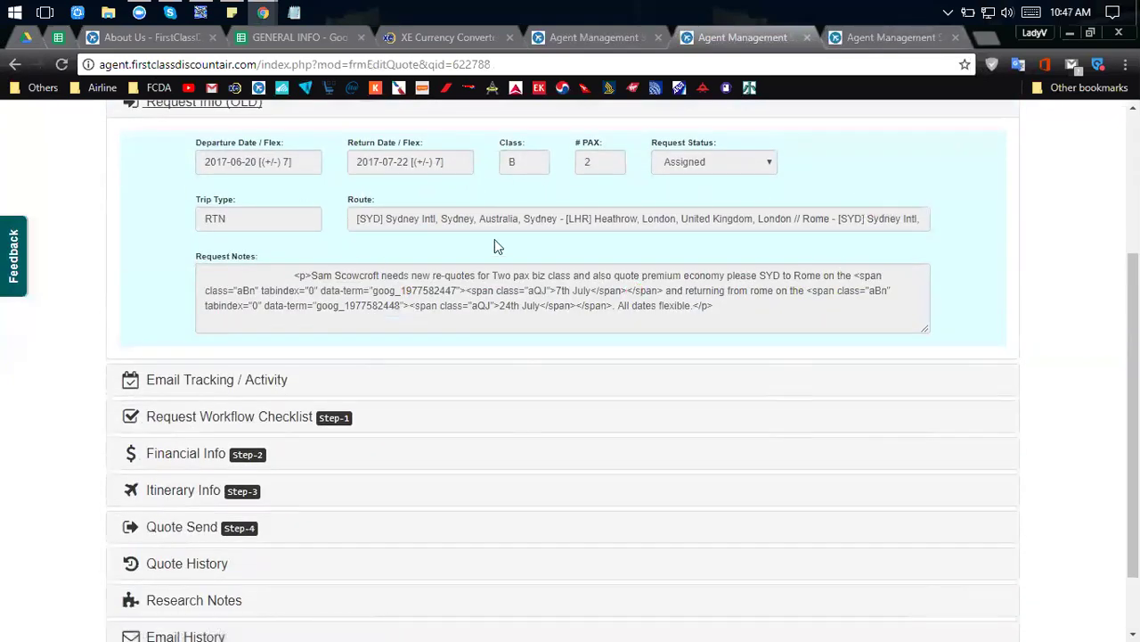
{"action": "scroll", "coordinate": [927, 232], "scroll_direction": "up", "scroll_amount": 2}
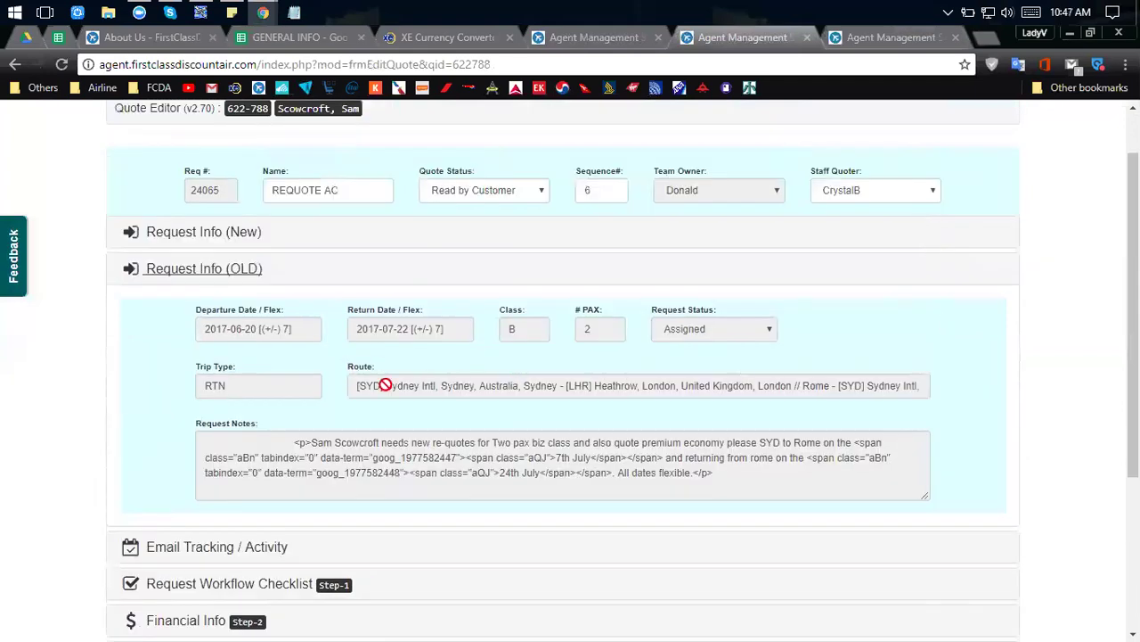
{"action": "left_click", "coordinate": [875, 44]}
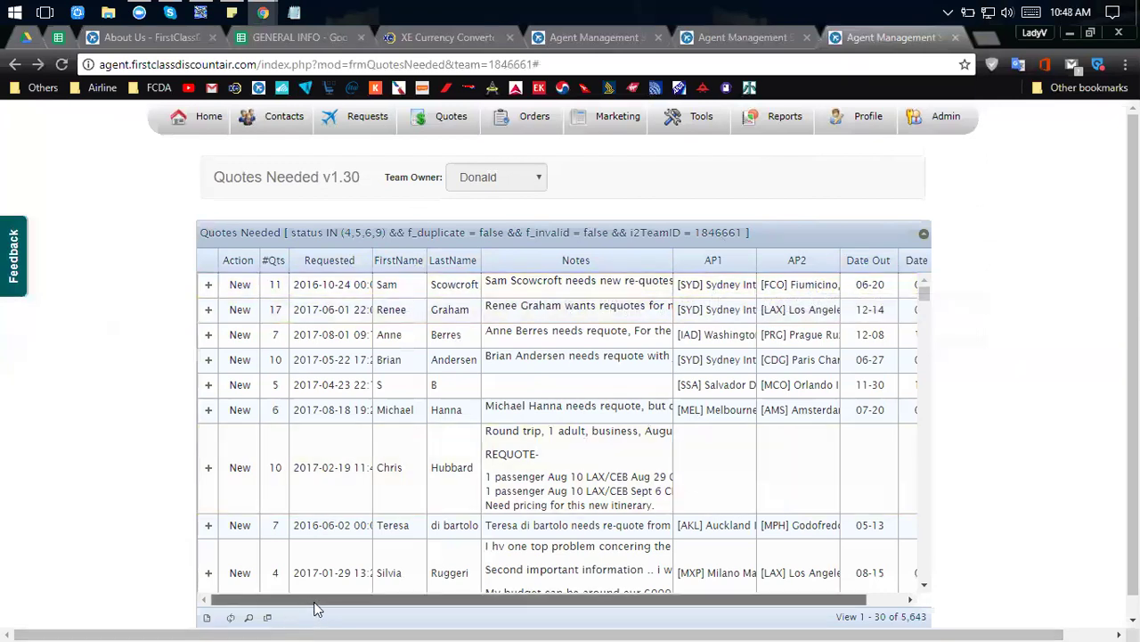
{"action": "left_click_drag", "start_coordinate": [312, 599], "coordinate": [471, 619]}
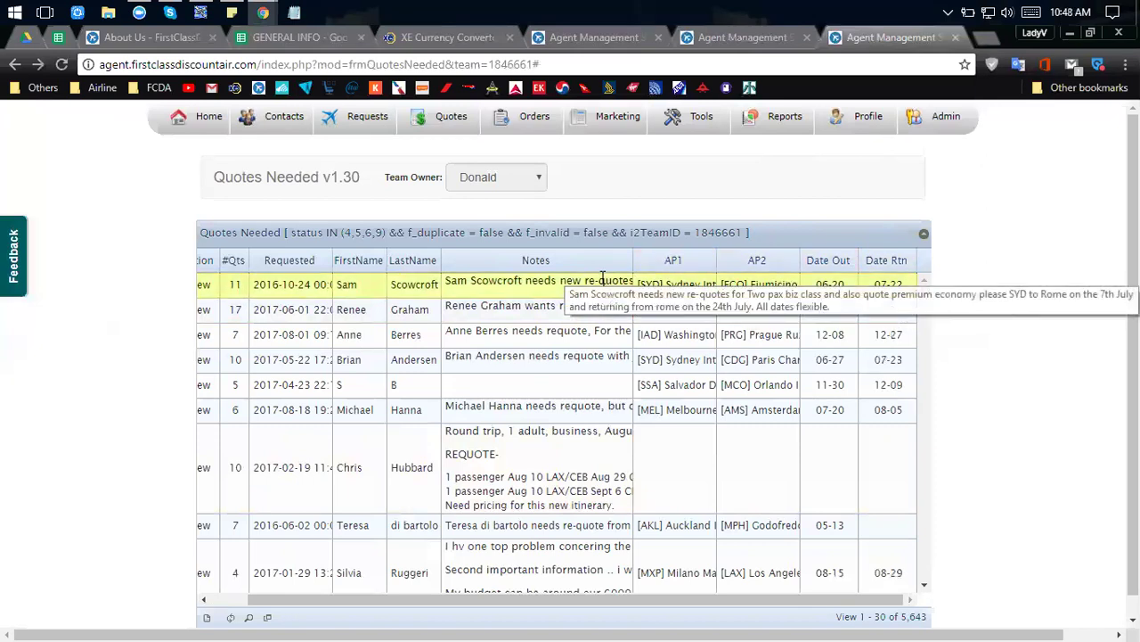
{"action": "left_click_drag", "start_coordinate": [446, 602], "coordinate": [294, 619]}
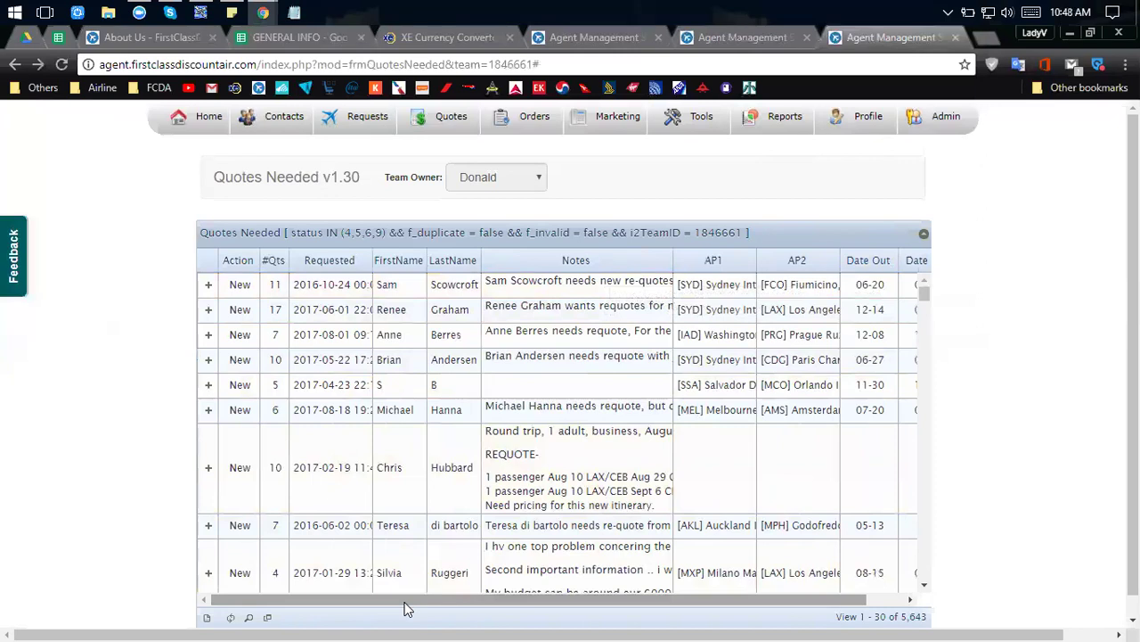
{"action": "left_click_drag", "start_coordinate": [405, 604], "coordinate": [348, 606]}
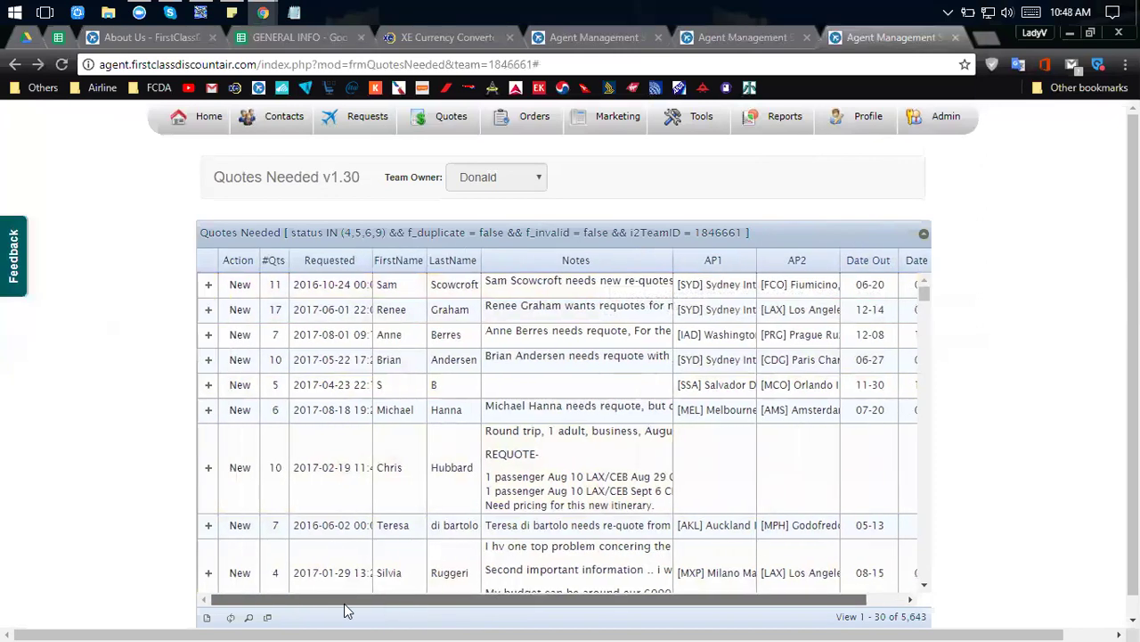
{"action": "left_click", "coordinate": [754, 44]}
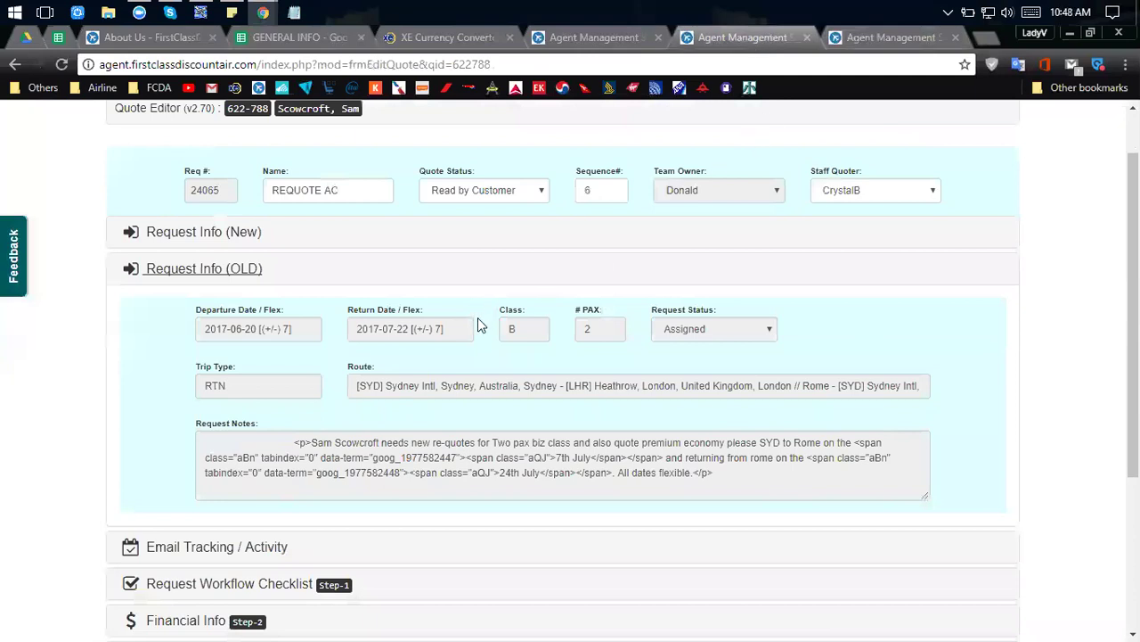
Expand the quote's Email Tracking / Activity history to check when its emails were opened.
{"action": "scroll", "coordinate": [478, 317], "scroll_direction": "down", "scroll_amount": 1}
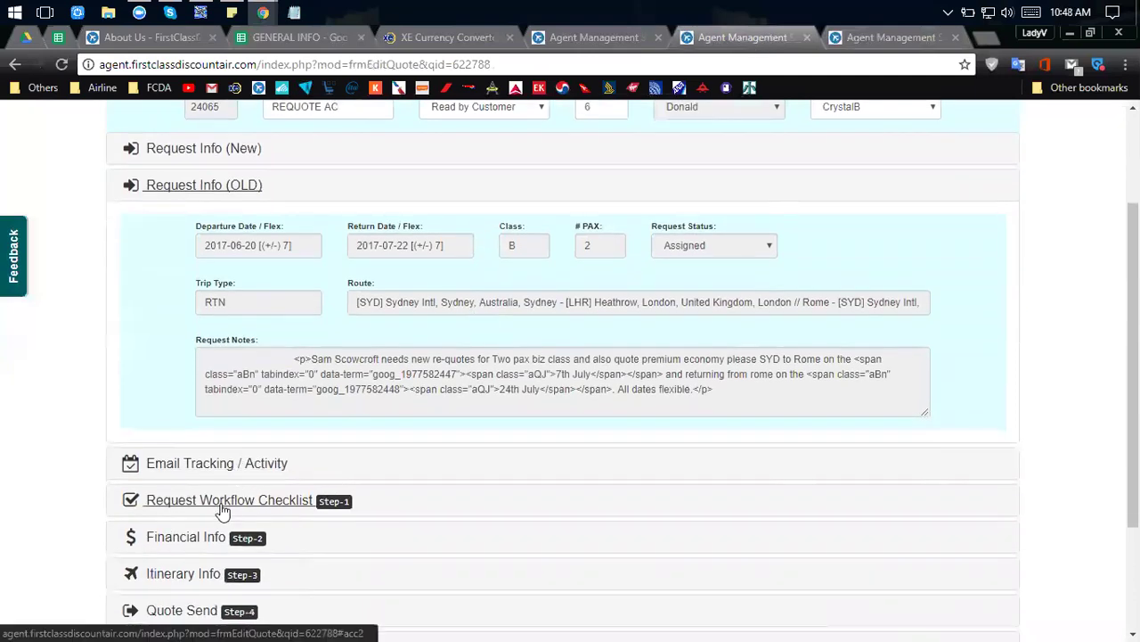
{"action": "scroll", "coordinate": [214, 470], "scroll_direction": "down", "scroll_amount": 2}
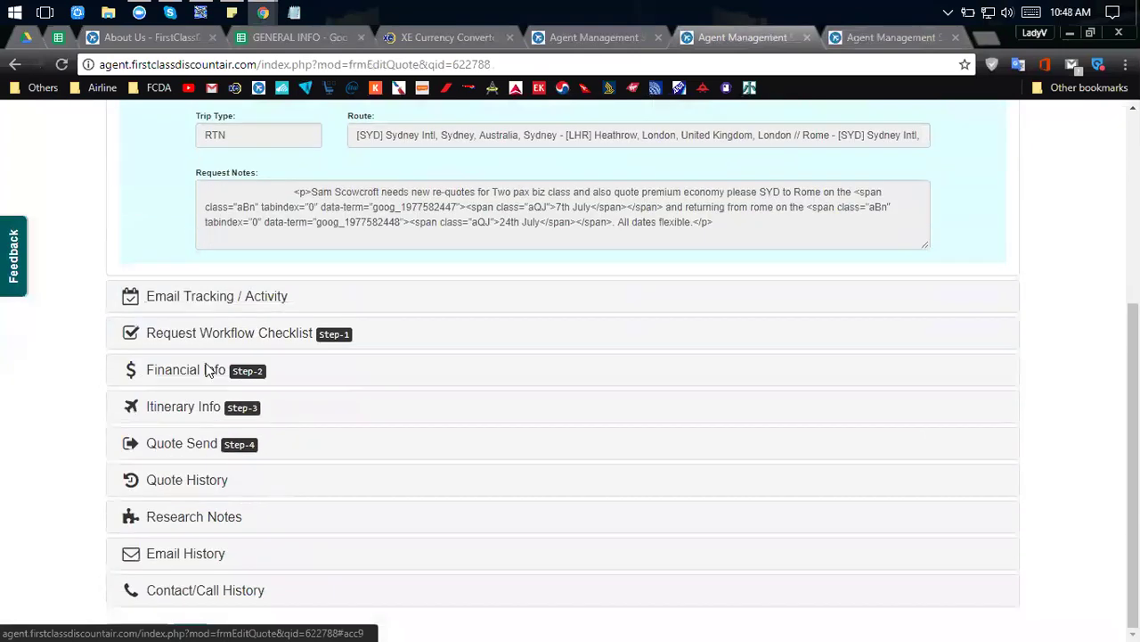
{"action": "scroll", "coordinate": [257, 322], "scroll_direction": "up", "scroll_amount": 1}
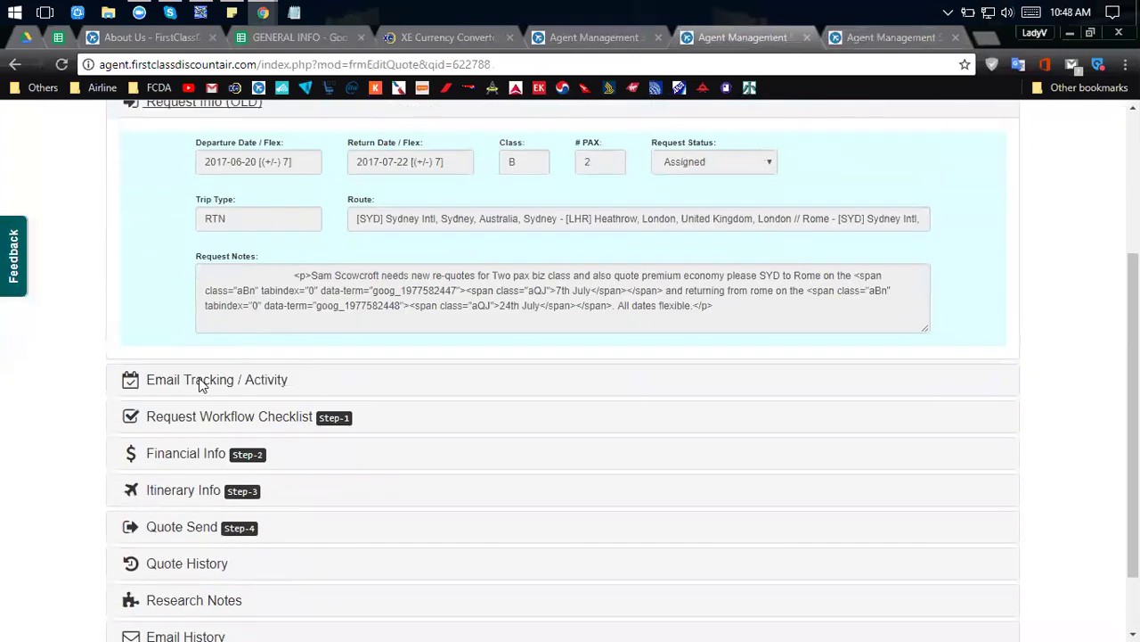
{"action": "left_click", "coordinate": [248, 380]}
Re-expand Request Info (OLD) and return to the Quotes Needed list.
{"action": "scroll", "coordinate": [250, 380], "scroll_direction": "up", "scroll_amount": 3}
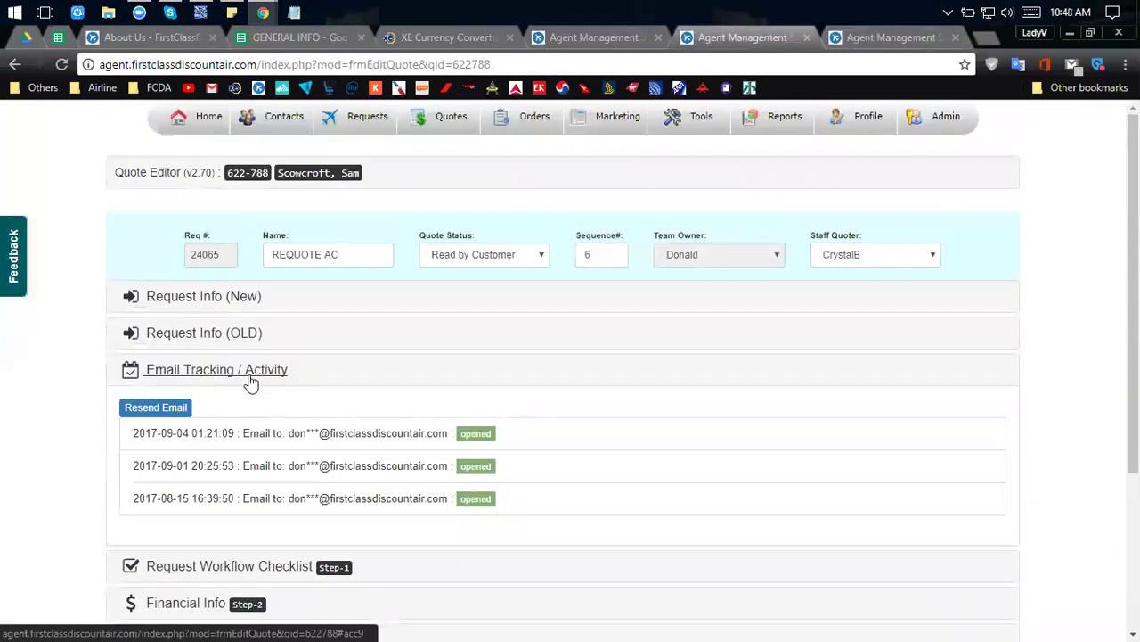
{"action": "left_click", "coordinate": [199, 335]}
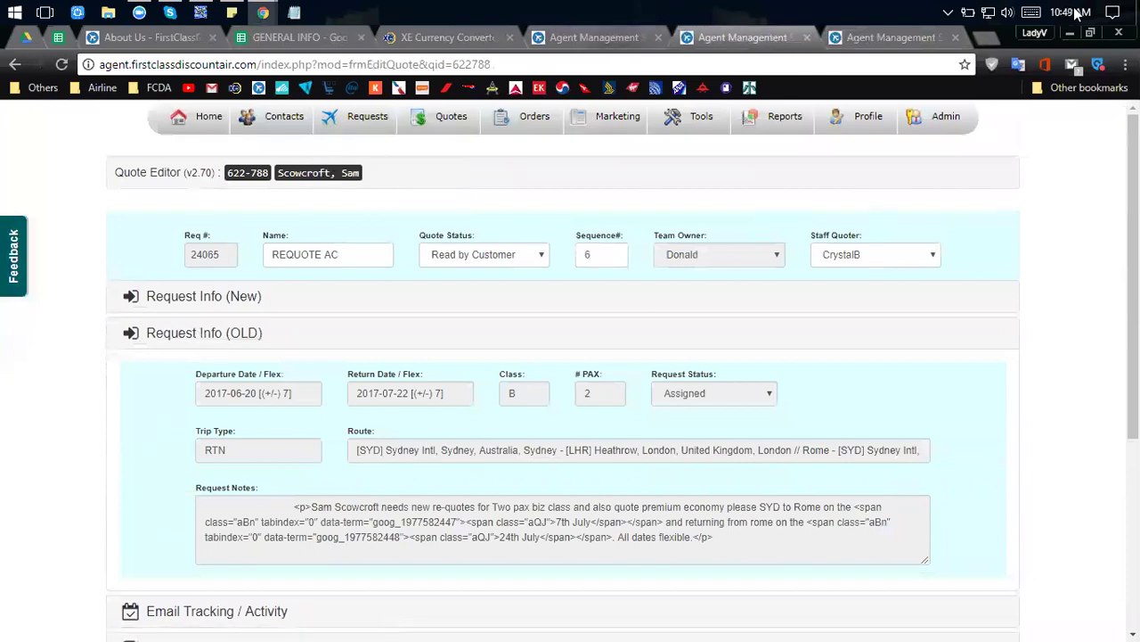
{"action": "left_click", "coordinate": [918, 40]}
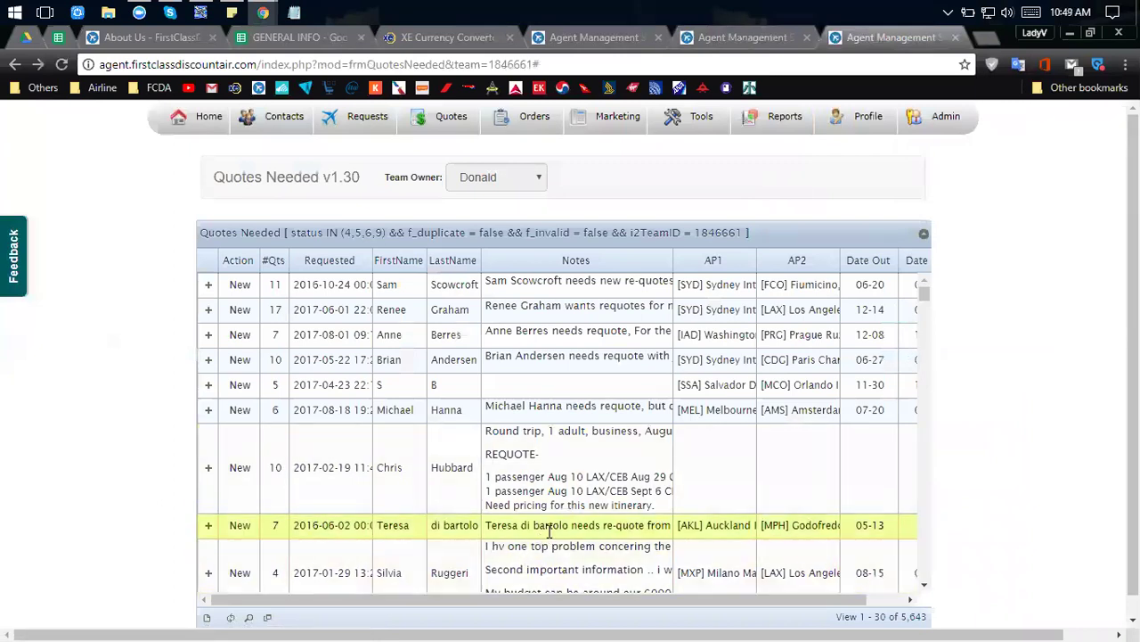
Expand the first Sydney–Rome Fiumicino request (06-20 to 07-22) to list its 11 quotes.
{"action": "left_click_drag", "start_coordinate": [443, 595], "coordinate": [482, 599]}
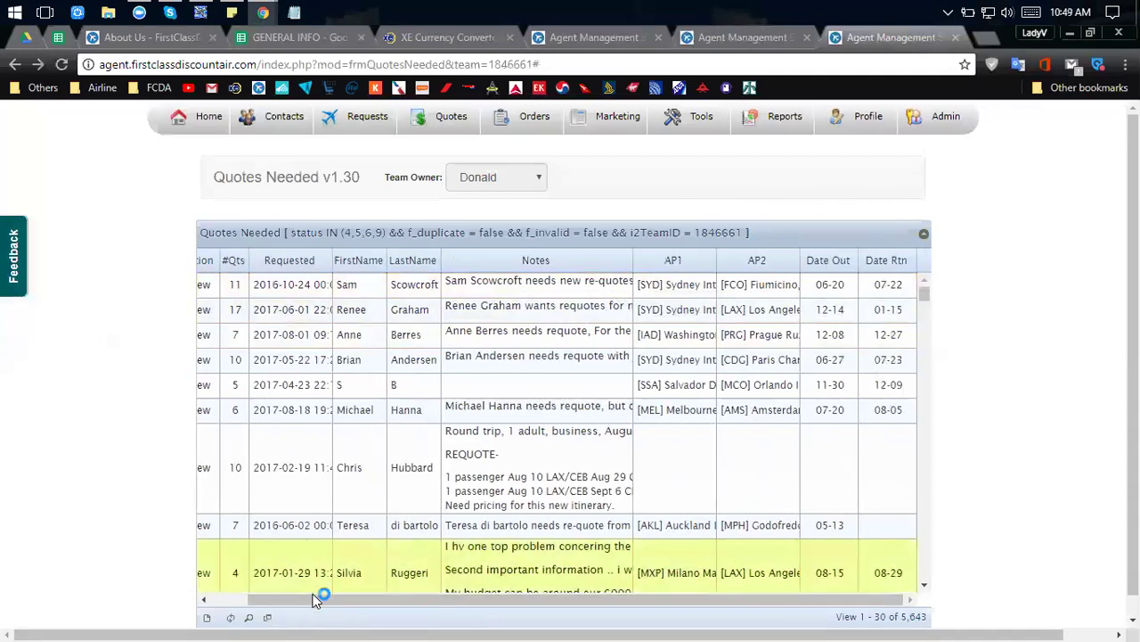
{"action": "left_click_drag", "start_coordinate": [315, 600], "coordinate": [234, 606]}
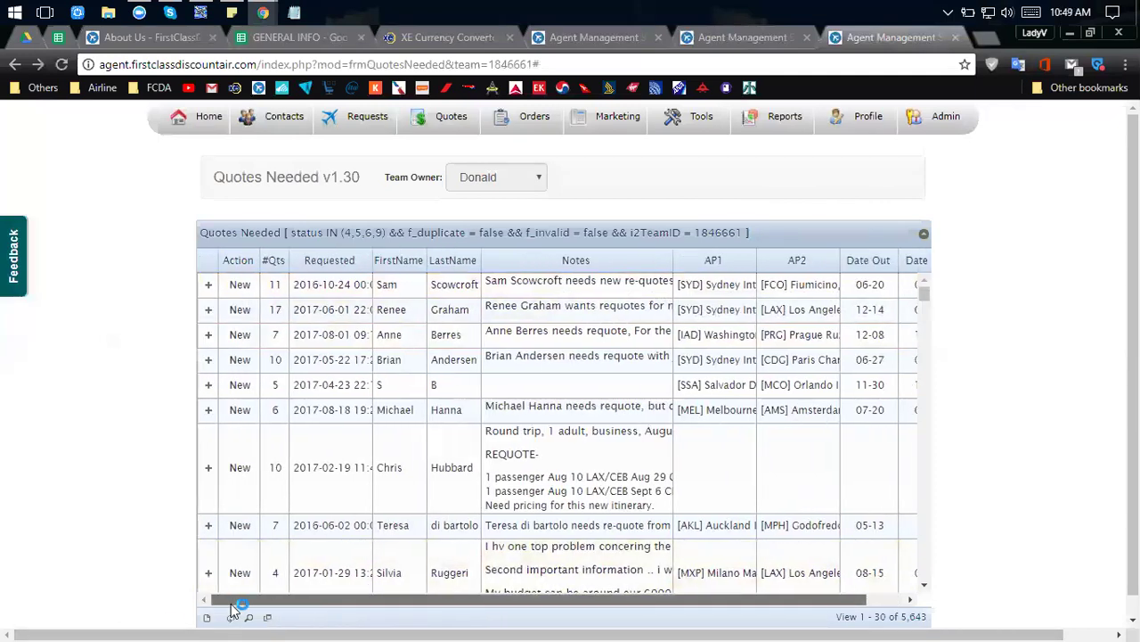
{"action": "left_click", "coordinate": [208, 287]}
{"action": "left_click", "coordinate": [207, 287]}
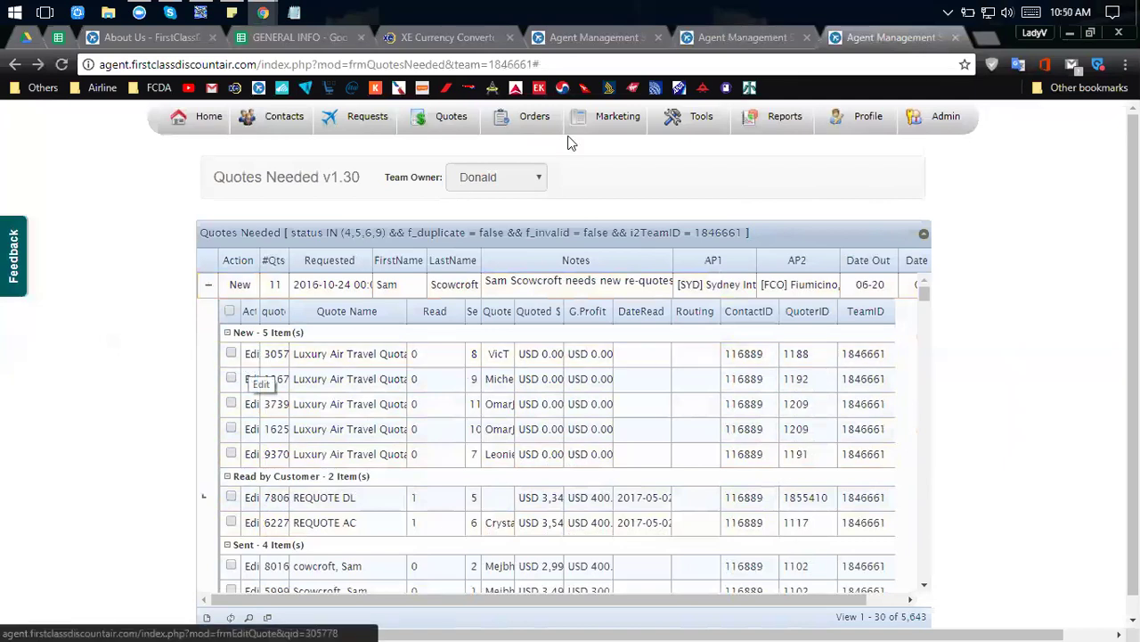
{"action": "mouse_move", "coordinate": [615, 120]}
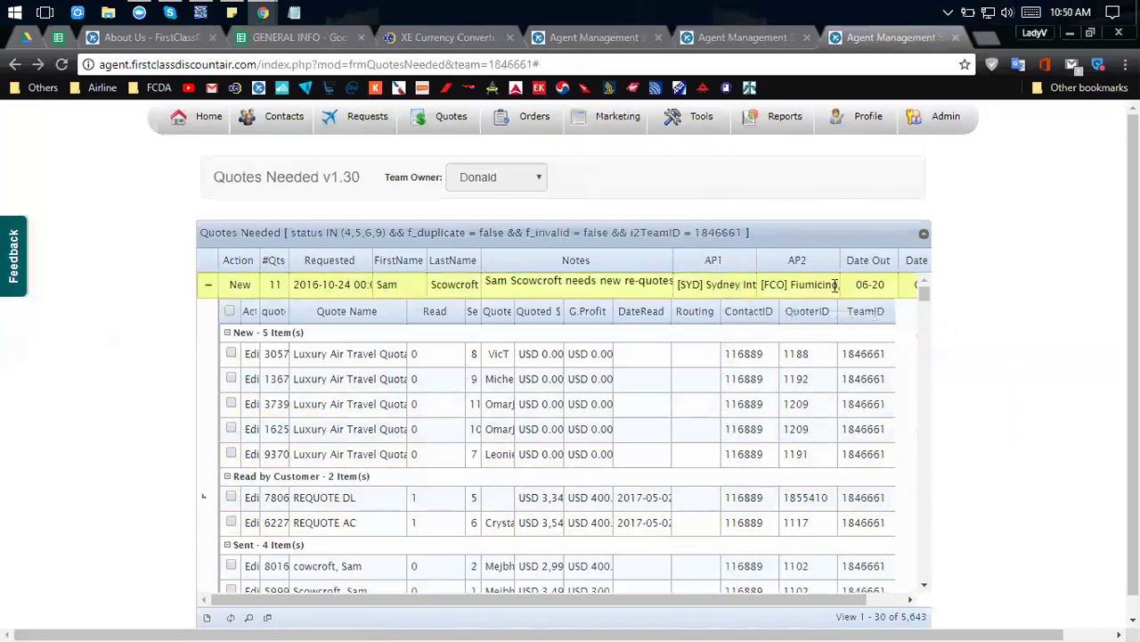
{"action": "left_click_drag", "start_coordinate": [417, 604], "coordinate": [455, 606]}
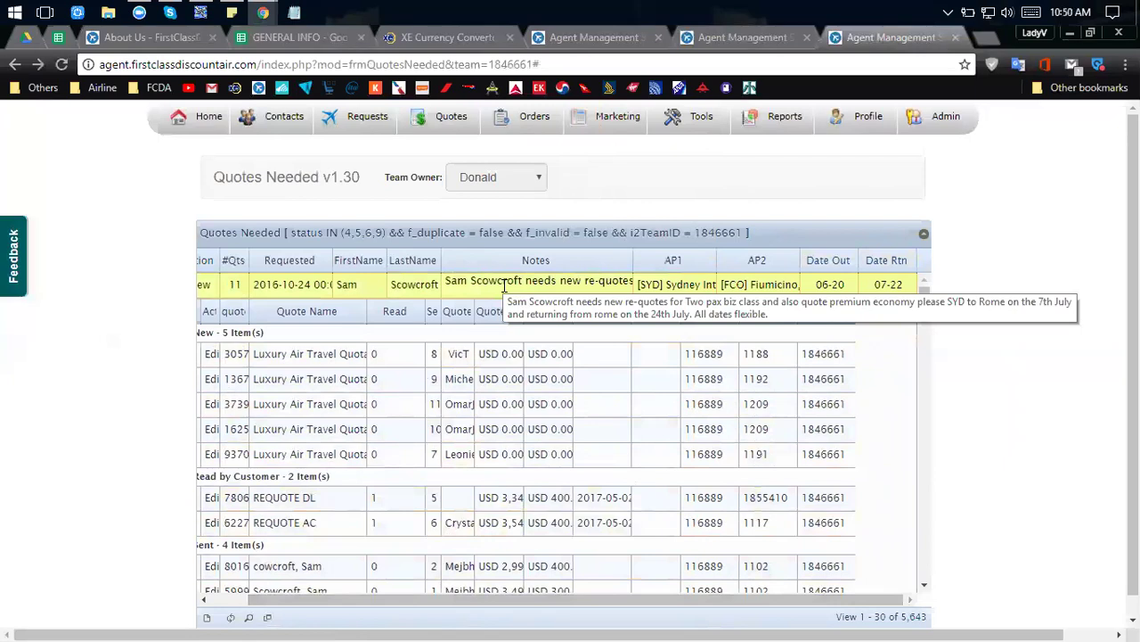
Open the REQUOTE AC quote editor and scroll through its contents.
{"action": "left_click", "coordinate": [711, 32]}
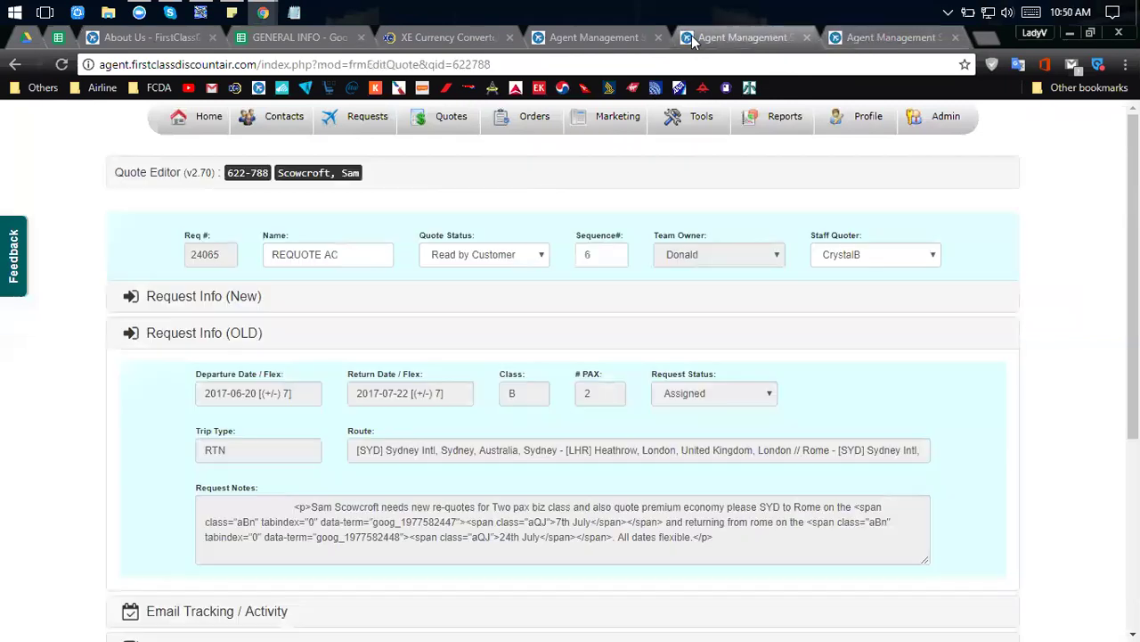
{"action": "scroll", "coordinate": [586, 334], "scroll_direction": "down", "scroll_amount": 3}
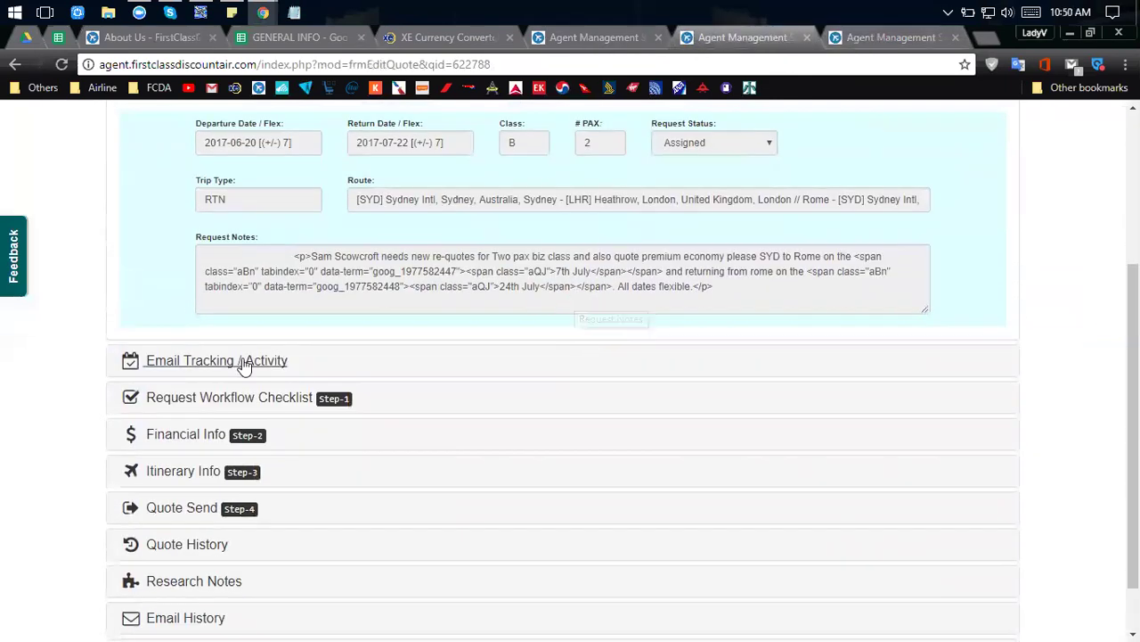
{"action": "scroll", "coordinate": [200, 369], "scroll_direction": "up", "scroll_amount": 3}
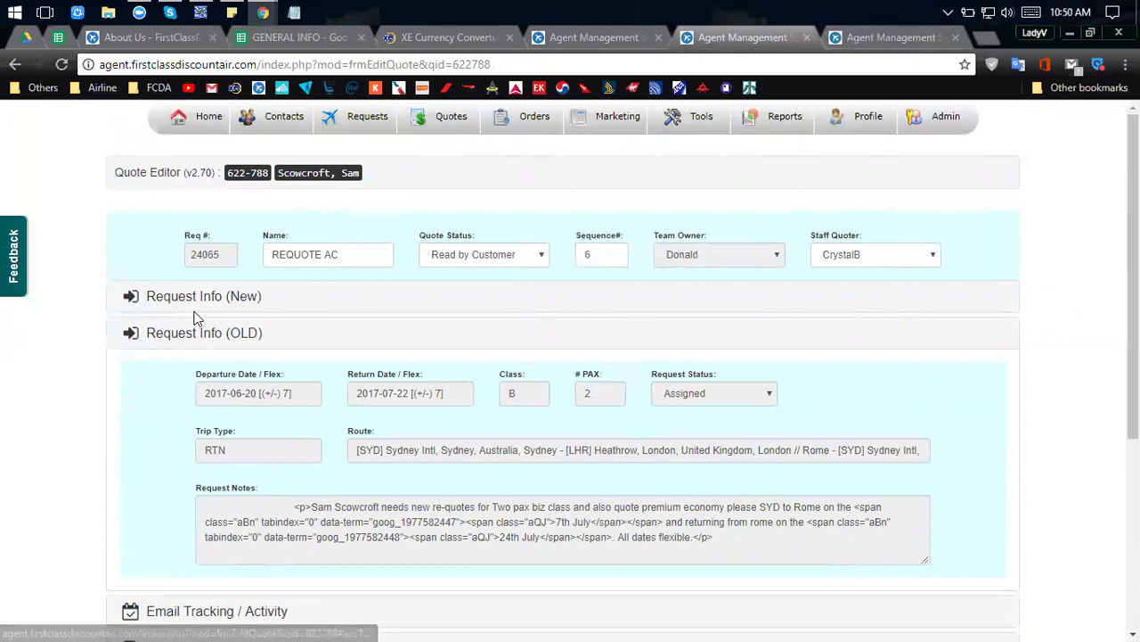
{"action": "scroll", "coordinate": [200, 373], "scroll_direction": "down", "scroll_amount": 2}
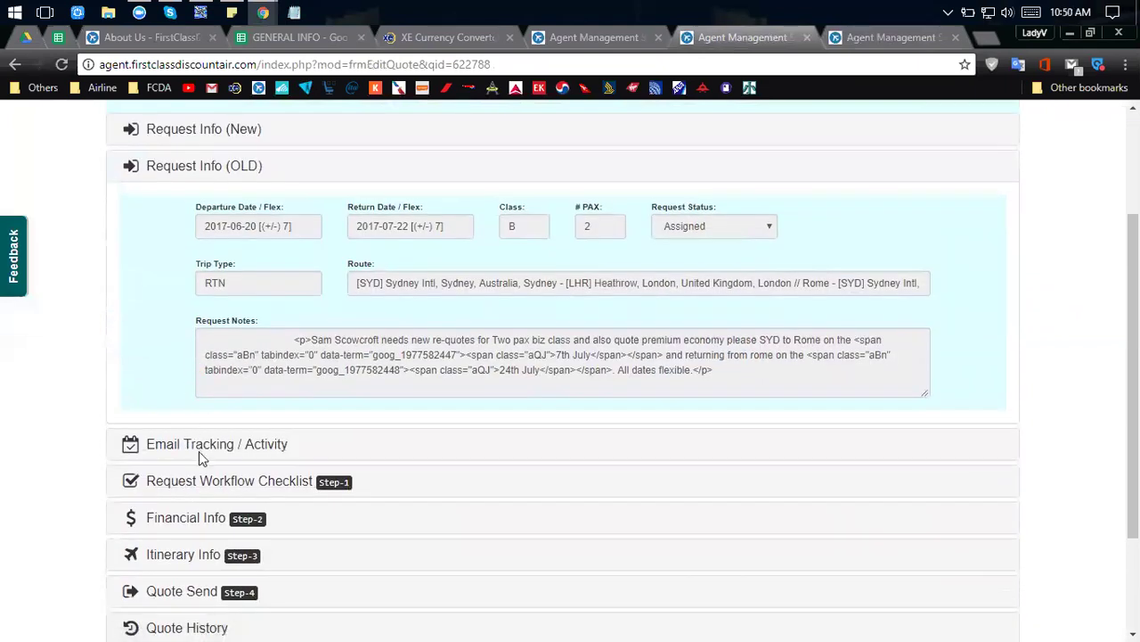
{"action": "scroll", "coordinate": [201, 450], "scroll_direction": "up", "scroll_amount": 1}
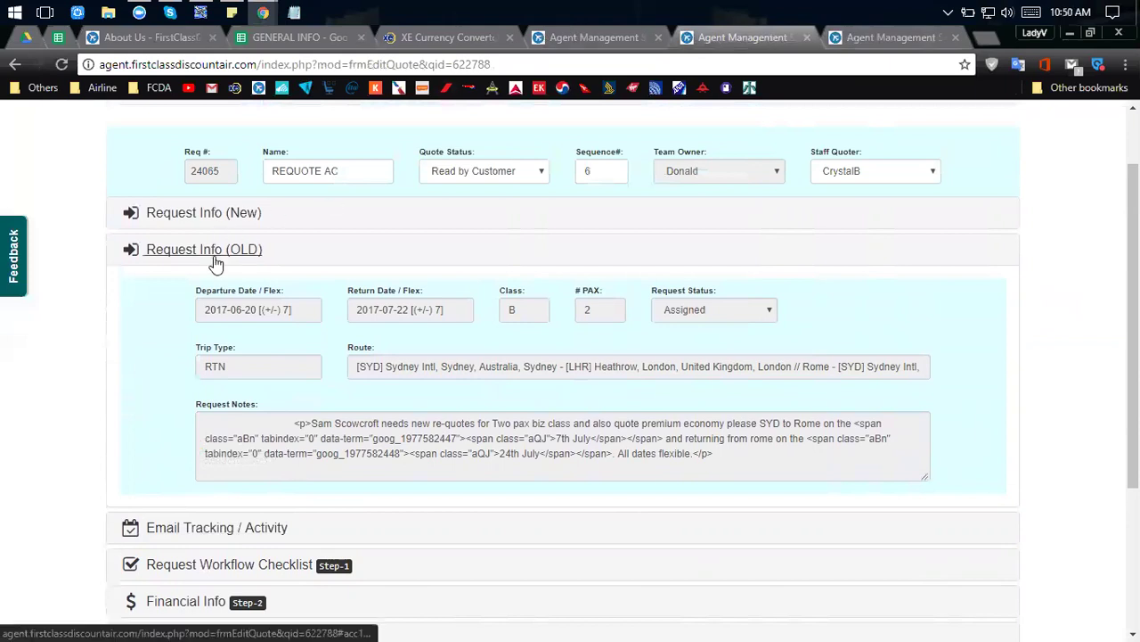
Glance at the Award Calculator, then go back to the Quotes Needed list.
{"action": "left_click", "coordinate": [596, 40]}
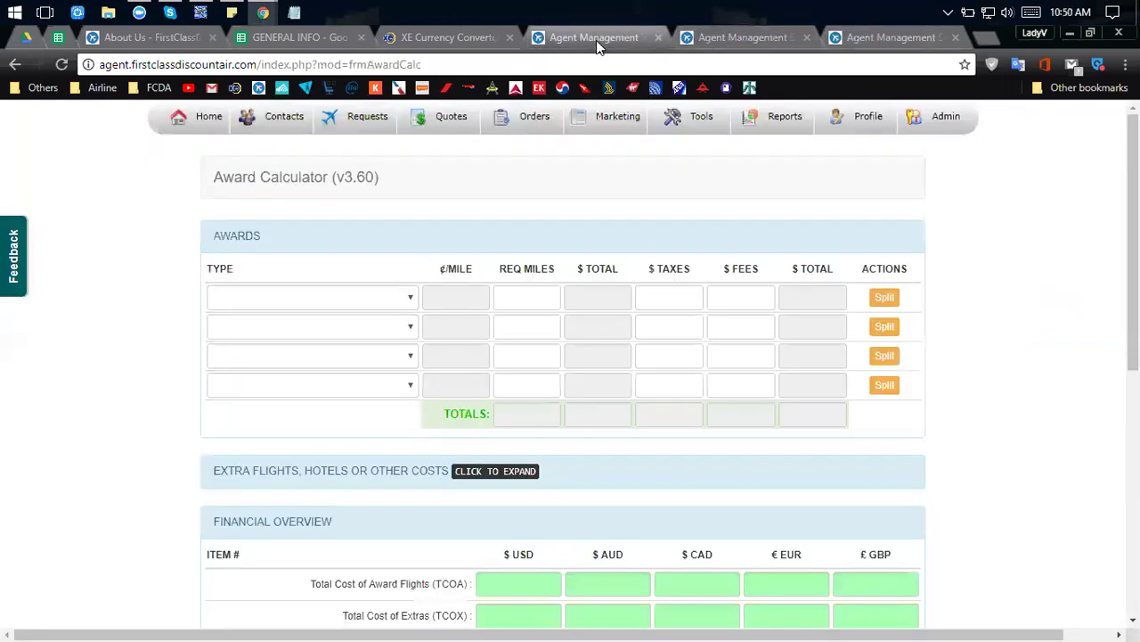
{"action": "left_click", "coordinate": [732, 32]}
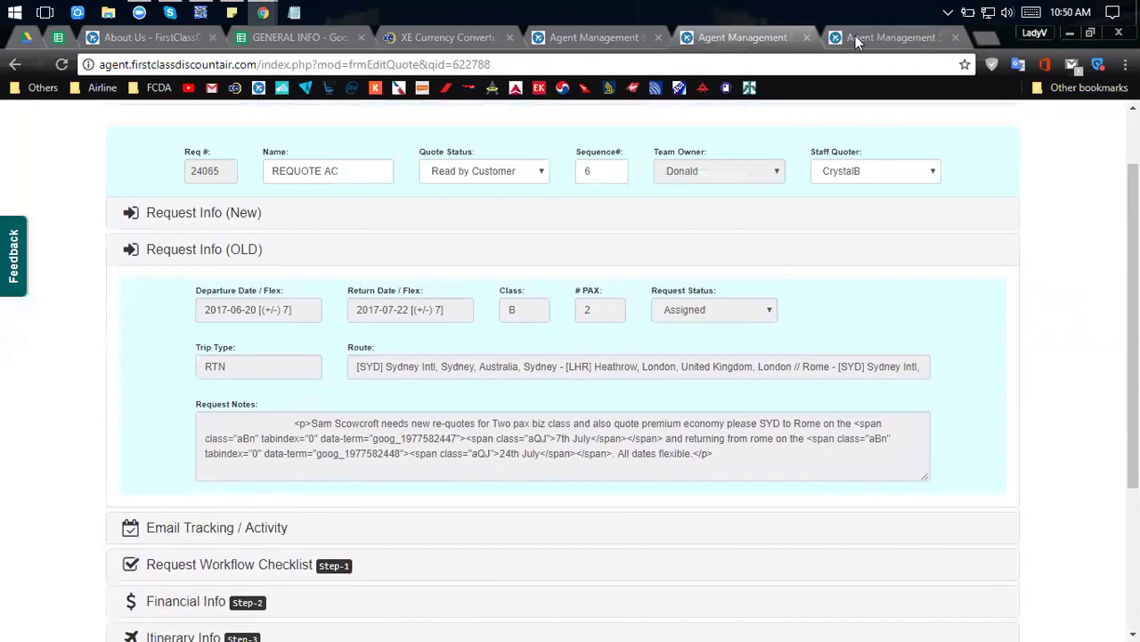
{"action": "left_click", "coordinate": [856, 38]}
{"action": "scroll", "coordinate": [662, 389], "scroll_direction": "down", "scroll_amount": 5}
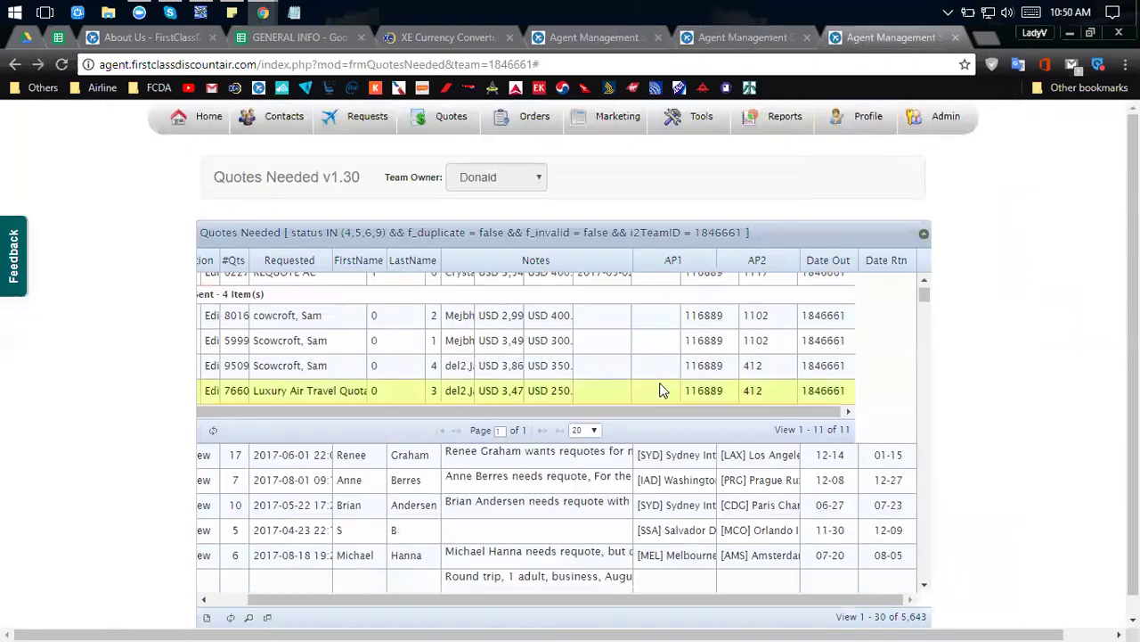
Scroll the Quotes Needed list and back to the top, showing 5 New, 2 Read, 4 Sent quotes.
{"action": "scroll", "coordinate": [662, 389], "scroll_direction": "down", "scroll_amount": 2}
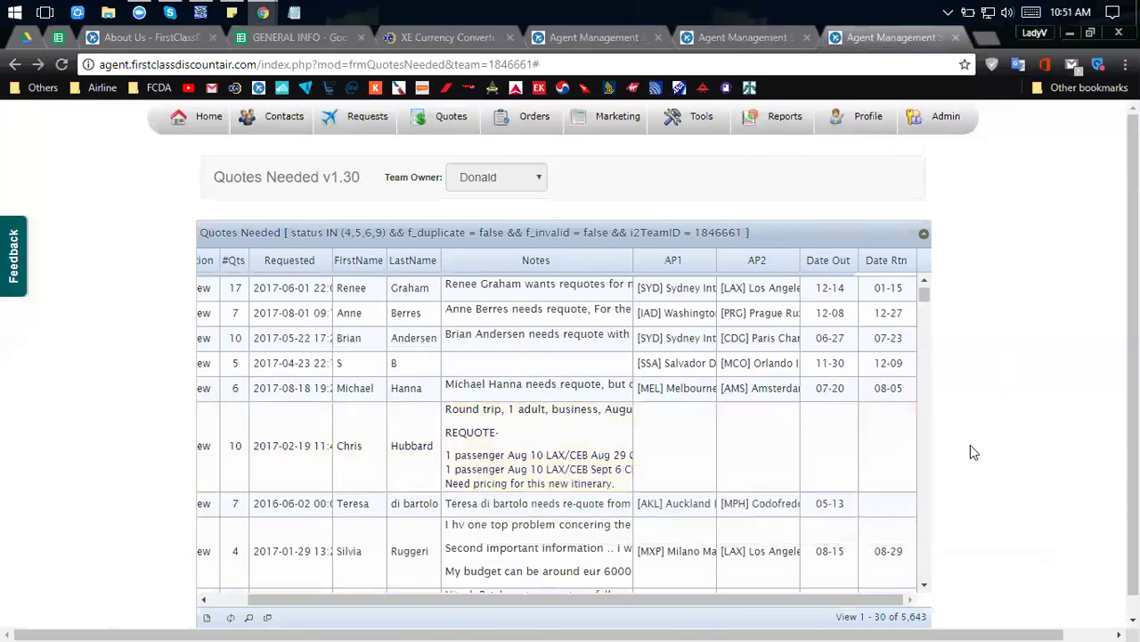
{"action": "scroll", "coordinate": [900, 445], "scroll_direction": "down", "scroll_amount": 3}
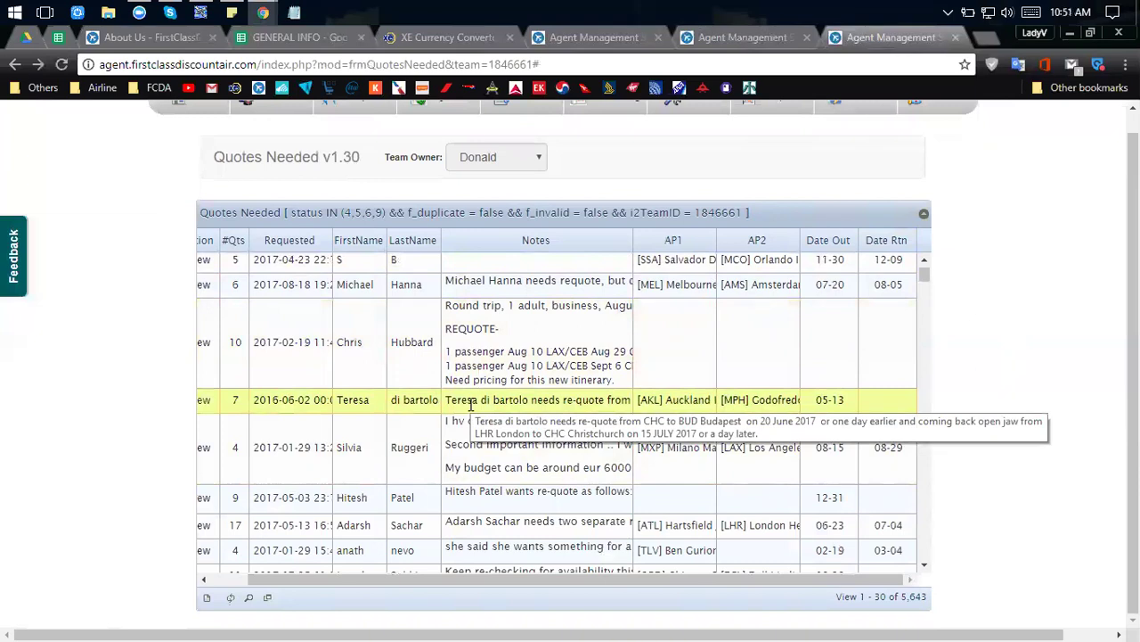
{"action": "scroll", "coordinate": [642, 372], "scroll_direction": "down", "scroll_amount": 1}
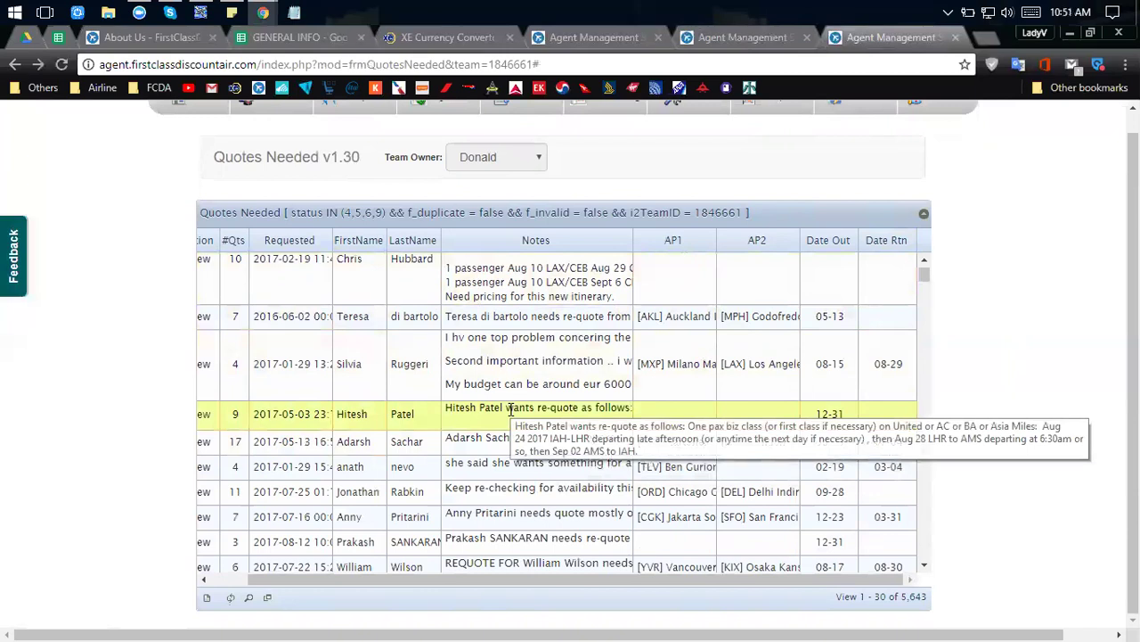
{"action": "scroll", "coordinate": [512, 412], "scroll_direction": "down", "scroll_amount": 3}
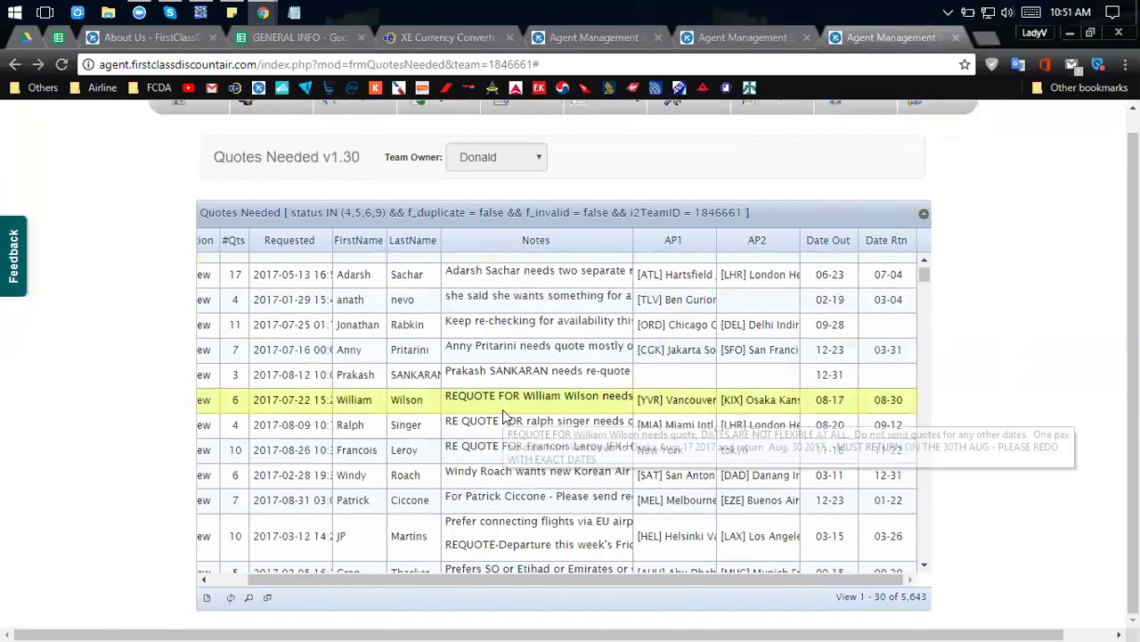
{"action": "scroll", "coordinate": [503, 446], "scroll_direction": "up", "scroll_amount": 5}
{"action": "scroll", "coordinate": [503, 416], "scroll_direction": "up", "scroll_amount": 4}
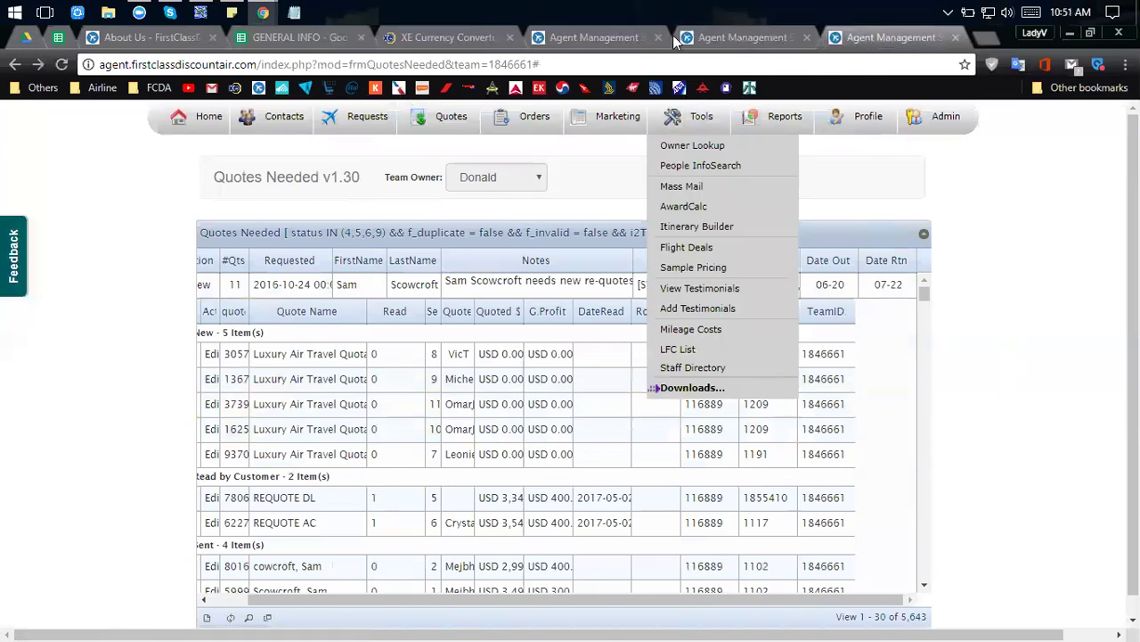
Open the REQUOTE AC edit page and expand its Email Tracking and Request Workflow Checklist.
{"action": "left_click", "coordinate": [711, 32]}
{"action": "scroll", "coordinate": [223, 425], "scroll_direction": "down", "scroll_amount": 2}
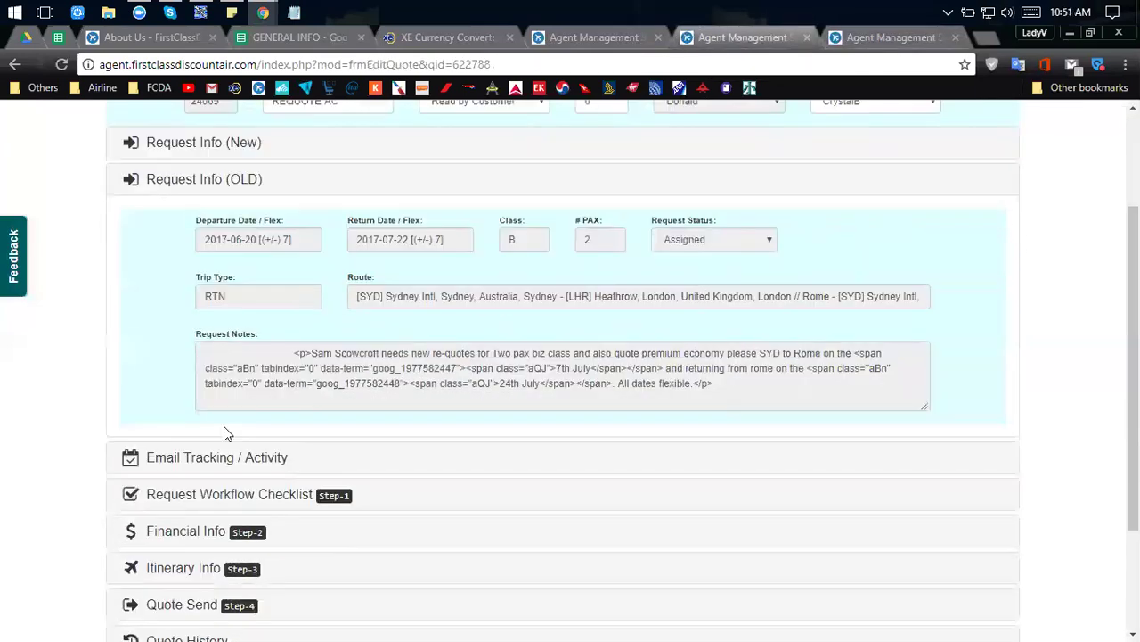
{"action": "left_click", "coordinate": [201, 362]}
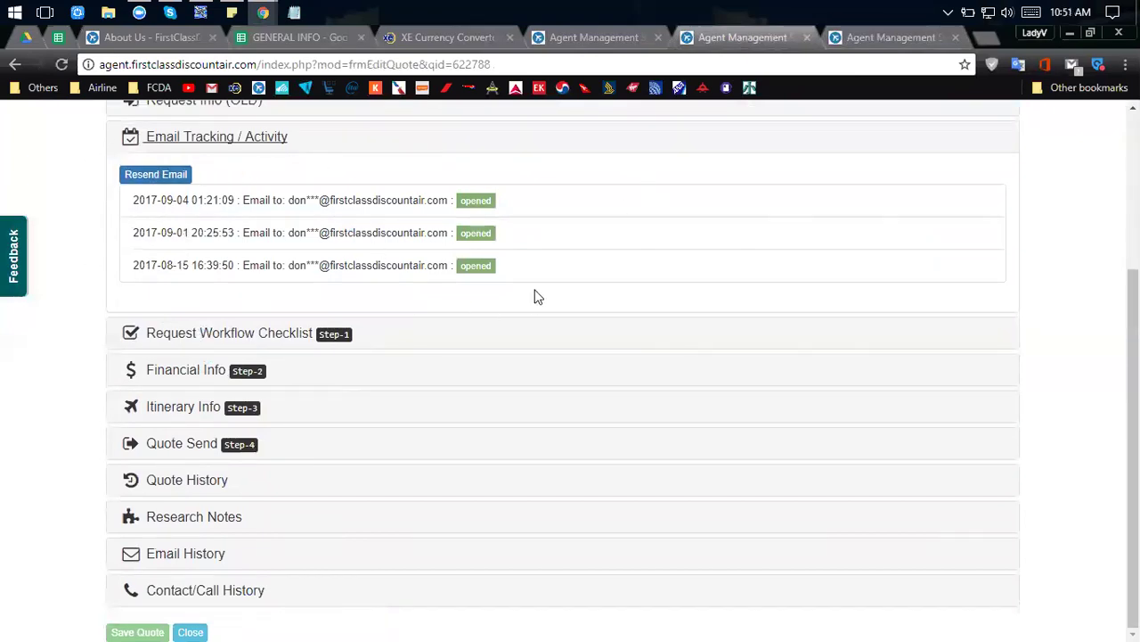
{"action": "left_click", "coordinate": [187, 332]}
{"action": "scroll", "coordinate": [216, 350], "scroll_direction": "down", "scroll_amount": 2}
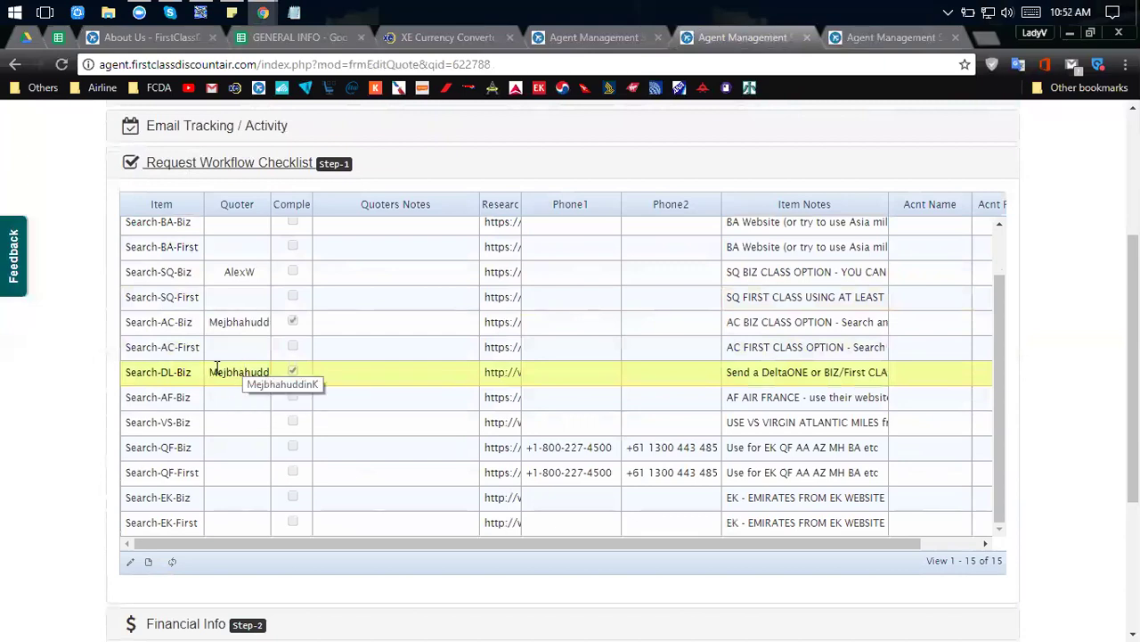
{"action": "scroll", "coordinate": [159, 263], "scroll_direction": "up", "scroll_amount": 2}
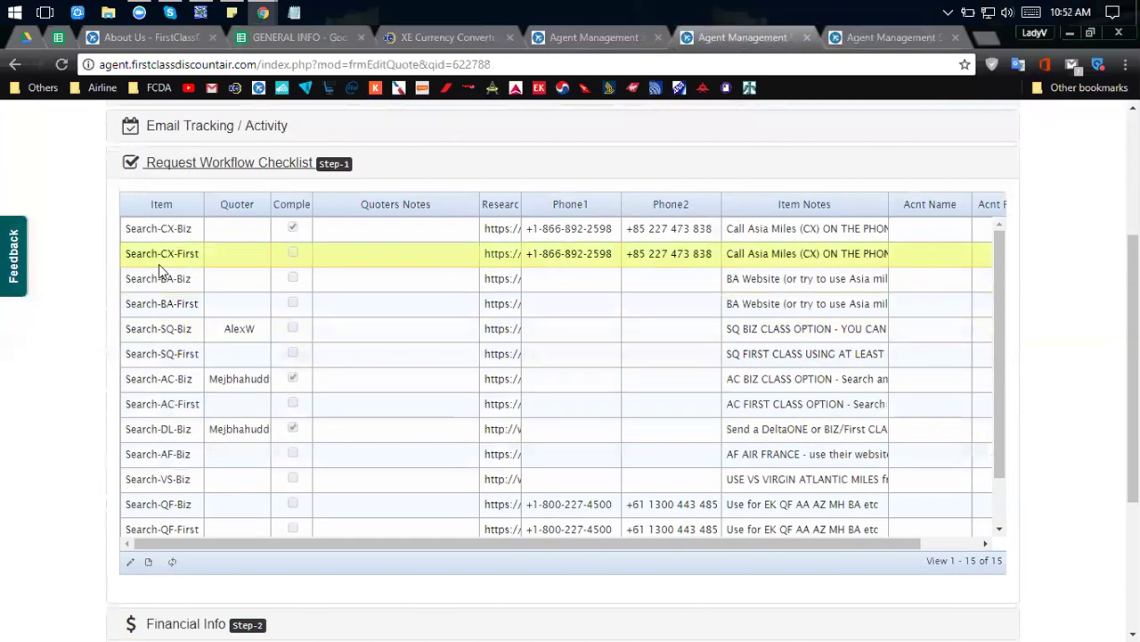
{"action": "scroll", "coordinate": [159, 263], "scroll_direction": "down", "scroll_amount": 5}
{"action": "scroll", "coordinate": [165, 272], "scroll_direction": "up", "scroll_amount": 4}
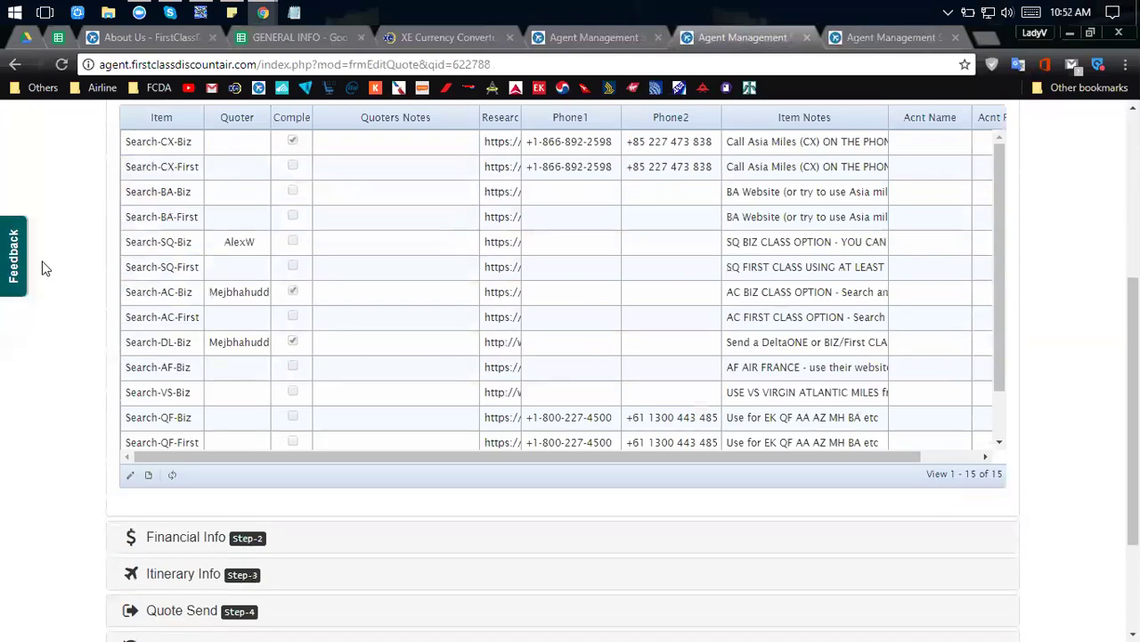
{"action": "scroll", "coordinate": [97, 273], "scroll_direction": "up", "scroll_amount": 3}
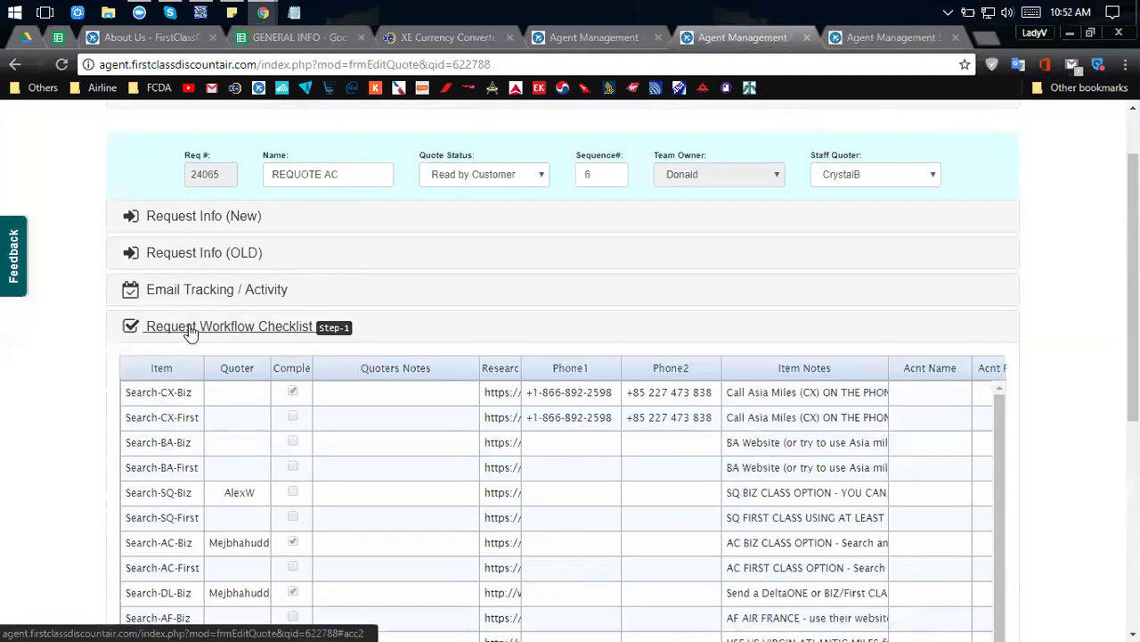
Collapse the workflow checklist and select the quote name REQUOTE AC.
{"action": "left_click", "coordinate": [190, 330]}
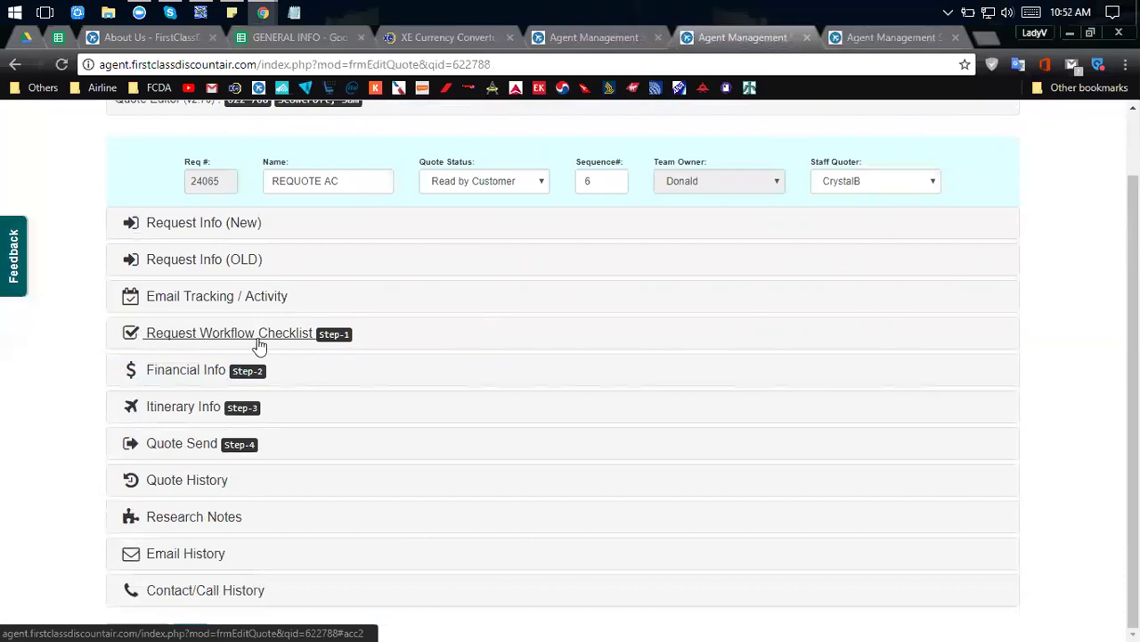
{"action": "left_click_drag", "start_coordinate": [356, 181], "coordinate": [258, 187]}
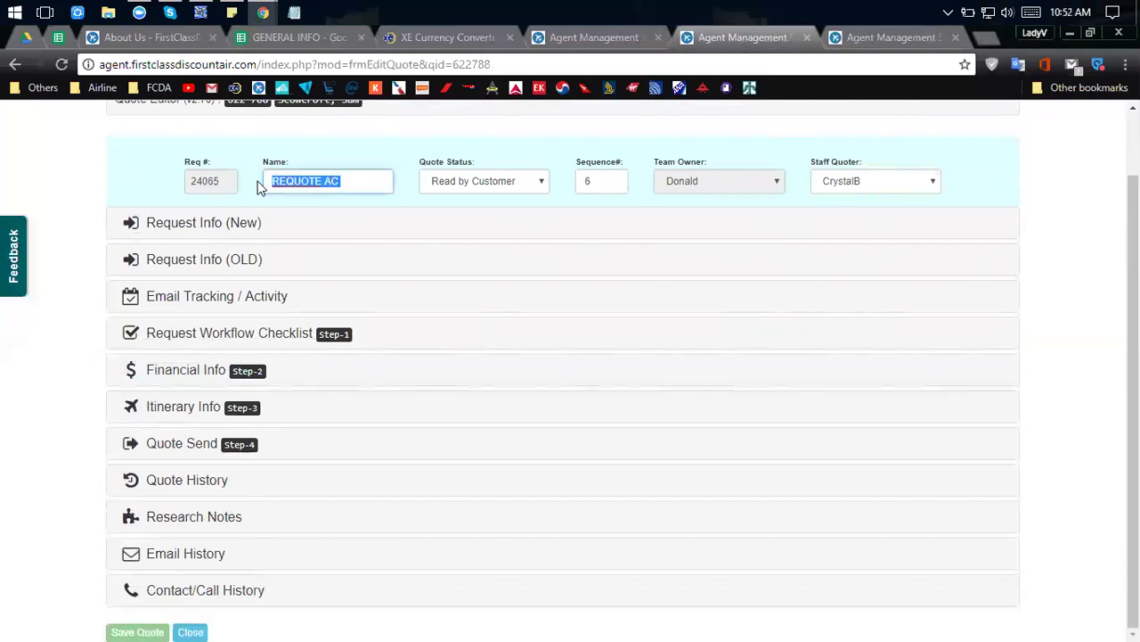
{"action": "left_click", "coordinate": [349, 186]}
{"action": "left_click_drag", "start_coordinate": [343, 181], "coordinate": [269, 181]}
{"action": "left_click", "coordinate": [159, 333]}
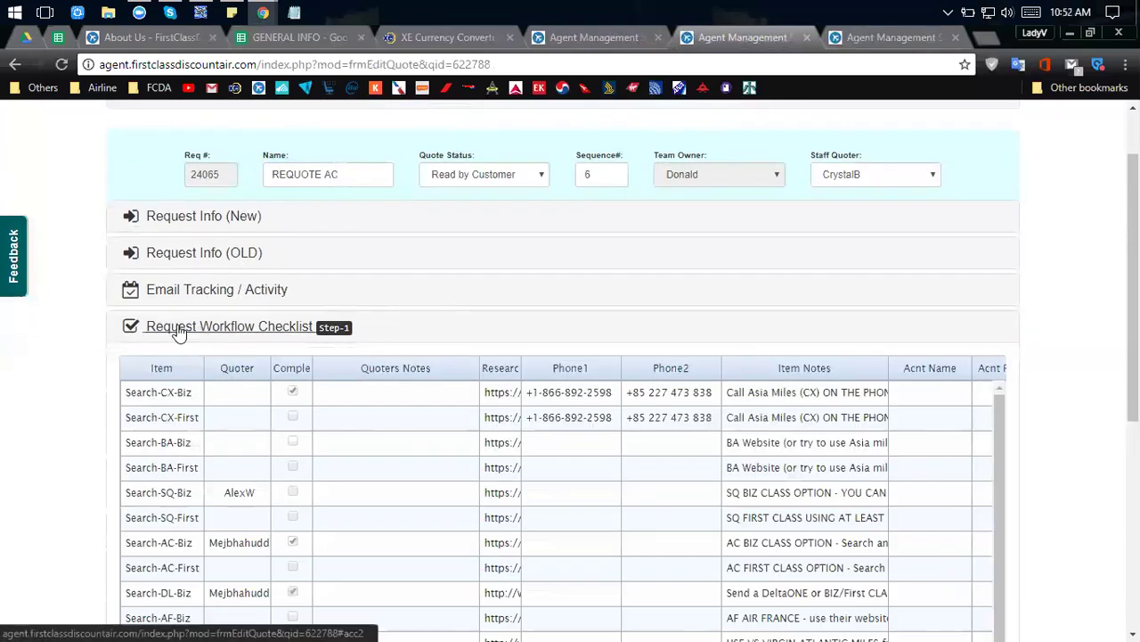
{"action": "left_click", "coordinate": [186, 331]}
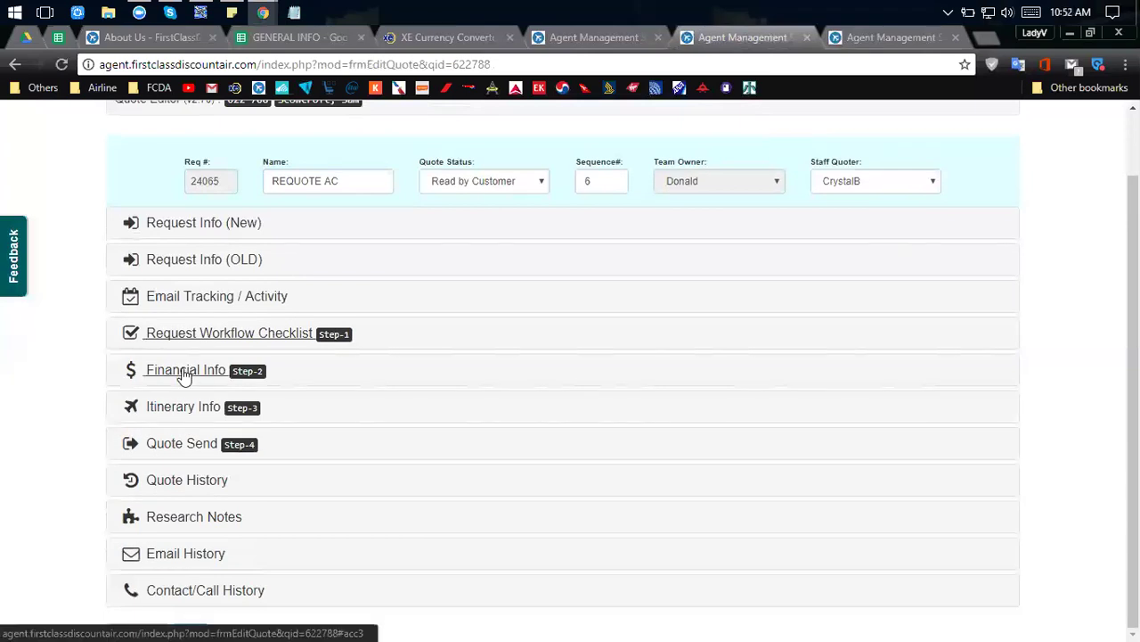
{"action": "left_click", "coordinate": [185, 370]}
Compare the quote's Financial Info against the Award Calculator page.
{"action": "scroll", "coordinate": [184, 371], "scroll_direction": "down", "scroll_amount": 1}
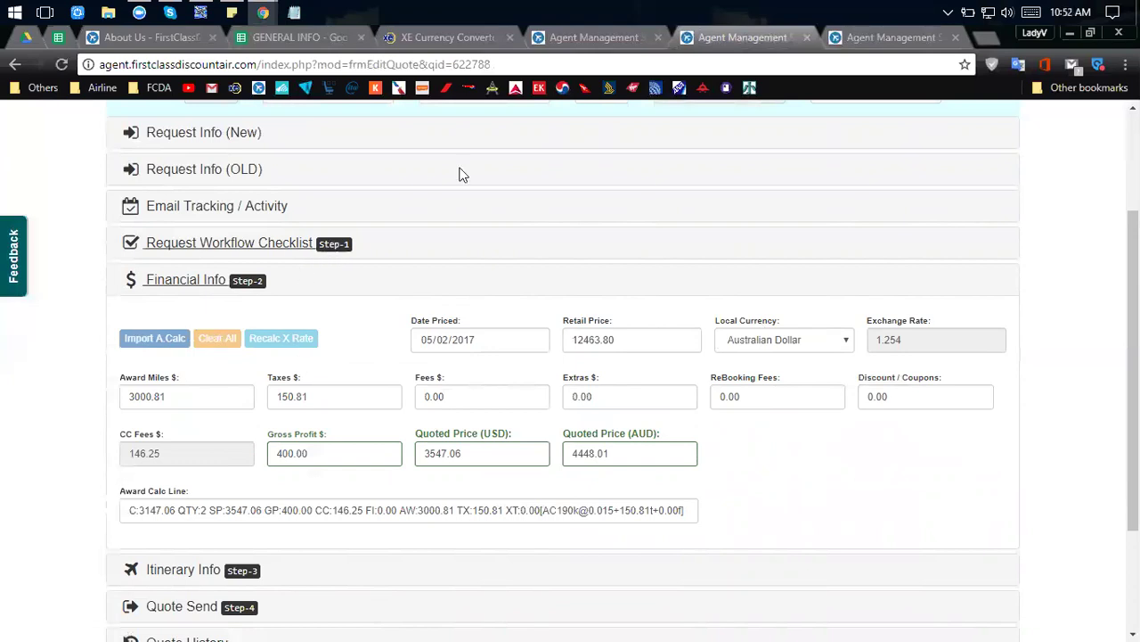
{"action": "left_click", "coordinate": [594, 37]}
{"action": "scroll", "coordinate": [366, 419], "scroll_direction": "down", "scroll_amount": 2}
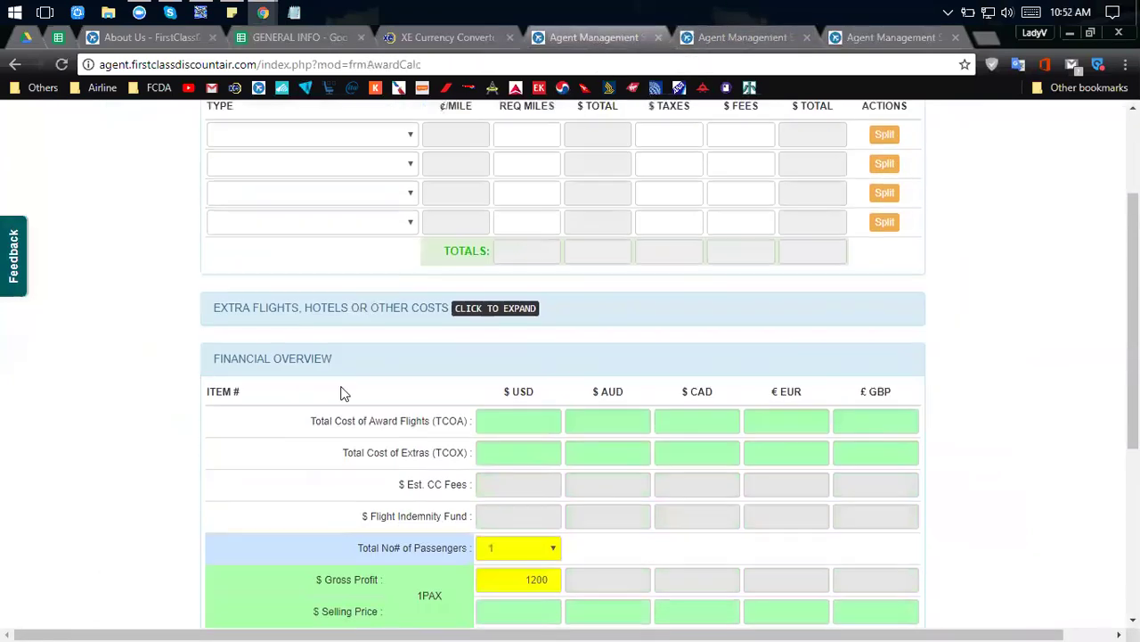
{"action": "scroll", "coordinate": [204, 443], "scroll_direction": "down", "scroll_amount": 3}
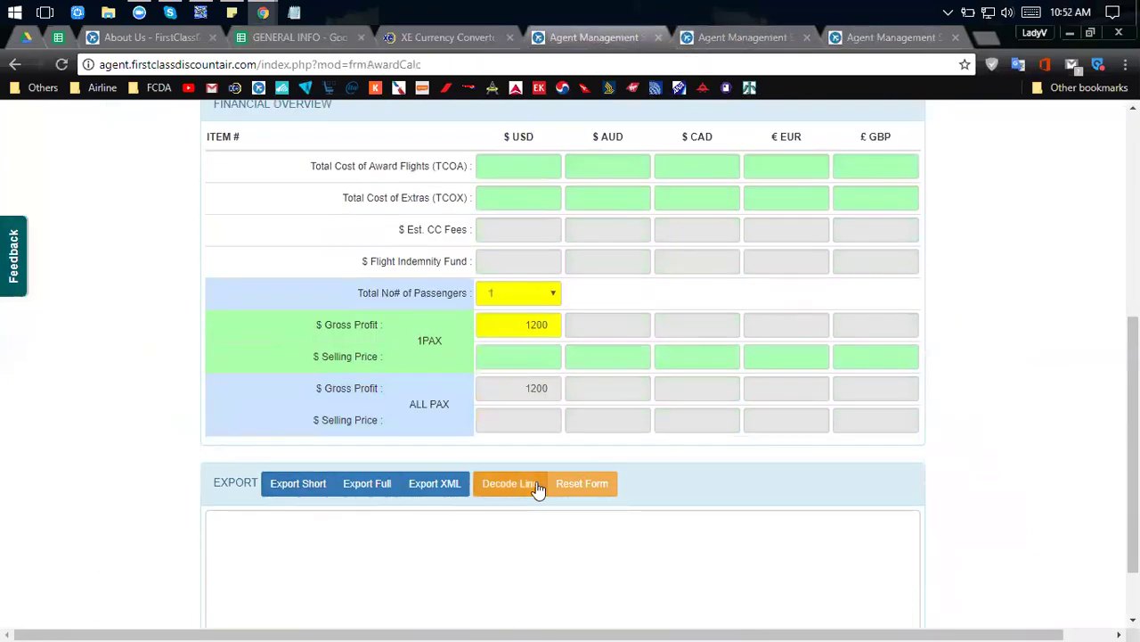
{"action": "left_click", "coordinate": [731, 38]}
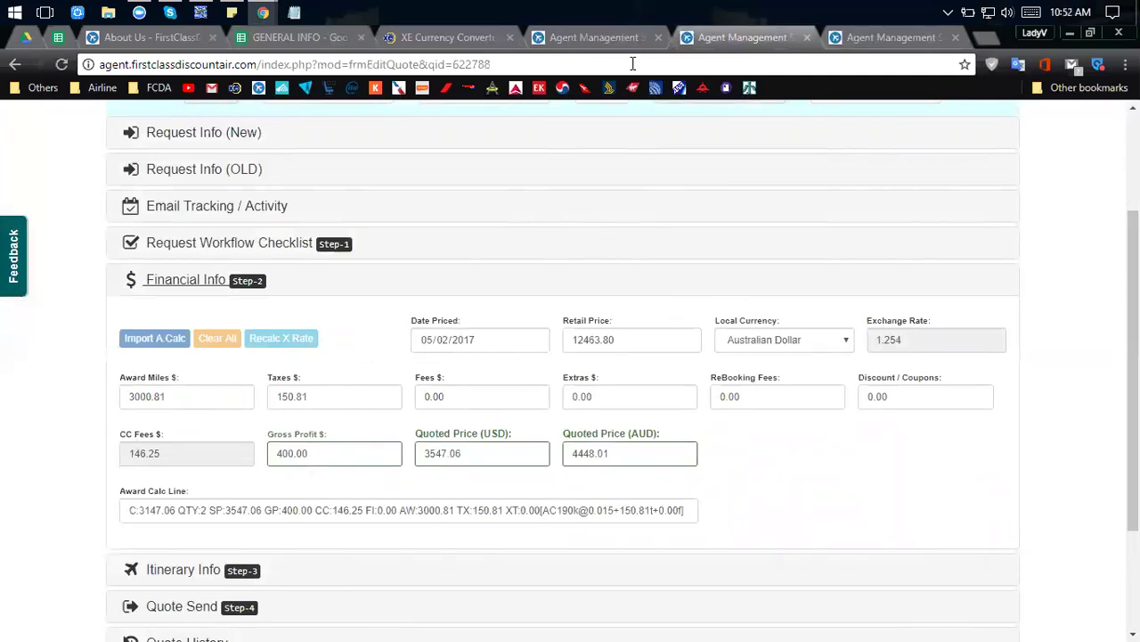
{"action": "left_click", "coordinate": [590, 37]}
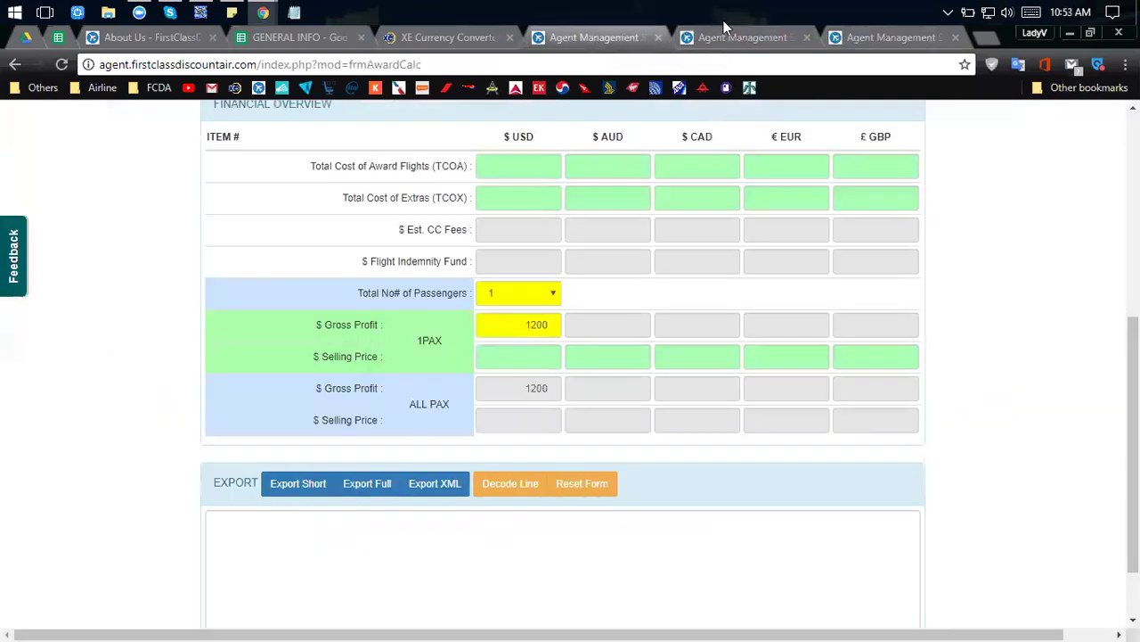
{"action": "left_click", "coordinate": [732, 38]}
{"action": "left_click", "coordinate": [584, 36]}
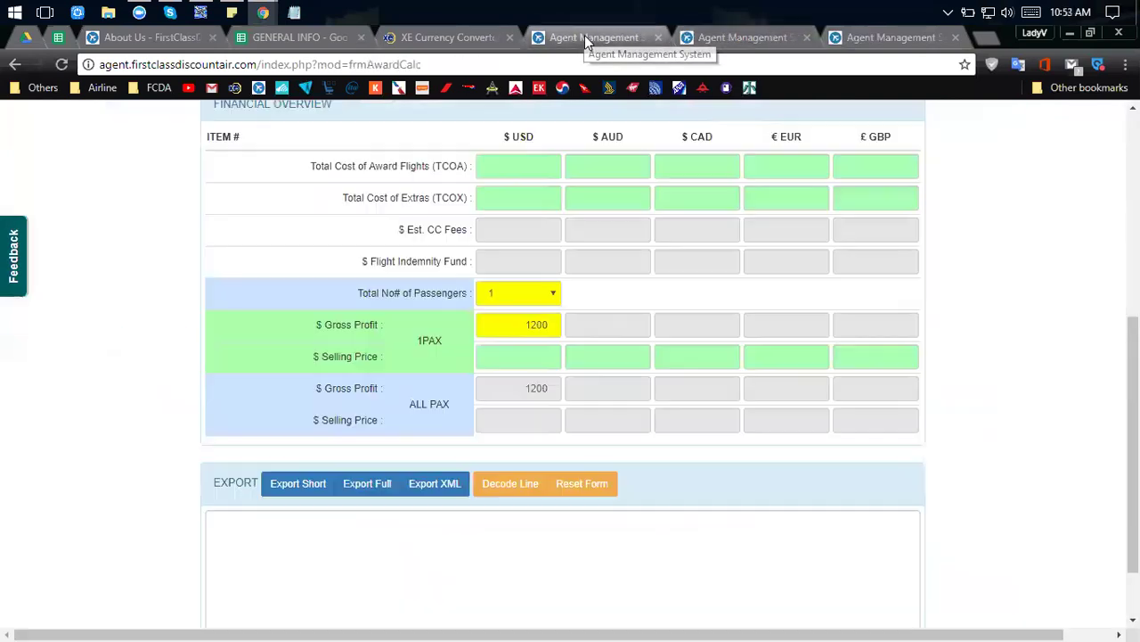
{"action": "left_click", "coordinate": [693, 39]}
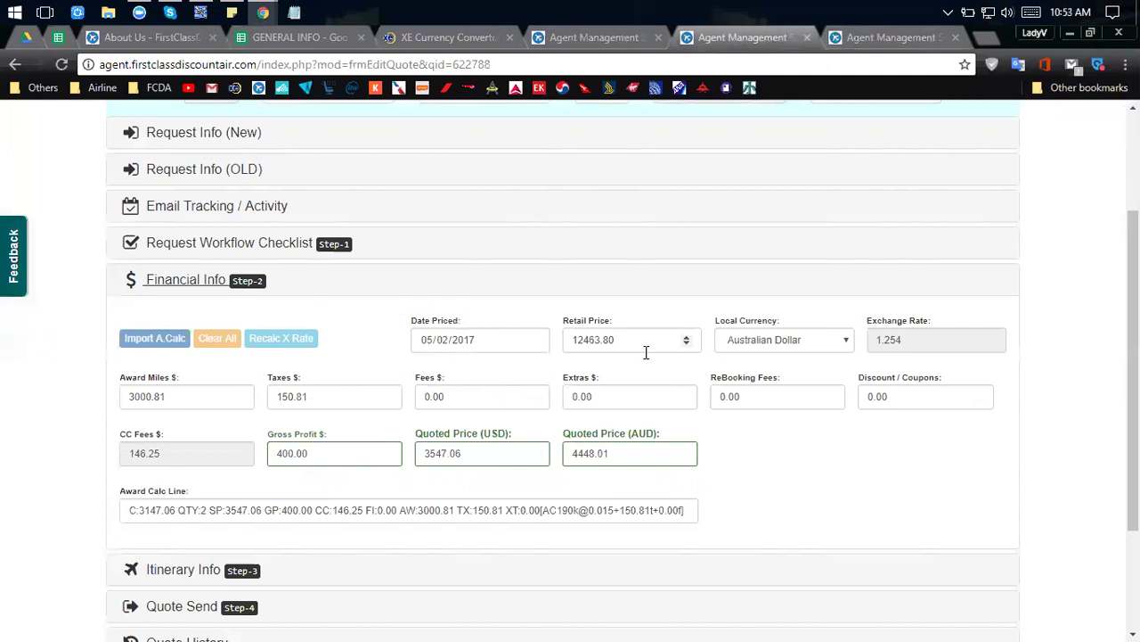
Select the 12463.80 retail price and expand the Sydney–Rome Business Class itinerary.
{"action": "left_click_drag", "start_coordinate": [642, 346], "coordinate": [546, 340]}
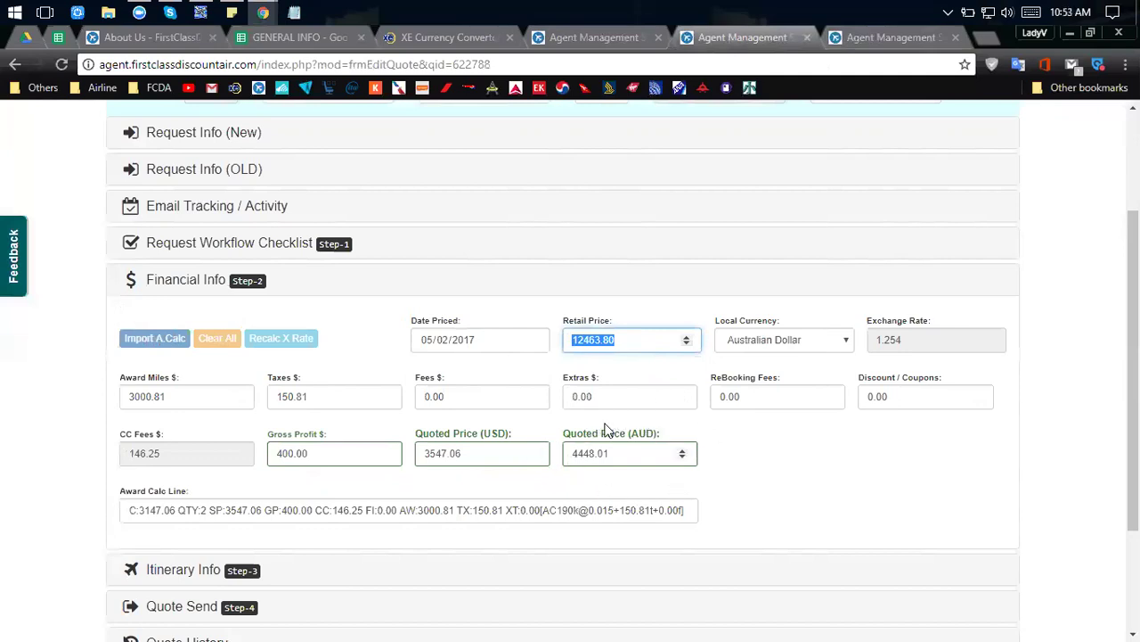
{"action": "scroll", "coordinate": [718, 441], "scroll_direction": "down", "scroll_amount": 2}
{"action": "scroll", "coordinate": [719, 443], "scroll_direction": "down", "scroll_amount": 1}
{"action": "left_click", "coordinate": [181, 409]}
Scroll through the itinerary editor and expand the Quote Send section.
{"action": "scroll", "coordinate": [606, 400], "scroll_direction": "down", "scroll_amount": 5}
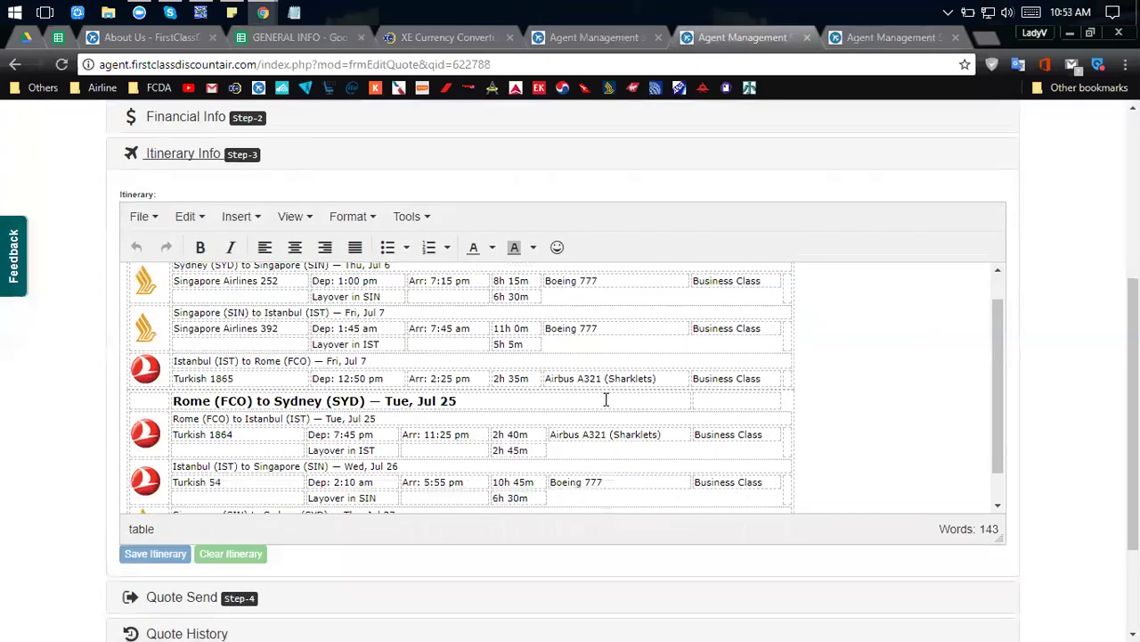
{"action": "scroll", "coordinate": [413, 311], "scroll_direction": "up", "scroll_amount": 3}
{"action": "scroll", "coordinate": [224, 342], "scroll_direction": "up", "scroll_amount": 1}
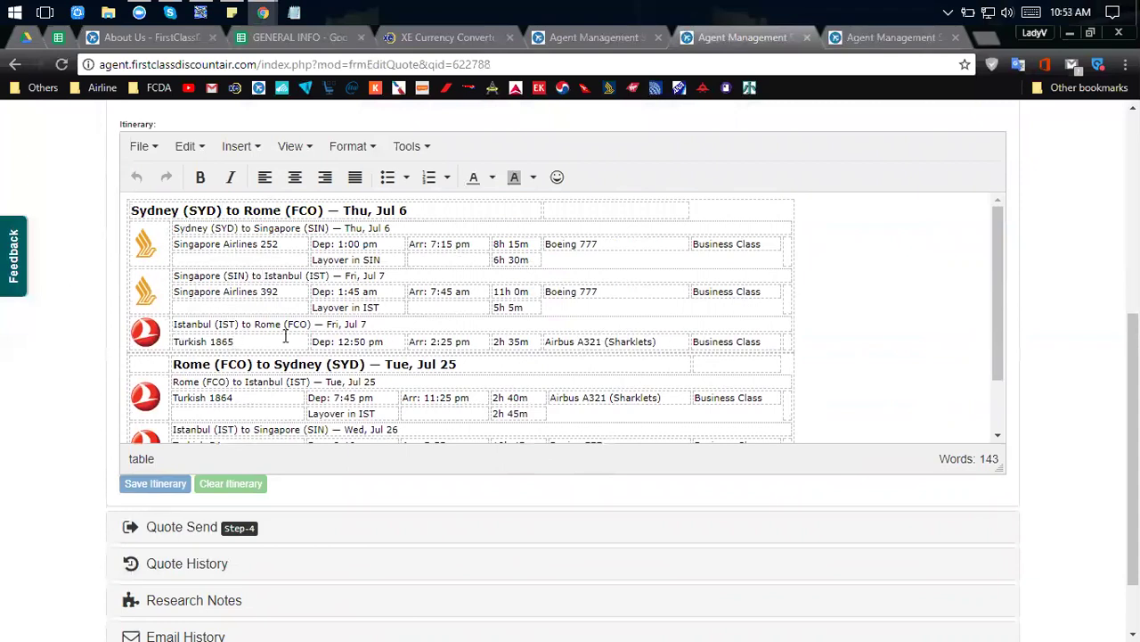
{"action": "scroll", "coordinate": [286, 339], "scroll_direction": "down", "scroll_amount": 4}
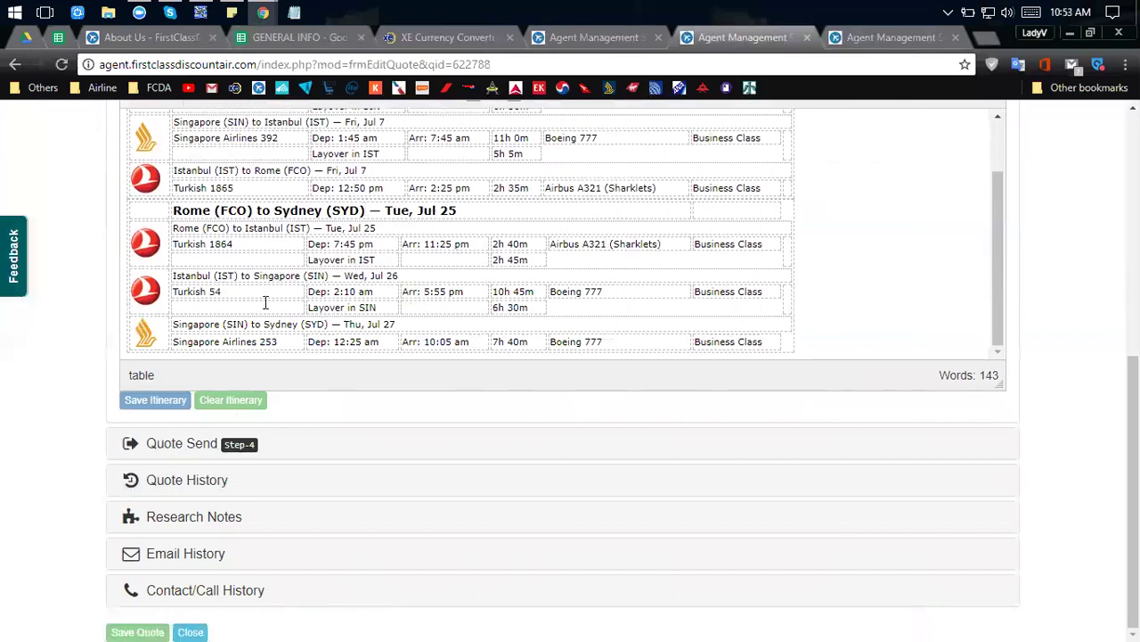
{"action": "scroll", "coordinate": [561, 241], "scroll_direction": "up", "scroll_amount": 2}
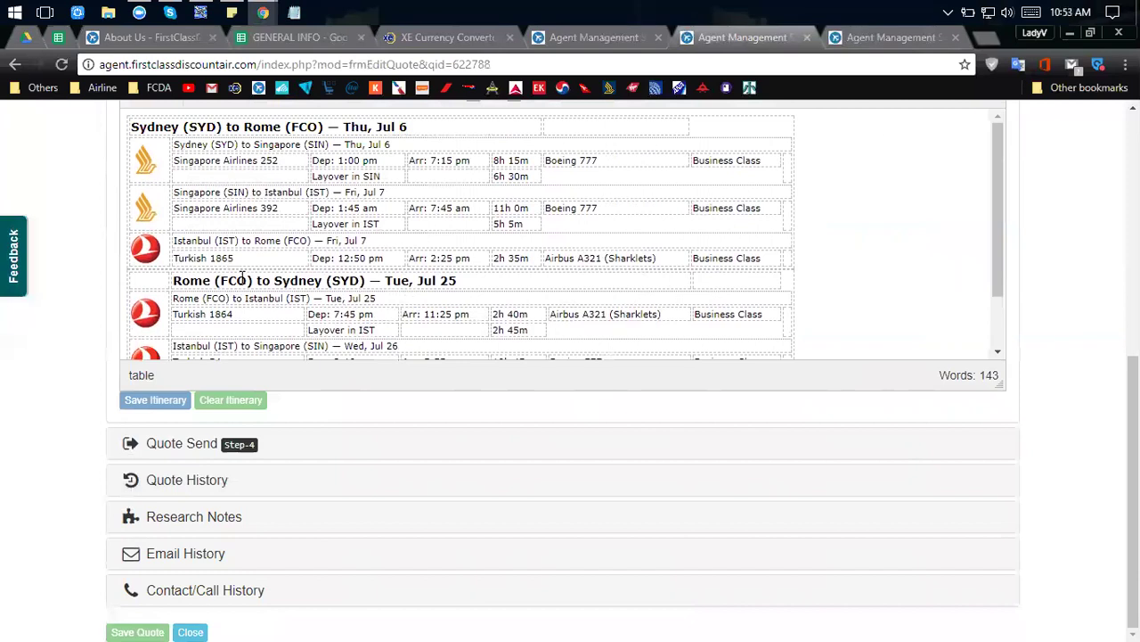
{"action": "left_click", "coordinate": [184, 448]}
Reopen Itinerary Info to view the return on Turkish 1864, 54 and Singapore Airlines 253.
{"action": "scroll", "coordinate": [239, 191], "scroll_direction": "up", "scroll_amount": 4}
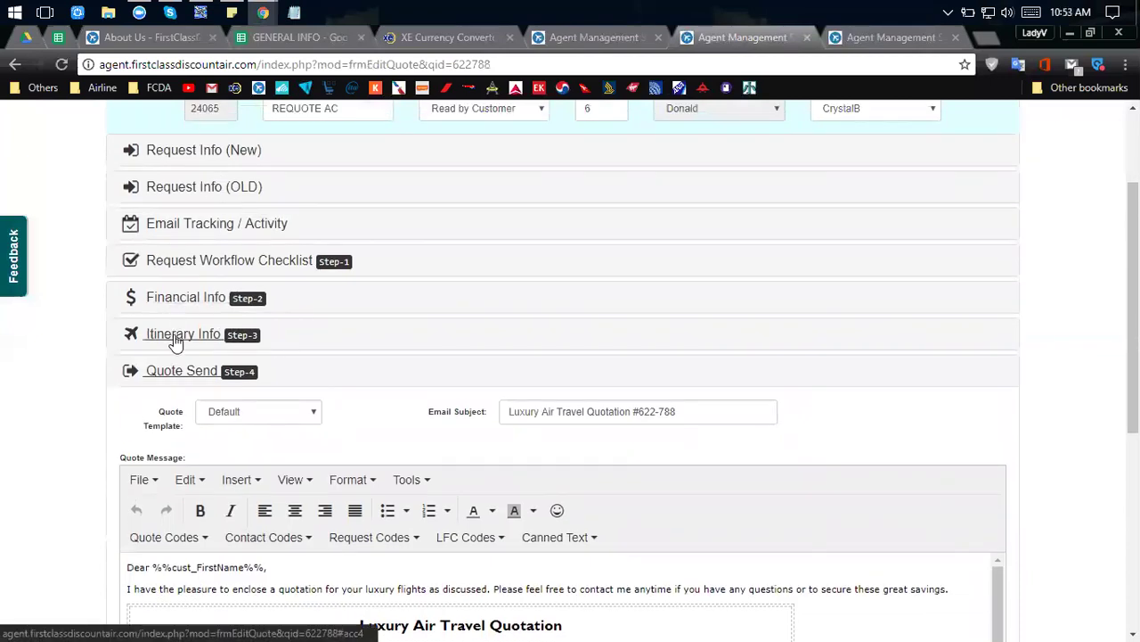
{"action": "left_click", "coordinate": [175, 340]}
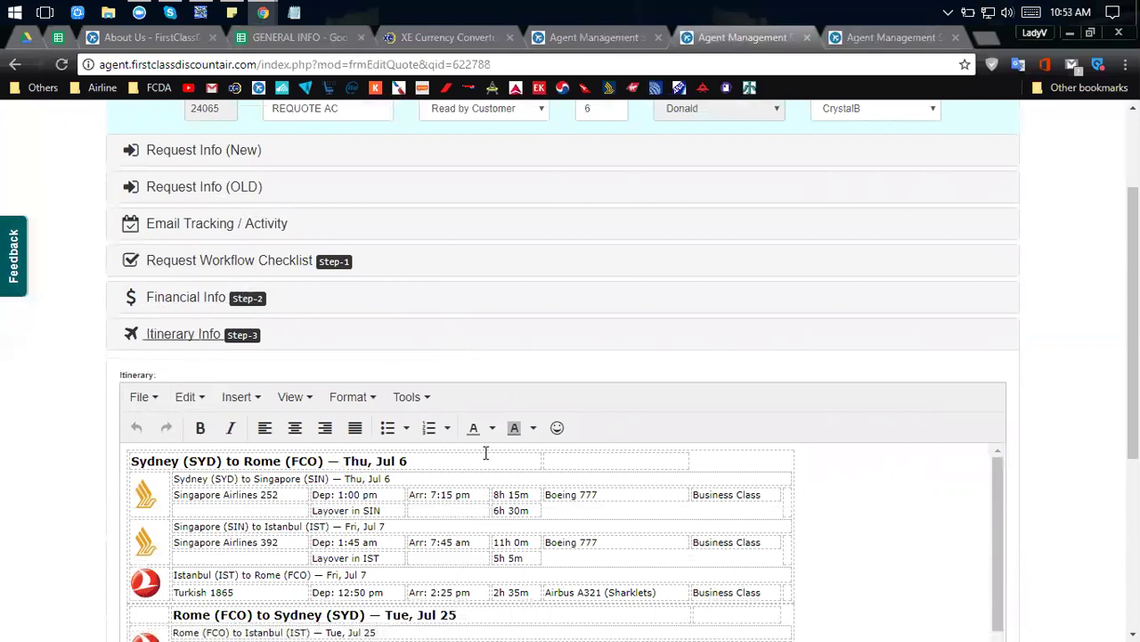
{"action": "scroll", "coordinate": [486, 452], "scroll_direction": "down", "scroll_amount": 4}
{"action": "scroll", "coordinate": [308, 494], "scroll_direction": "down", "scroll_amount": 3}
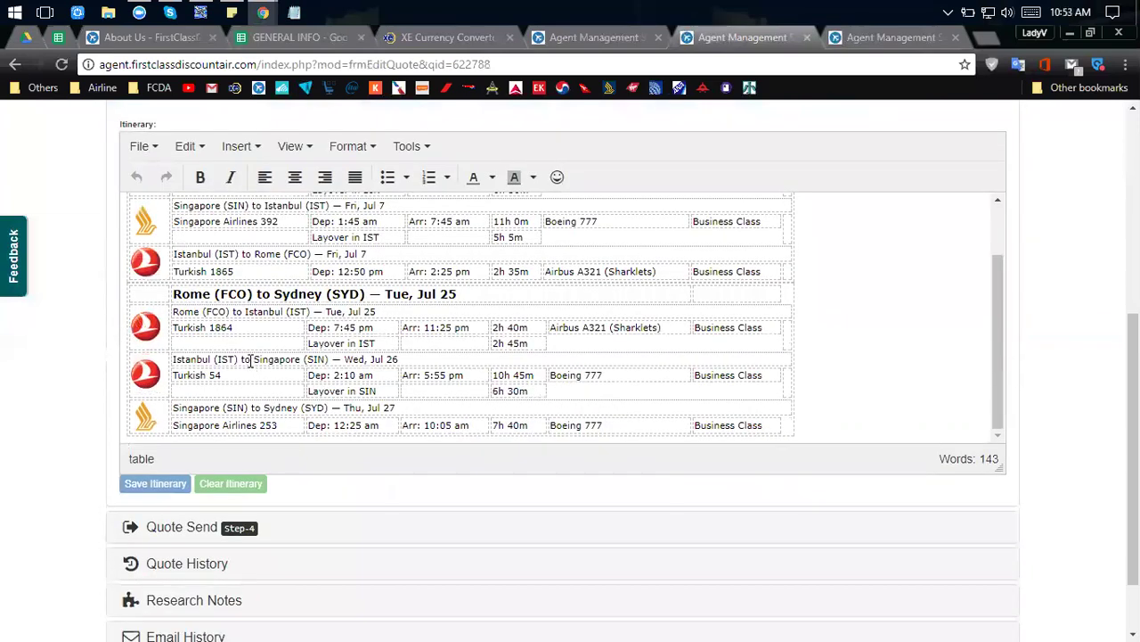
{"action": "scroll", "coordinate": [251, 360], "scroll_direction": "up", "scroll_amount": 2}
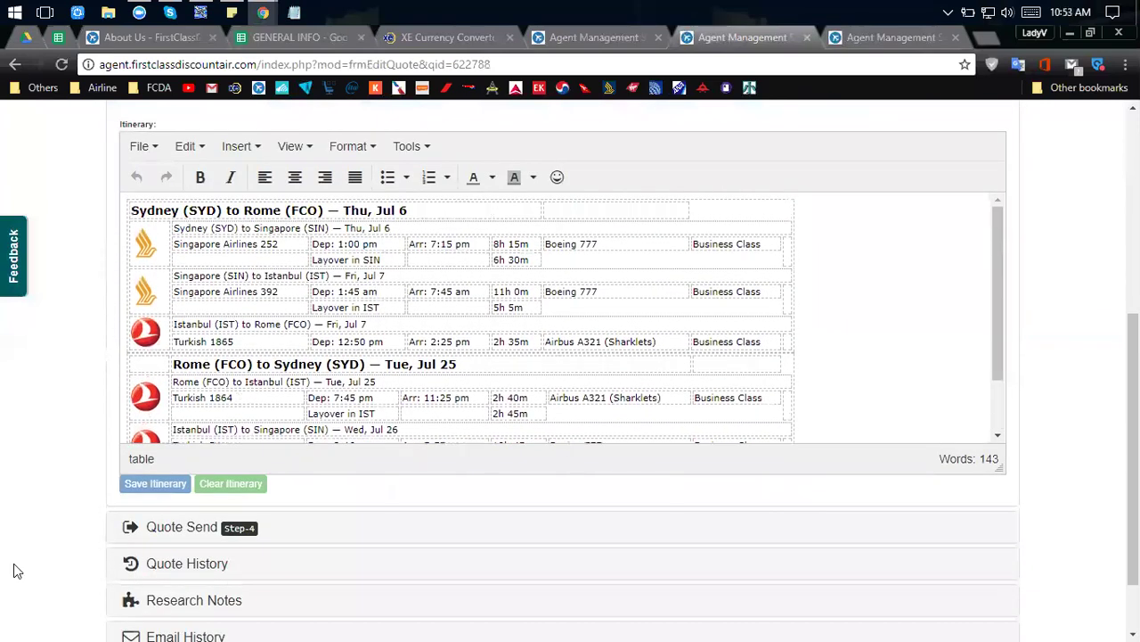
{"action": "scroll", "coordinate": [13, 564], "scroll_direction": "down", "scroll_amount": 1}
{"action": "left_click", "coordinate": [160, 484]}
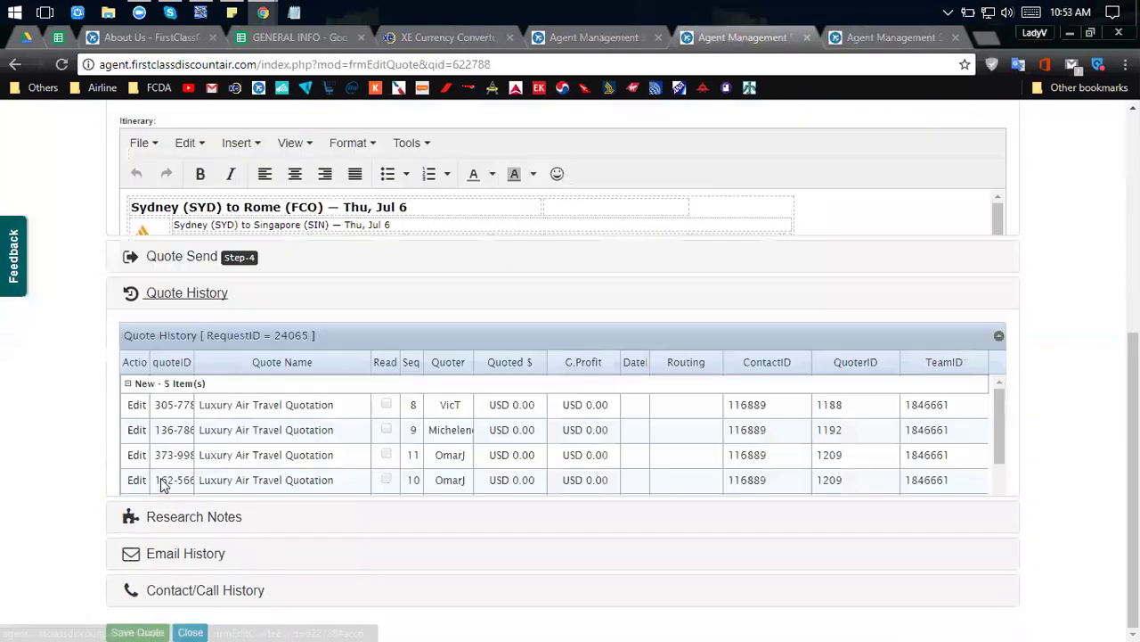
{"action": "scroll", "coordinate": [178, 373], "scroll_direction": "down", "scroll_amount": 3}
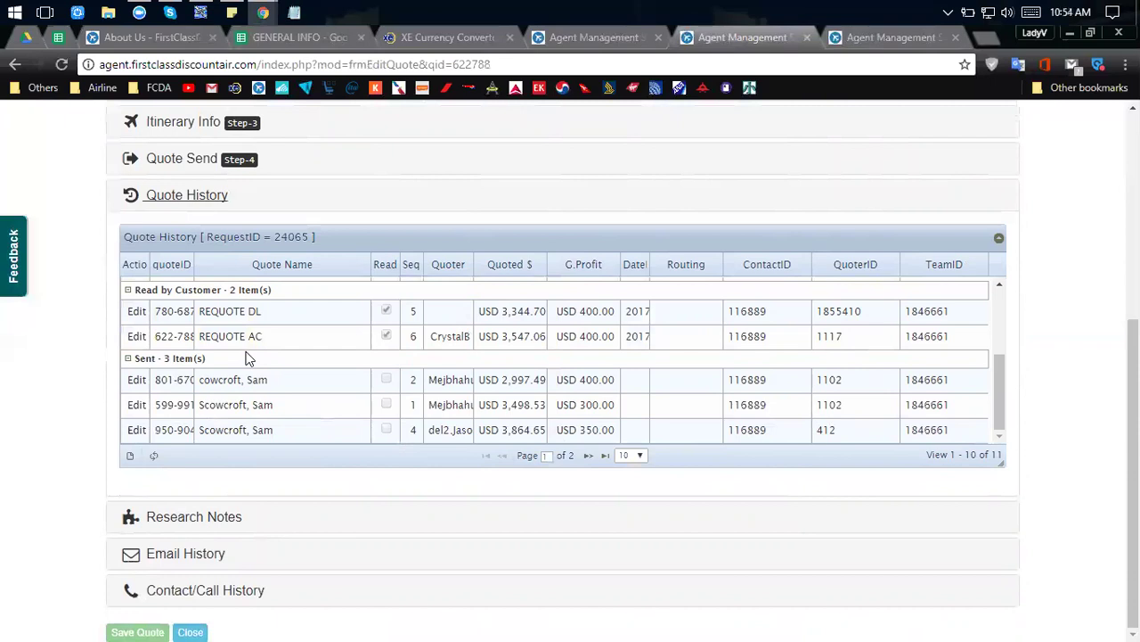
{"action": "left_click", "coordinate": [174, 164]}
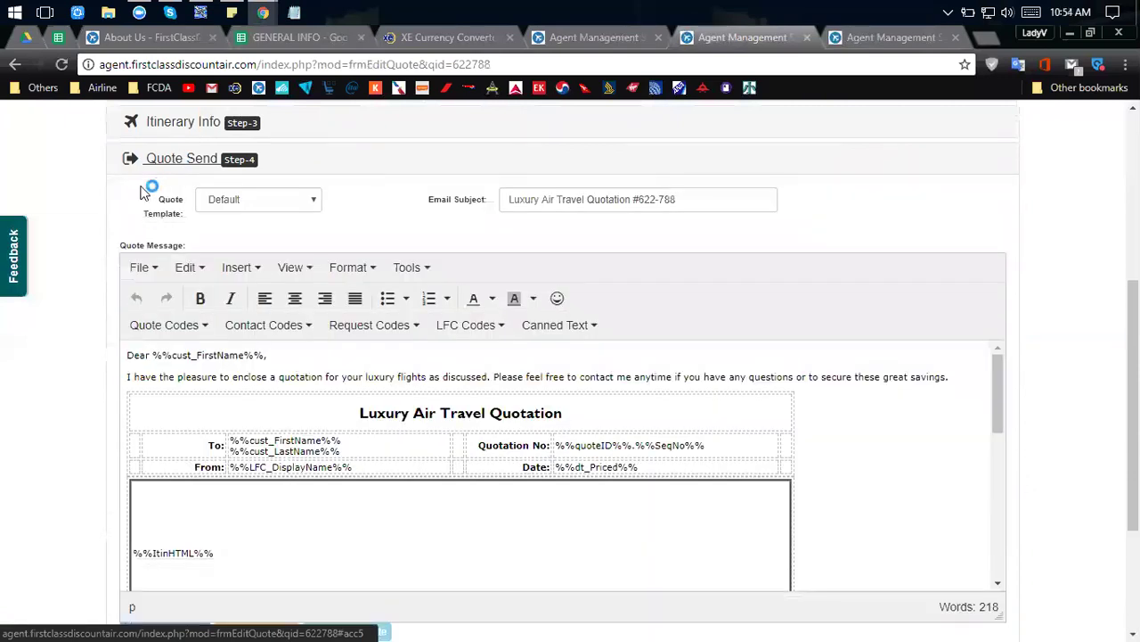
Scroll the Quote Send section, then switch to the Award Calculator v3.60 page with its empty awards table.
{"action": "scroll", "coordinate": [81, 535], "scroll_direction": "down", "scroll_amount": 2}
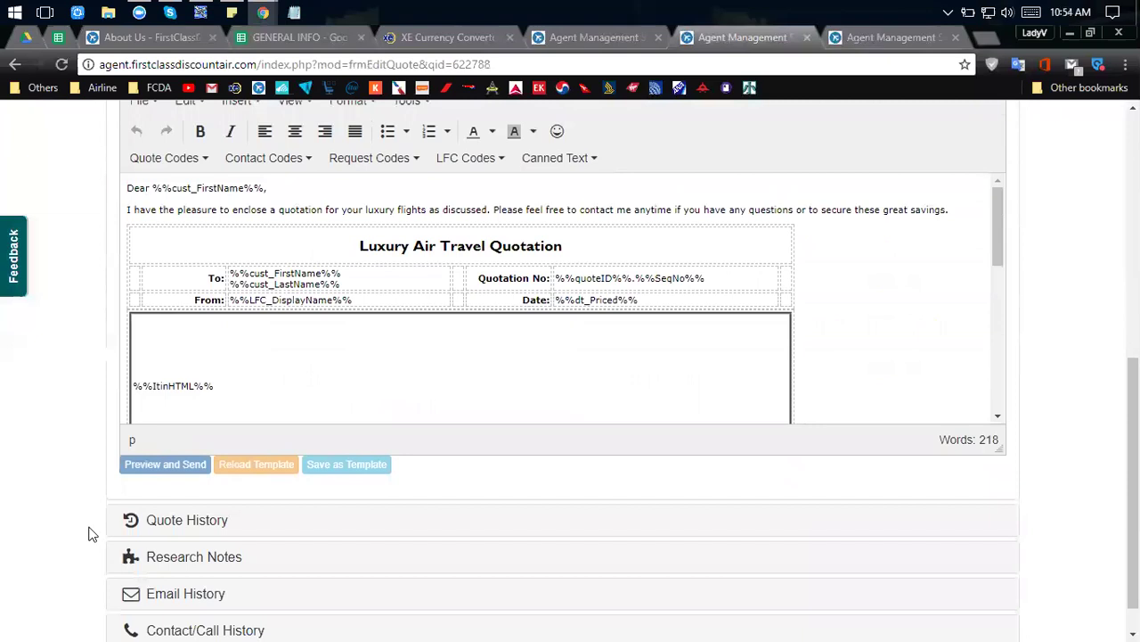
{"action": "scroll", "coordinate": [535, 278], "scroll_direction": "up", "scroll_amount": 3}
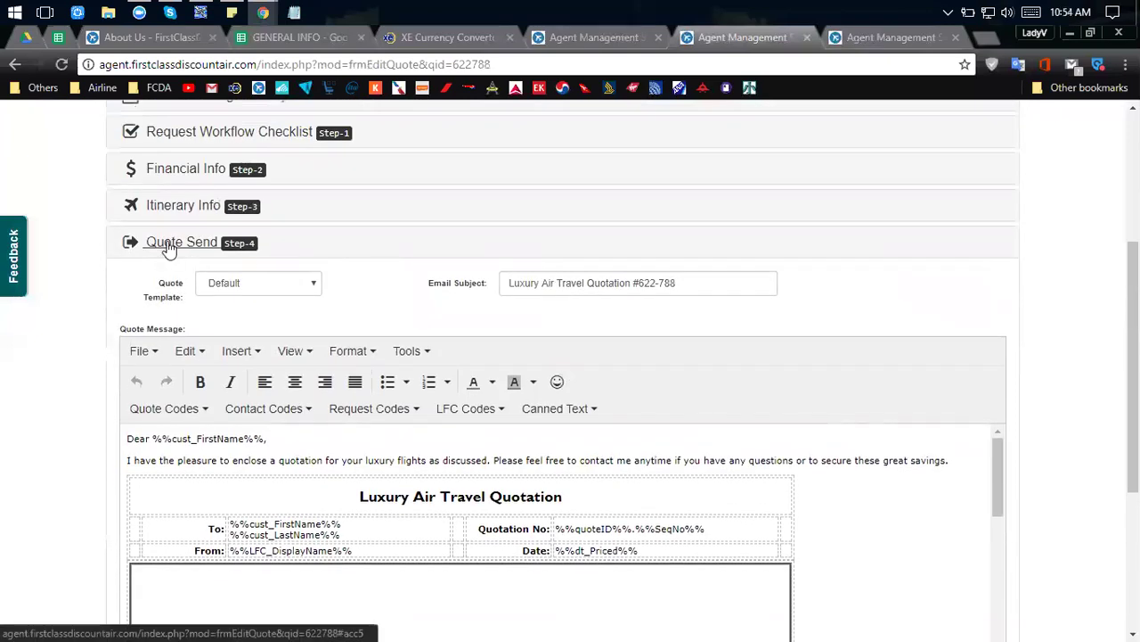
{"action": "scroll", "coordinate": [168, 247], "scroll_direction": "down", "scroll_amount": 3}
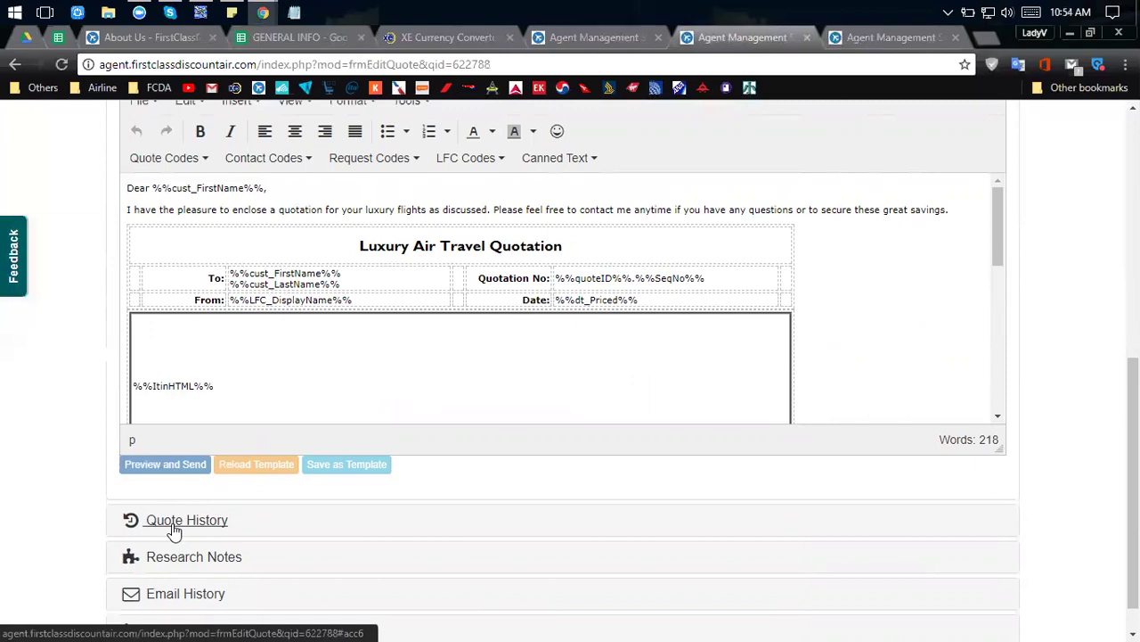
{"action": "scroll", "coordinate": [115, 498], "scroll_direction": "down", "scroll_amount": 1}
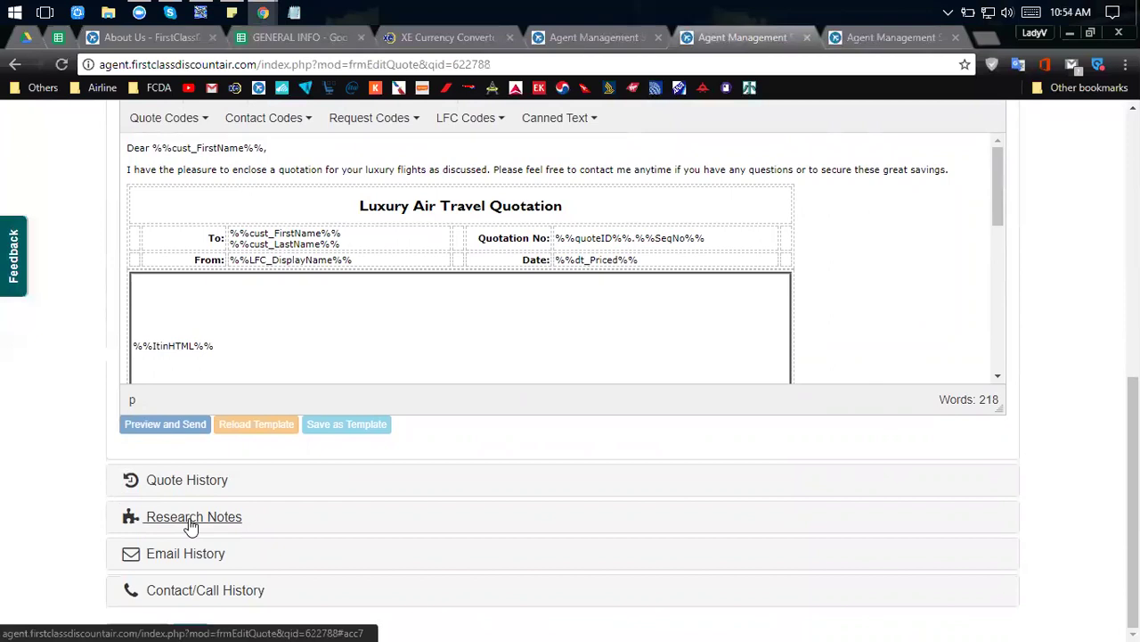
{"action": "scroll", "coordinate": [188, 526], "scroll_direction": "up", "scroll_amount": 6}
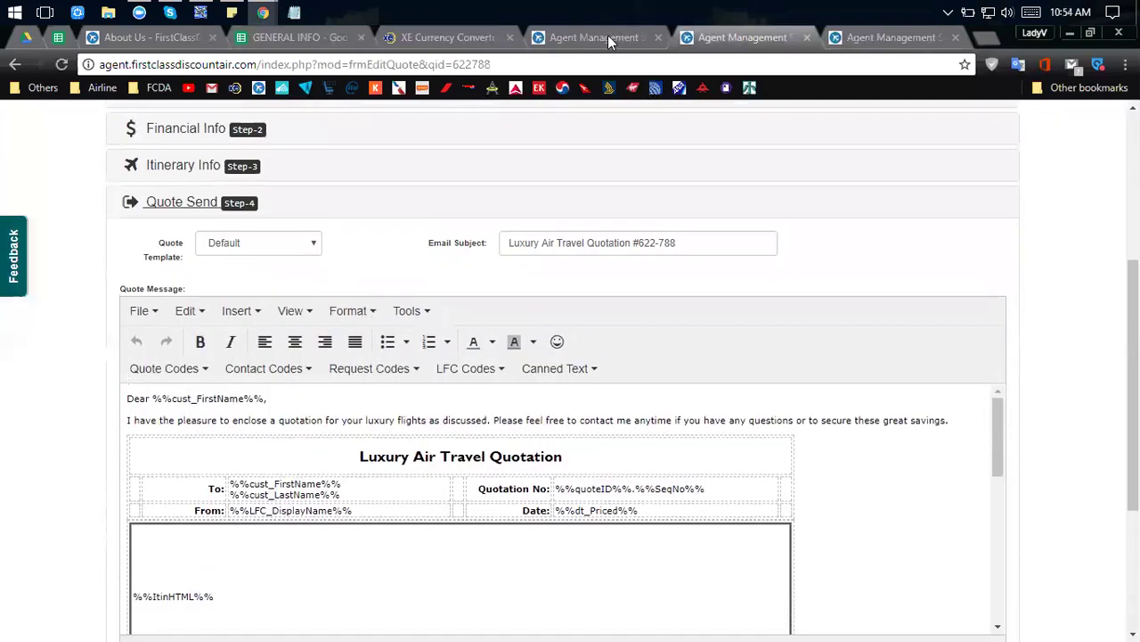
{"action": "left_click", "coordinate": [606, 36]}
{"action": "scroll", "coordinate": [596, 257], "scroll_direction": "up", "scroll_amount": 5}
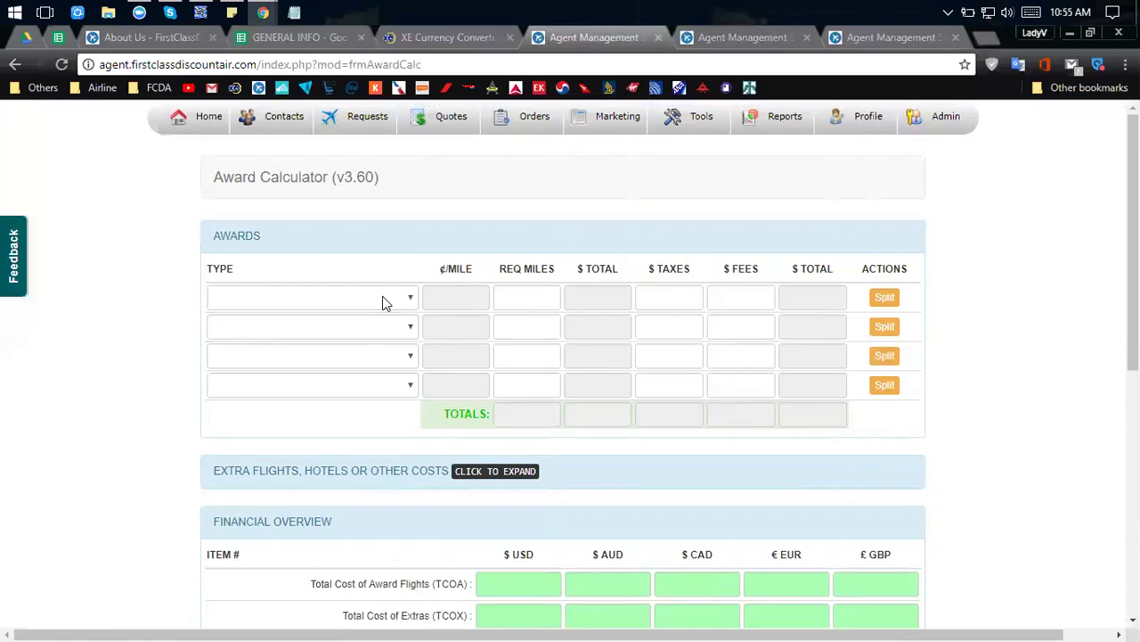
{"action": "scroll", "coordinate": [383, 303], "scroll_direction": "down", "scroll_amount": 2}
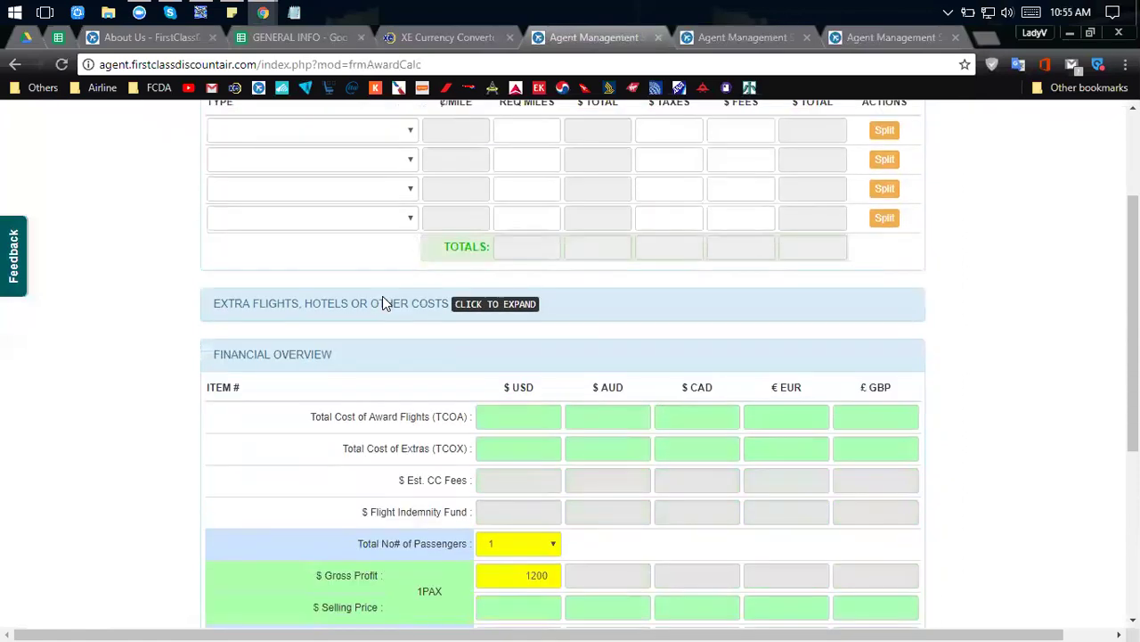
{"action": "scroll", "coordinate": [382, 296], "scroll_direction": "down", "scroll_amount": 3}
{"action": "scroll", "coordinate": [382, 296], "scroll_direction": "up", "scroll_amount": 3}
{"action": "scroll", "coordinate": [382, 297], "scroll_direction": "up", "scroll_amount": 2}
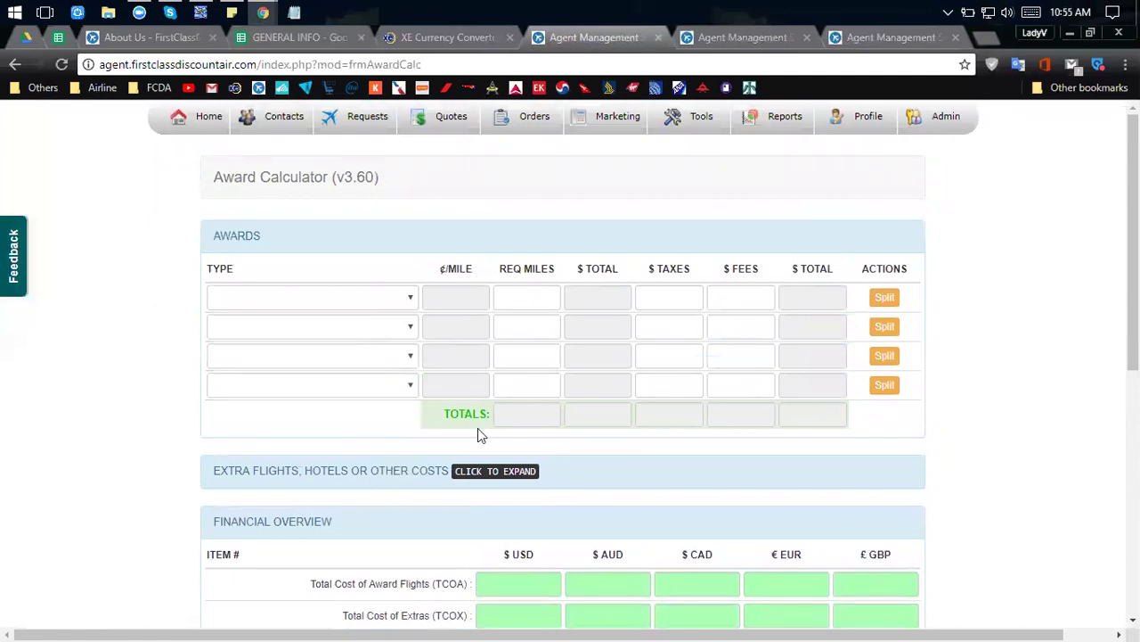
{"action": "scroll", "coordinate": [824, 382], "scroll_direction": "down", "scroll_amount": 1}
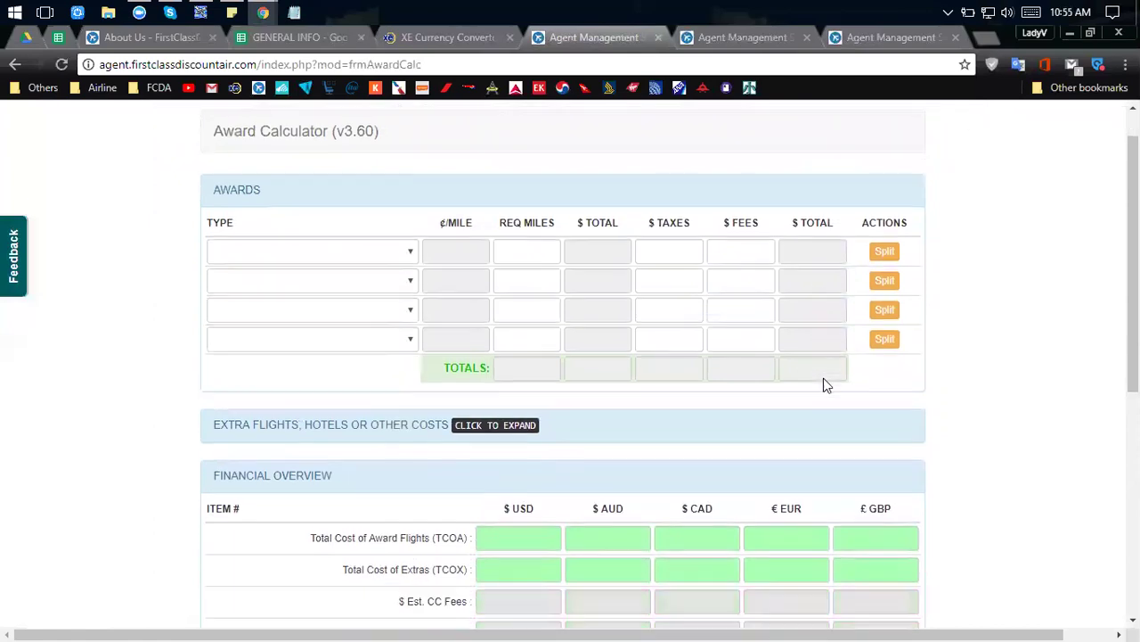
{"action": "scroll", "coordinate": [823, 383], "scroll_direction": "down", "scroll_amount": 3}
{"action": "scroll", "coordinate": [586, 389], "scroll_direction": "up", "scroll_amount": 2}
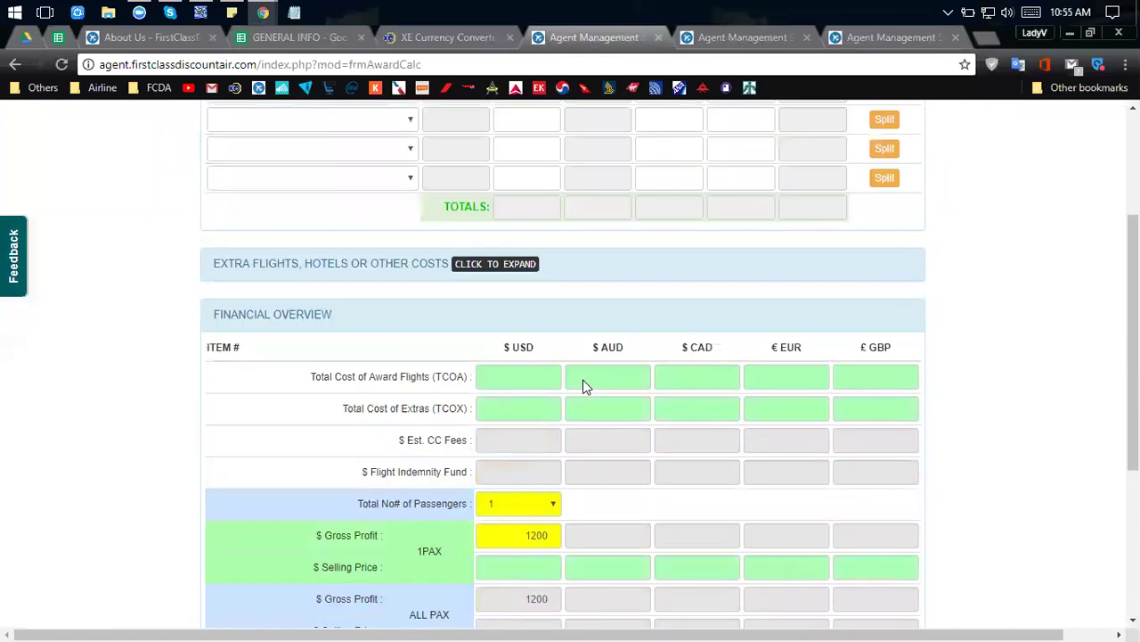
{"action": "scroll", "coordinate": [586, 385], "scroll_direction": "up", "scroll_amount": 2}
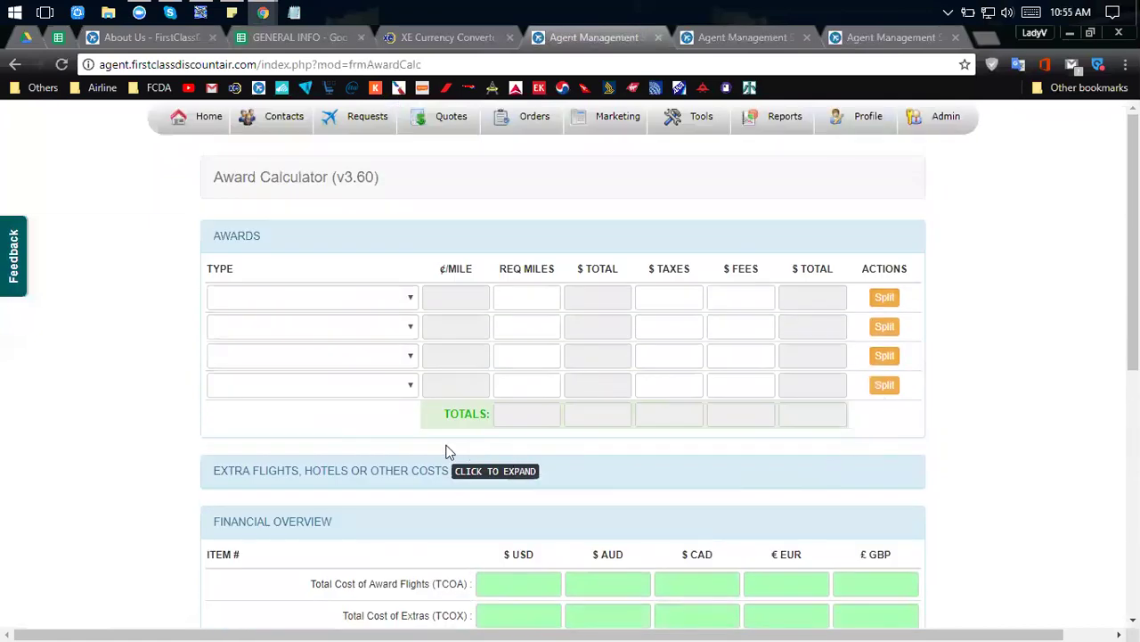
{"action": "scroll", "coordinate": [418, 445], "scroll_direction": "down", "scroll_amount": 1}
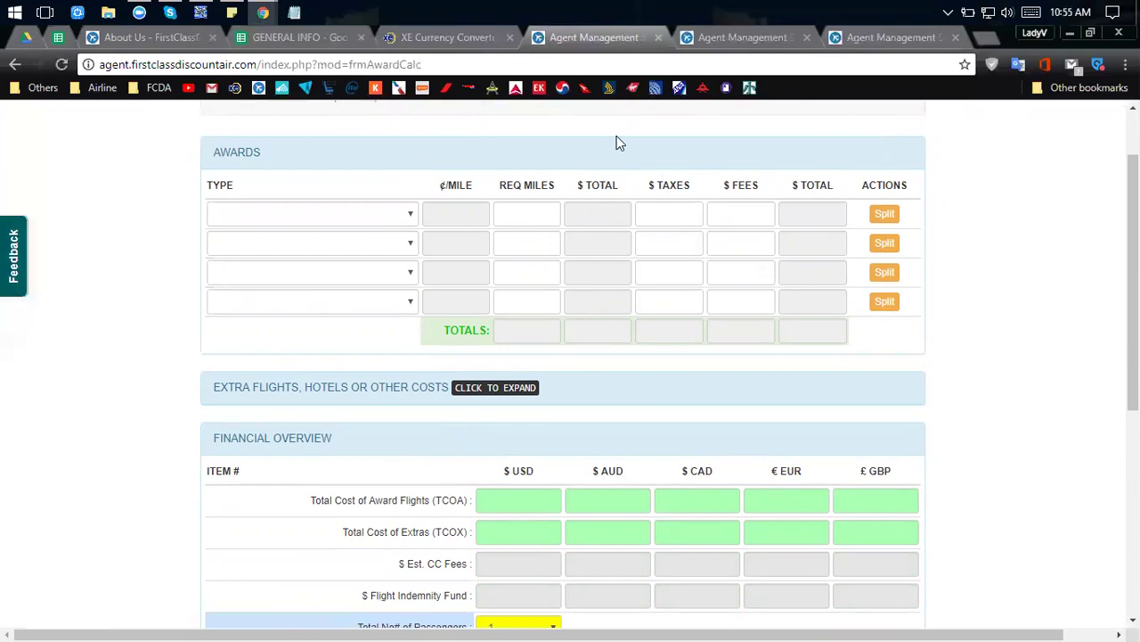
{"action": "left_click", "coordinate": [743, 40]}
{"action": "scroll", "coordinate": [39, 392], "scroll_direction": "down", "scroll_amount": 2}
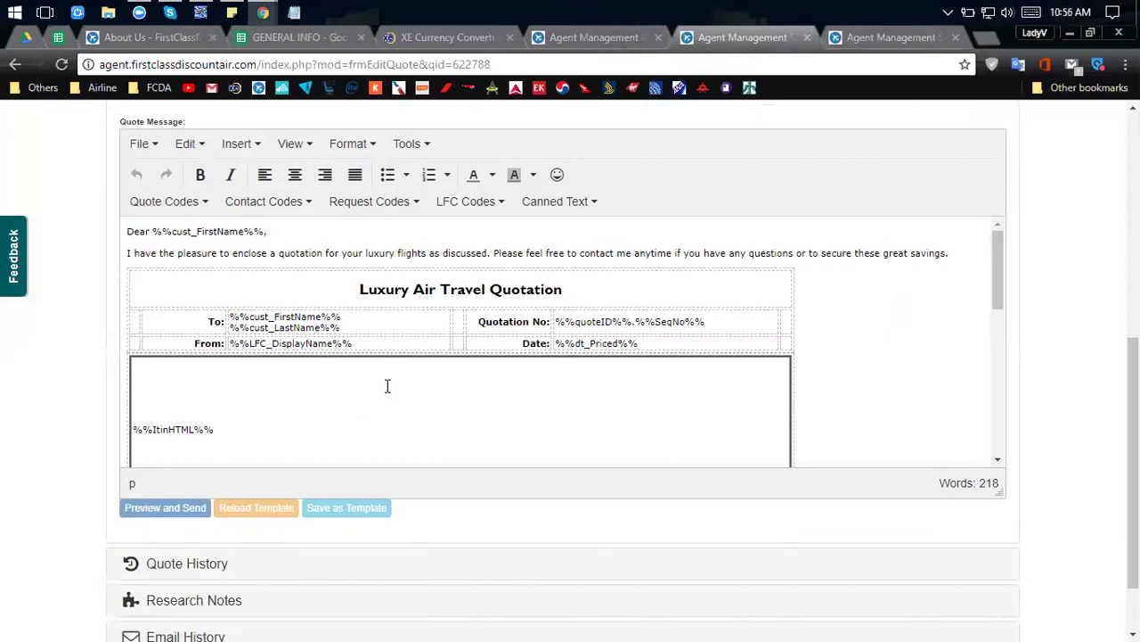
Expand the request's Quote History and Research Notes sections.
{"action": "scroll", "coordinate": [397, 382], "scroll_direction": "down", "scroll_amount": 1}
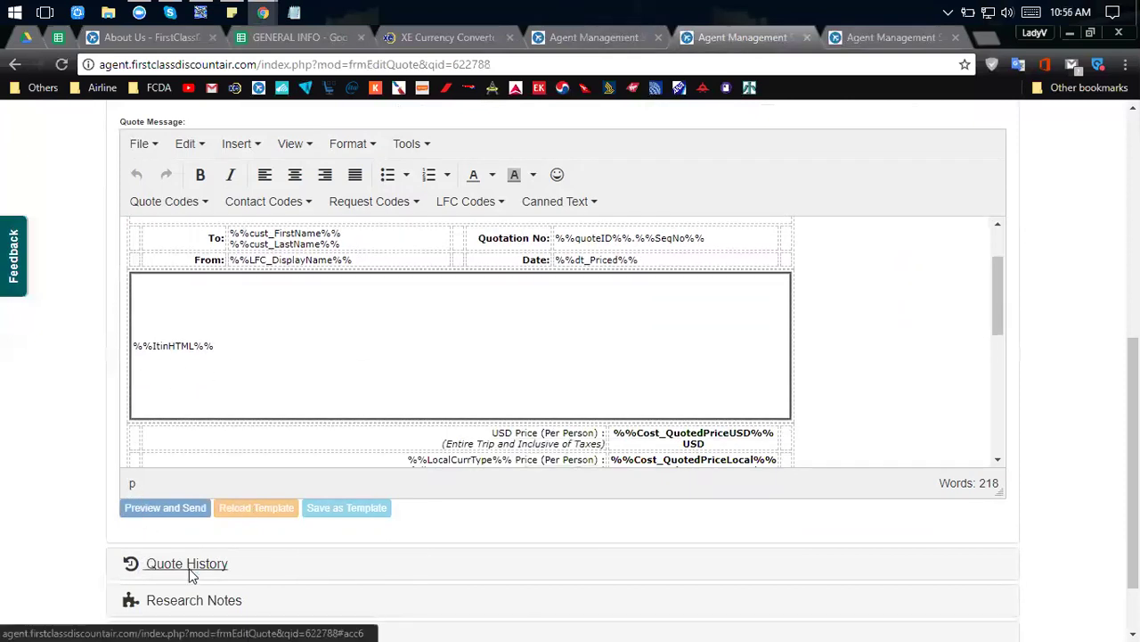
{"action": "left_click", "coordinate": [189, 563]}
{"action": "scroll", "coordinate": [217, 446], "scroll_direction": "down", "scroll_amount": 4}
{"action": "left_click", "coordinate": [214, 406]}
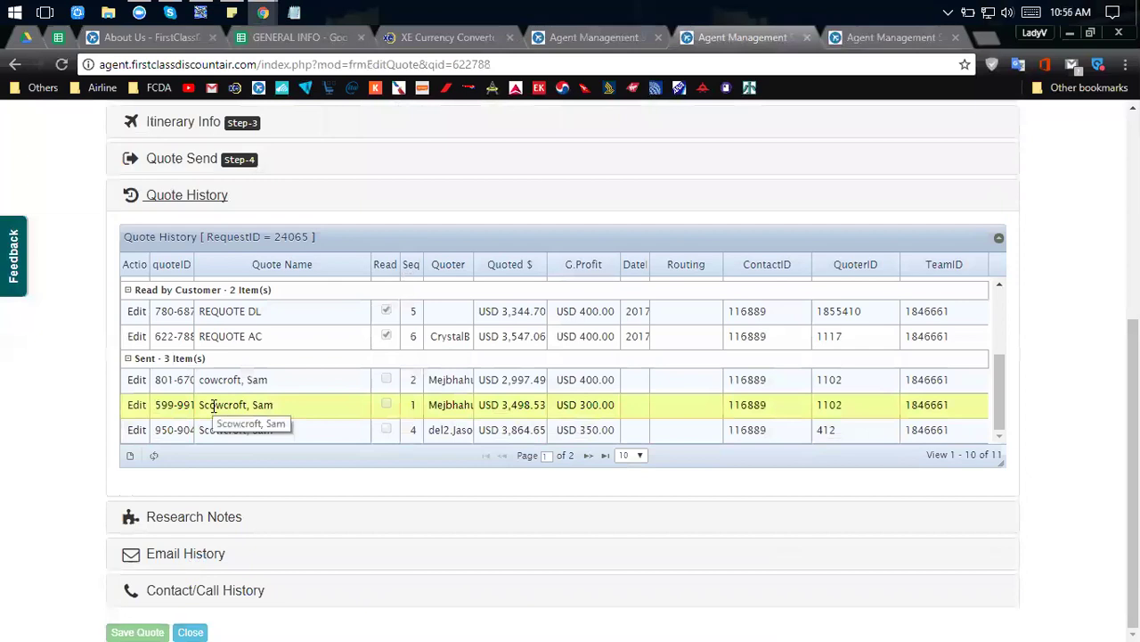
{"action": "left_click", "coordinate": [193, 522]}
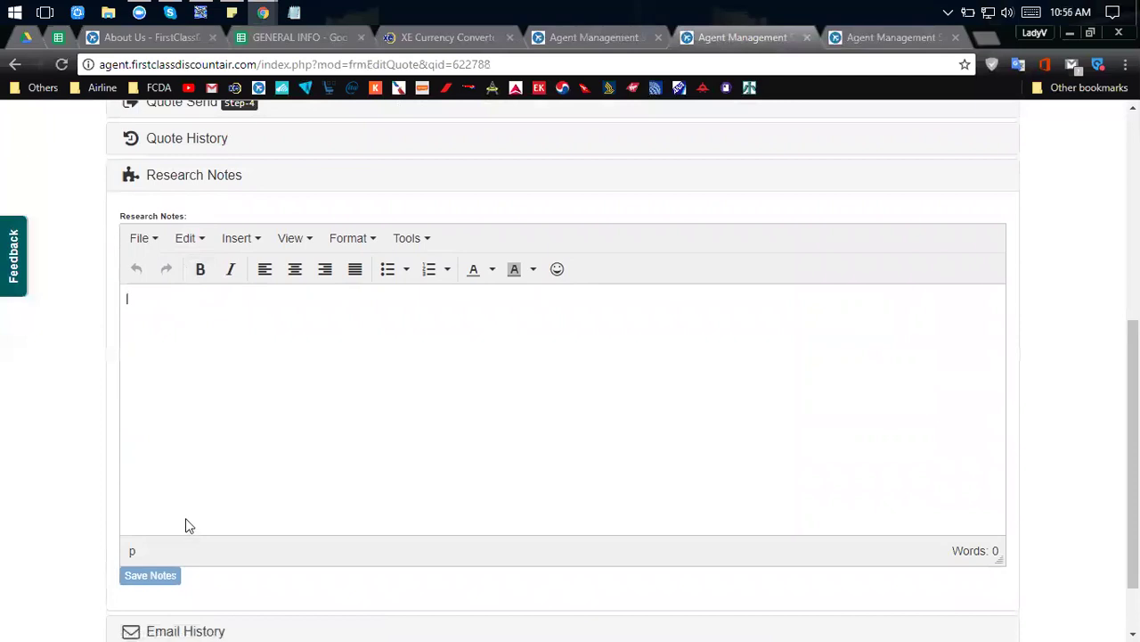
{"action": "scroll", "coordinate": [186, 521], "scroll_direction": "down", "scroll_amount": 1}
Open the Email History of 15 emails and expand the latest 2017-05-02 quotation.
{"action": "left_click", "coordinate": [159, 561]}
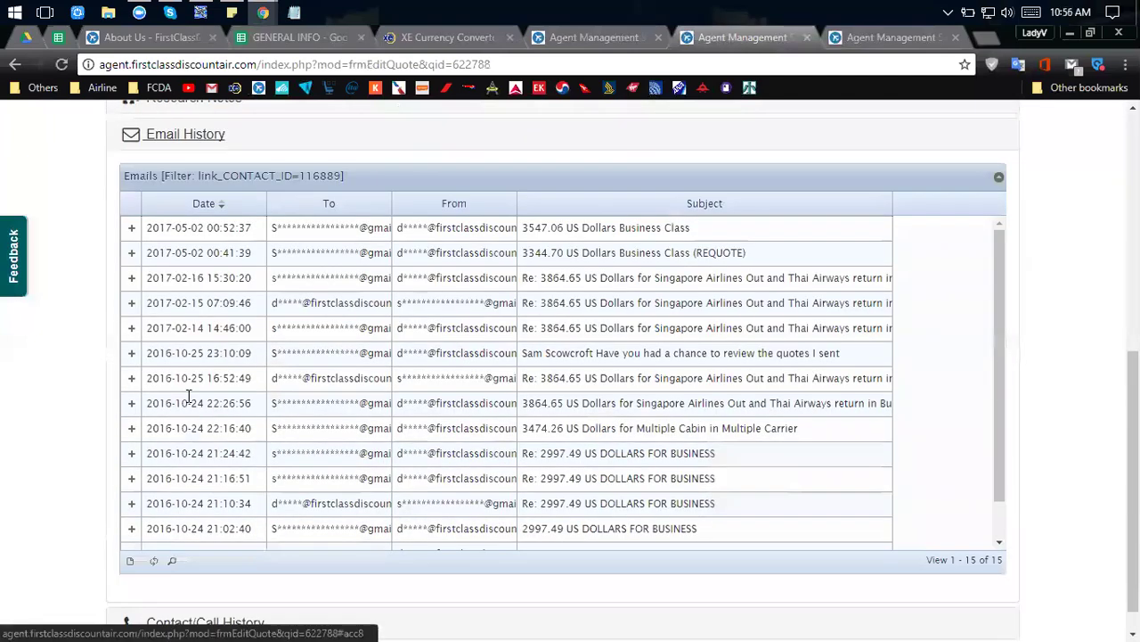
{"action": "left_click", "coordinate": [132, 228]}
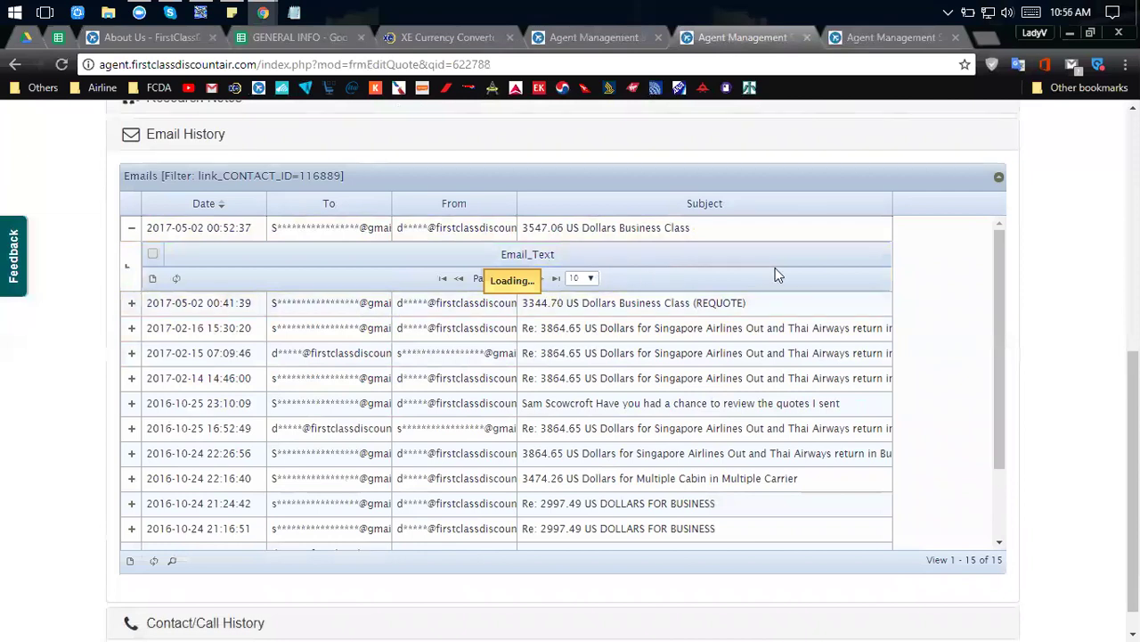
{"action": "scroll", "coordinate": [900, 374], "scroll_direction": "down", "scroll_amount": 4}
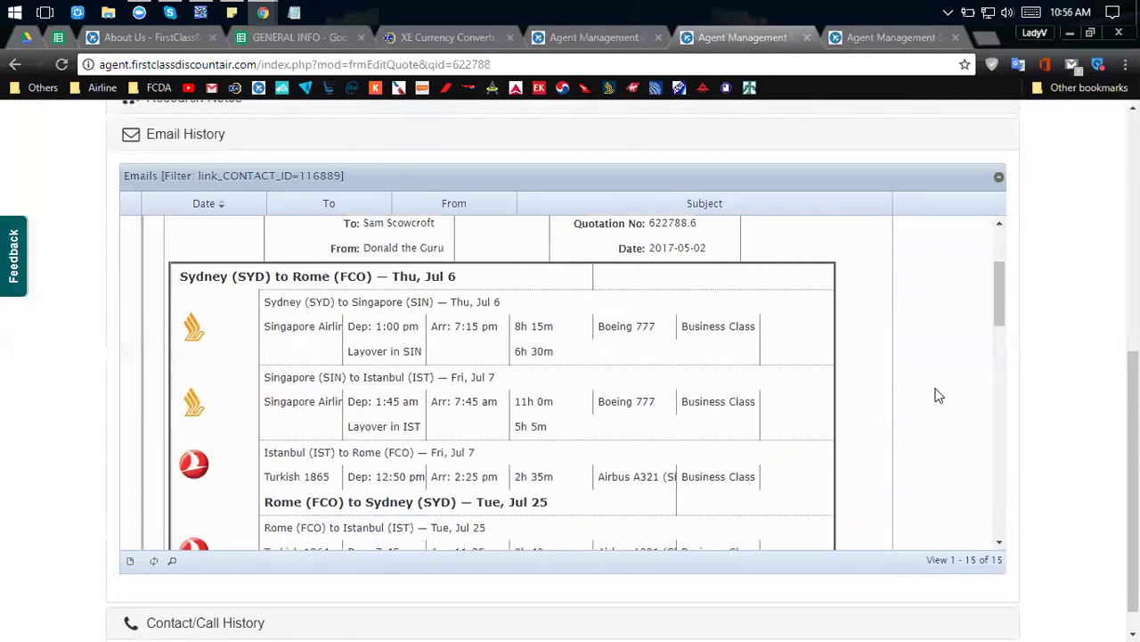
{"action": "scroll", "coordinate": [938, 395], "scroll_direction": "up", "scroll_amount": 2}
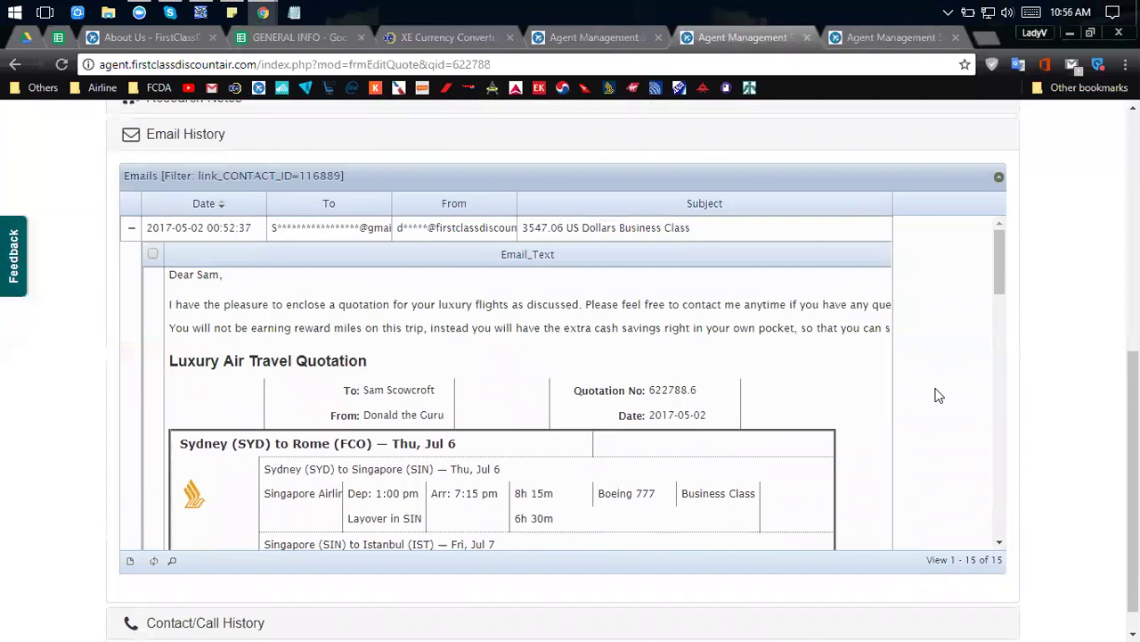
{"action": "scroll", "coordinate": [834, 392], "scroll_direction": "down", "scroll_amount": 4}
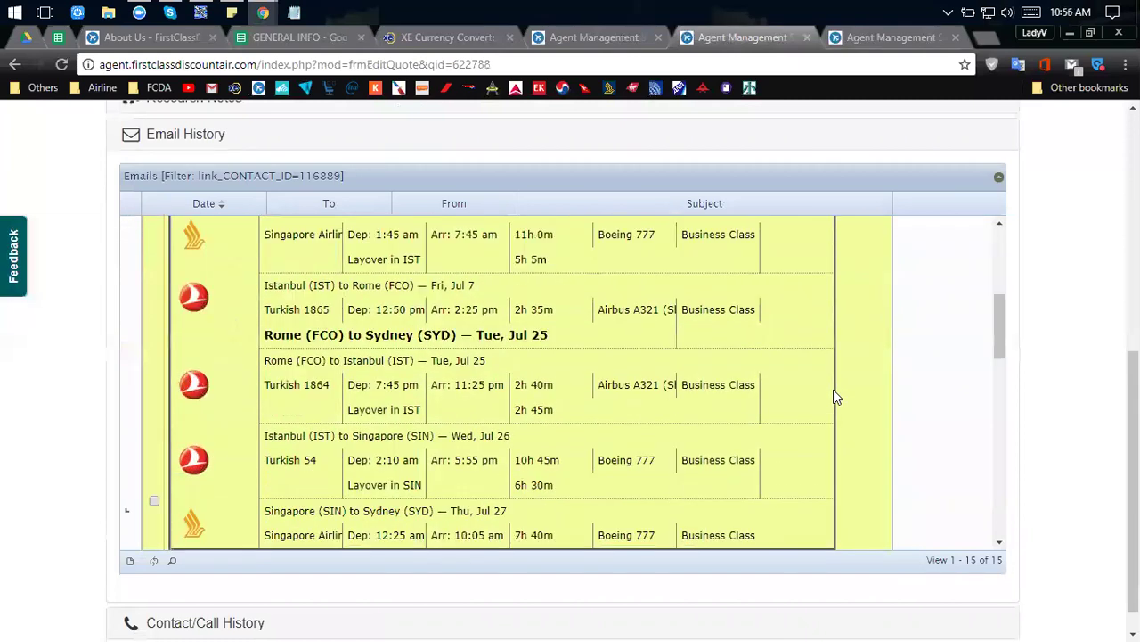
{"action": "scroll", "coordinate": [834, 397], "scroll_direction": "down", "scroll_amount": 5}
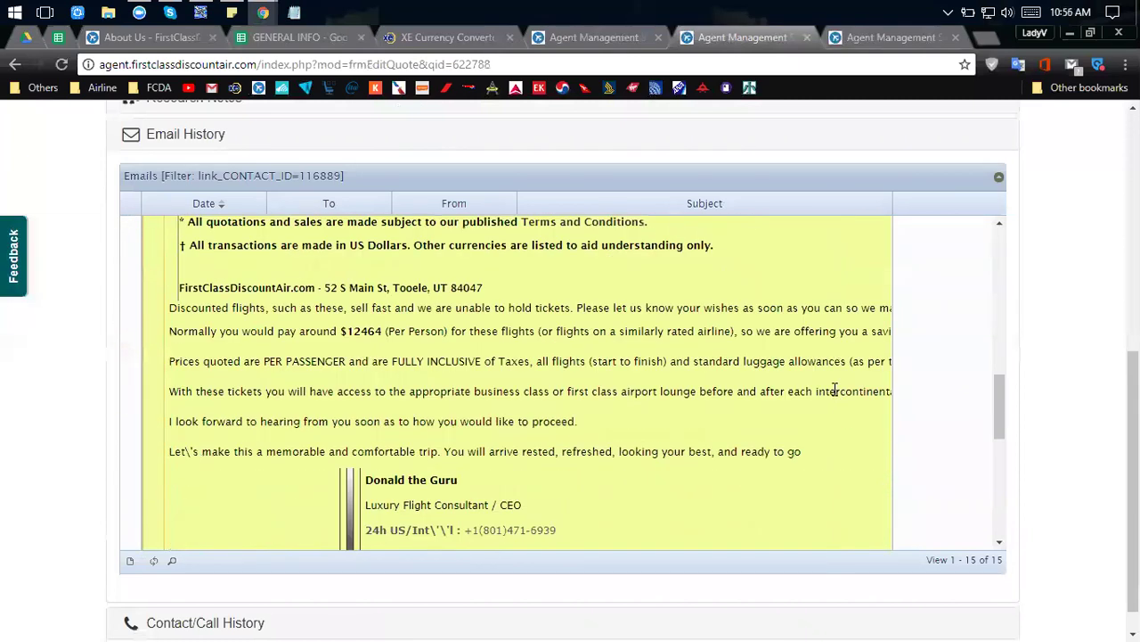
{"action": "scroll", "coordinate": [833, 390], "scroll_direction": "down", "scroll_amount": 2}
{"action": "scroll", "coordinate": [833, 390], "scroll_direction": "up", "scroll_amount": 6}
{"action": "scroll", "coordinate": [835, 398], "scroll_direction": "up", "scroll_amount": 6}
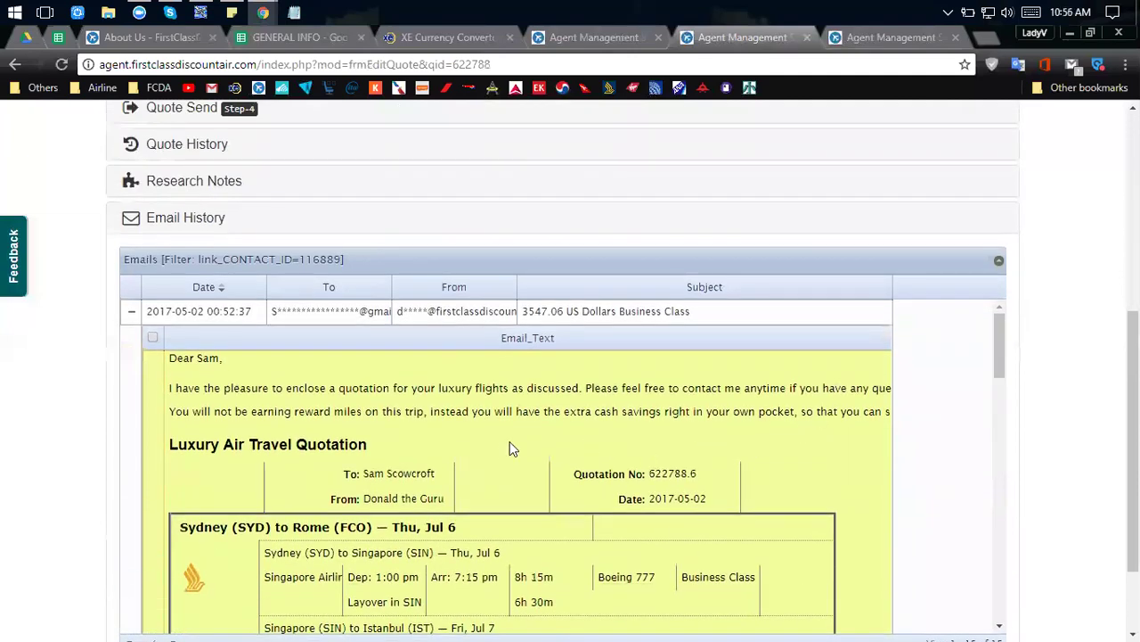
{"action": "scroll", "coordinate": [513, 448], "scroll_direction": "down", "scroll_amount": 3}
Read through the 3547.06 US Dollars Business Class quotation email text.
{"action": "left_click_drag", "start_coordinate": [268, 401], "coordinate": [348, 329]}
{"action": "scroll", "coordinate": [333, 410], "scroll_direction": "up", "scroll_amount": 2}
{"action": "scroll", "coordinate": [575, 470], "scroll_direction": "down", "scroll_amount": 5}
{"action": "mouse_move", "coordinate": [684, 340]}
{"action": "left_mouse_down"}
{"action": "mouse_move", "coordinate": [517, 357]}
{"action": "mouse_move", "coordinate": [294, 419]}
{"action": "mouse_move", "coordinate": [245, 447]}
{"action": "mouse_move", "coordinate": [134, 452]}
{"action": "mouse_move", "coordinate": [272, 437]}
{"action": "left_mouse_up"}
{"action": "scroll", "coordinate": [294, 419], "scroll_direction": "down", "scroll_amount": 2}
{"action": "scroll", "coordinate": [245, 445], "scroll_direction": "up", "scroll_amount": 1}
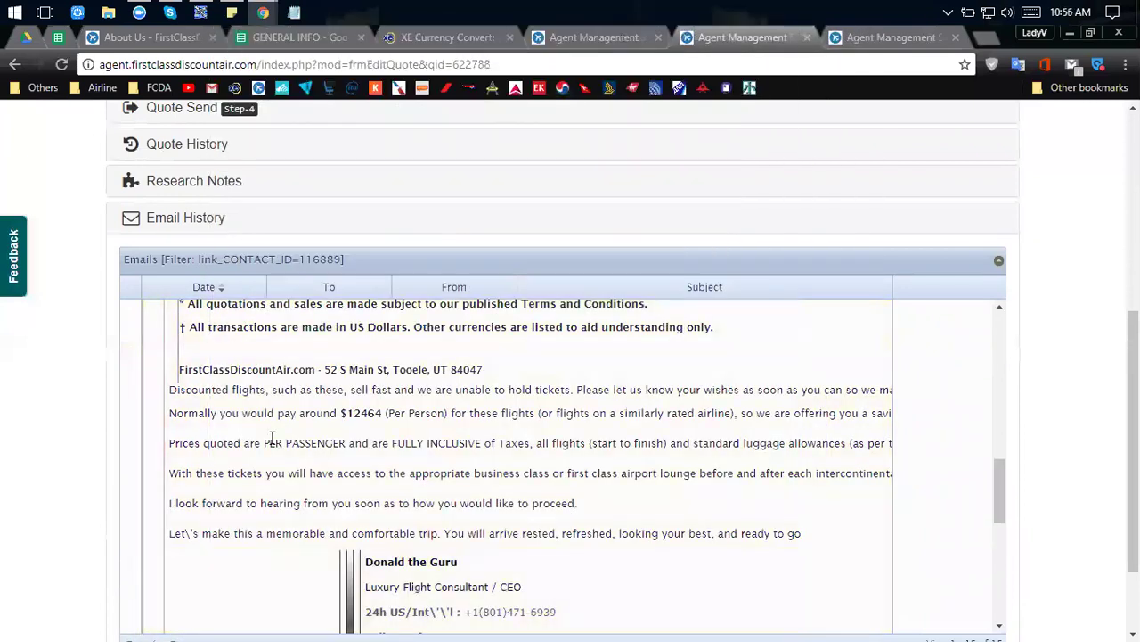
{"action": "left_click", "coordinate": [272, 437]}
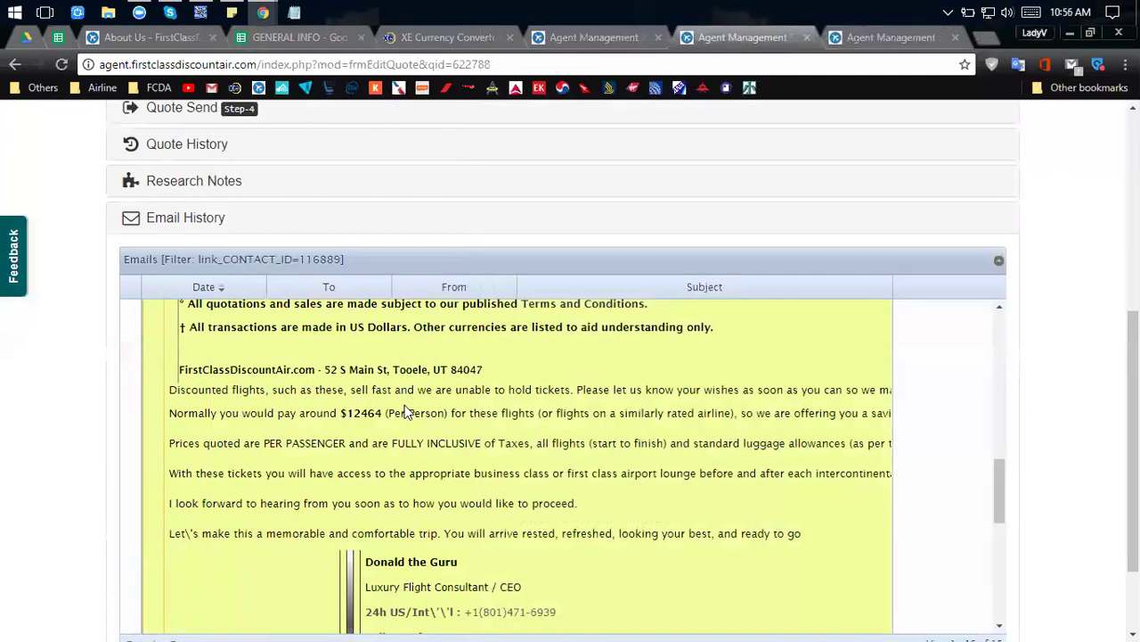
{"action": "scroll", "coordinate": [405, 412], "scroll_direction": "up", "scroll_amount": 8}
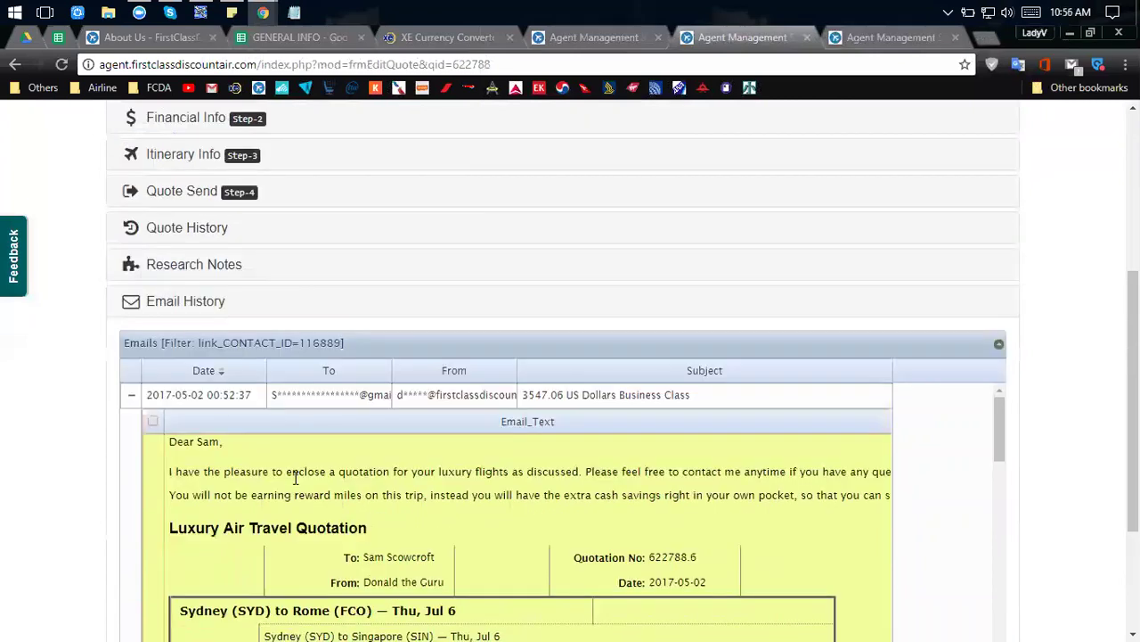
{"action": "scroll", "coordinate": [223, 493], "scroll_direction": "down", "scroll_amount": 2}
{"action": "scroll", "coordinate": [223, 493], "scroll_direction": "down", "scroll_amount": 6}
{"action": "scroll", "coordinate": [13, 489], "scroll_direction": "down", "scroll_amount": 2}
{"action": "scroll", "coordinate": [386, 419], "scroll_direction": "down", "scroll_amount": 1}
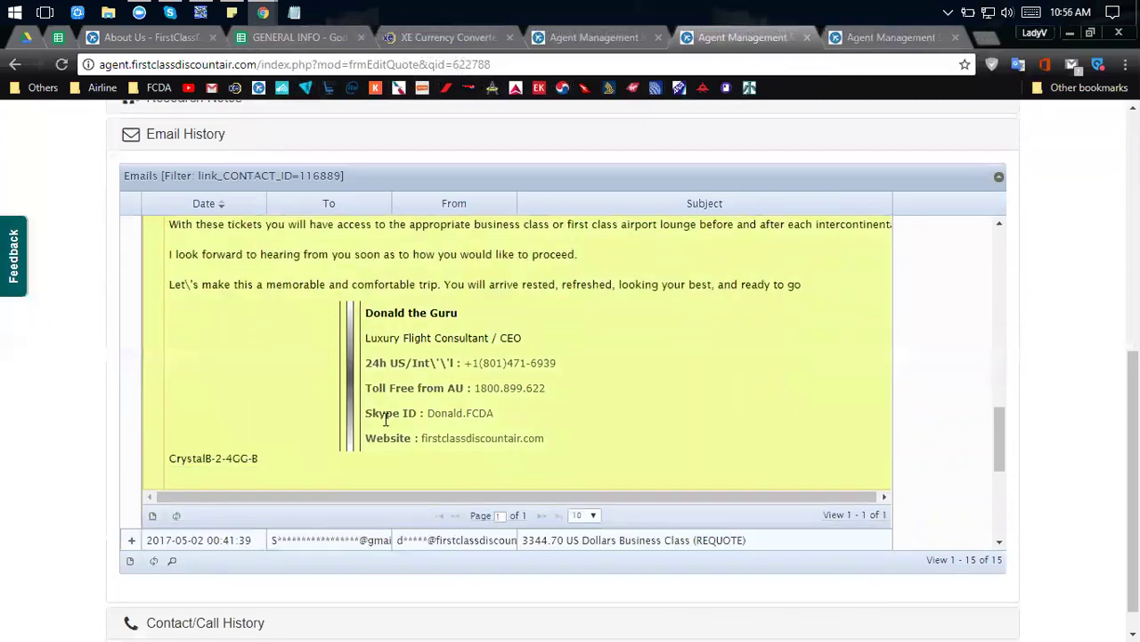
{"action": "scroll", "coordinate": [178, 424], "scroll_direction": "down", "scroll_amount": 1}
{"action": "scroll", "coordinate": [62, 535], "scroll_direction": "down", "scroll_amount": 1}
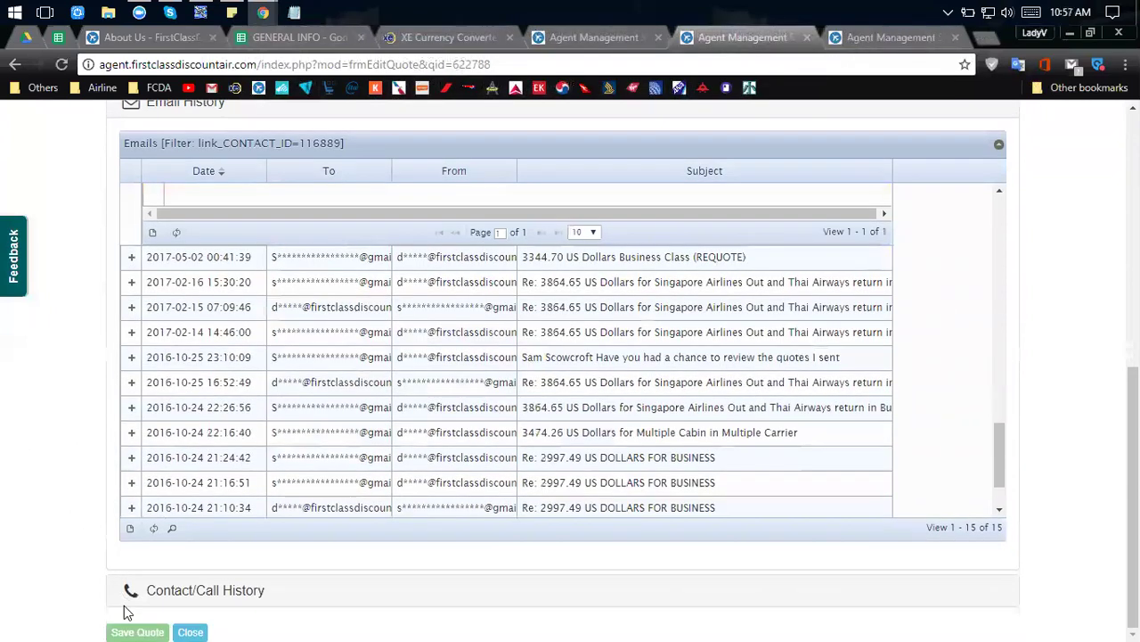
Review the REQUOTE AC quote's empty contact/call log, then switch to the XE Currency Converter tab.
{"action": "left_click", "coordinate": [135, 574]}
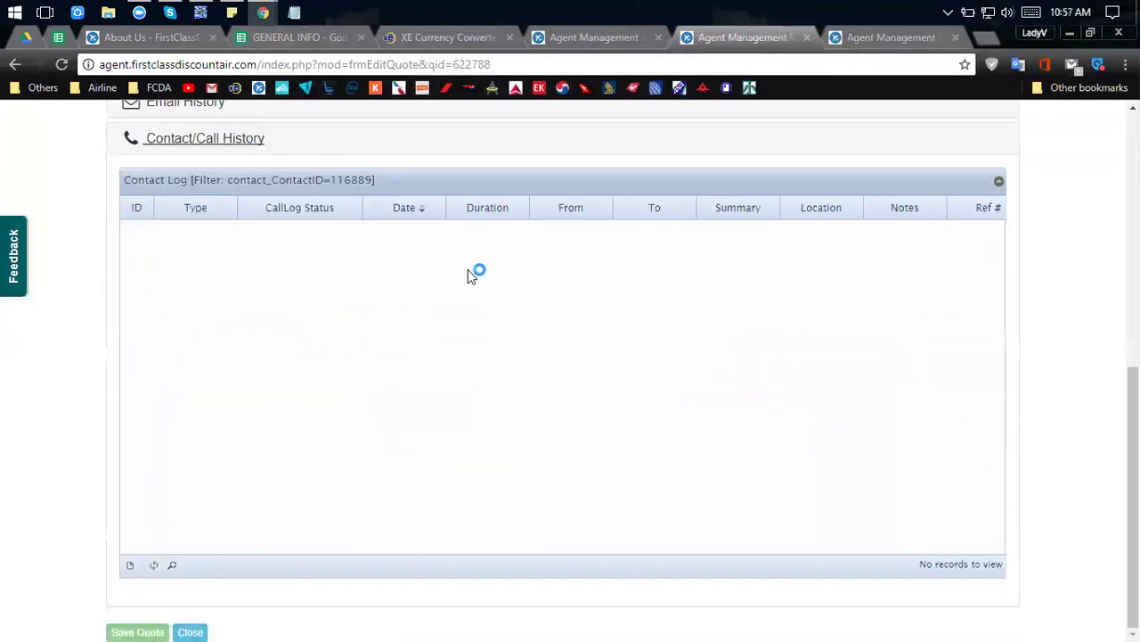
{"action": "scroll", "coordinate": [64, 453], "scroll_direction": "up", "scroll_amount": 6}
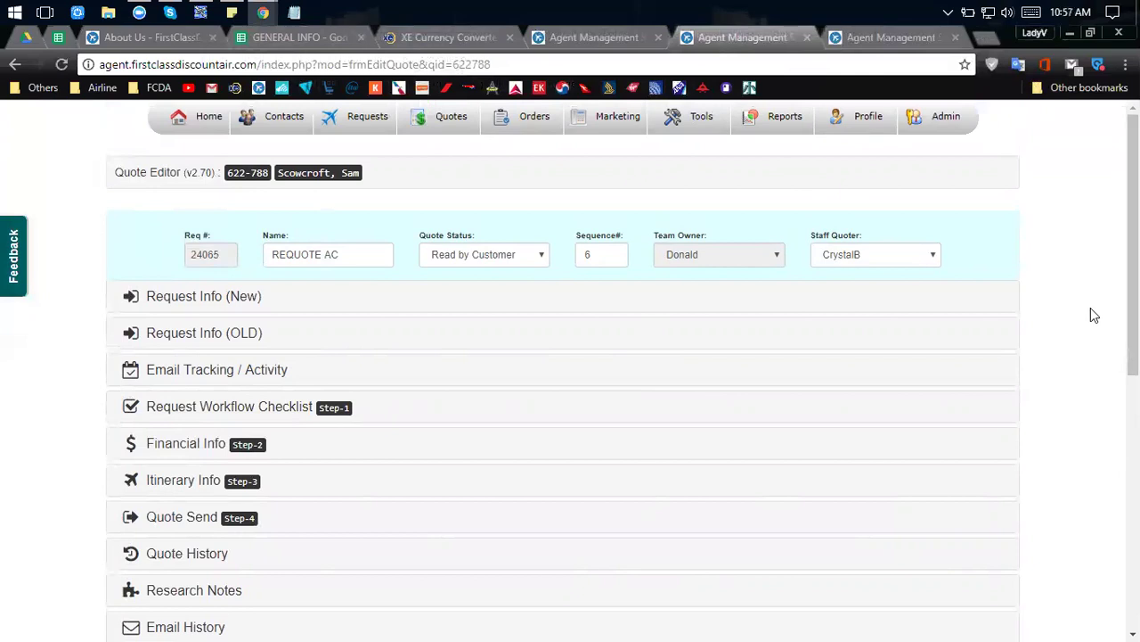
{"action": "scroll", "coordinate": [1091, 307], "scroll_direction": "down", "scroll_amount": 1}
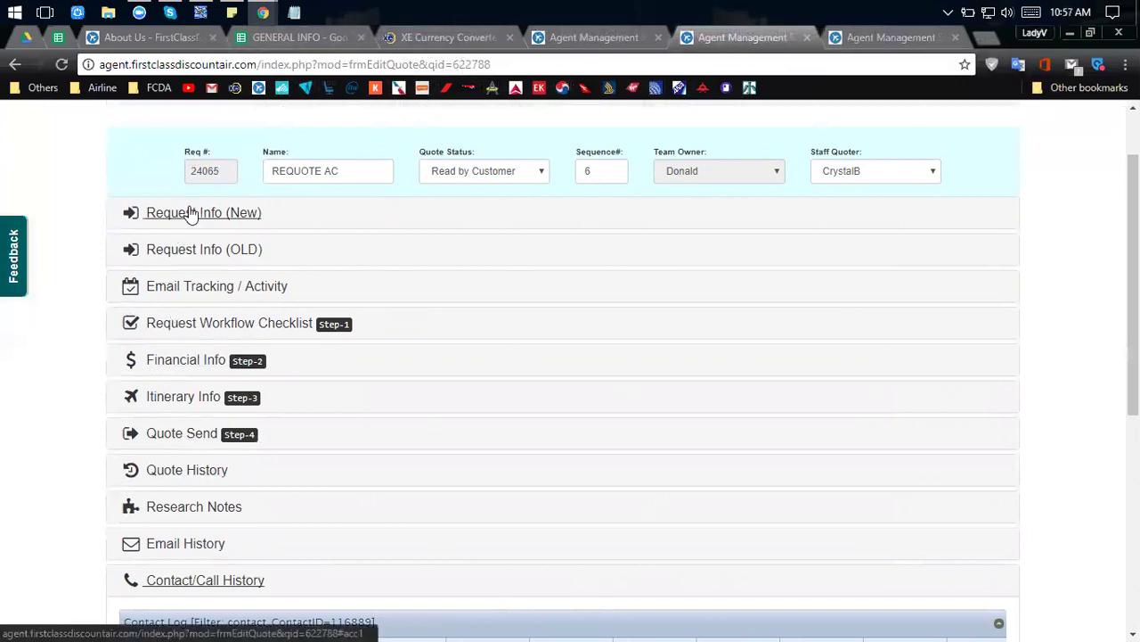
{"action": "scroll", "coordinate": [2, 561], "scroll_direction": "down", "scroll_amount": 4}
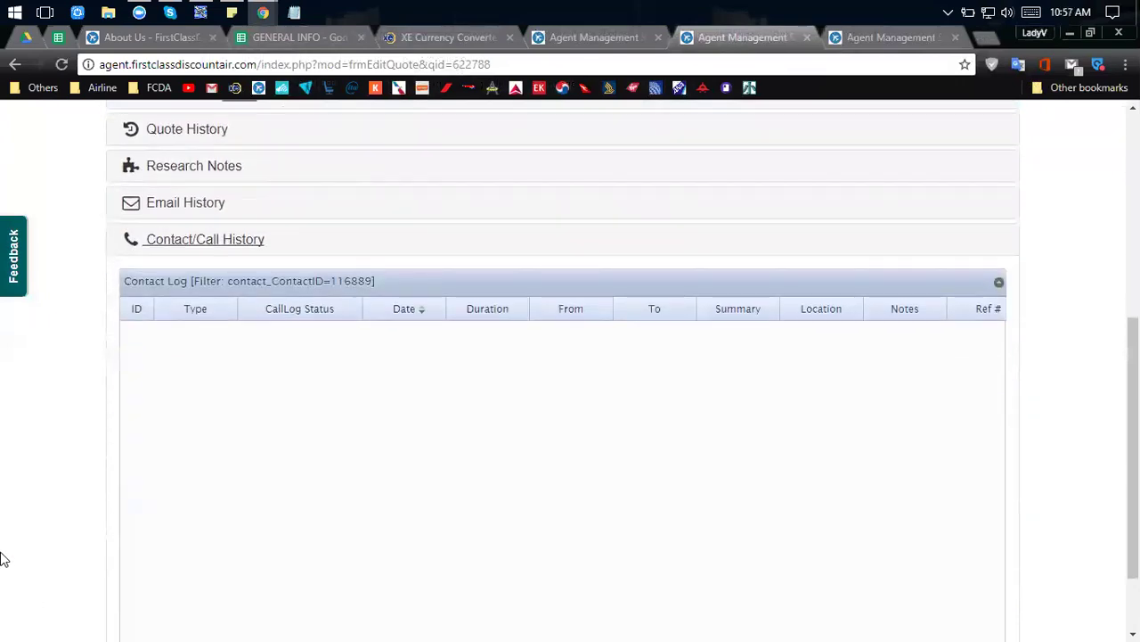
{"action": "scroll", "coordinate": [3, 559], "scroll_direction": "down", "scroll_amount": 1}
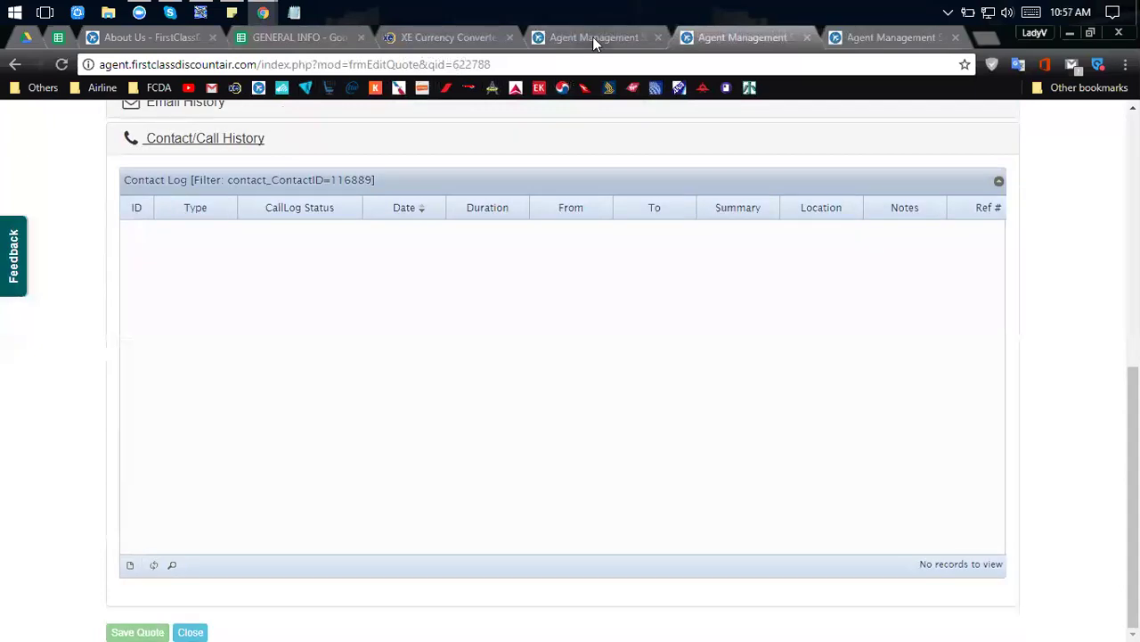
{"action": "left_click", "coordinate": [592, 37]}
Move through the XE and agent quote tabs to the Quotes Needed page.
{"action": "left_click", "coordinate": [441, 37]}
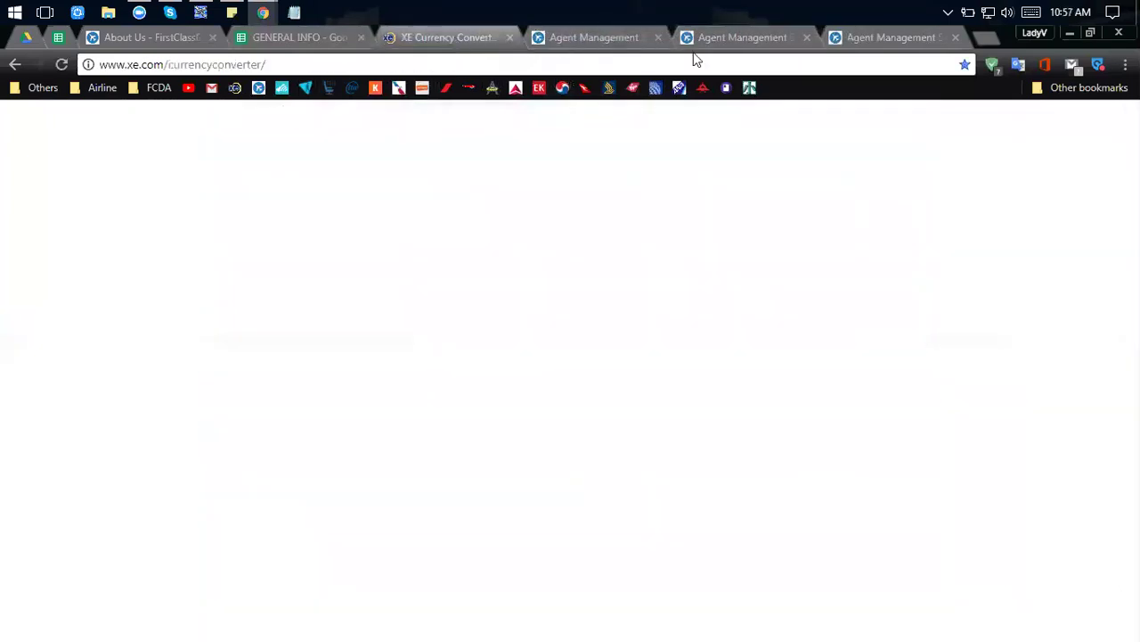
{"action": "left_click", "coordinate": [751, 38]}
{"action": "left_click", "coordinate": [910, 36]}
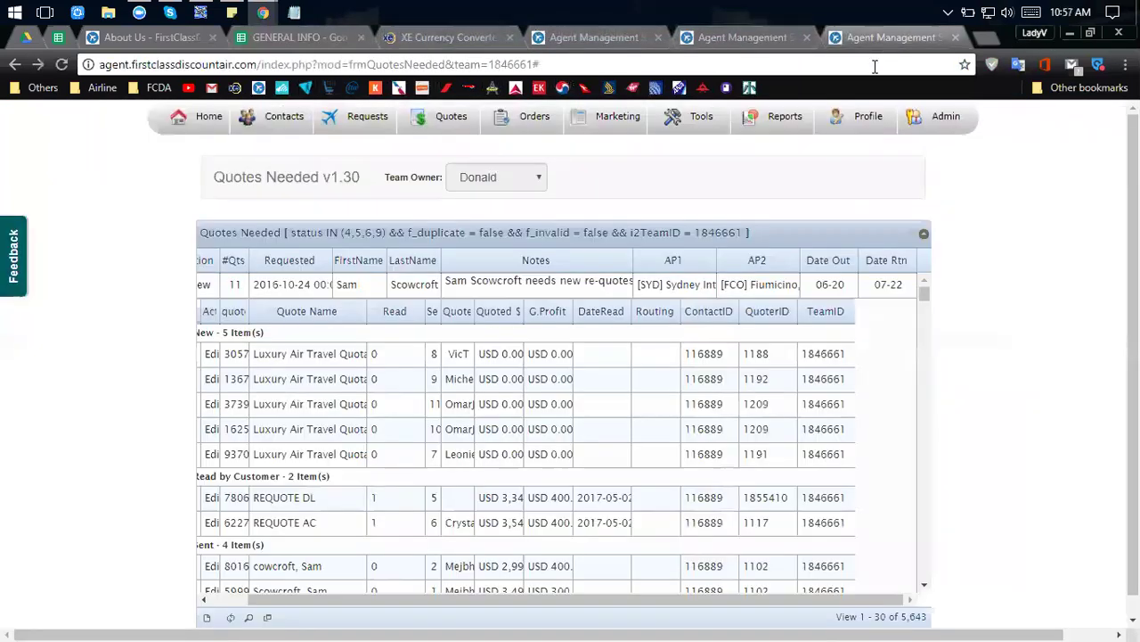
Open the Quote Activity Report (08/06/2017–09/06/2017) and show its date range choices.
{"action": "mouse_move", "coordinate": [696, 123]}
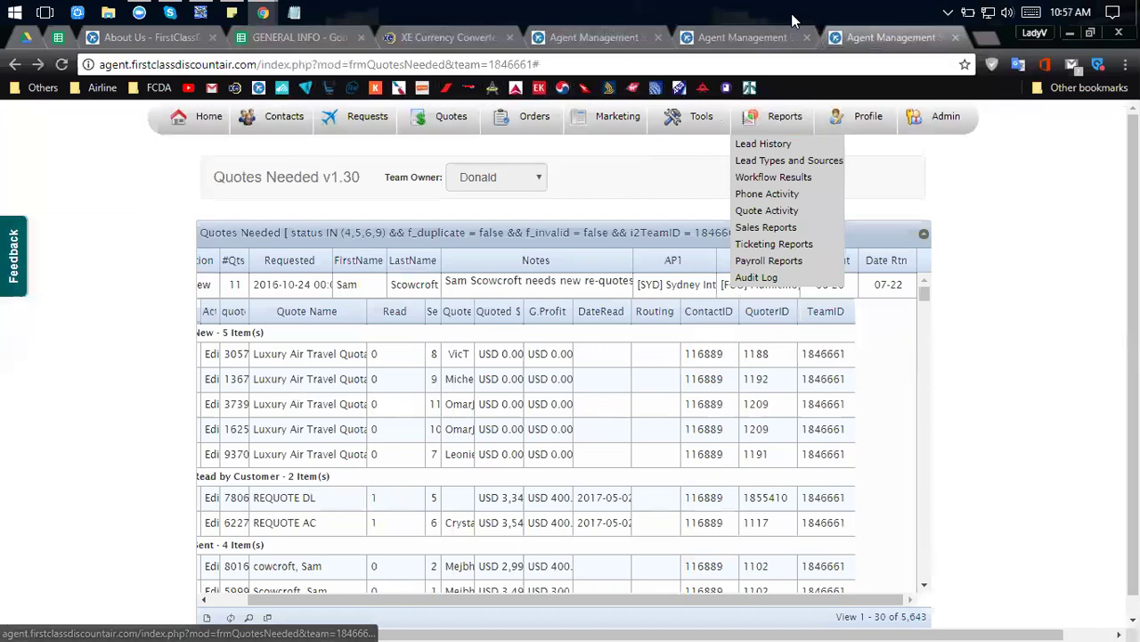
{"action": "mouse_move", "coordinate": [785, 118]}
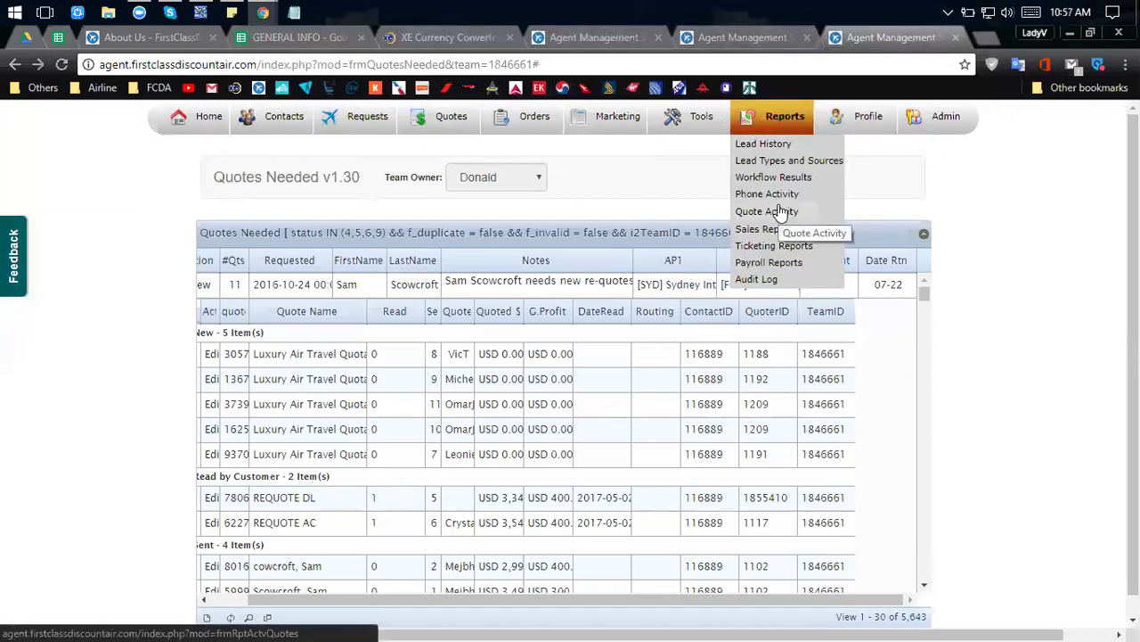
{"action": "left_click", "coordinate": [779, 211]}
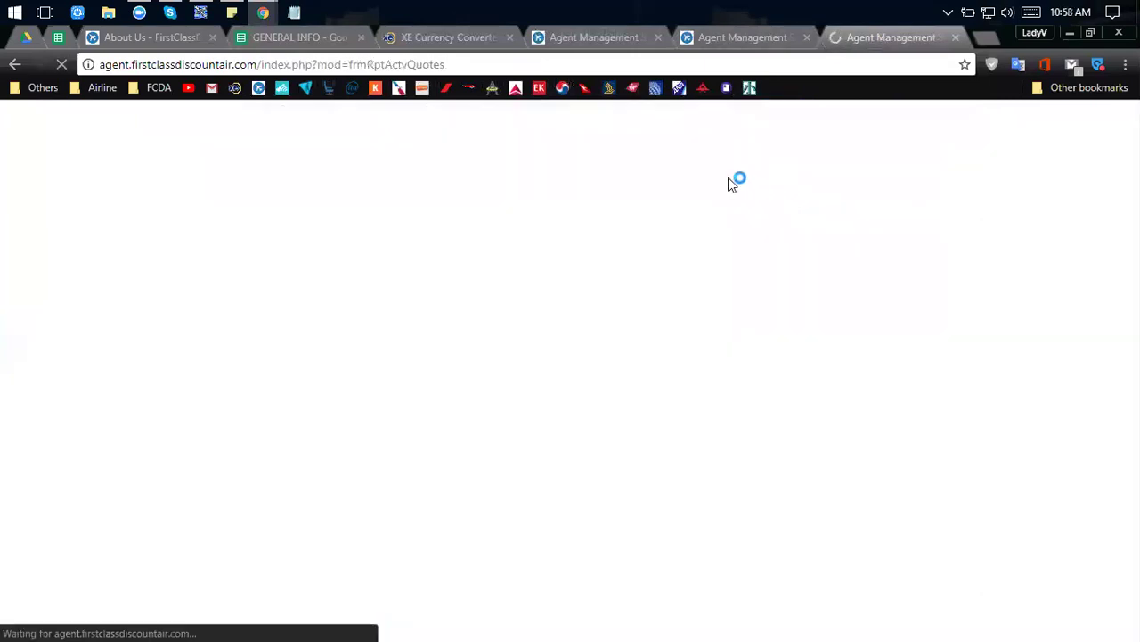
{"action": "left_click", "coordinate": [575, 169]}
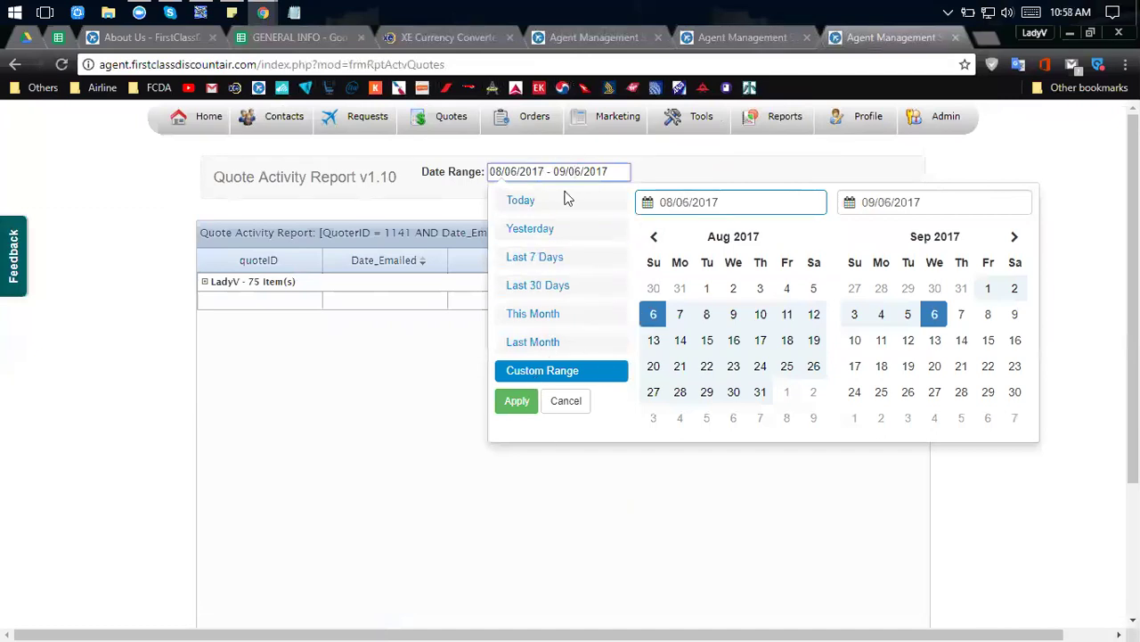
{"action": "left_click", "coordinate": [170, 13]}
Reposition the Skype window and accept both pending contact requests.
{"action": "left_click_drag", "start_coordinate": [300, 158], "coordinate": [368, 111]}
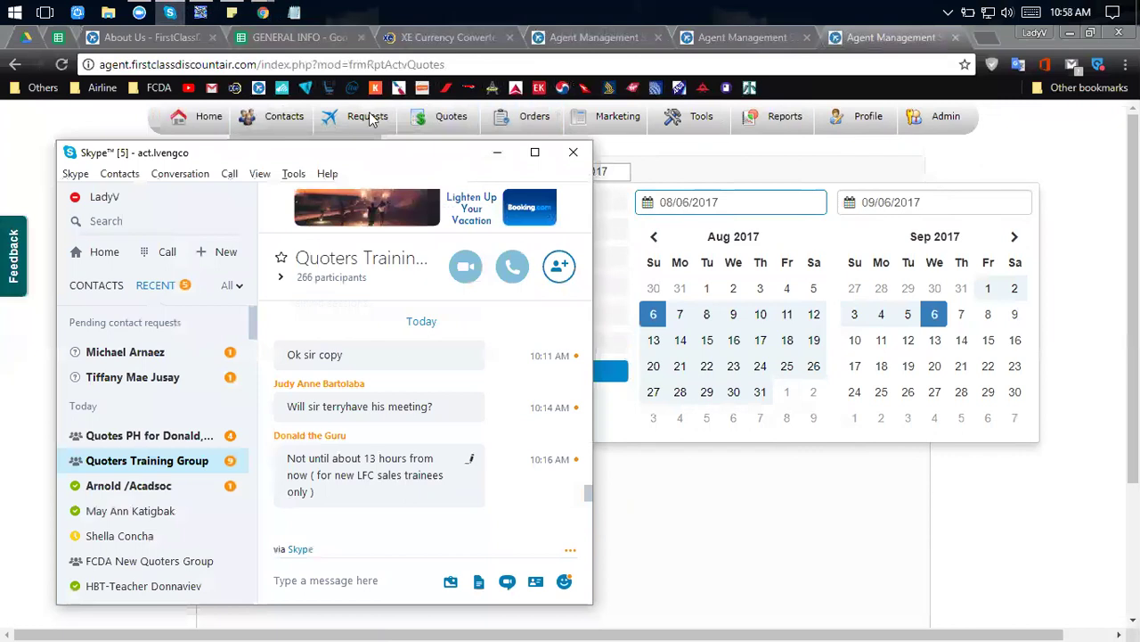
{"action": "left_click", "coordinate": [227, 330]}
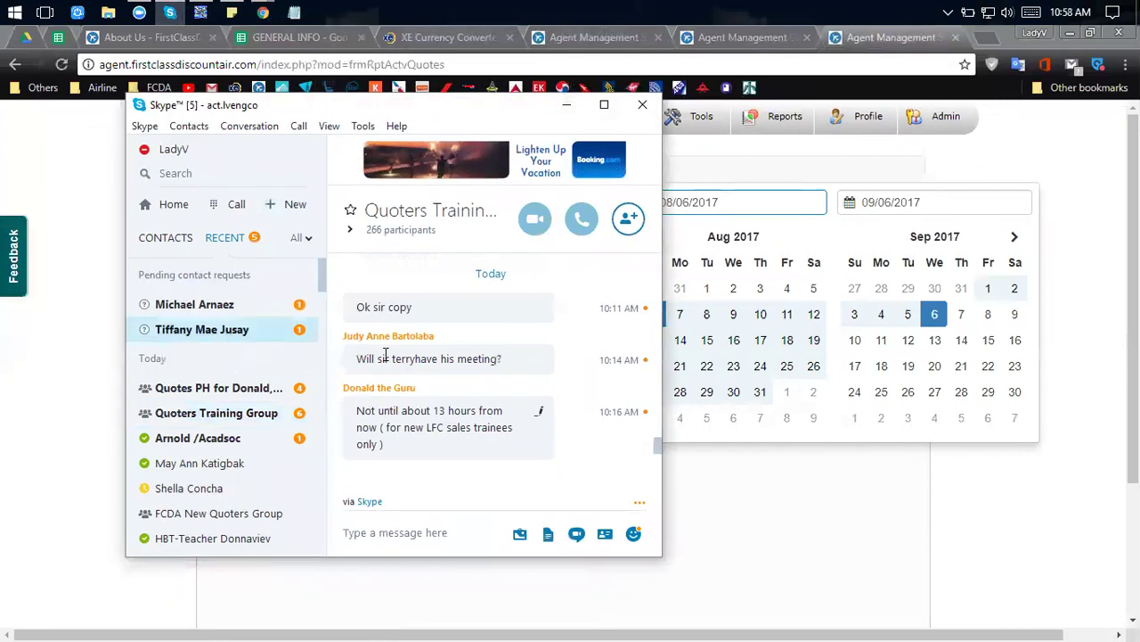
{"action": "left_click", "coordinate": [445, 439]}
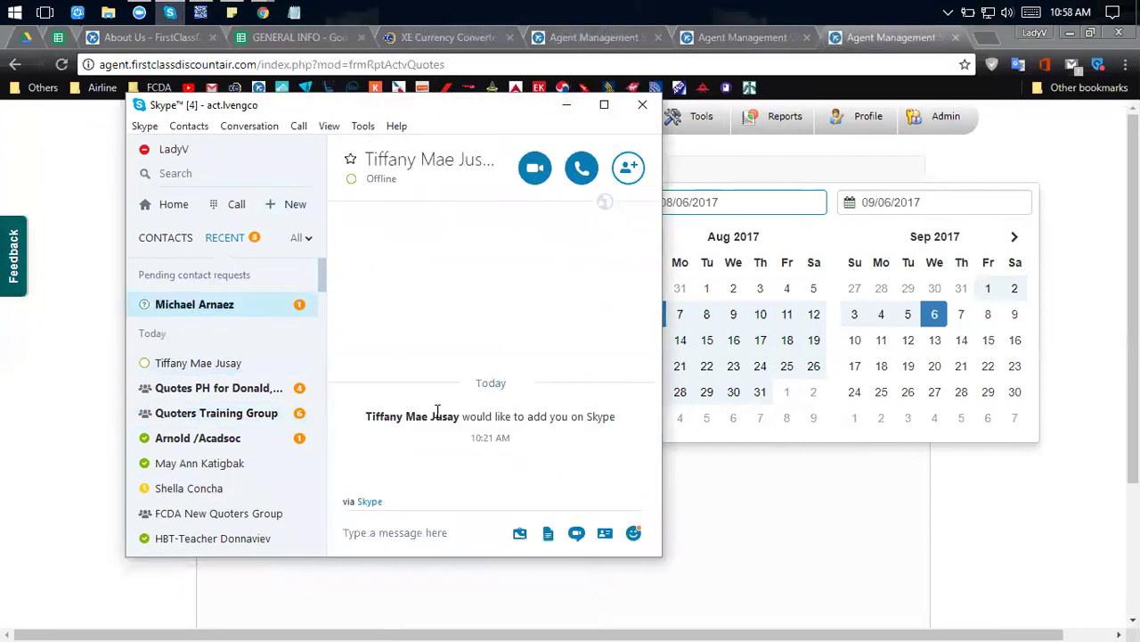
{"action": "left_click", "coordinate": [451, 437]}
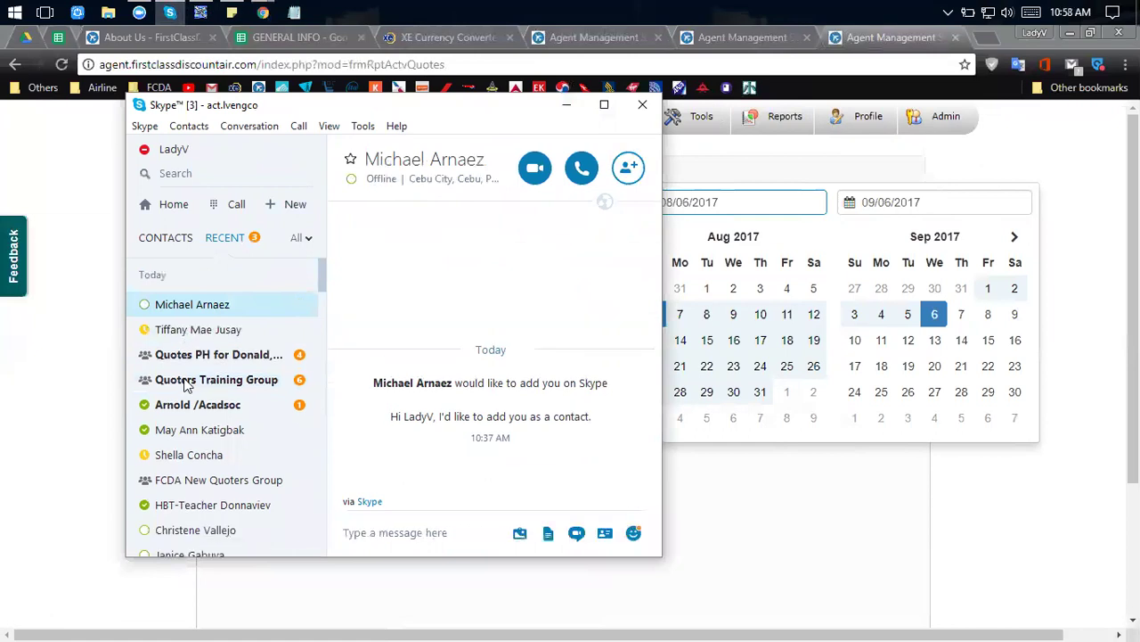
Add one newly accepted contact to the Quoters Training Group, now 267 participants.
{"action": "left_click", "coordinate": [218, 378]}
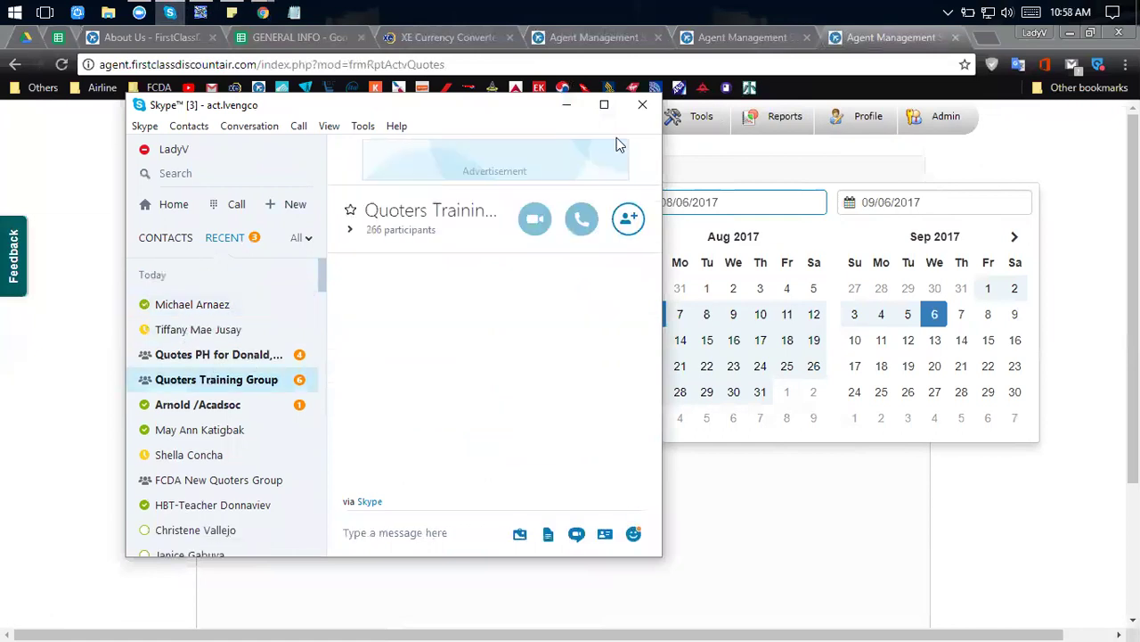
{"action": "left_click", "coordinate": [628, 218]}
{"action": "type", "text": "mich"}
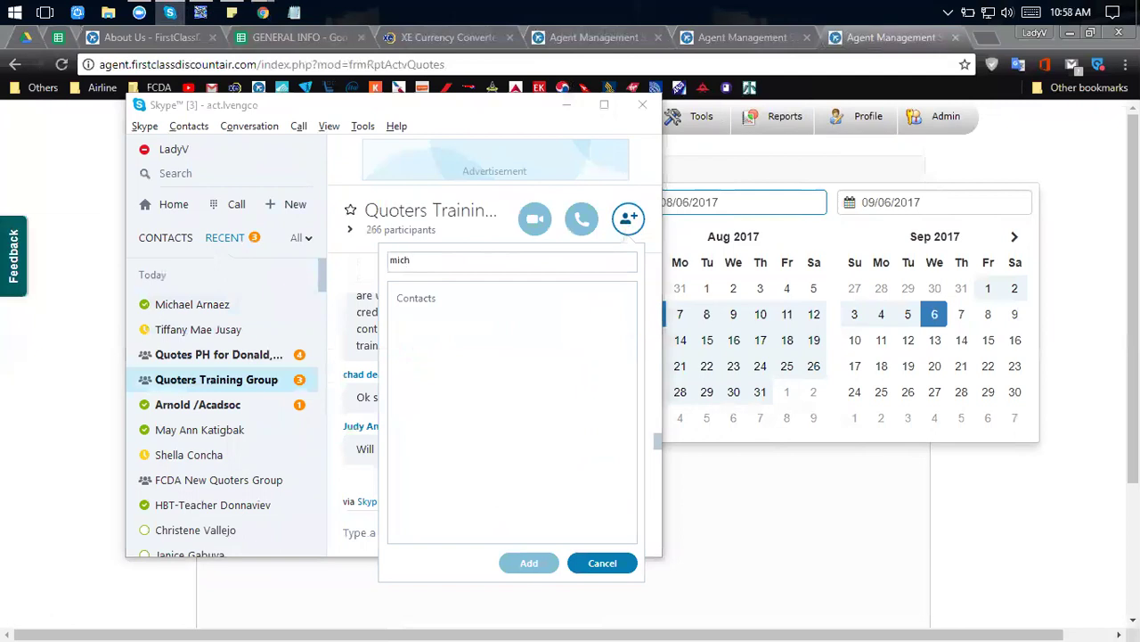
{"action": "key", "text": "BackSpace"}
{"action": "key", "text": "BackSpace"}
{"action": "key", "text": "BackSpace"}
{"action": "key", "text": "BackSpace"}
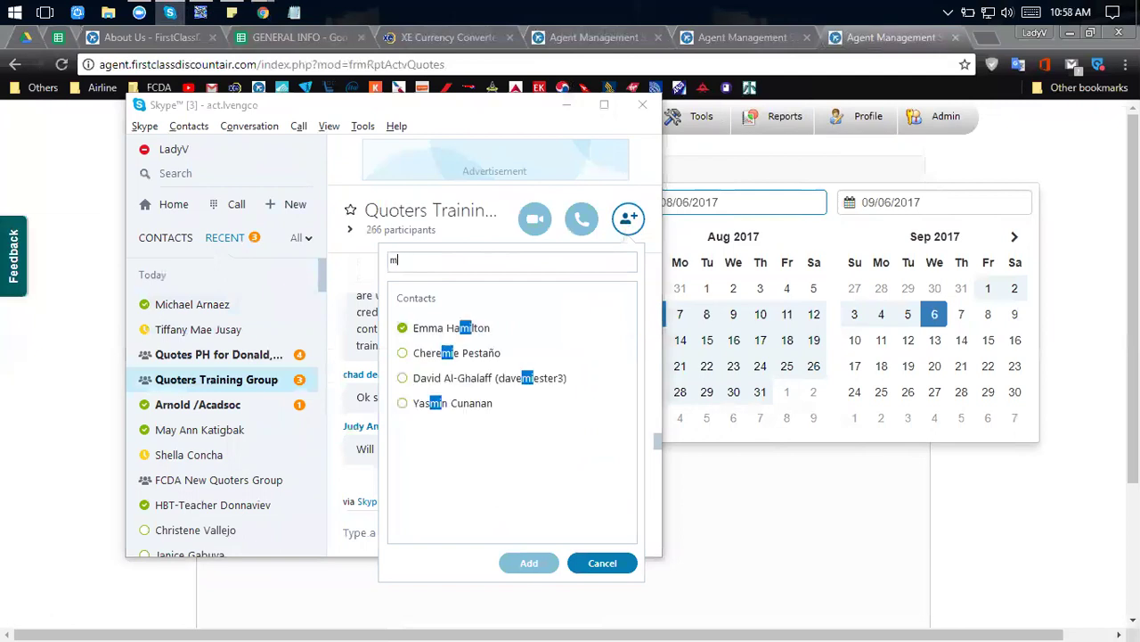
{"action": "type", "text": "tif"}
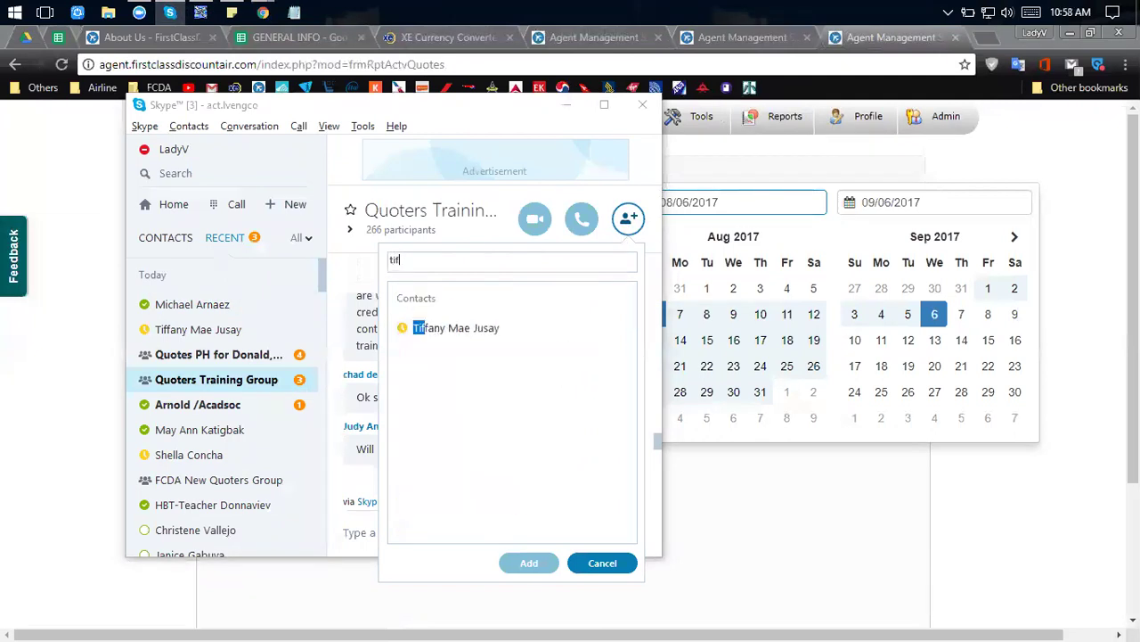
{"action": "left_click", "coordinate": [458, 328]}
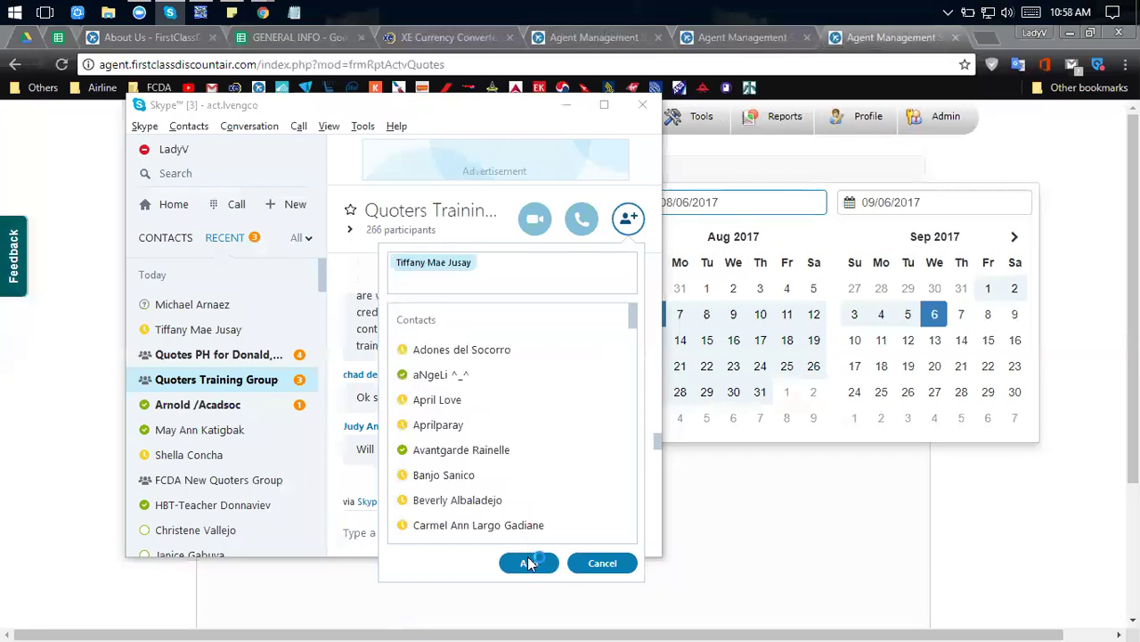
{"action": "left_click", "coordinate": [524, 565]}
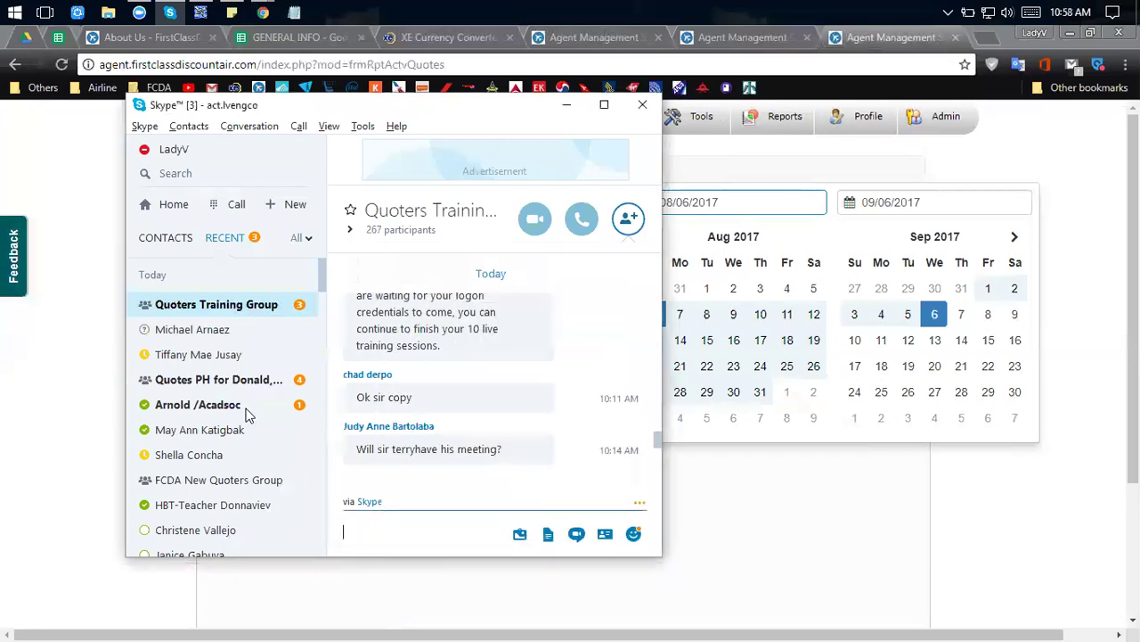
Check the other new contact's chat, try another group addition, then open the Quotes PH chat.
{"action": "left_click", "coordinate": [239, 332]}
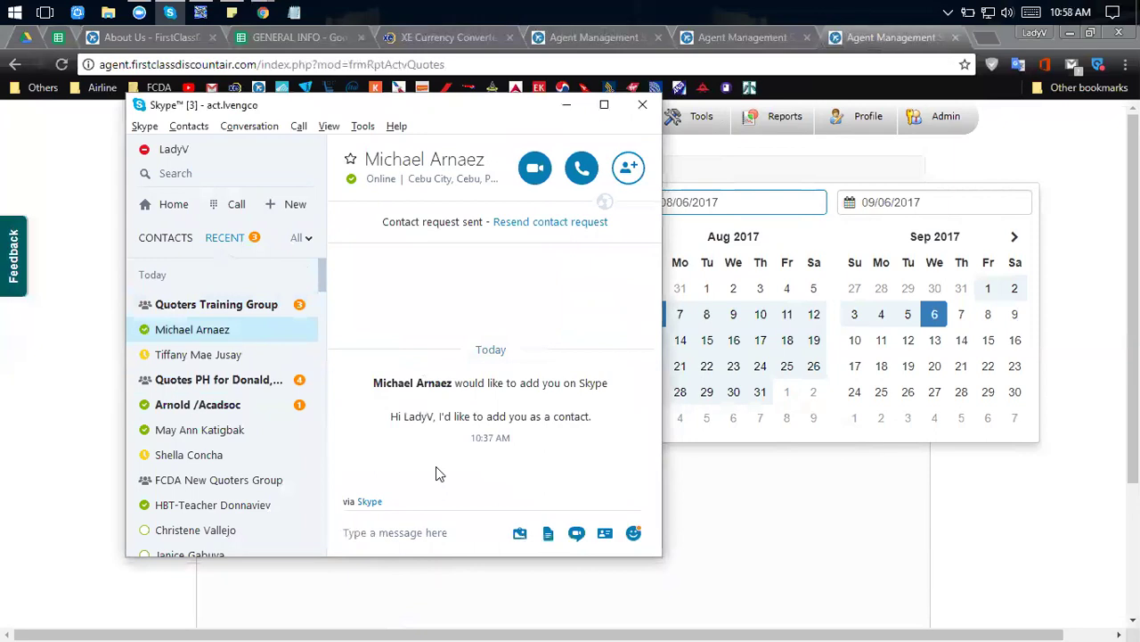
{"action": "left_click", "coordinate": [211, 307]}
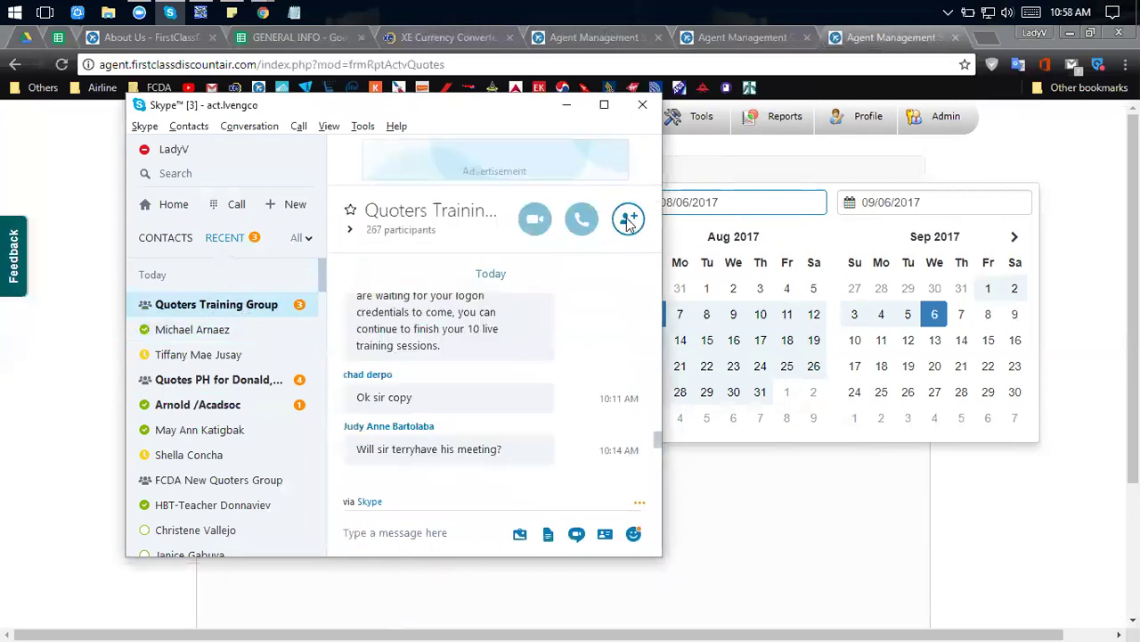
{"action": "left_click", "coordinate": [628, 219]}
{"action": "type", "text": "mic"}
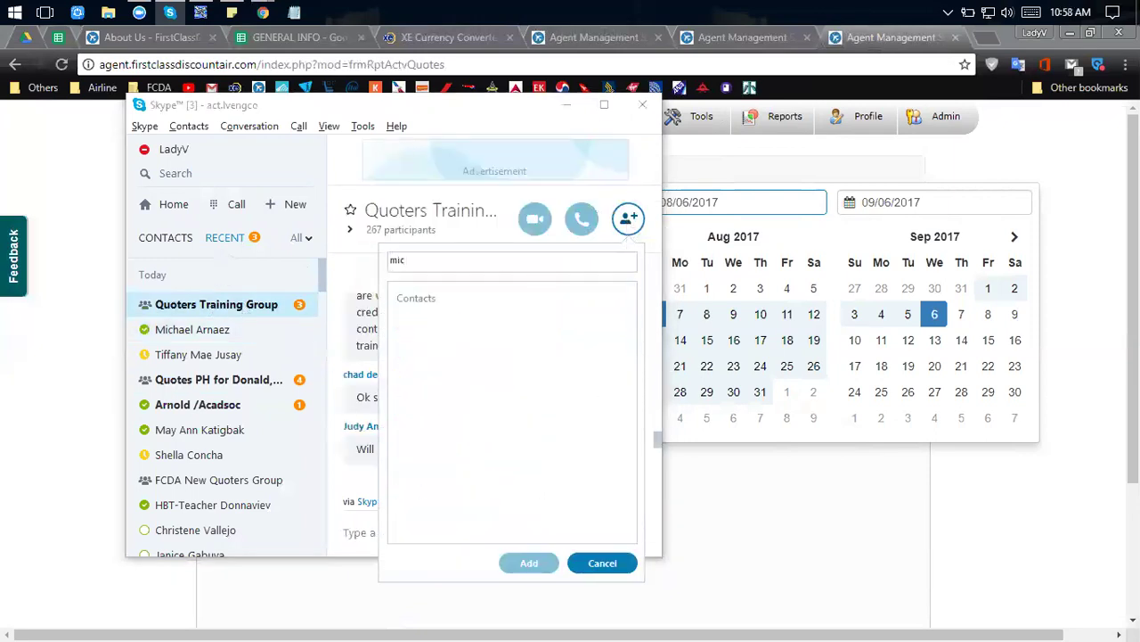
{"action": "key", "text": "BackSpace"}
{"action": "key", "text": "BackSpace"}
{"action": "key", "text": "BackSpace"}
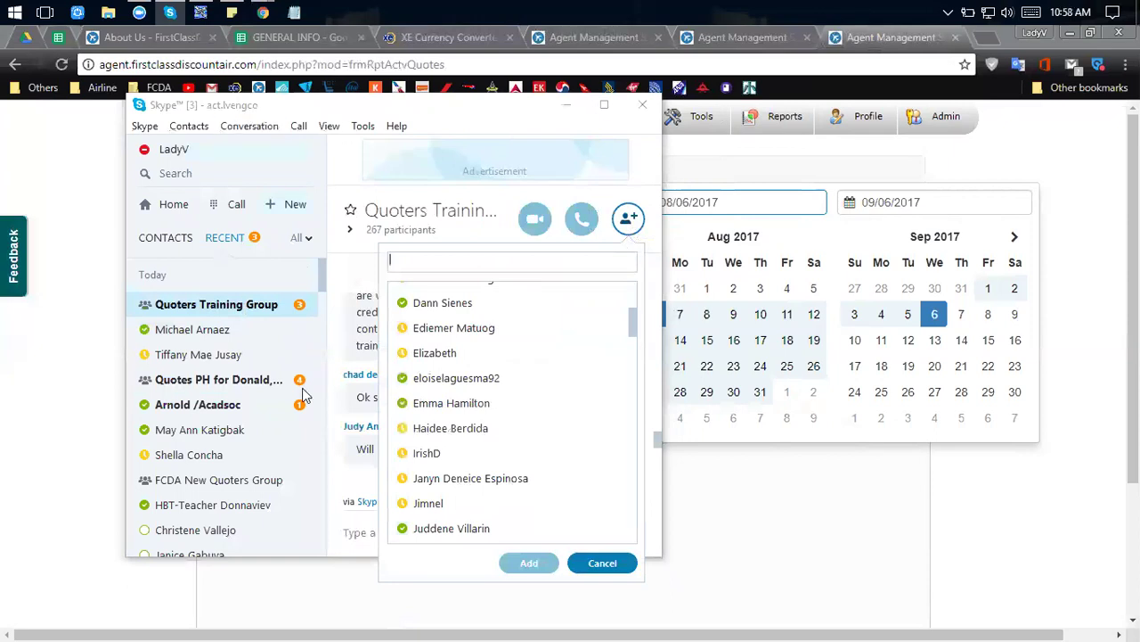
{"action": "left_click", "coordinate": [222, 385]}
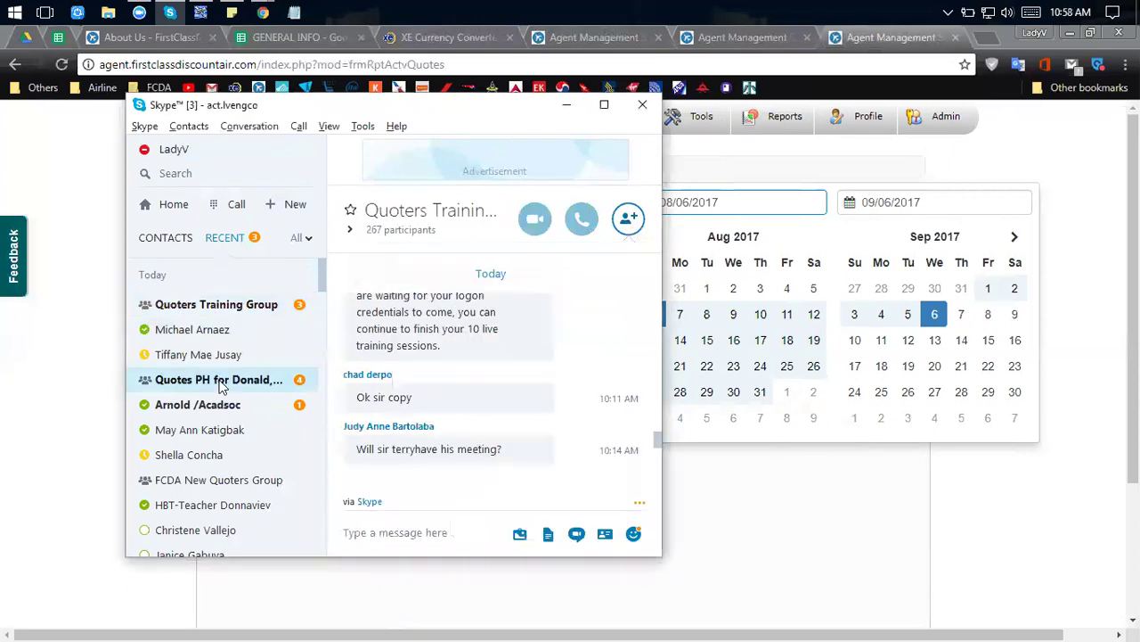
{"action": "scroll", "coordinate": [512, 397], "scroll_direction": "up", "scroll_amount": 5}
{"action": "scroll", "coordinate": [528, 402], "scroll_direction": "up", "scroll_amount": 5}
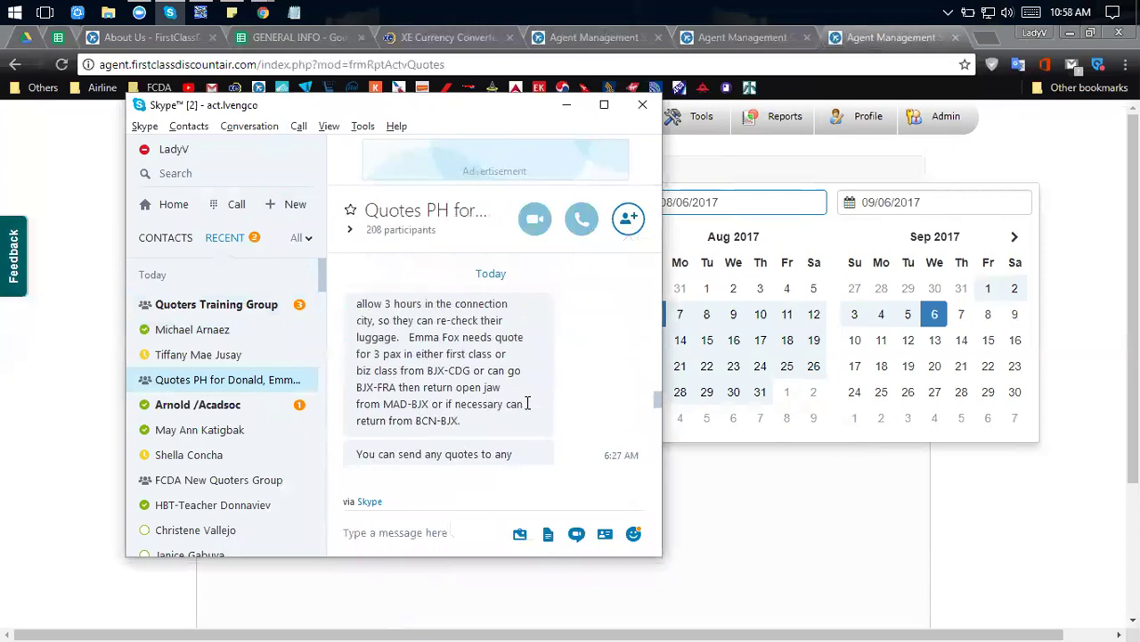
Search the Quotes PH chat history for 'aug' and scroll through the matches.
{"action": "key", "text": "ctrl+f"}
{"action": "type", "text": "aug"}
{"action": "key", "text": "Return"}
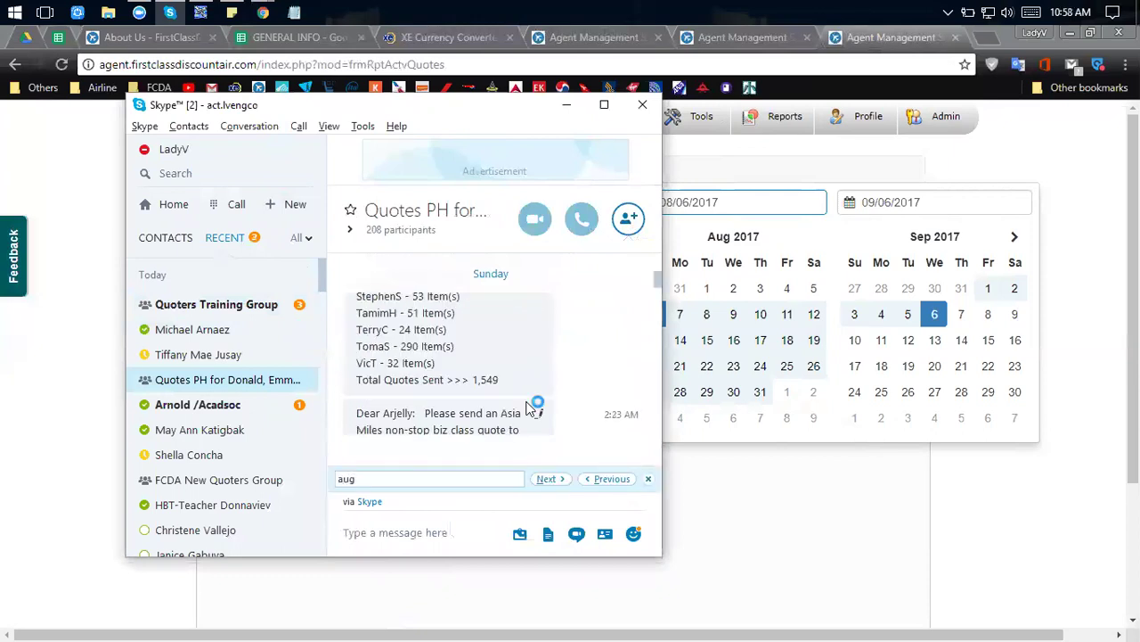
{"action": "scroll", "coordinate": [535, 392], "scroll_direction": "up", "scroll_amount": 4}
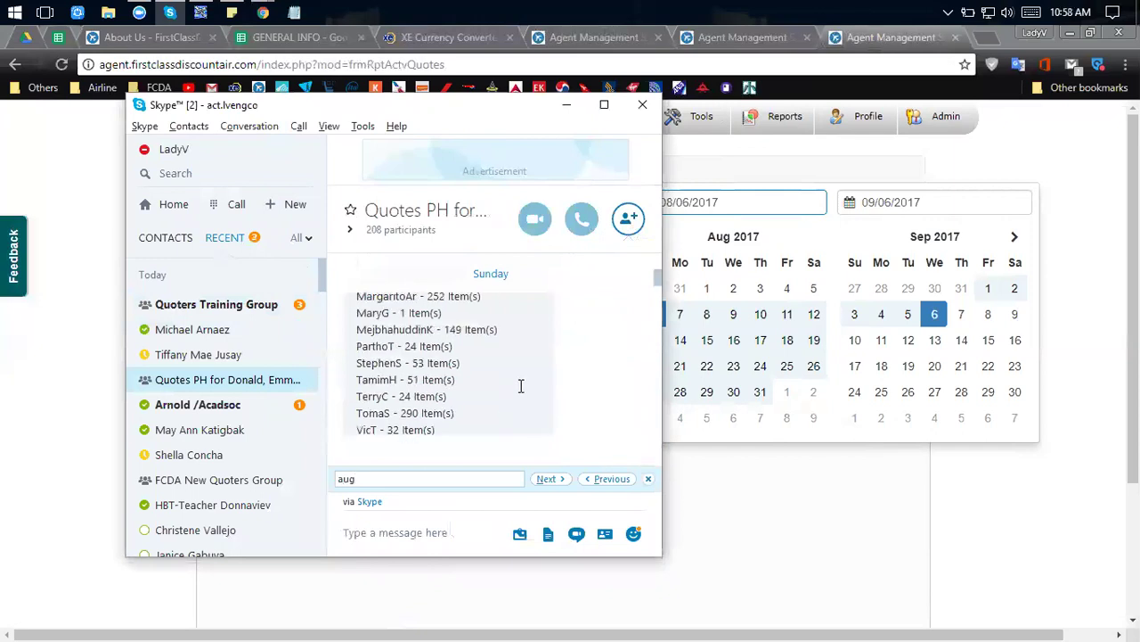
{"action": "scroll", "coordinate": [559, 384], "scroll_direction": "up", "scroll_amount": 5}
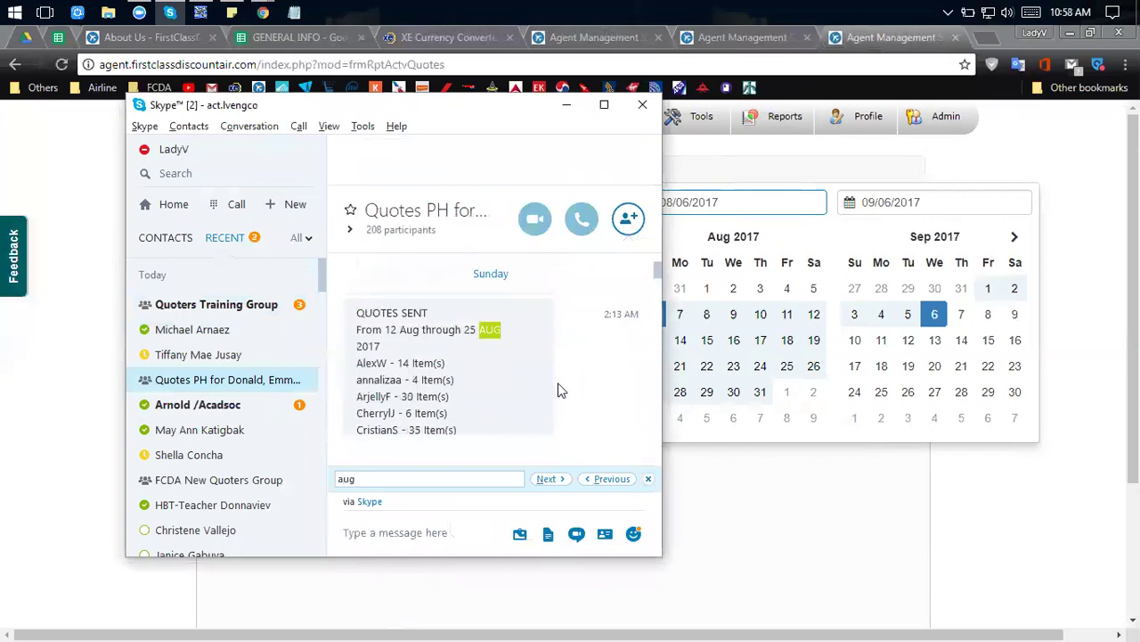
{"action": "left_click", "coordinate": [792, 368]}
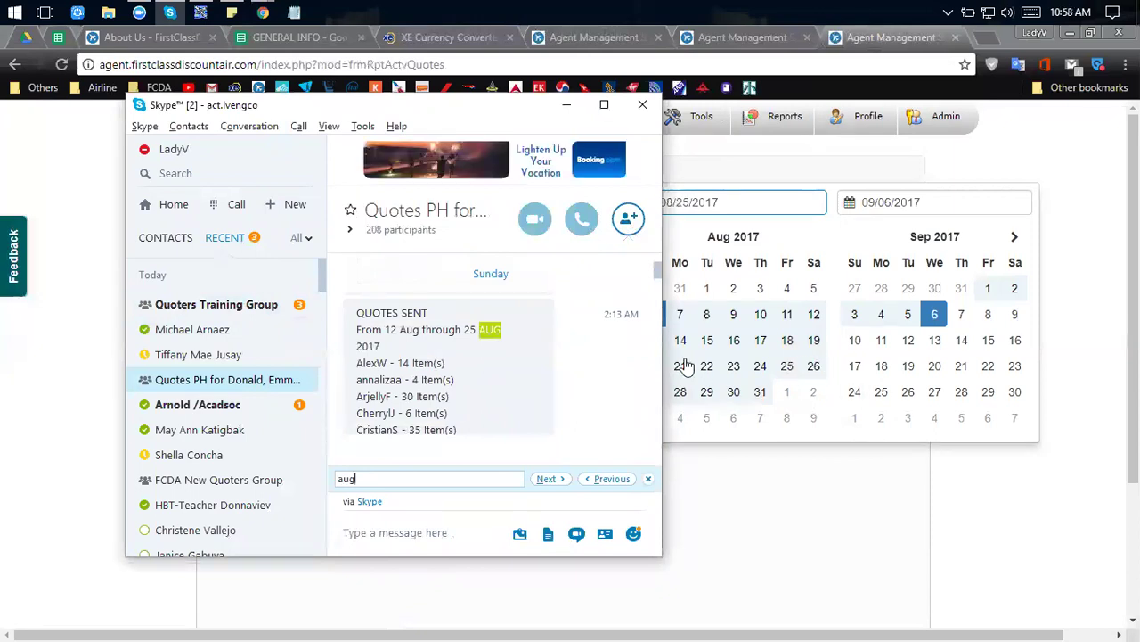
{"action": "scroll", "coordinate": [496, 345], "scroll_direction": "down", "scroll_amount": 3}
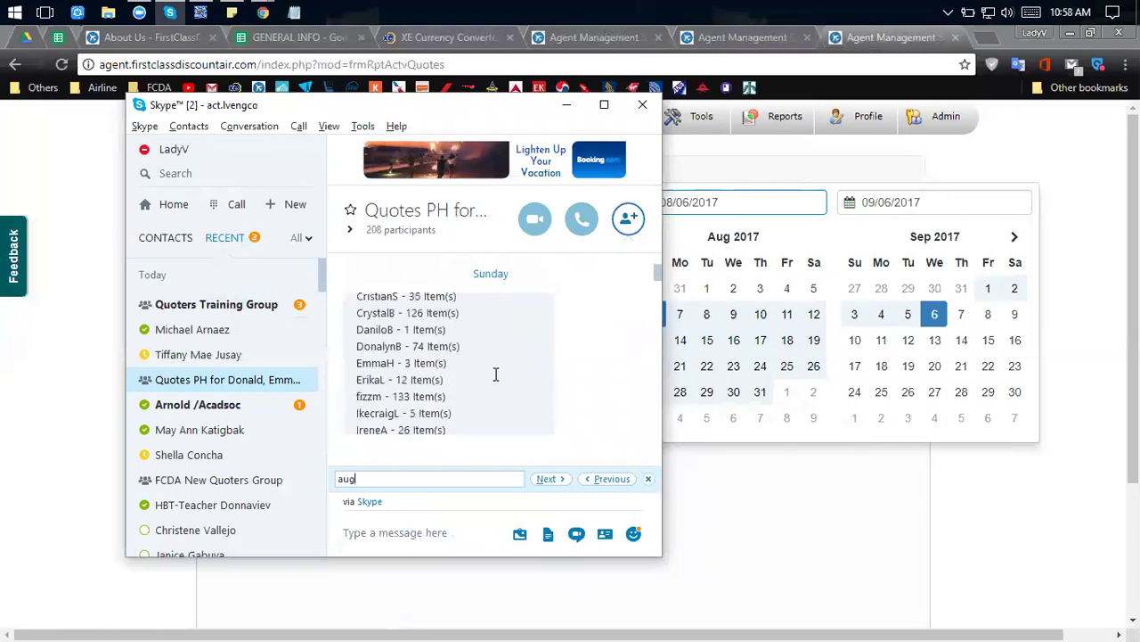
Close the search, highlight the 1,549 quotes-sent total and the 38-item count, then minimise Skype.
{"action": "left_click", "coordinate": [651, 478]}
{"action": "scroll", "coordinate": [501, 410], "scroll_direction": "down", "scroll_amount": 5}
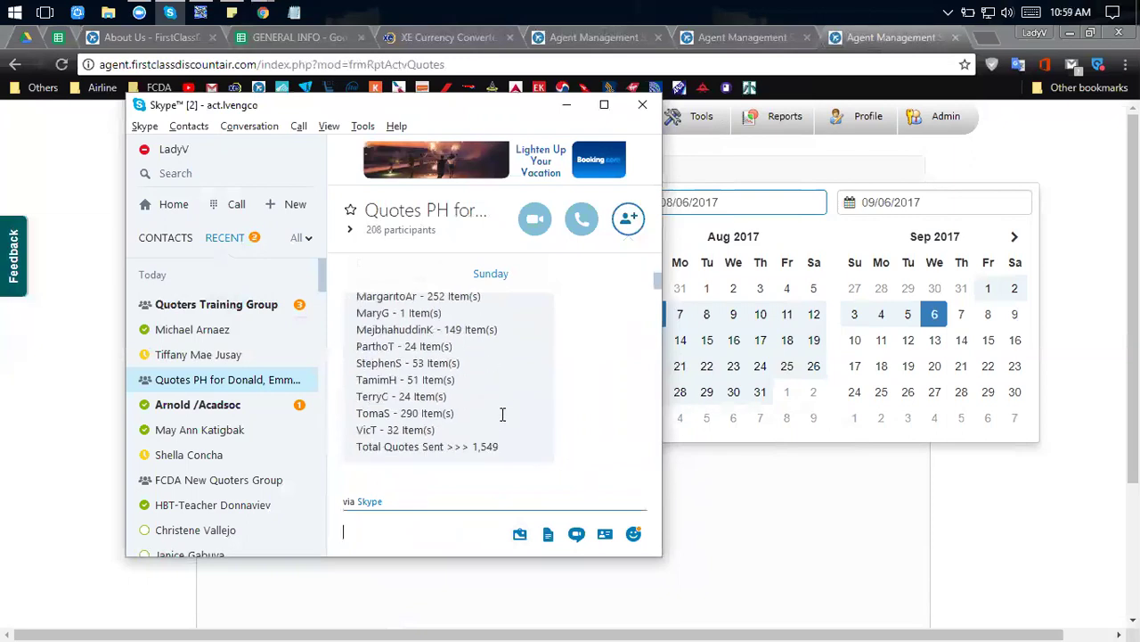
{"action": "left_click_drag", "start_coordinate": [510, 444], "coordinate": [471, 440]}
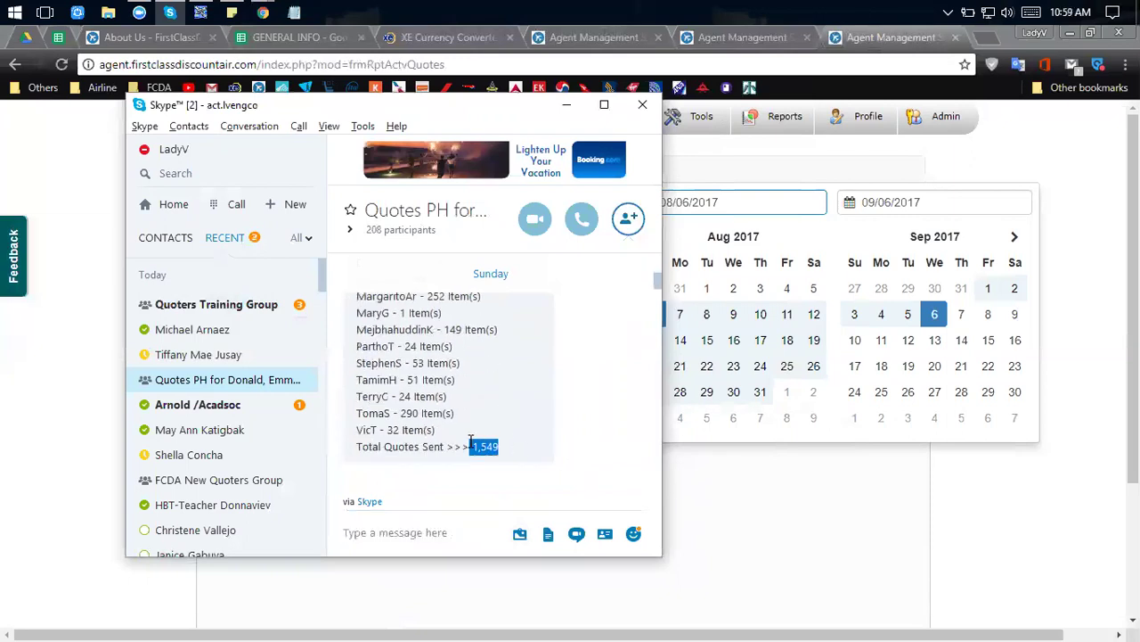
{"action": "scroll", "coordinate": [470, 441], "scroll_direction": "up", "scroll_amount": 2}
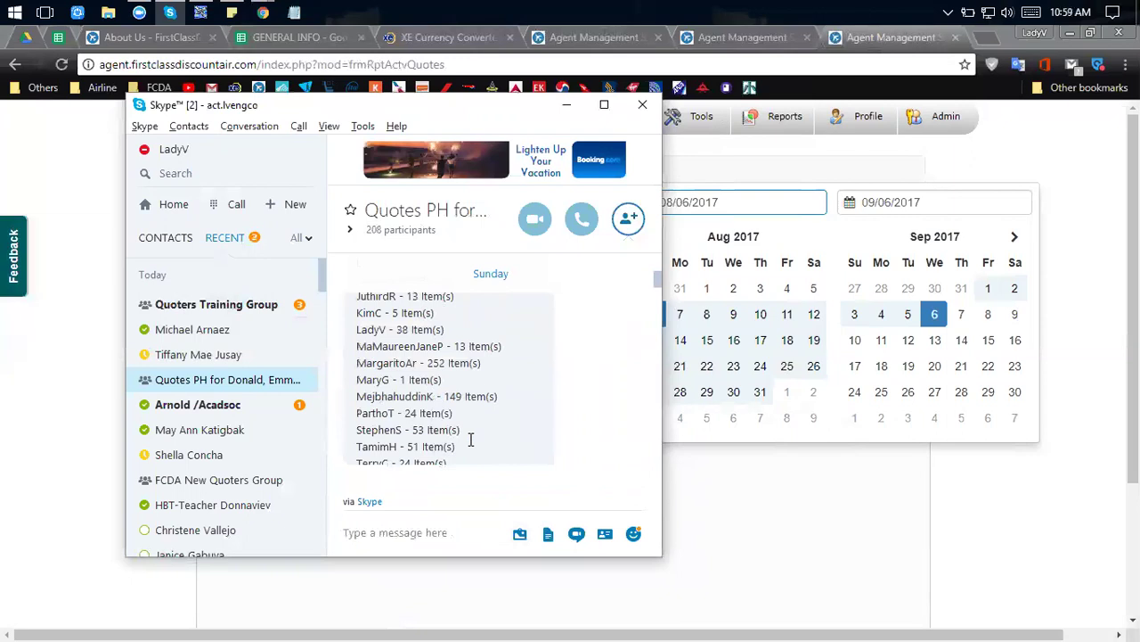
{"action": "scroll", "coordinate": [471, 440], "scroll_direction": "up", "scroll_amount": 9}
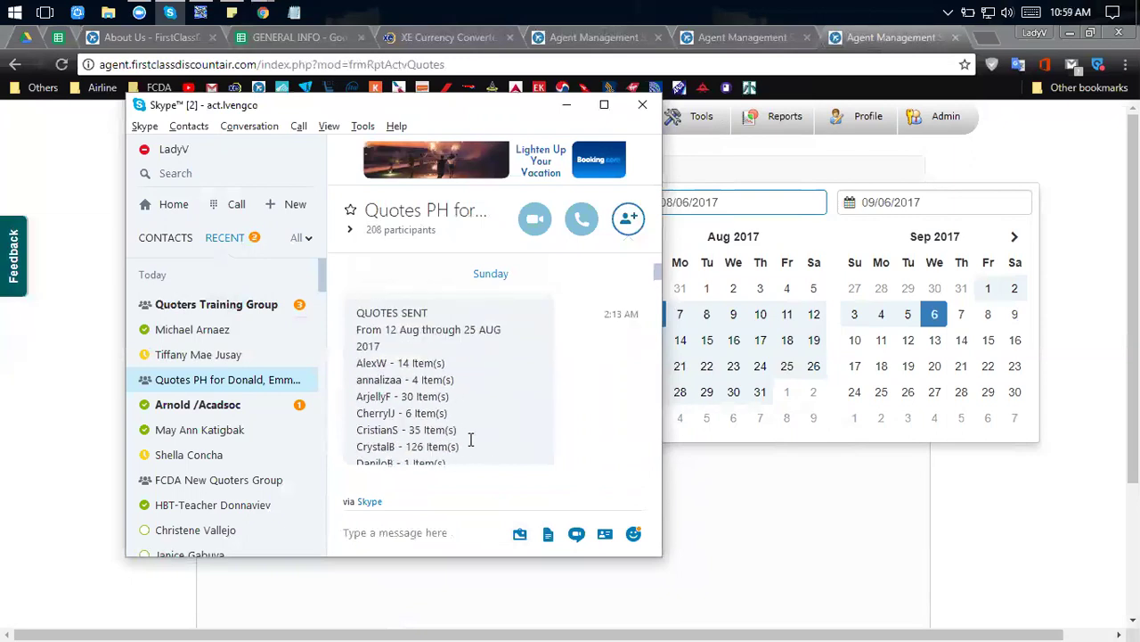
{"action": "scroll", "coordinate": [470, 440], "scroll_direction": "up", "scroll_amount": 1}
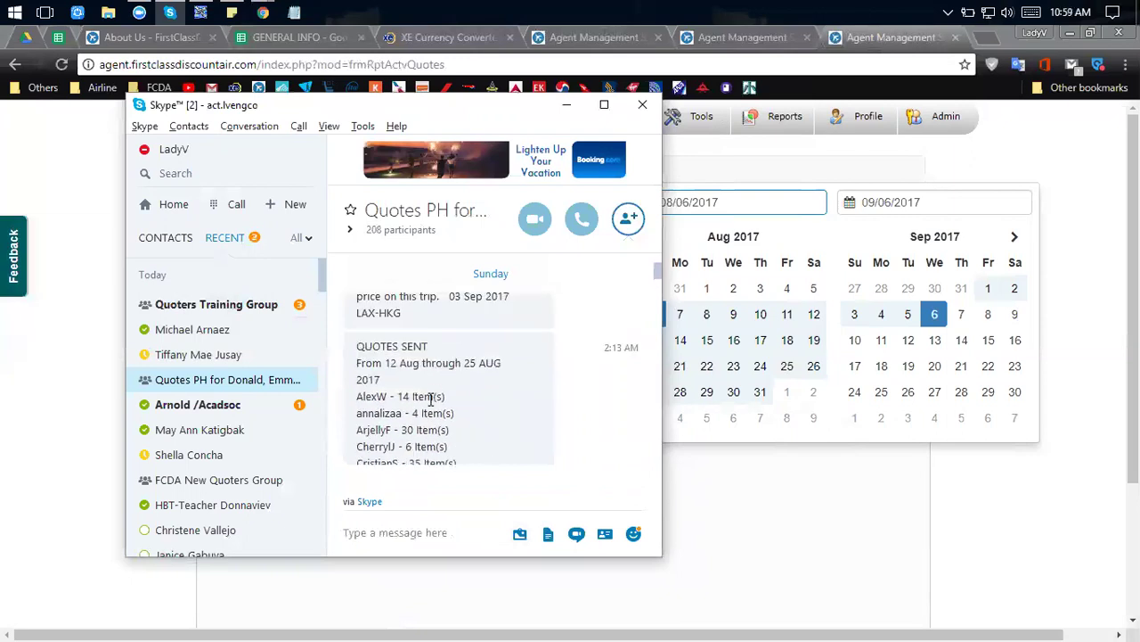
{"action": "scroll", "coordinate": [430, 400], "scroll_direction": "down", "scroll_amount": 5}
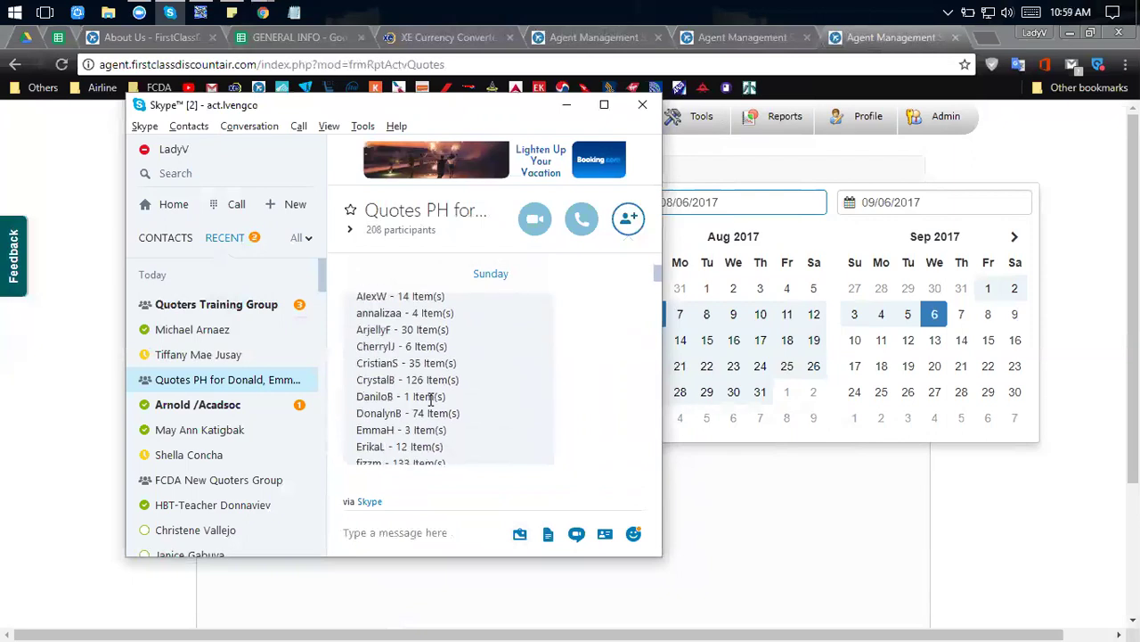
{"action": "scroll", "coordinate": [431, 401], "scroll_direction": "down", "scroll_amount": 7}
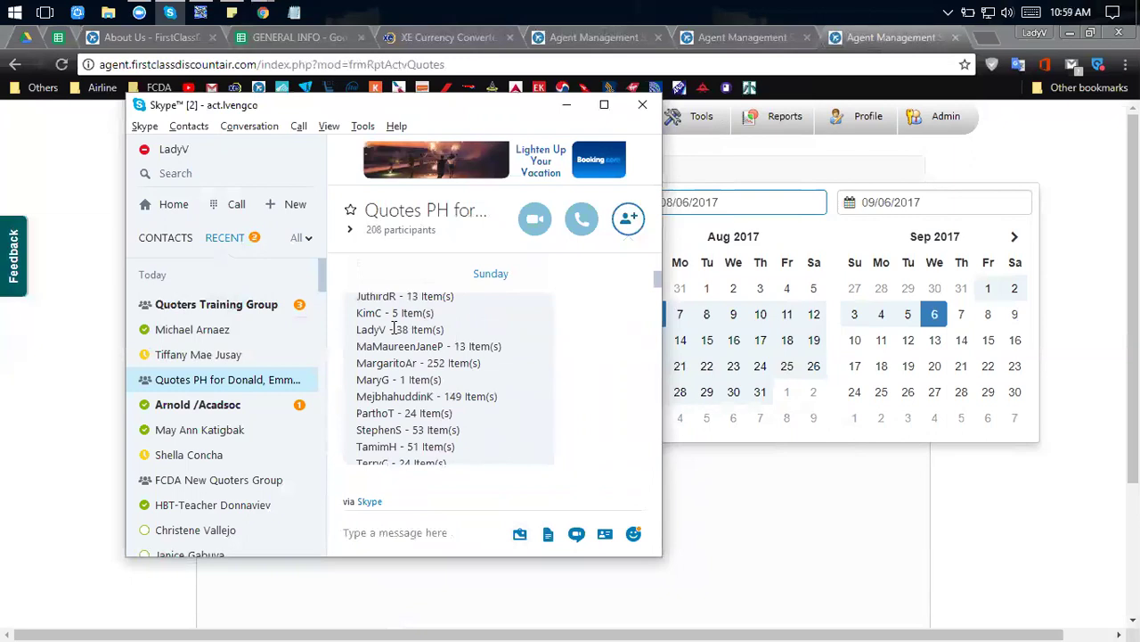
{"action": "left_click_drag", "start_coordinate": [398, 328], "coordinate": [424, 330]}
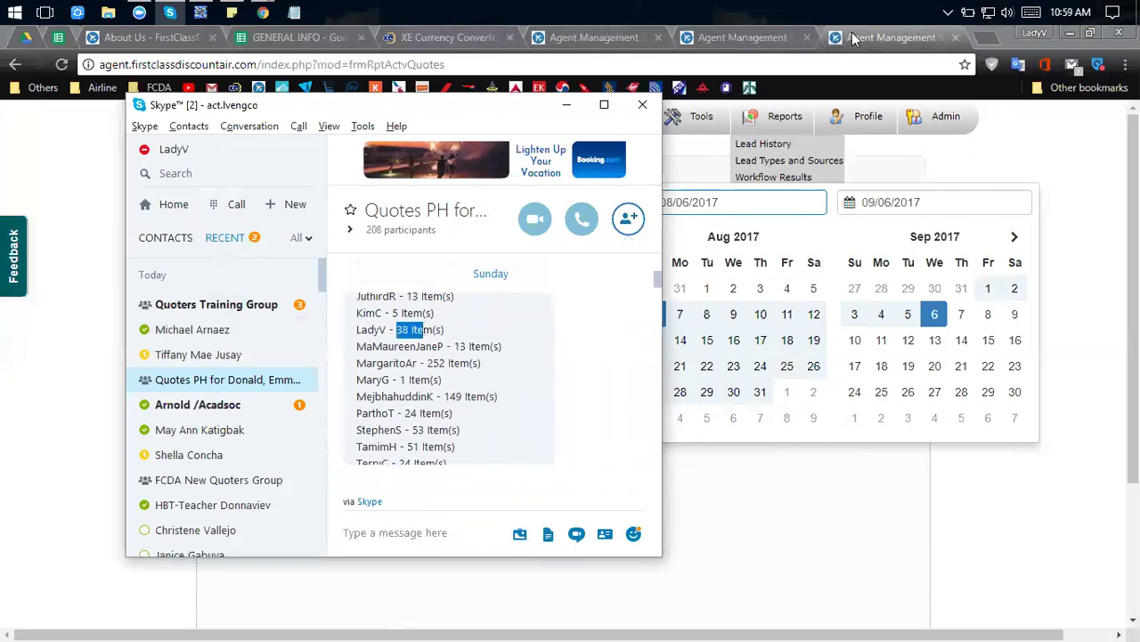
{"action": "left_click", "coordinate": [567, 108]}
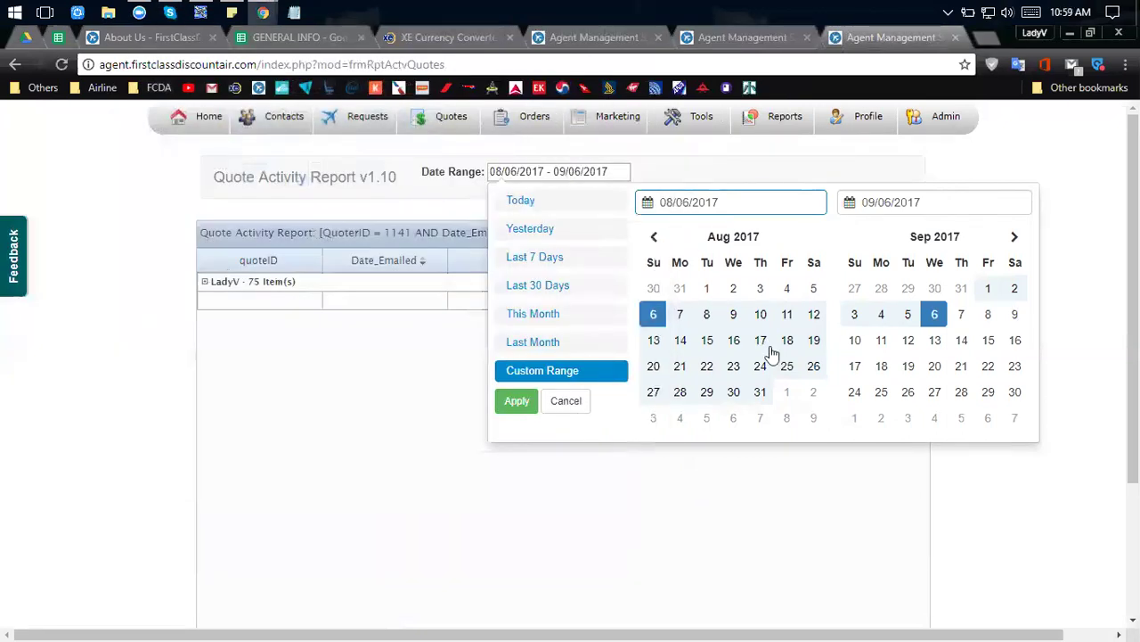
Run the Quote Activity Report for 08/12–08/25/2017, then switch it to Yesterday (09/06/2017).
{"action": "left_click", "coordinate": [815, 319]}
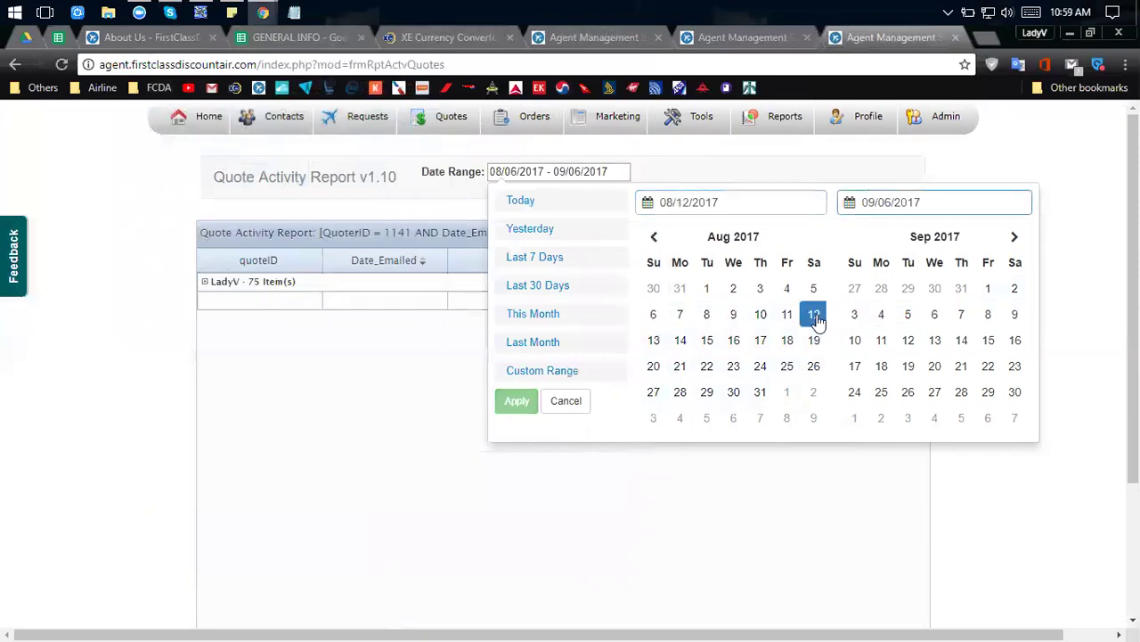
{"action": "left_click", "coordinate": [789, 367]}
{"action": "left_click", "coordinate": [515, 408]}
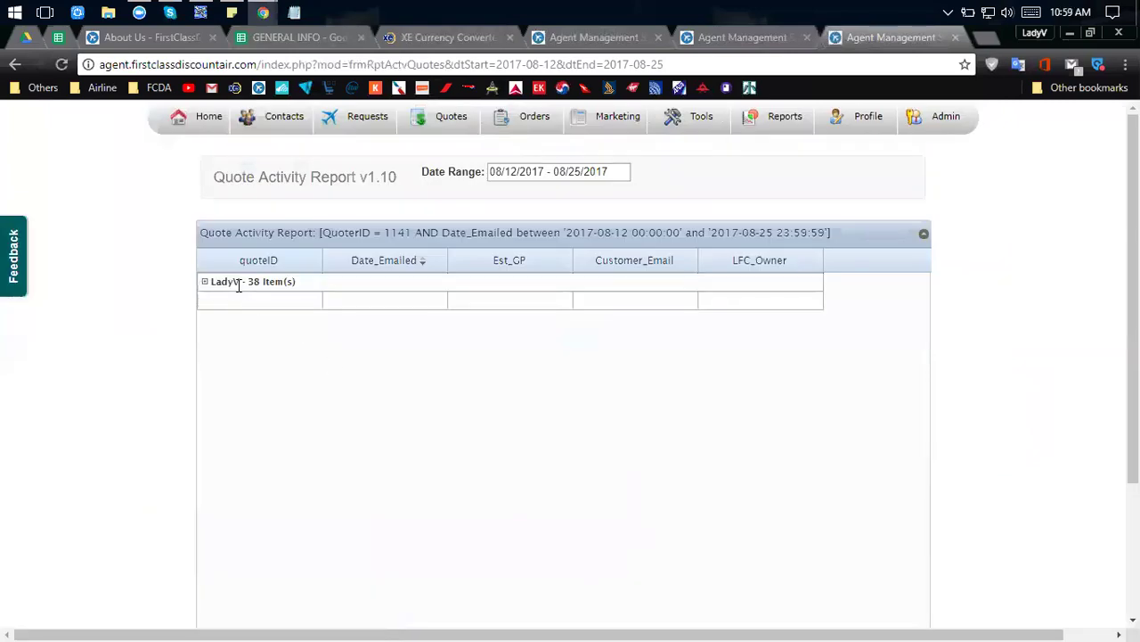
{"action": "left_click", "coordinate": [567, 171]}
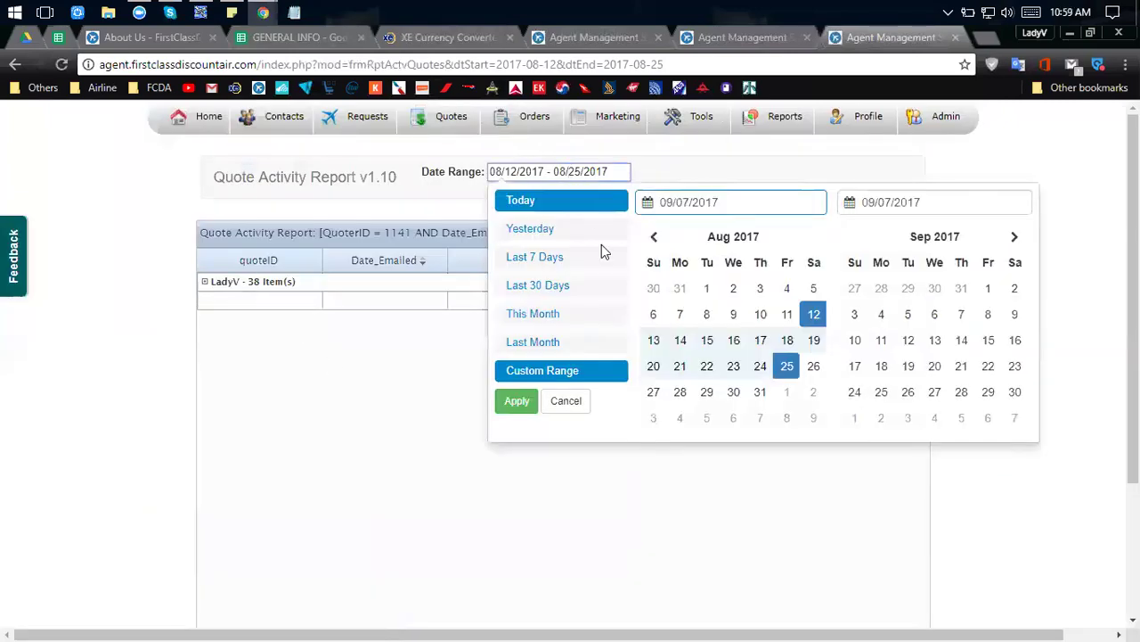
{"action": "left_click", "coordinate": [550, 229]}
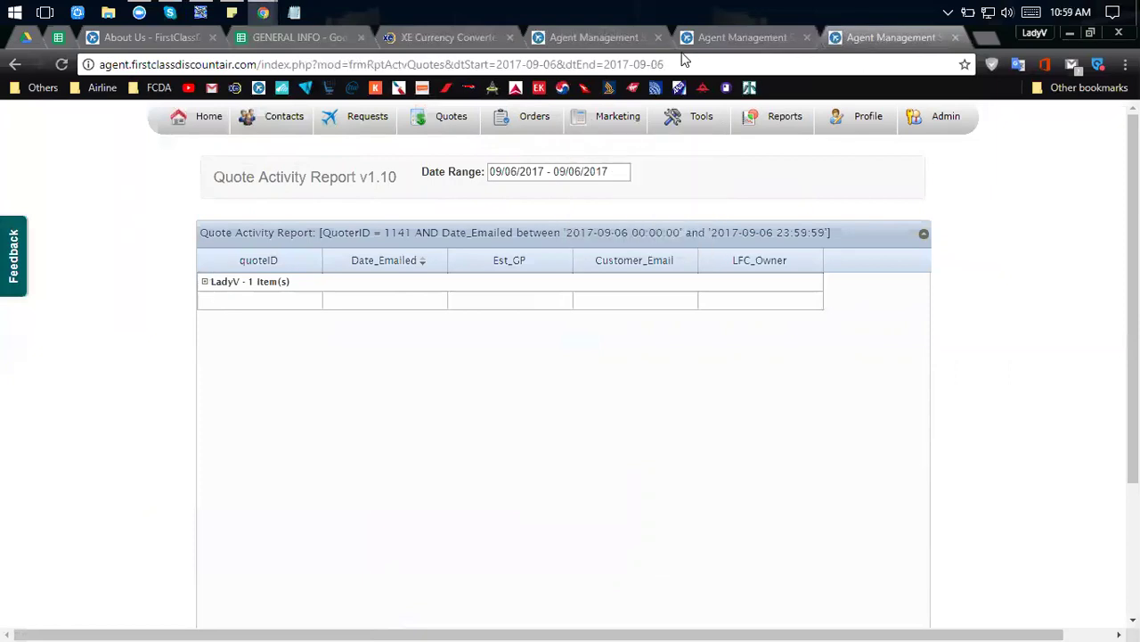
Glance at the open quote edit page, return to the report, then go back to the Flight Researcher slides.
{"action": "left_click", "coordinate": [707, 39]}
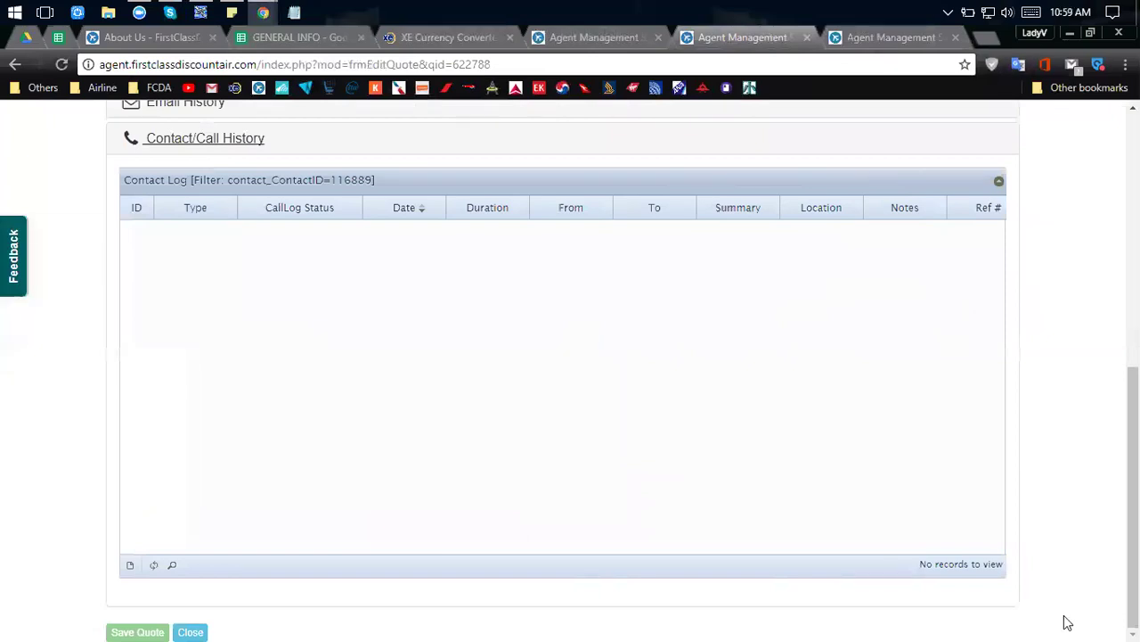
{"action": "scroll", "coordinate": [929, 372], "scroll_direction": "up", "scroll_amount": 3}
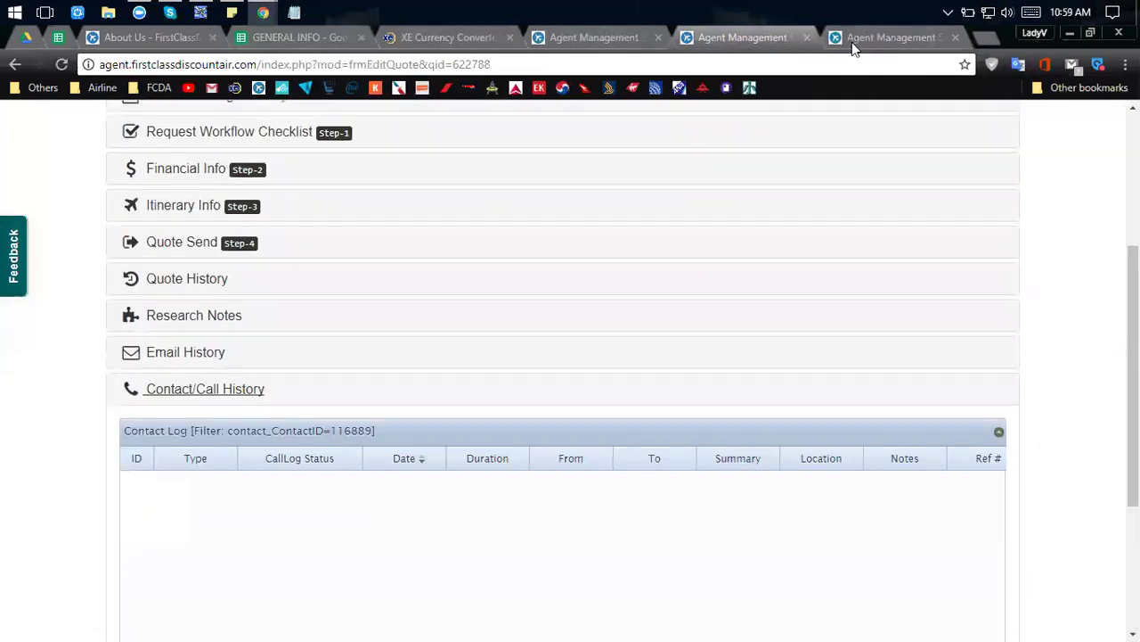
{"action": "left_click", "coordinate": [852, 42]}
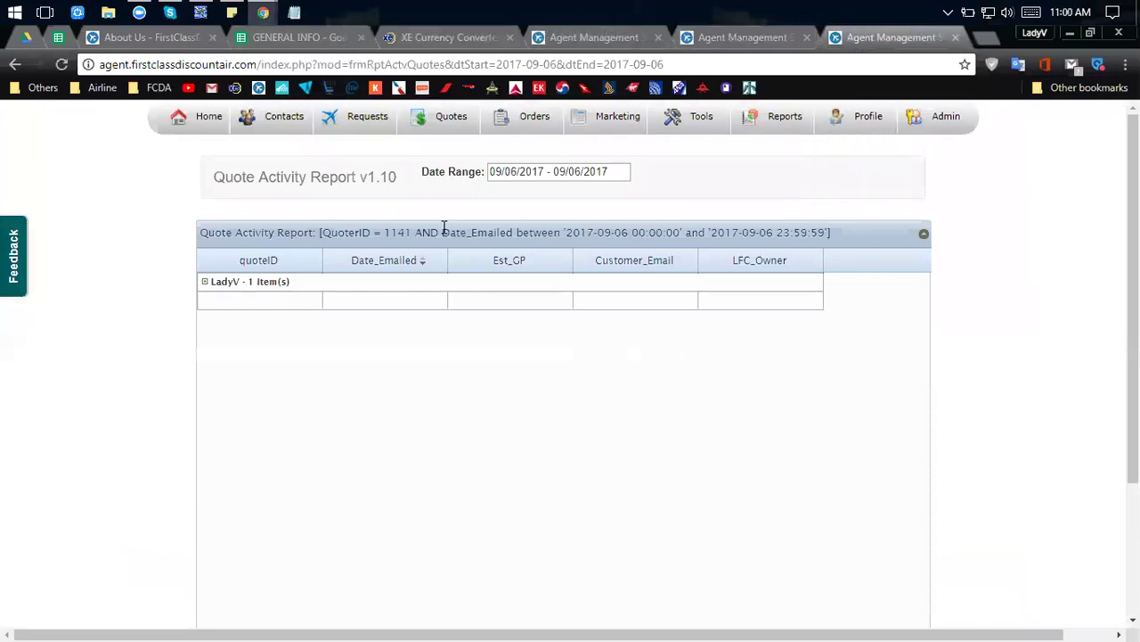
{"action": "left_click", "coordinate": [23, 37]}
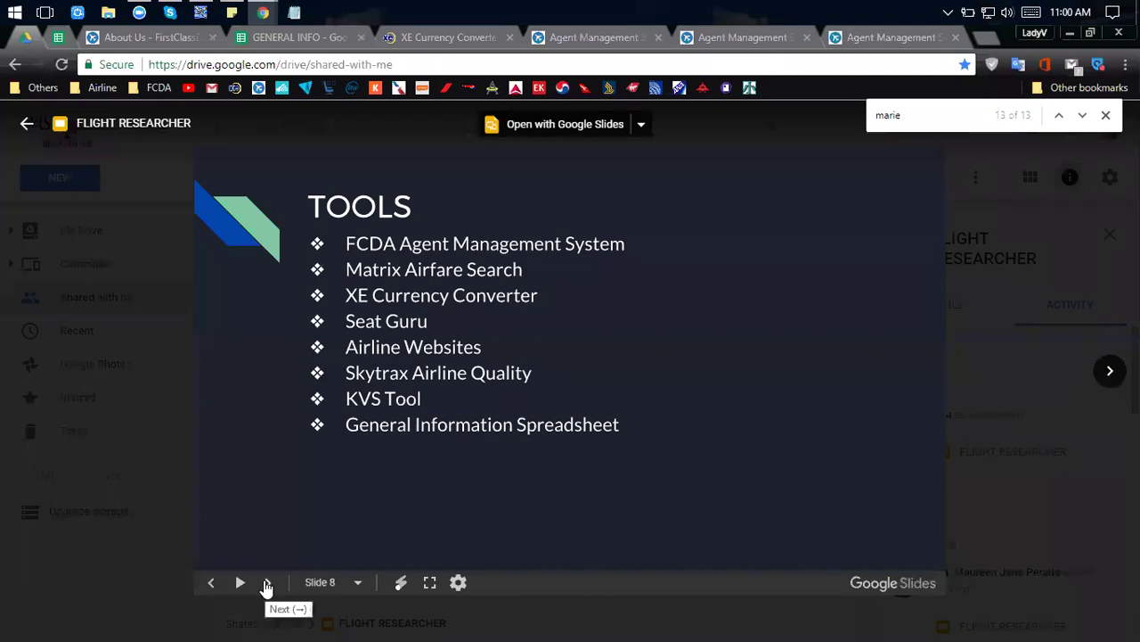
Switch to the airline browser window, leave the SYD–SIN results, and reload the Matrix home page.
{"action": "key", "text": "alt+Tab"}
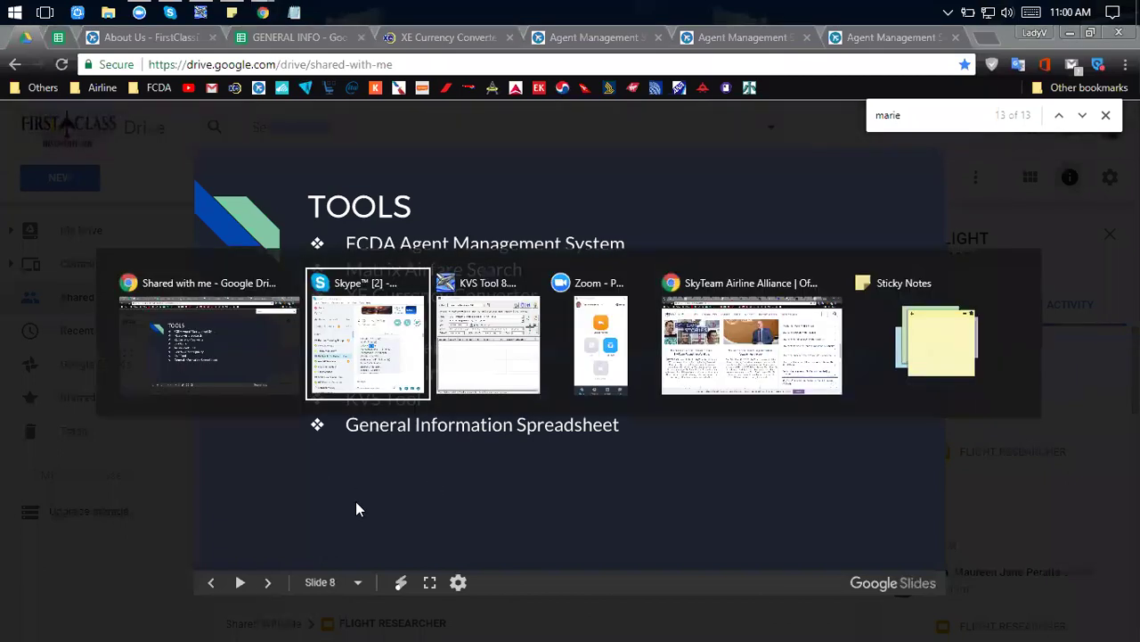
{"action": "key", "text": "alt+Tab"}
{"action": "key", "text": "alt+Tab"}
{"action": "key", "text": "alt+Tab"}
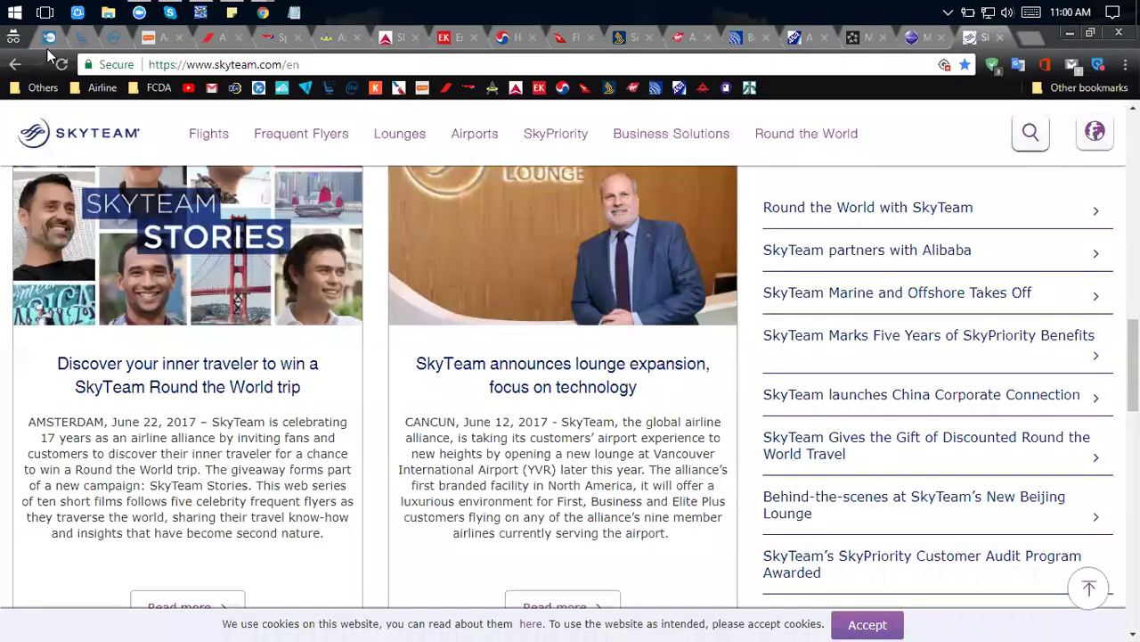
{"action": "left_click", "coordinate": [111, 44]}
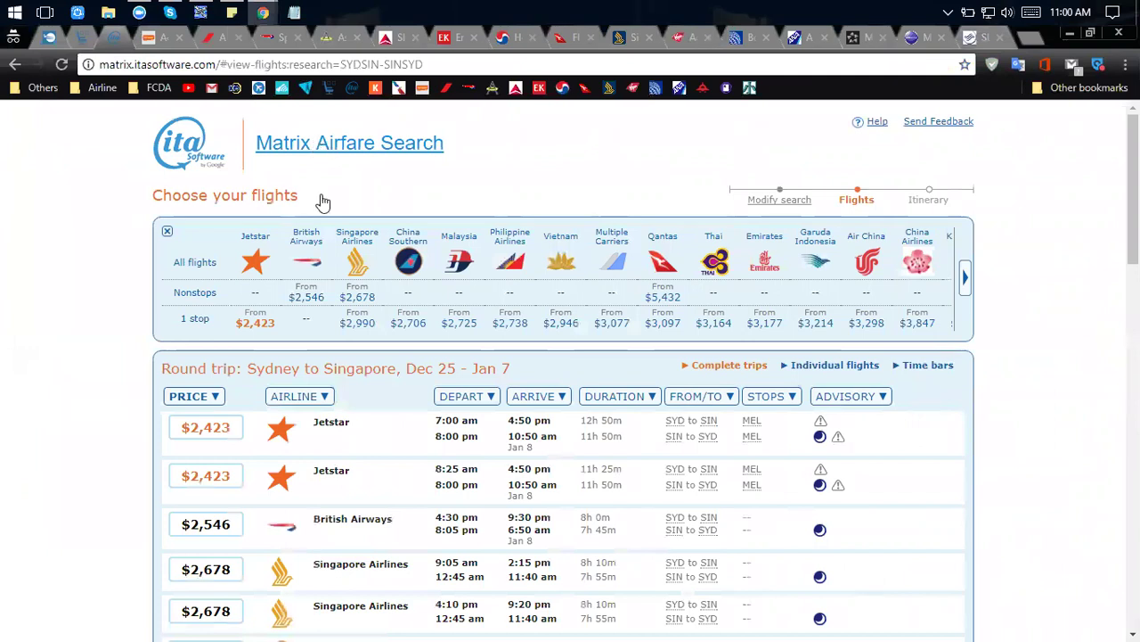
{"action": "key", "text": "alt+Left"}
{"action": "left_click", "coordinate": [352, 93]}
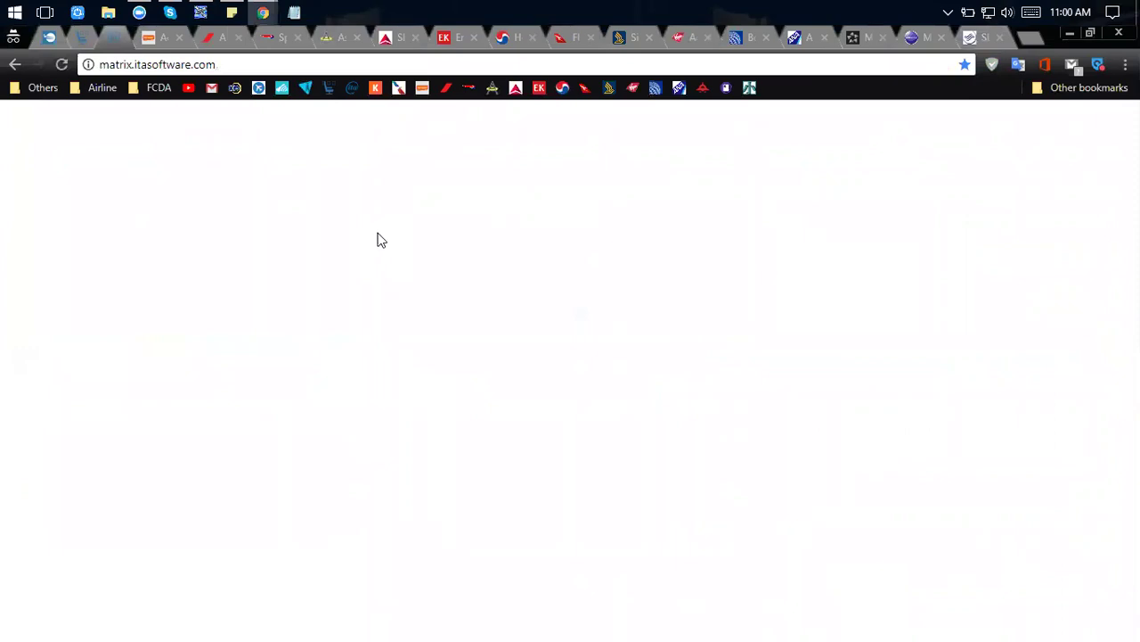
Reload Matrix, clear the recent Sydney–Singapore search, and settle on a round-trip search.
{"action": "left_click", "coordinate": [62, 65]}
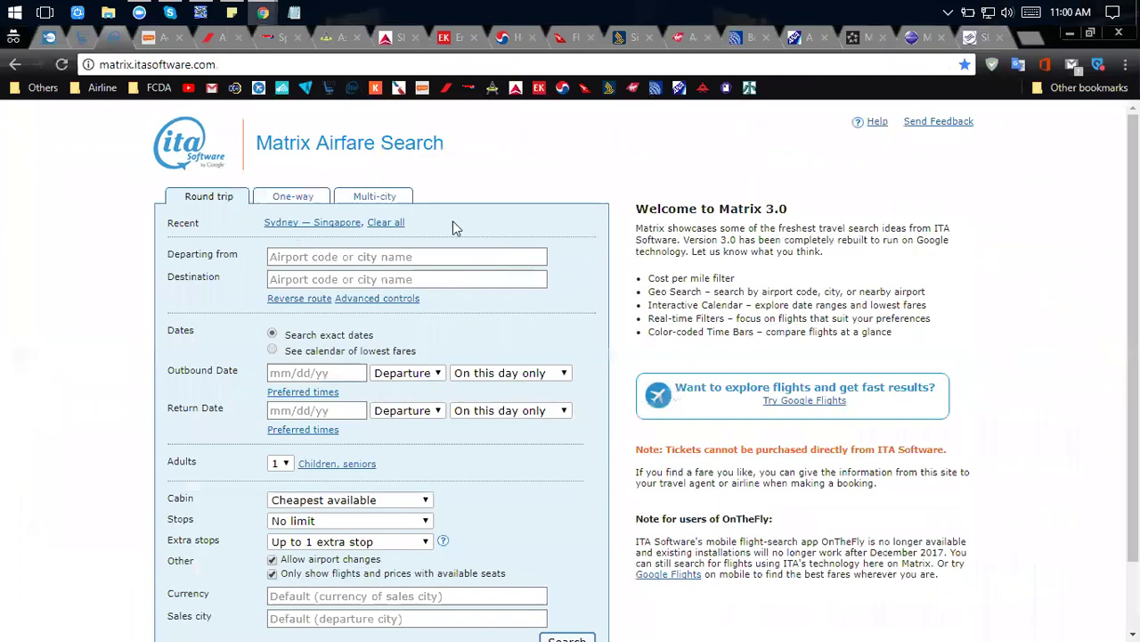
{"action": "left_click", "coordinate": [394, 222]}
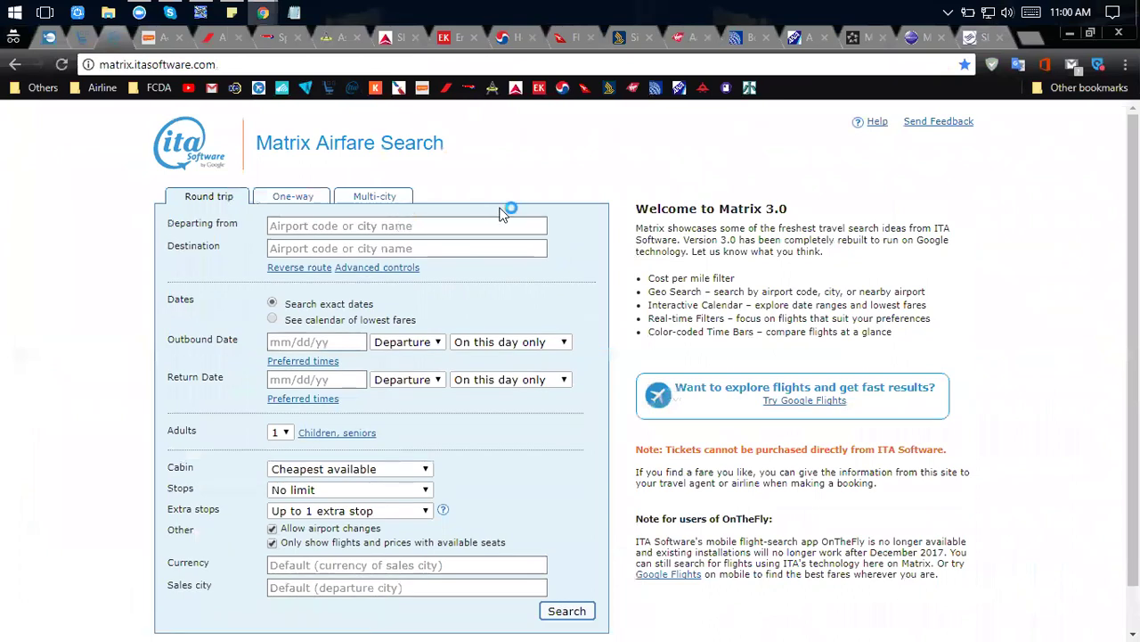
{"action": "scroll", "coordinate": [502, 209], "scroll_direction": "down", "scroll_amount": 1}
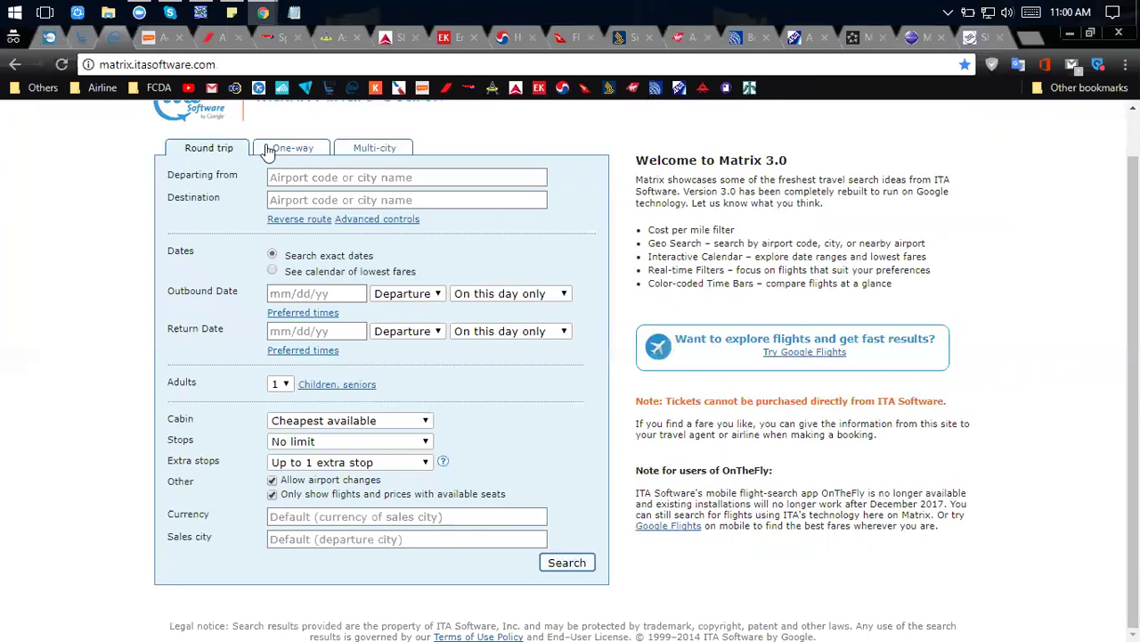
{"action": "left_click", "coordinate": [303, 156]}
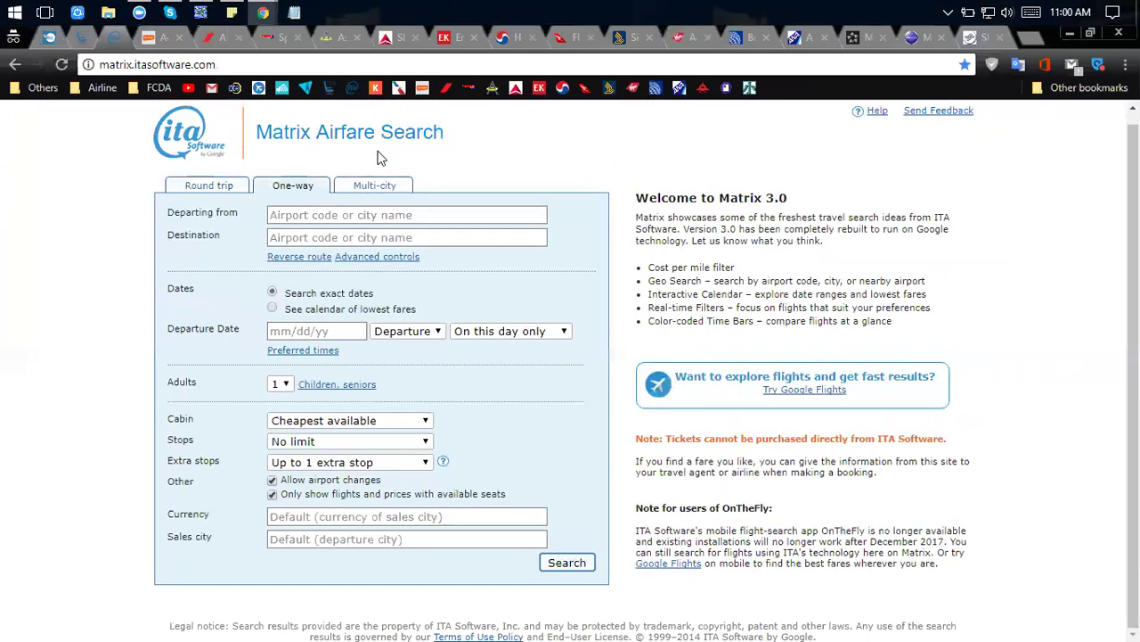
{"action": "left_click", "coordinate": [361, 189]}
{"action": "left_click", "coordinate": [242, 148]}
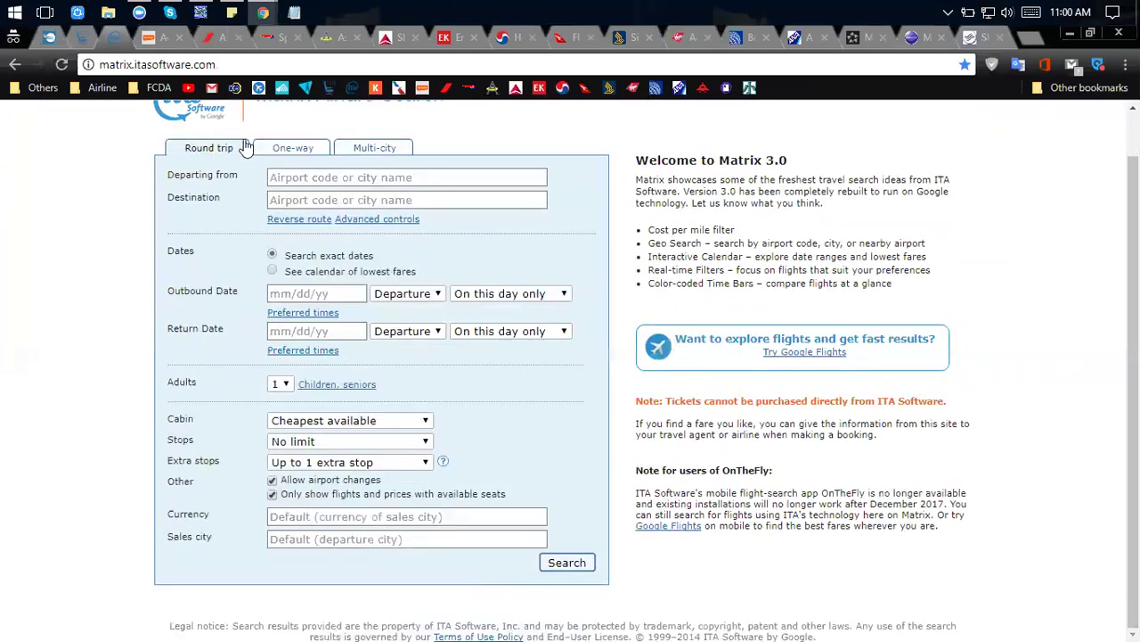
{"action": "left_click", "coordinate": [327, 181]}
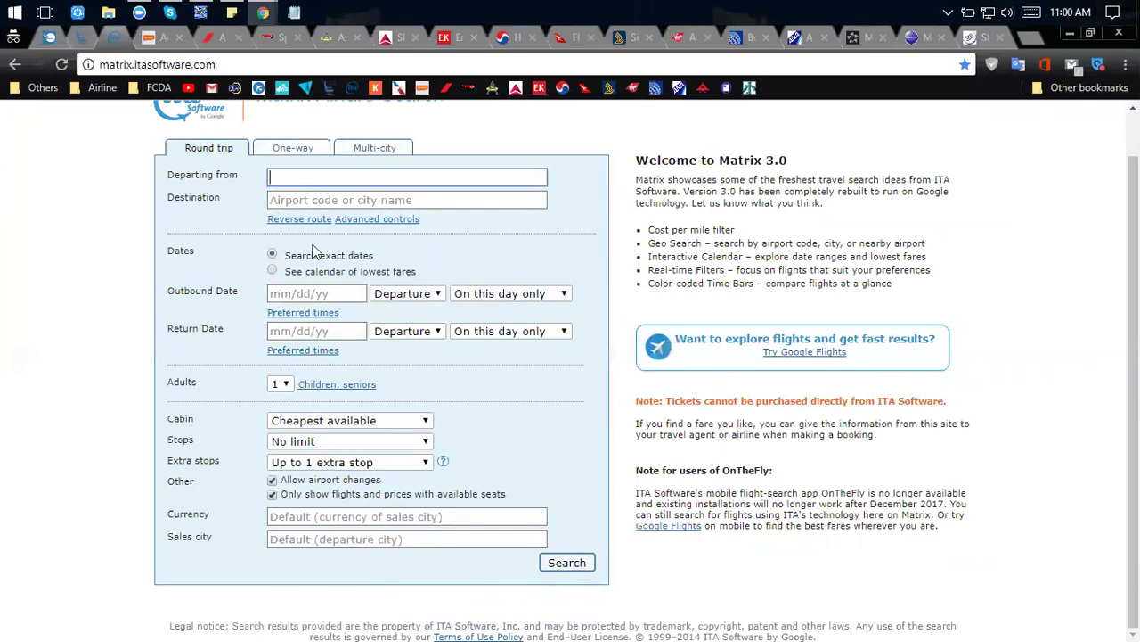
Set the cabin to Business class or higher and begin entering USD as currency.
{"action": "left_click", "coordinate": [304, 422]}
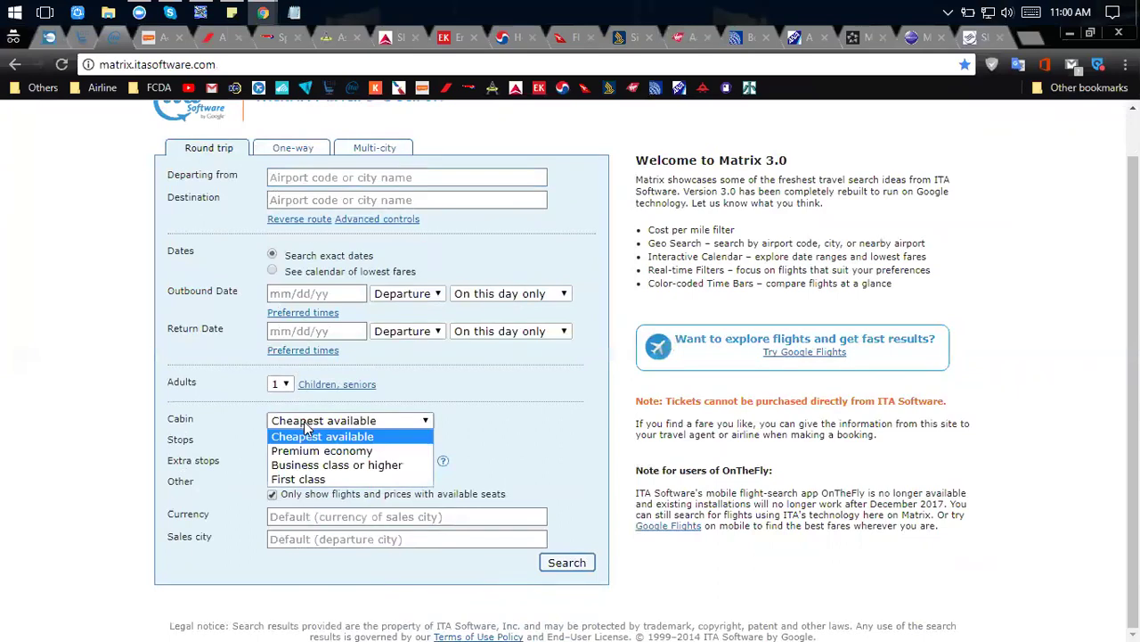
{"action": "left_click", "coordinate": [312, 467]}
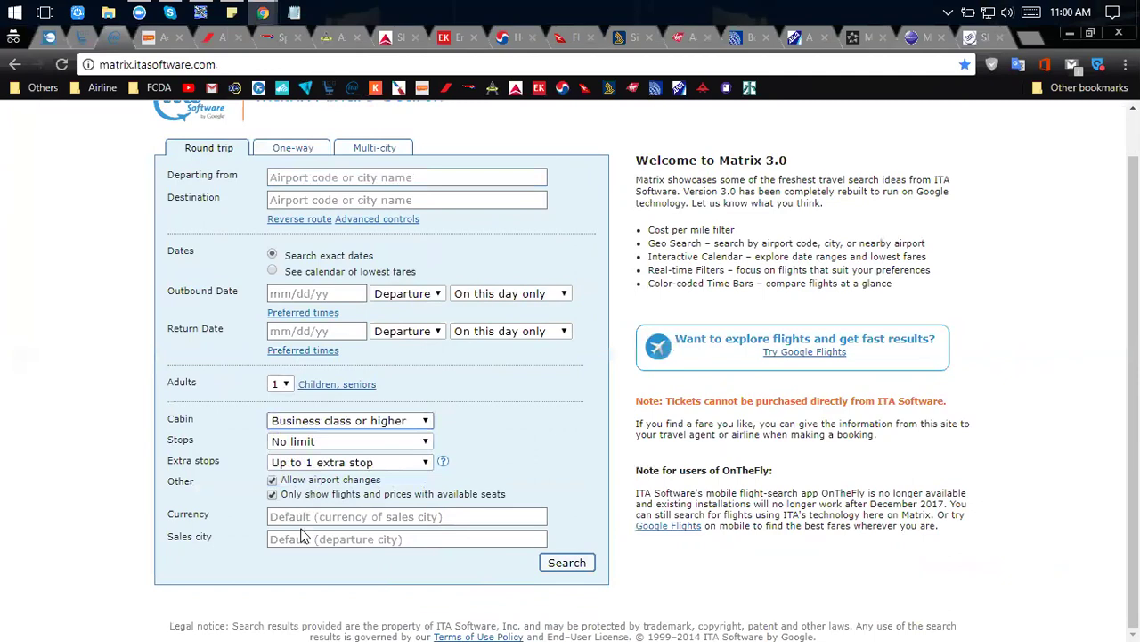
{"action": "left_click", "coordinate": [300, 517]}
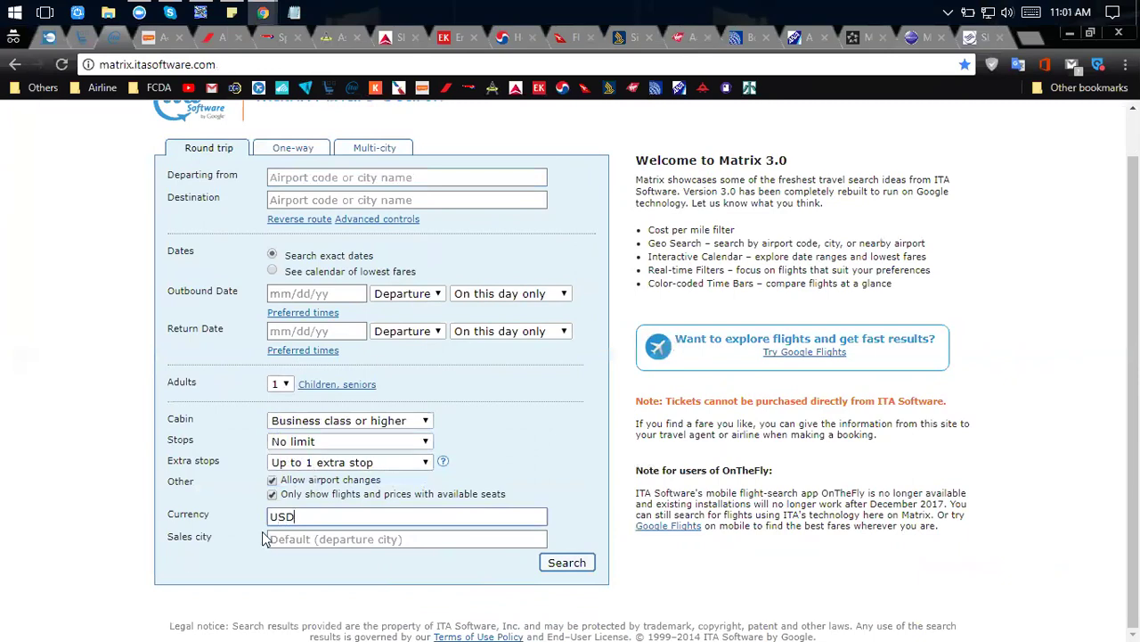
Choose United States Dollar (USD) as the search currency.
{"action": "left_click", "coordinate": [316, 536]}
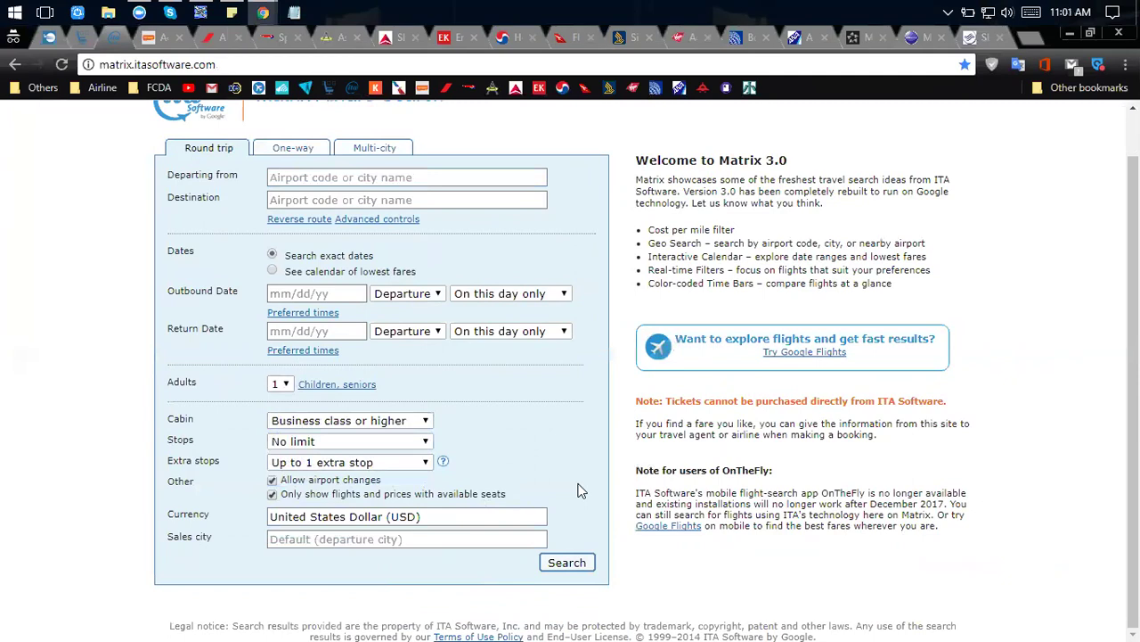
{"action": "triple_click", "coordinate": [285, 523]}
{"action": "left_click", "coordinate": [298, 515]}
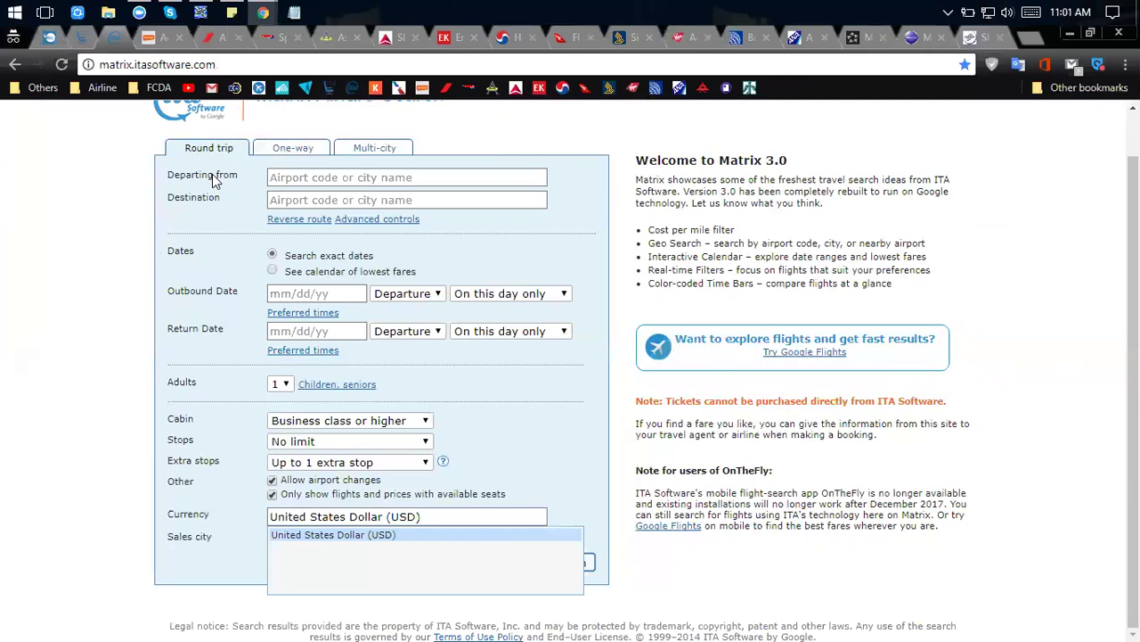
{"action": "left_click", "coordinate": [532, 419]}
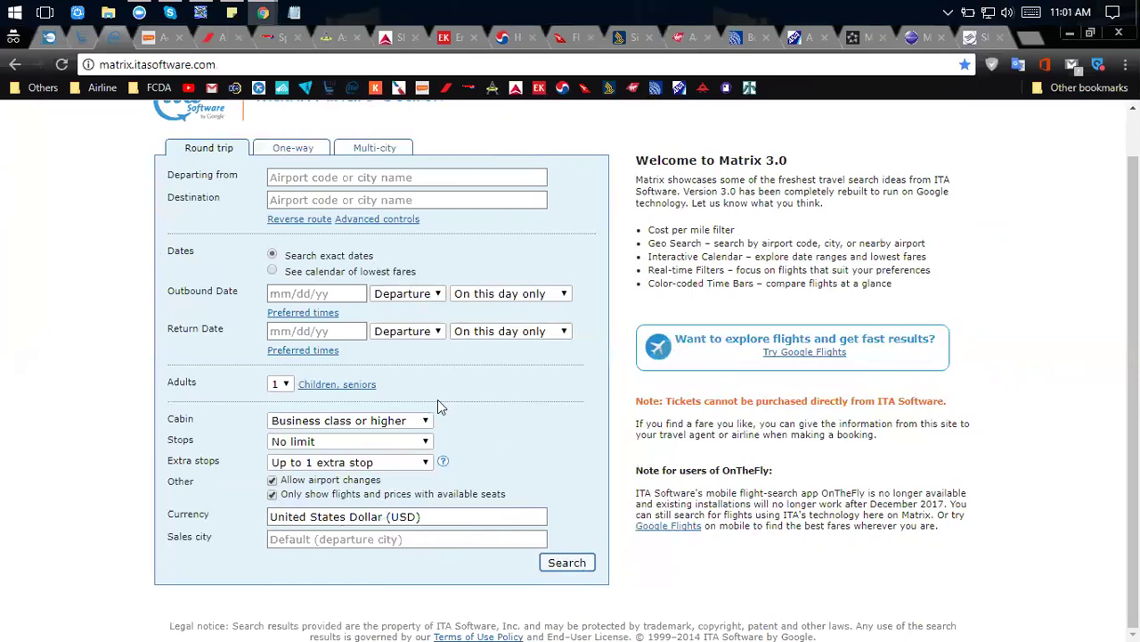
Move between the origin and destination airport fields.
{"action": "scroll", "coordinate": [546, 270], "scroll_direction": "up", "scroll_amount": 1}
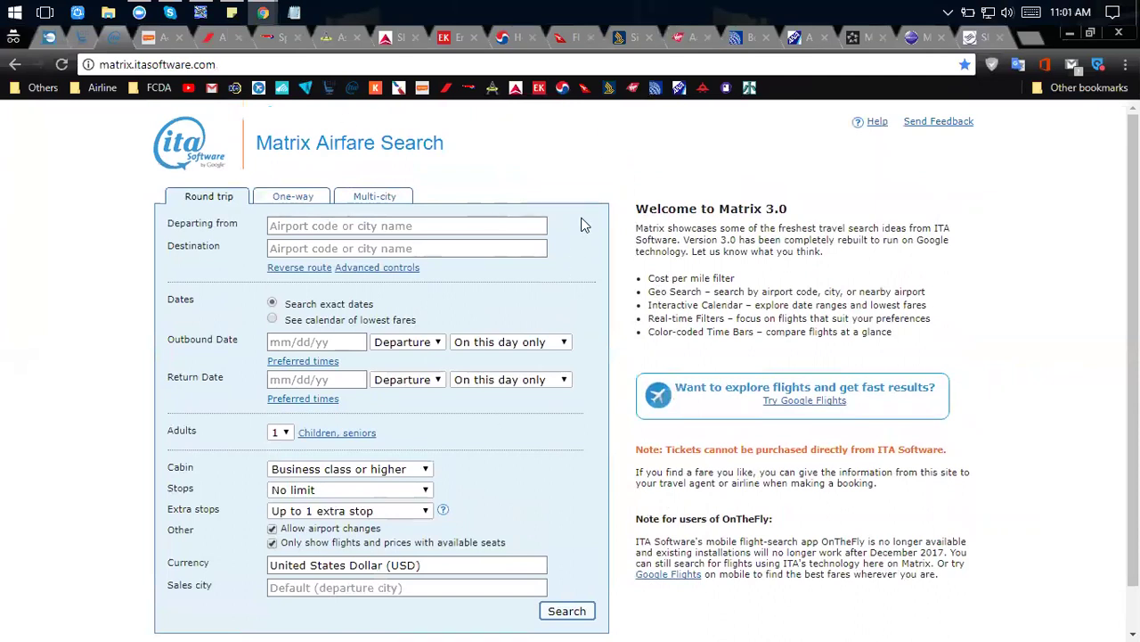
{"action": "left_click", "coordinate": [294, 227]}
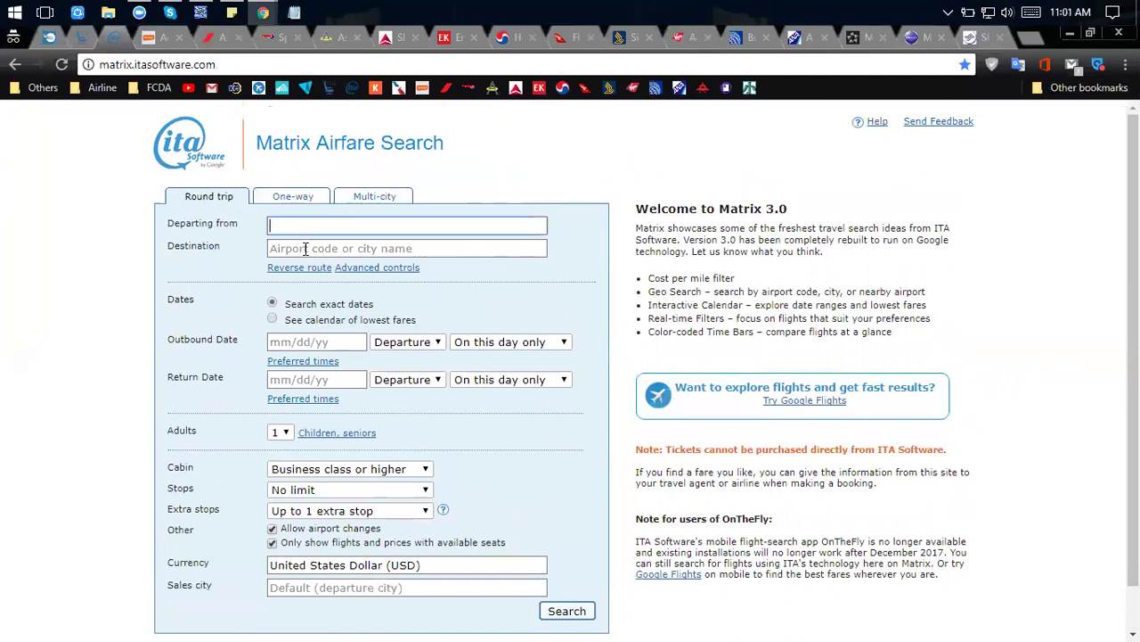
{"action": "left_click", "coordinate": [305, 248]}
{"action": "left_click", "coordinate": [302, 227]}
{"action": "left_click", "coordinate": [305, 252]}
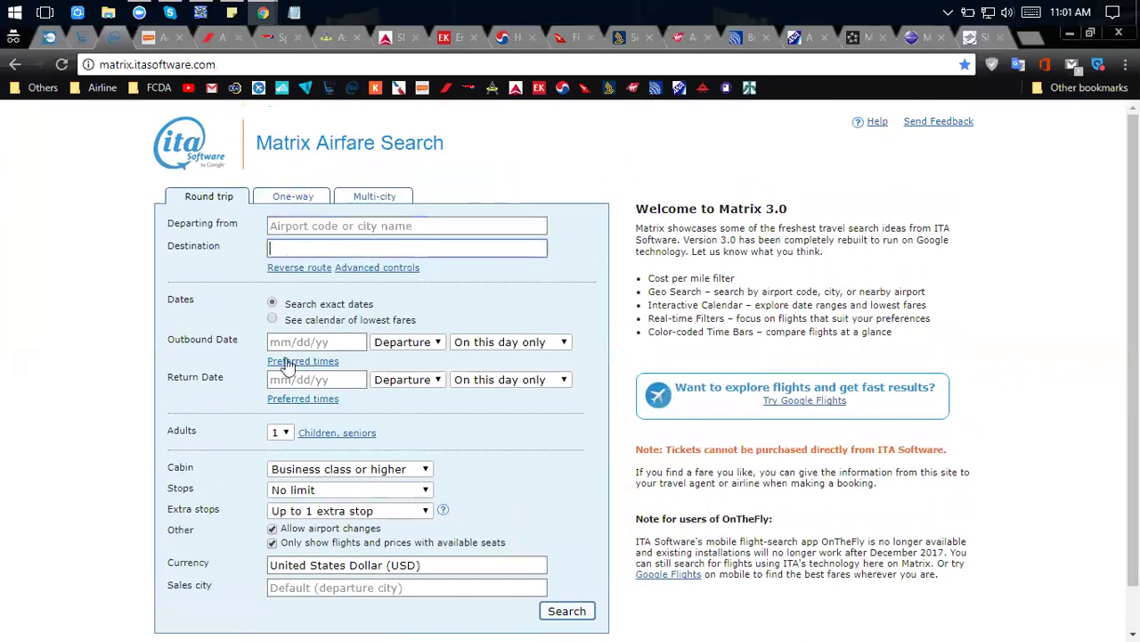
Open and close the Adults list without changes, then go back to the previous search page.
{"action": "left_click", "coordinate": [280, 433]}
{"action": "left_click", "coordinate": [227, 418]}
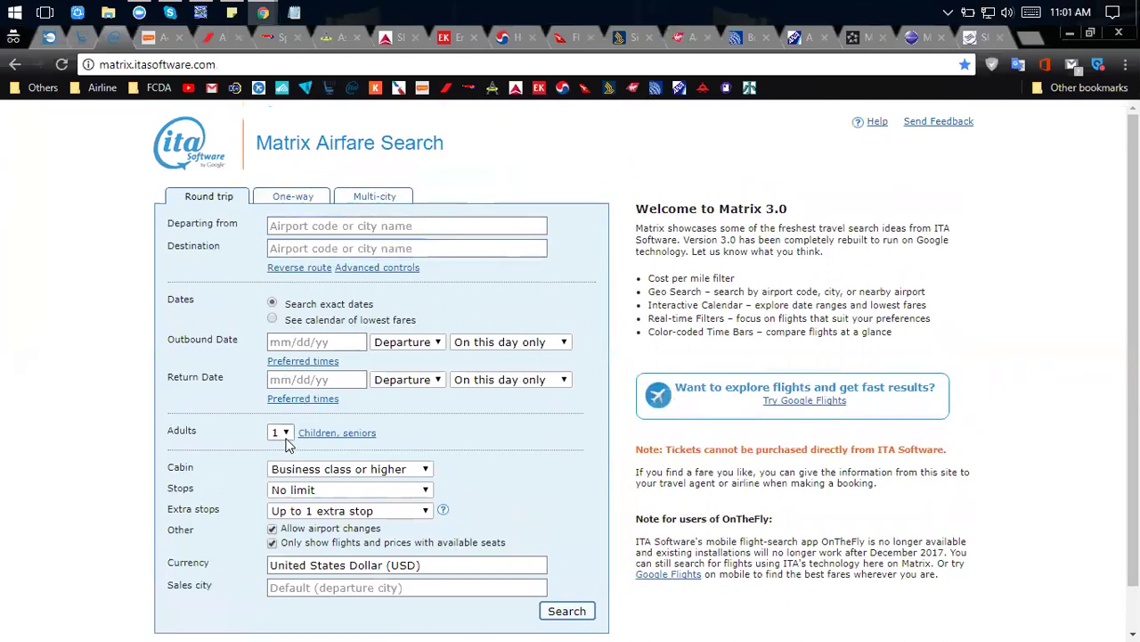
{"action": "left_click", "coordinate": [285, 435]}
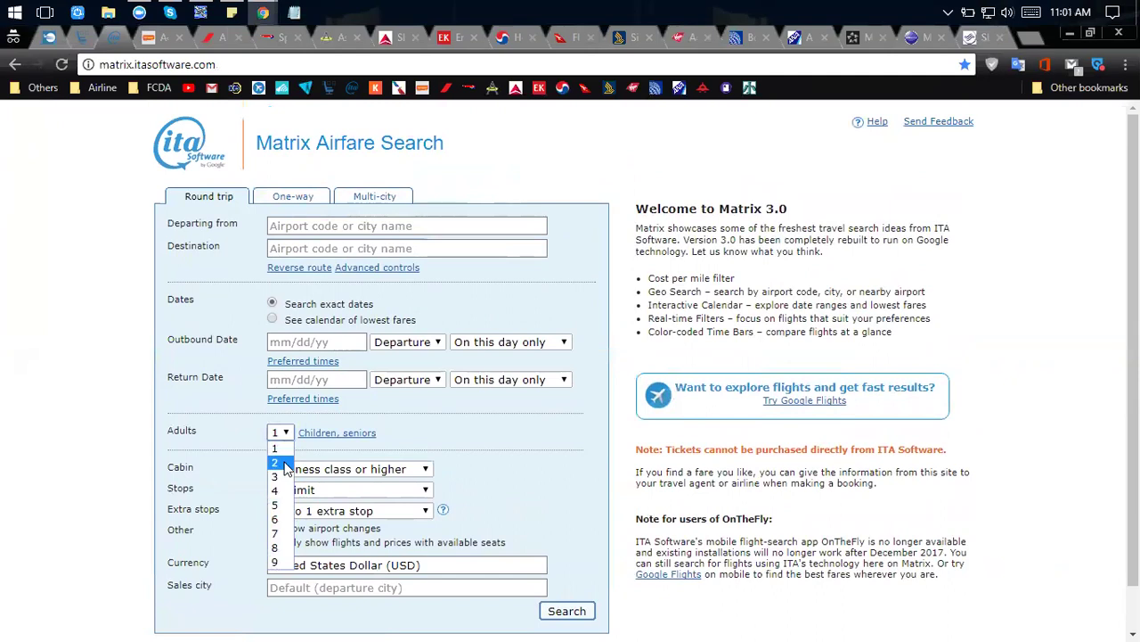
{"action": "left_click", "coordinate": [240, 445]}
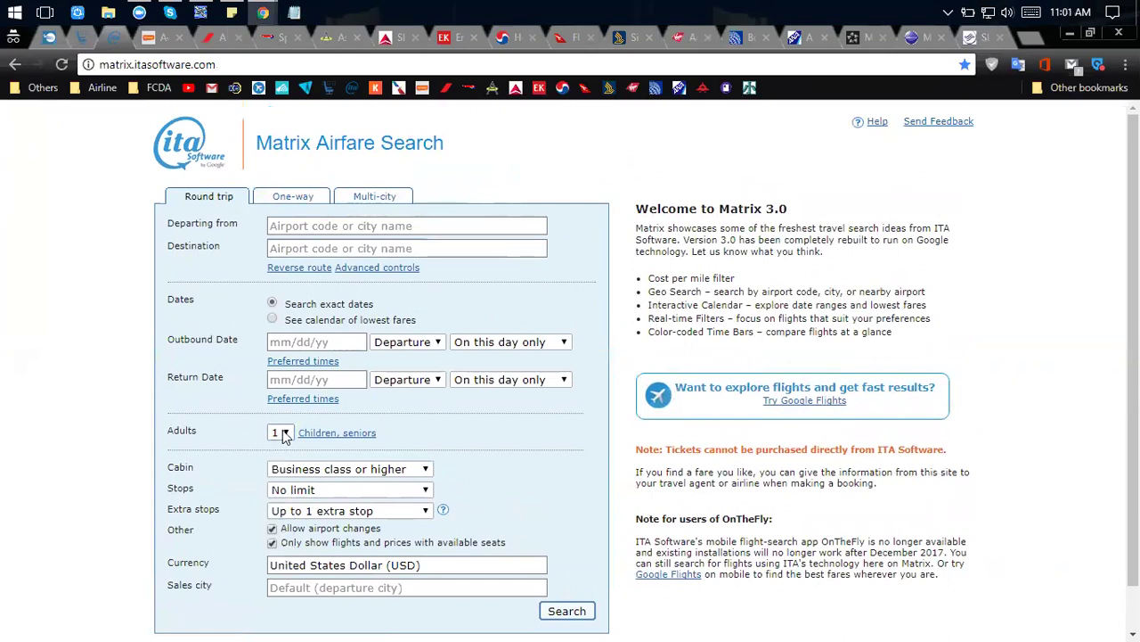
{"action": "left_click", "coordinate": [284, 435]}
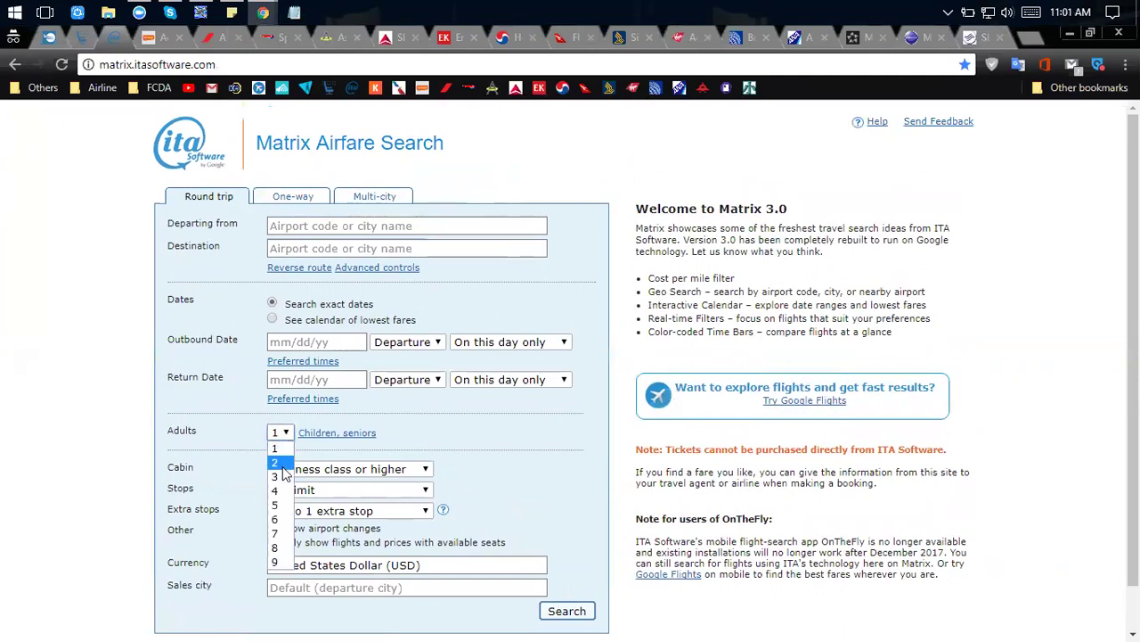
{"action": "left_click", "coordinate": [229, 431]}
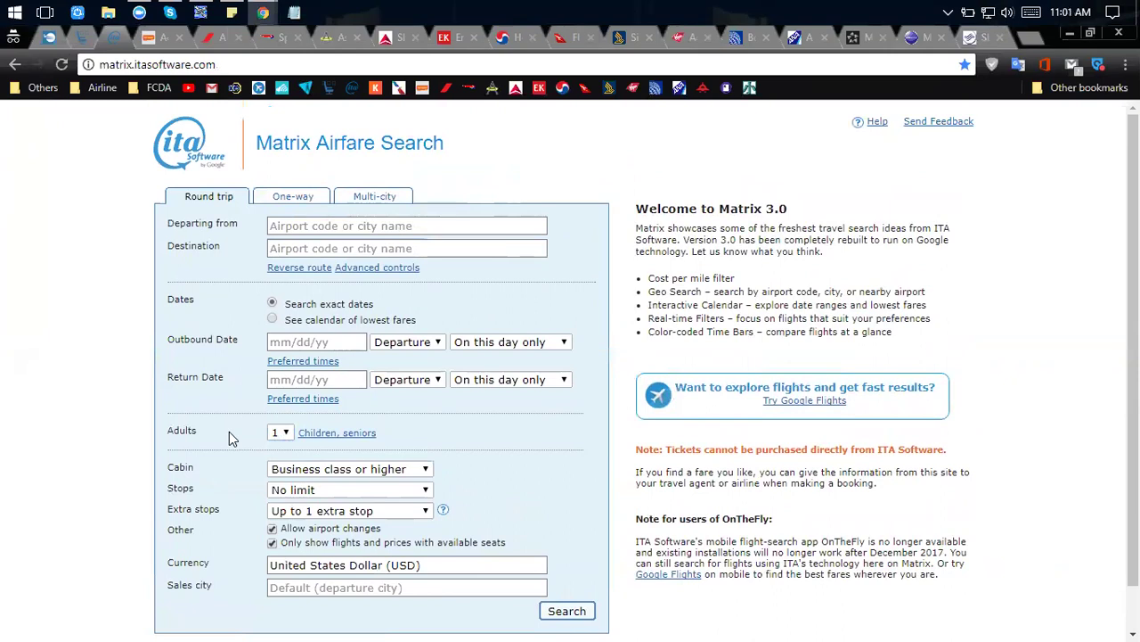
{"action": "left_click", "coordinate": [279, 433]}
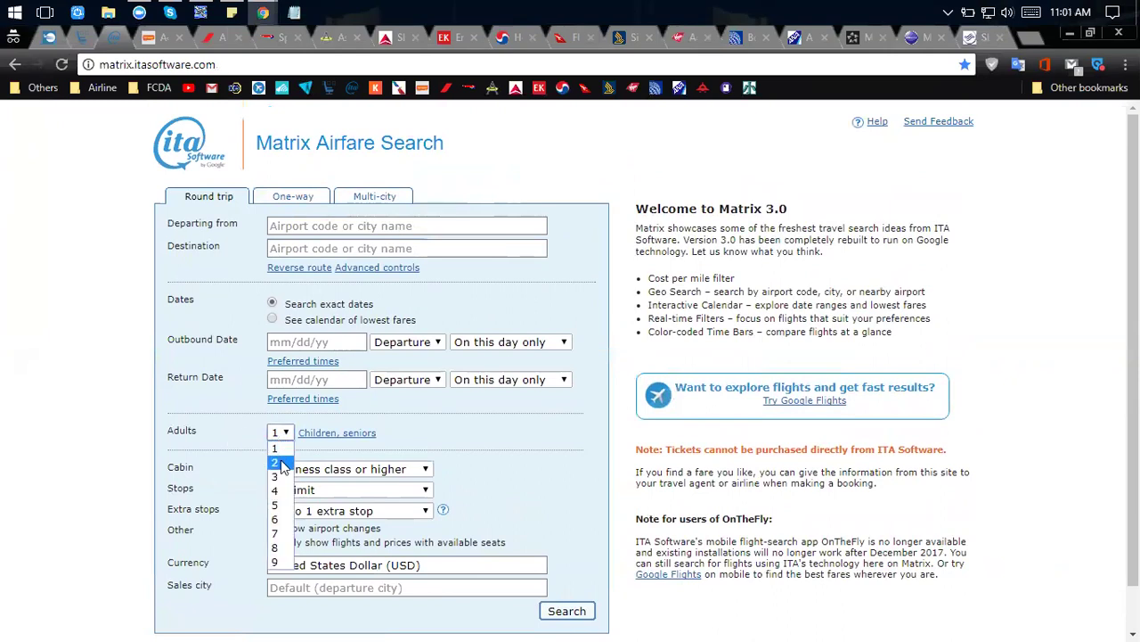
{"action": "left_click", "coordinate": [235, 436]}
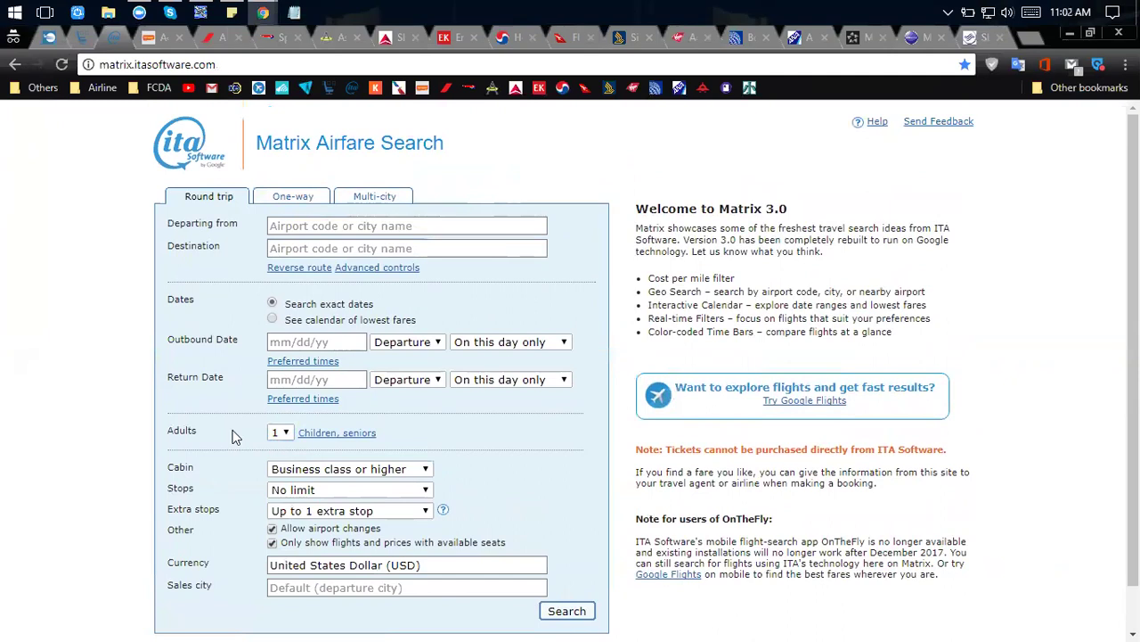
{"action": "scroll", "coordinate": [247, 446], "scroll_direction": "down", "scroll_amount": 1}
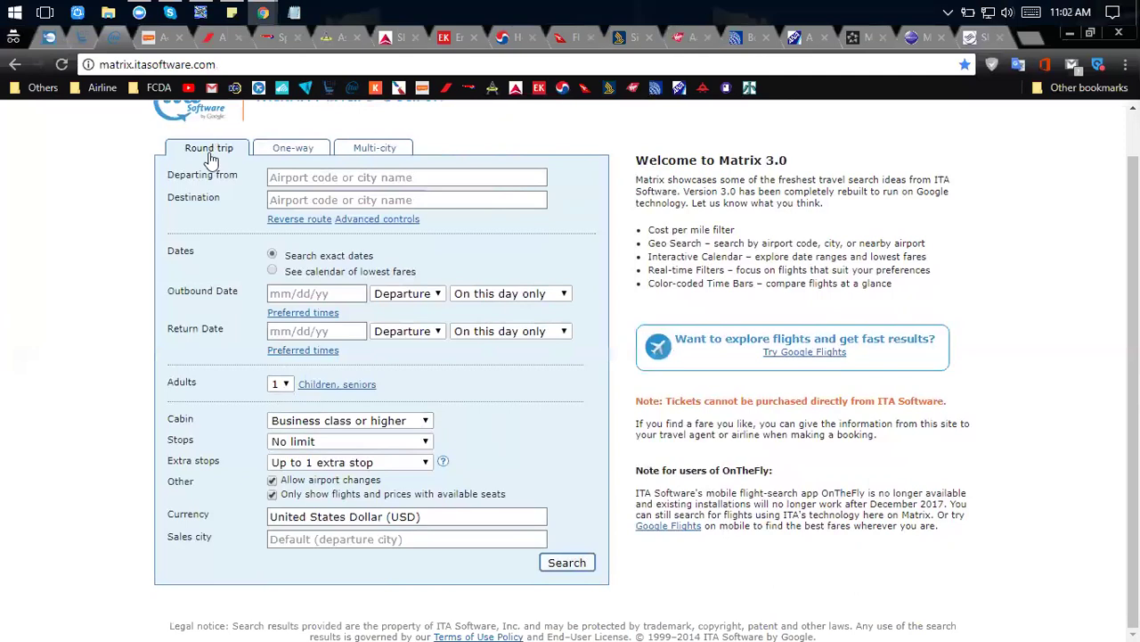
{"action": "scroll", "coordinate": [233, 322], "scroll_direction": "up", "scroll_amount": 1}
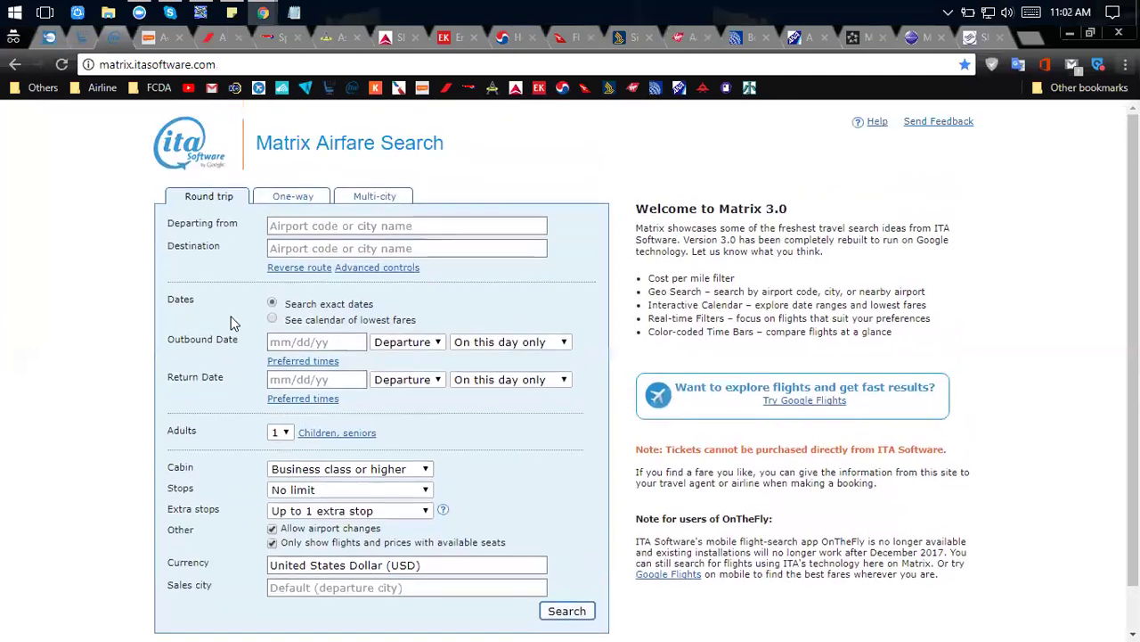
{"action": "left_click", "coordinate": [14, 64]}
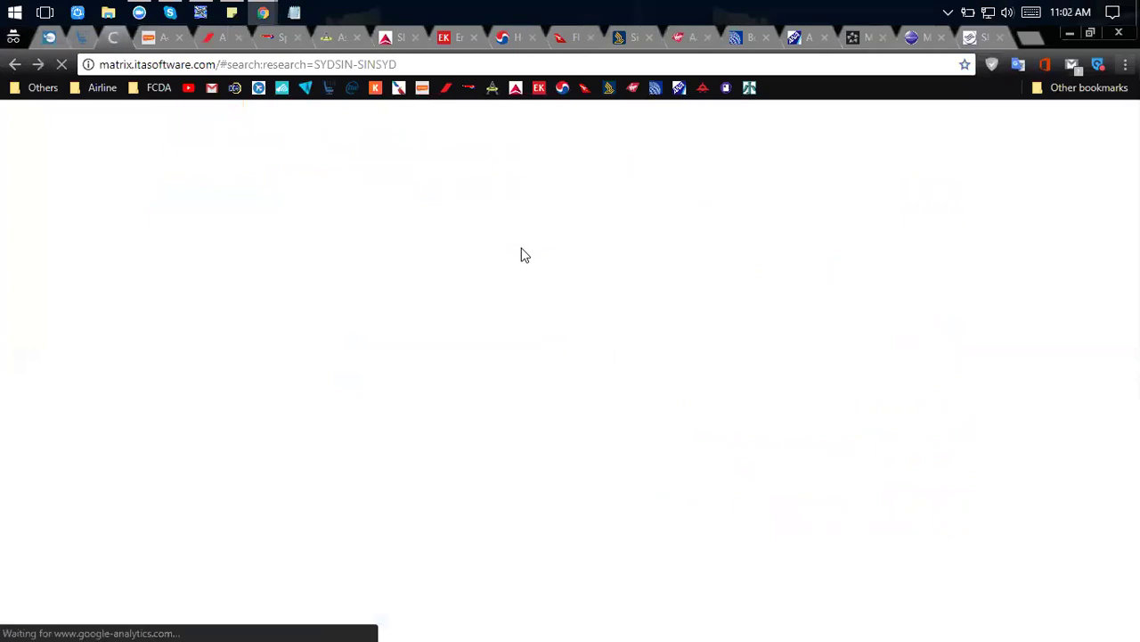
Enter Sydney (SYD) to Singapore (SIN), departing October 28 and returning November 15.
{"action": "left_click", "coordinate": [16, 65]}
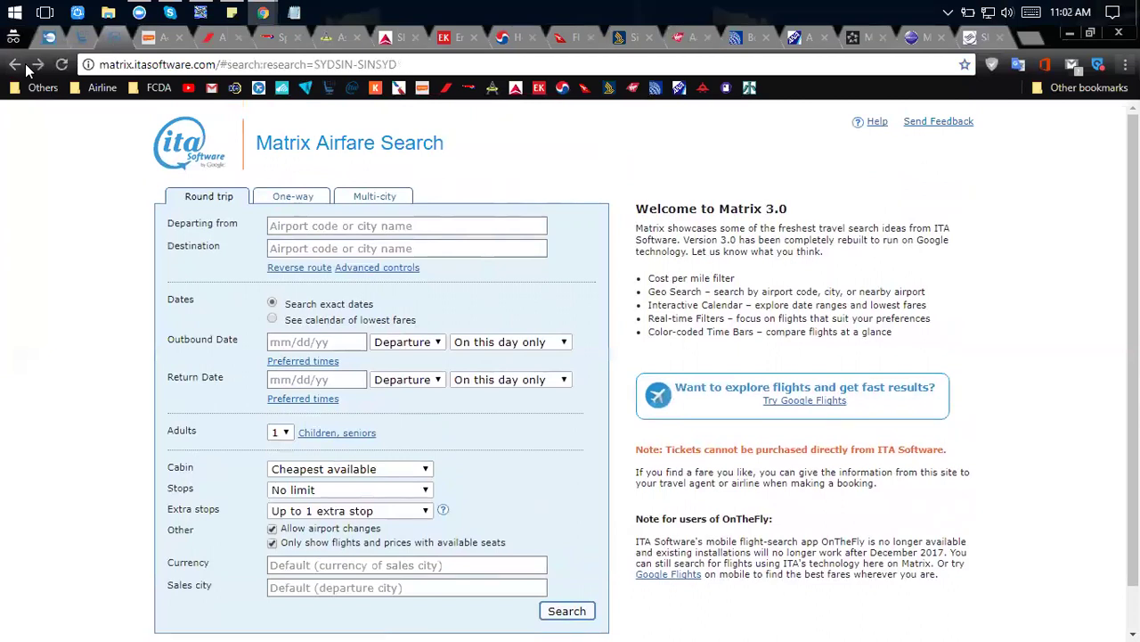
{"action": "left_click", "coordinate": [334, 226]}
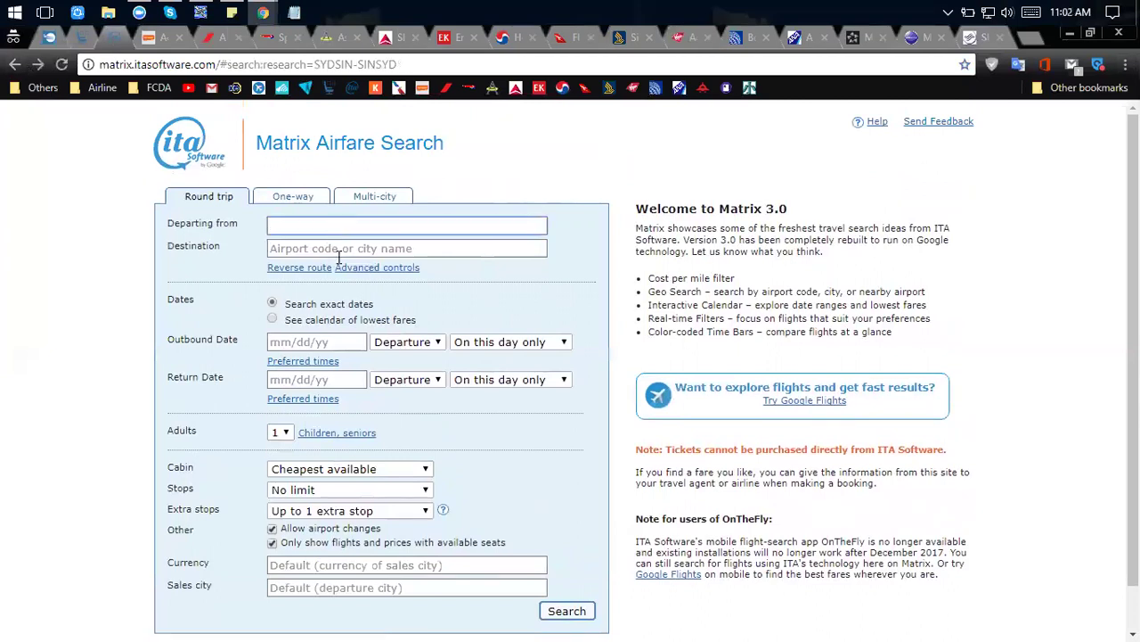
{"action": "type", "text": "syd"}
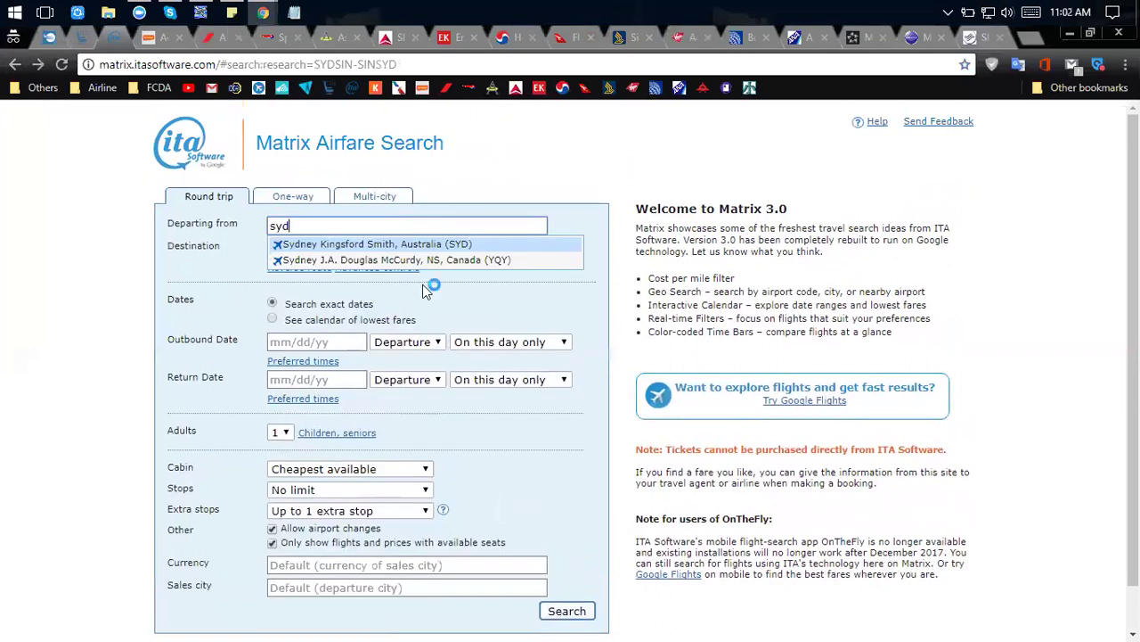
{"action": "left_click", "coordinate": [414, 244]}
{"action": "type", "text": "sin"}
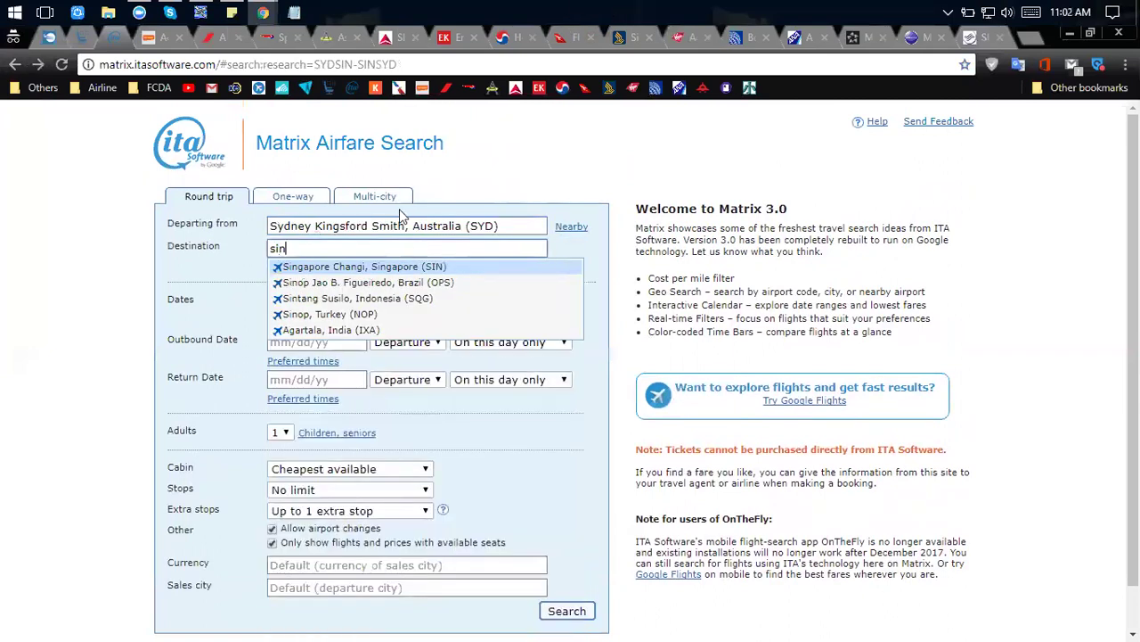
{"action": "left_click", "coordinate": [392, 267]}
{"action": "left_click", "coordinate": [295, 341]}
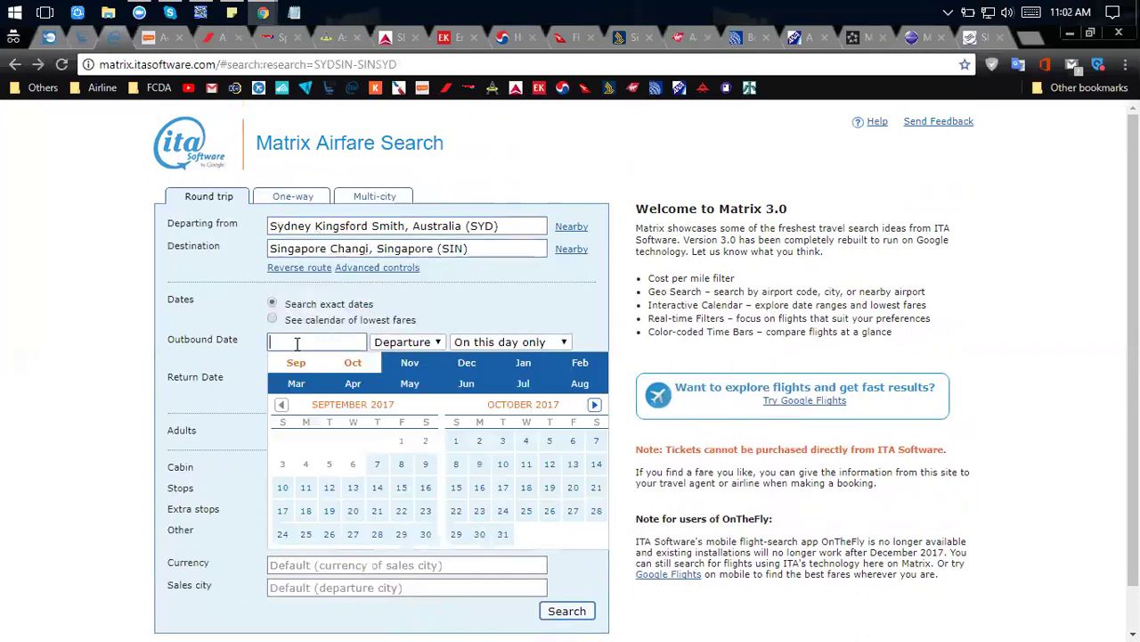
{"action": "left_click", "coordinate": [596, 510]}
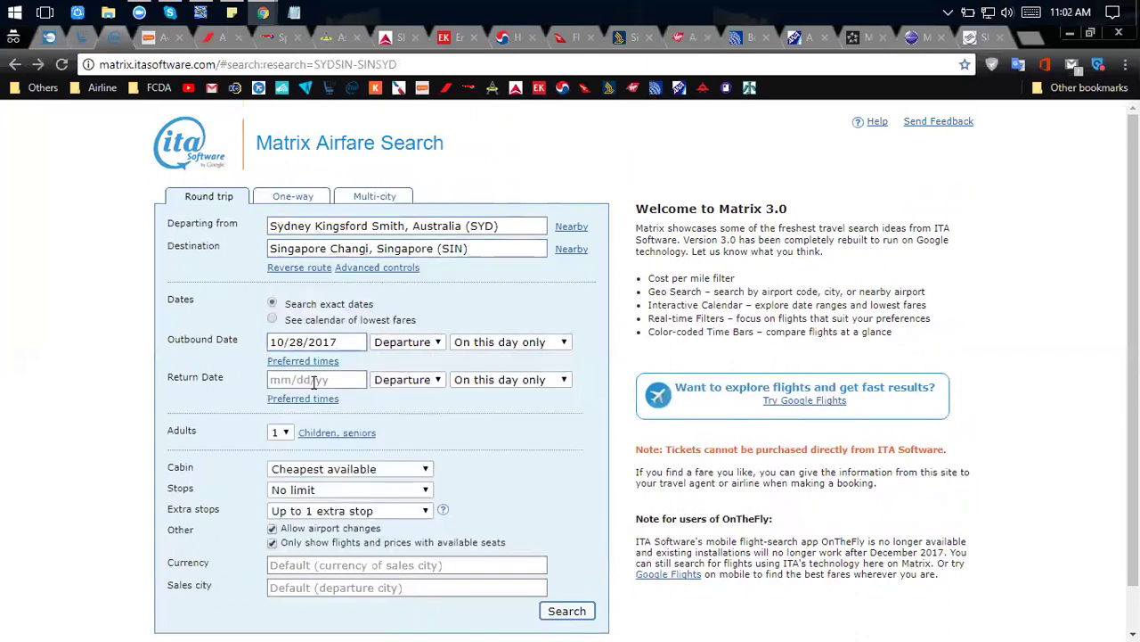
{"action": "left_click", "coordinate": [527, 526]}
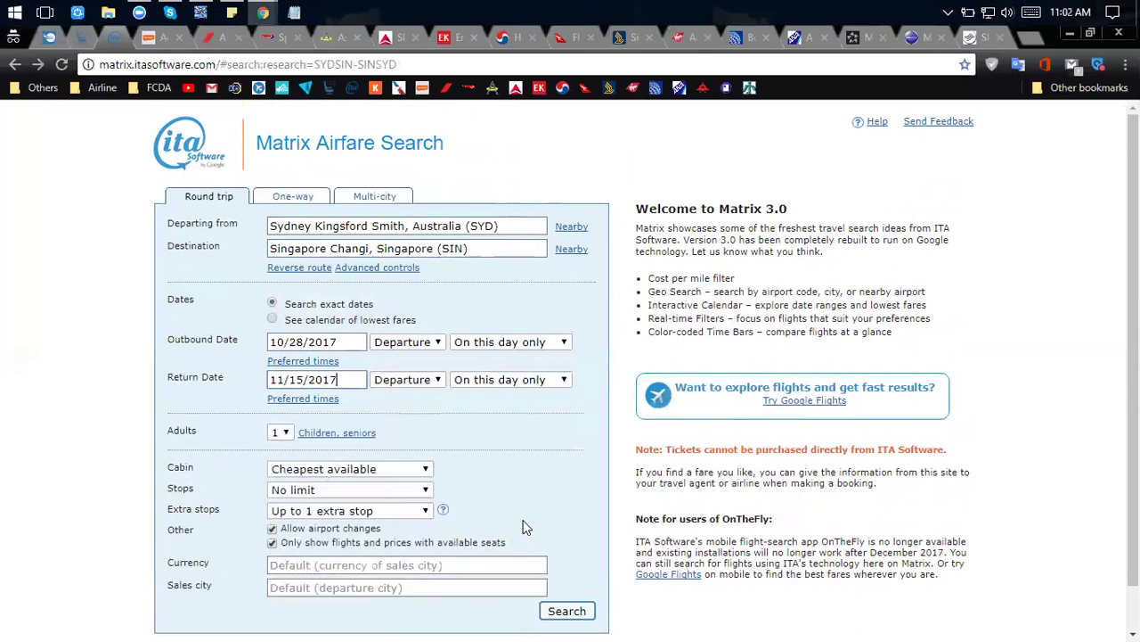
Set Business class or higher cabin and USD currency, then run the search.
{"action": "scroll", "coordinate": [354, 456], "scroll_direction": "down", "scroll_amount": 1}
{"action": "left_click", "coordinate": [354, 424]}
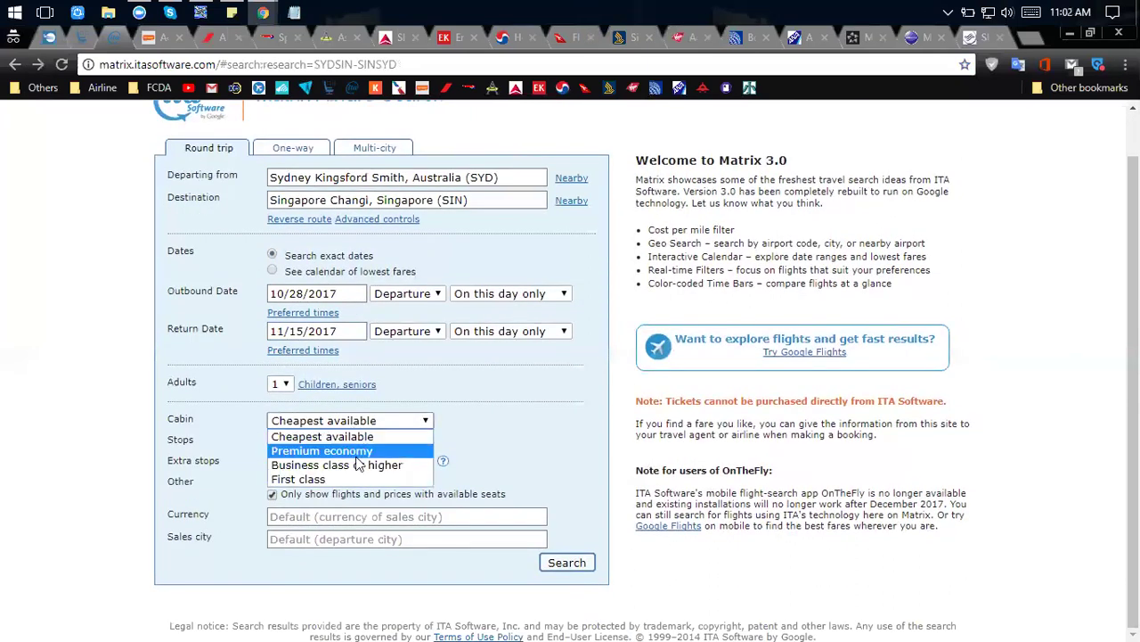
{"action": "left_click", "coordinate": [355, 464]}
{"action": "left_click", "coordinate": [353, 515]}
{"action": "type", "text": "USD"}
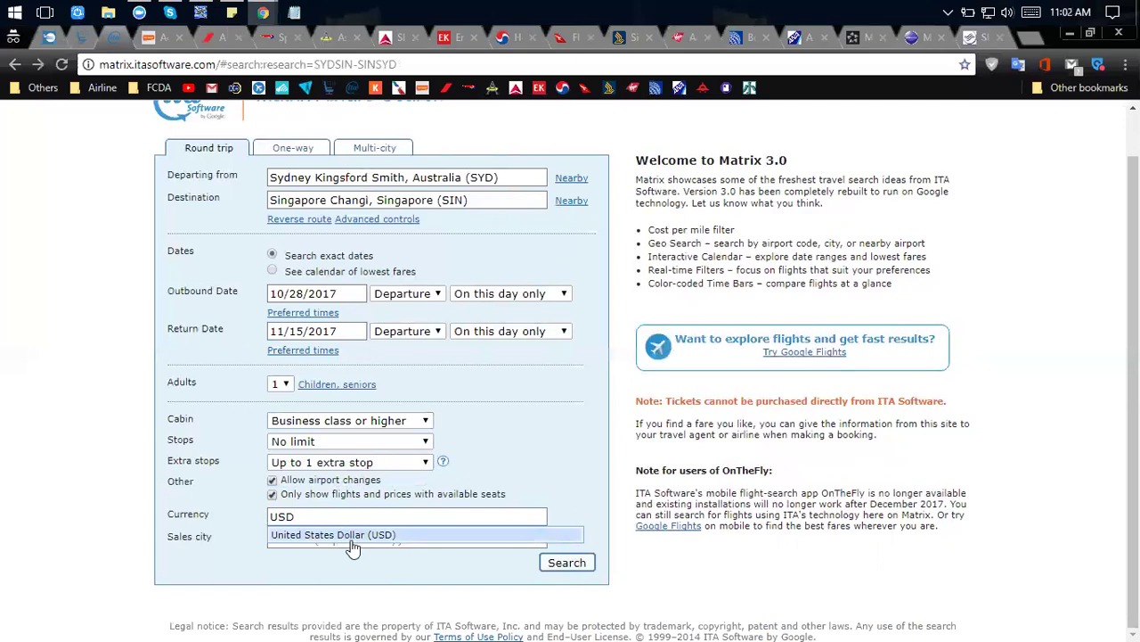
{"action": "left_click", "coordinate": [351, 536]}
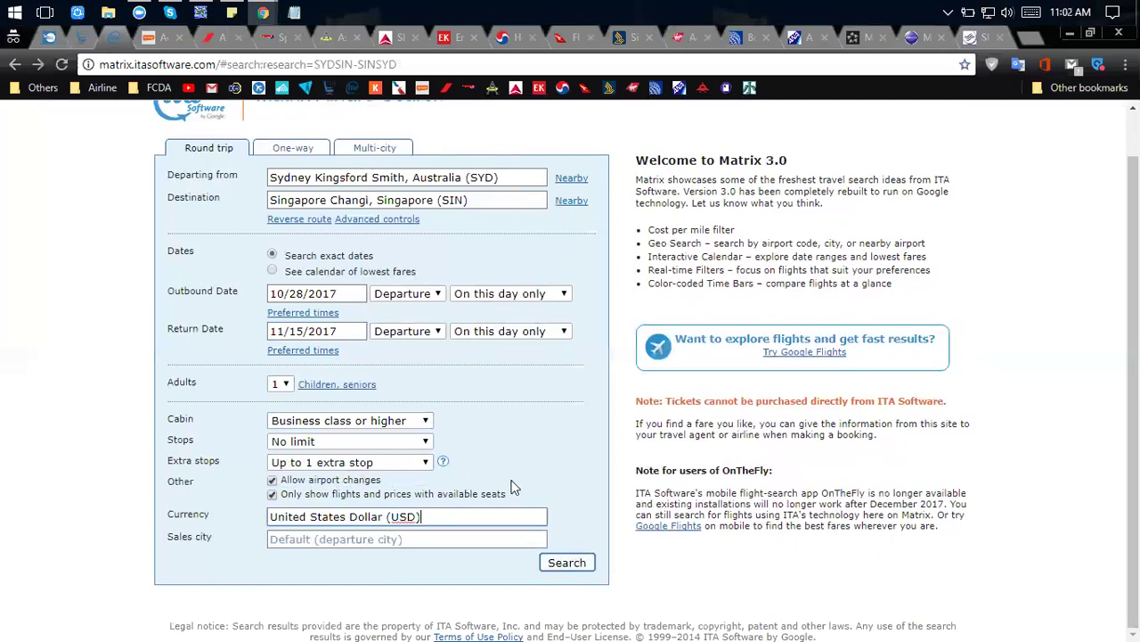
{"action": "left_click", "coordinate": [568, 562]}
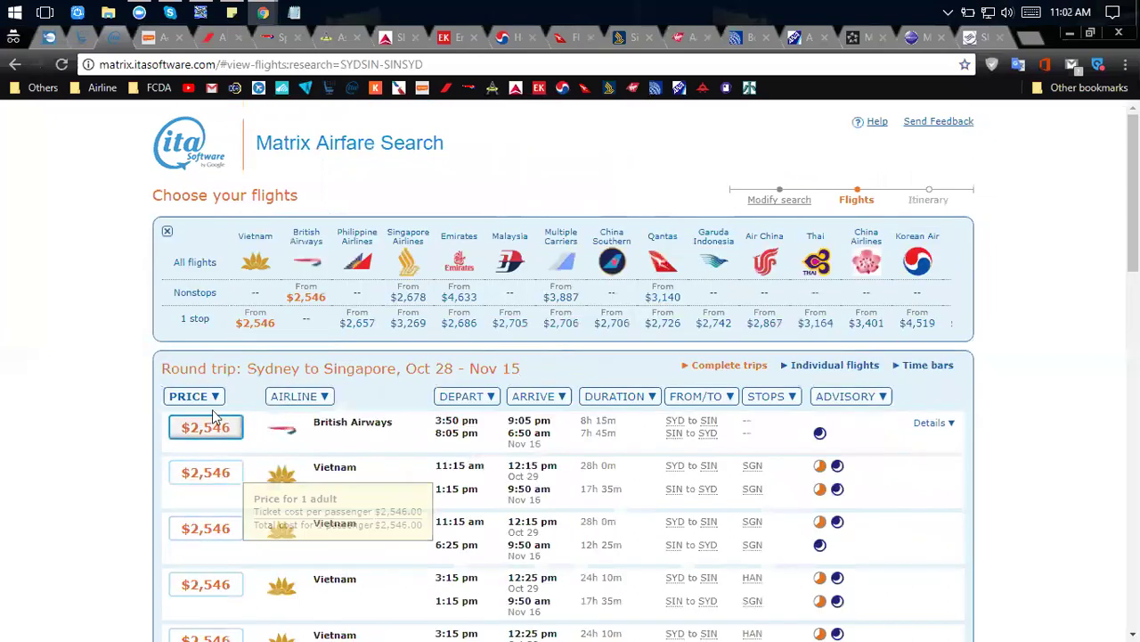
Open the British Airways itinerary for the $2,546 fare.
{"action": "left_click", "coordinate": [946, 427]}
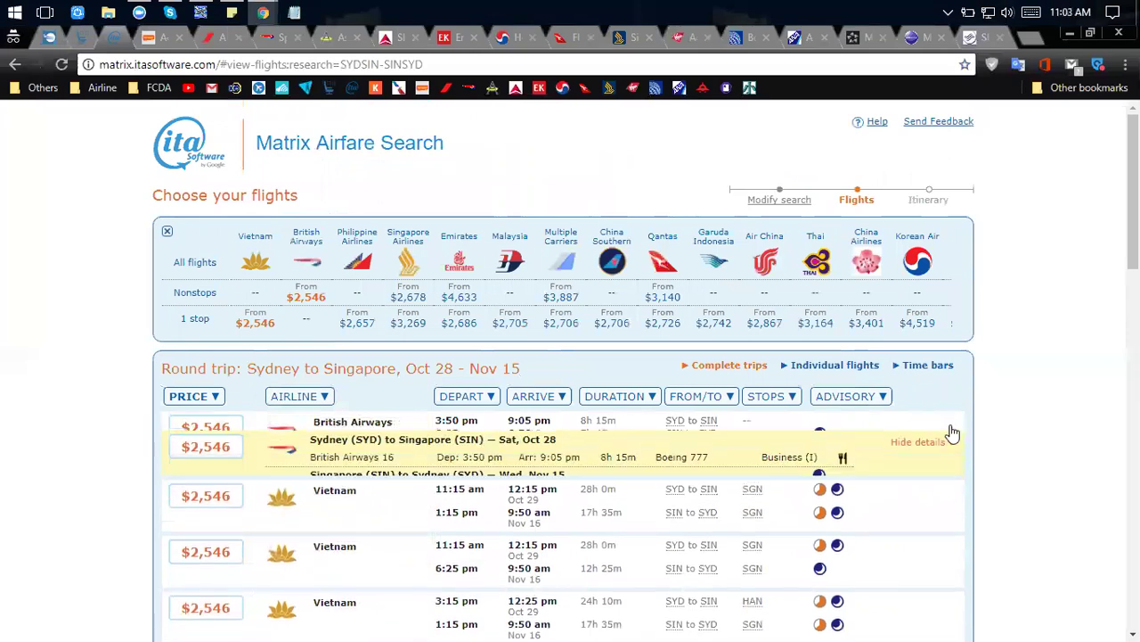
{"action": "scroll", "coordinate": [944, 430], "scroll_direction": "down", "scroll_amount": 1}
{"action": "left_click", "coordinate": [234, 351]}
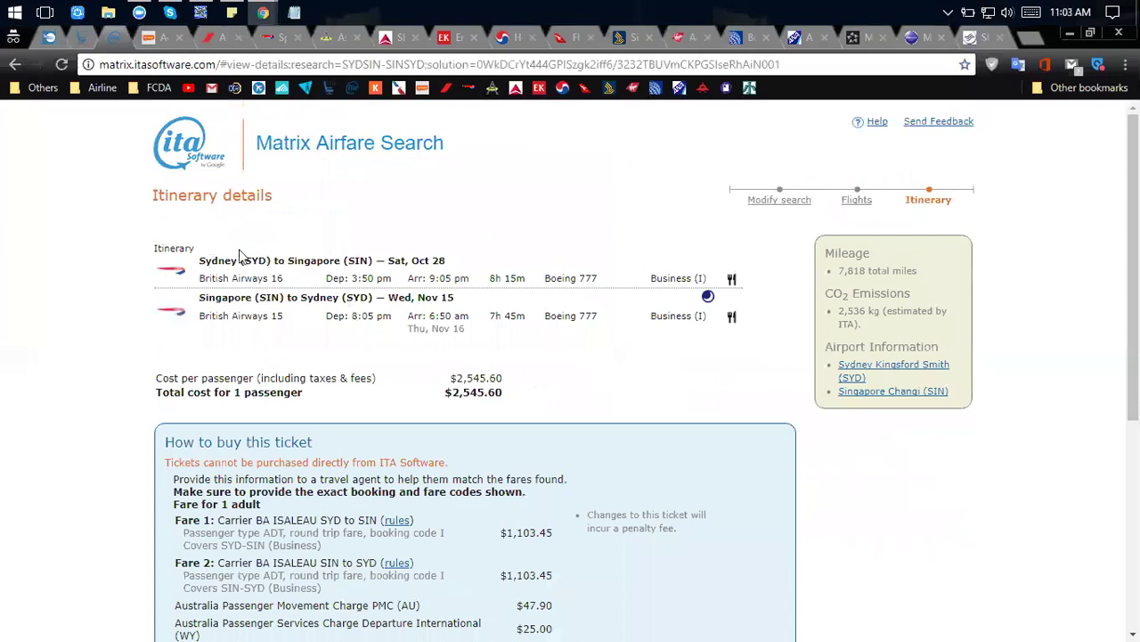
Select and clear the itinerary flight rows, then return to the Tools slide.
{"action": "left_click_drag", "start_coordinate": [205, 263], "coordinate": [528, 346]}
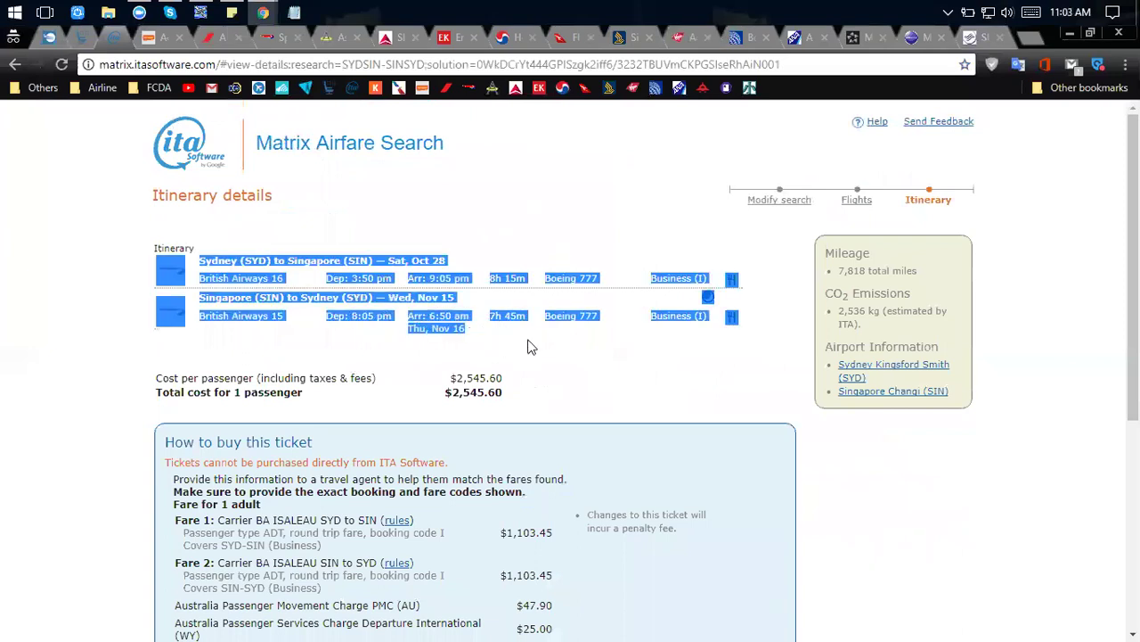
{"action": "left_click", "coordinate": [156, 252]}
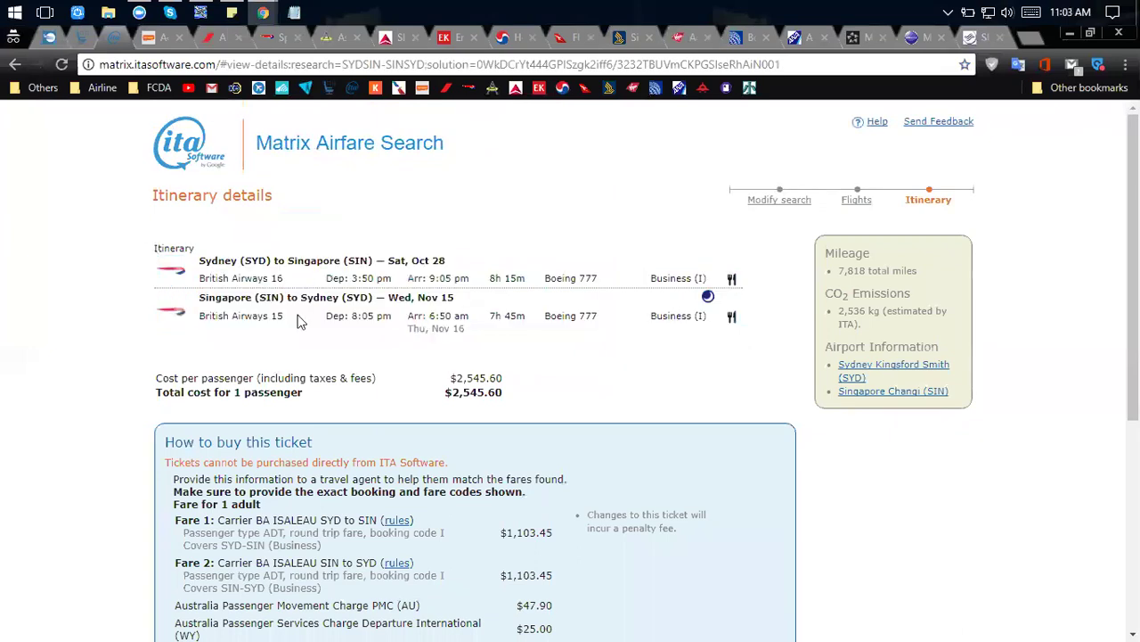
{"action": "left_click", "coordinate": [466, 326], "text": "shift"}
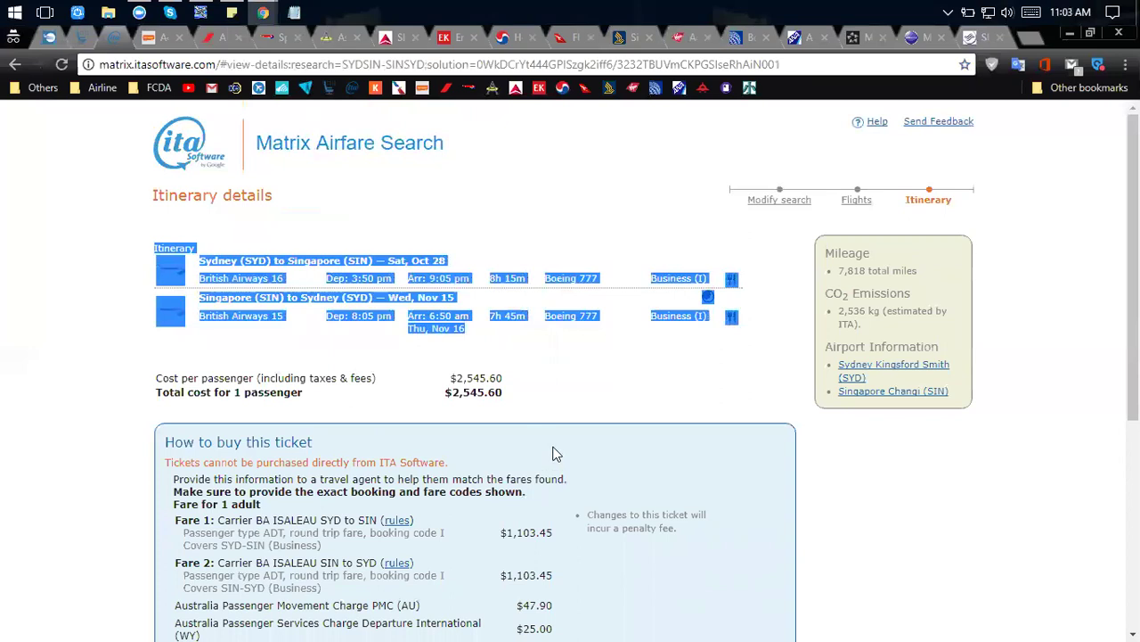
{"action": "left_click", "coordinate": [558, 347]}
{"action": "key", "text": "alt+Tab"}
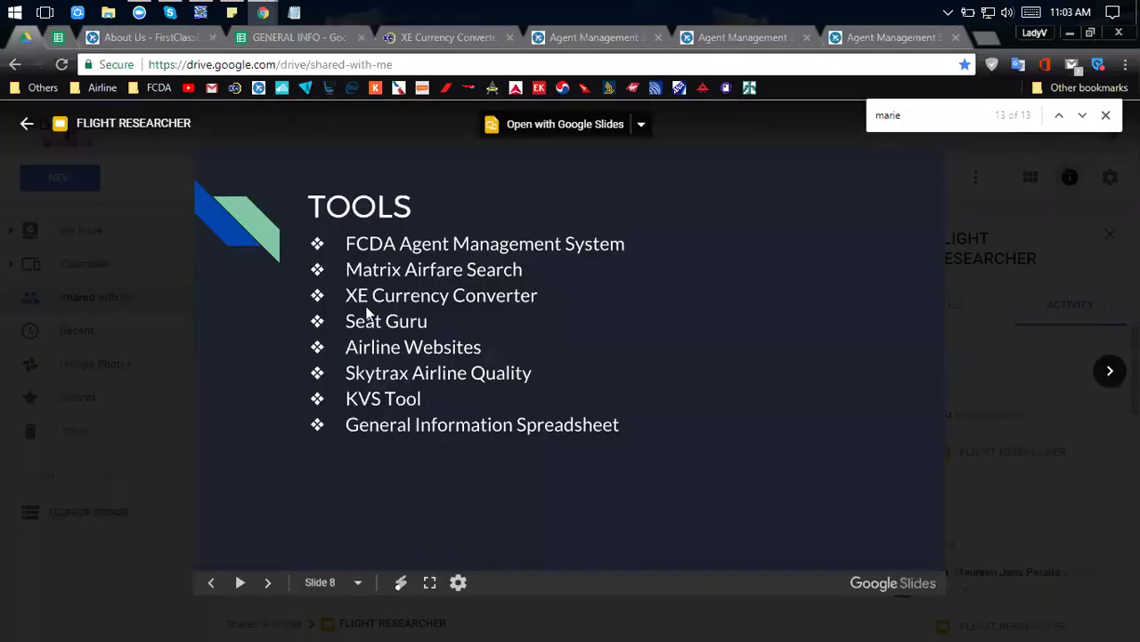
Go to the XE Currency Converter and set it to convert 1 EUR into USD.
{"action": "key", "text": "alt+Tab"}
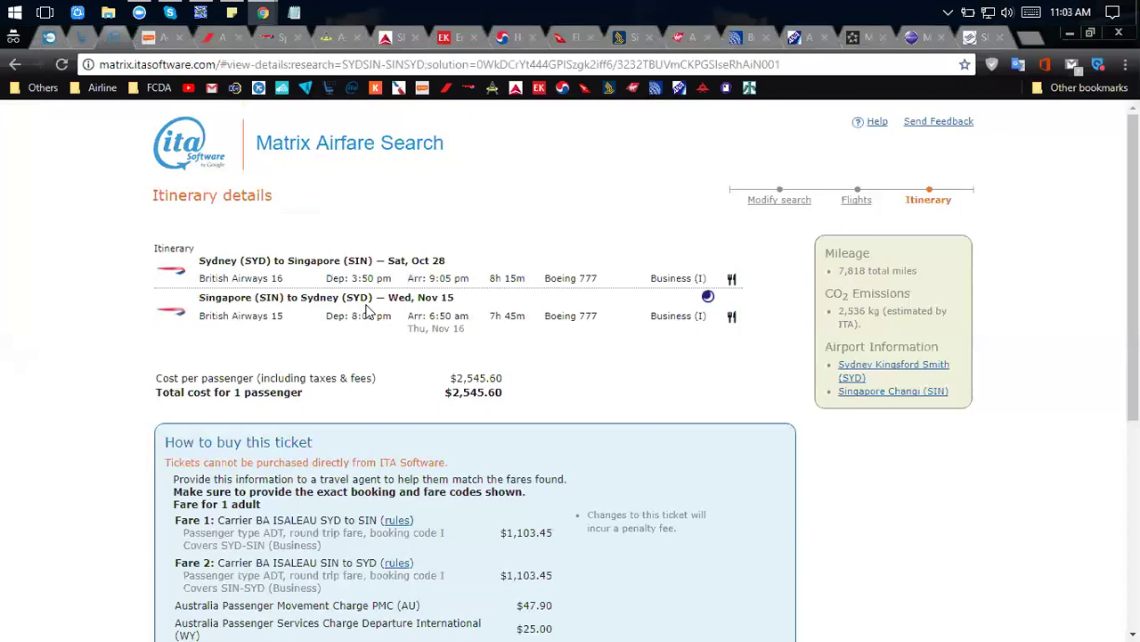
{"action": "key", "text": "alt+Tab"}
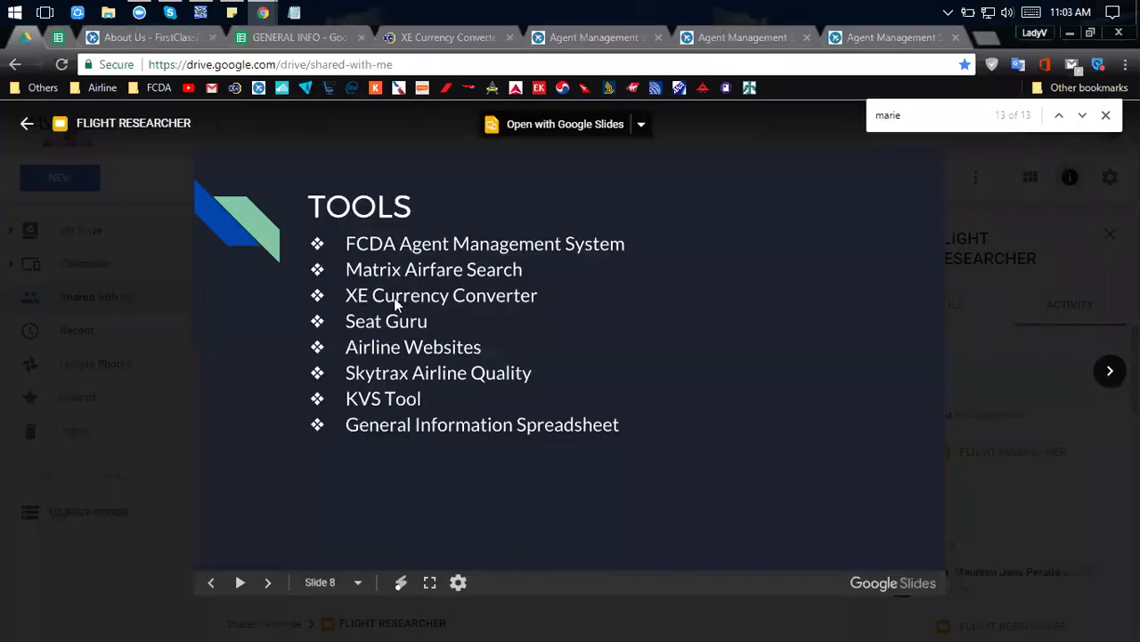
{"action": "left_click", "coordinate": [445, 39]}
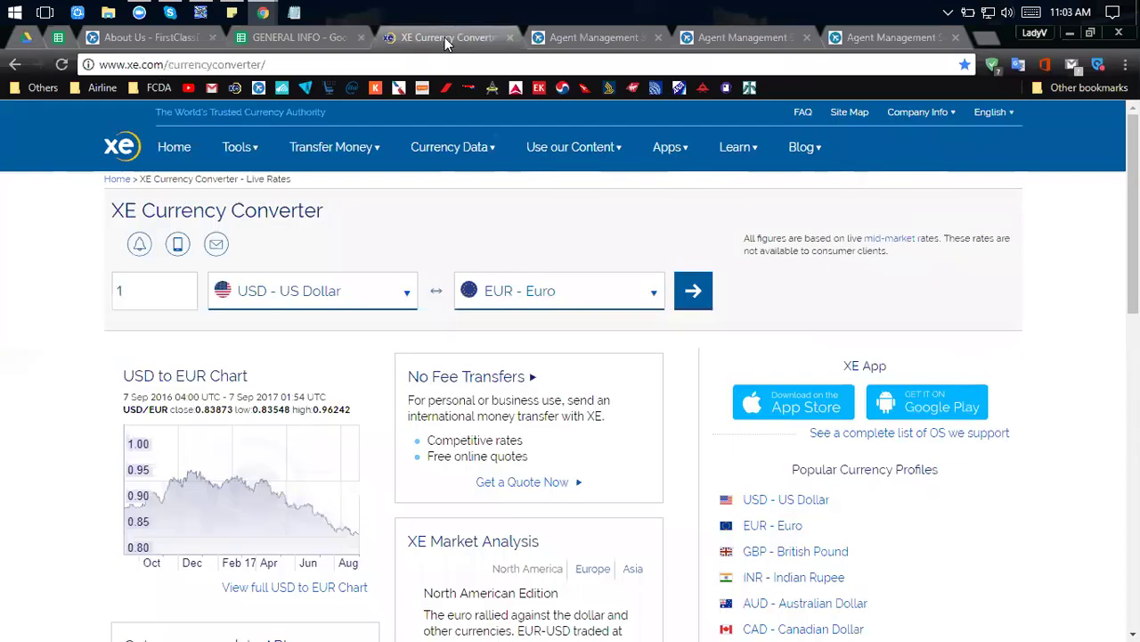
{"action": "left_click", "coordinate": [436, 296]}
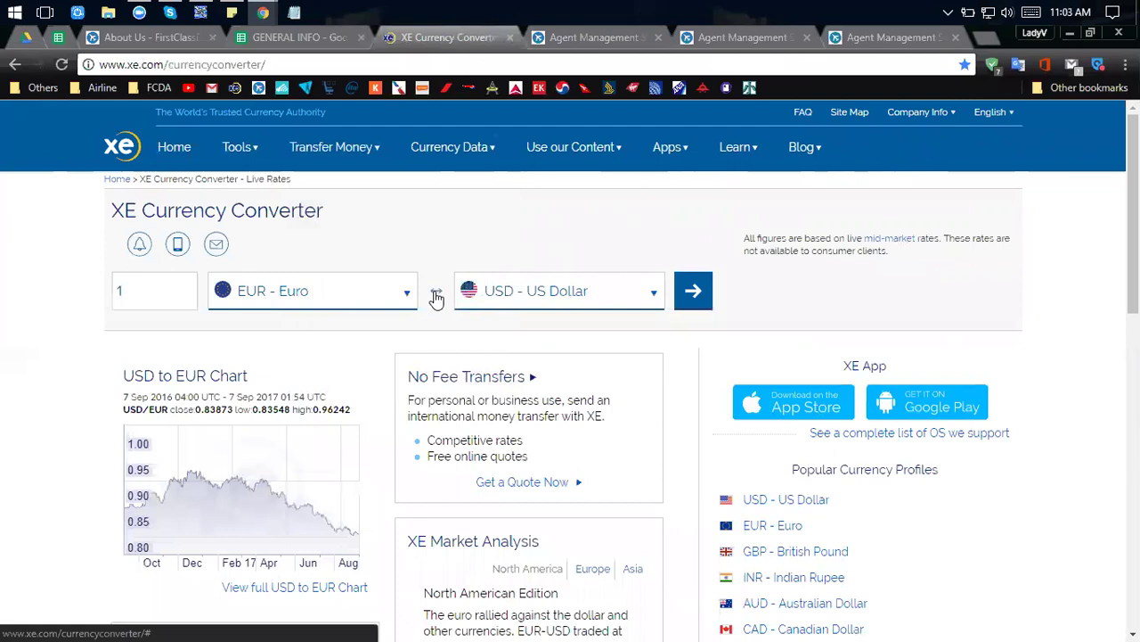
{"action": "left_click", "coordinate": [140, 292]}
{"action": "key", "text": "BackSpace"}
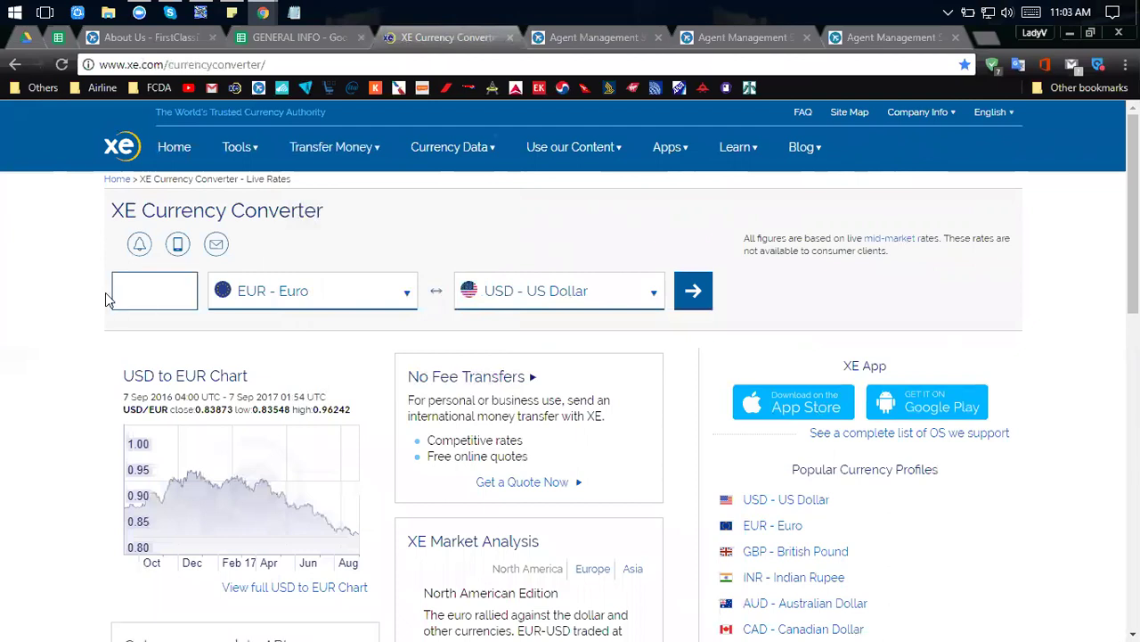
{"action": "left_click", "coordinate": [409, 235]}
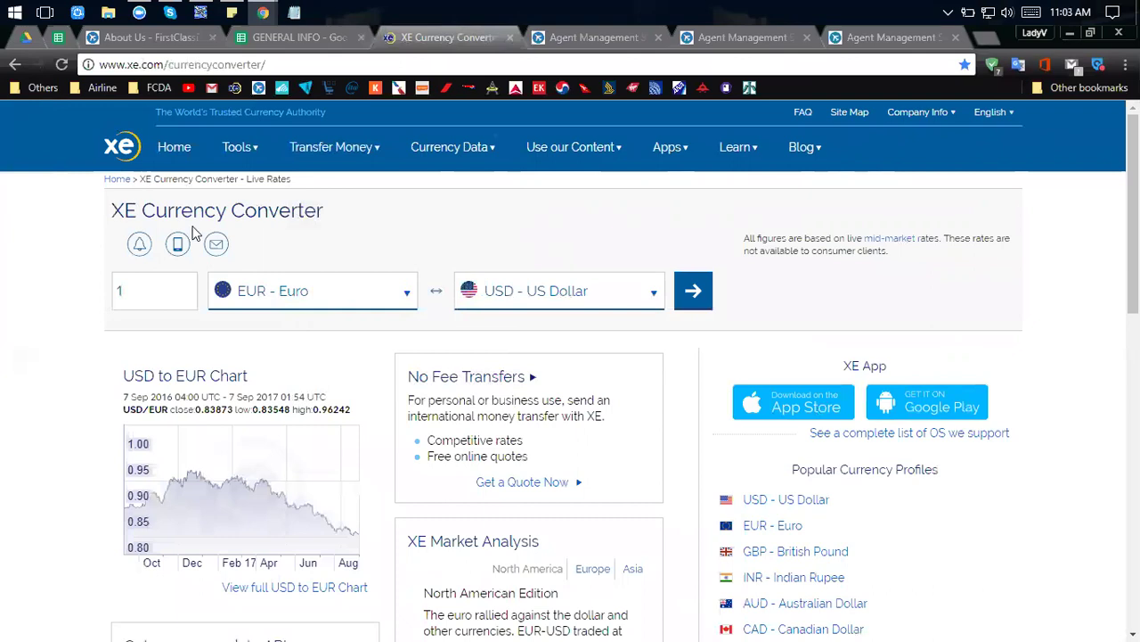
Highlight the XE Currency Converter heading, then switch between the Matrix and converter windows.
{"action": "left_click_drag", "start_coordinate": [341, 214], "coordinate": [114, 207]}
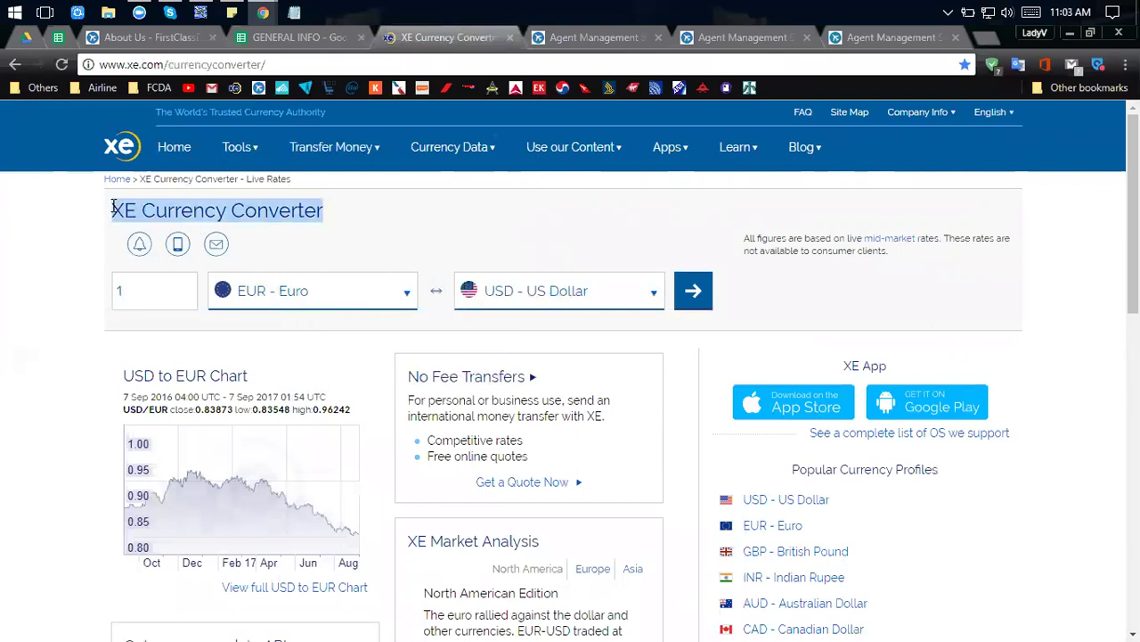
{"action": "left_click", "coordinate": [113, 207]}
{"action": "key", "text": "alt+Tab"}
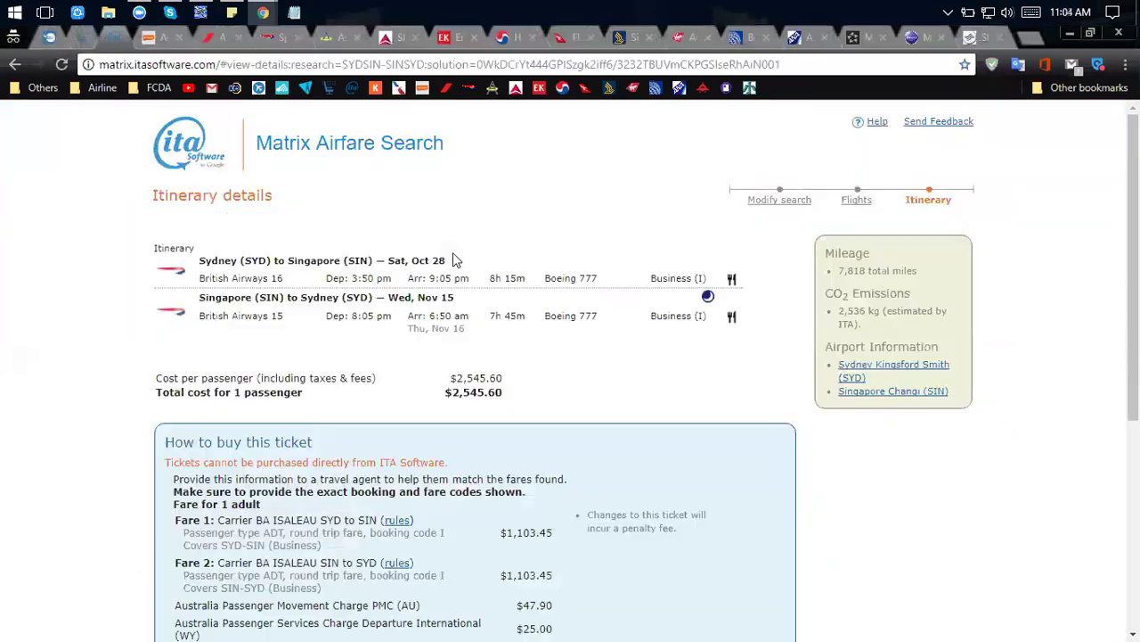
{"action": "key", "text": "alt+Tab"}
{"action": "key", "text": "alt+Tab"}
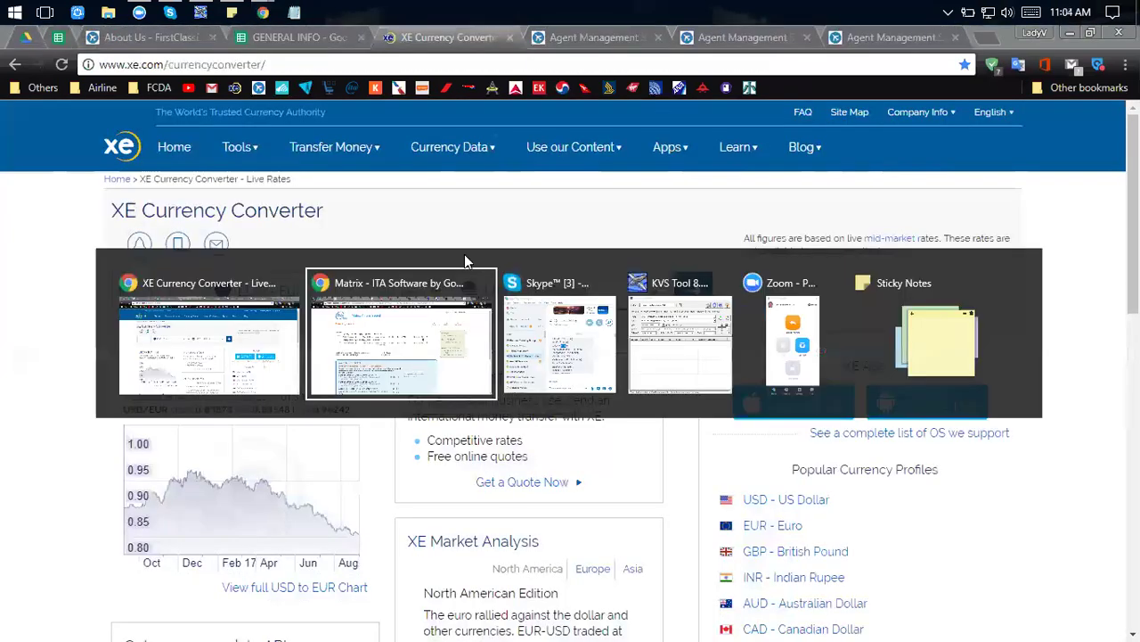
{"action": "key", "text": "alt+Tab"}
{"action": "key", "text": "alt+Tab"}
{"action": "key", "text": "alt+Tab"}
{"action": "key", "text": "alt+Tab"}
{"action": "key", "text": "alt+Tab"}
{"action": "key", "text": "alt+Tab"}
{"action": "key", "text": "alt+Tab"}
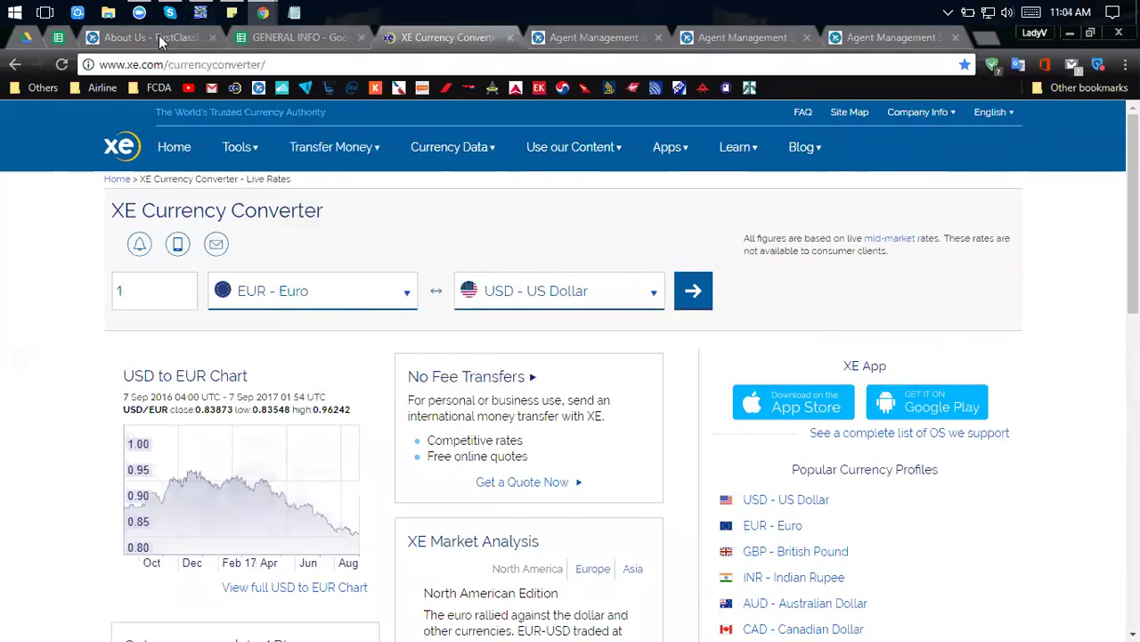
Search SeatGuru for Singapore Airlines flight number 7.
{"action": "left_click", "coordinate": [24, 37]}
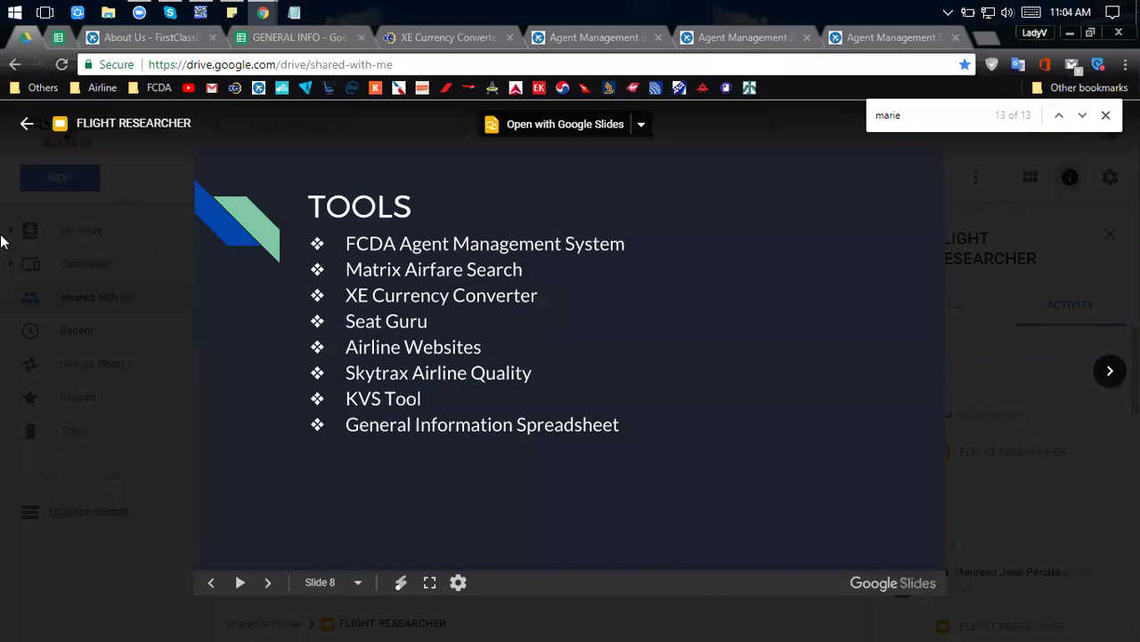
{"action": "key", "text": "alt+Tab"}
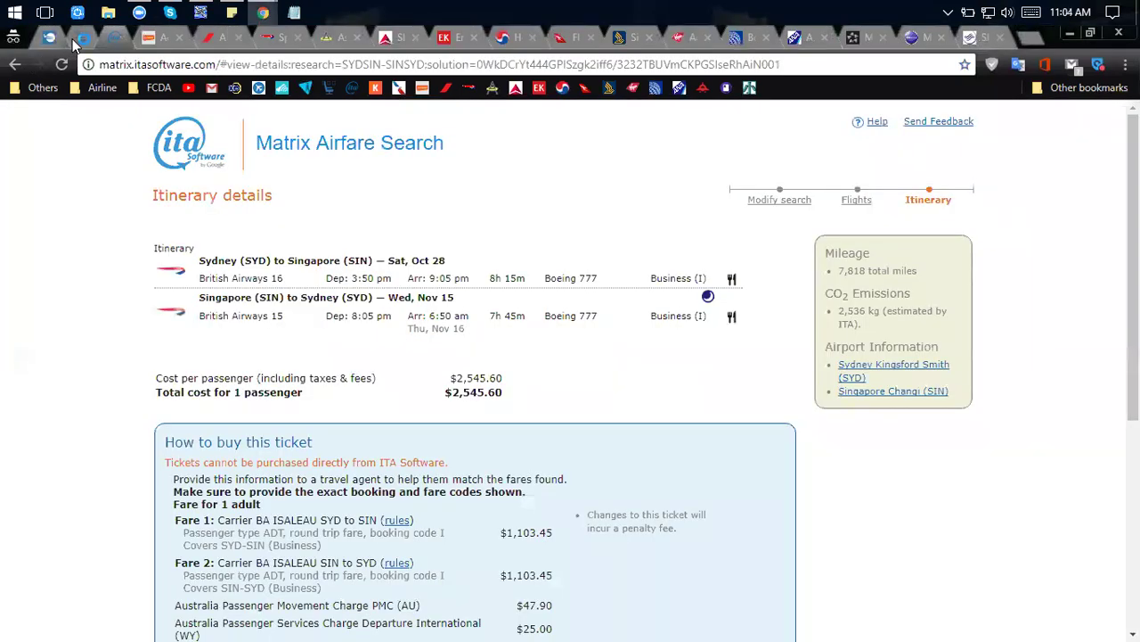
{"action": "left_click", "coordinate": [79, 39]}
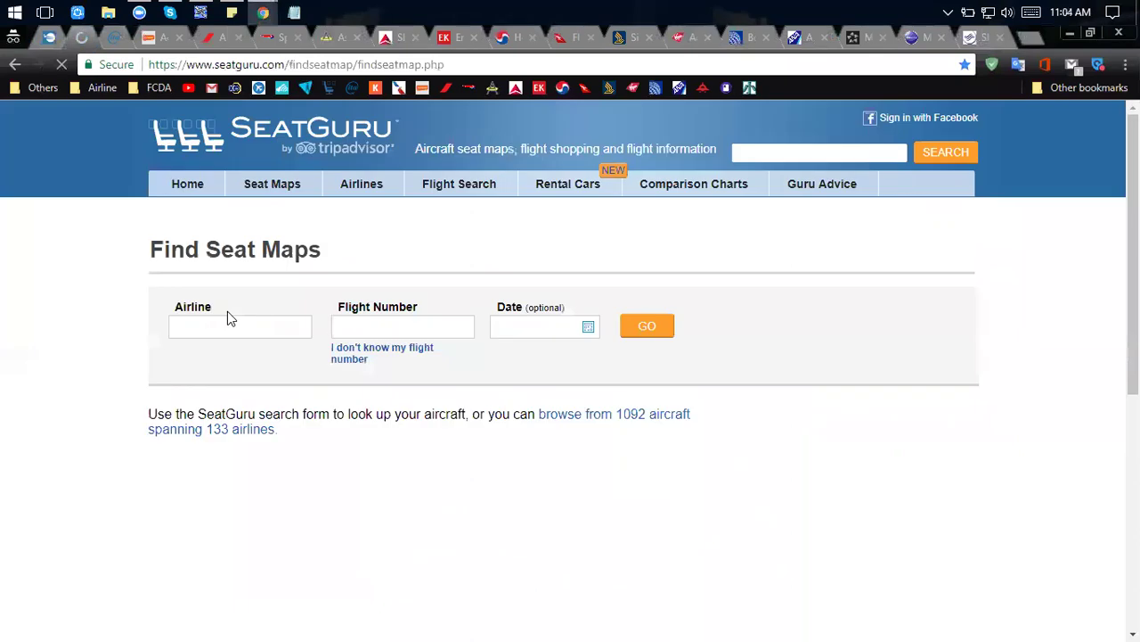
{"action": "left_click", "coordinate": [223, 334]}
{"action": "type", "text": "si"}
{"action": "left_click", "coordinate": [259, 354]}
{"action": "left_click", "coordinate": [432, 324]}
{"action": "type", "text": "7"}
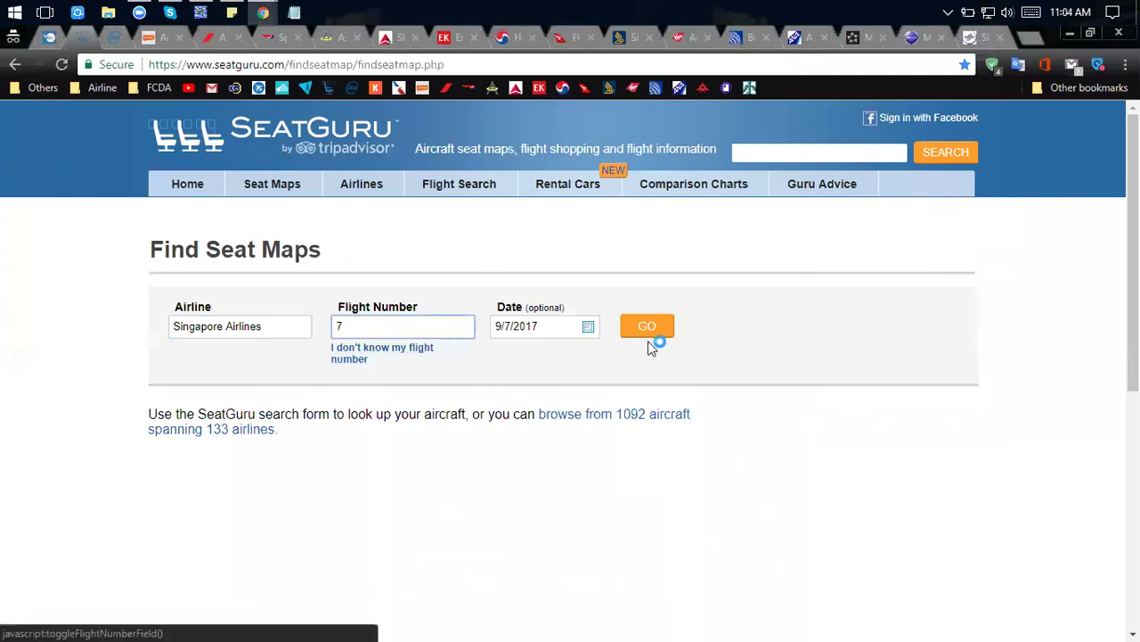
{"action": "left_click", "coordinate": [648, 336]}
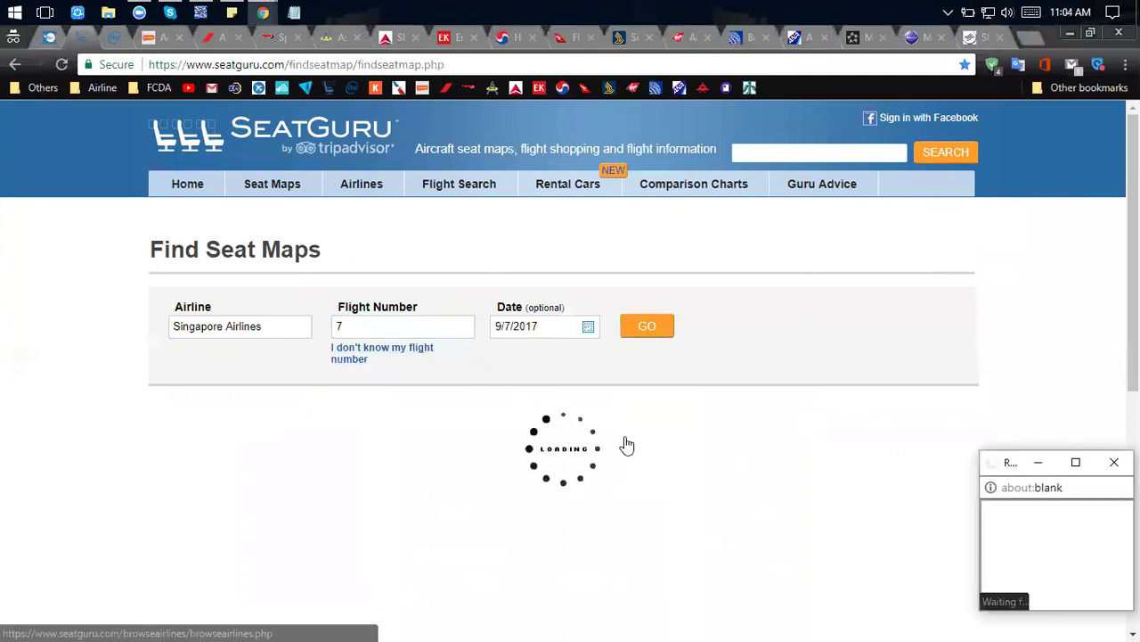
Open the ICN–SIN Boeing 777-300ER Four Class seat map and highlight the Business and First class descriptions.
{"action": "scroll", "coordinate": [628, 444], "scroll_direction": "down", "scroll_amount": 1}
{"action": "left_click", "coordinate": [658, 428]}
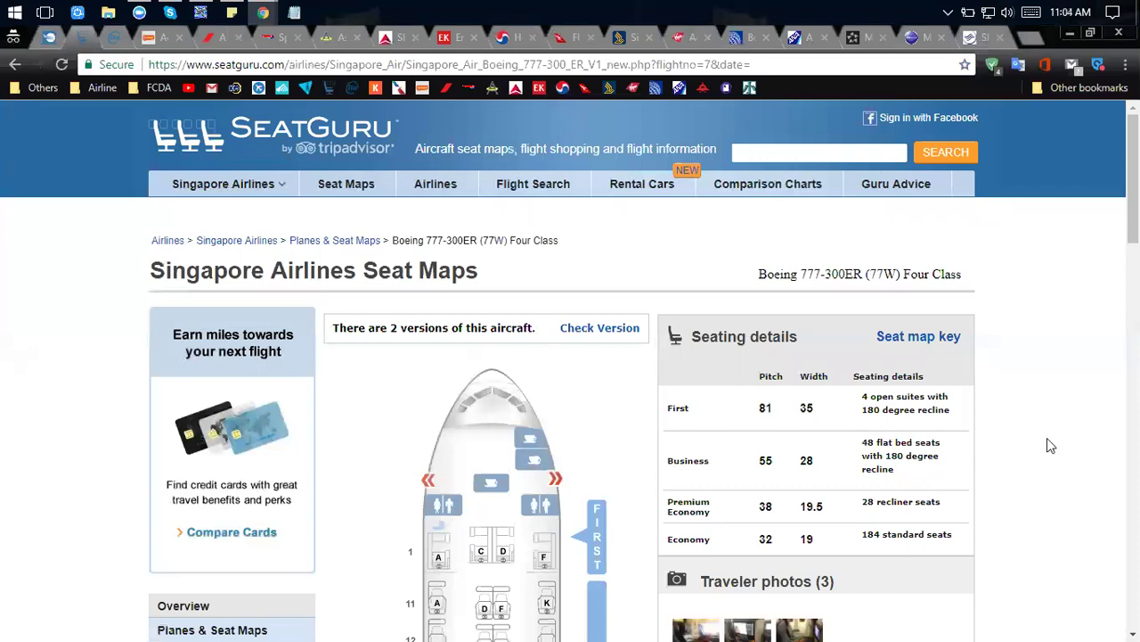
{"action": "left_click_drag", "start_coordinate": [901, 470], "coordinate": [848, 443]}
{"action": "left_click_drag", "start_coordinate": [950, 412], "coordinate": [857, 404]}
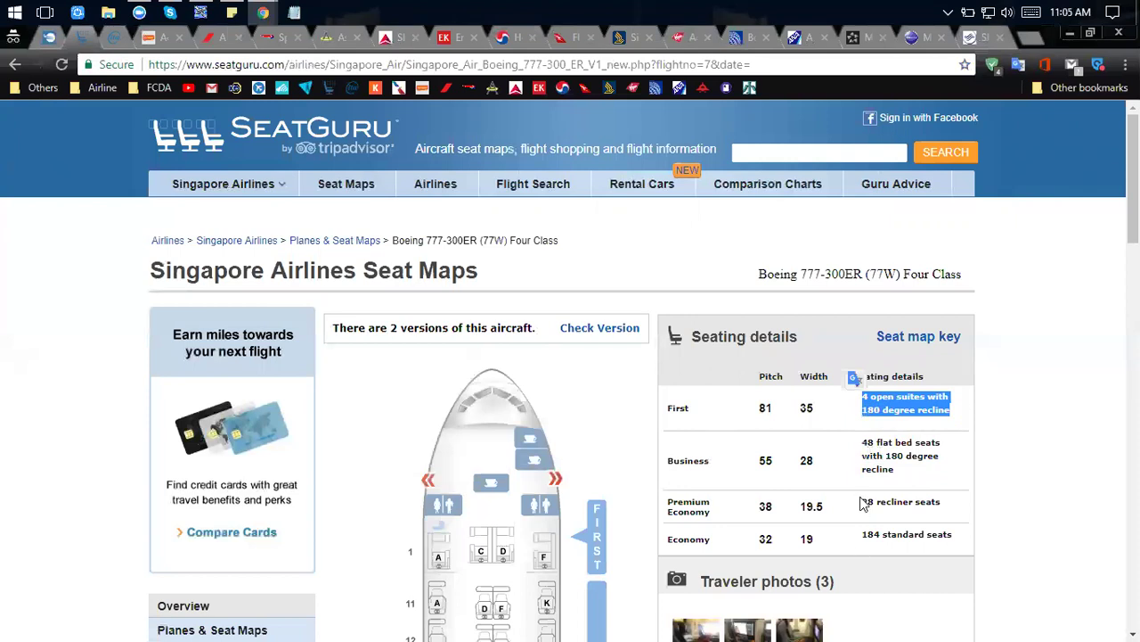
Compare the SeatGuru First class seat map with the tools slide, ending on Skytrax.
{"action": "left_click", "coordinate": [887, 460]}
{"action": "key", "text": "alt+Tab"}
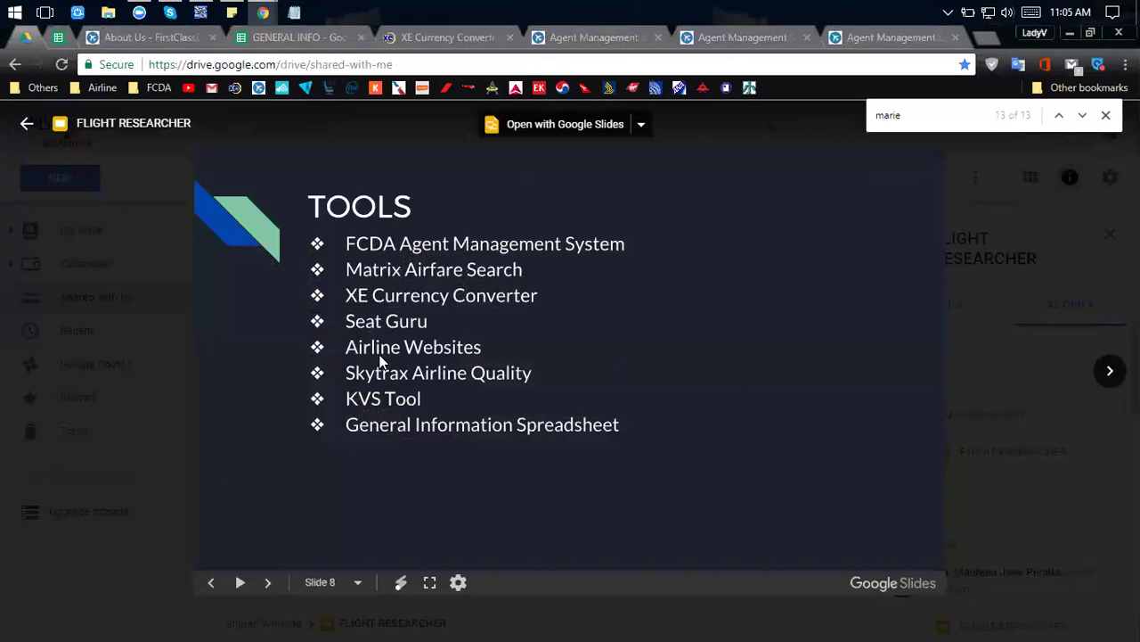
{"action": "key", "text": "alt+Tab"}
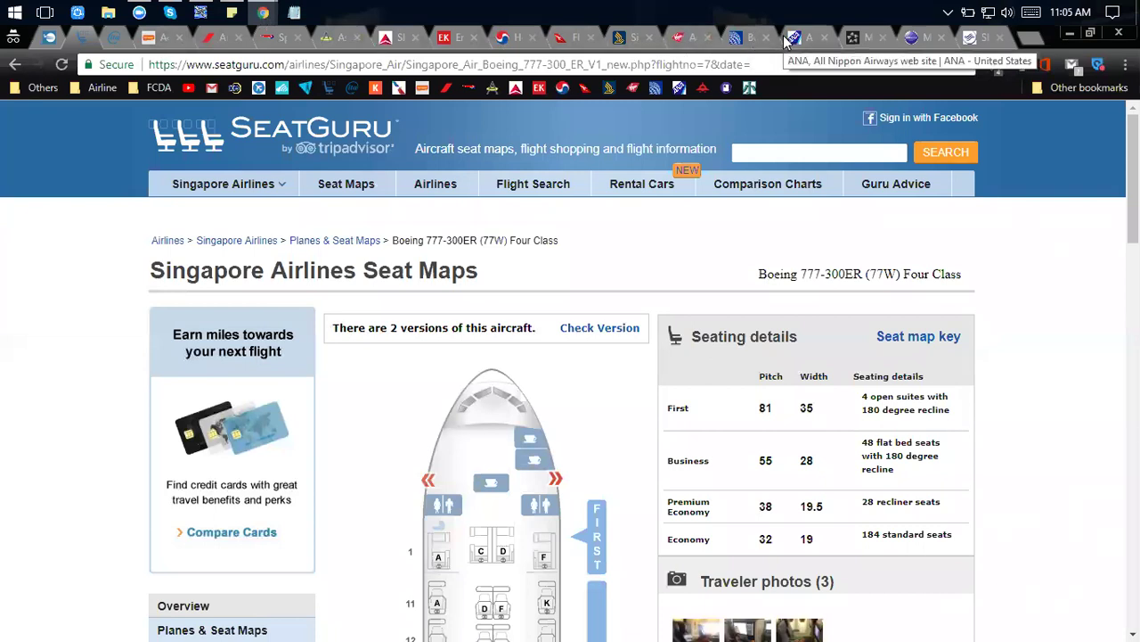
{"action": "key", "text": "alt+Tab"}
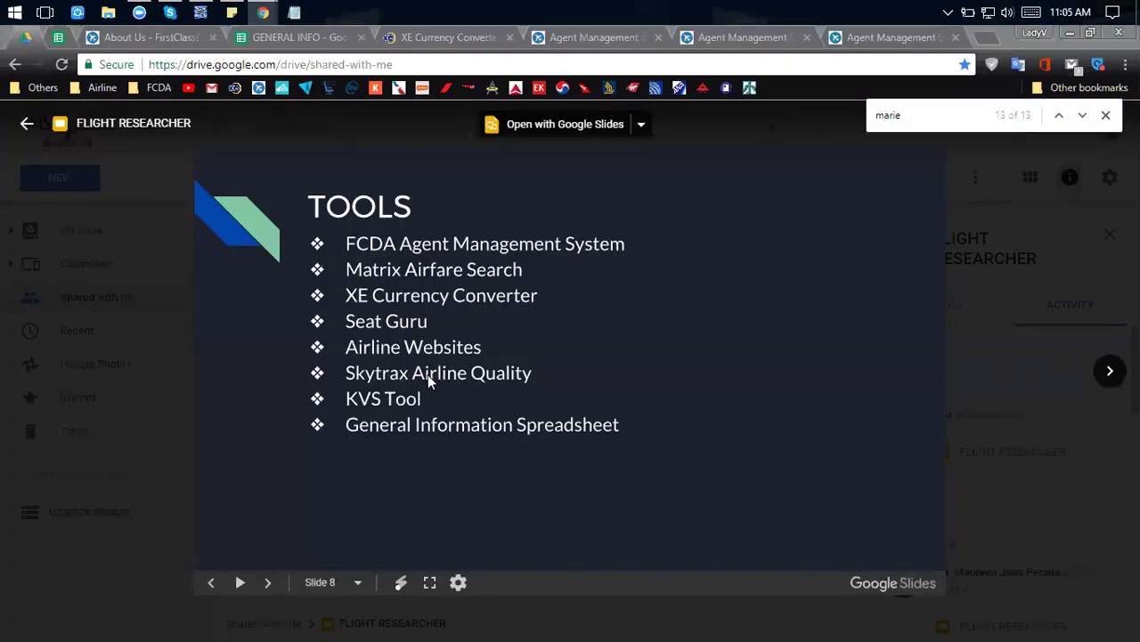
{"action": "key", "text": "alt+Tab"}
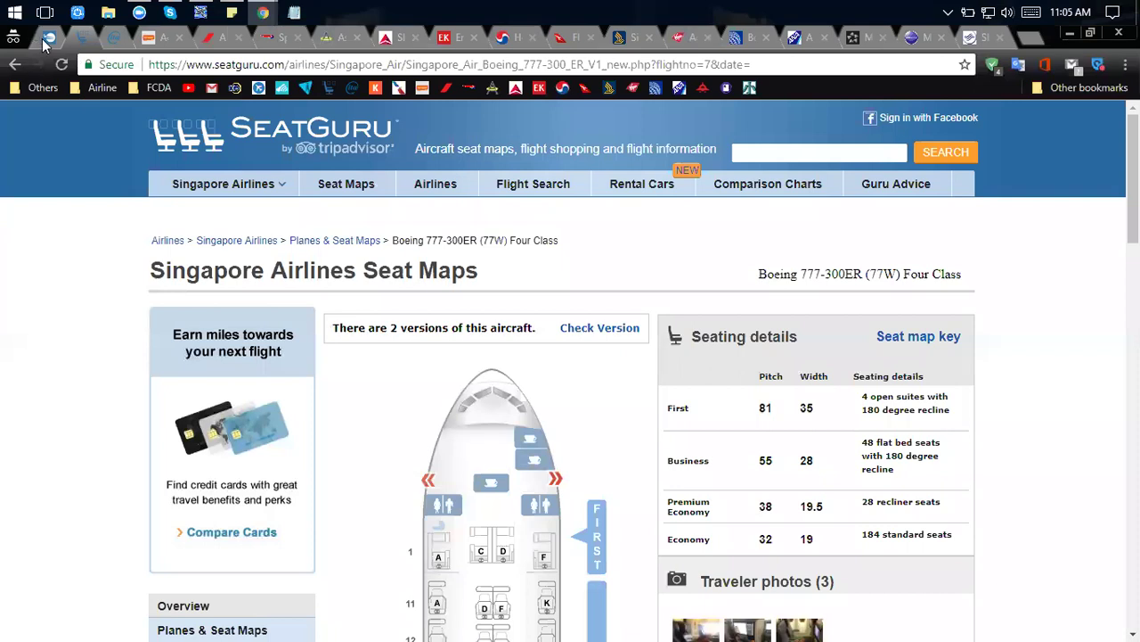
{"action": "key", "text": "alt+Tab"}
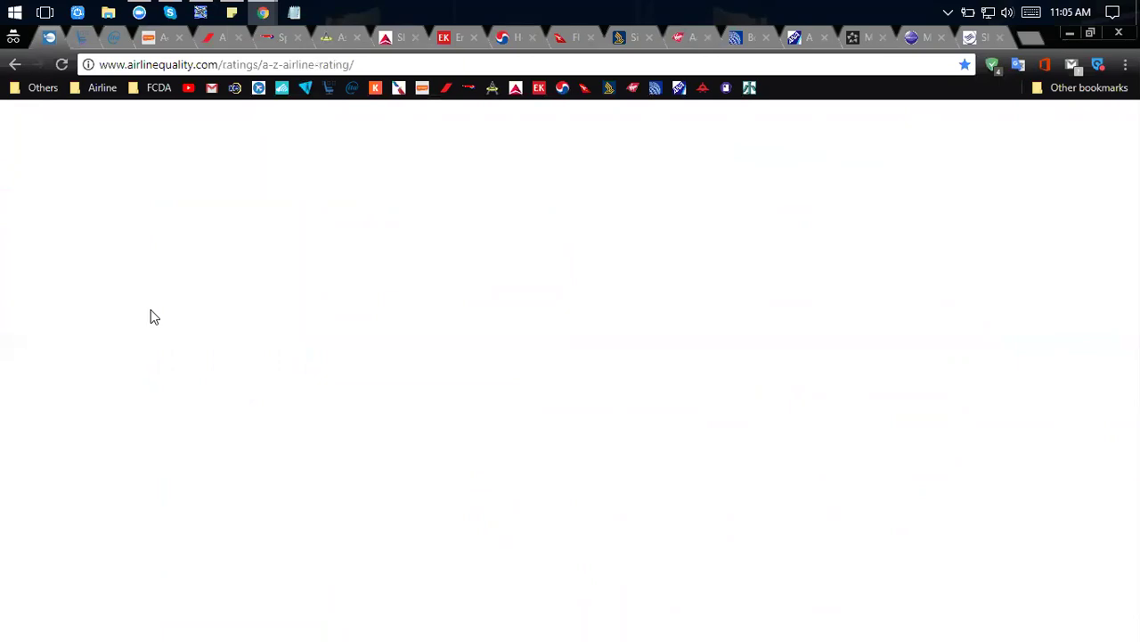
Show Skytrax's list of 5-Star Airlines, then return to the Flight Researcher Tools slide.
{"action": "scroll", "coordinate": [176, 354], "scroll_direction": "down", "scroll_amount": 1}
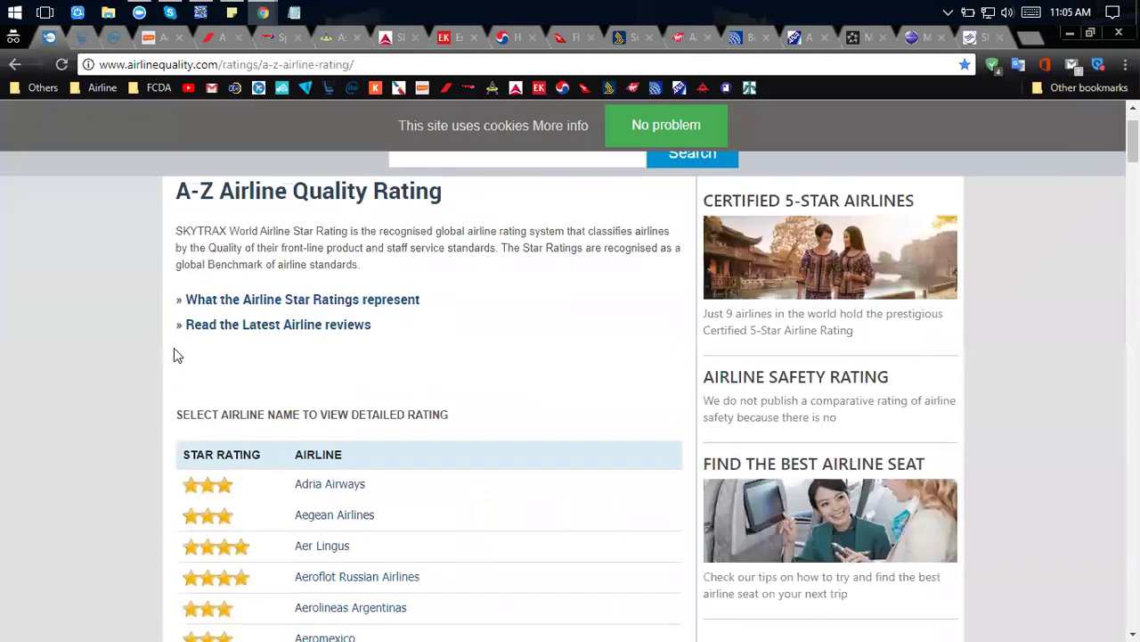
{"action": "scroll", "coordinate": [433, 348], "scroll_direction": "up", "scroll_amount": 1}
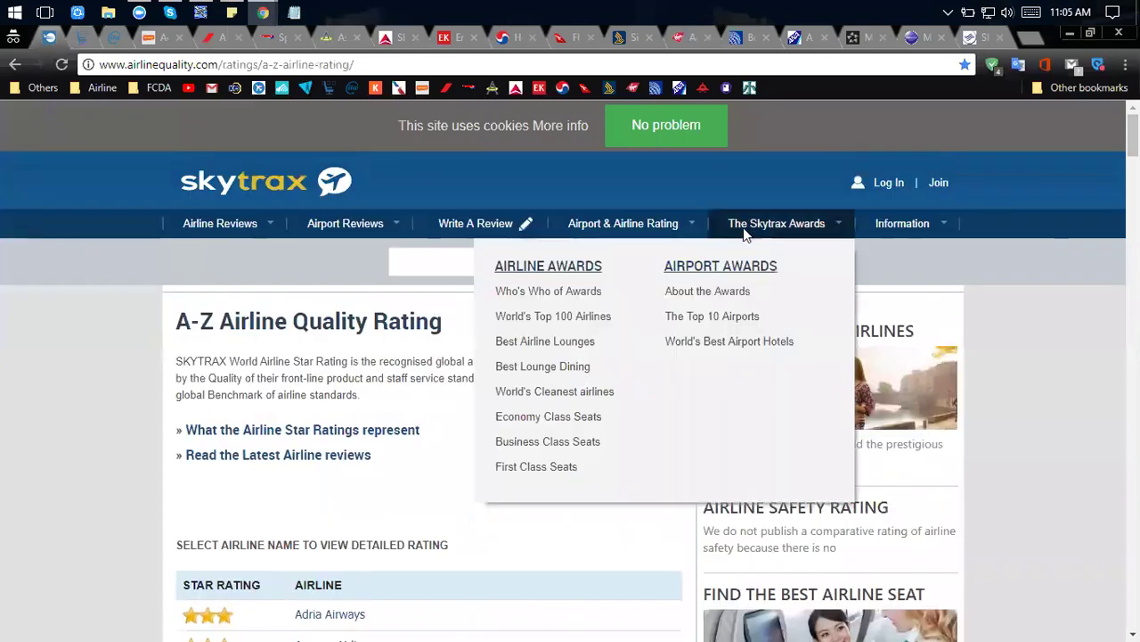
{"action": "mouse_move", "coordinate": [586, 234]}
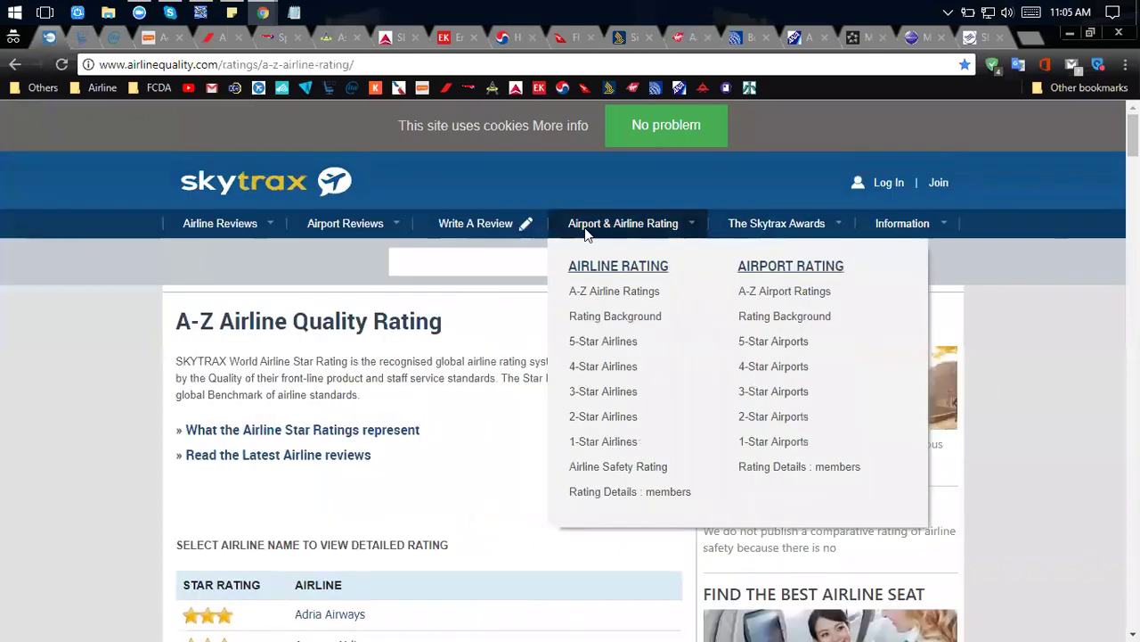
{"action": "left_click", "coordinate": [615, 344]}
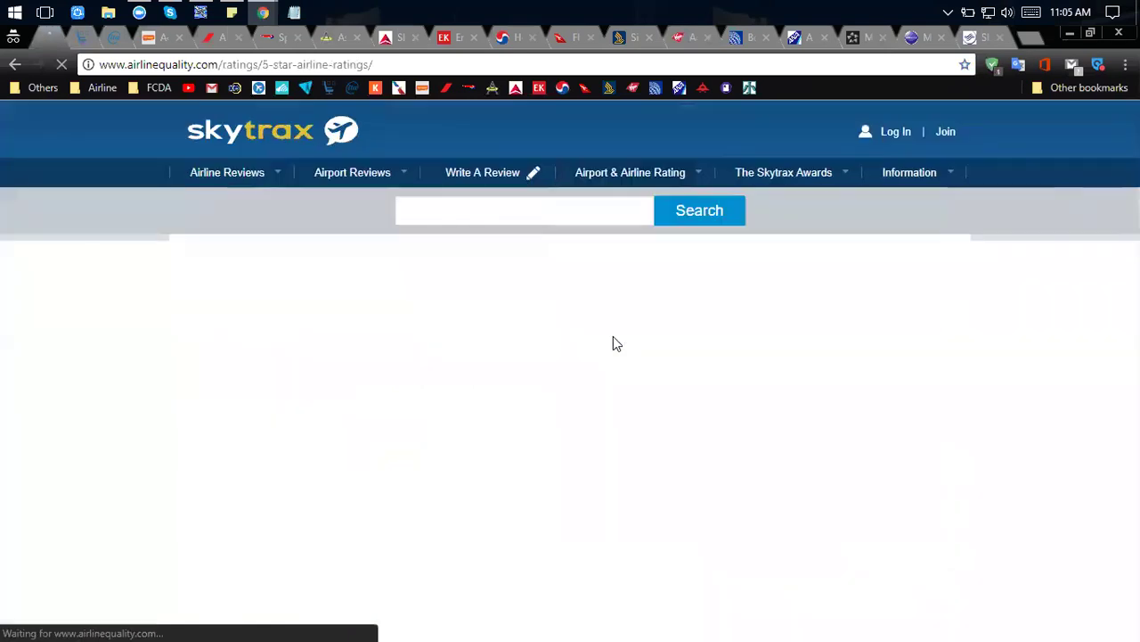
{"action": "scroll", "coordinate": [613, 344], "scroll_direction": "down", "scroll_amount": 5}
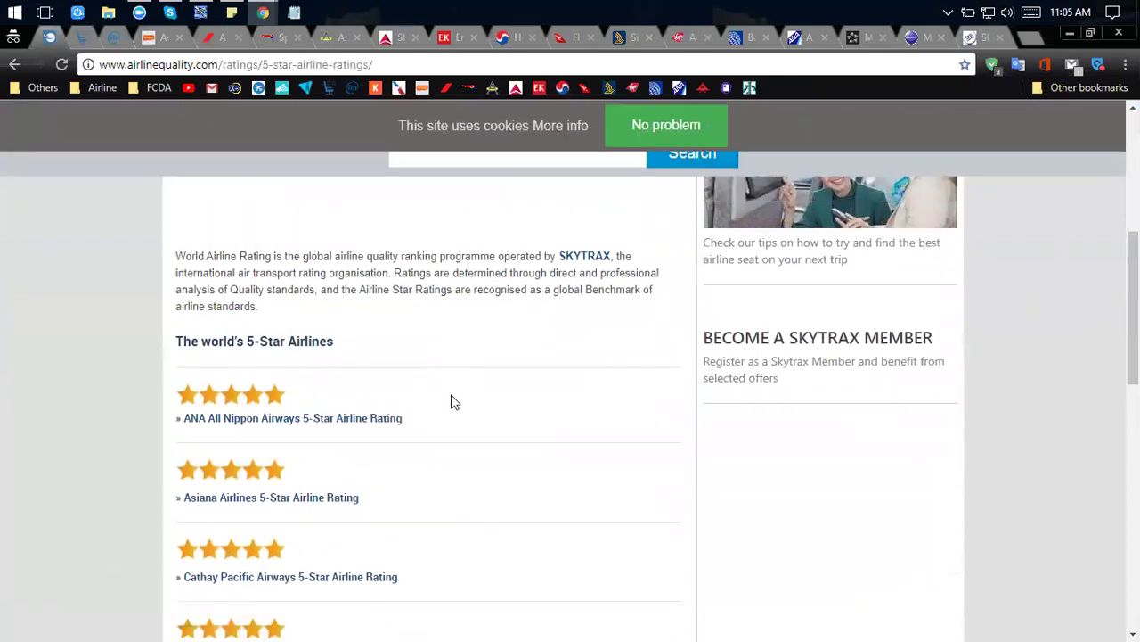
{"action": "key", "text": "alt+Tab"}
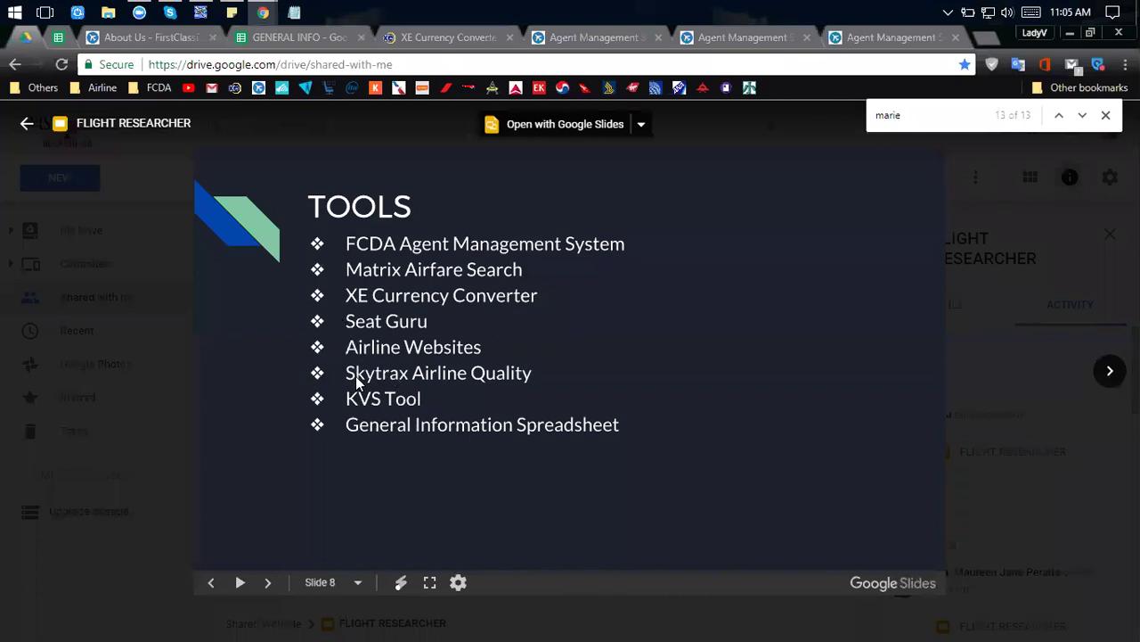
{"action": "left_click", "coordinate": [208, 13]}
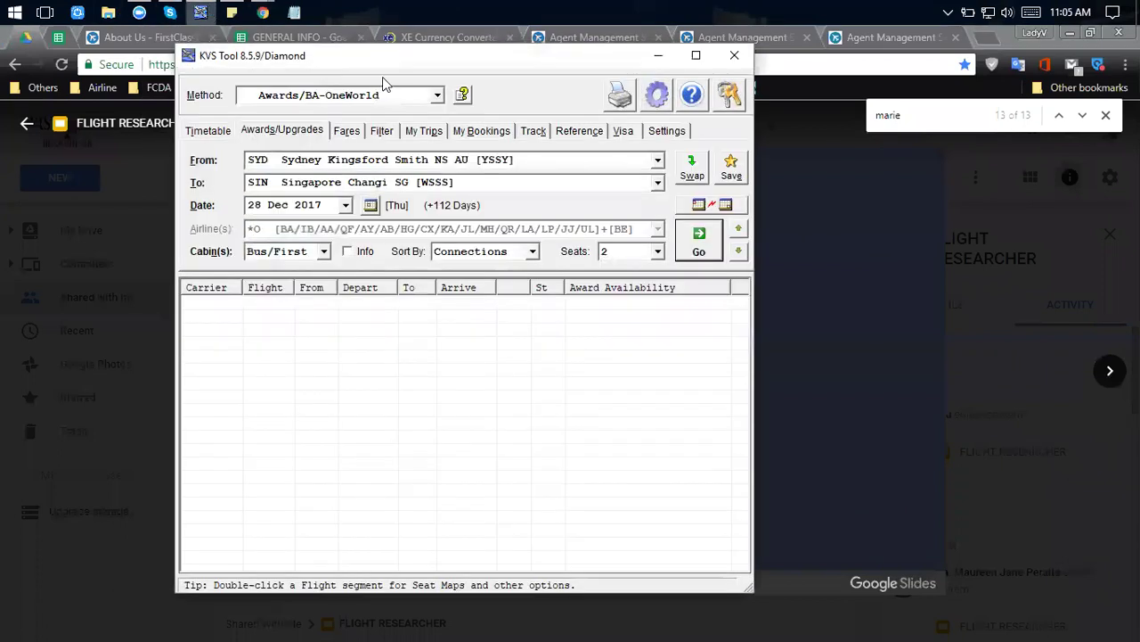
{"action": "left_click_drag", "start_coordinate": [399, 63], "coordinate": [533, 68]}
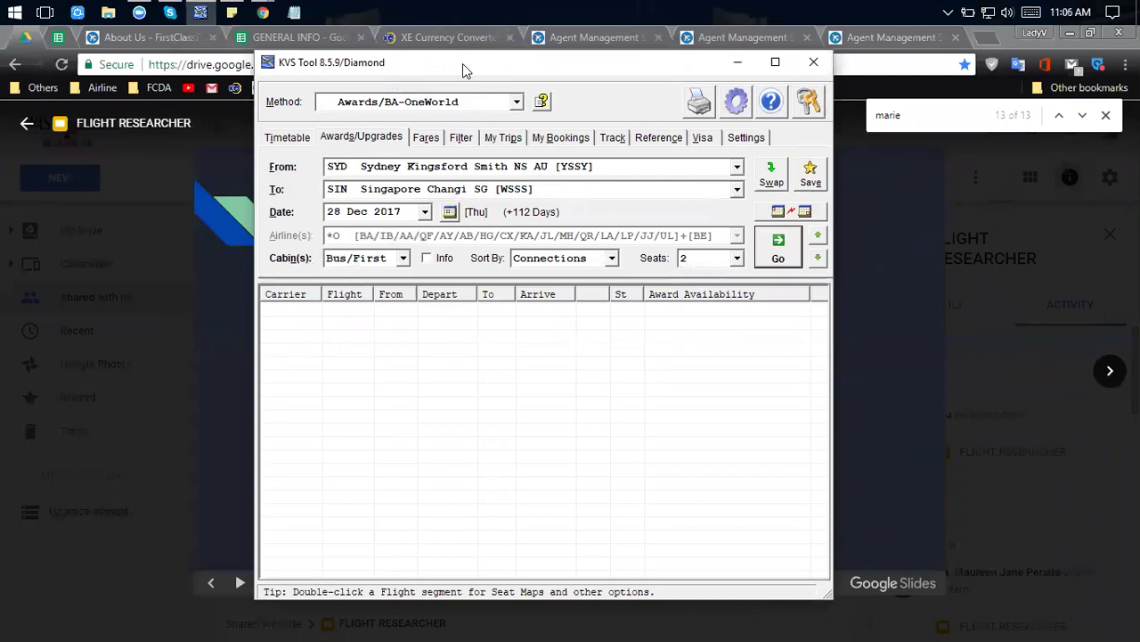
{"action": "left_click_drag", "start_coordinate": [462, 64], "coordinate": [473, 57]}
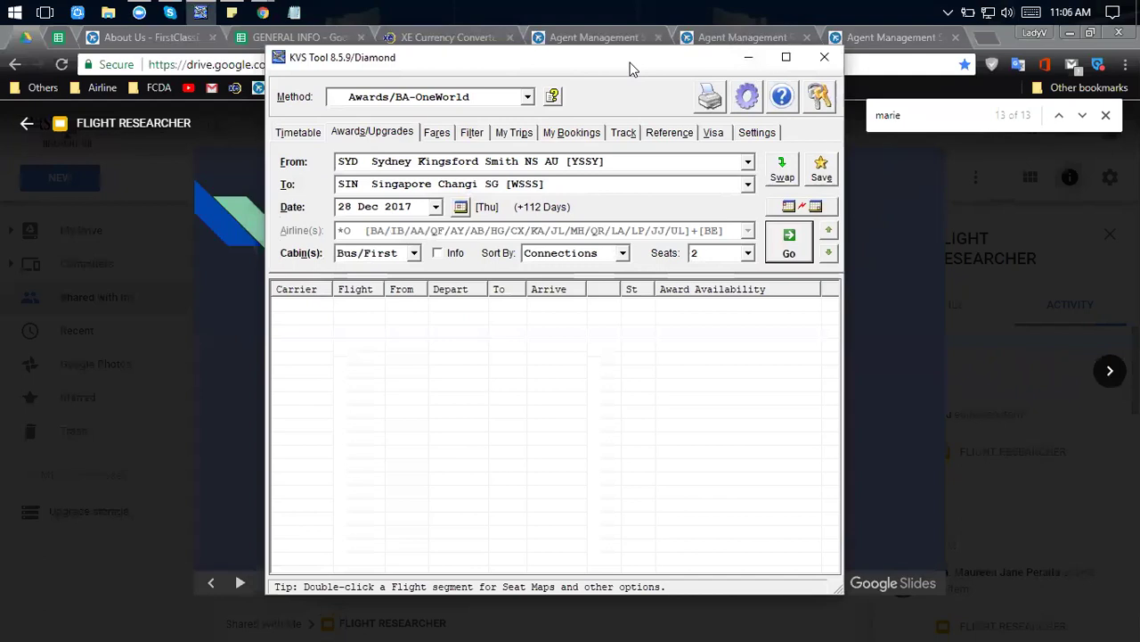
{"action": "left_click_drag", "start_coordinate": [629, 67], "coordinate": [625, 61]}
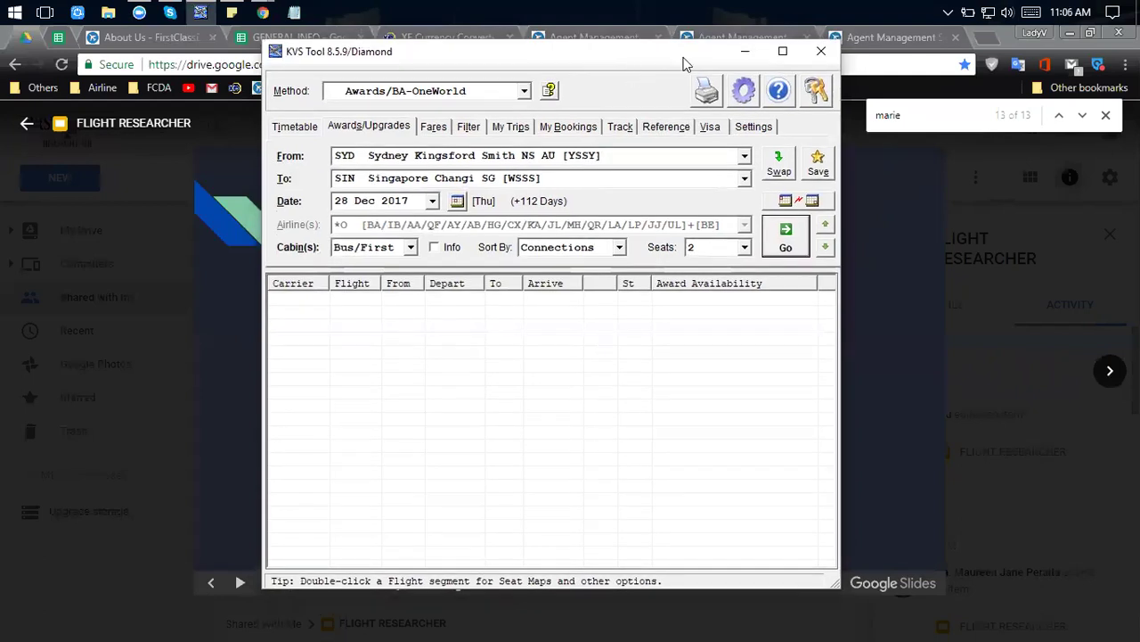
{"action": "left_click", "coordinate": [745, 51]}
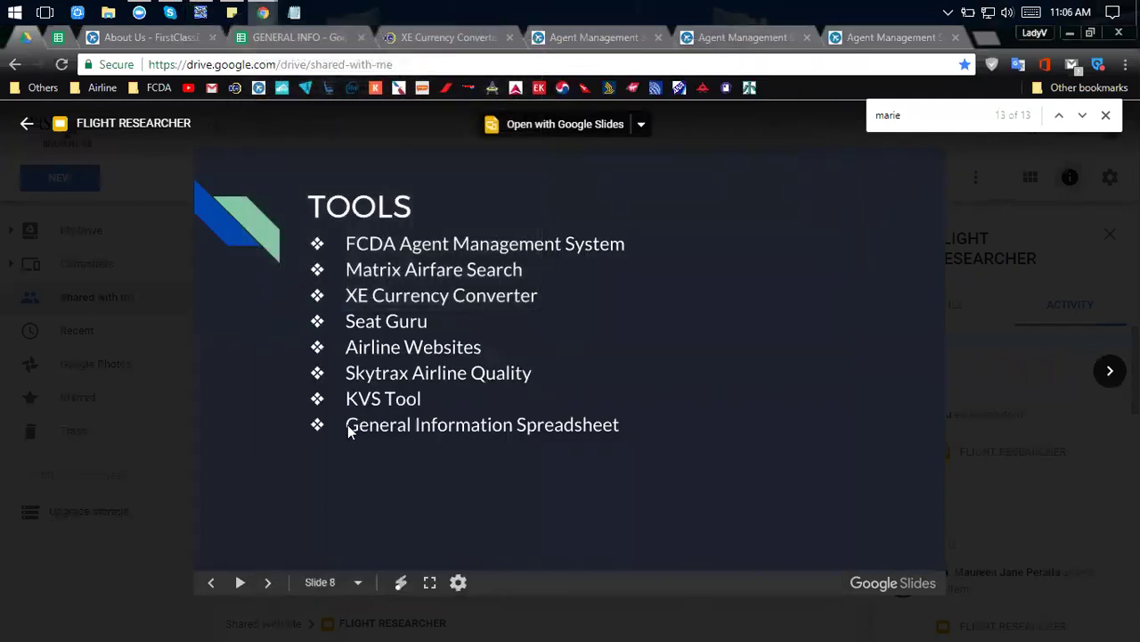
In GENERAL INFO, go past Quoting Rules and Guidelines to the Taxes and Fees table.
{"action": "left_click", "coordinate": [314, 40]}
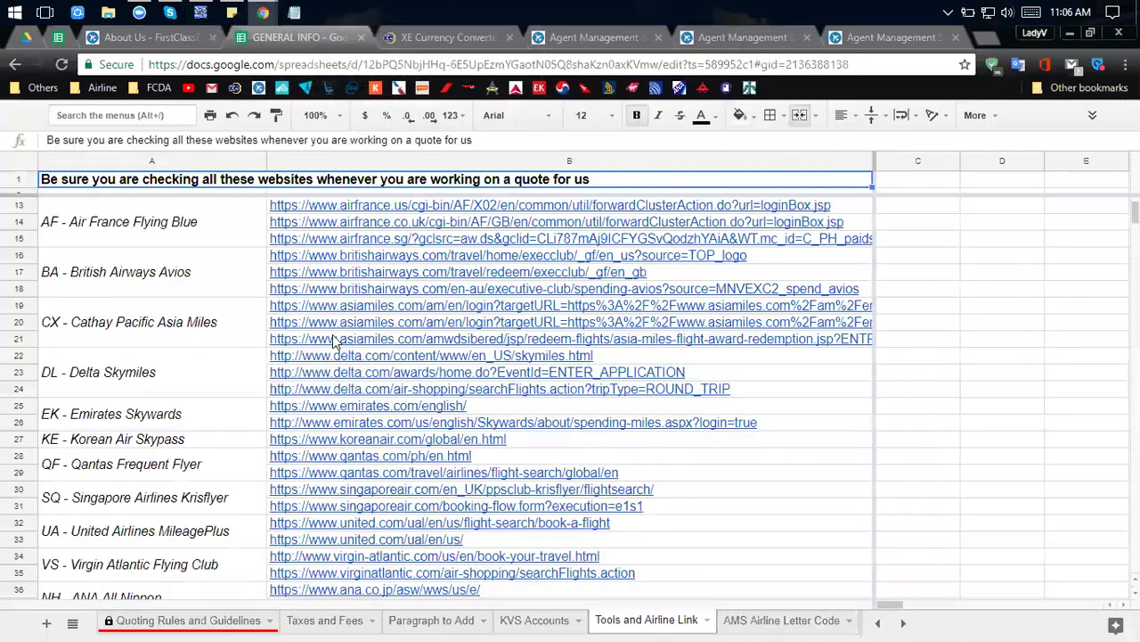
{"action": "left_click", "coordinate": [201, 621]}
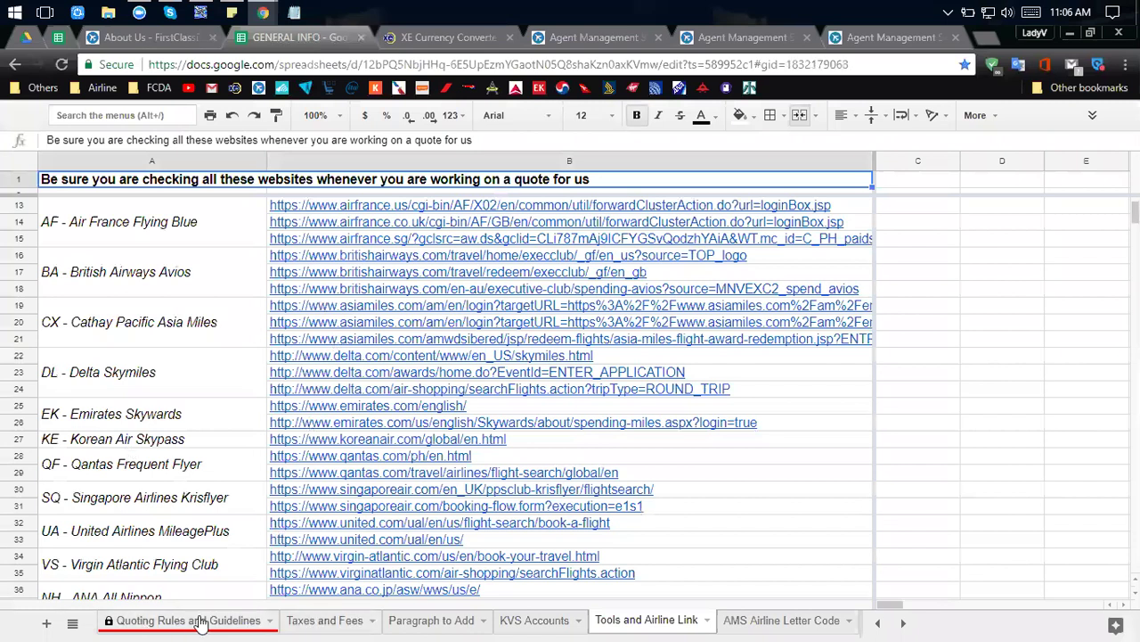
{"action": "left_click", "coordinate": [328, 621]}
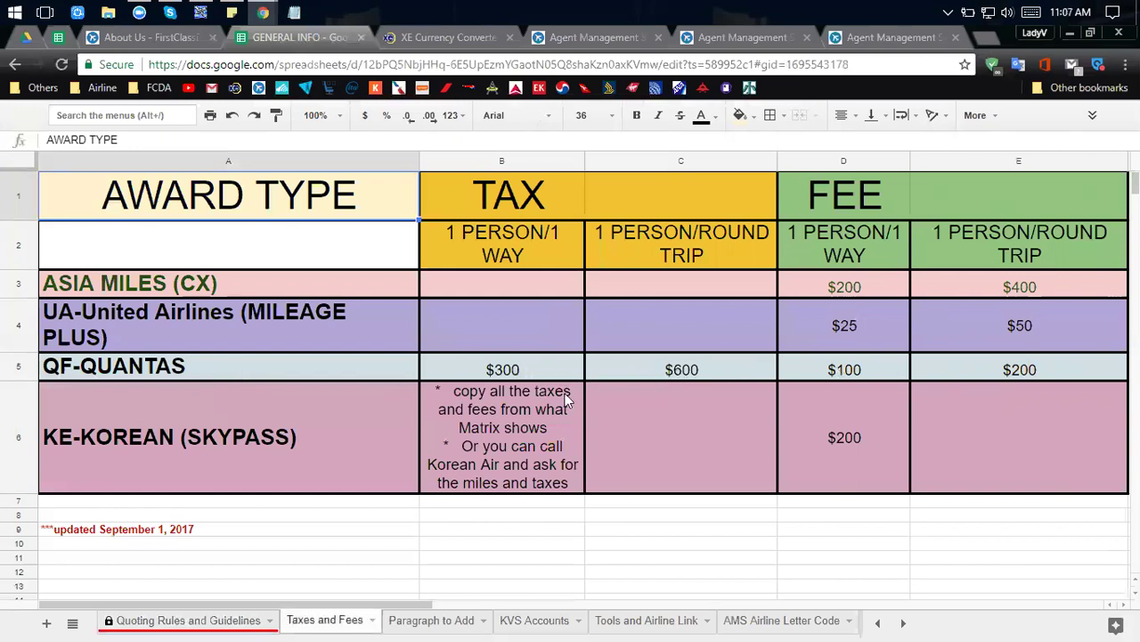
Review Paragraph to Add, highlighting the Emirates no-changes sentence in D5, then open KVS Accounts.
{"action": "left_click", "coordinate": [430, 620]}
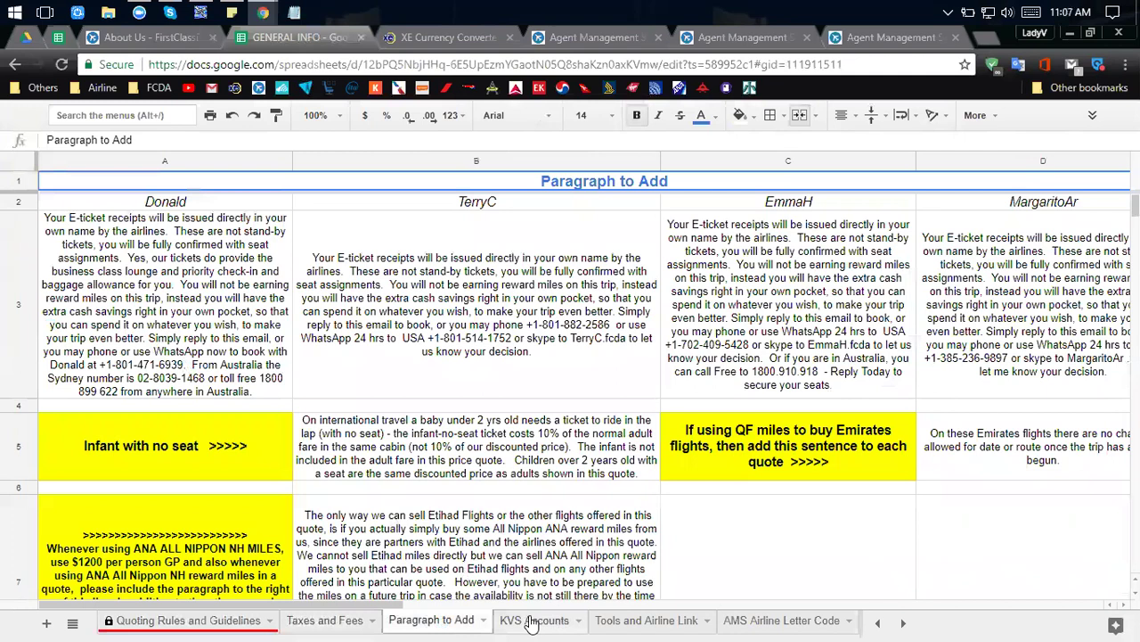
{"action": "scroll", "coordinate": [451, 474], "scroll_direction": "down", "scroll_amount": 2}
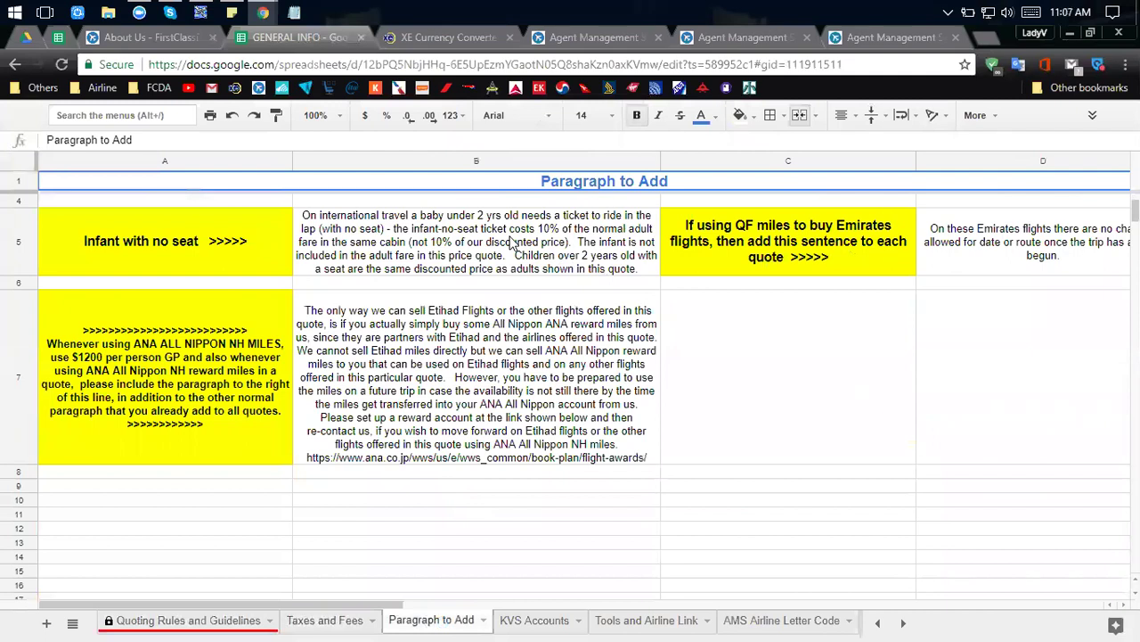
{"action": "left_click", "coordinate": [1049, 221]}
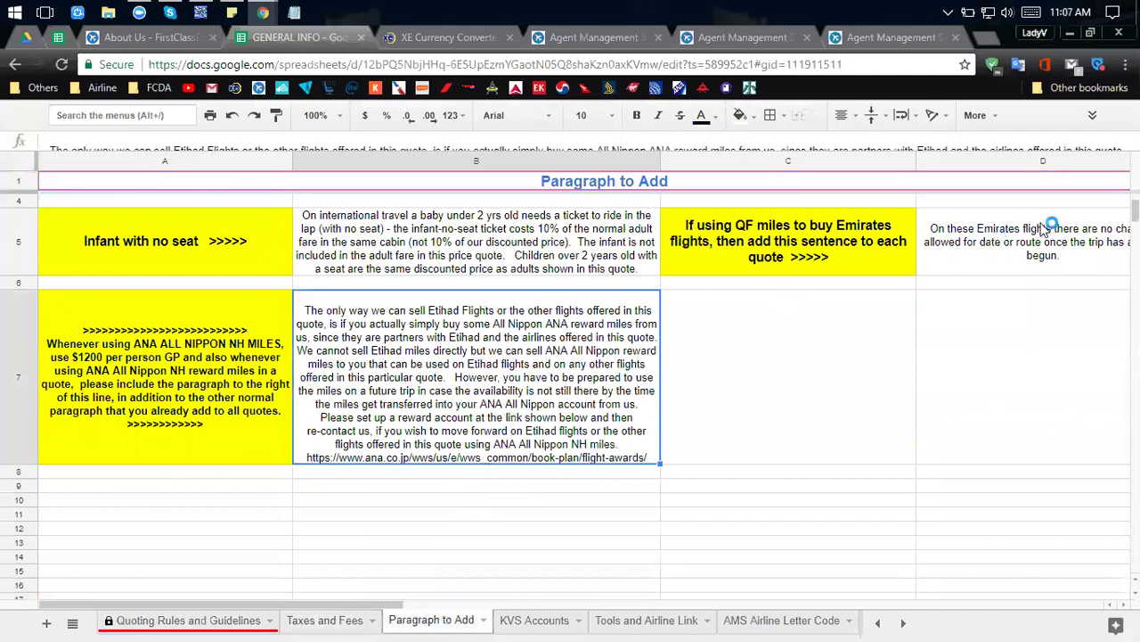
{"action": "left_click", "coordinate": [538, 624]}
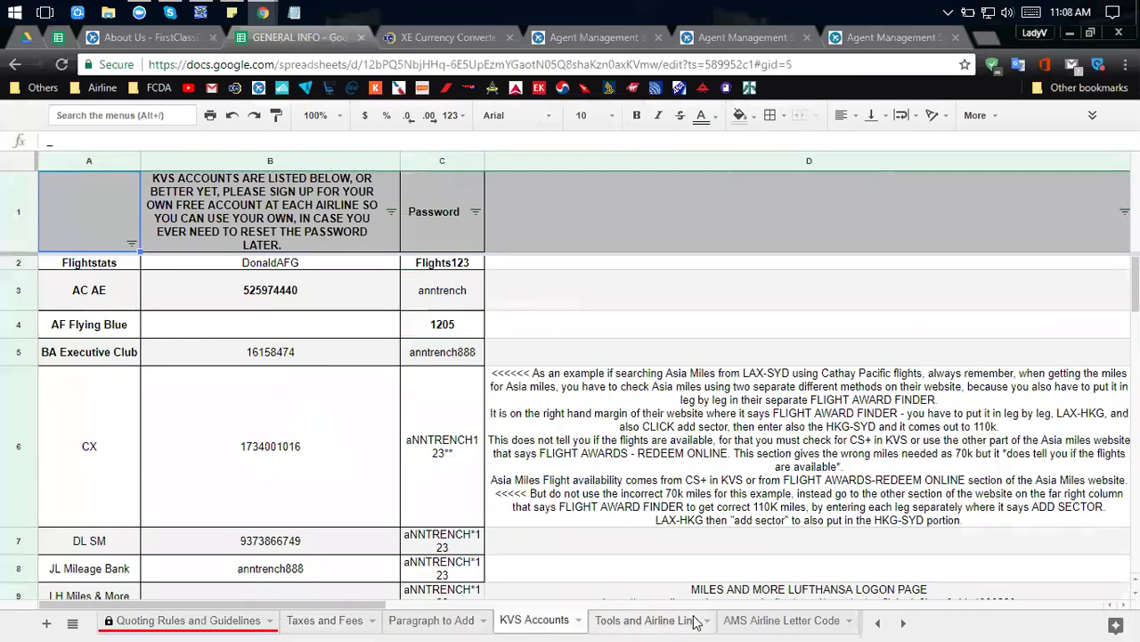
Scroll through the Tools and Airline Link website list, then show the AMS Airline Letter Code sheet.
{"action": "scroll", "coordinate": [499, 593], "scroll_direction": "right", "scroll_amount": 10}
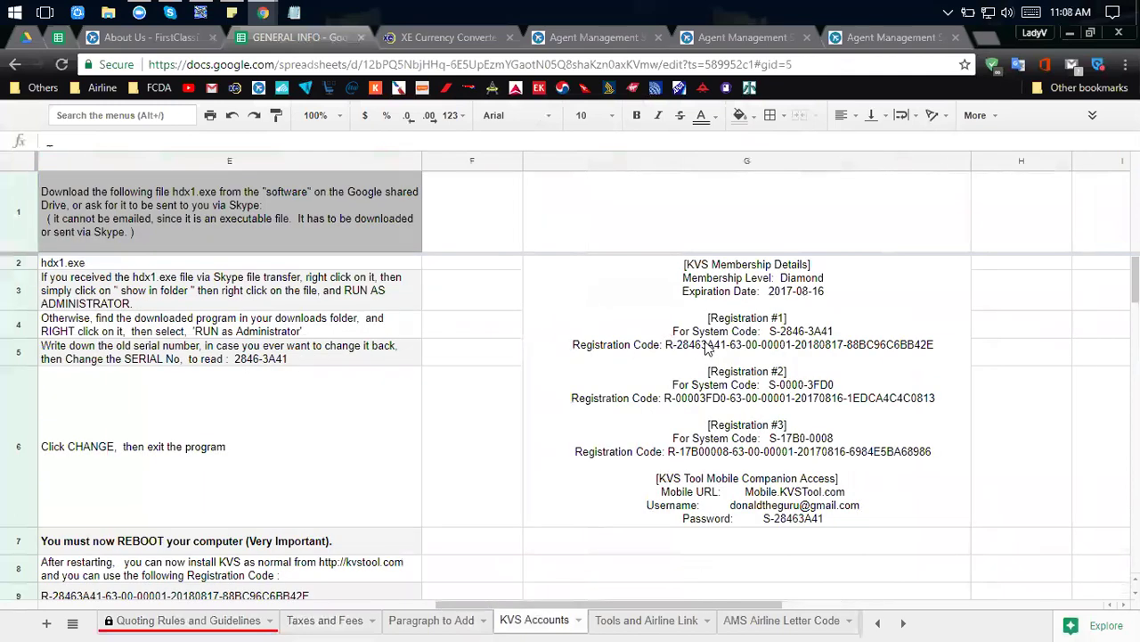
{"action": "left_click", "coordinate": [709, 347]}
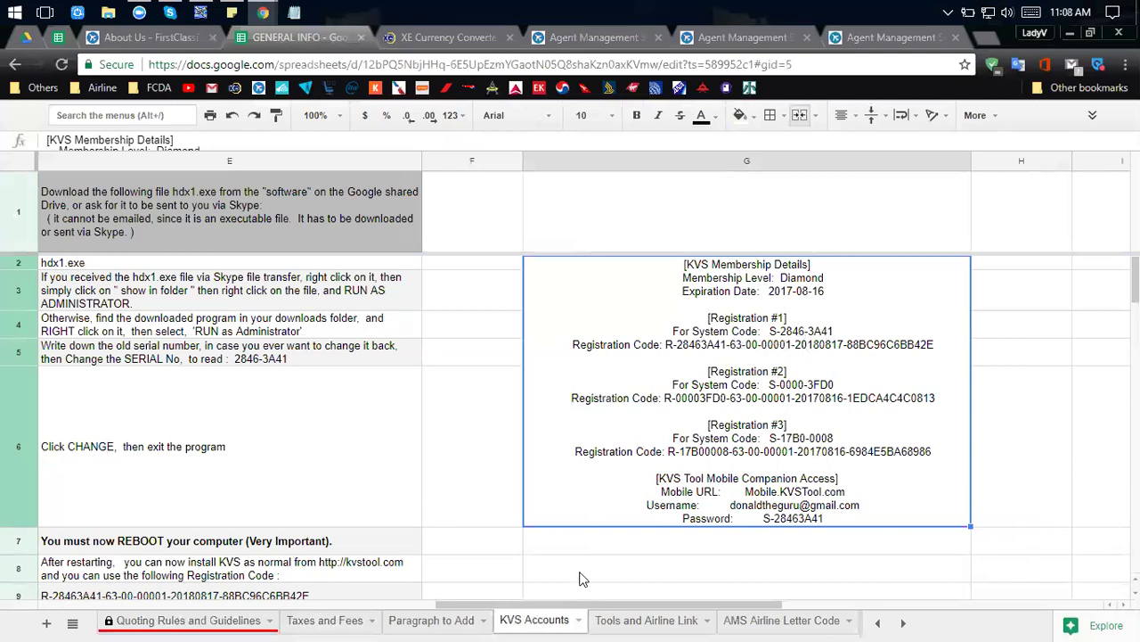
{"action": "left_click", "coordinate": [653, 621]}
{"action": "scroll", "coordinate": [160, 343], "scroll_direction": "up", "scroll_amount": 3}
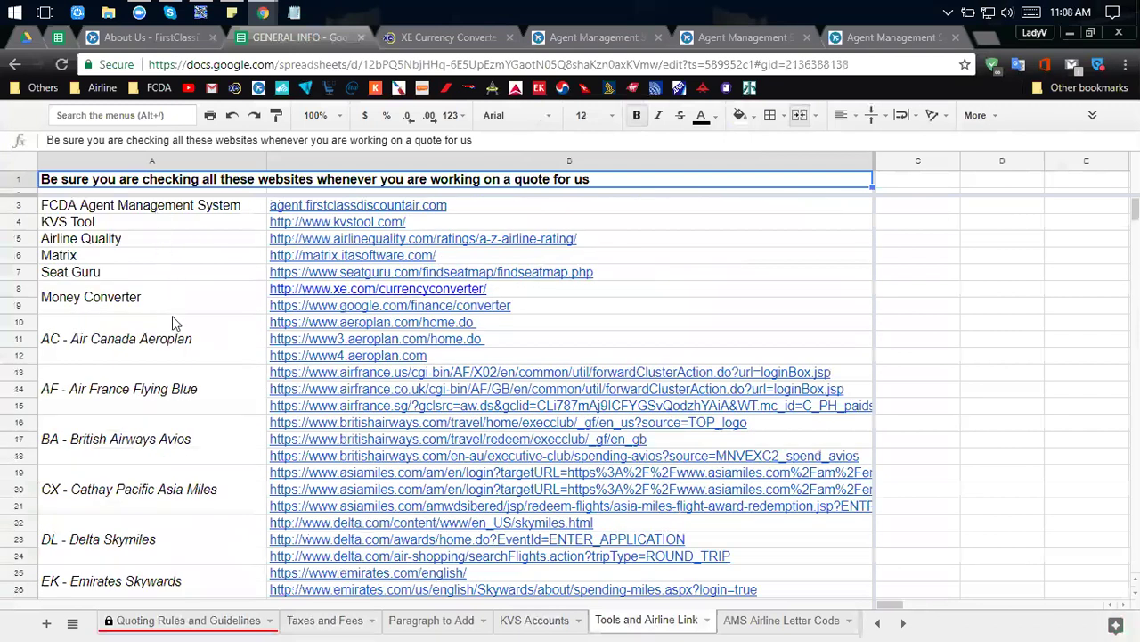
{"action": "scroll", "coordinate": [174, 317], "scroll_direction": "down", "scroll_amount": 3}
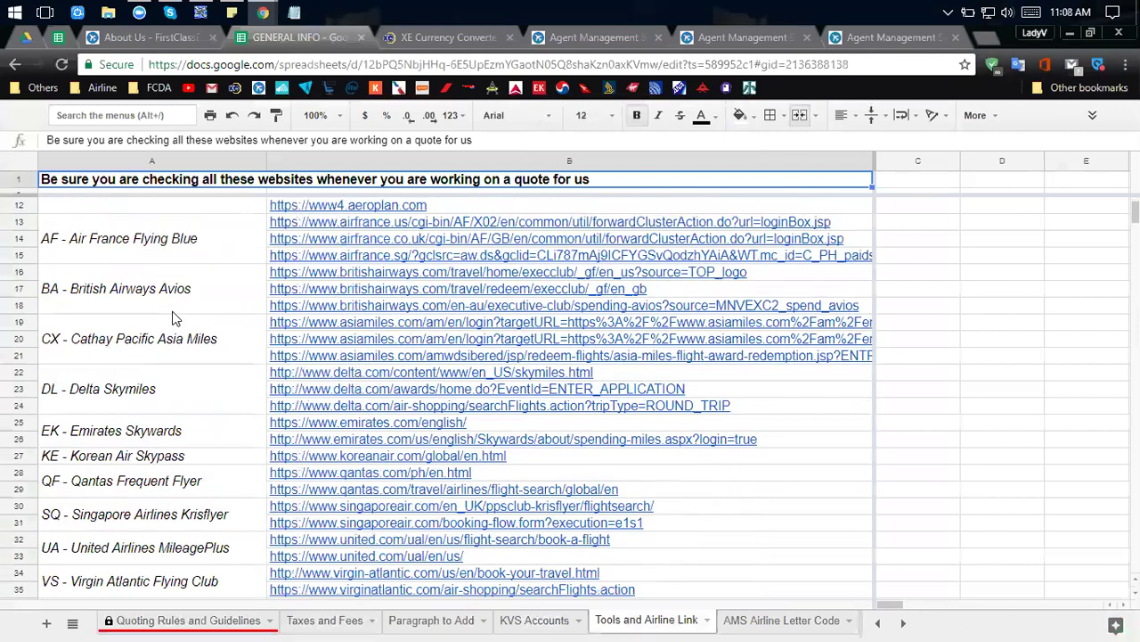
{"action": "scroll", "coordinate": [177, 345], "scroll_direction": "down", "scroll_amount": 2}
{"action": "scroll", "coordinate": [183, 537], "scroll_direction": "down", "scroll_amount": 2}
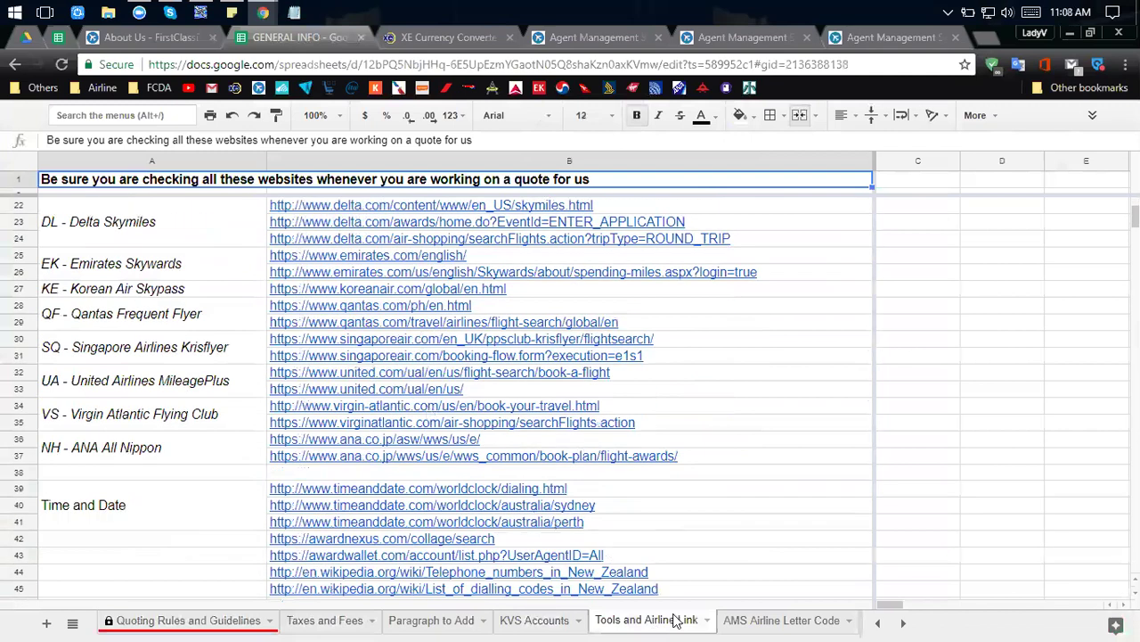
{"action": "left_click", "coordinate": [780, 621]}
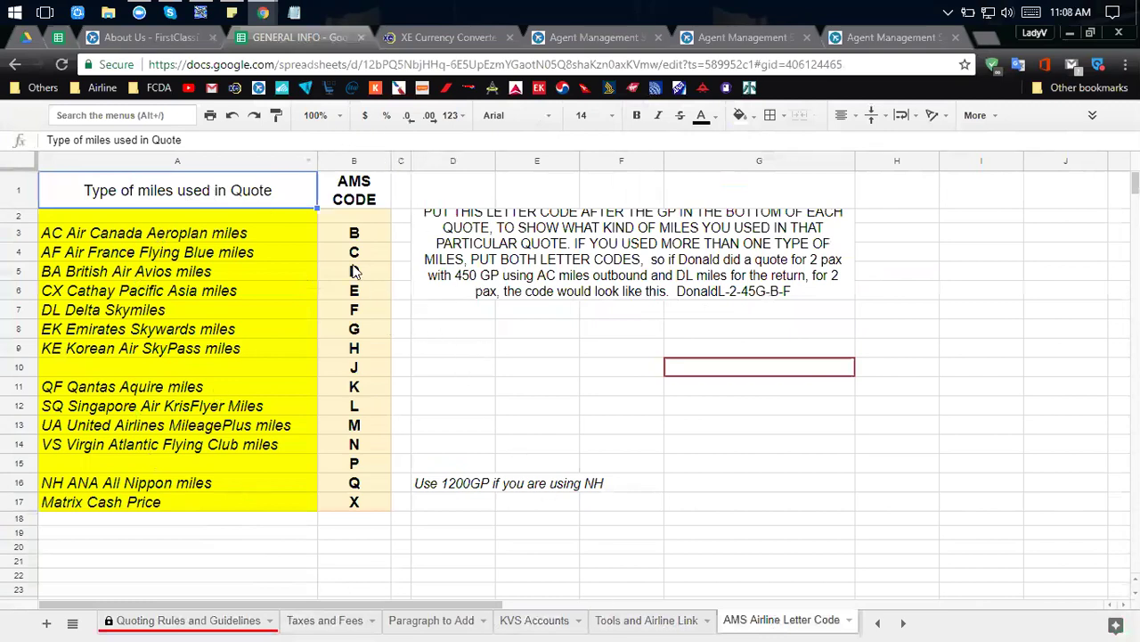
Step through the airline letter codes, from Aeroplan B through Qantas K, United M, down to X.
{"action": "left_click", "coordinate": [428, 363]}
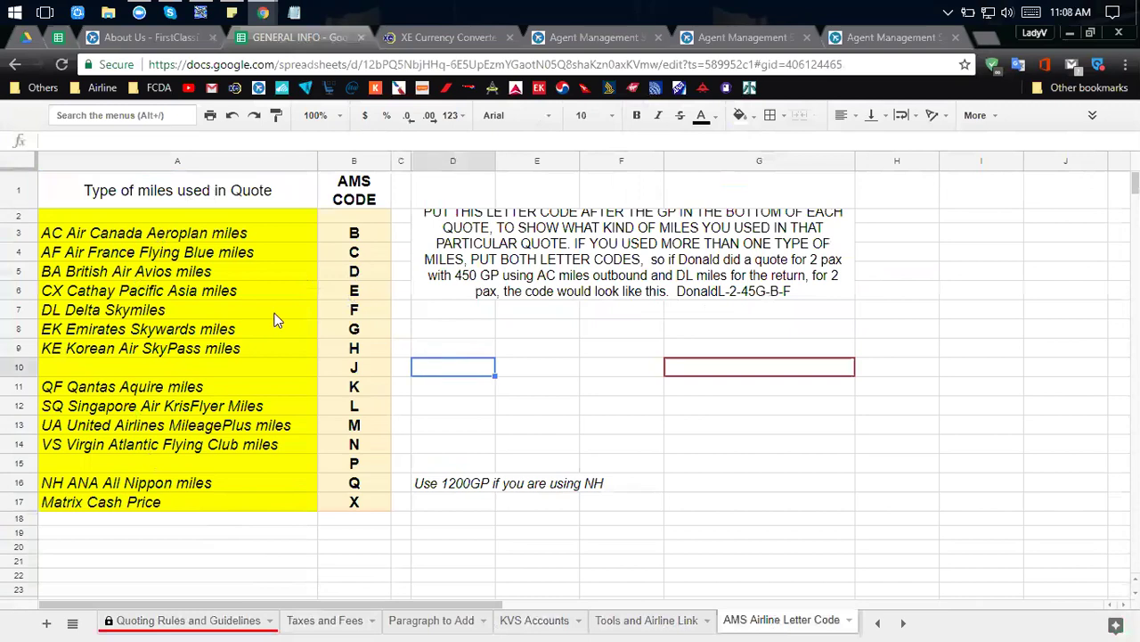
{"action": "left_click", "coordinate": [357, 236]}
{"action": "left_click", "coordinate": [361, 252]}
{"action": "left_click", "coordinate": [364, 271]}
{"action": "left_click", "coordinate": [367, 291]}
{"action": "left_click", "coordinate": [368, 311]}
{"action": "left_click", "coordinate": [369, 329]}
{"action": "left_click", "coordinate": [369, 348]}
{"action": "left_click", "coordinate": [370, 367]}
{"action": "left_click", "coordinate": [370, 389]}
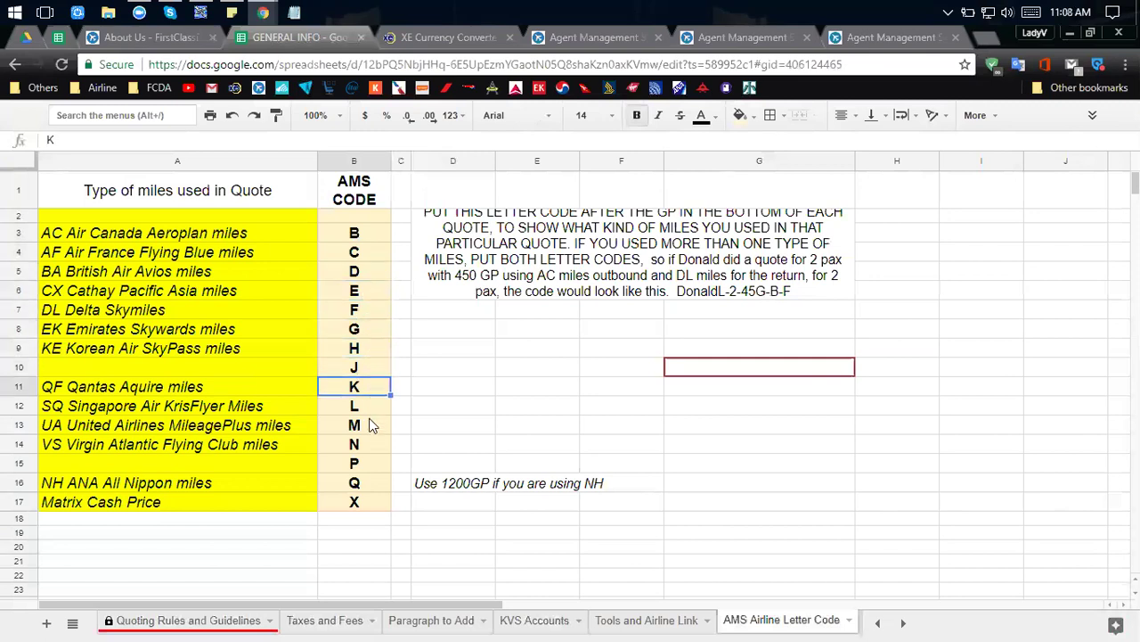
{"action": "left_click", "coordinate": [370, 425]}
{"action": "left_click", "coordinate": [366, 444]}
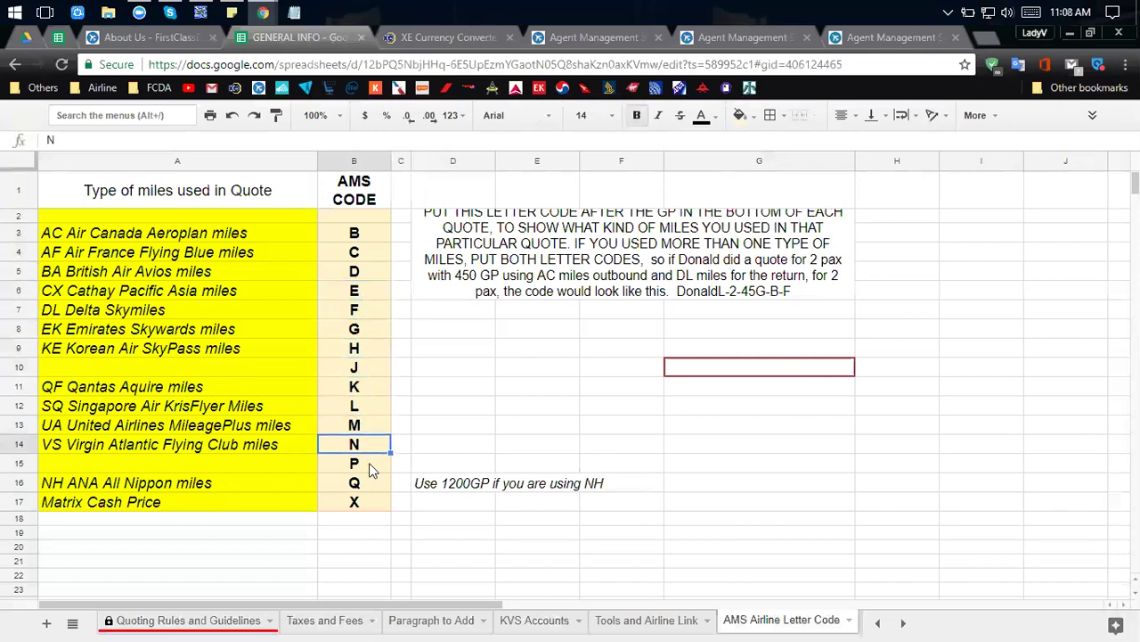
{"action": "left_click", "coordinate": [370, 463]}
{"action": "left_click", "coordinate": [372, 481]}
{"action": "left_click", "coordinate": [375, 501]}
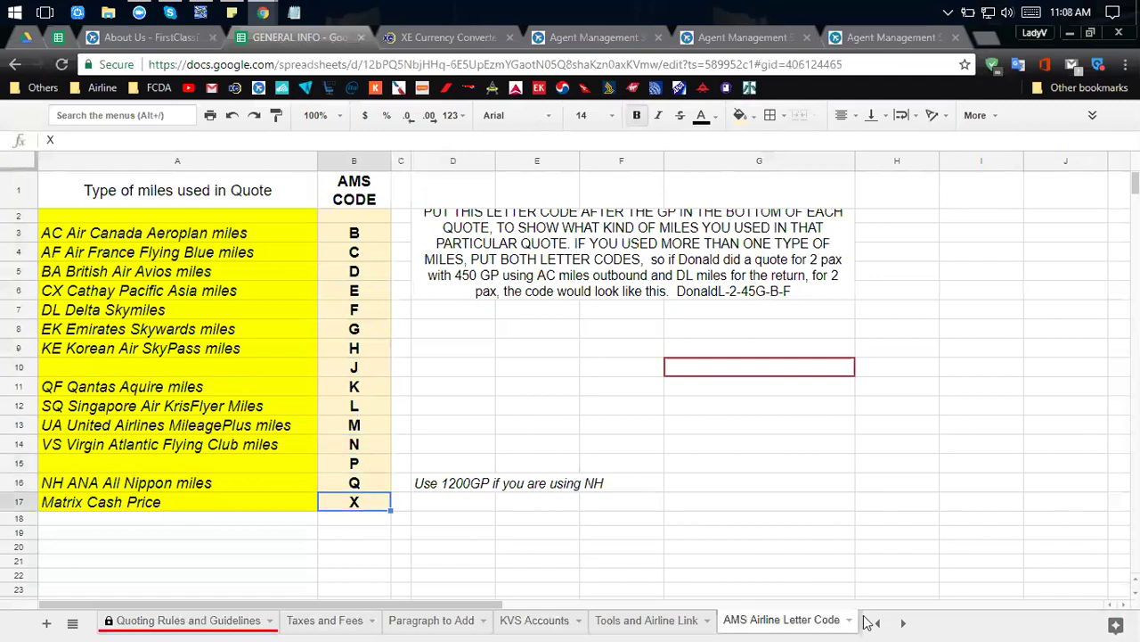
Browse the What miles to use, HUBS, KVS Tips and CX Cathay sheets, then return to the slides.
{"action": "left_click", "coordinate": [903, 622]}
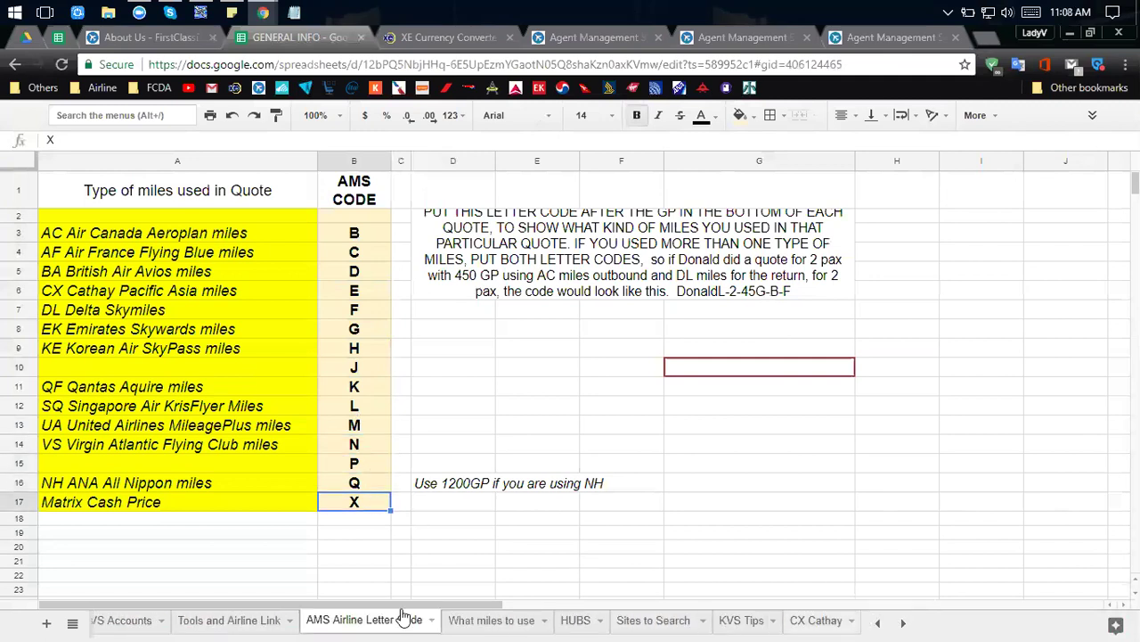
{"action": "left_click", "coordinate": [470, 621]}
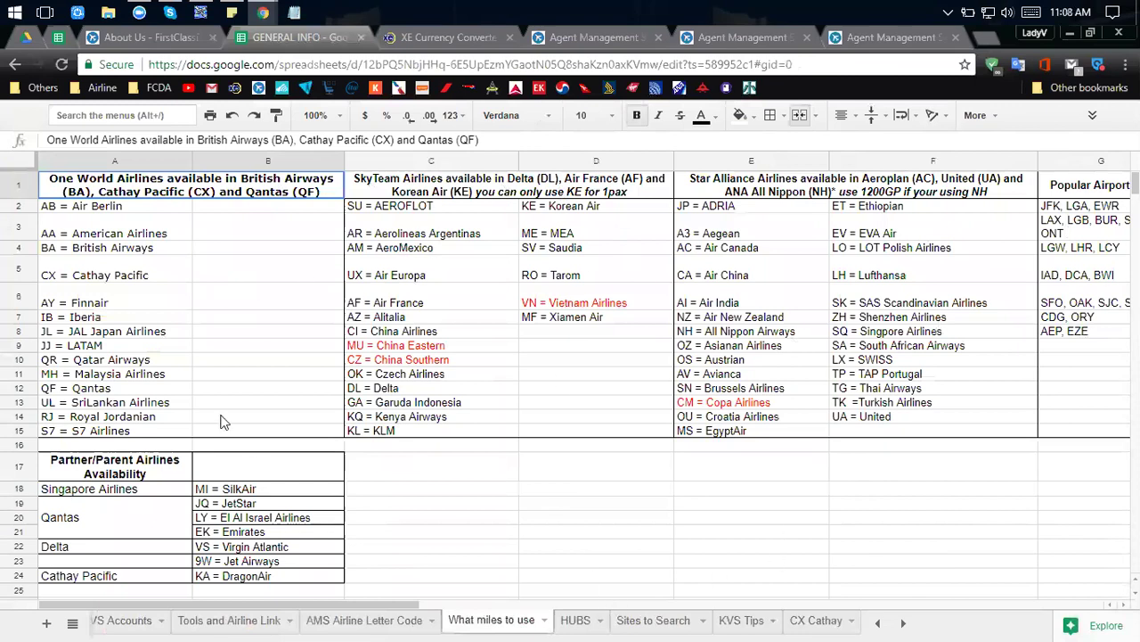
{"action": "left_click", "coordinate": [577, 620]}
{"action": "left_click", "coordinate": [768, 620]}
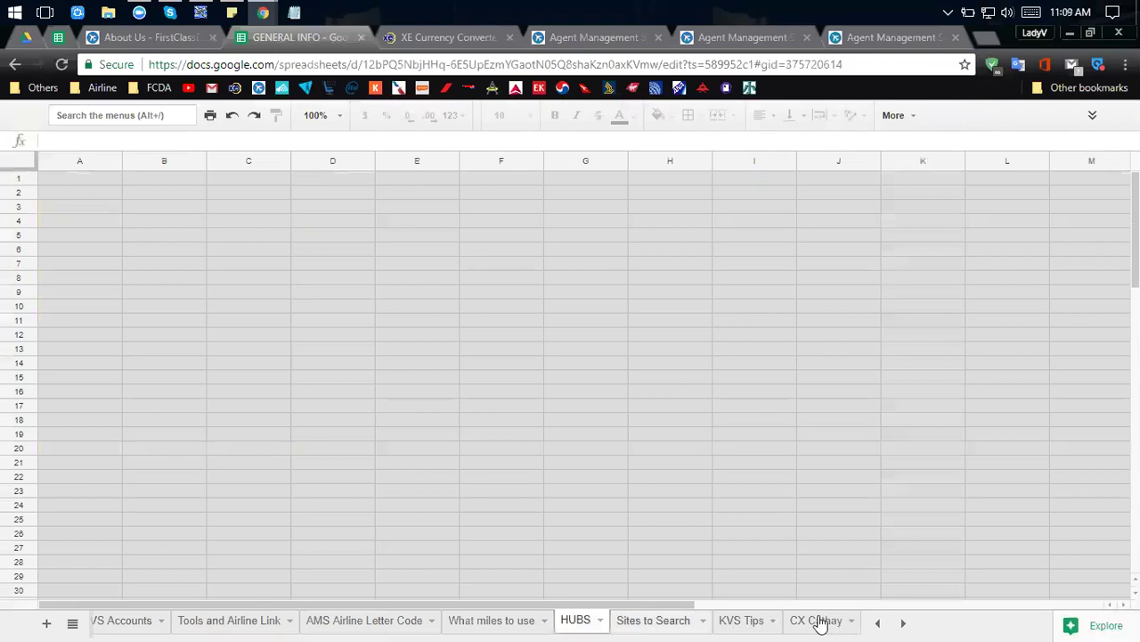
{"action": "left_click", "coordinate": [818, 620]}
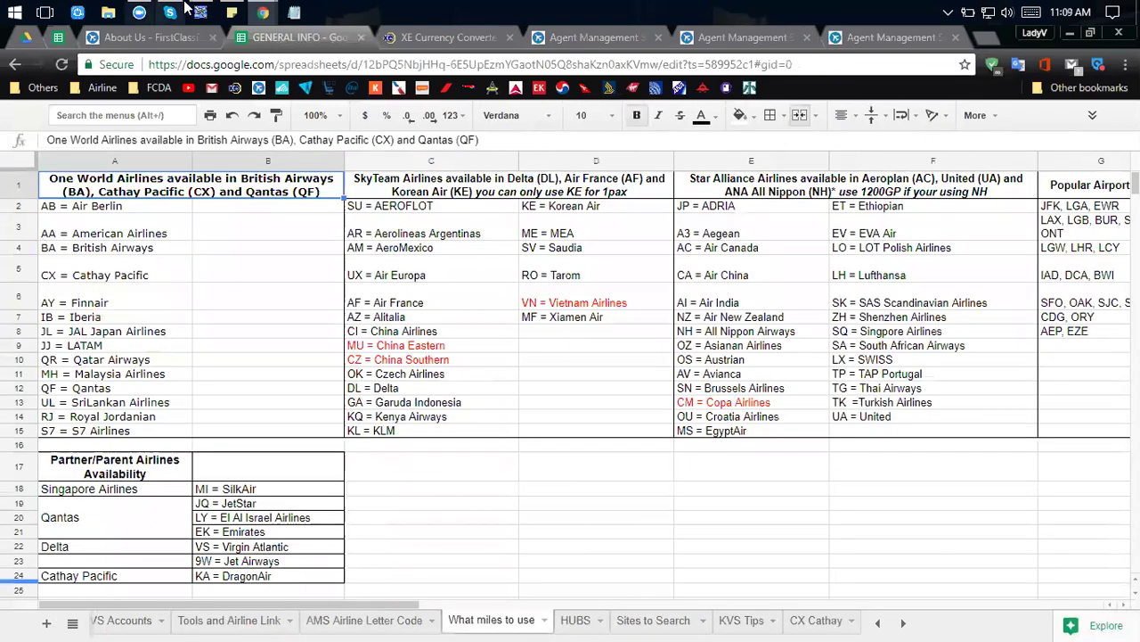
{"action": "key", "text": "alt+Tab"}
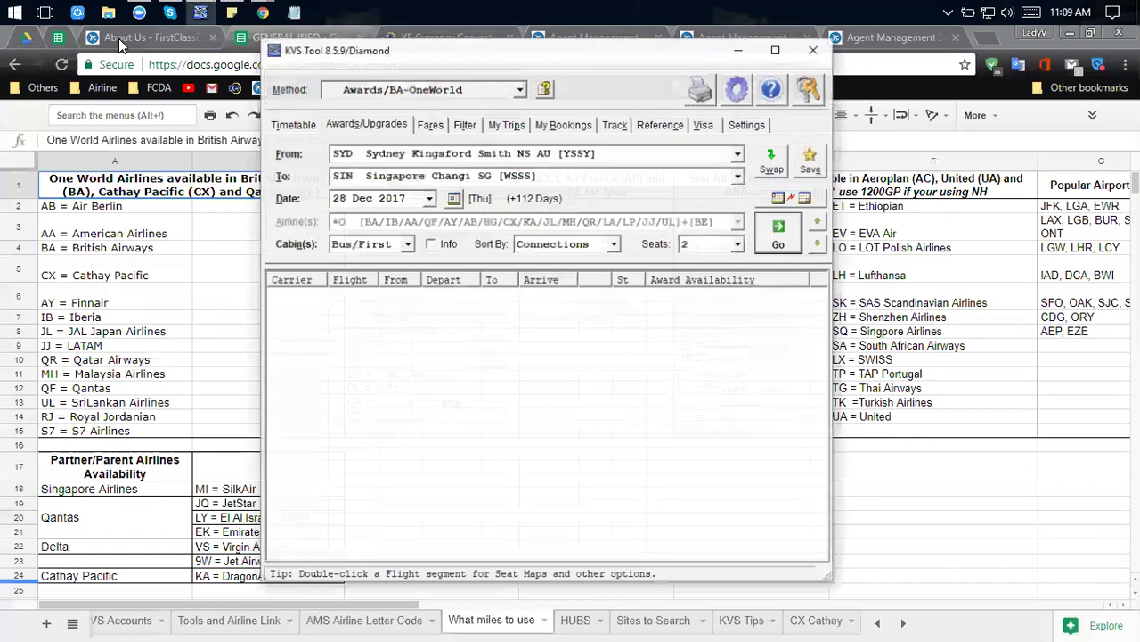
{"action": "left_click", "coordinate": [30, 37]}
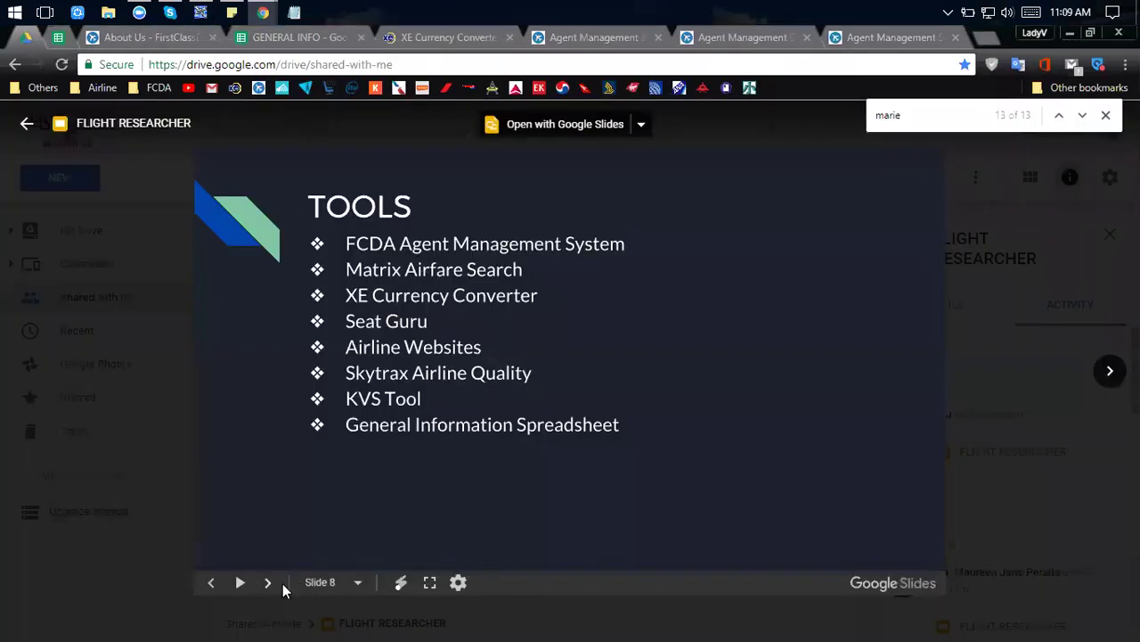
Go to slide 9, listing twelve airlines with their mileage programs.
{"action": "left_click", "coordinate": [268, 584]}
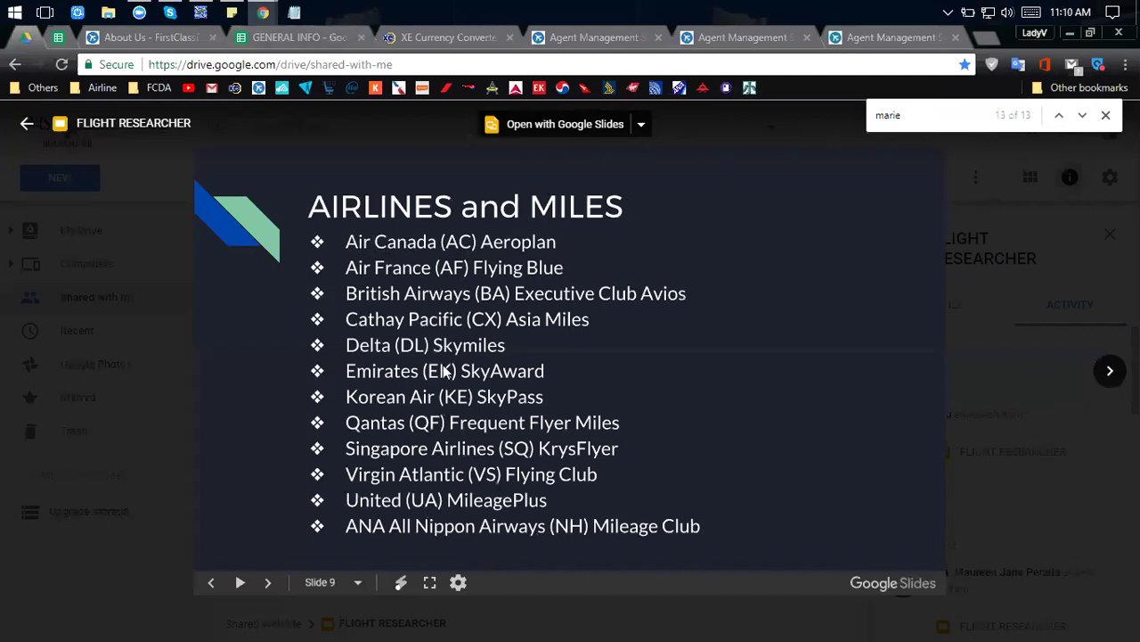
Open the Quotes Needed list in the Agent Management System.
{"action": "left_click", "coordinate": [633, 37]}
{"action": "left_click", "coordinate": [683, 44]}
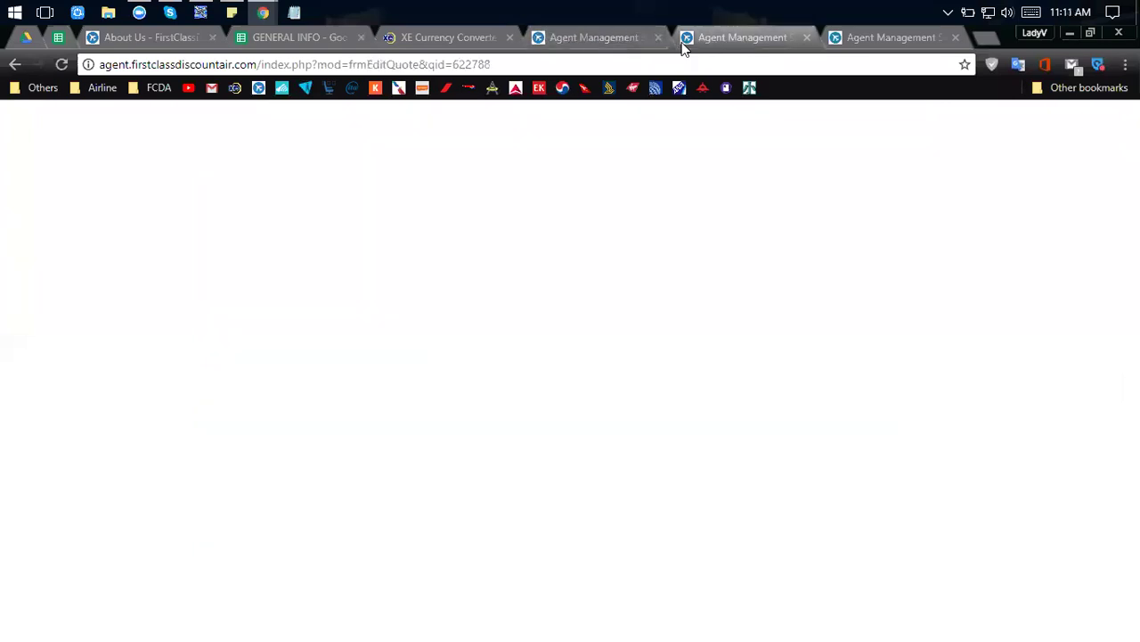
{"action": "left_click", "coordinate": [830, 32]}
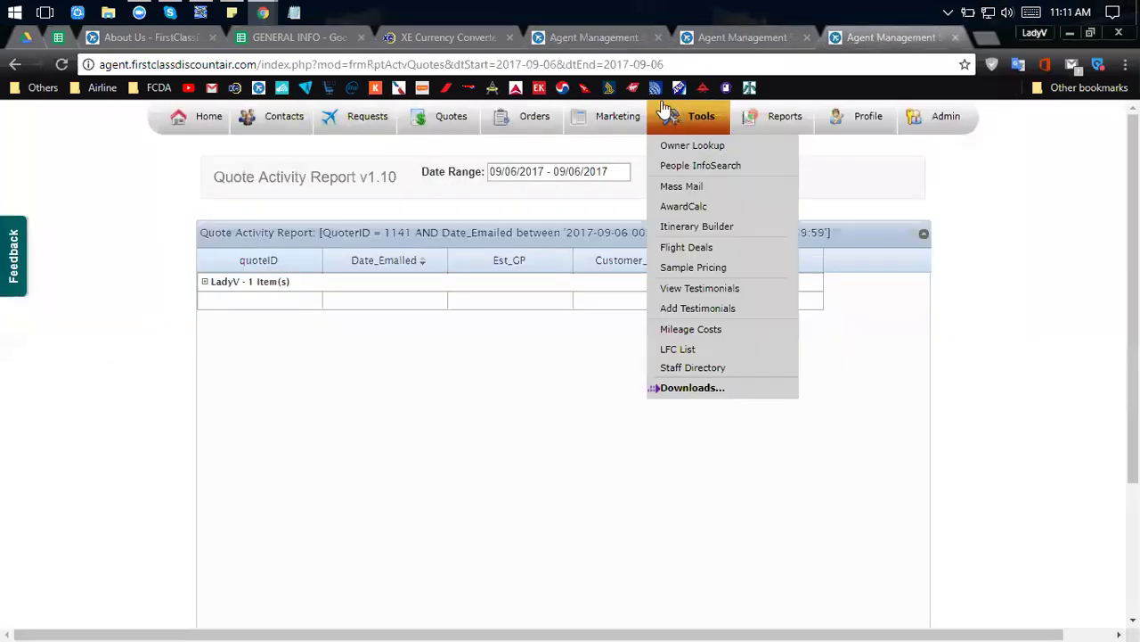
{"action": "left_click", "coordinate": [444, 146]}
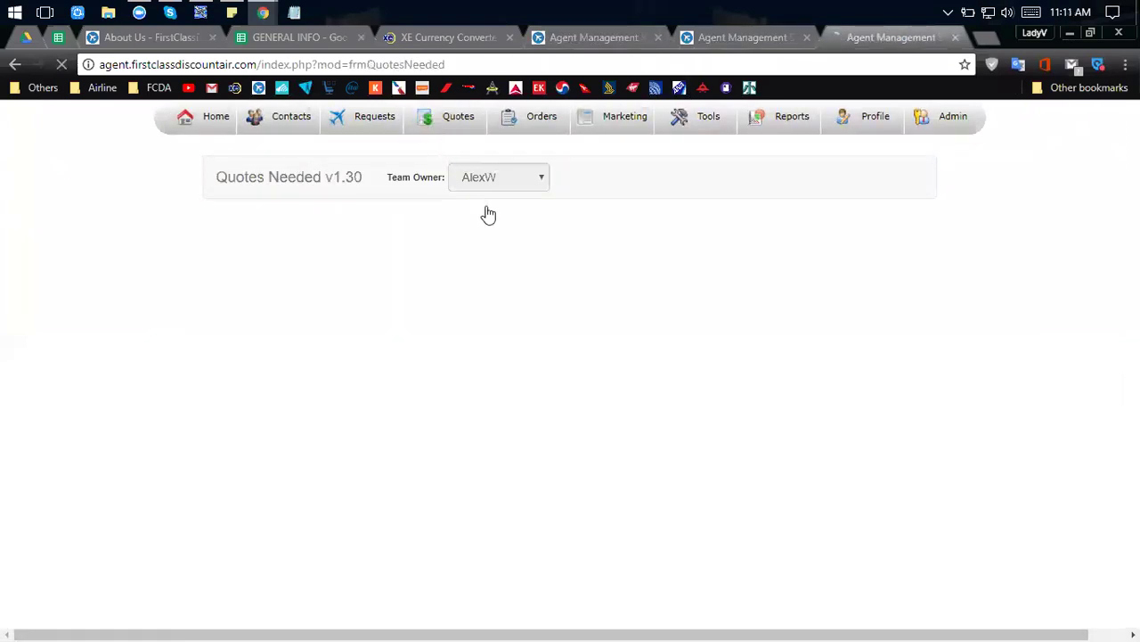
Filter to one team owner, sort newest requests first, and expand the top request's quotes.
{"action": "left_click", "coordinate": [489, 180]}
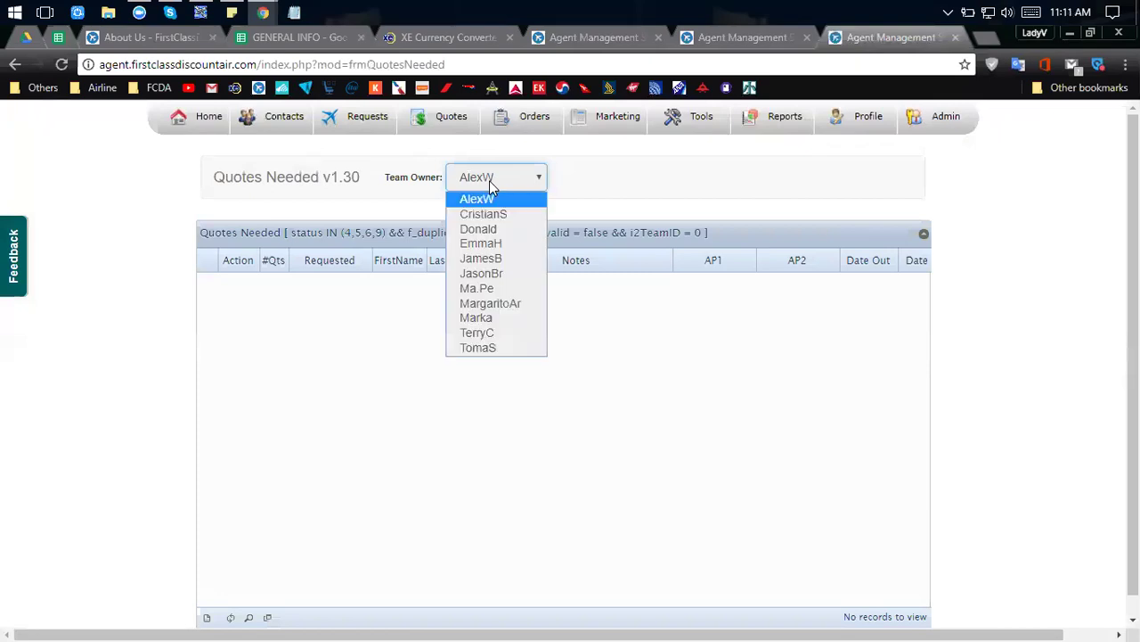
{"action": "left_click", "coordinate": [495, 231]}
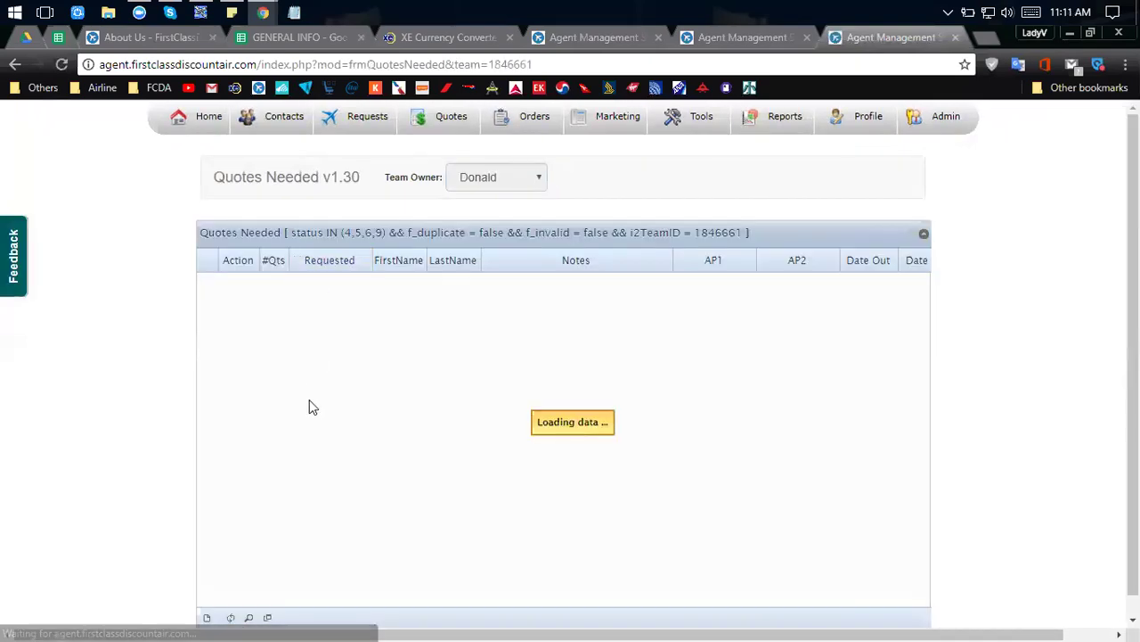
{"action": "left_click", "coordinate": [323, 272]}
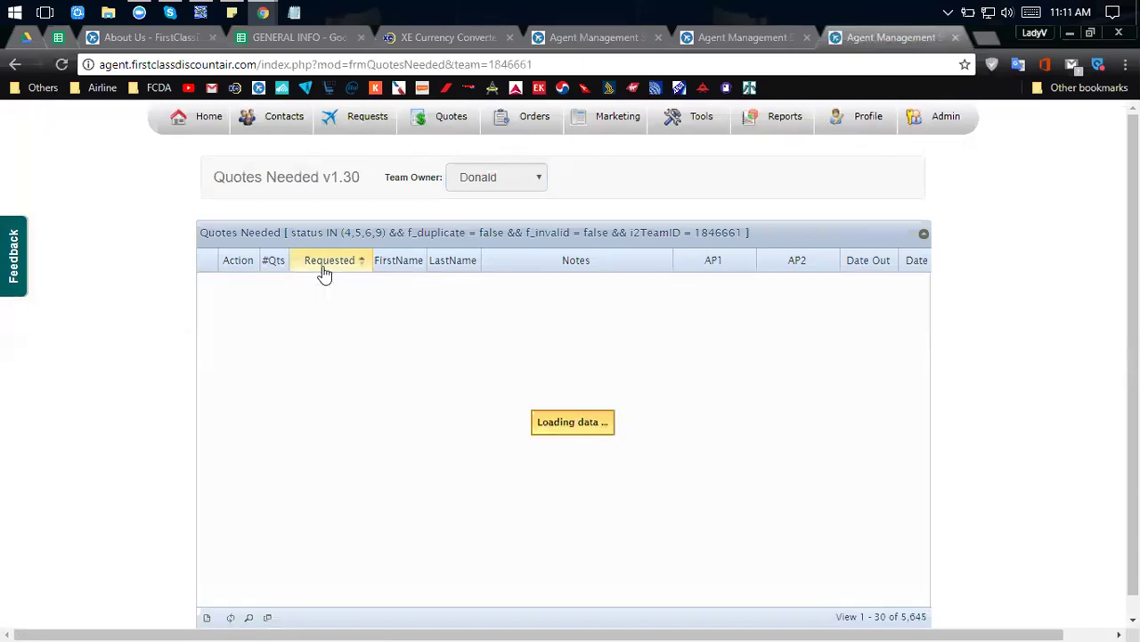
{"action": "left_click", "coordinate": [323, 272]}
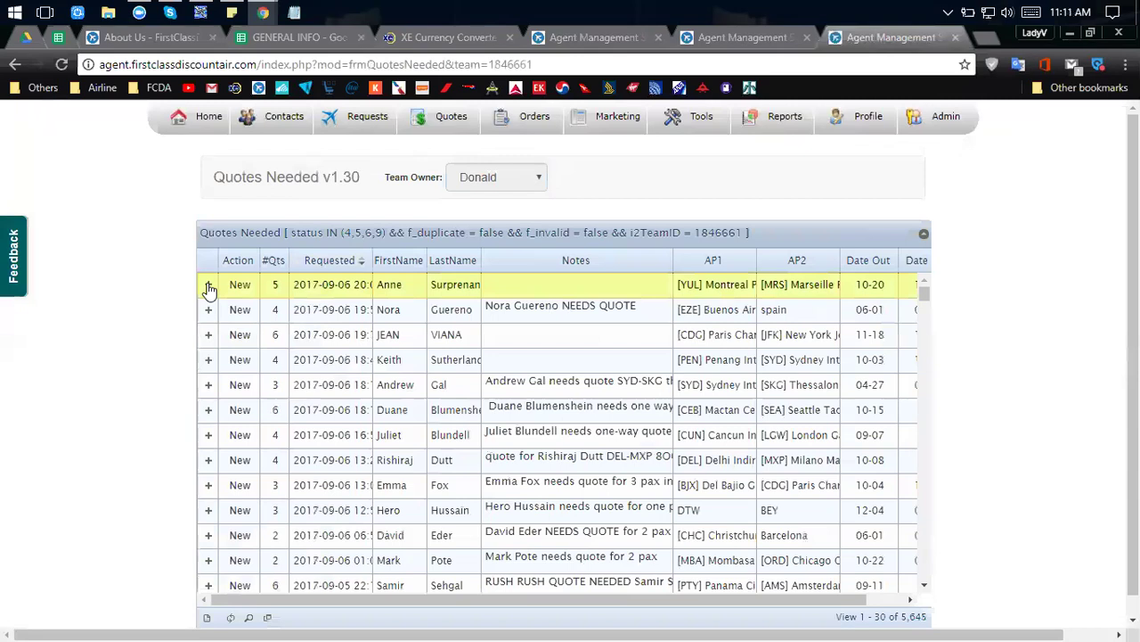
{"action": "left_click", "coordinate": [209, 286]}
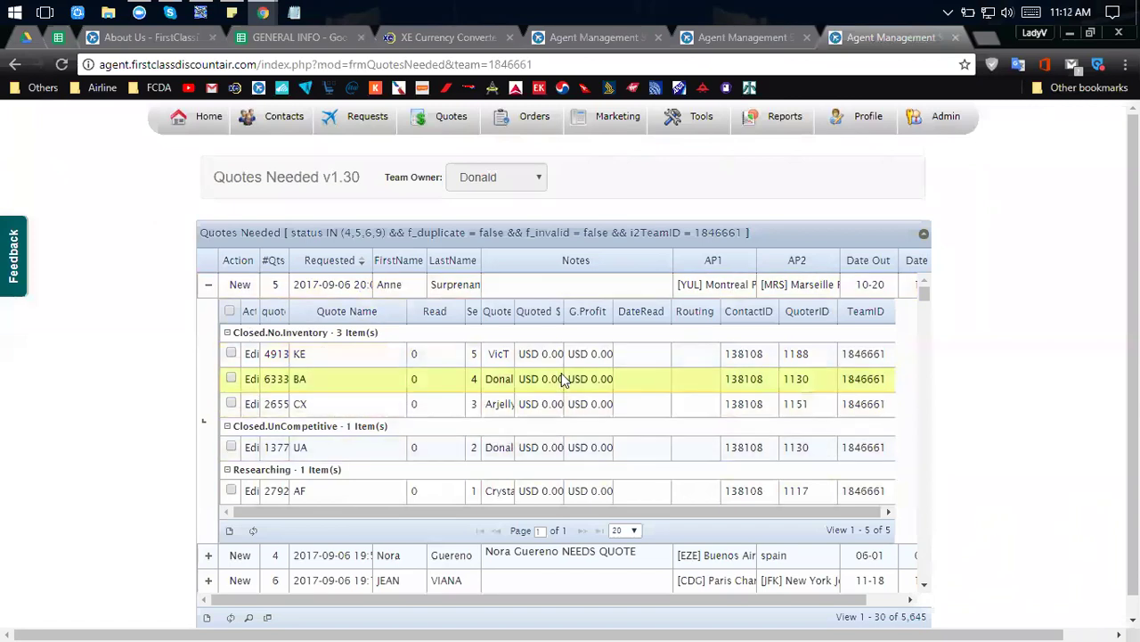
{"action": "key", "text": "alt+Tab"}
Cycle past the Agent Management and slides windows back to Skytrax ratings, then open Aeroplan.
{"action": "key", "text": "alt+Tab"}
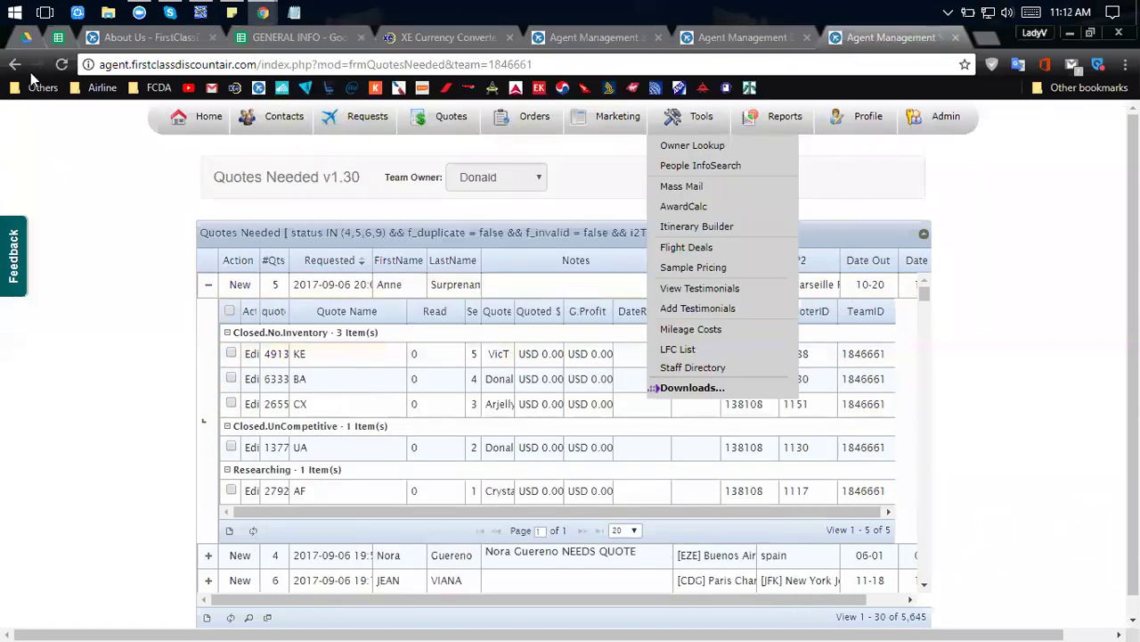
{"action": "key", "text": "alt+Tab"}
{"action": "key", "text": "alt+Tab"}
{"action": "key", "text": "alt+Tab"}
{"action": "key", "text": "alt+Tab"}
{"action": "key", "text": "alt+Tab"}
{"action": "key", "text": "alt+Tab"}
{"action": "key", "text": "alt+Tab"}
{"action": "key", "text": "alt+Tab"}
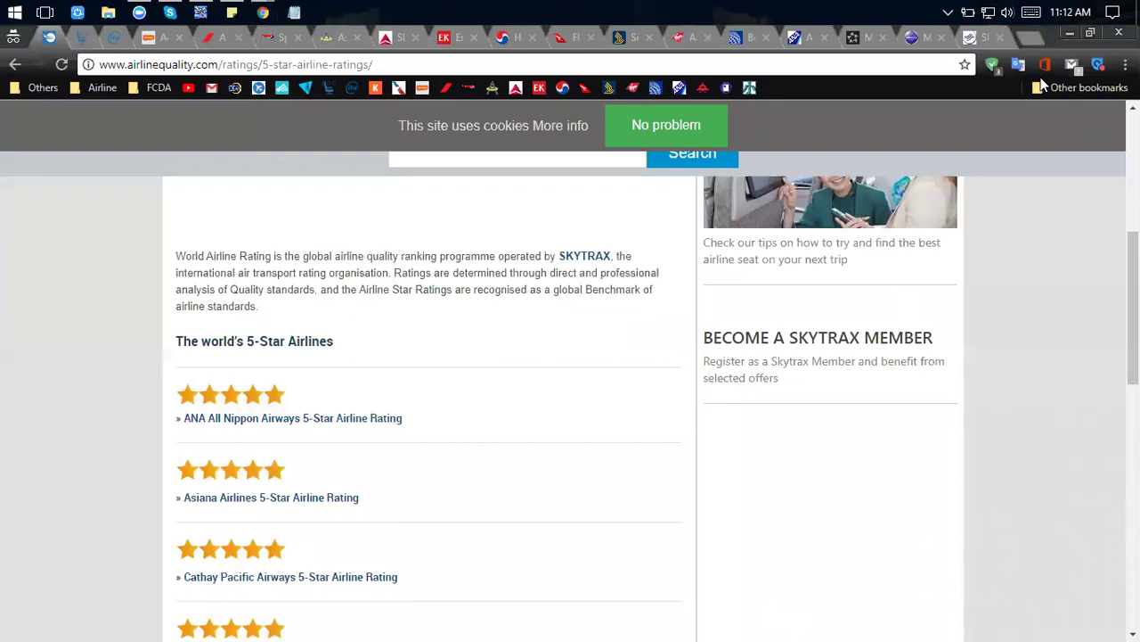
{"action": "key", "text": "alt+Tab"}
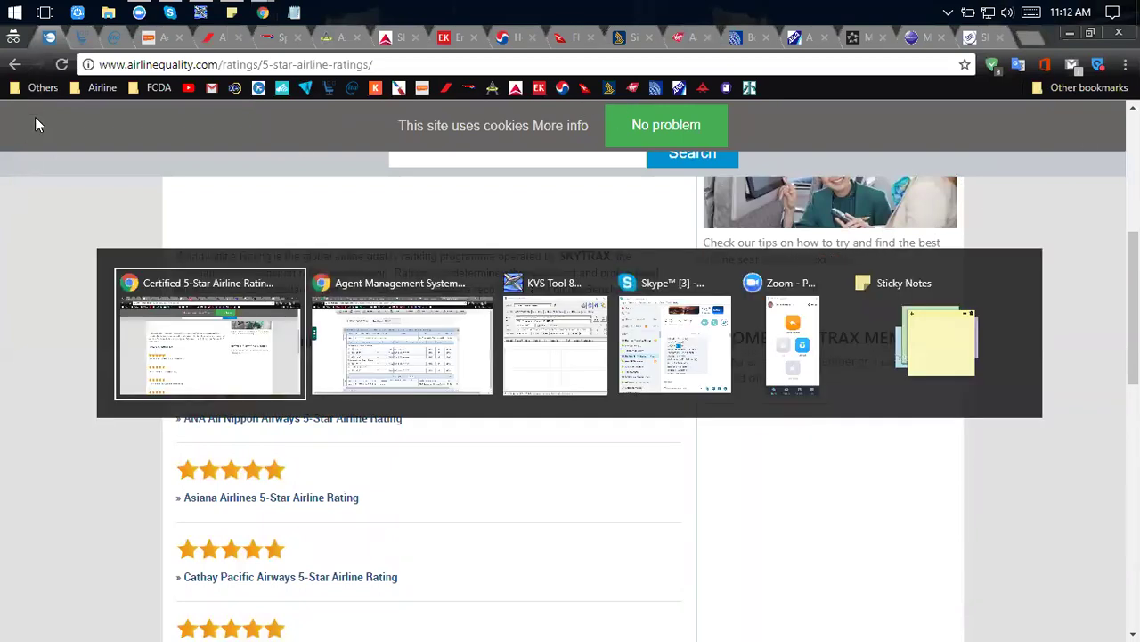
{"action": "key", "text": "ctrl+1"}
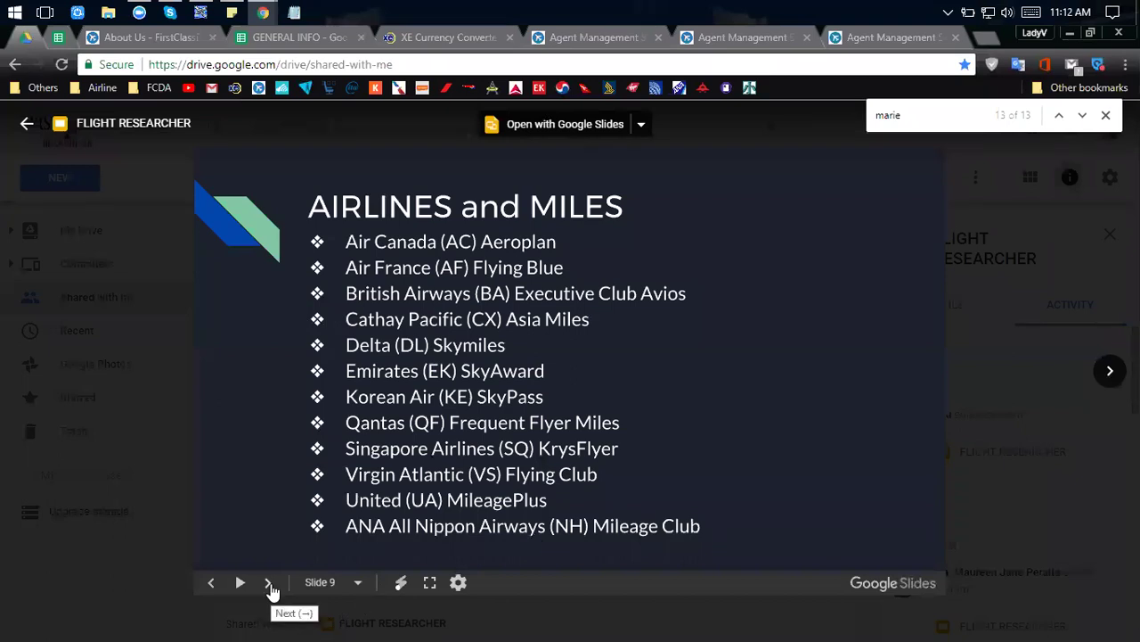
{"action": "key", "text": "alt+Tab"}
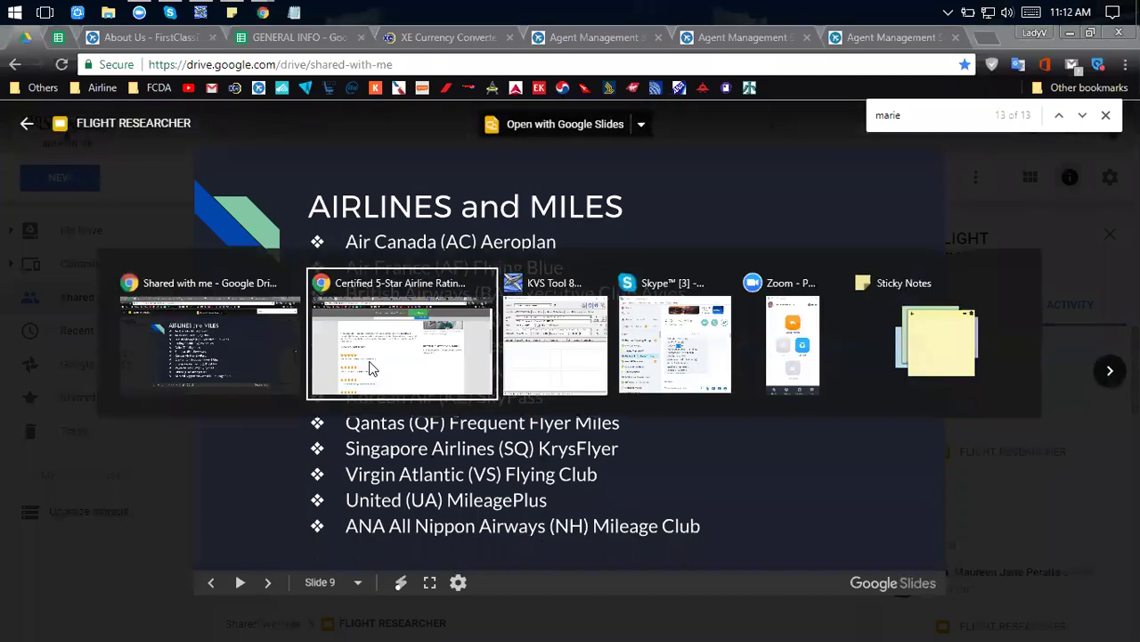
{"action": "left_click", "coordinate": [372, 369]}
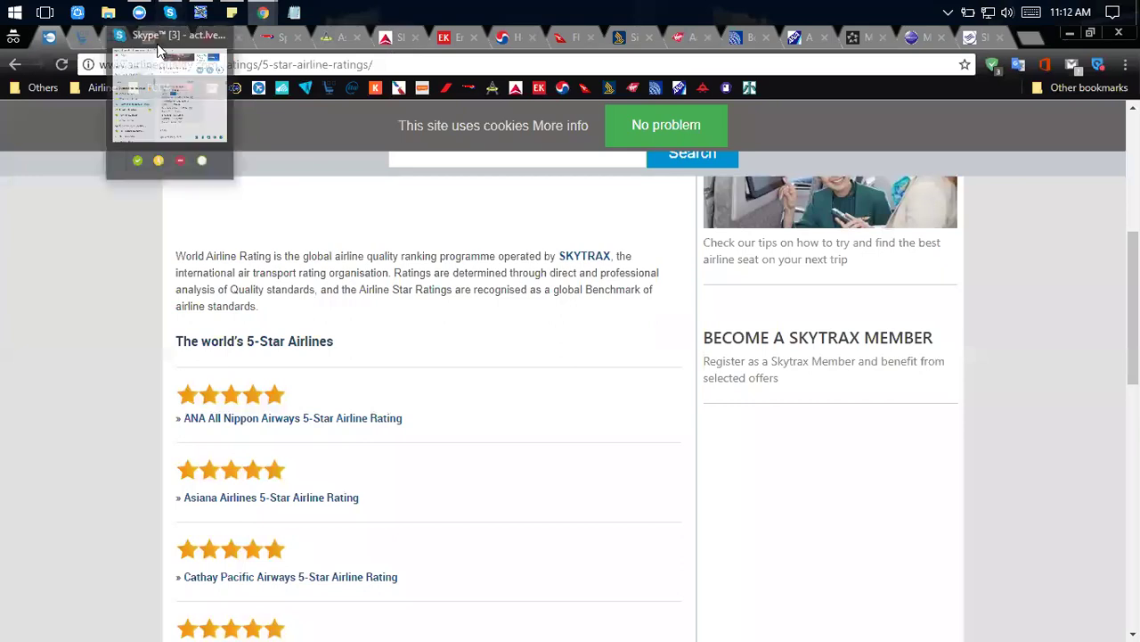
{"action": "left_click", "coordinate": [158, 41]}
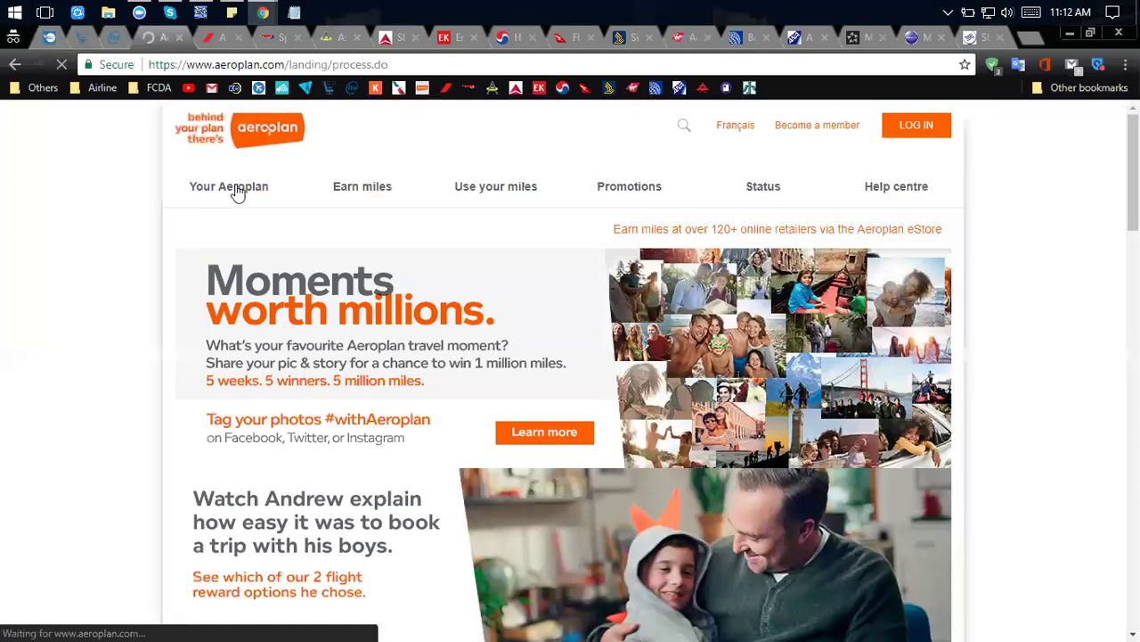
Look through the Your Aeroplan dropdown, then go to Air France's Singapore homepage.
{"action": "left_click", "coordinate": [219, 197]}
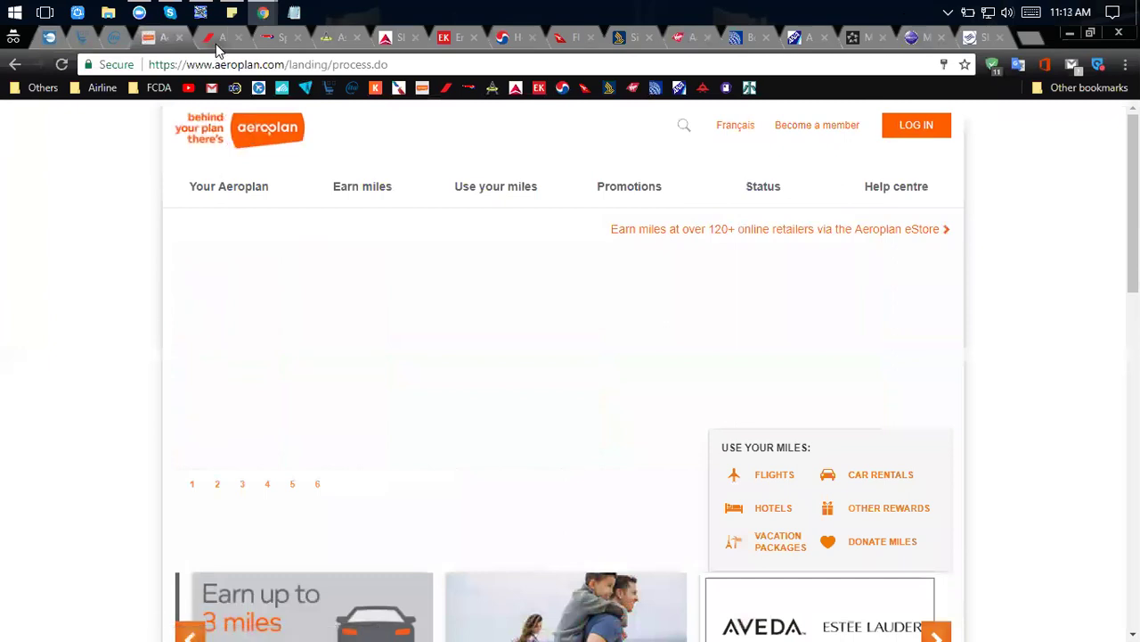
{"action": "left_click", "coordinate": [216, 47]}
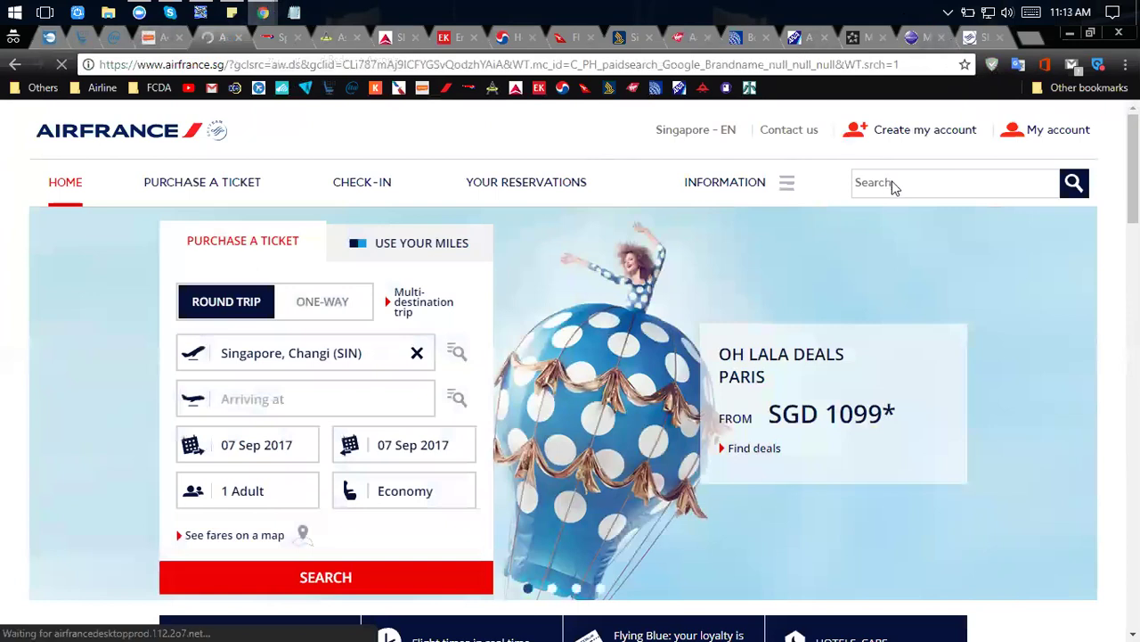
Read the Air France account and Flying Blue benefits popup, close it, then go to British Airways.
{"action": "left_click", "coordinate": [907, 131]}
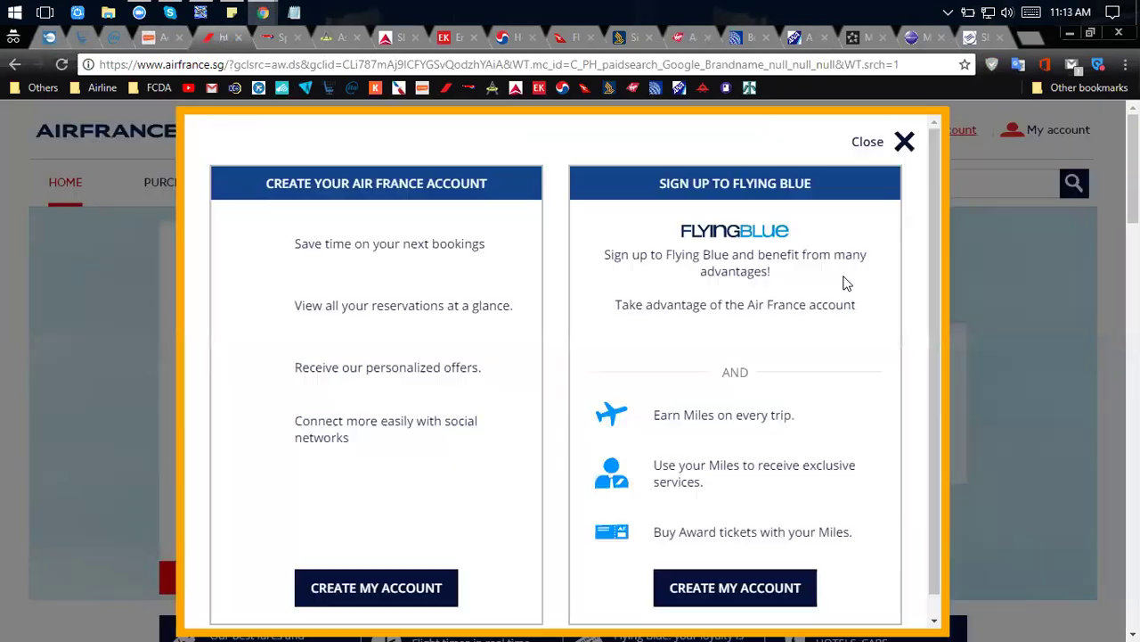
{"action": "scroll", "coordinate": [848, 294], "scroll_direction": "down", "scroll_amount": 1}
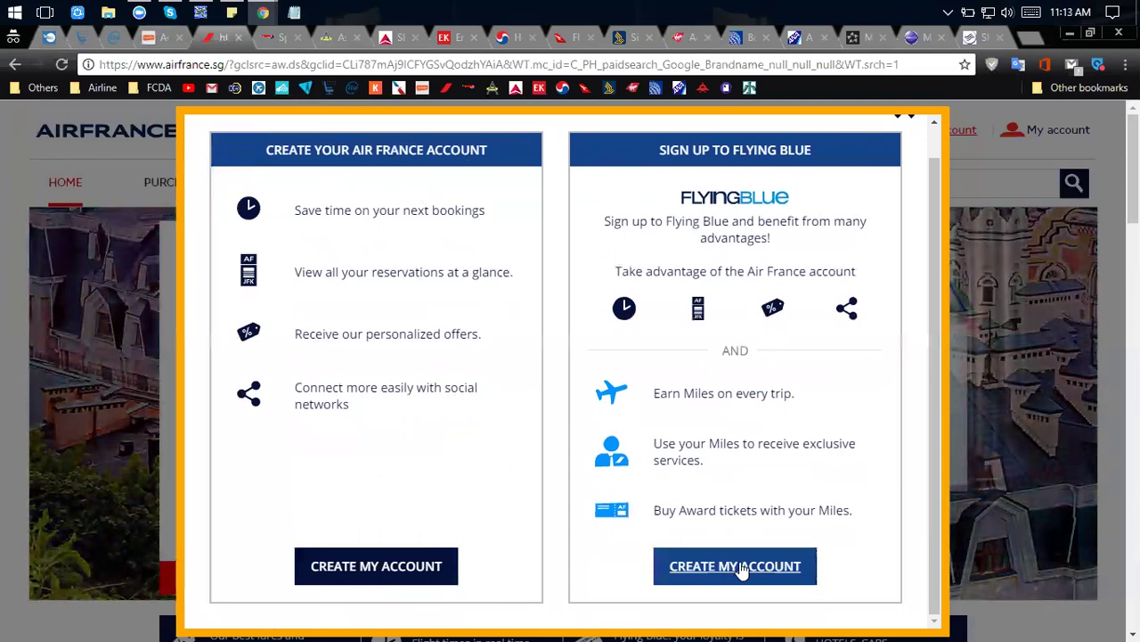
{"action": "left_click", "coordinate": [911, 121]}
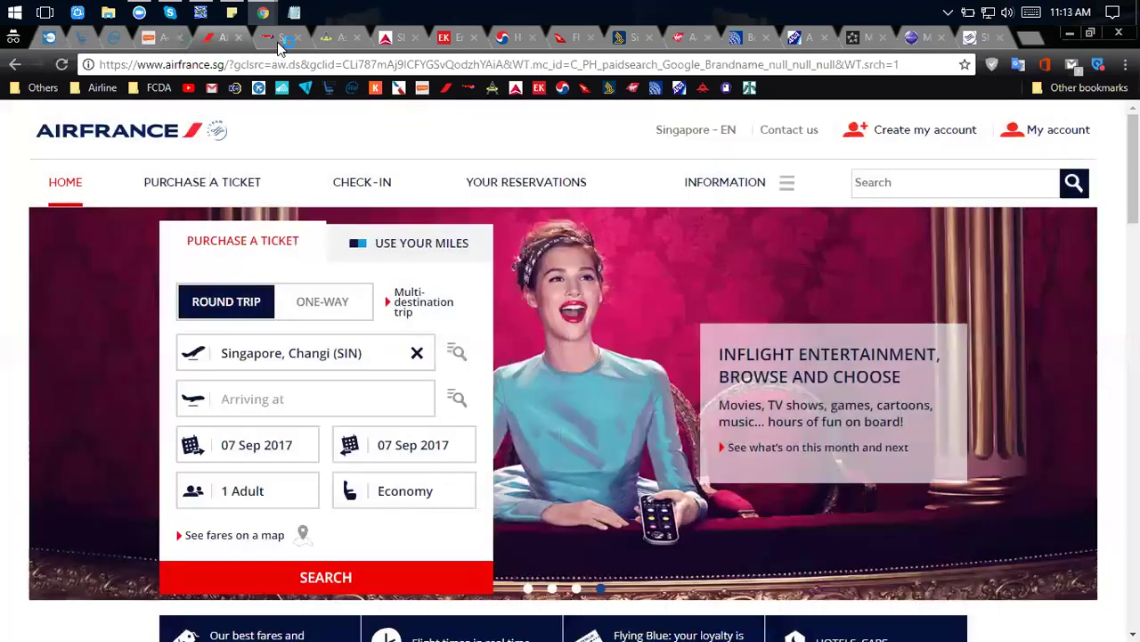
{"action": "left_click", "coordinate": [278, 40]}
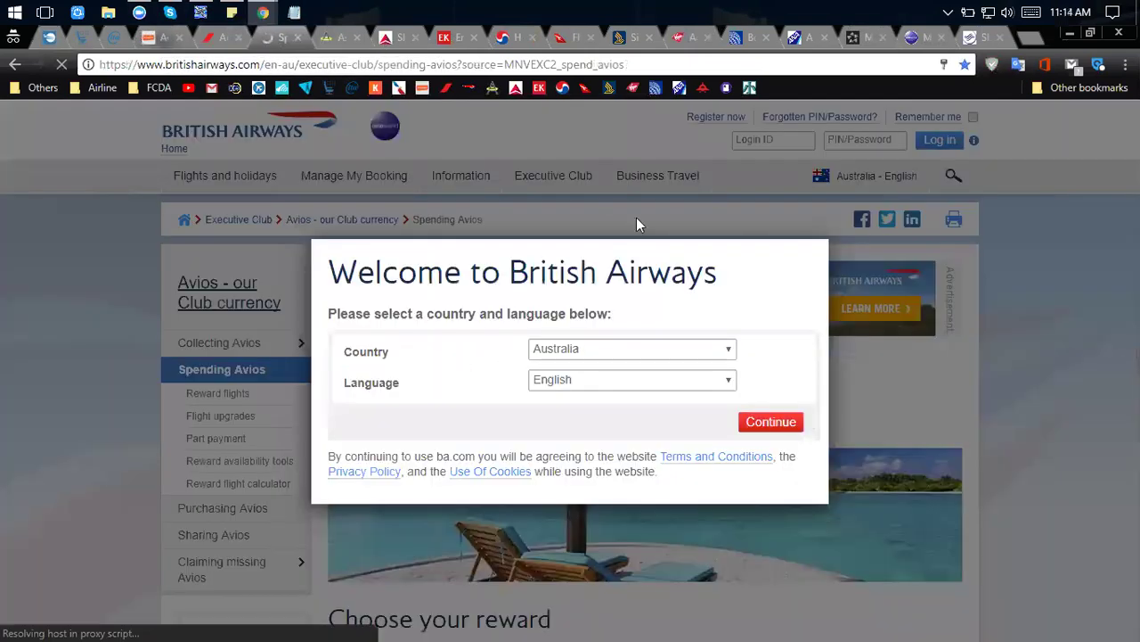
Confirm Australia and English as site settings, then load the British Airways Australia home page.
{"action": "left_click", "coordinate": [771, 422]}
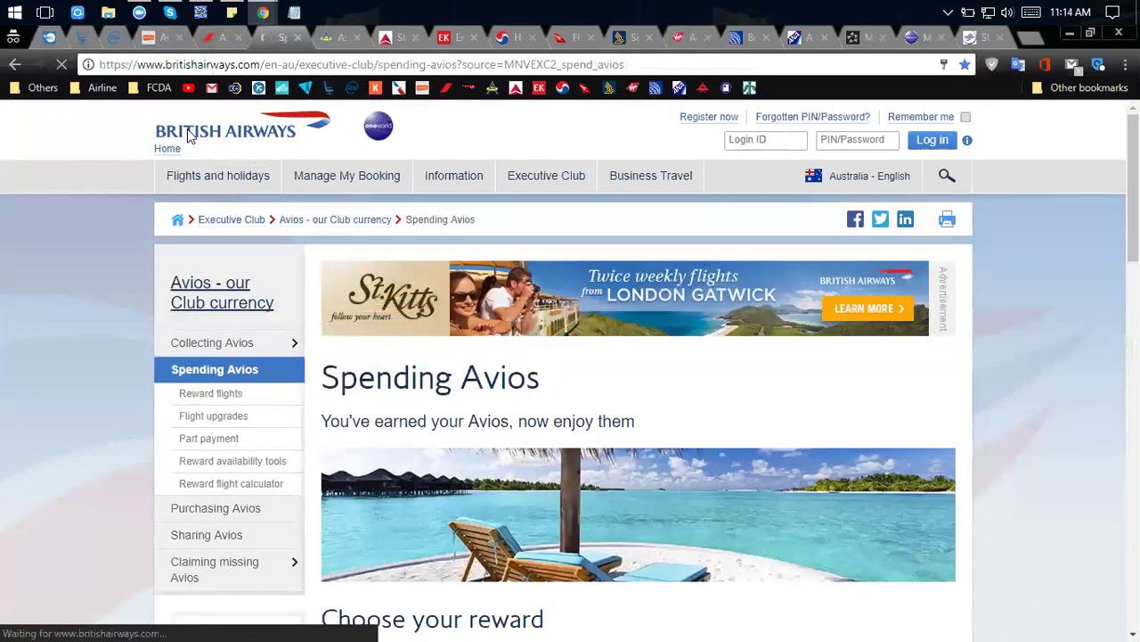
{"action": "left_click", "coordinate": [226, 123]}
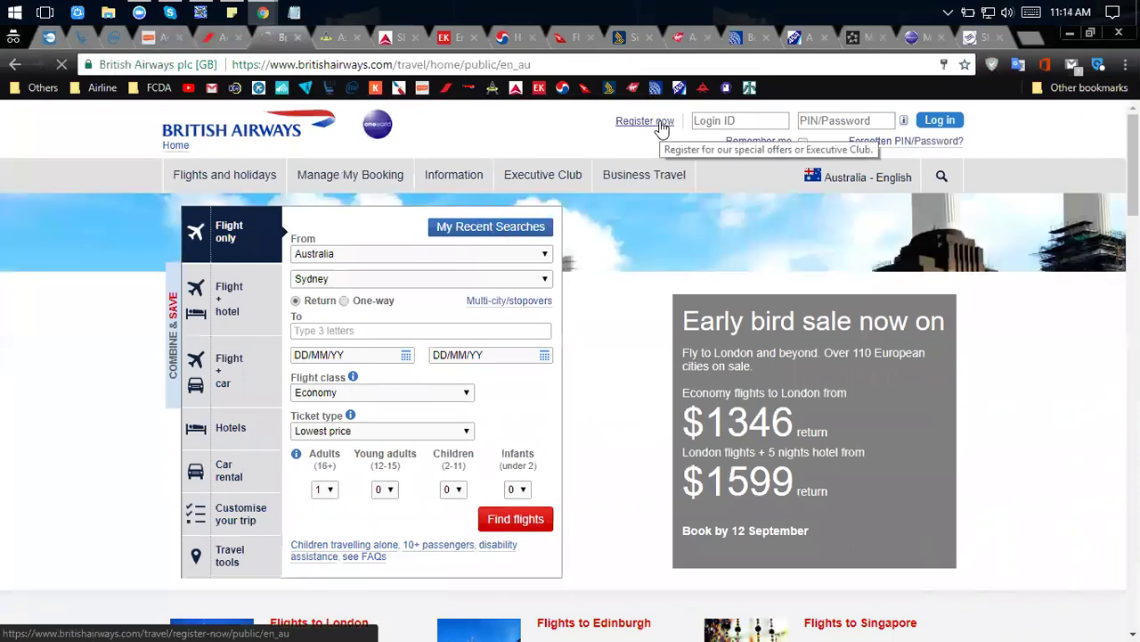
Open the ba.com registration form and pick Join the Executive Club as the registration option.
{"action": "left_click", "coordinate": [660, 125]}
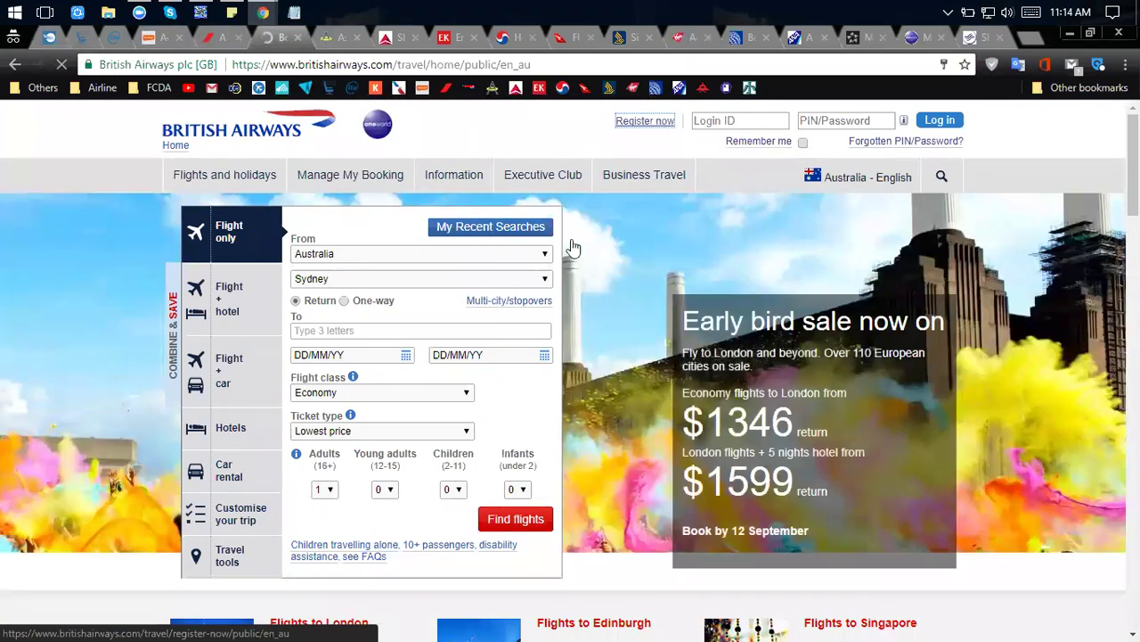
{"action": "left_click", "coordinate": [538, 355]}
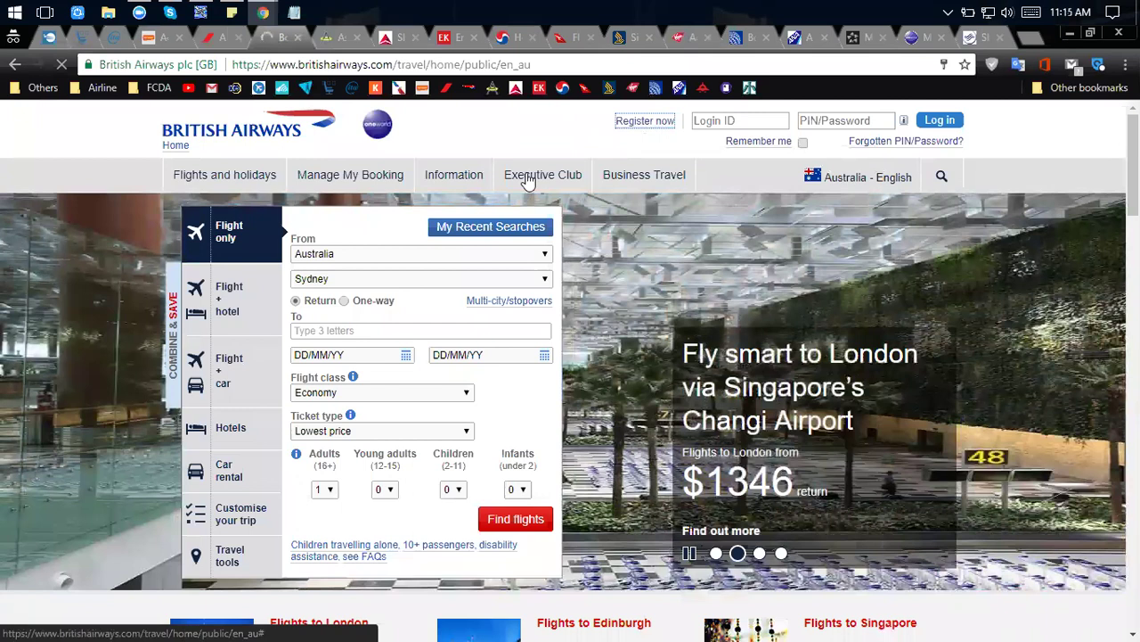
{"action": "mouse_move", "coordinate": [527, 179]}
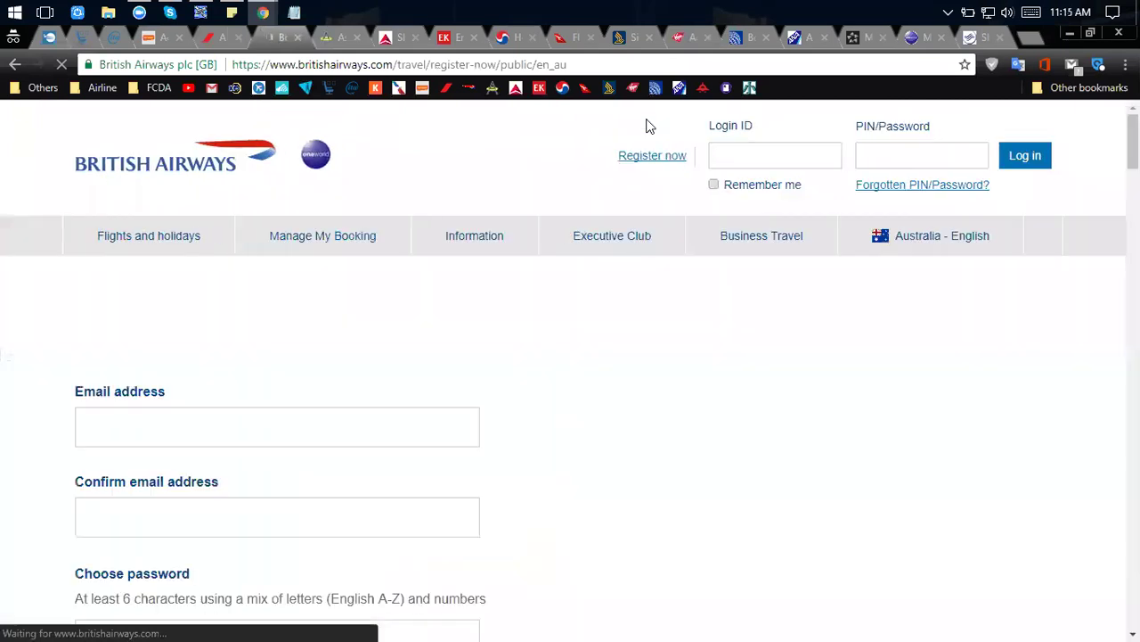
{"action": "scroll", "coordinate": [362, 374], "scroll_direction": "down", "scroll_amount": 8}
{"action": "scroll", "coordinate": [361, 374], "scroll_direction": "down", "scroll_amount": 8}
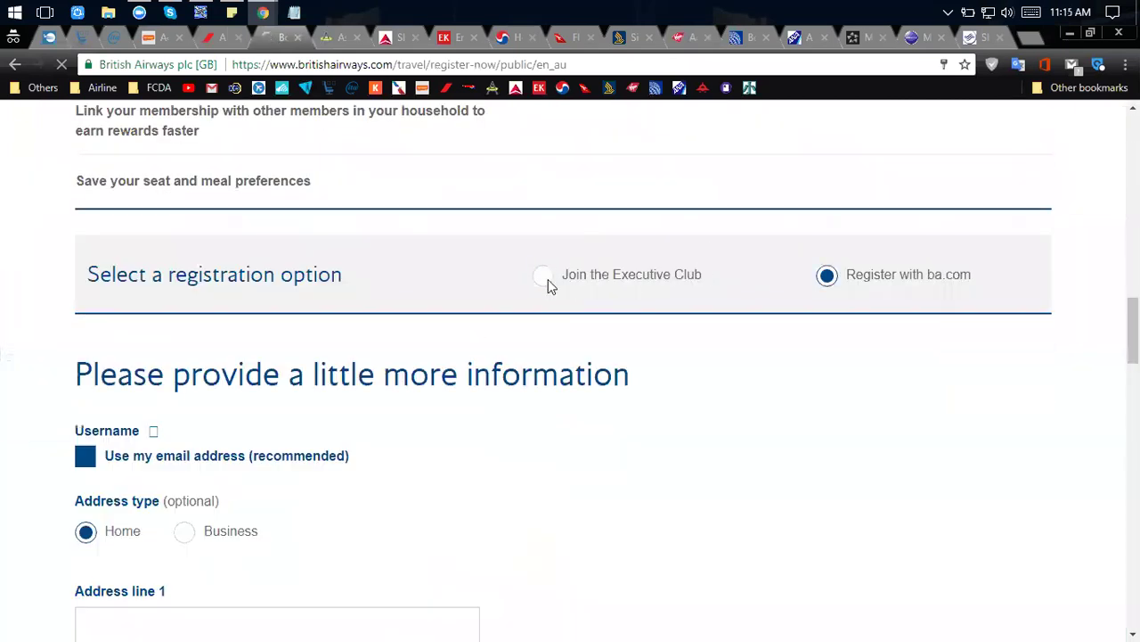
{"action": "left_click", "coordinate": [547, 283]}
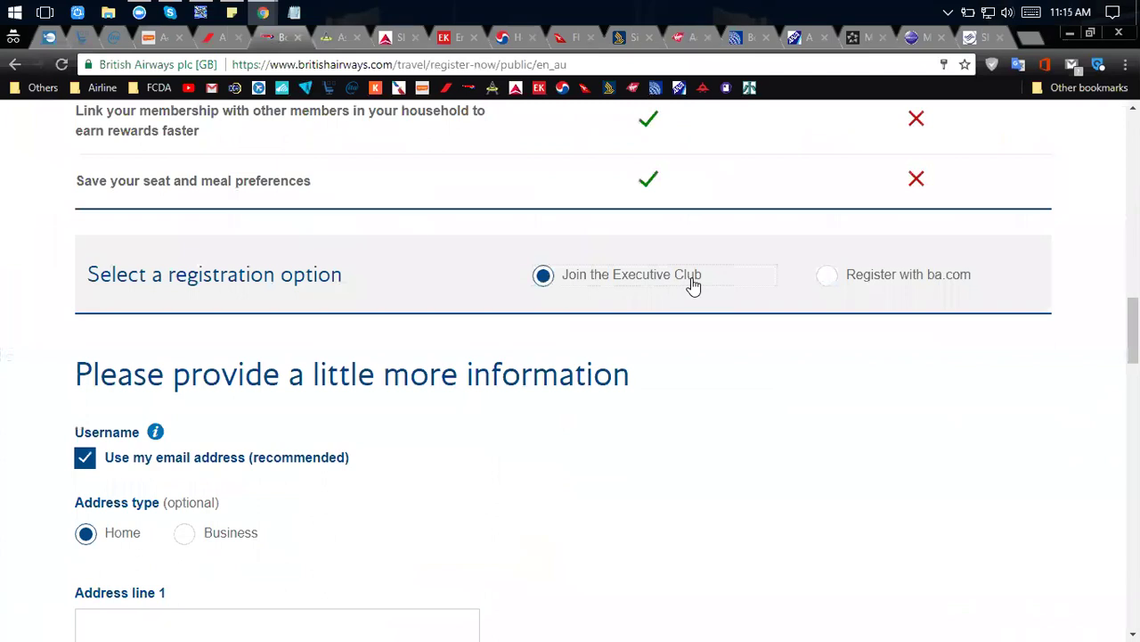
{"action": "scroll", "coordinate": [692, 282], "scroll_direction": "up", "scroll_amount": 8}
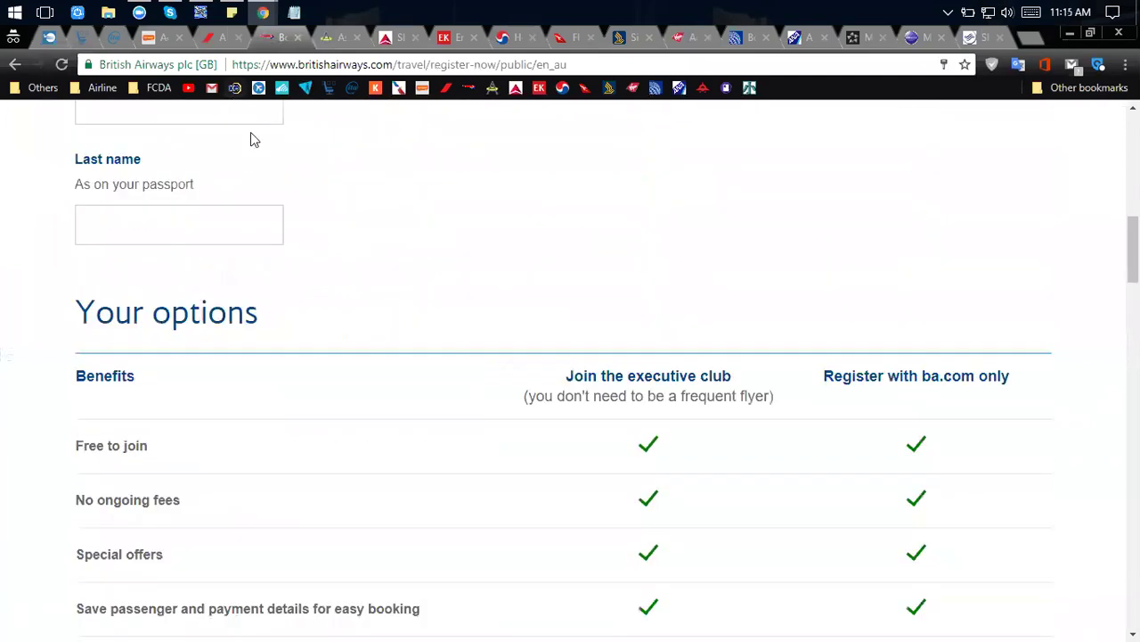
{"action": "scroll", "coordinate": [250, 134], "scroll_direction": "up", "scroll_amount": 10}
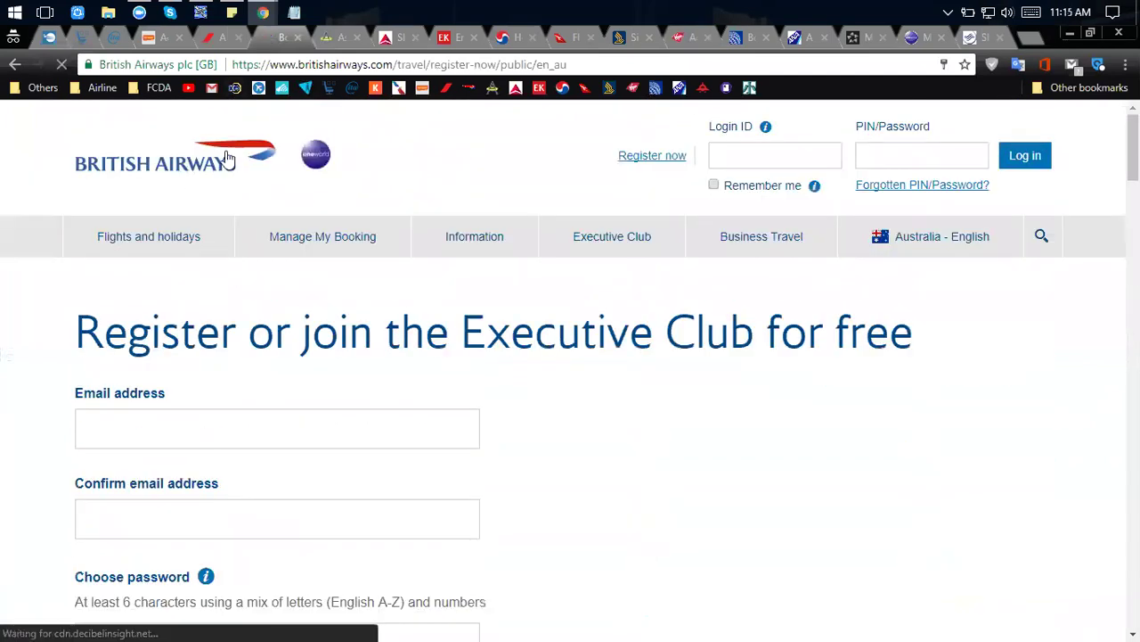
View the Asia Miles Redeem Miles flight awards page, then switch to Delta's SkyMiles page.
{"action": "left_click", "coordinate": [336, 38]}
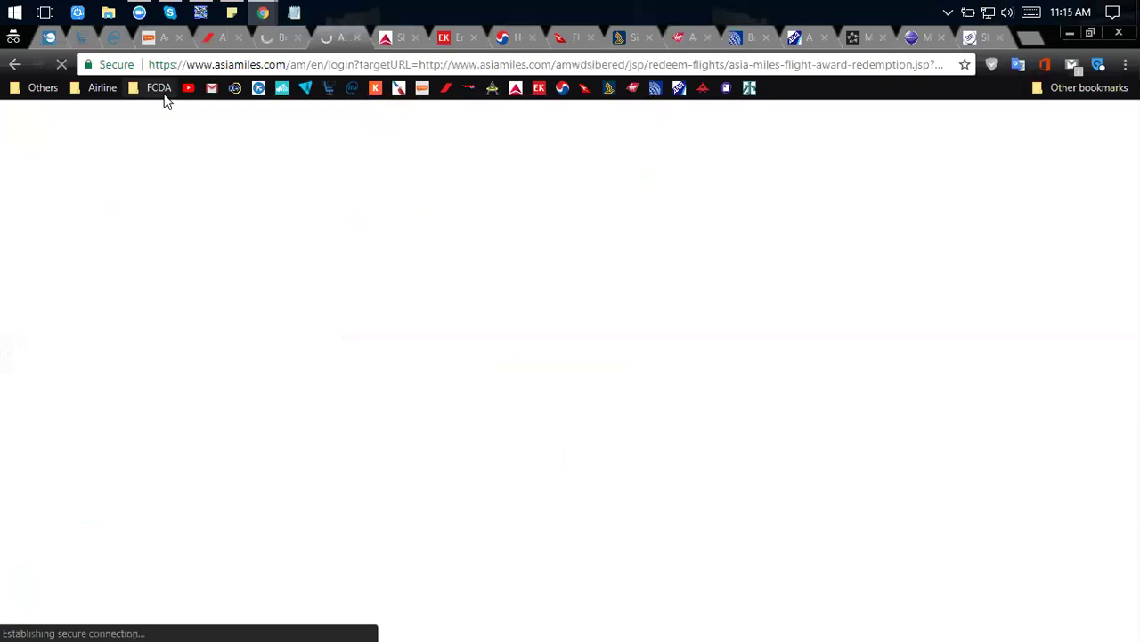
{"action": "left_click", "coordinate": [103, 97]}
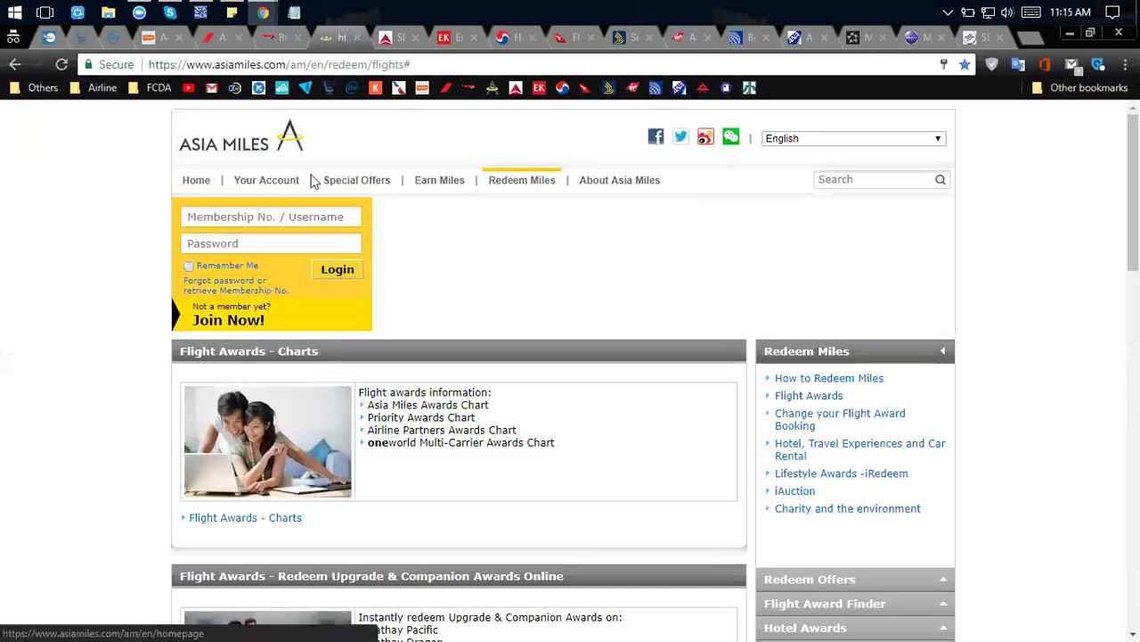
{"action": "left_click", "coordinate": [392, 44]}
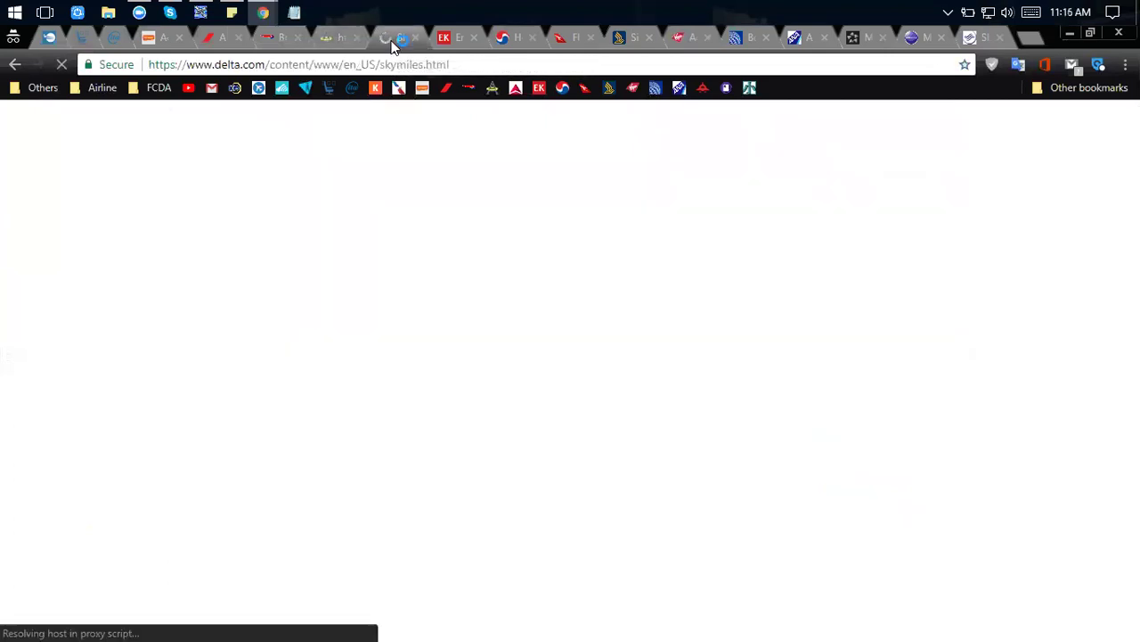
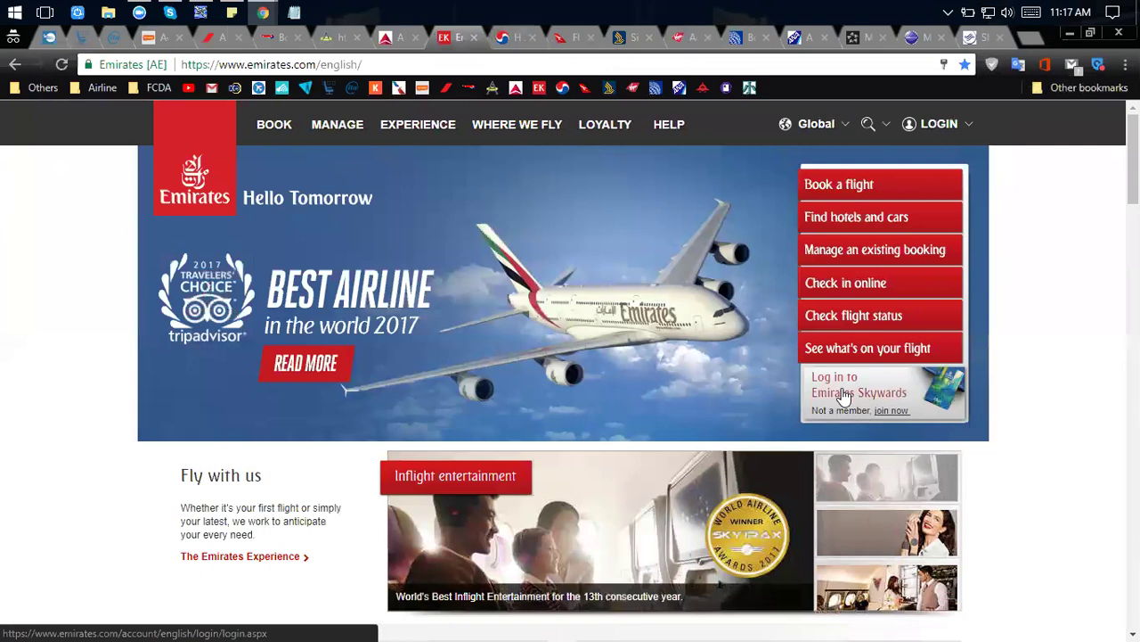
Open the Emirates Skywards login page and autofill the saved email and password.
{"action": "scroll", "coordinate": [843, 395], "scroll_direction": "down", "scroll_amount": 3}
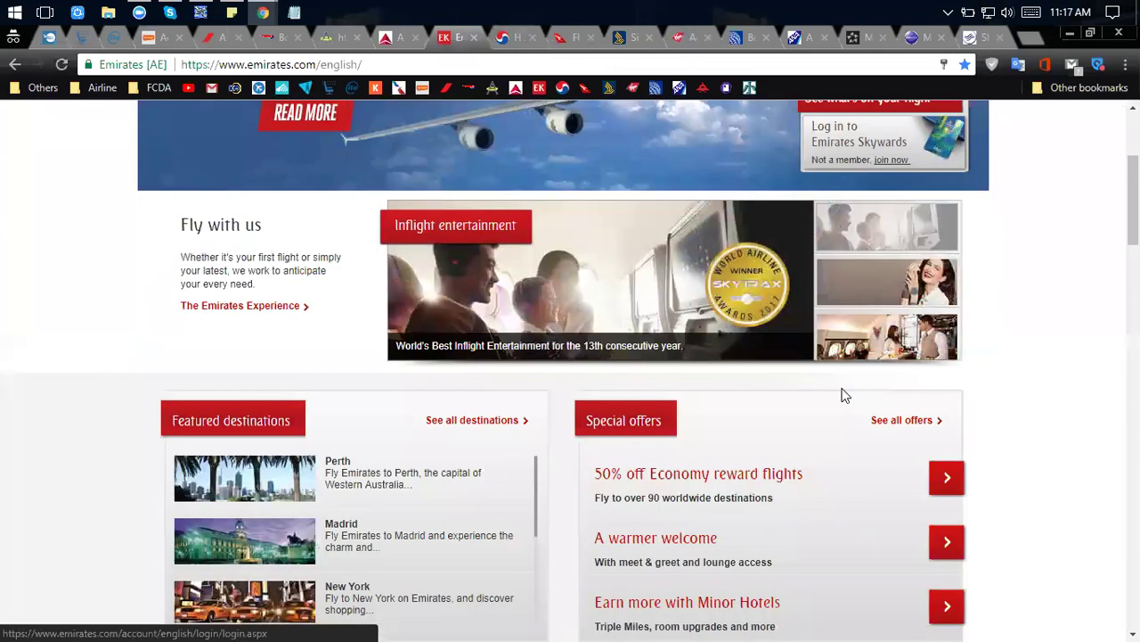
{"action": "scroll", "coordinate": [843, 395], "scroll_direction": "up", "scroll_amount": 3}
{"action": "left_click", "coordinate": [844, 393]}
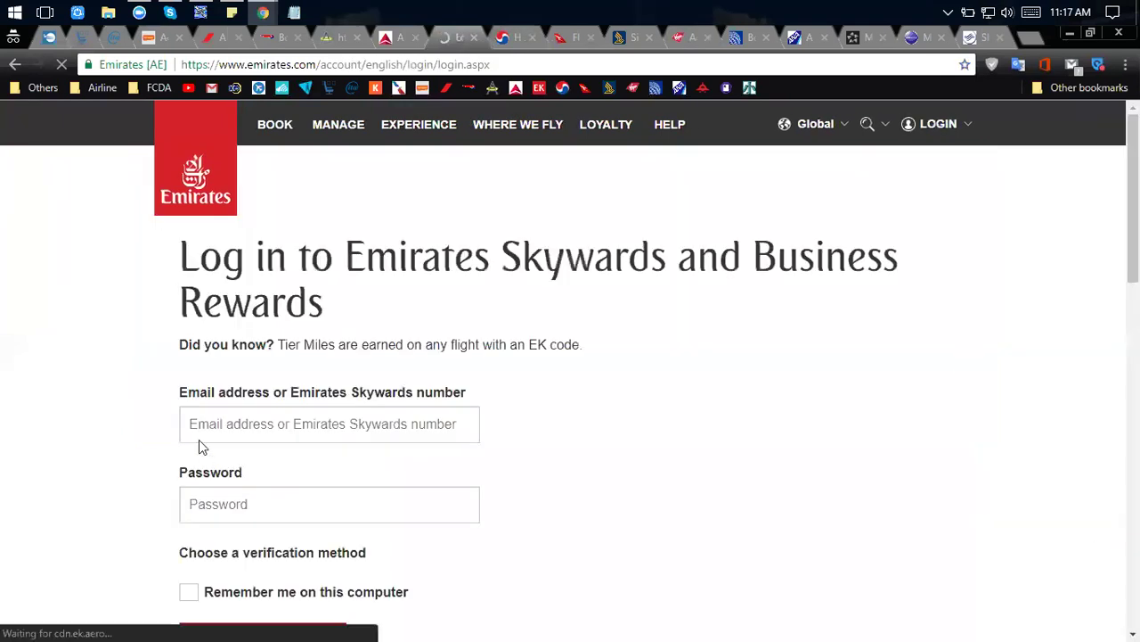
{"action": "left_click", "coordinate": [200, 430]}
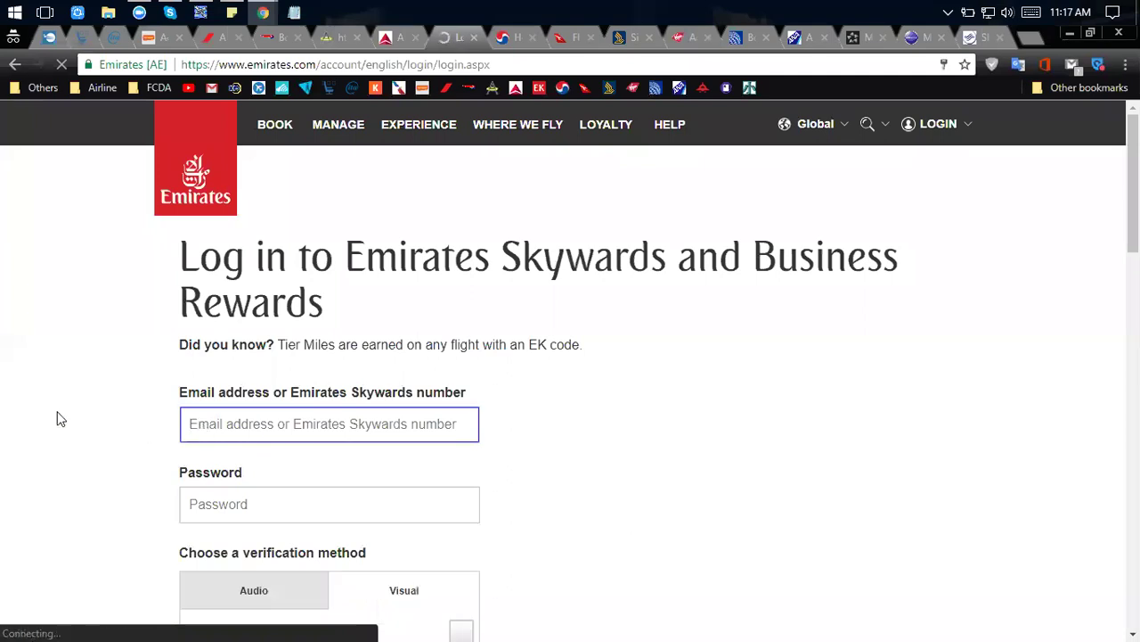
{"action": "scroll", "coordinate": [56, 415], "scroll_direction": "down", "scroll_amount": 1}
{"action": "left_click", "coordinate": [205, 339]}
{"action": "left_click", "coordinate": [214, 369]}
Choose the light-bulb verification, enable Remember me, and submit the Skywards login.
{"action": "scroll", "coordinate": [152, 369], "scroll_direction": "down", "scroll_amount": 6}
{"action": "scroll", "coordinate": [223, 392], "scroll_direction": "up", "scroll_amount": 3}
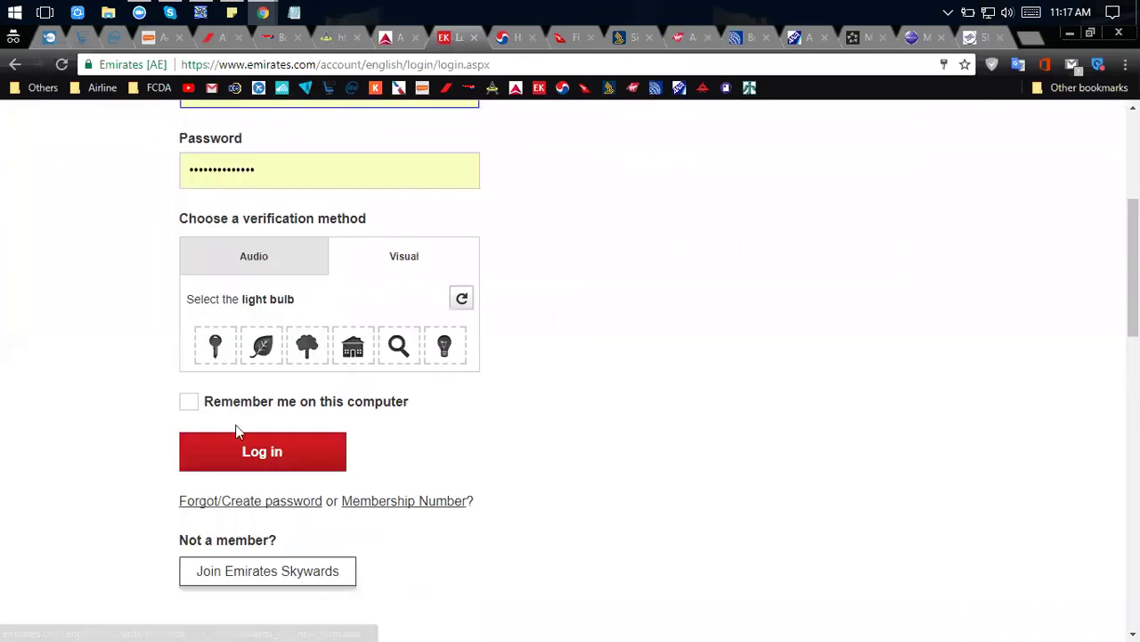
{"action": "left_click", "coordinate": [442, 349]}
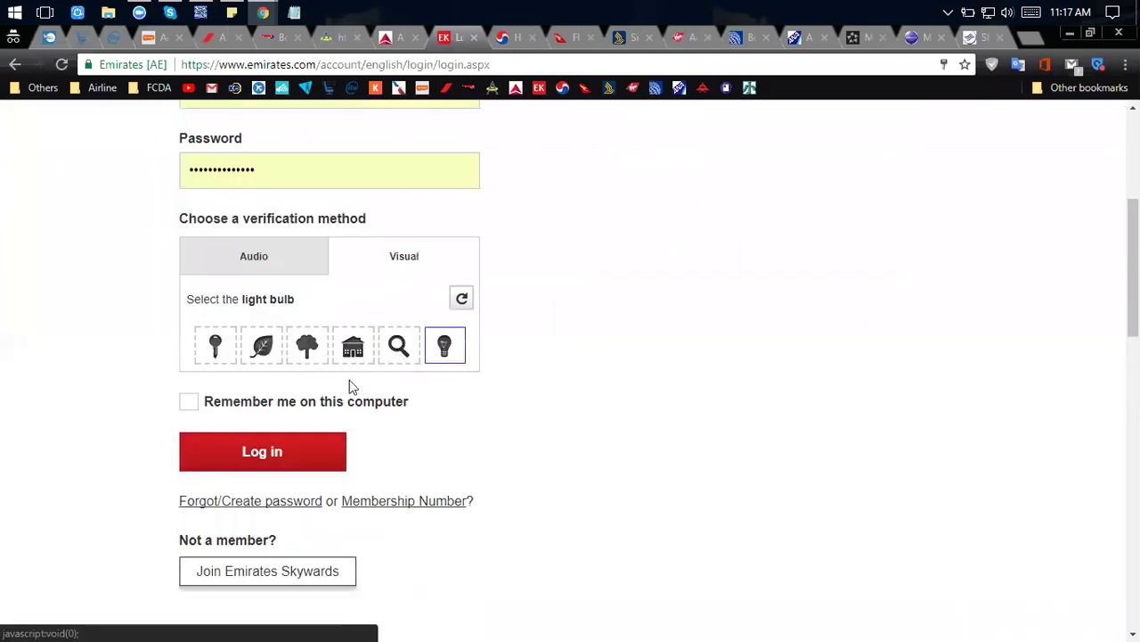
{"action": "left_click", "coordinate": [188, 402]}
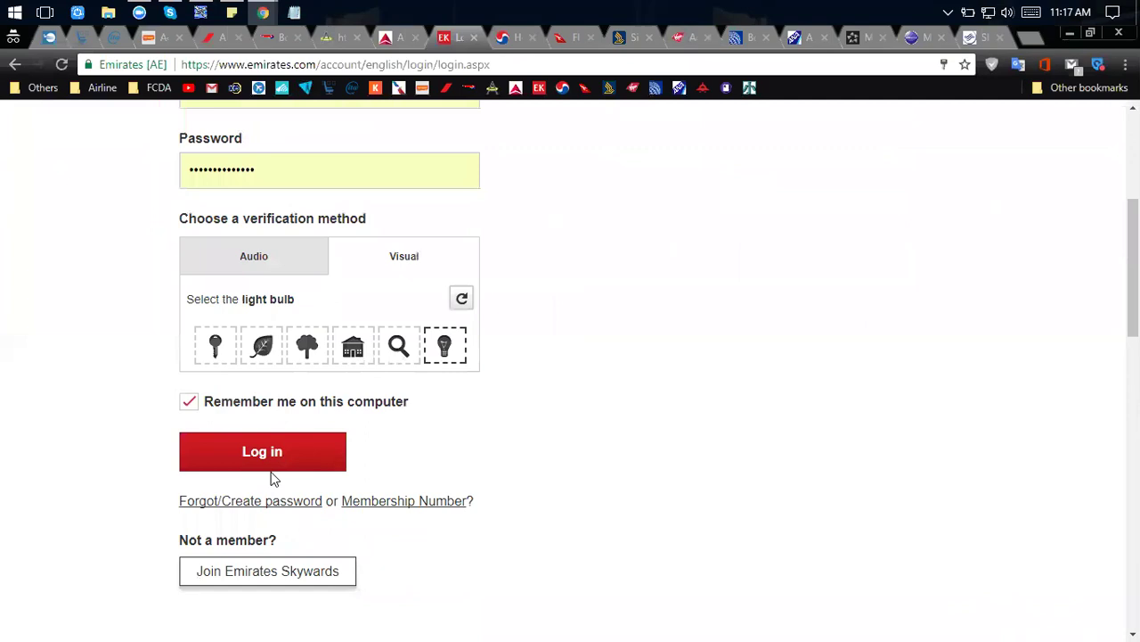
{"action": "left_click", "coordinate": [268, 466]}
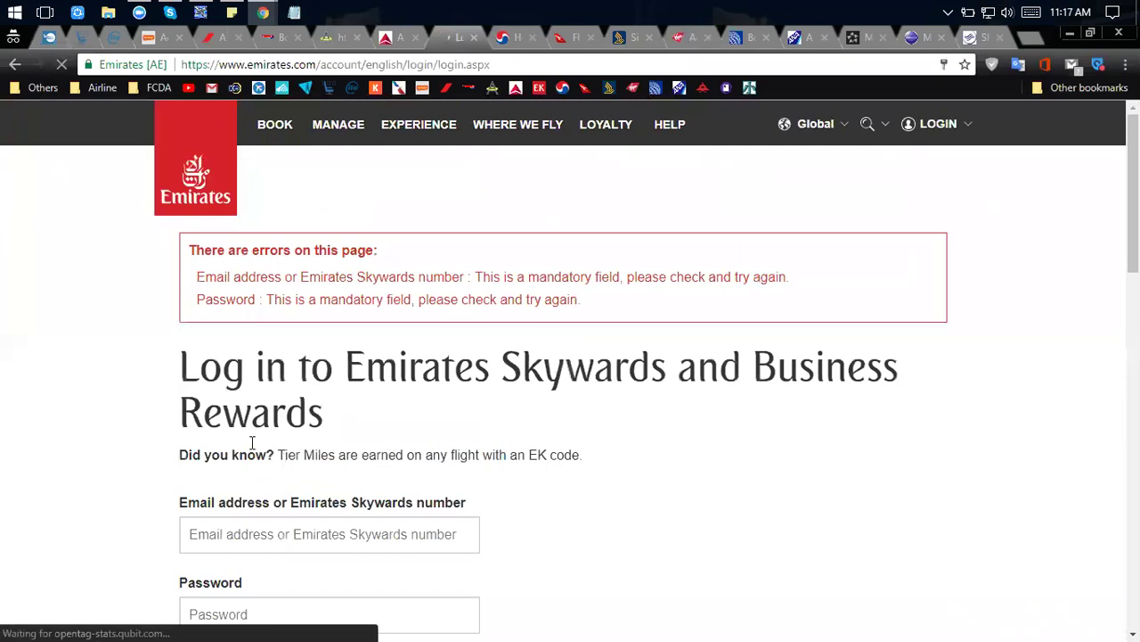
Clear and refill the saved Skywards account, choose the microphone verification icon, and log in.
{"action": "scroll", "coordinate": [389, 250], "scroll_direction": "down", "scroll_amount": 4}
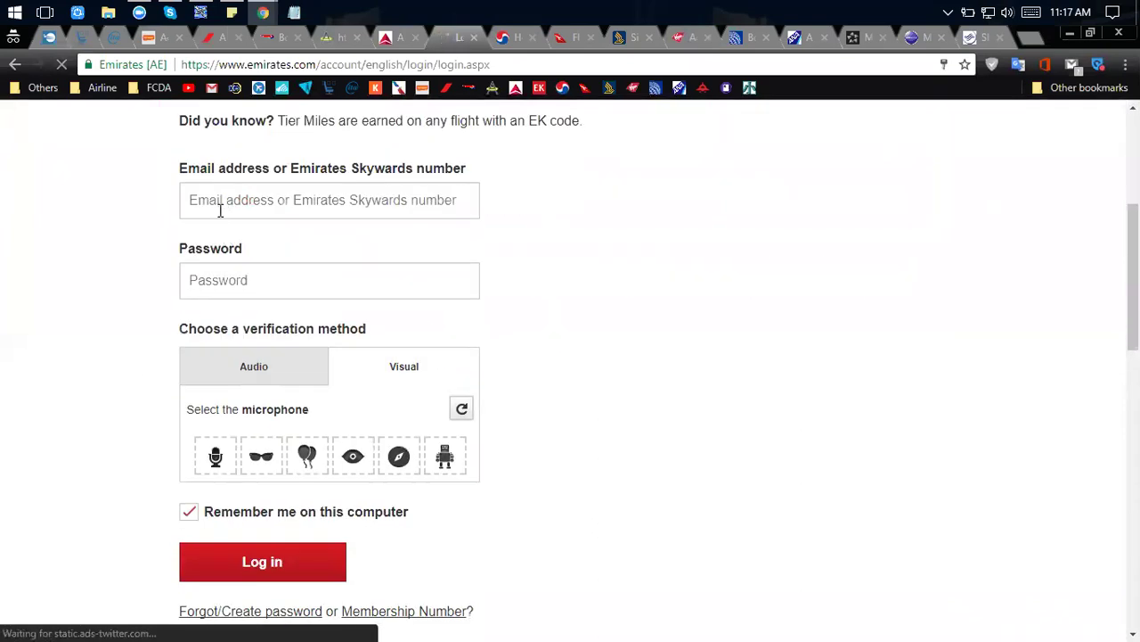
{"action": "left_click", "coordinate": [212, 201]}
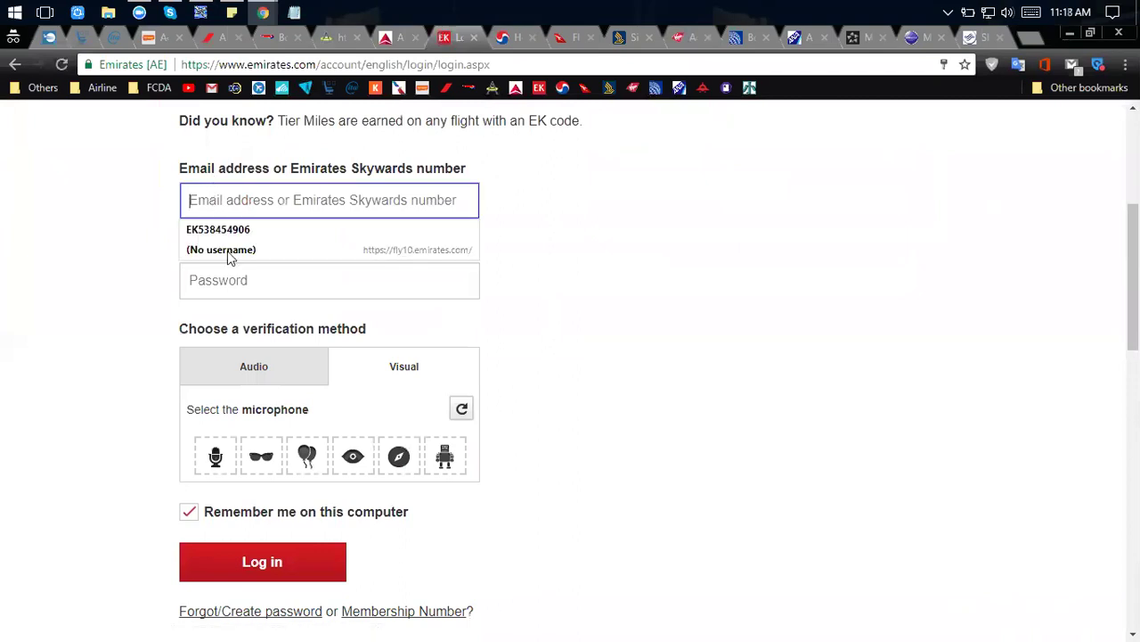
{"action": "left_click", "coordinate": [227, 226]}
{"action": "left_click", "coordinate": [217, 214]}
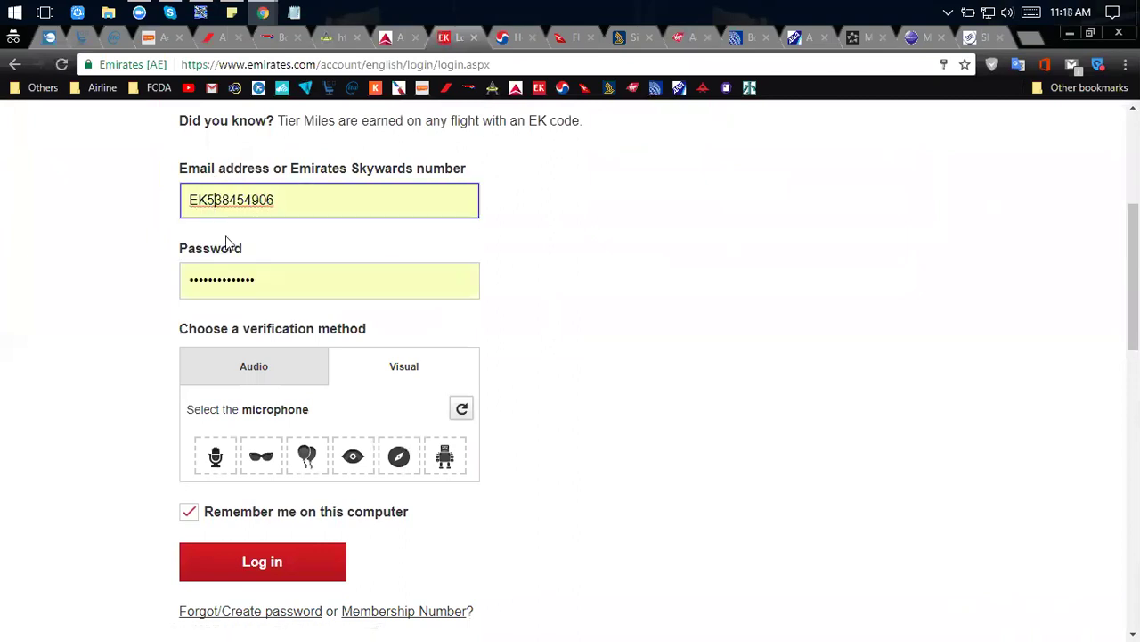
{"action": "double_click", "coordinate": [187, 202]}
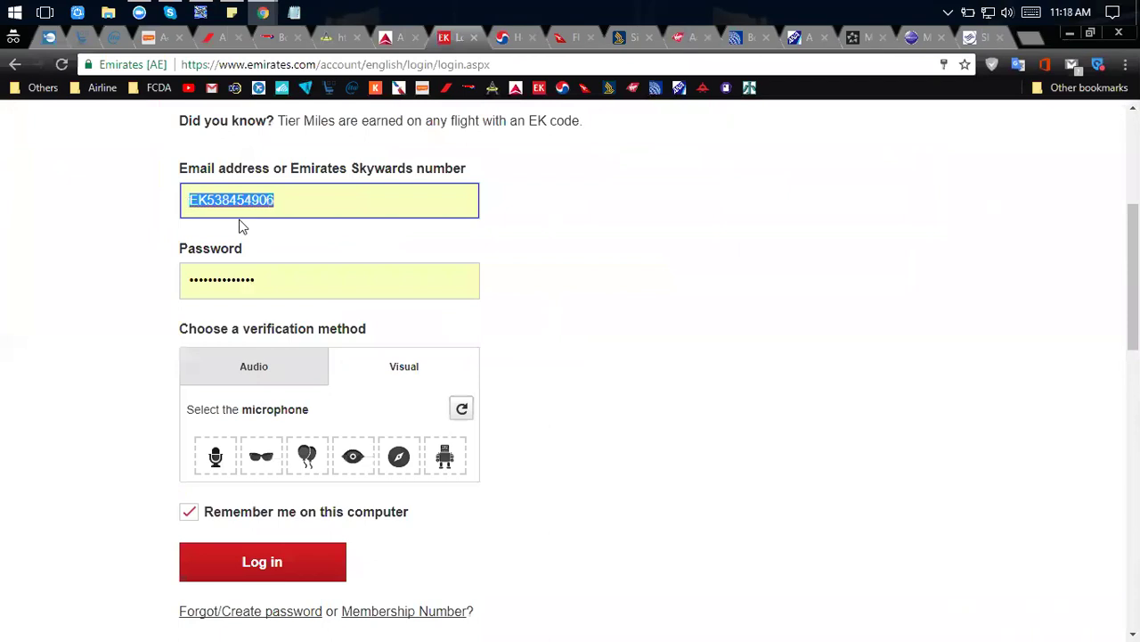
{"action": "key", "text": "BackSpace"}
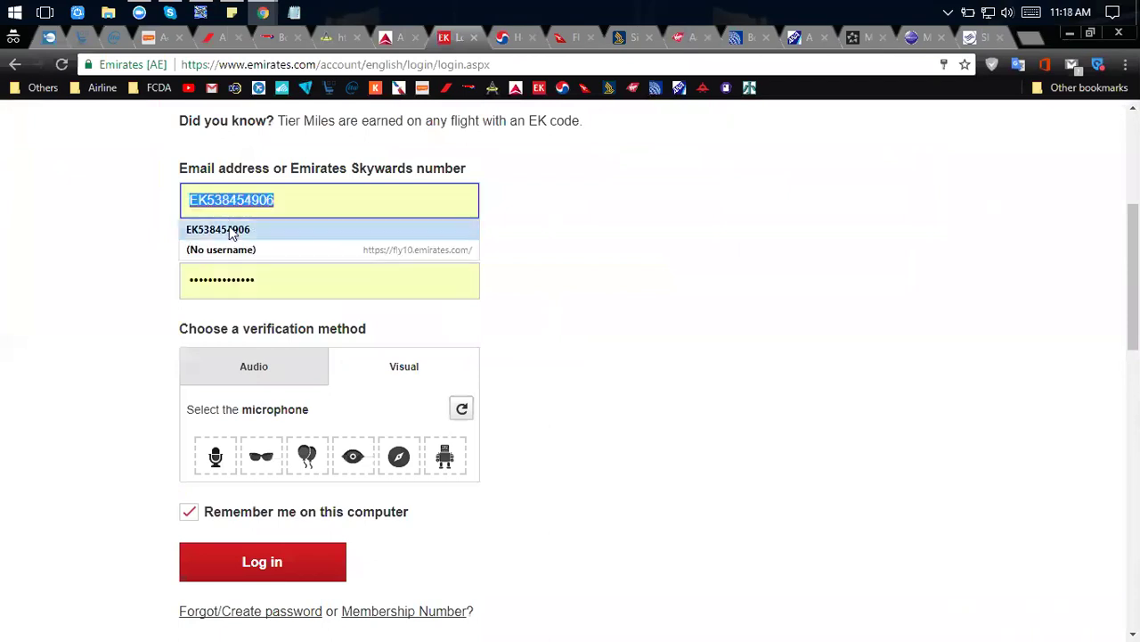
{"action": "left_click", "coordinate": [230, 231]}
{"action": "scroll", "coordinate": [326, 326], "scroll_direction": "down", "scroll_amount": 2}
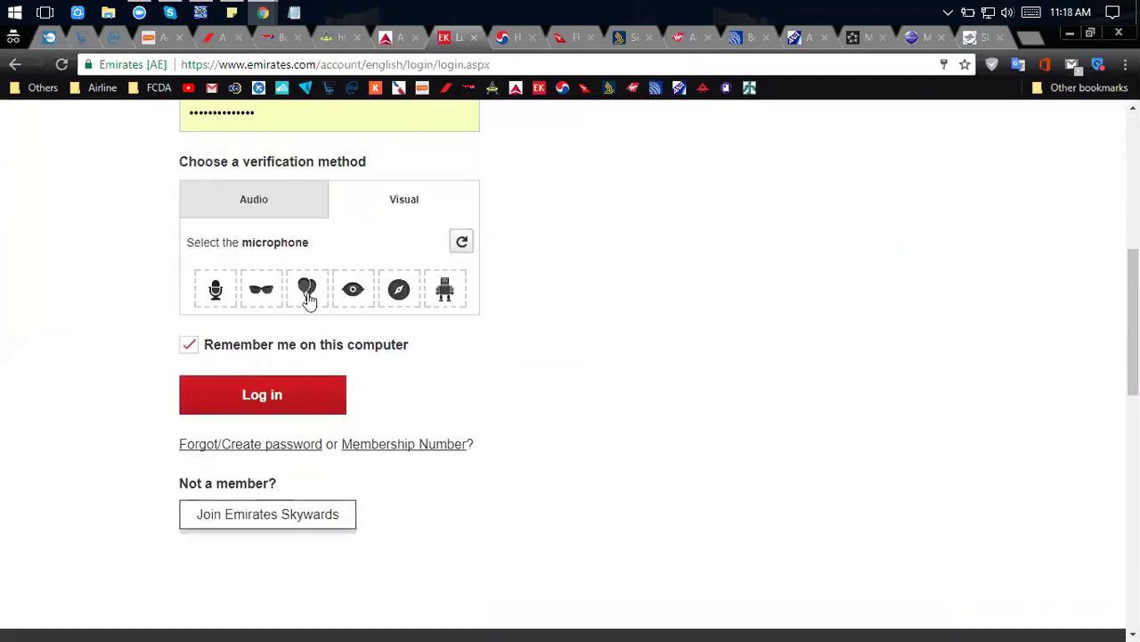
{"action": "left_click", "coordinate": [215, 292]}
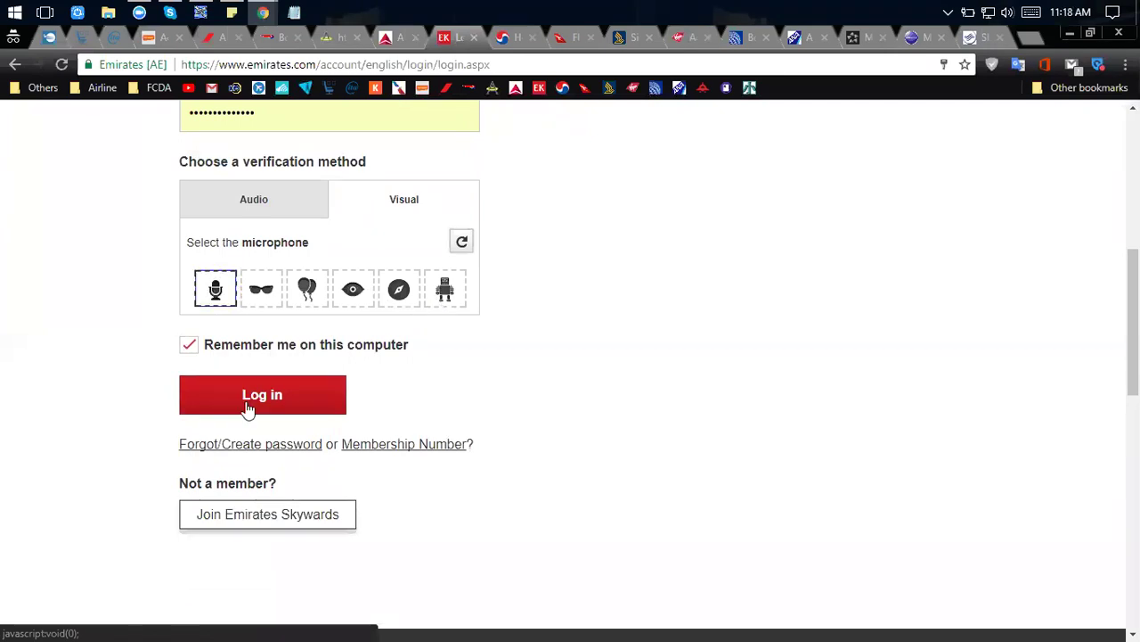
{"action": "left_click", "coordinate": [251, 404]}
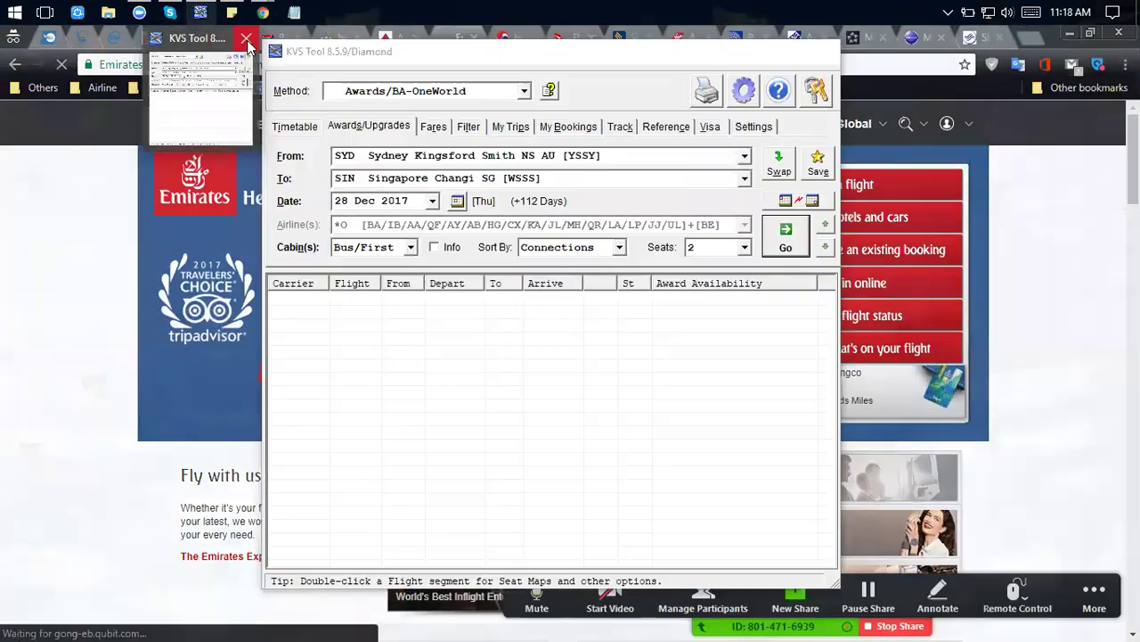
Bring the KVS Tool award-search window forward and close it.
{"action": "left_click", "coordinate": [201, 11]}
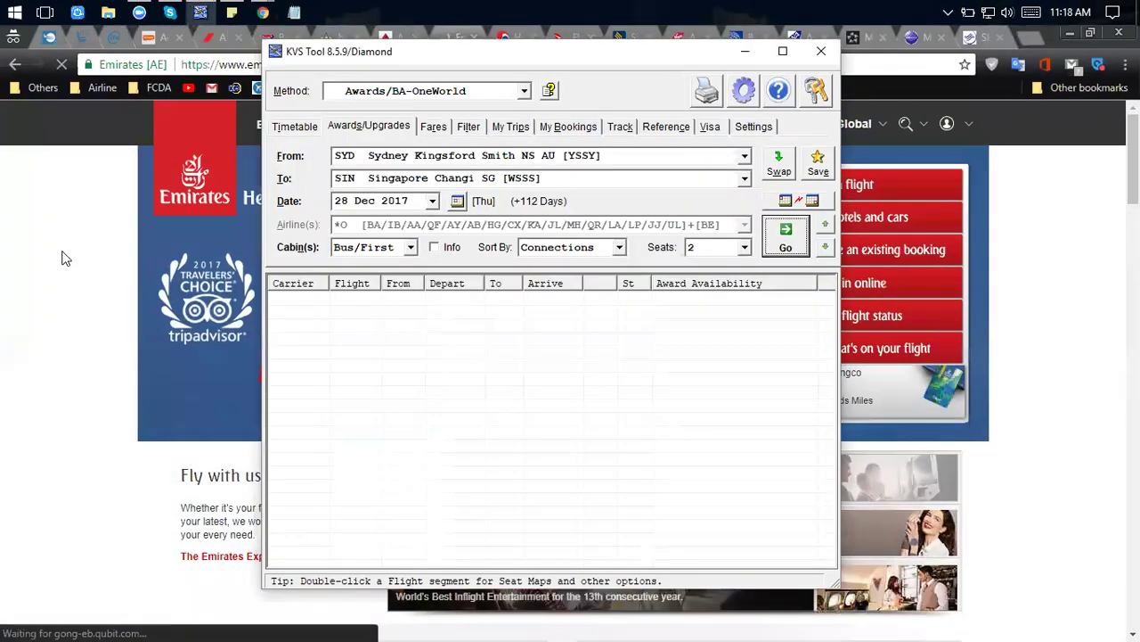
{"action": "left_click", "coordinate": [822, 51]}
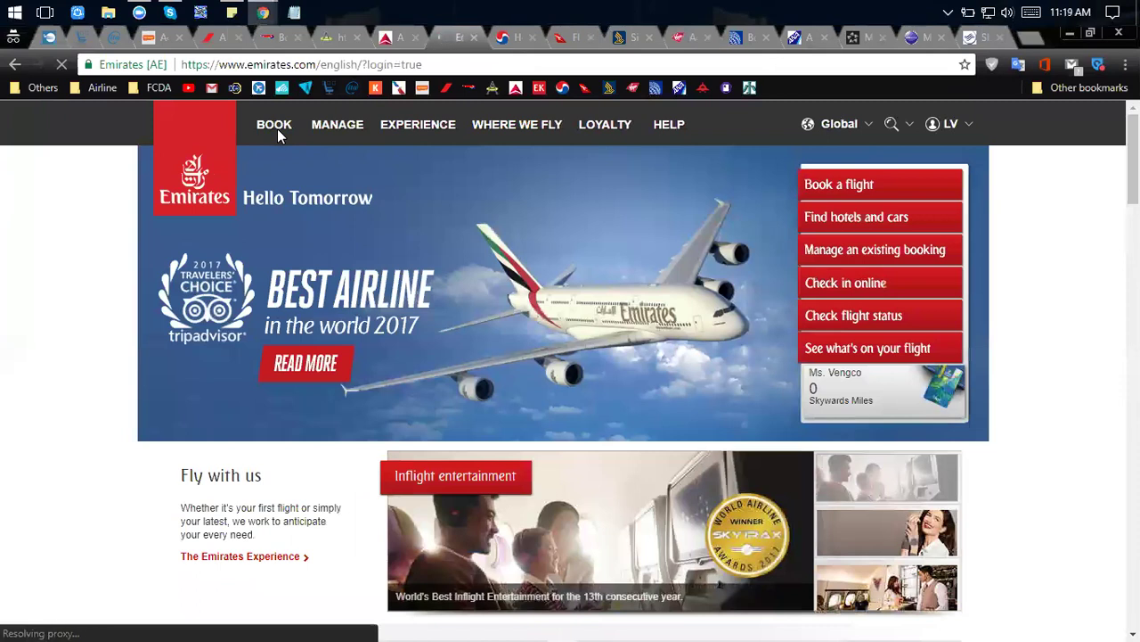
Check the Korean Air and Qantas tabs, then open Emirates' Search flights under BOOK.
{"action": "left_click", "coordinate": [505, 38]}
{"action": "left_click", "coordinate": [564, 37]}
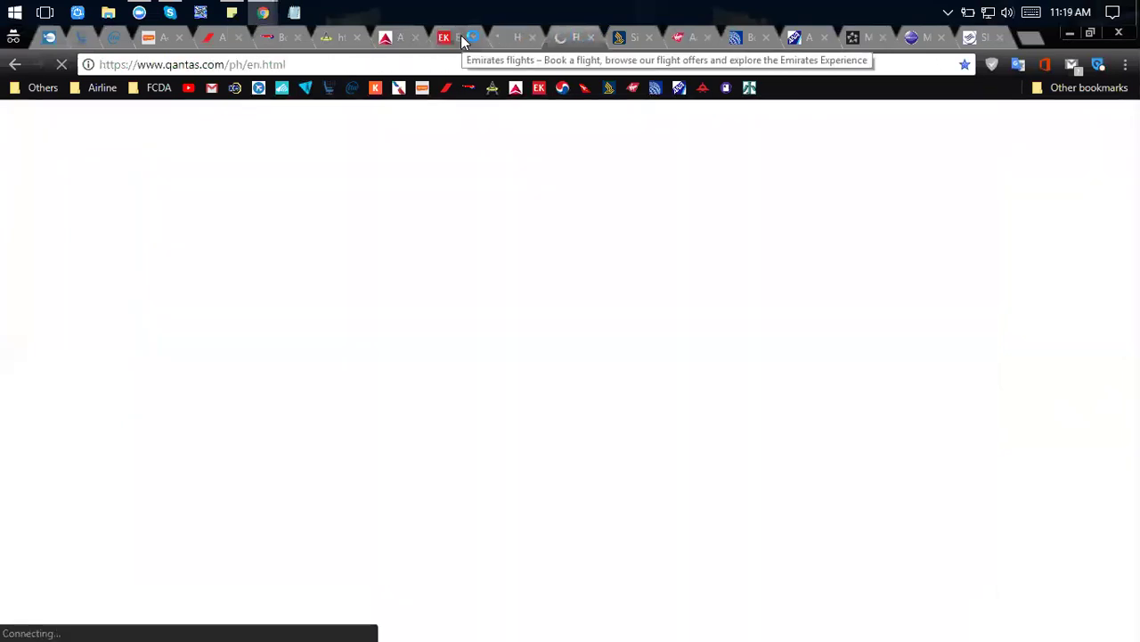
{"action": "left_click", "coordinate": [450, 40]}
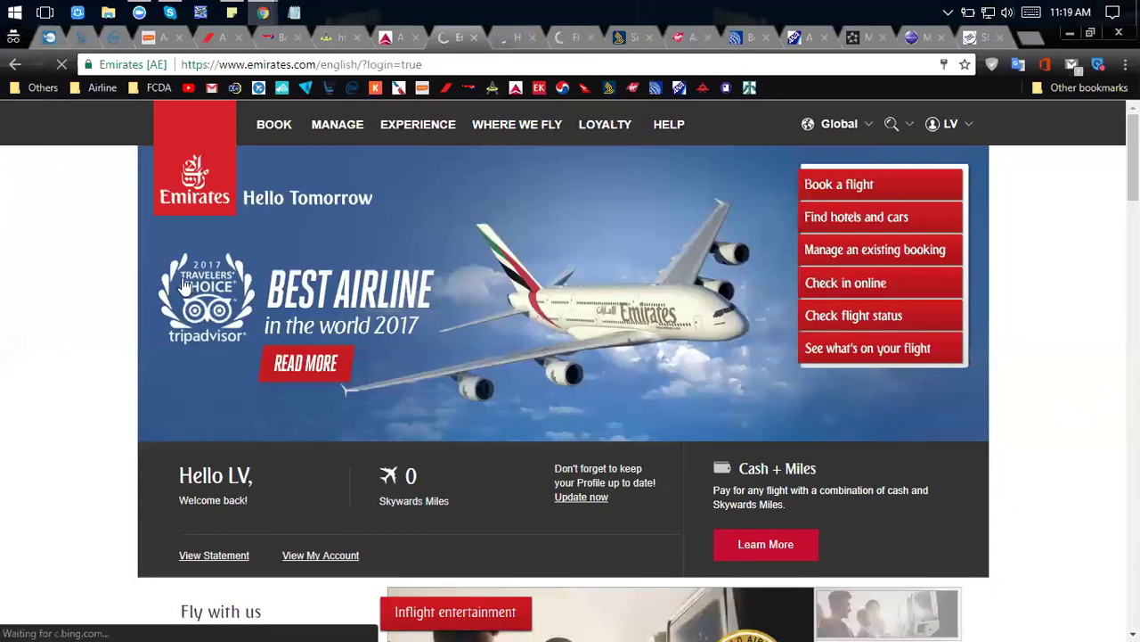
{"action": "left_click", "coordinate": [250, 136]}
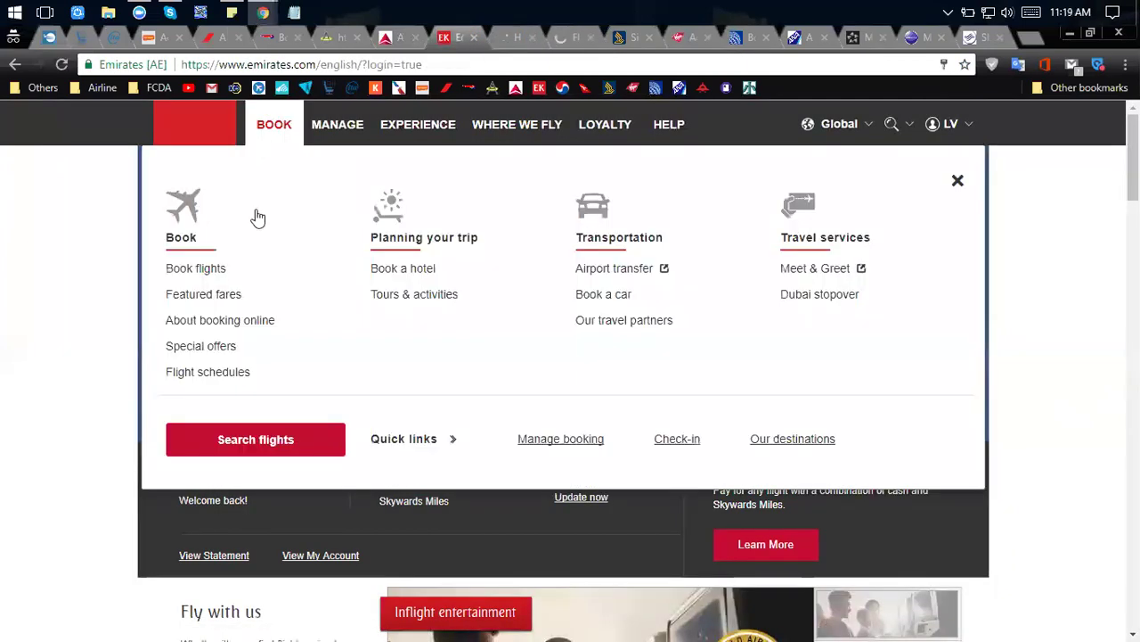
{"action": "left_click", "coordinate": [254, 440]}
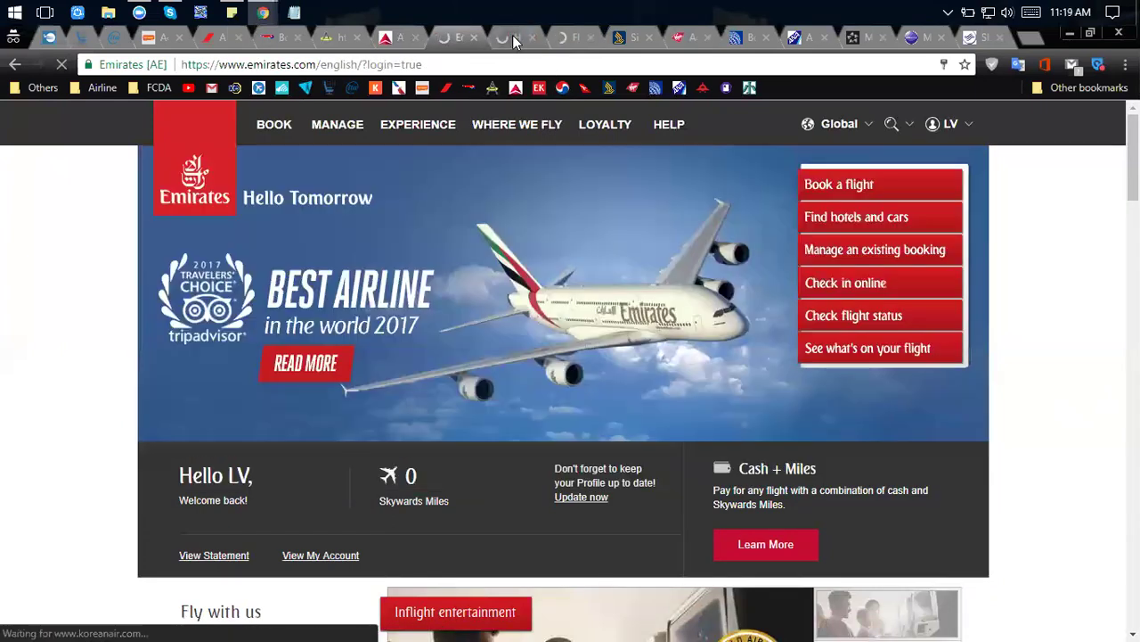
{"action": "left_click", "coordinate": [514, 36]}
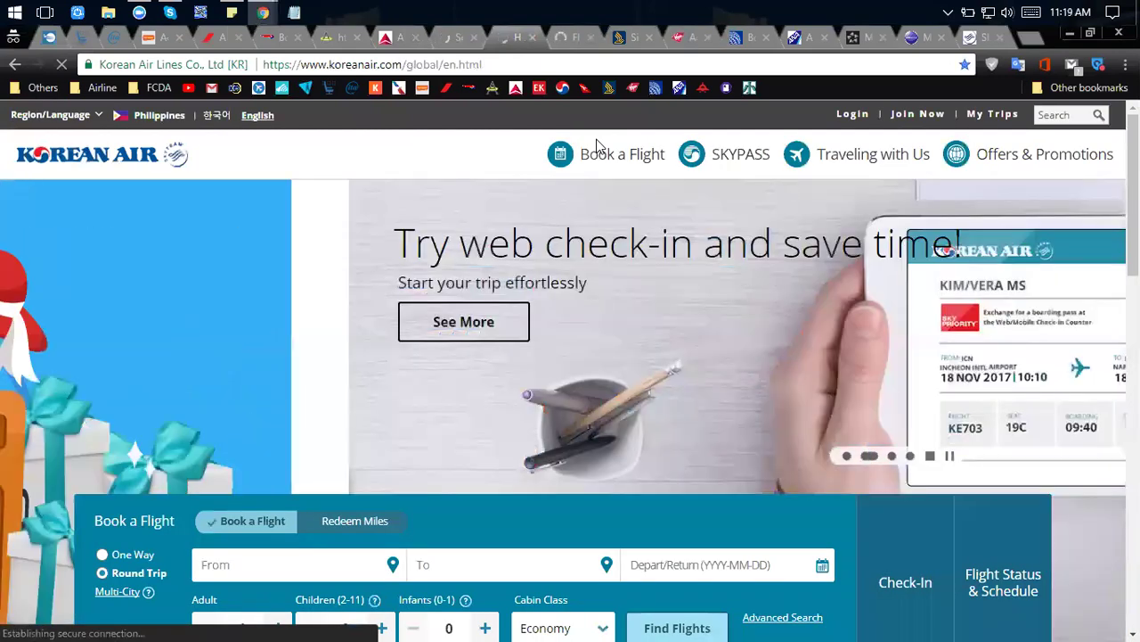
Switch Korean Air's booking form to Redeem Miles and log in with the saved SKYPASS number.
{"action": "scroll", "coordinate": [362, 303], "scroll_direction": "down", "scroll_amount": 2}
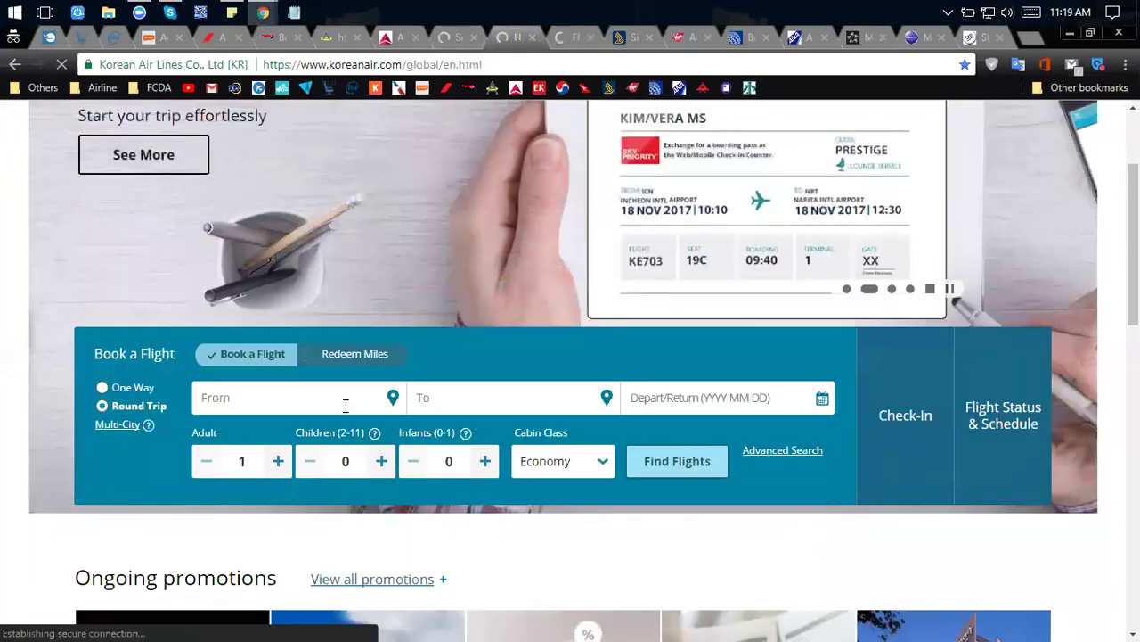
{"action": "left_click", "coordinate": [343, 355]}
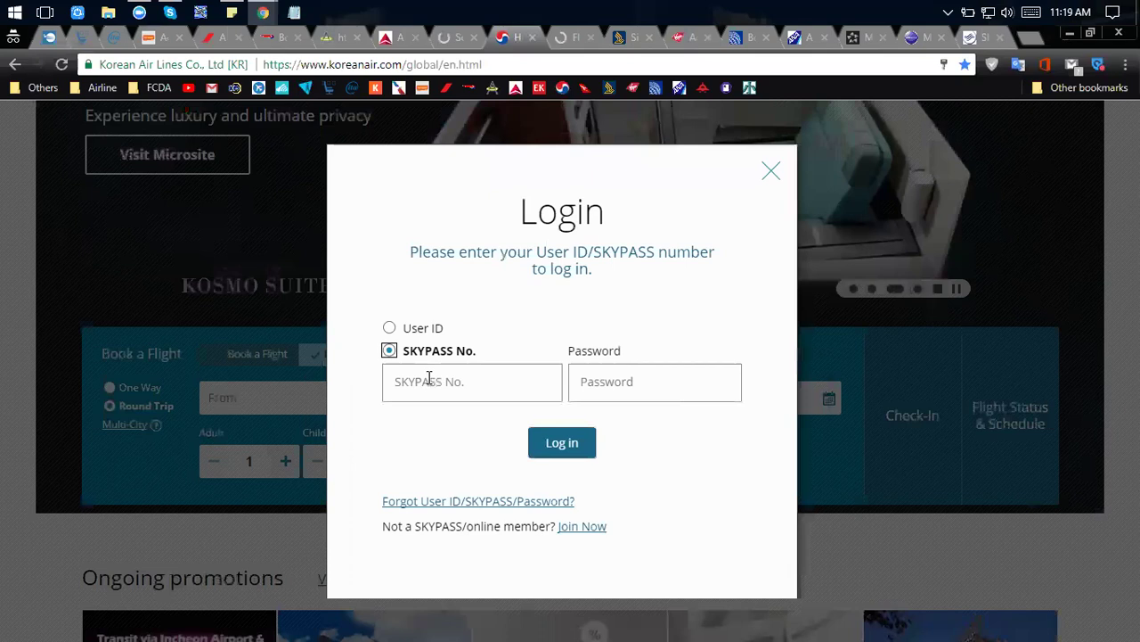
{"action": "left_click", "coordinate": [417, 392]}
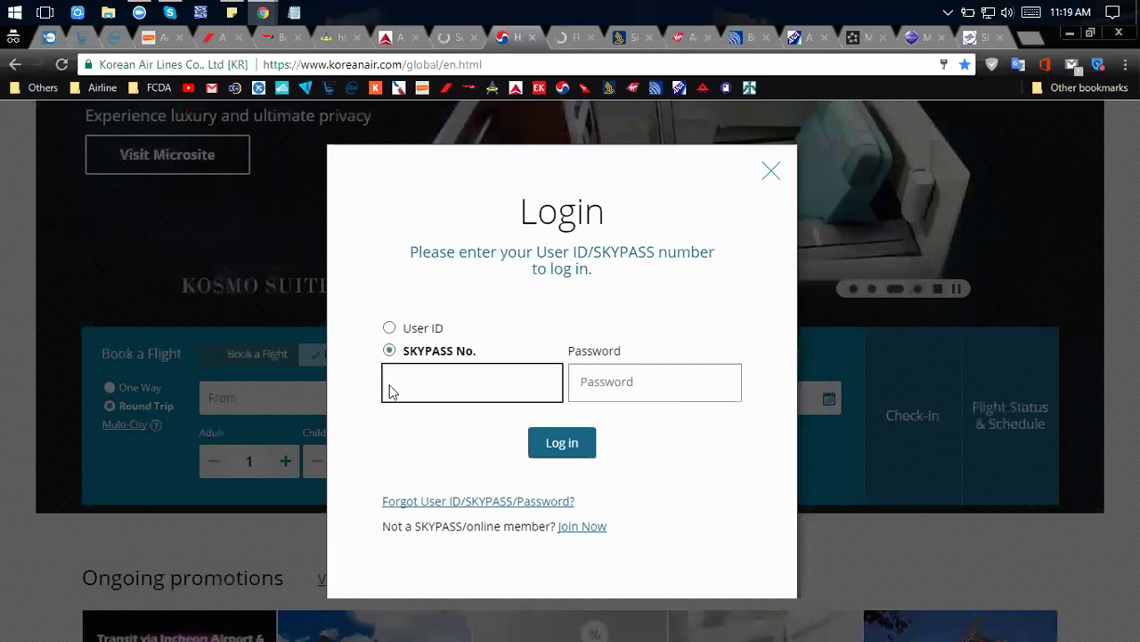
{"action": "left_click", "coordinate": [471, 418]}
{"action": "left_click", "coordinate": [558, 441]}
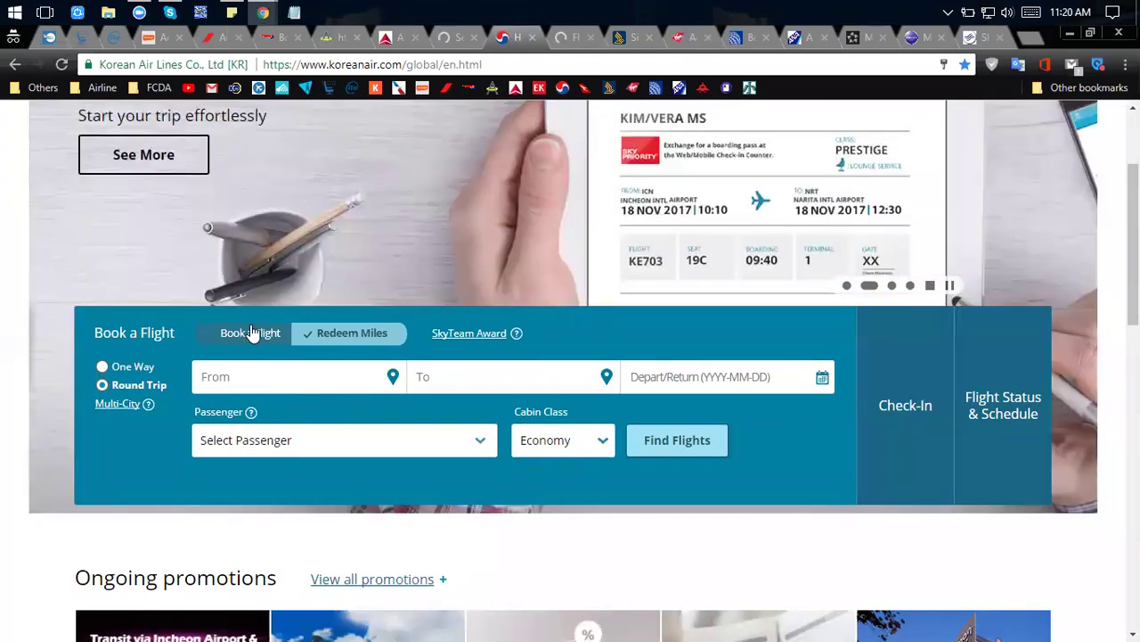
Switch back to buying flights and try adult passengers at 2, leaving it at 1.
{"action": "left_click", "coordinate": [252, 332]}
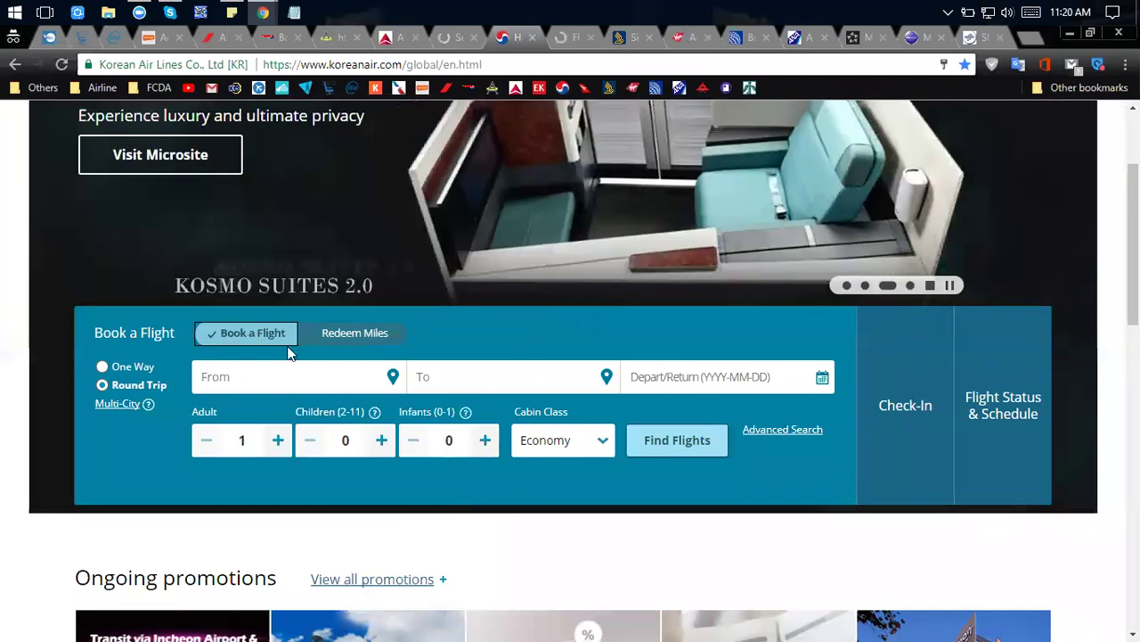
{"action": "left_click", "coordinate": [278, 439]}
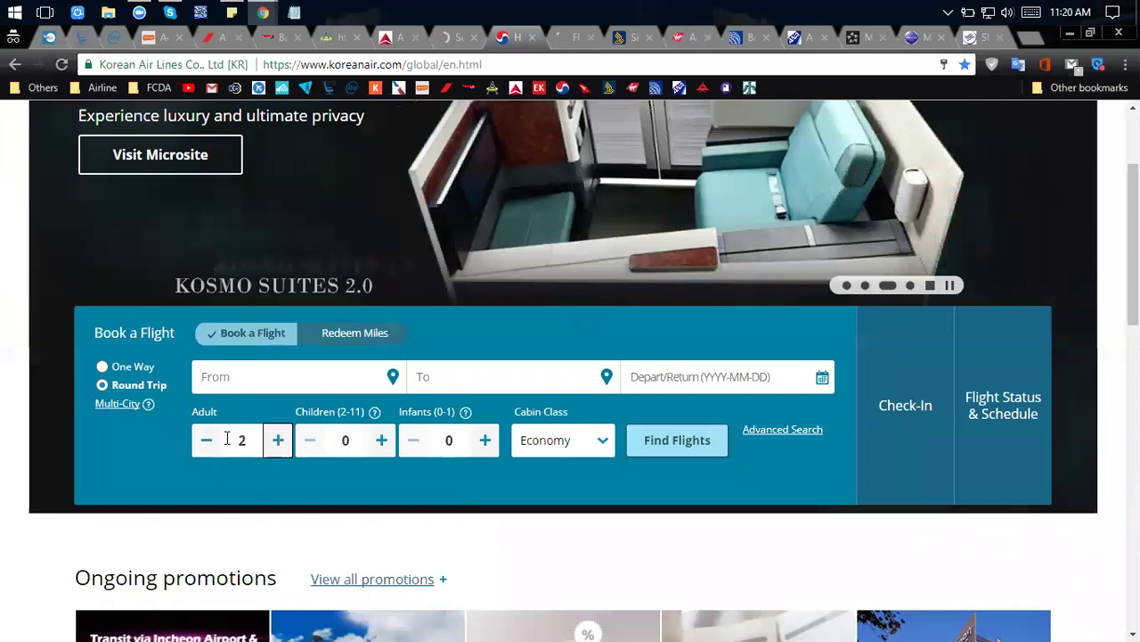
{"action": "left_click", "coordinate": [206, 443]}
{"action": "left_click", "coordinate": [279, 448]}
{"action": "left_click", "coordinate": [205, 443]}
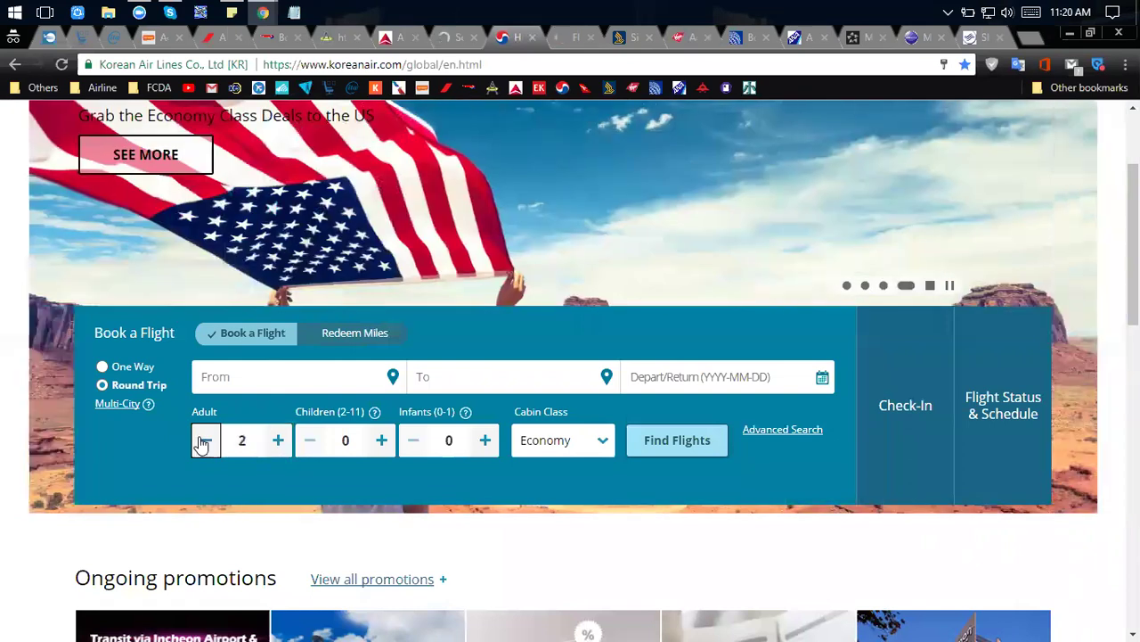
Turn on Redeem Miles and review the award passenger list, then close it.
{"action": "left_click", "coordinate": [366, 342]}
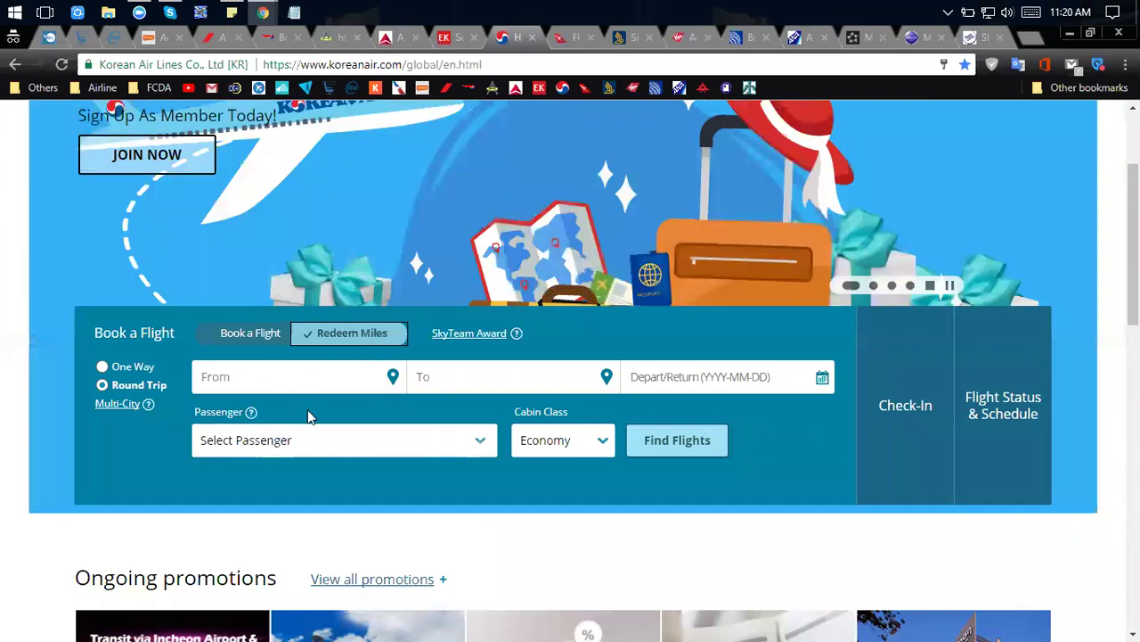
{"action": "left_click", "coordinate": [483, 439]}
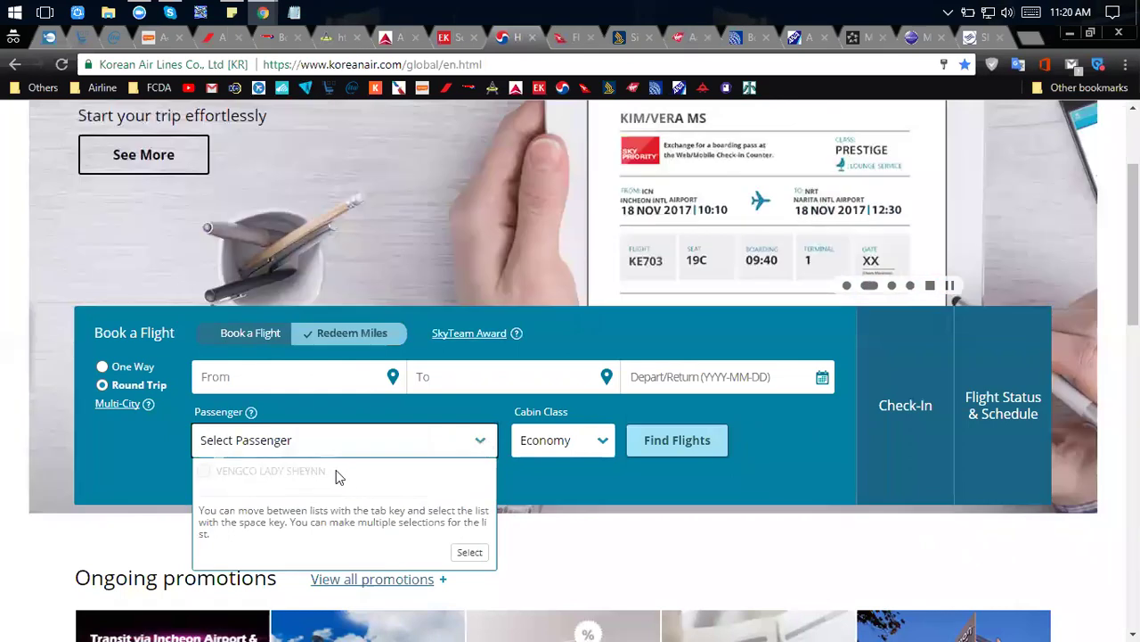
{"action": "scroll", "coordinate": [294, 477], "scroll_direction": "down", "scroll_amount": 1}
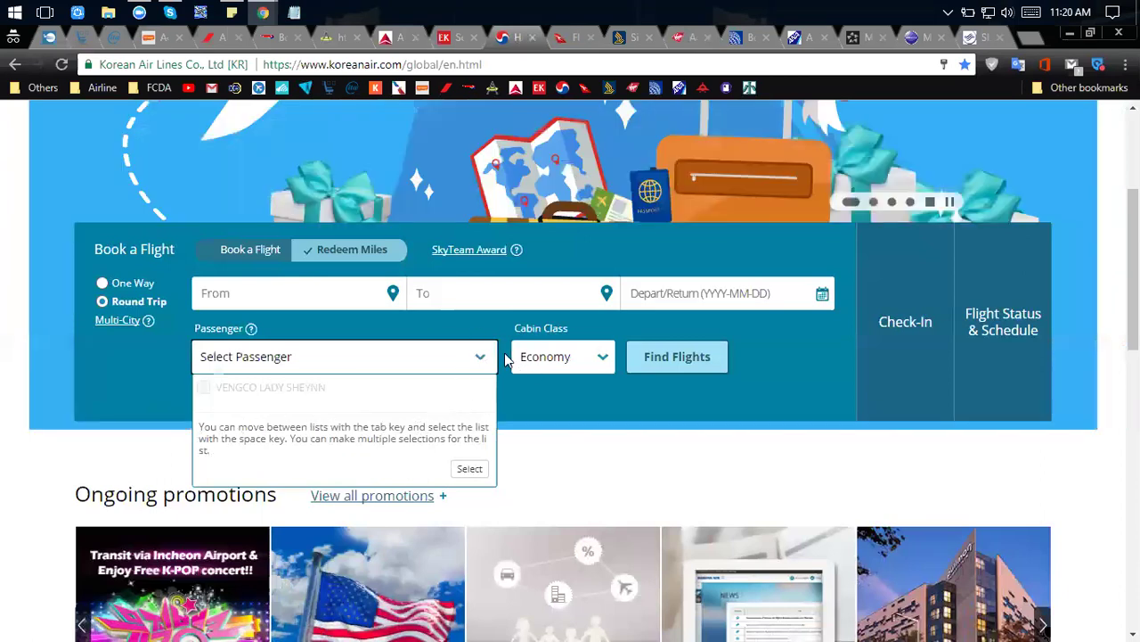
{"action": "left_click", "coordinate": [476, 357]}
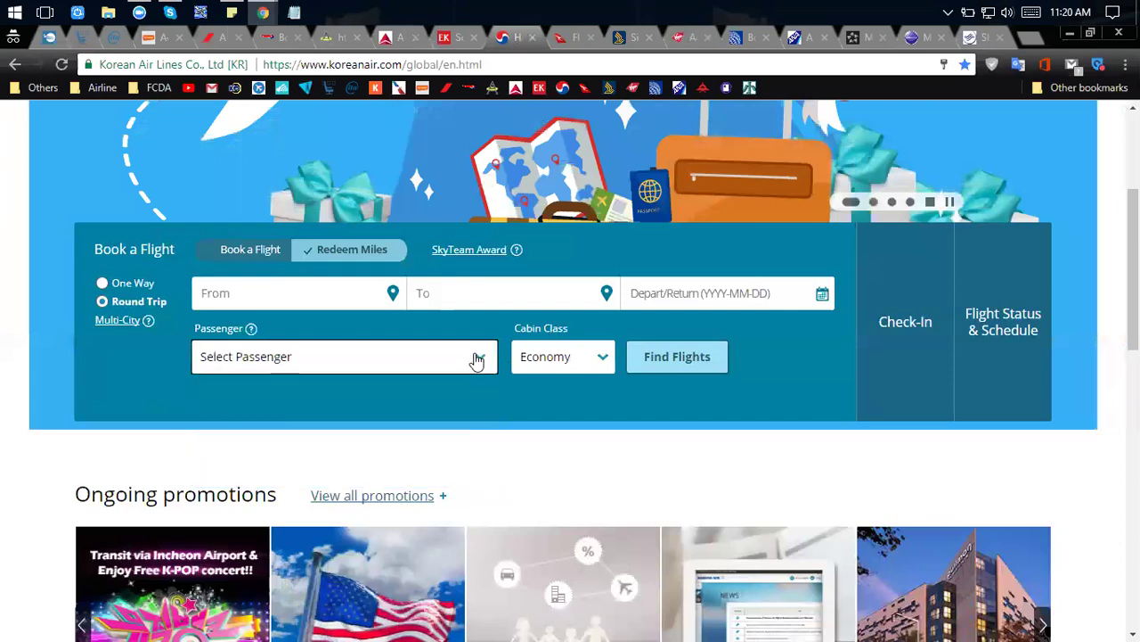
{"action": "scroll", "coordinate": [477, 357], "scroll_direction": "up", "scroll_amount": 3}
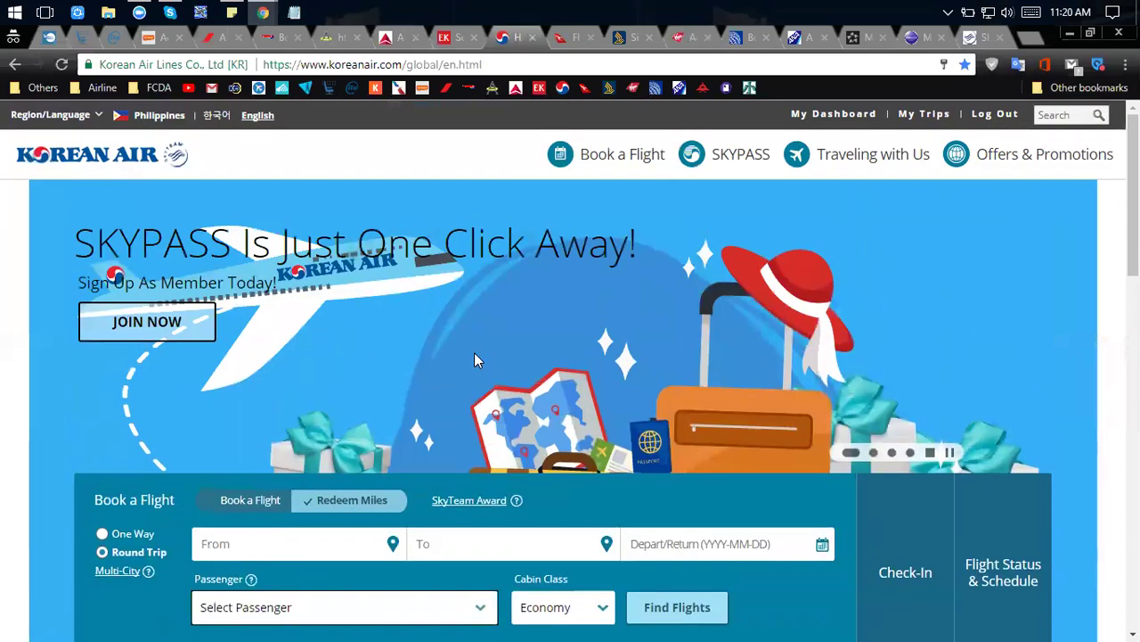
{"action": "scroll", "coordinate": [475, 354], "scroll_direction": "down", "scroll_amount": 1}
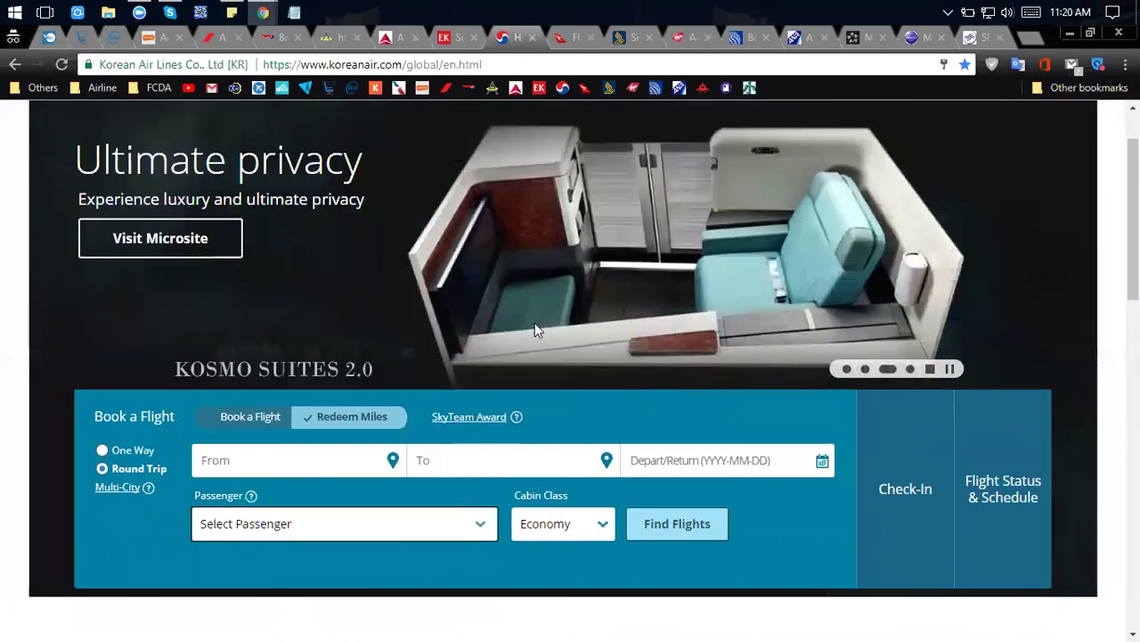
{"action": "left_click", "coordinate": [450, 40]}
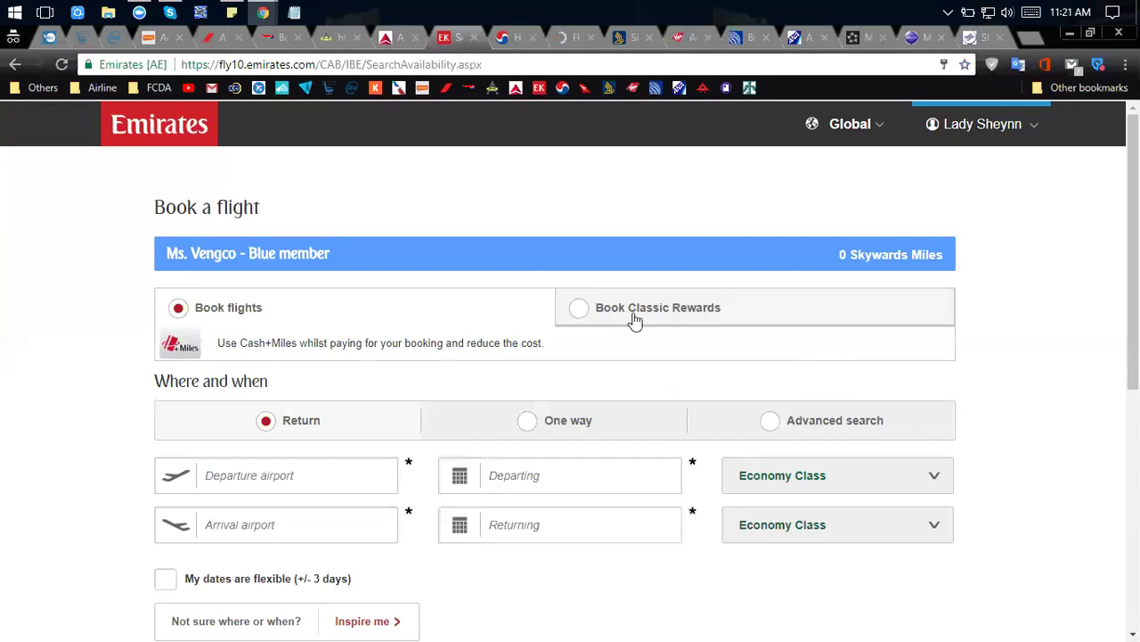
Compare Emirates' Book flights and Book Classic Rewards options, reviewing the Classic Rewards form.
{"action": "left_click", "coordinate": [708, 316]}
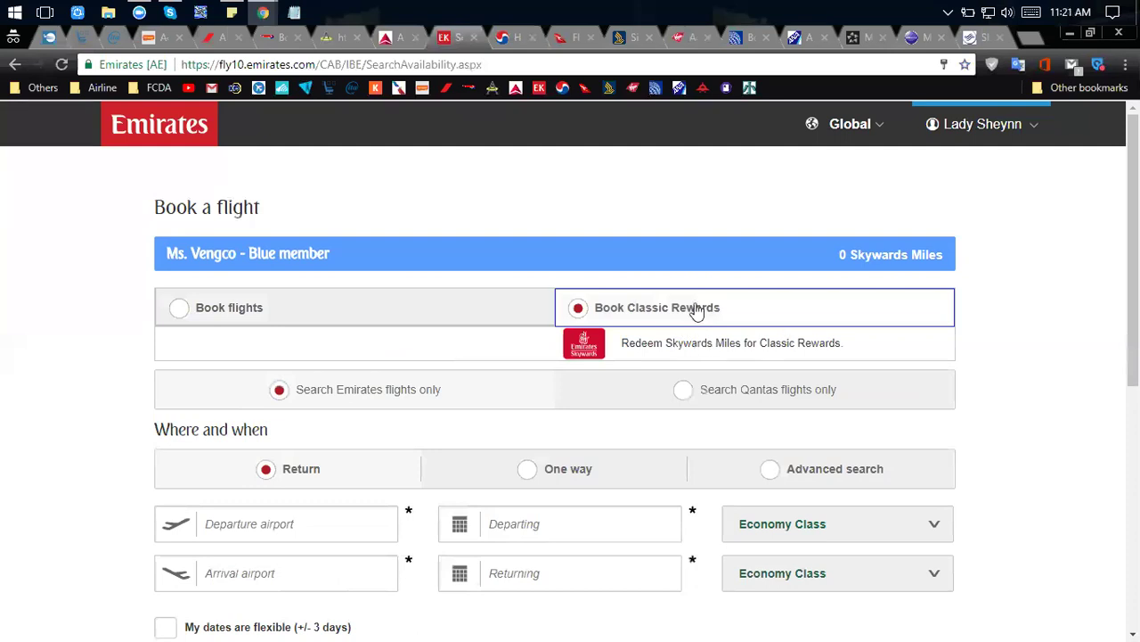
{"action": "left_click", "coordinate": [181, 309]}
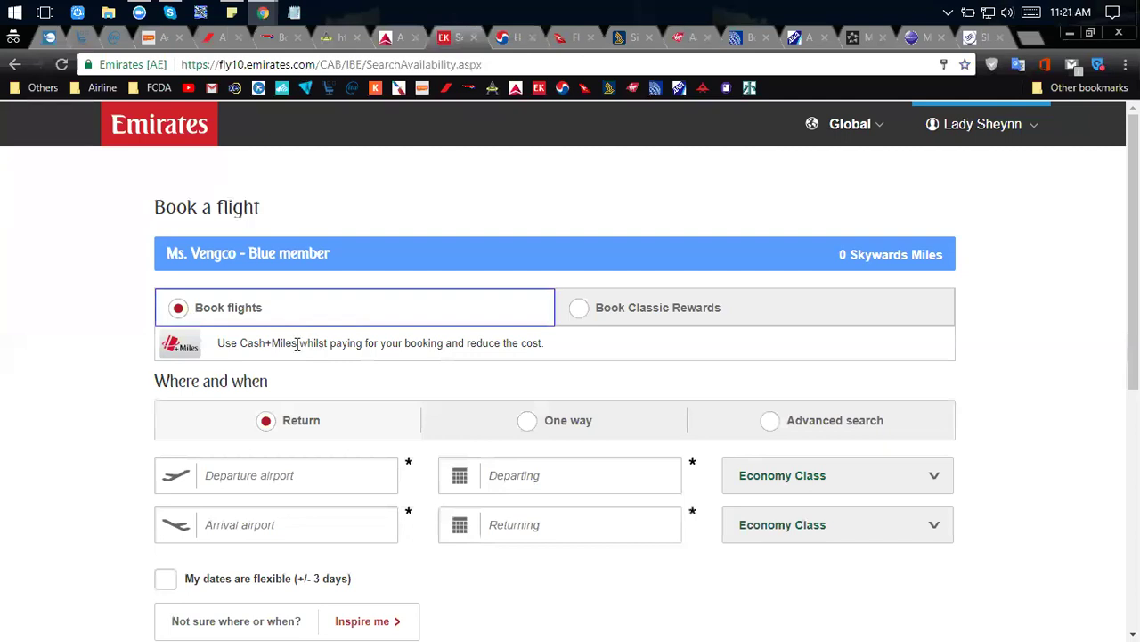
{"action": "left_click", "coordinate": [580, 310]}
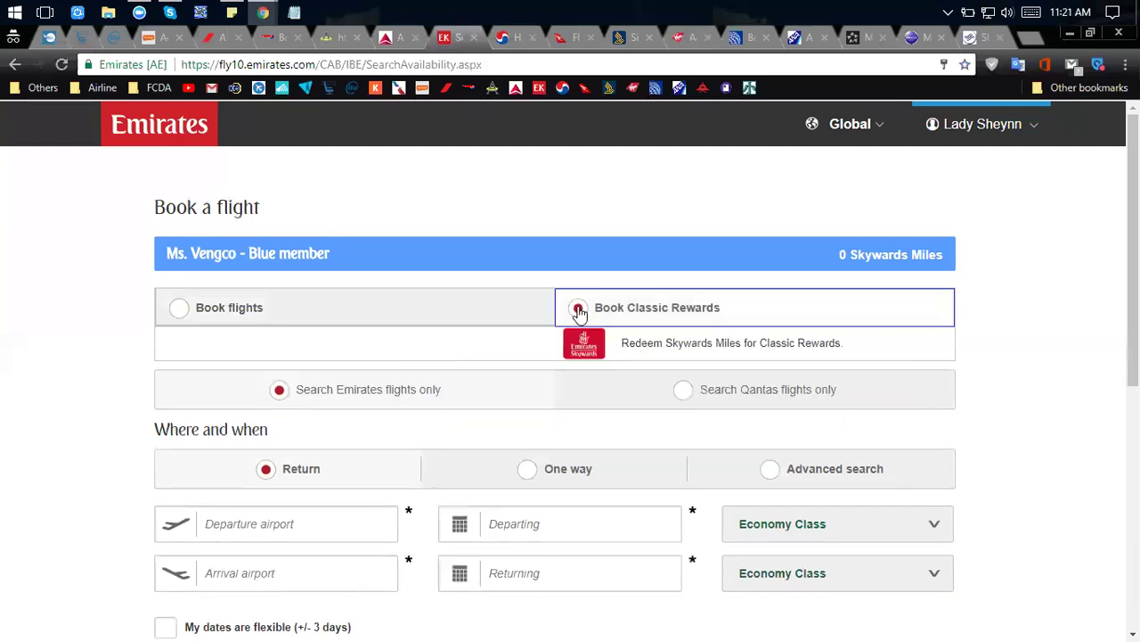
{"action": "scroll", "coordinate": [578, 311], "scroll_direction": "down", "scroll_amount": 1}
{"action": "scroll", "coordinate": [574, 308], "scroll_direction": "down", "scroll_amount": 1}
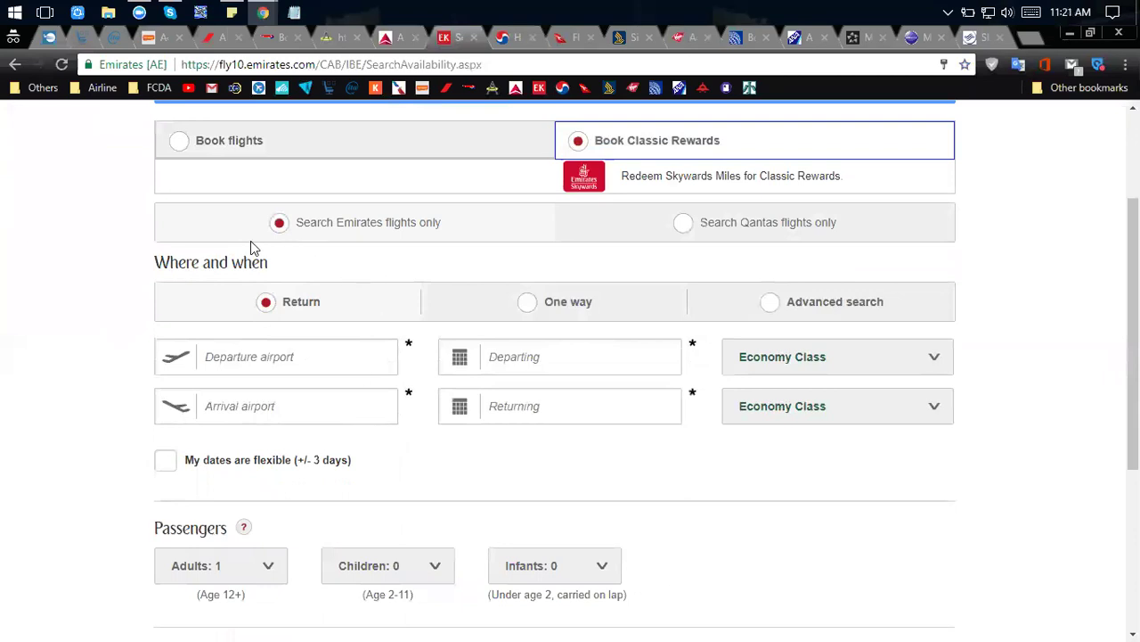
{"action": "scroll", "coordinate": [140, 270], "scroll_direction": "up", "scroll_amount": 2}
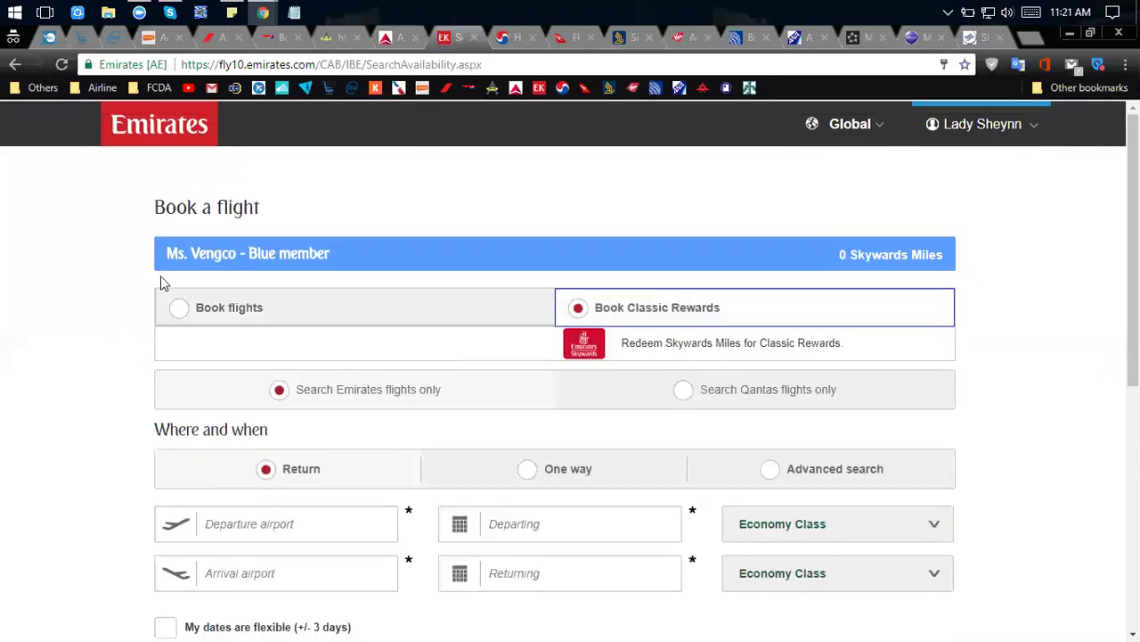
Try regular Cash+Miles booking, then settle on Book Classic Rewards with Skywards Miles.
{"action": "left_click", "coordinate": [184, 321]}
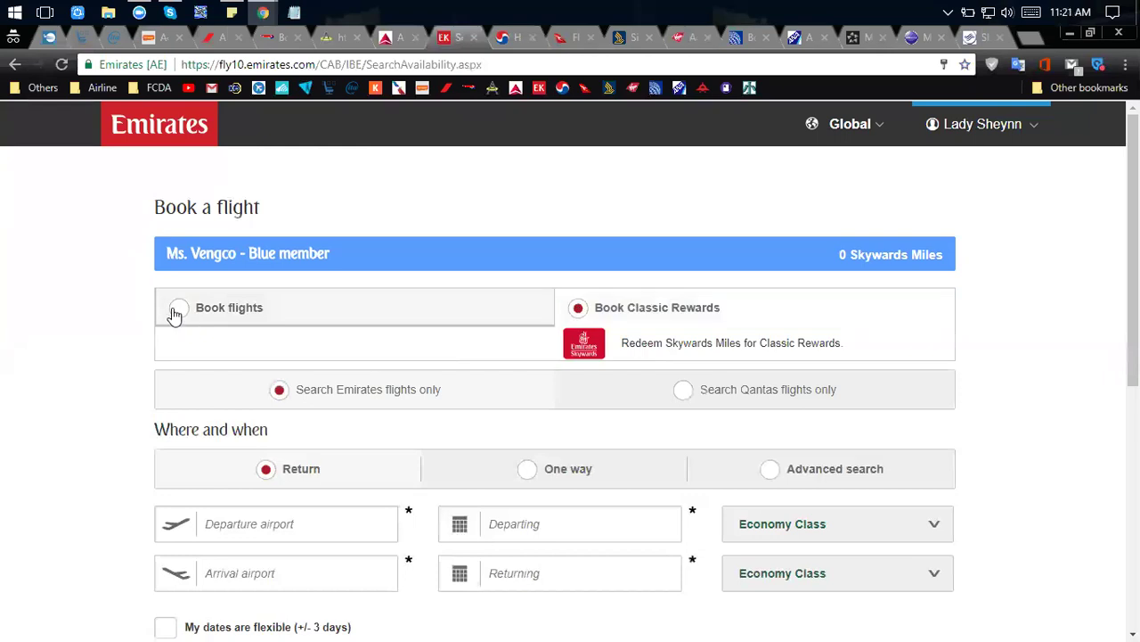
{"action": "left_click", "coordinate": [176, 313]}
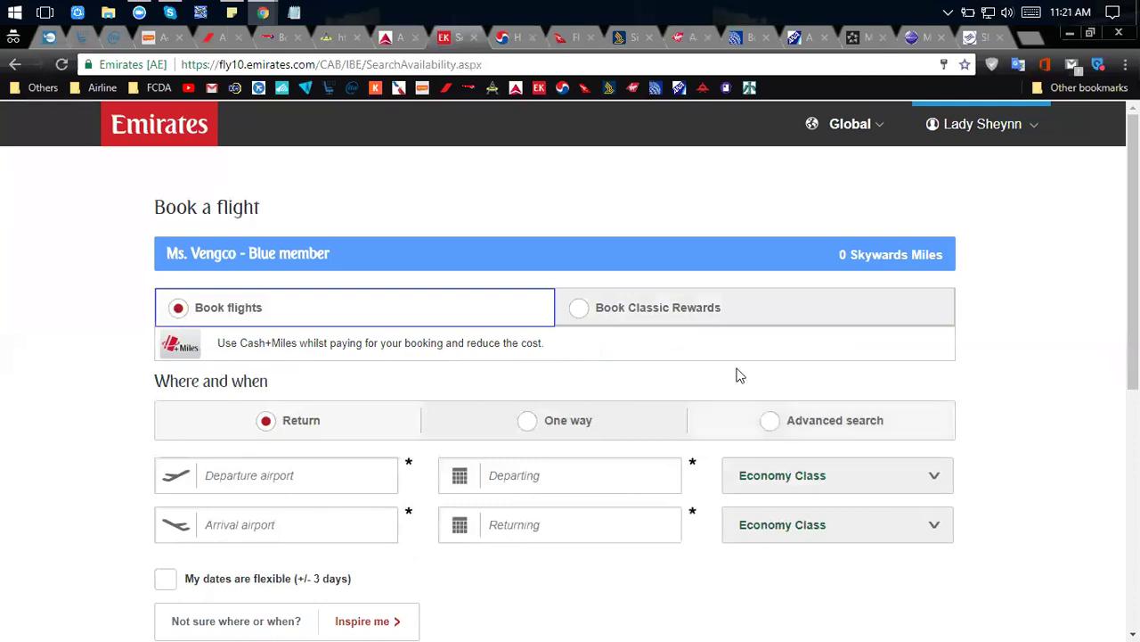
{"action": "left_click", "coordinate": [232, 478]}
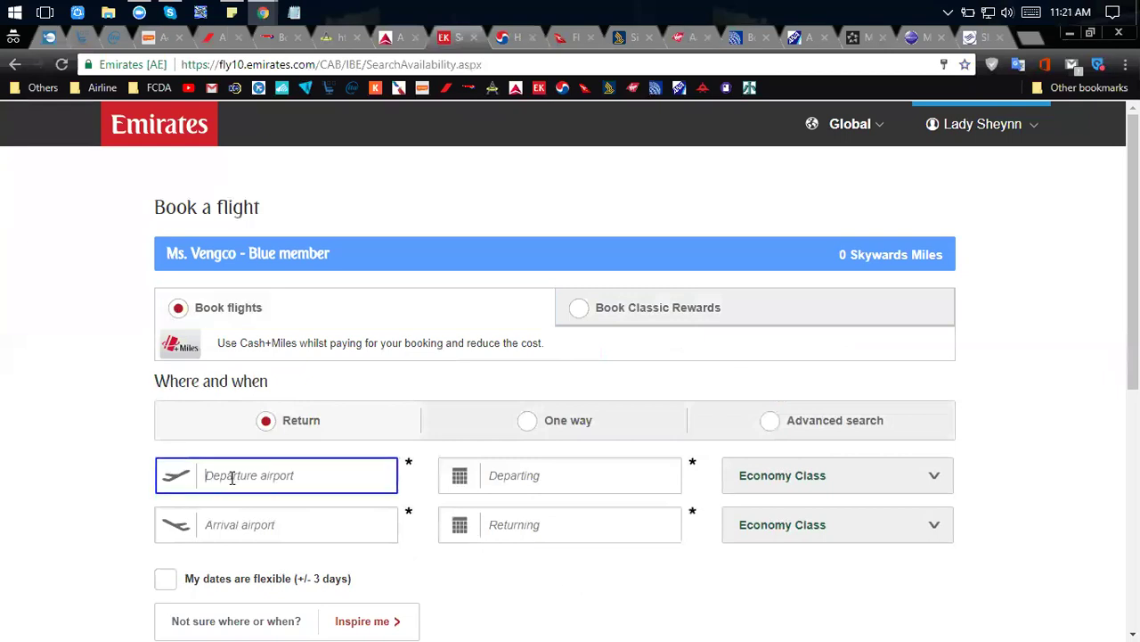
{"action": "left_click", "coordinate": [577, 310]}
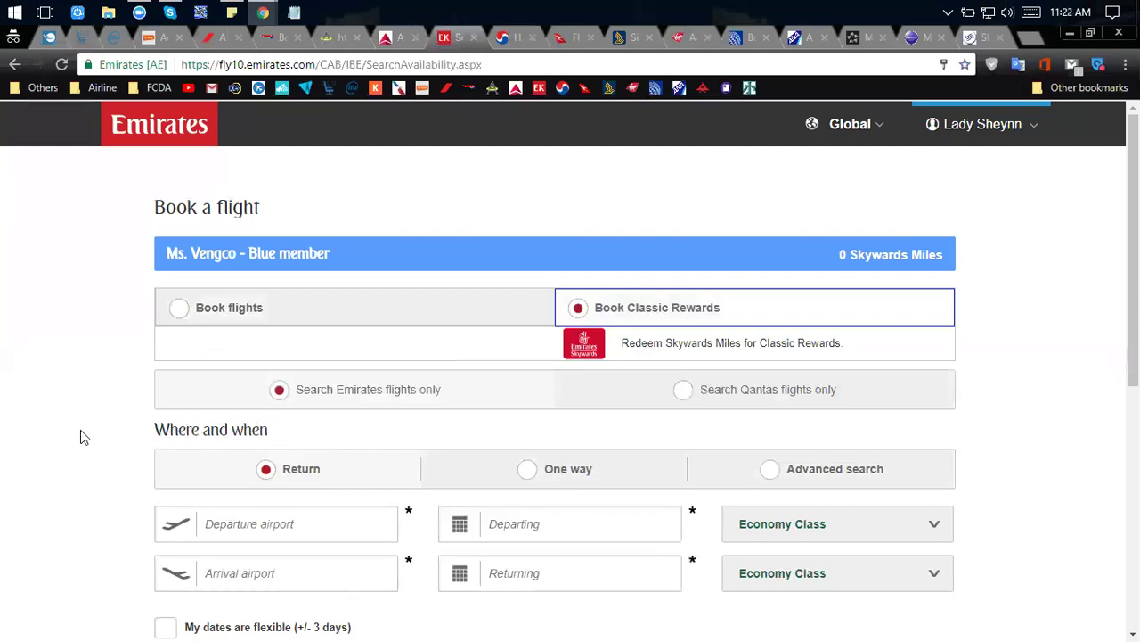
{"action": "scroll", "coordinate": [114, 460], "scroll_direction": "down", "scroll_amount": 1}
{"action": "scroll", "coordinate": [273, 313], "scroll_direction": "up", "scroll_amount": 1}
Browse the Qantas Book and Frequent Flyer menus and bring up the Frequent Flyer login form.
{"action": "left_click", "coordinate": [513, 39]}
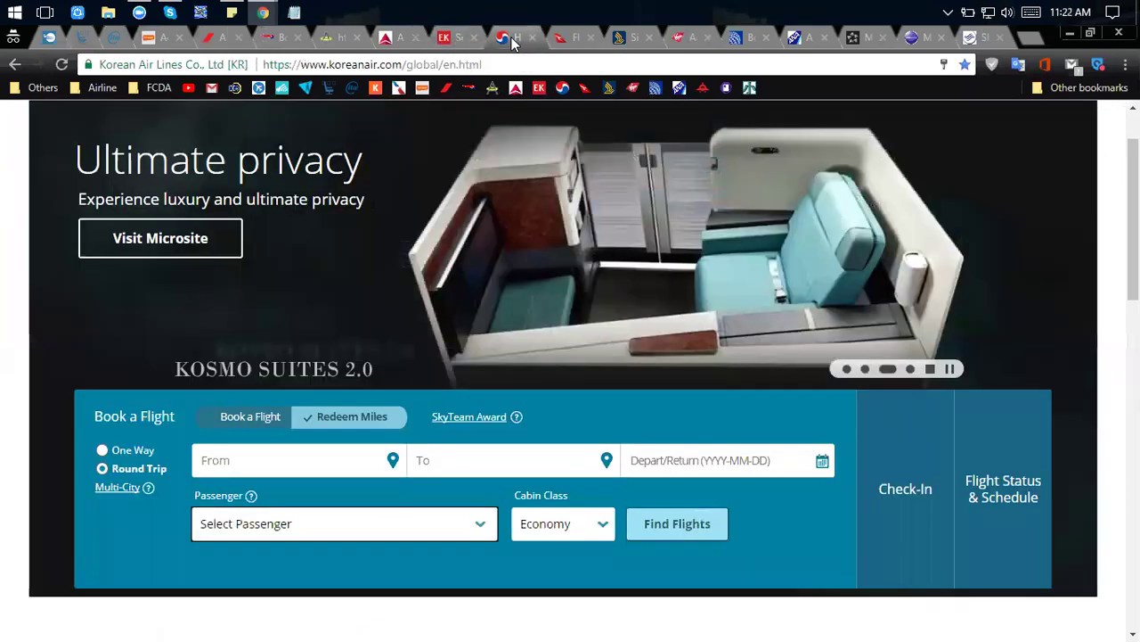
{"action": "left_click", "coordinate": [558, 41]}
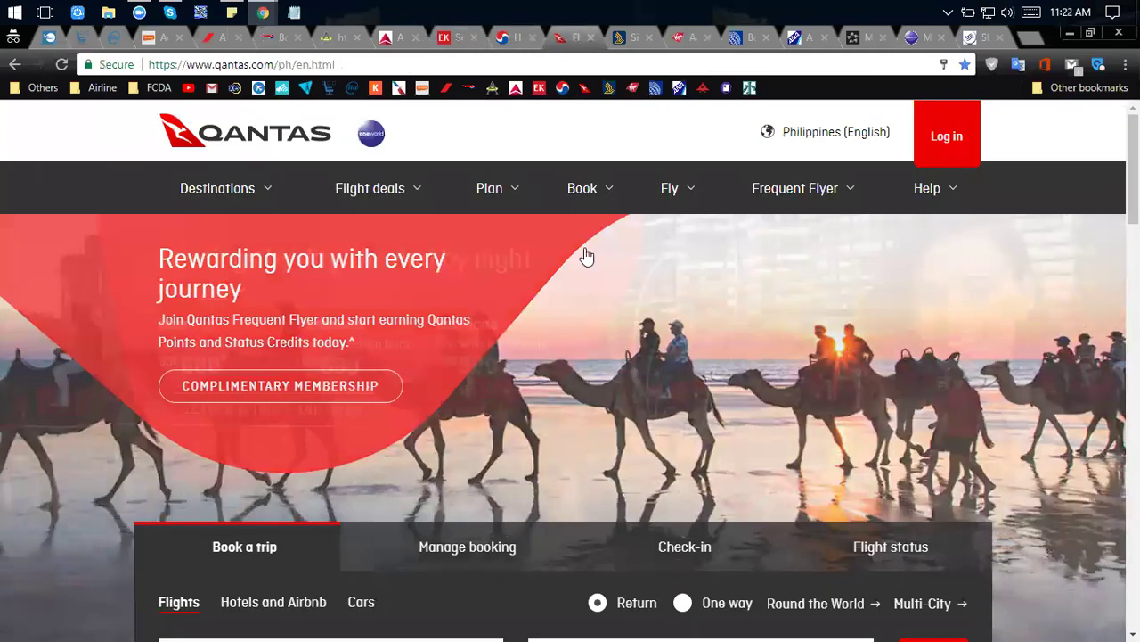
{"action": "left_click", "coordinate": [582, 188]}
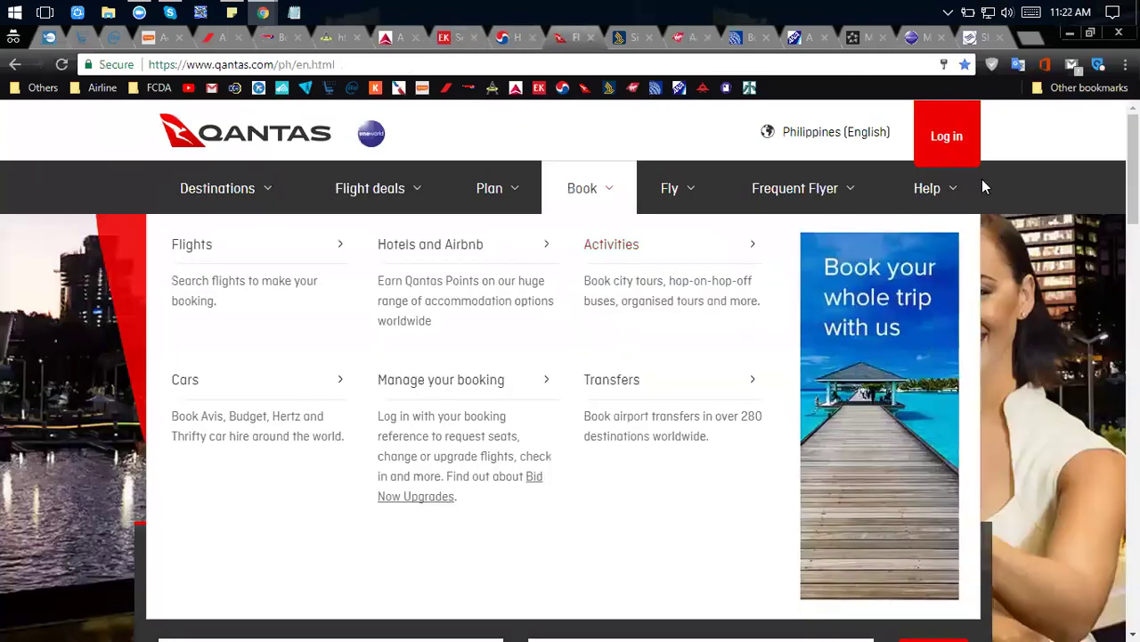
{"action": "left_click", "coordinate": [840, 193]}
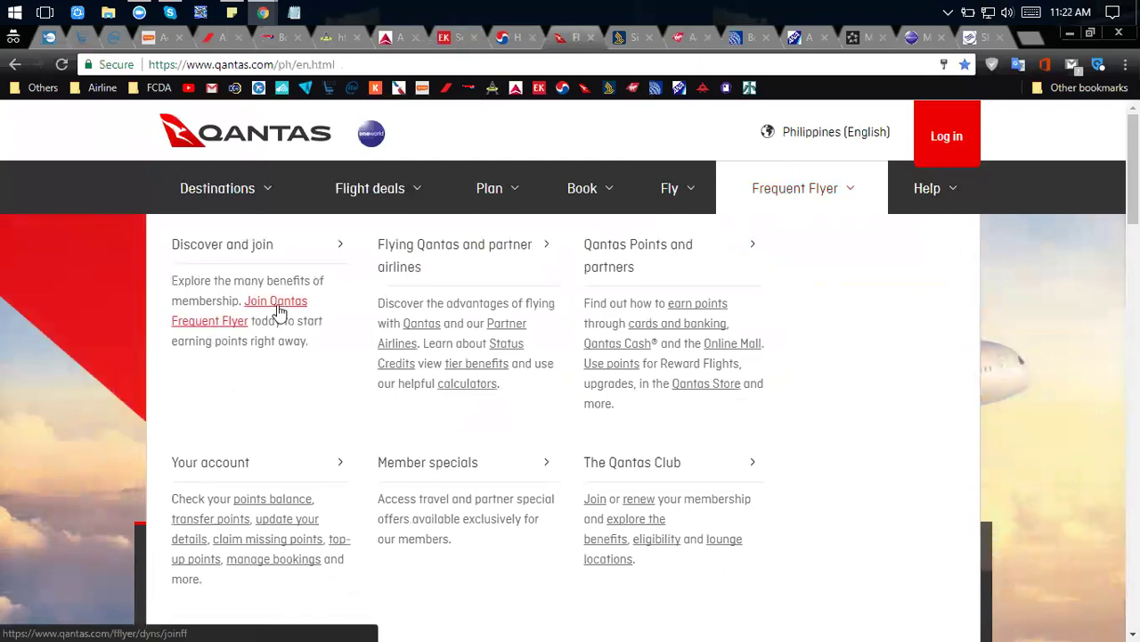
{"action": "left_click", "coordinate": [861, 196]}
{"action": "left_click", "coordinate": [805, 188]}
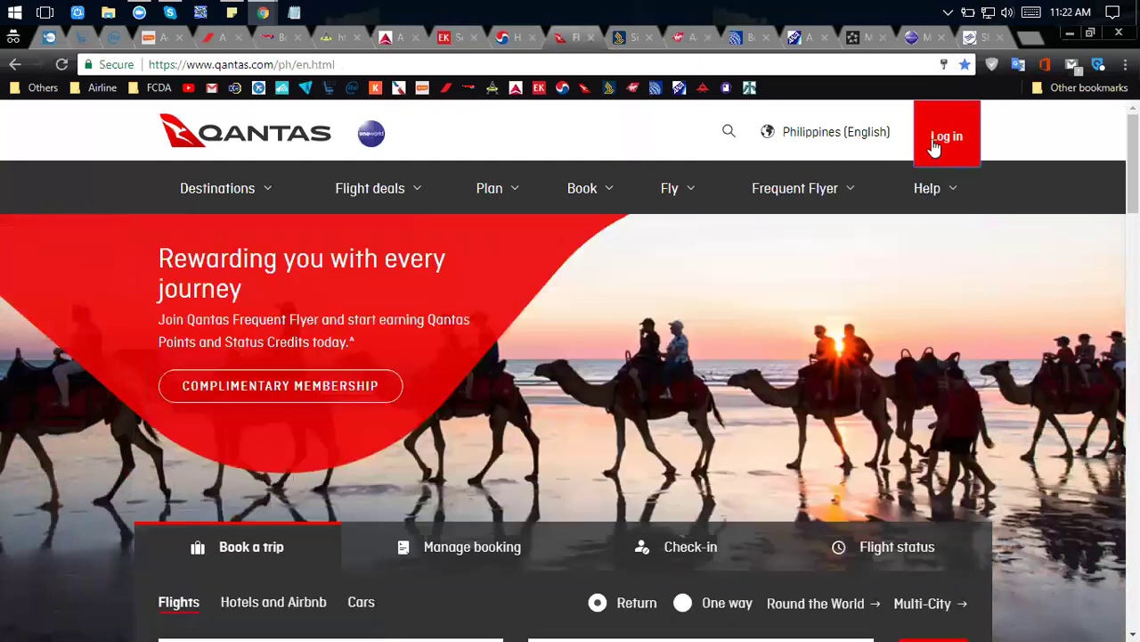
{"action": "left_click", "coordinate": [934, 147]}
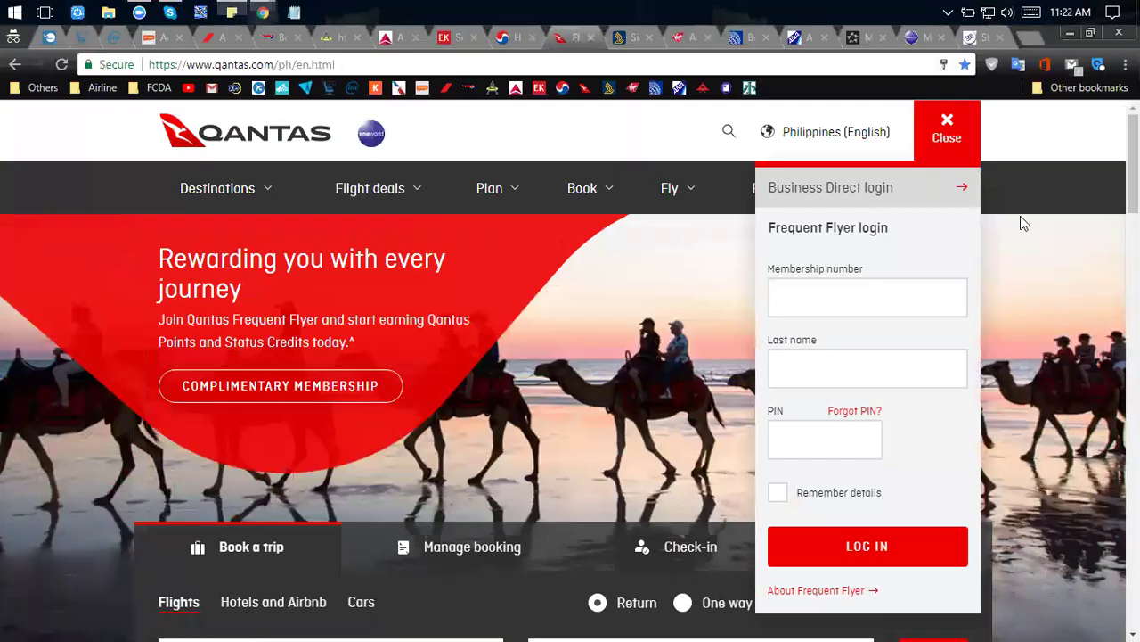
Copy the QF Qantas membership number from the pink sticky note into the login's Membership number field.
{"action": "key", "text": "alt+Tab"}
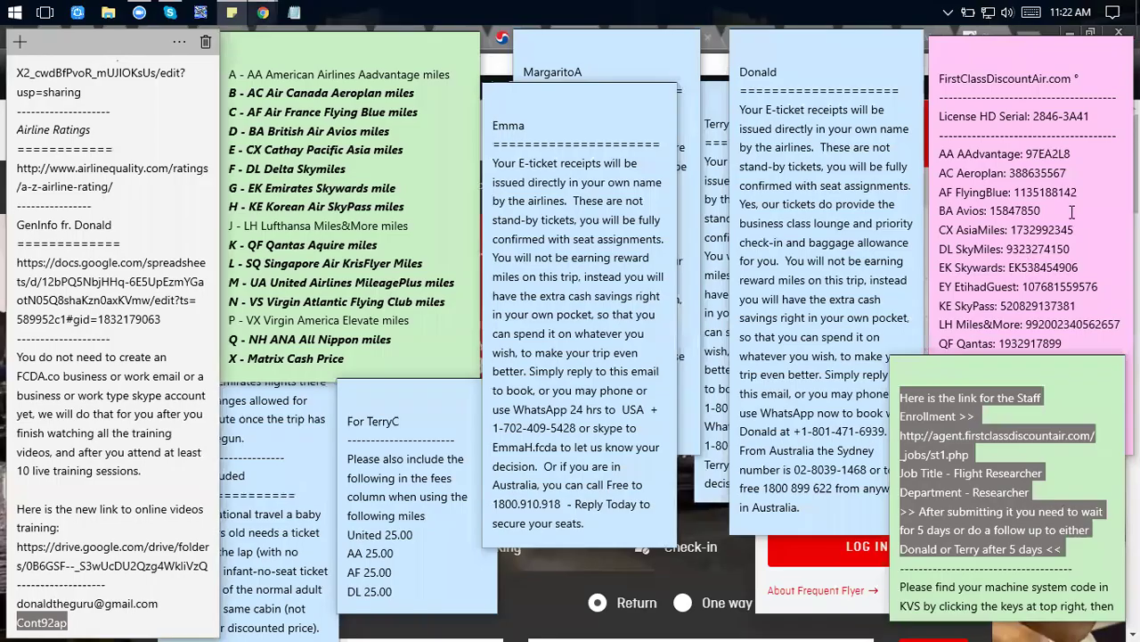
{"action": "left_click", "coordinate": [1054, 209]}
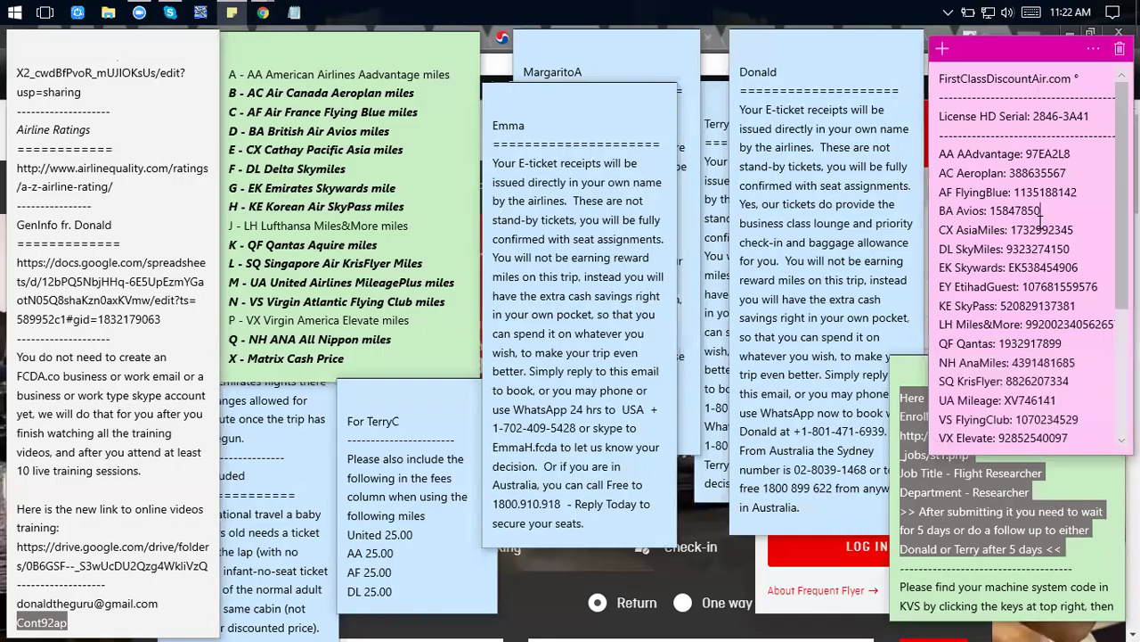
{"action": "double_click", "coordinate": [1043, 346]}
{"action": "key", "text": "ctrl+c"}
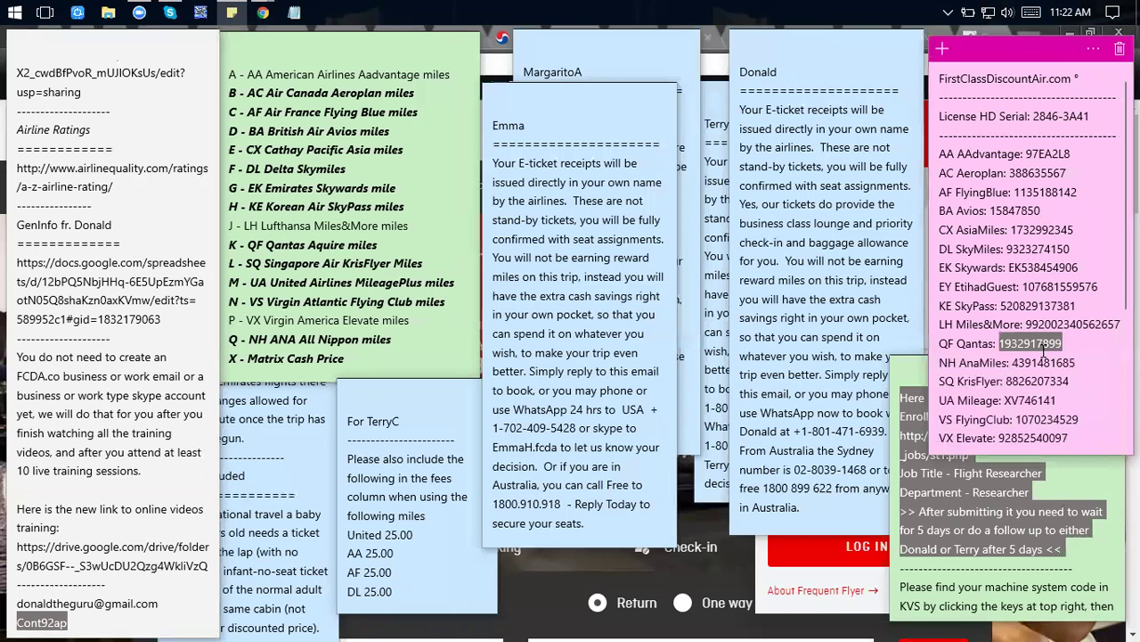
{"action": "key", "text": "alt+Tab"}
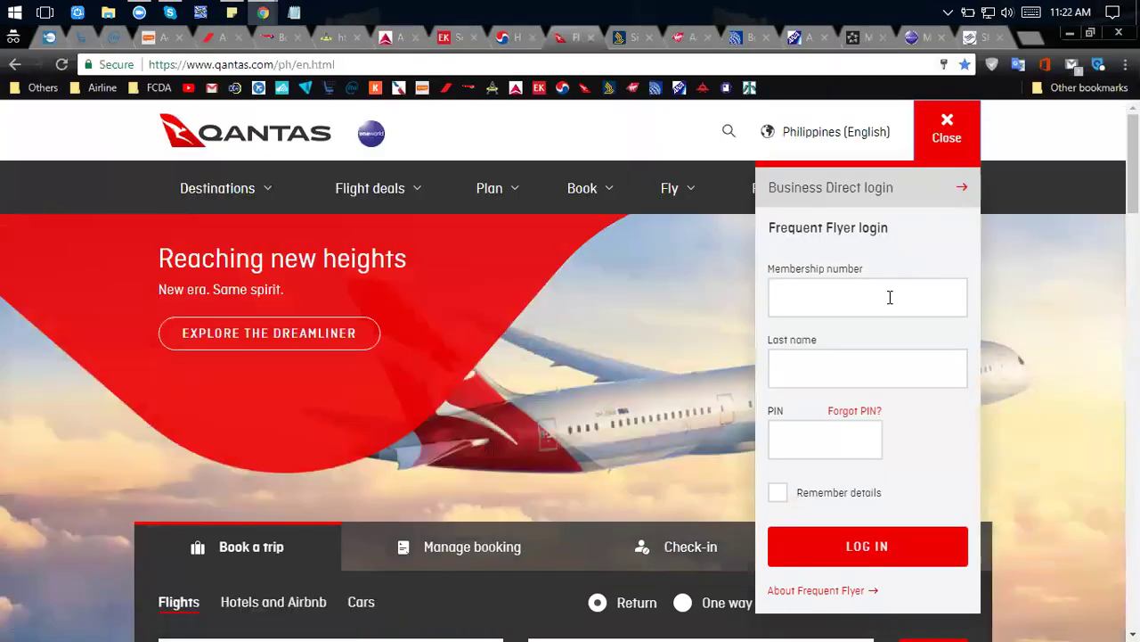
{"action": "left_click", "coordinate": [888, 298]}
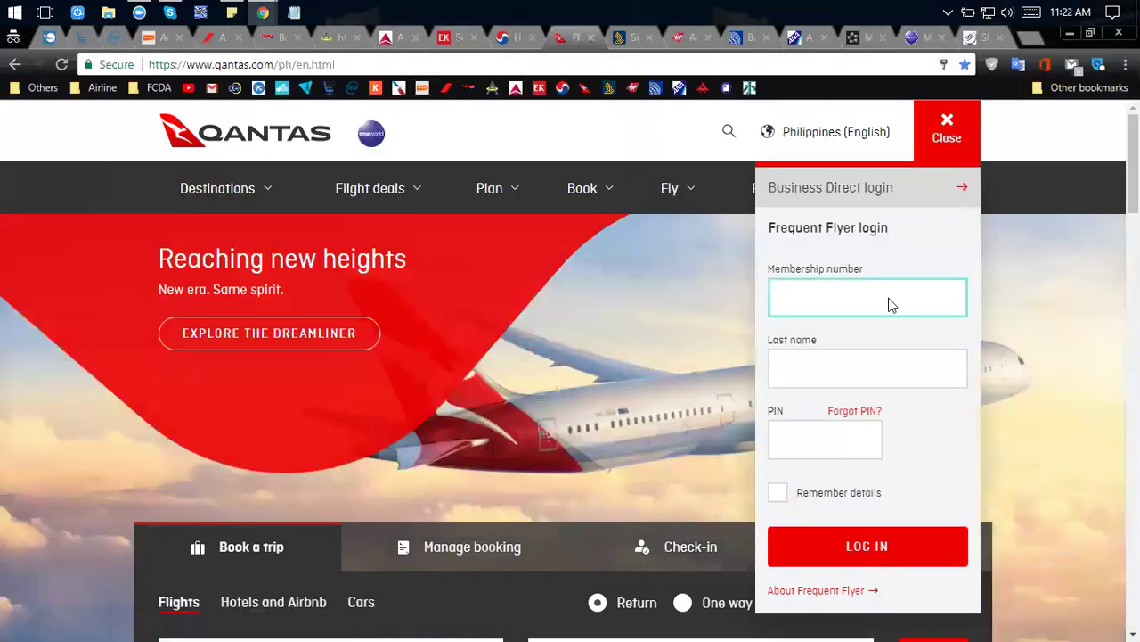
Paste the membership number, autofill last name and PIN, keep details remembered, and log in.
{"action": "key", "text": "ctrl+v"}
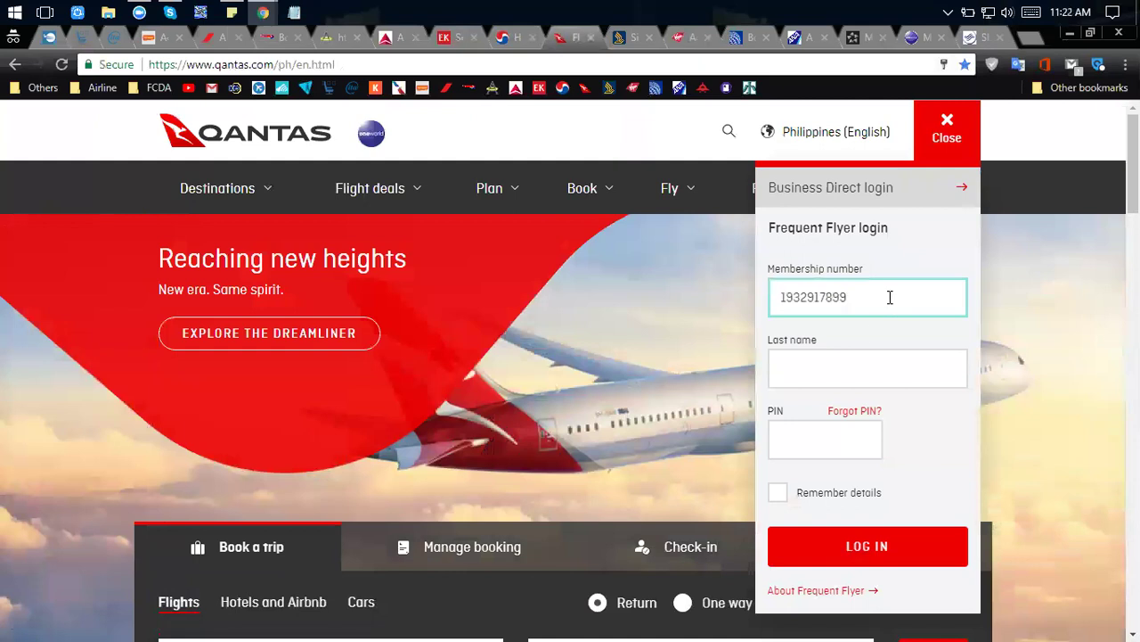
{"action": "left_click", "coordinate": [859, 361]}
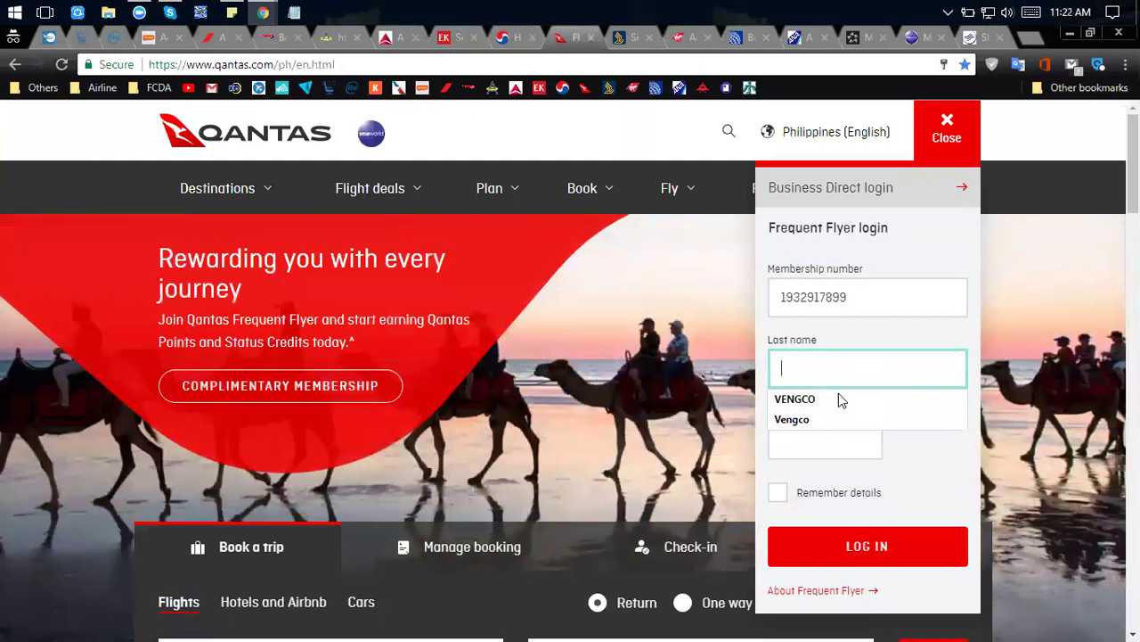
{"action": "left_click", "coordinate": [842, 400]}
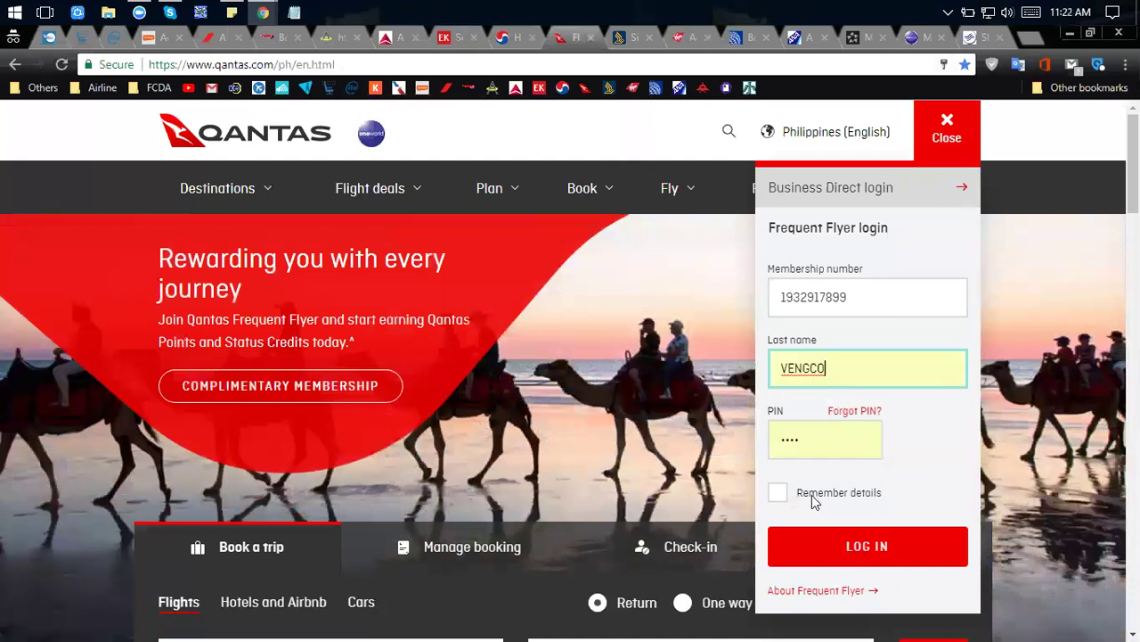
{"action": "left_click", "coordinate": [775, 497]}
{"action": "left_click", "coordinate": [826, 563]}
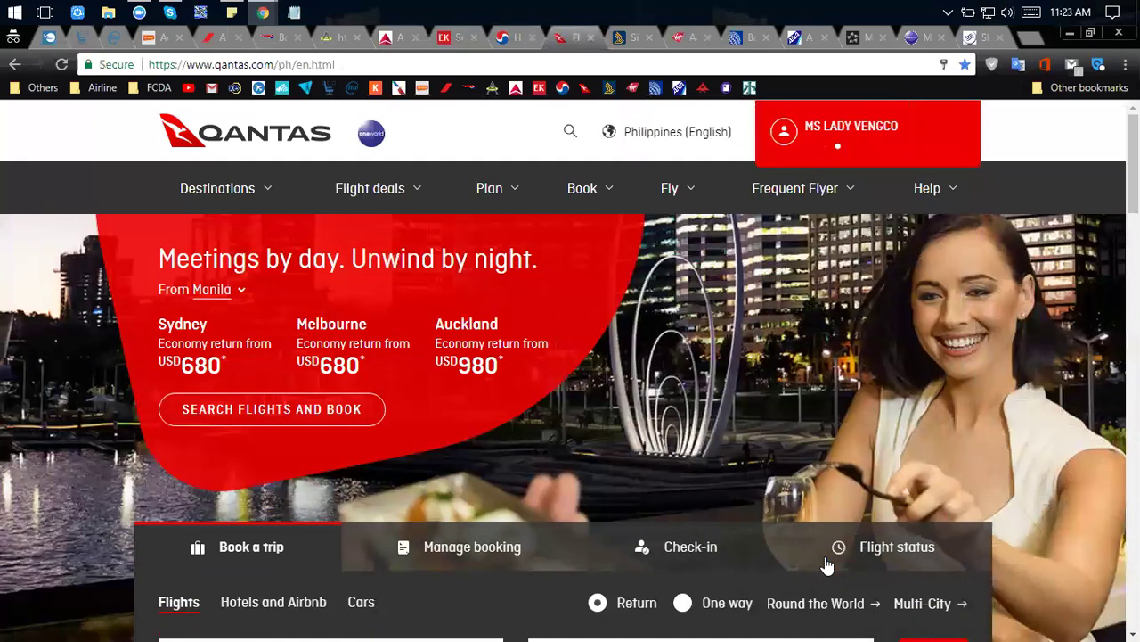
{"action": "scroll", "coordinate": [688, 368], "scroll_direction": "down", "scroll_amount": 2}
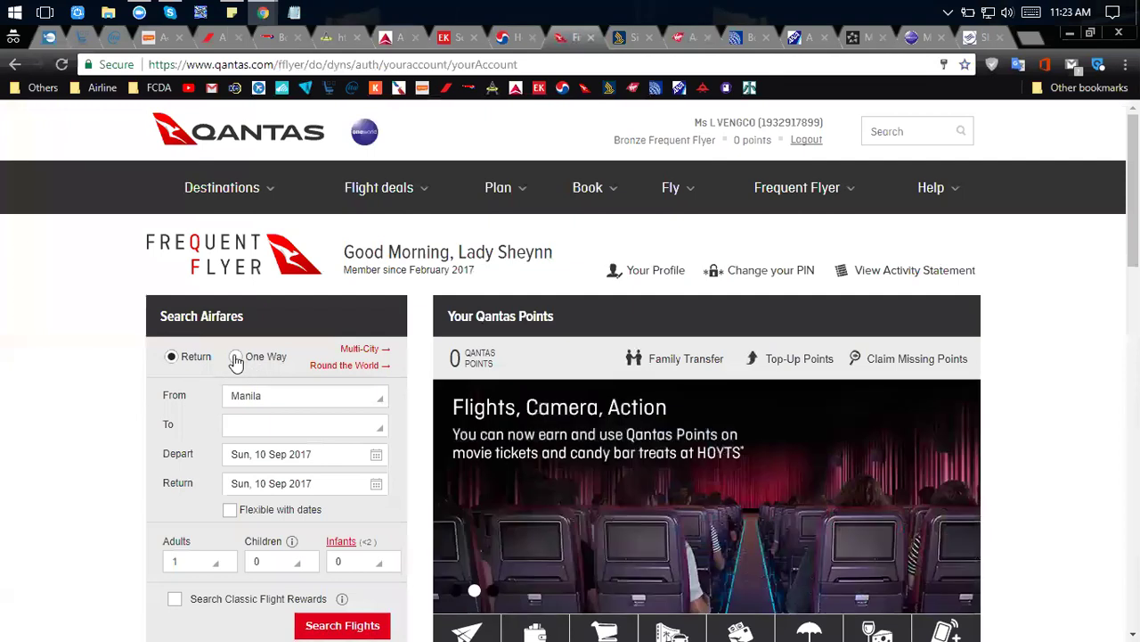
Restrict the Qantas airfare search to Classic Flight Rewards only.
{"action": "scroll", "coordinate": [236, 359], "scroll_direction": "down", "scroll_amount": 2}
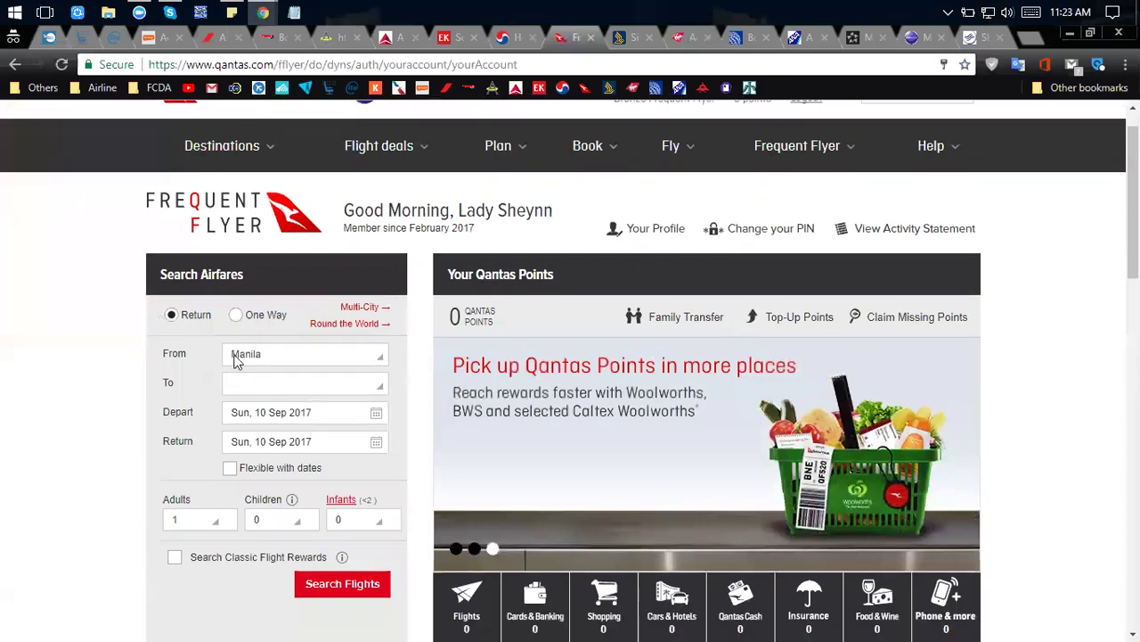
{"action": "scroll", "coordinate": [391, 417], "scroll_direction": "up", "scroll_amount": 2}
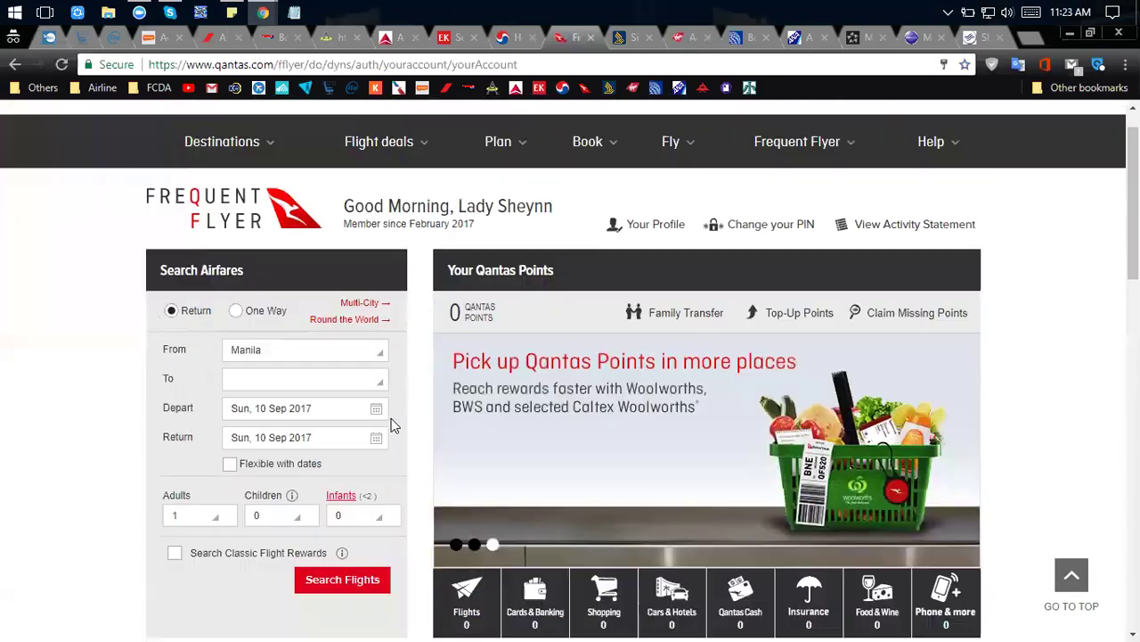
{"action": "scroll", "coordinate": [71, 534], "scroll_direction": "down", "scroll_amount": 1}
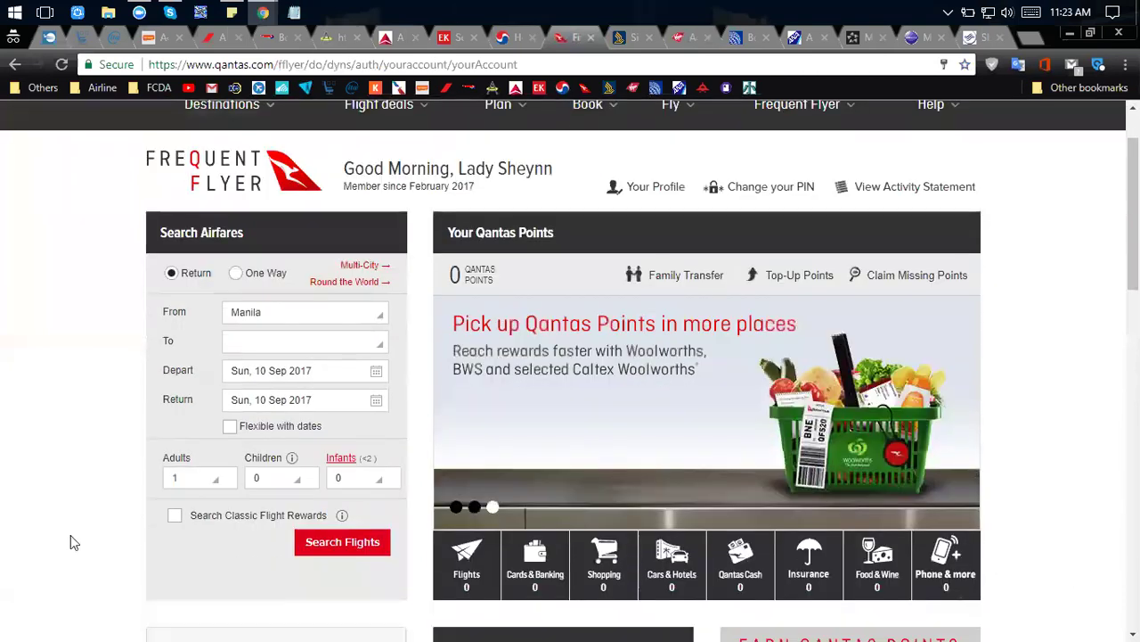
{"action": "left_click", "coordinate": [174, 518]}
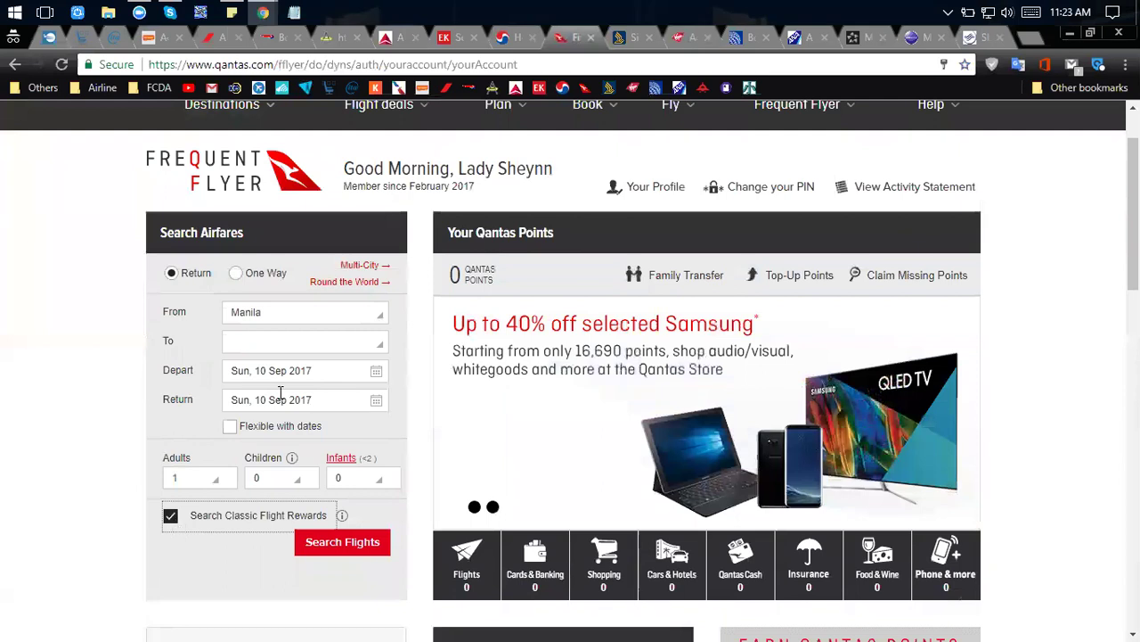
Browse the Select Departure City list, toggling Classic Flight Reward cities off and back on.
{"action": "left_click", "coordinate": [294, 314]}
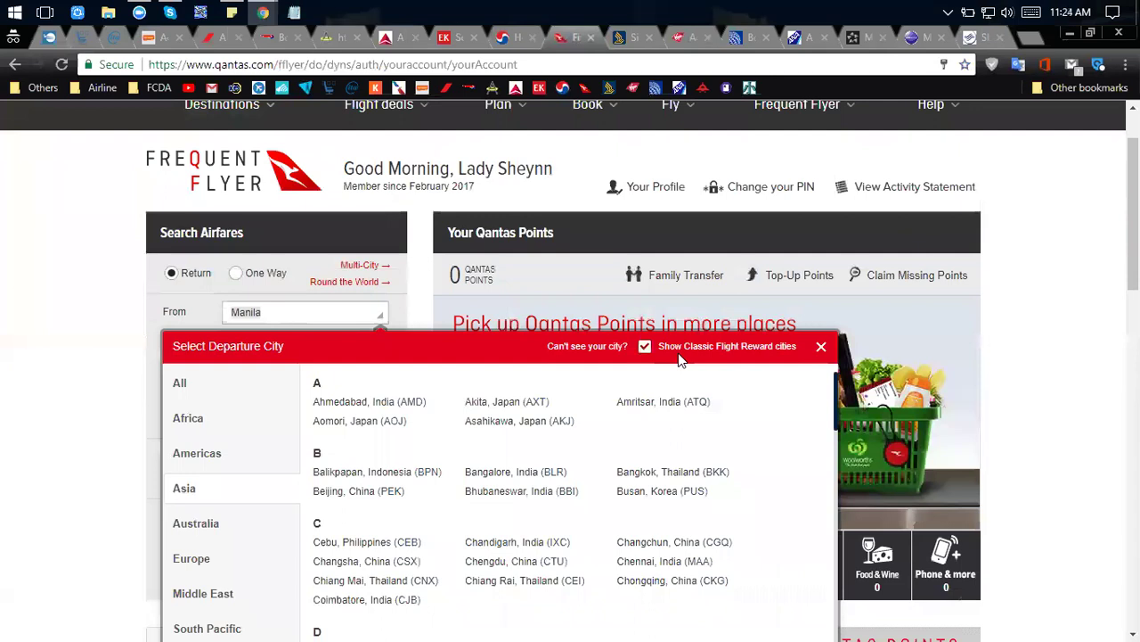
{"action": "scroll", "coordinate": [624, 461], "scroll_direction": "down", "scroll_amount": 3}
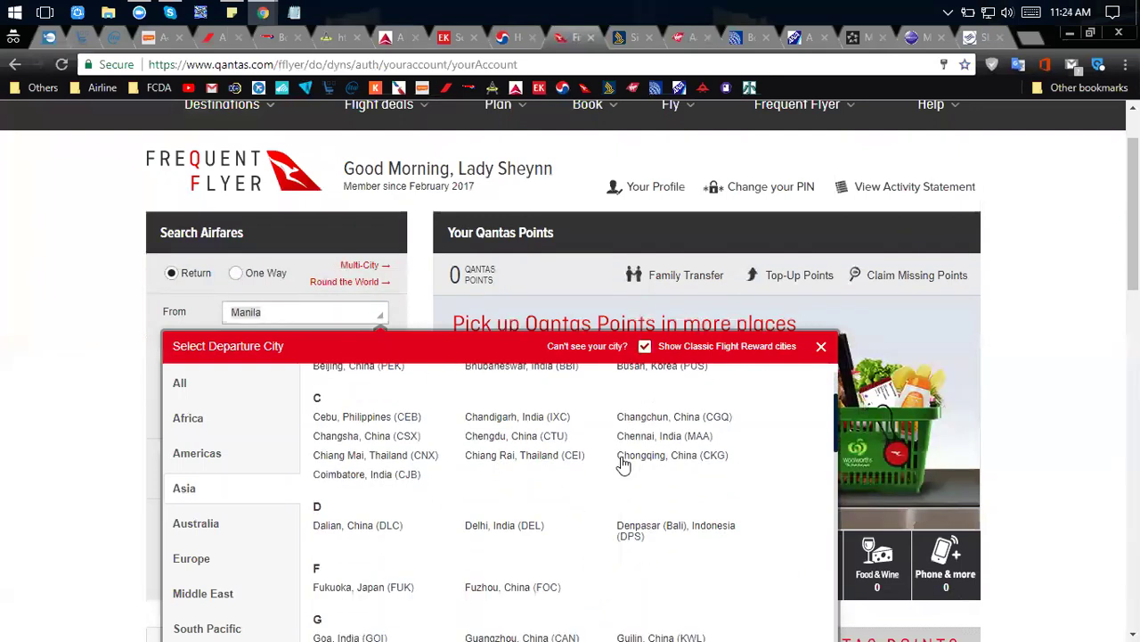
{"action": "scroll", "coordinate": [515, 267], "scroll_direction": "down", "scroll_amount": 5}
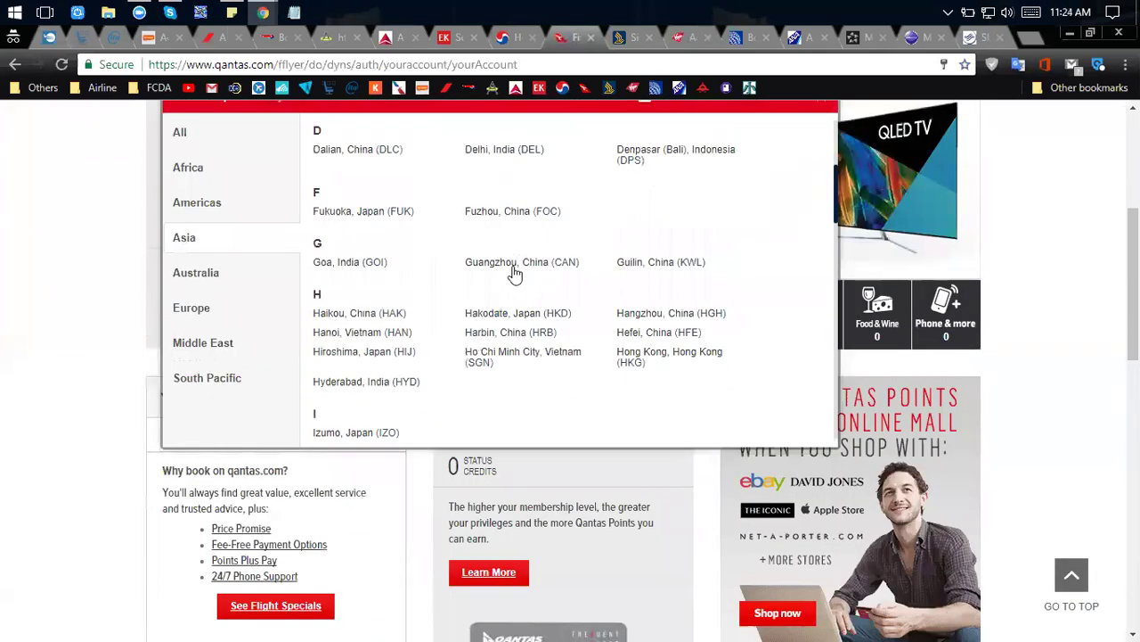
{"action": "scroll", "coordinate": [515, 272], "scroll_direction": "up", "scroll_amount": 2}
{"action": "scroll", "coordinate": [514, 272], "scroll_direction": "up", "scroll_amount": 4}
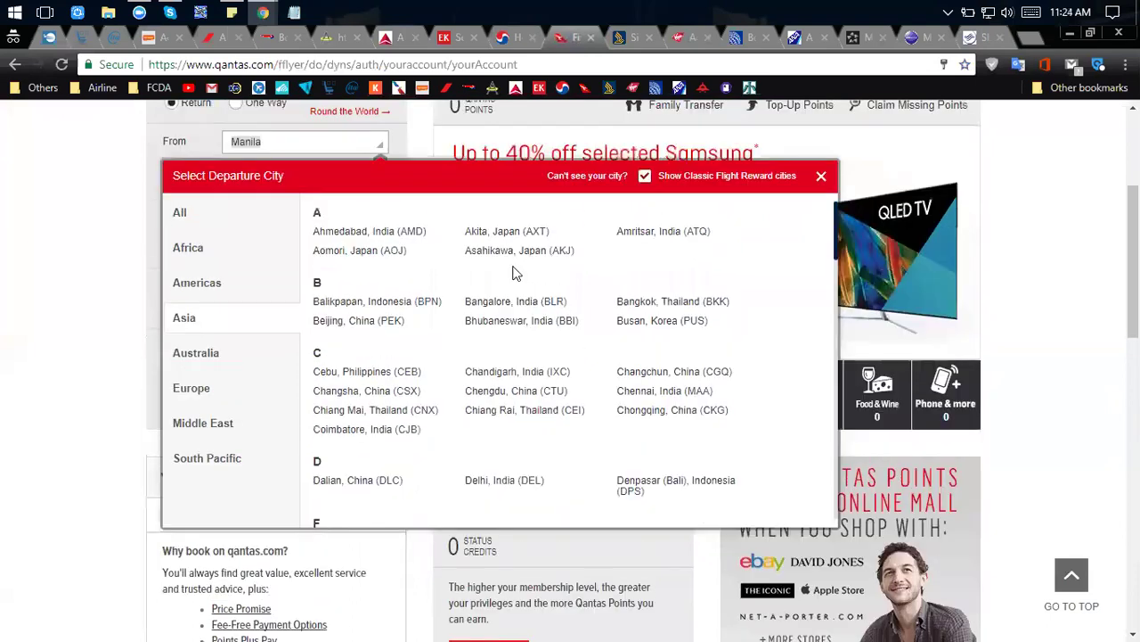
{"action": "scroll", "coordinate": [663, 284], "scroll_direction": "down", "scroll_amount": 2}
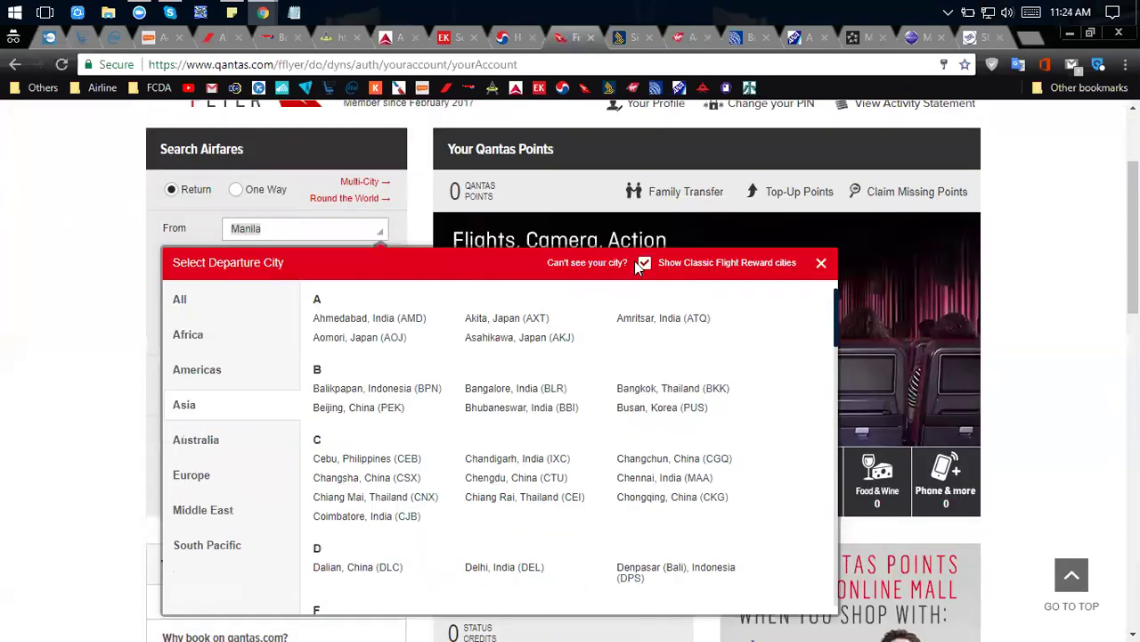
{"action": "left_click", "coordinate": [645, 264]}
{"action": "left_click", "coordinate": [645, 264]}
Scroll through the Asia departure cities and select Manila in From to replace it.
{"action": "scroll", "coordinate": [635, 356], "scroll_direction": "down", "scroll_amount": 1}
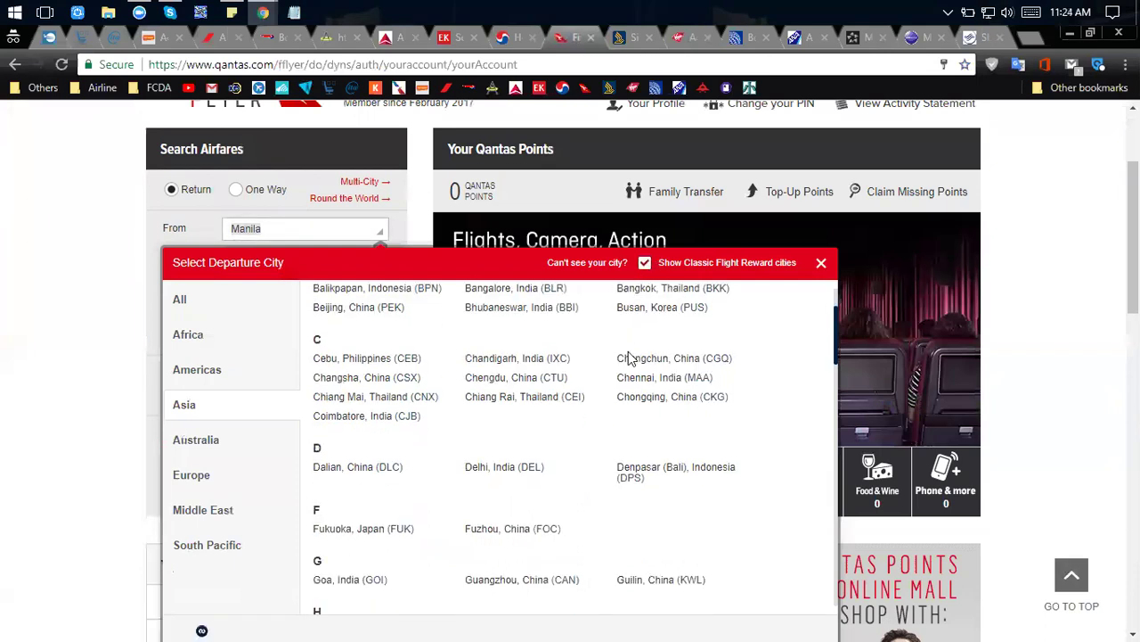
{"action": "scroll", "coordinate": [28, 501], "scroll_direction": "down", "scroll_amount": 1}
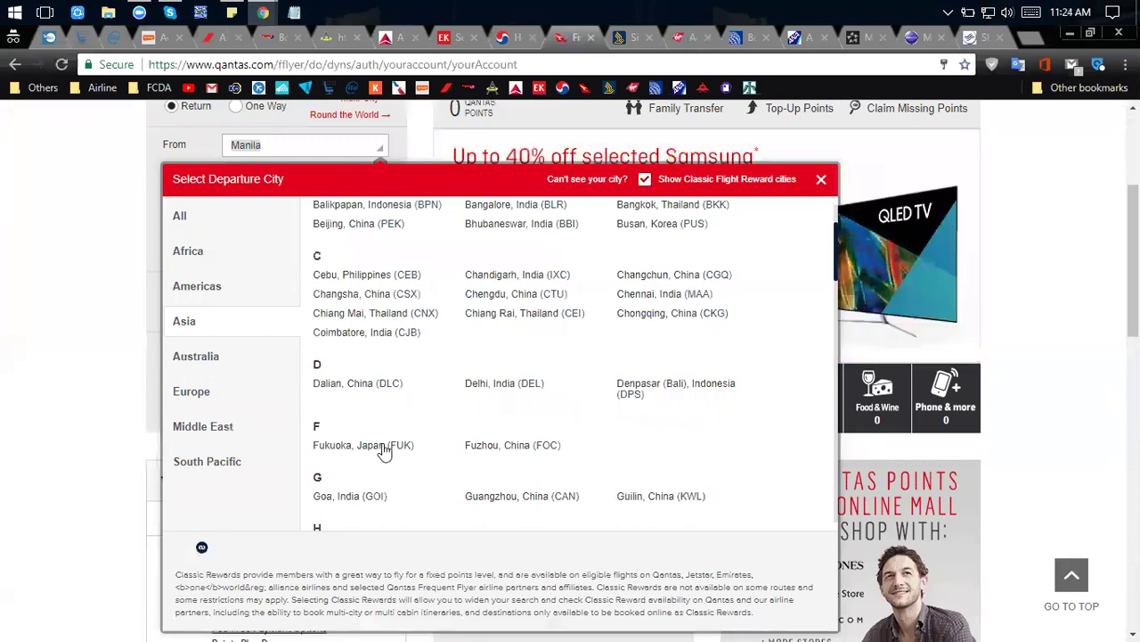
{"action": "scroll", "coordinate": [382, 448], "scroll_direction": "down", "scroll_amount": 3}
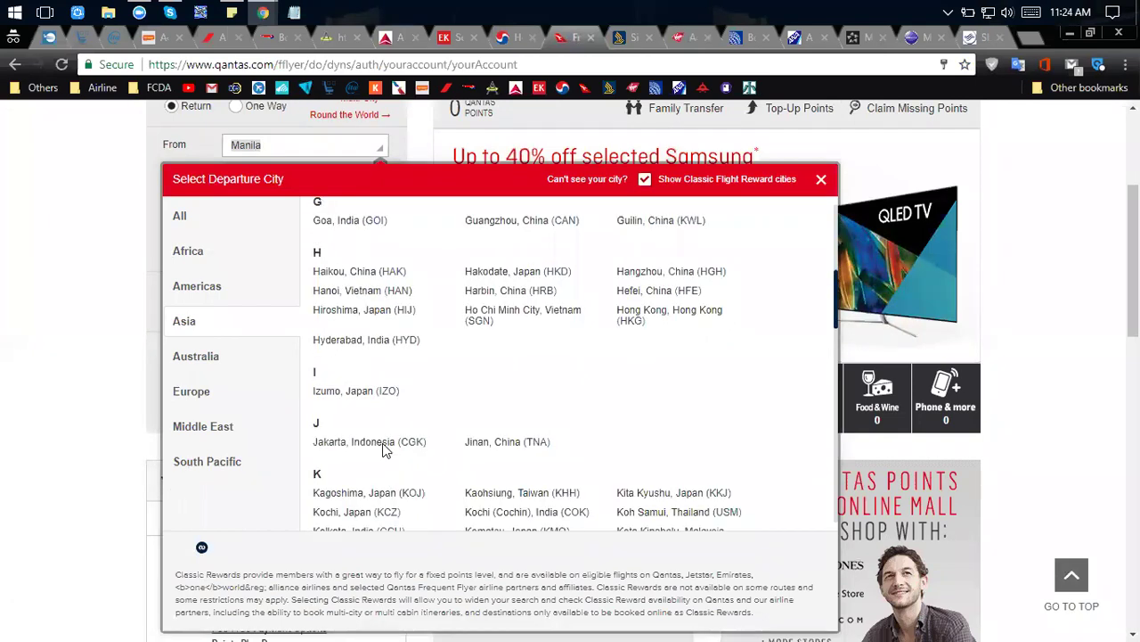
{"action": "scroll", "coordinate": [385, 450], "scroll_direction": "down", "scroll_amount": 10}
{"action": "scroll", "coordinate": [385, 450], "scroll_direction": "down", "scroll_amount": 10}
{"action": "scroll", "coordinate": [308, 412], "scroll_direction": "up", "scroll_amount": 5}
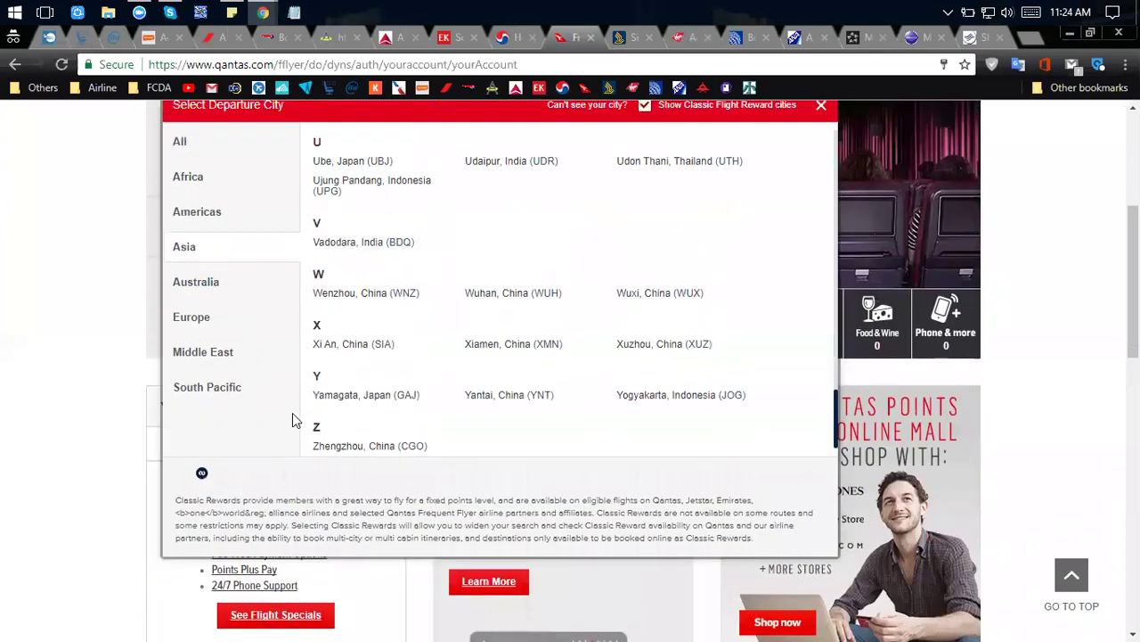
{"action": "scroll", "coordinate": [296, 419], "scroll_direction": "up", "scroll_amount": 4}
{"action": "left_click_drag", "start_coordinate": [297, 404], "coordinate": [157, 401]}
Type 'bn' into the Qantas From field, browse the matching B cities, then close the list.
{"action": "type", "text": "bn"}
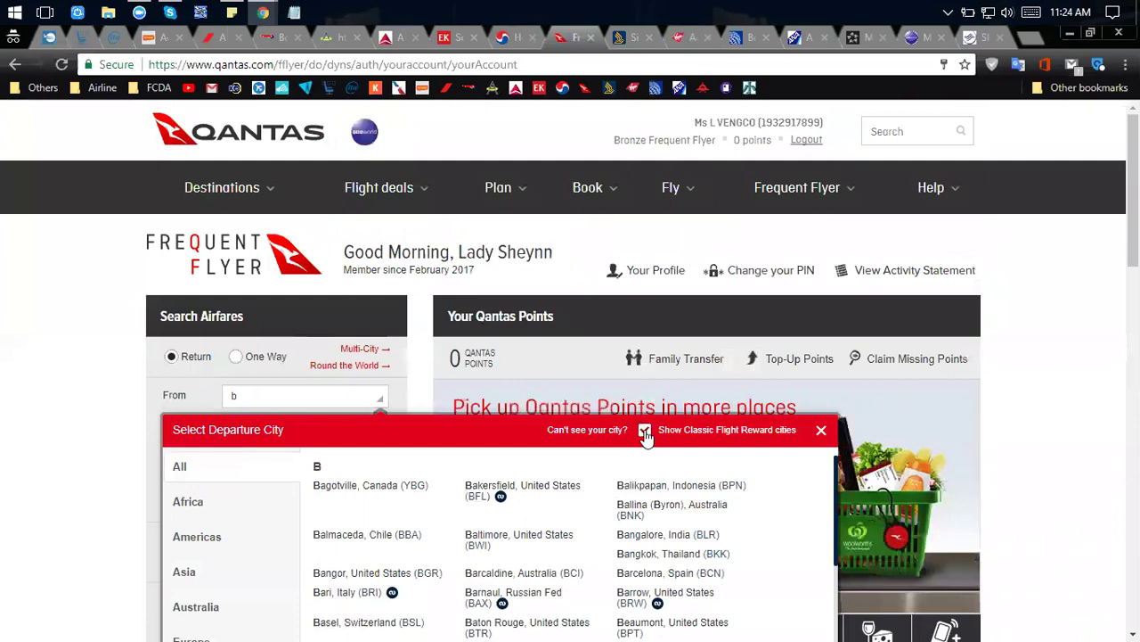
{"action": "scroll", "coordinate": [491, 513], "scroll_direction": "down", "scroll_amount": 3}
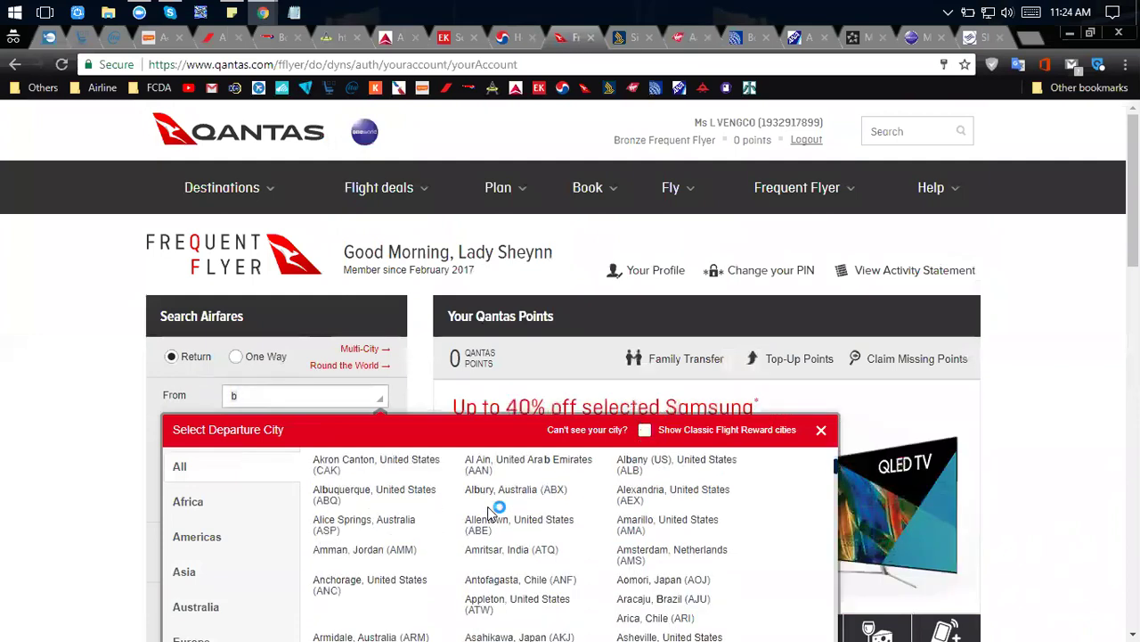
{"action": "scroll", "coordinate": [383, 562], "scroll_direction": "down", "scroll_amount": 5}
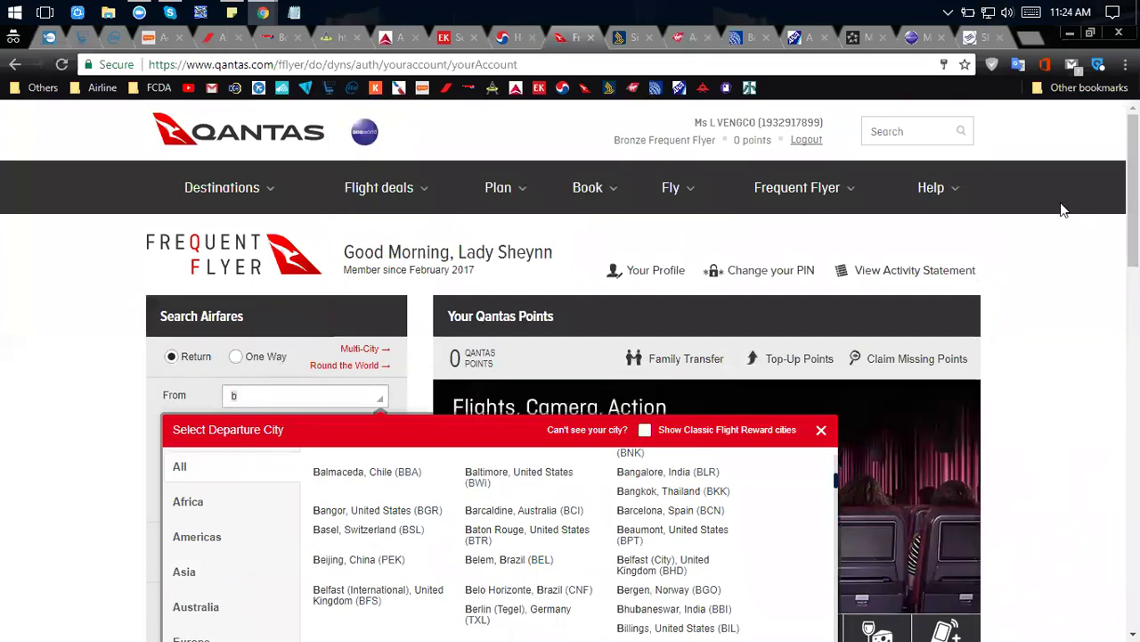
{"action": "left_click", "coordinate": [655, 432]}
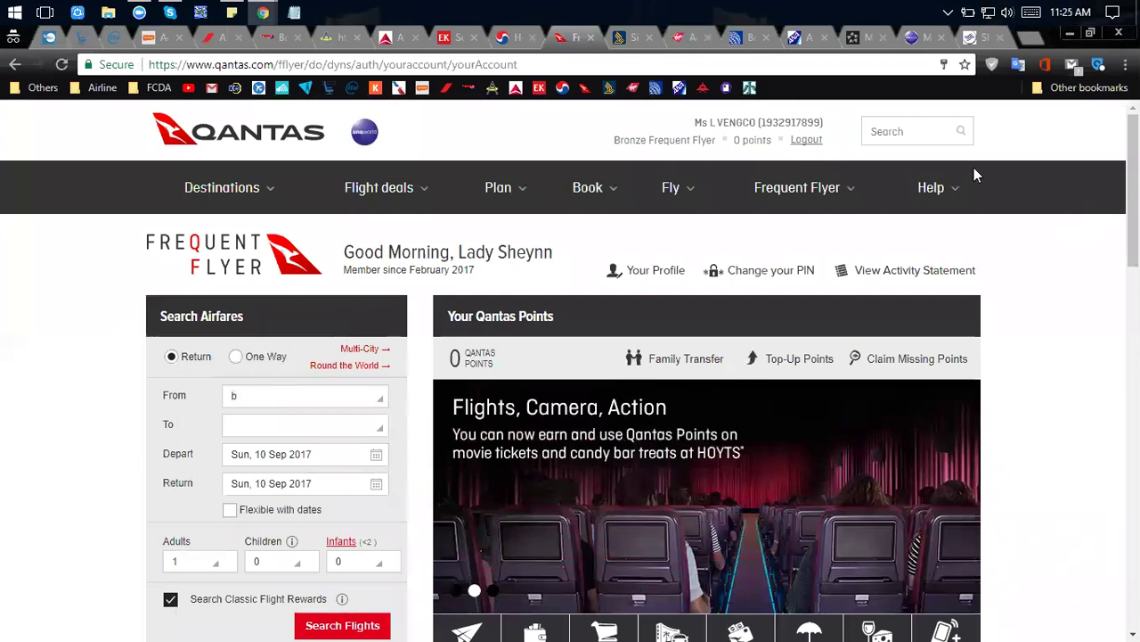
Visit the Singapore Airlines KrisFlyer sign-up page, then return to the Redeem flights home page.
{"action": "left_click", "coordinate": [623, 37]}
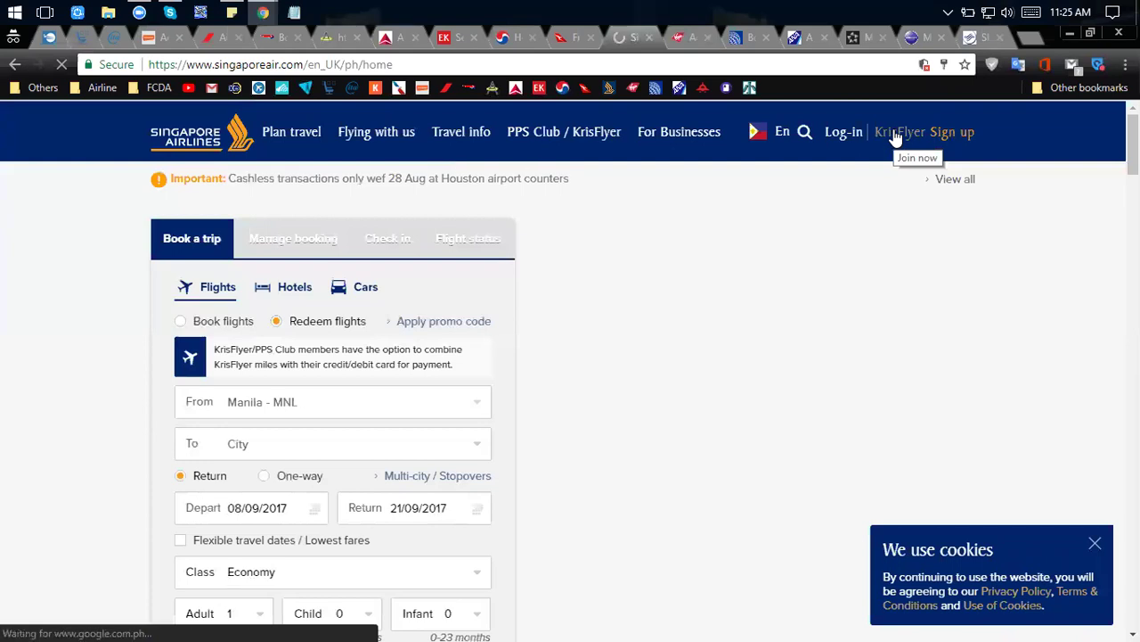
{"action": "left_click", "coordinate": [895, 134]}
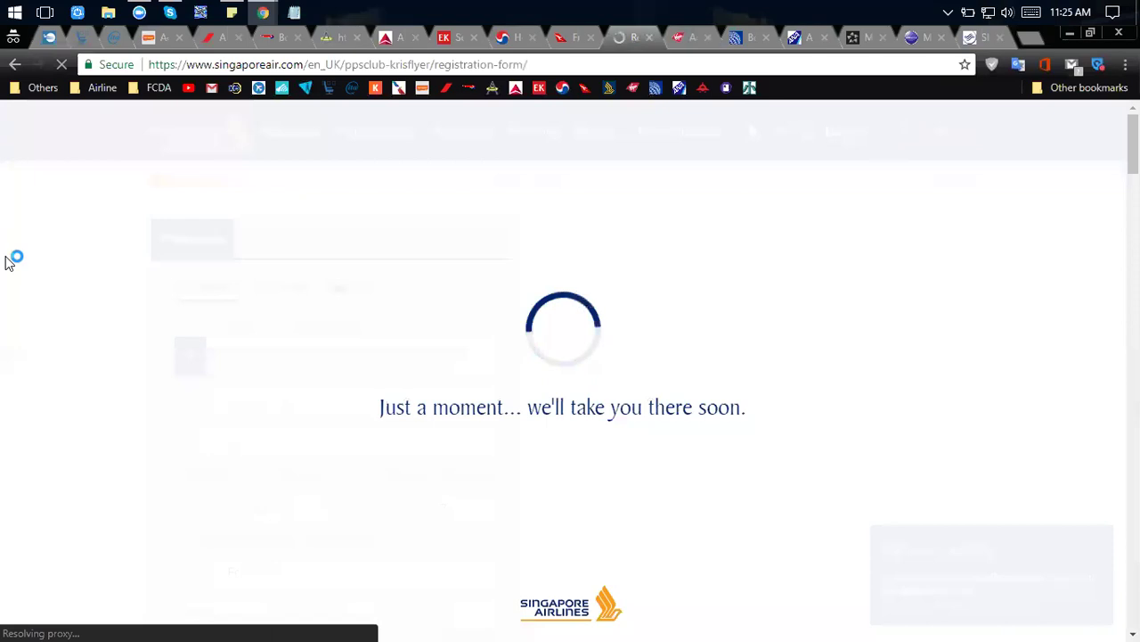
{"action": "scroll", "coordinate": [434, 238], "scroll_direction": "down", "scroll_amount": 5}
{"action": "scroll", "coordinate": [308, 351], "scroll_direction": "up", "scroll_amount": 5}
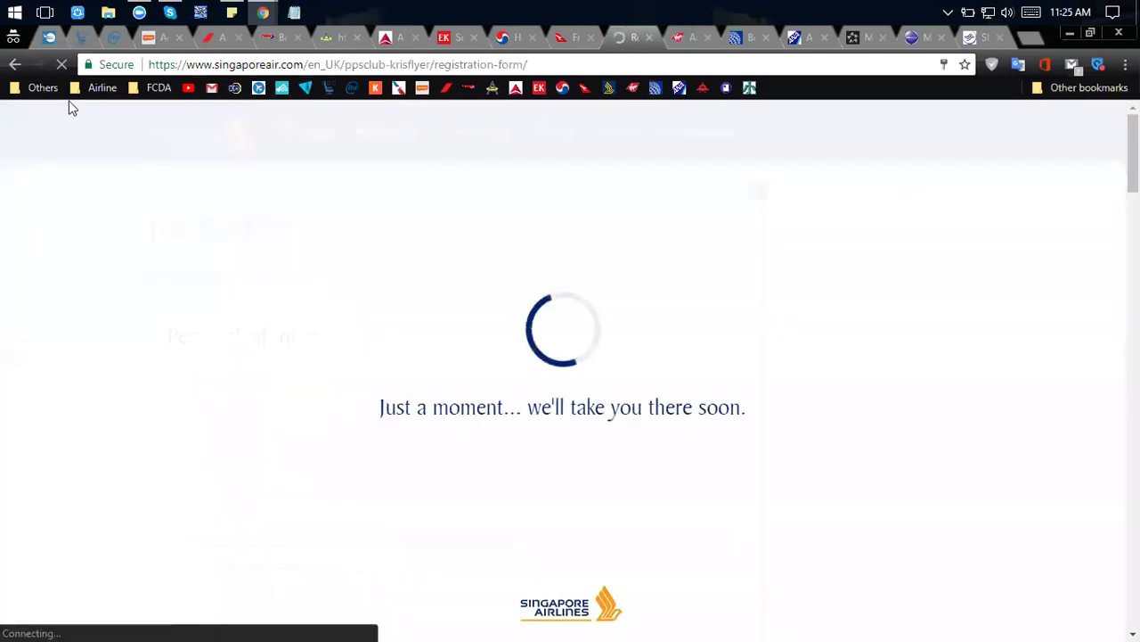
{"action": "left_click", "coordinate": [12, 66]}
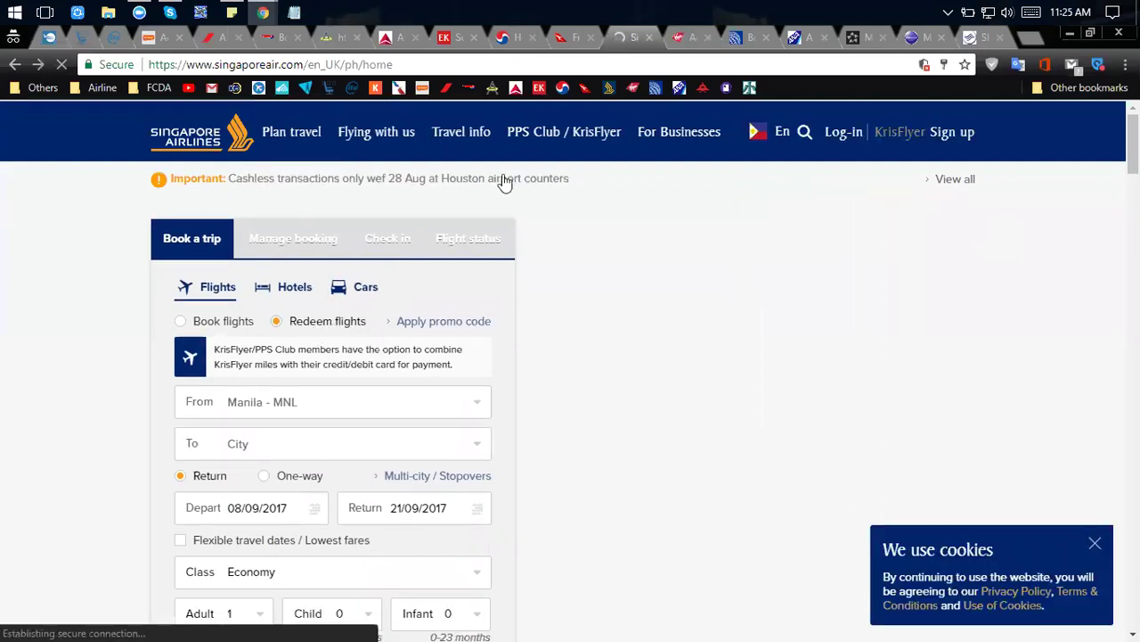
Reload Virgin Atlantic's Access Denied flight search page, then move on to the United site.
{"action": "left_click", "coordinate": [684, 40]}
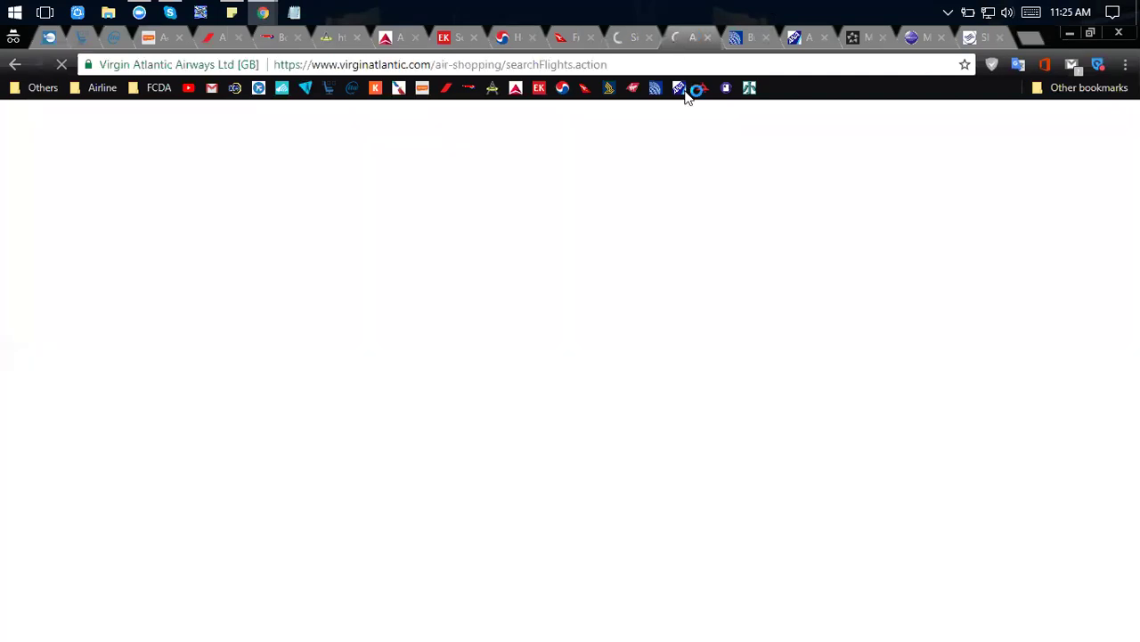
{"action": "left_click", "coordinate": [729, 37]}
{"action": "left_click", "coordinate": [802, 37]}
{"action": "left_click", "coordinate": [681, 37]}
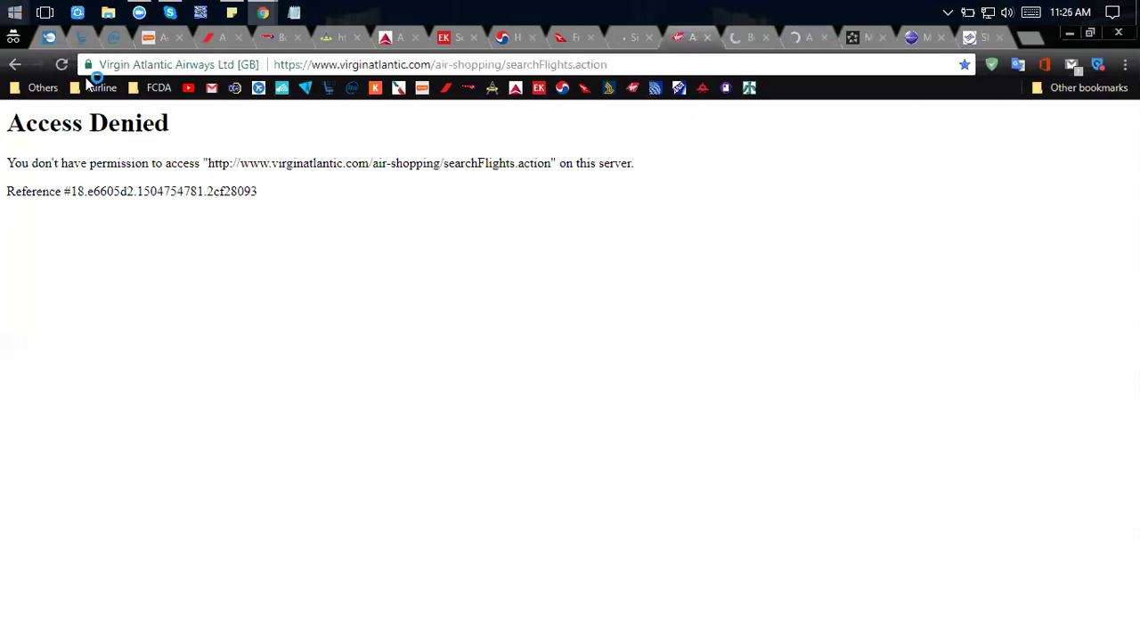
{"action": "left_click", "coordinate": [61, 64]}
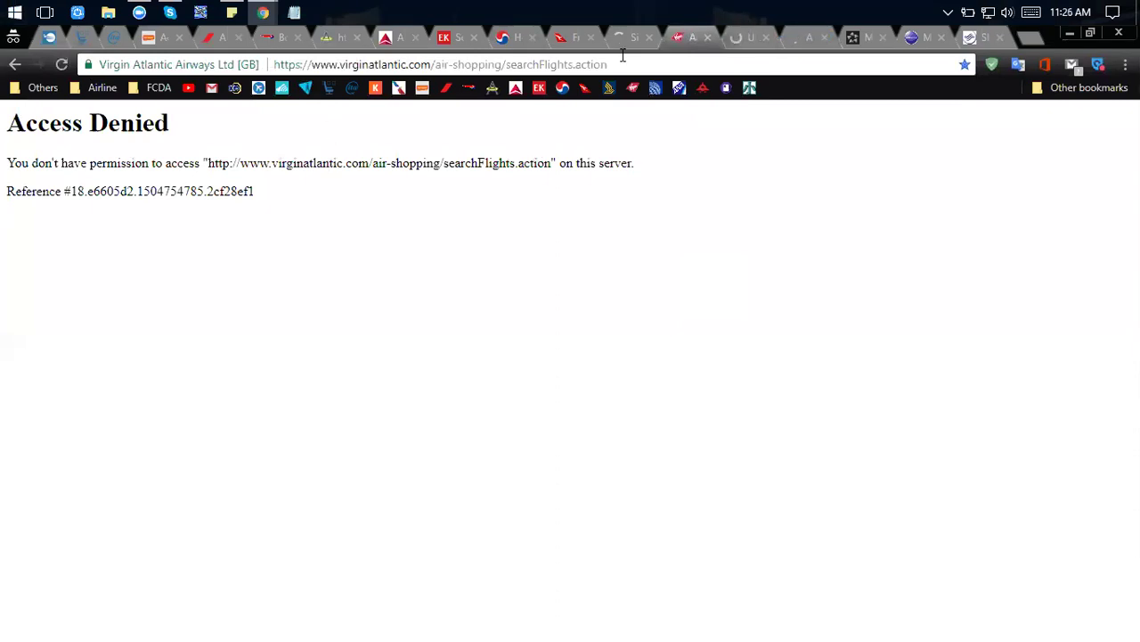
{"action": "left_click", "coordinate": [748, 42]}
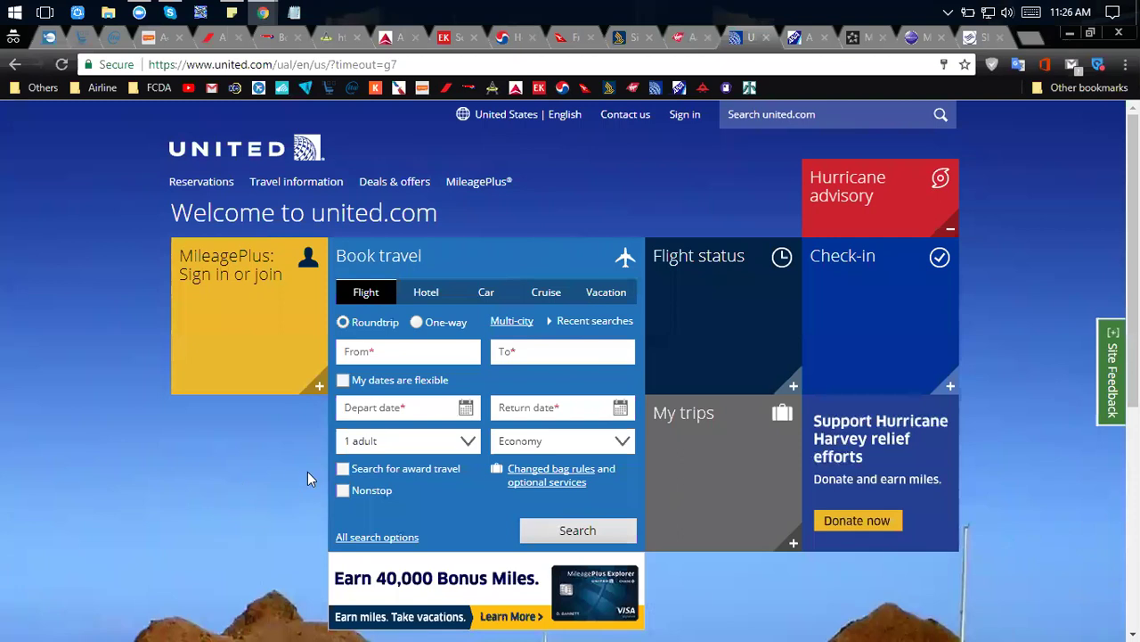
Enable 'Search for award travel' in United's Book travel form.
{"action": "left_click", "coordinate": [343, 470]}
Log in to ANA Mileage Club via Award Booking with the saved membership number, staying signed in.
{"action": "left_click", "coordinate": [797, 39]}
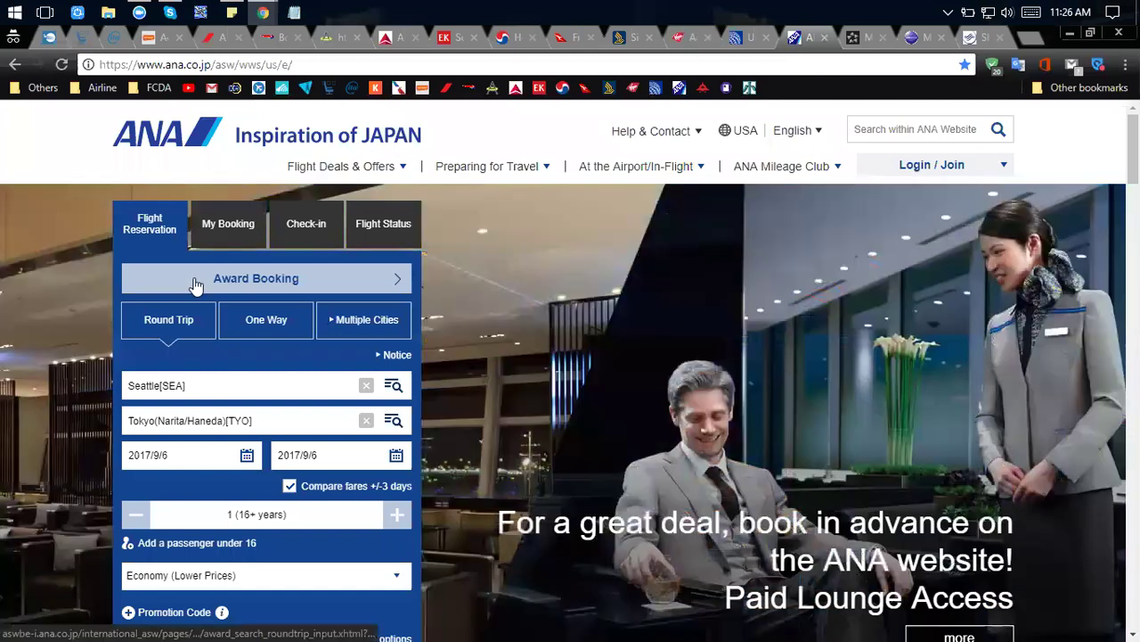
{"action": "left_click", "coordinate": [919, 169]}
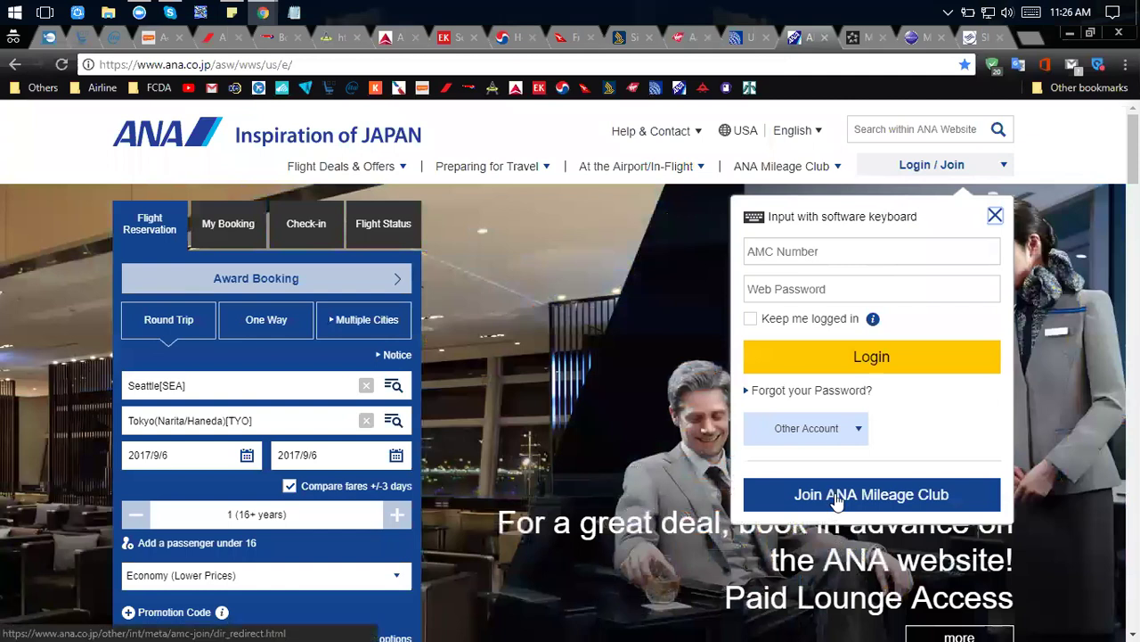
{"action": "left_click", "coordinate": [221, 282]}
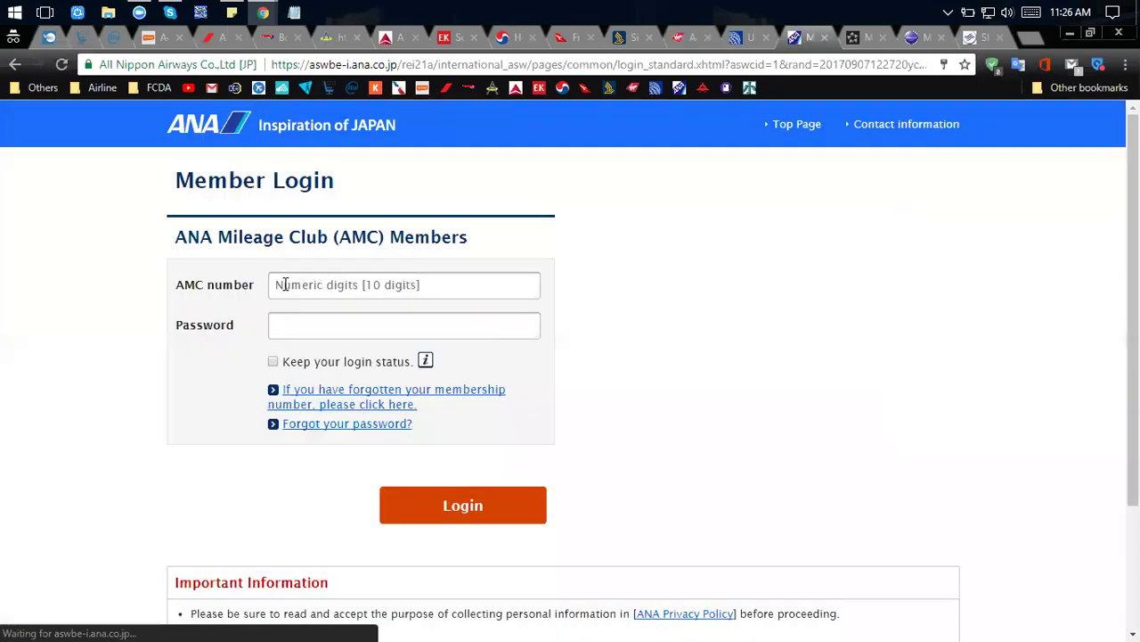
{"action": "left_click", "coordinate": [283, 287]}
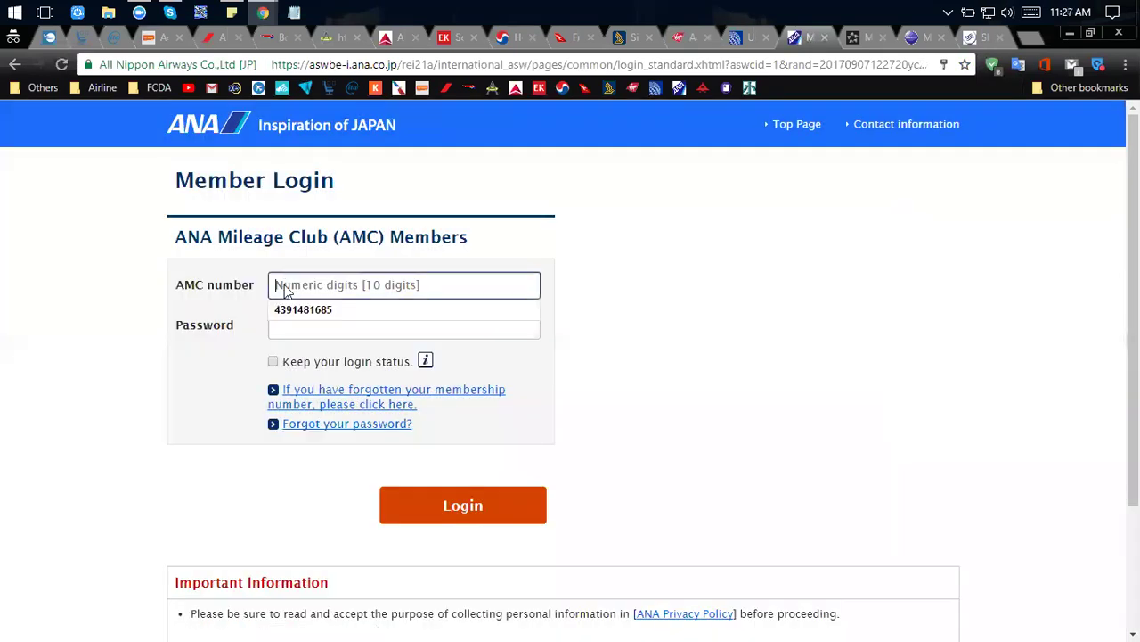
{"action": "left_click", "coordinate": [301, 309]}
{"action": "left_click", "coordinate": [272, 362]}
{"action": "left_click", "coordinate": [464, 505]}
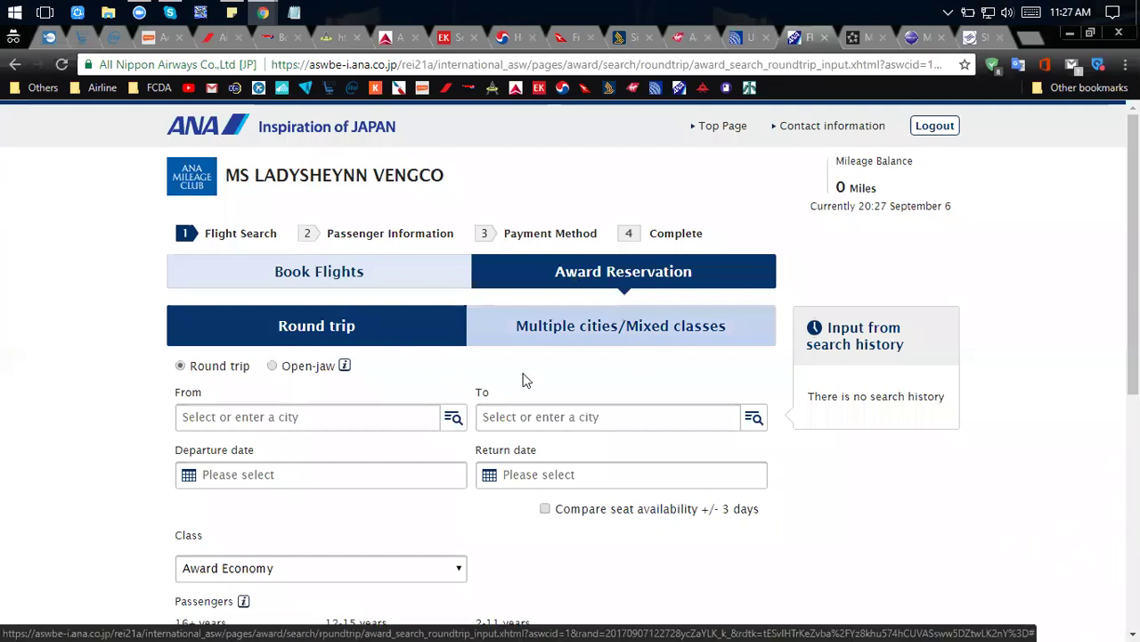
{"action": "scroll", "coordinate": [326, 394], "scroll_direction": "down", "scroll_amount": 1}
{"action": "scroll", "coordinate": [326, 390], "scroll_direction": "up", "scroll_amount": 1}
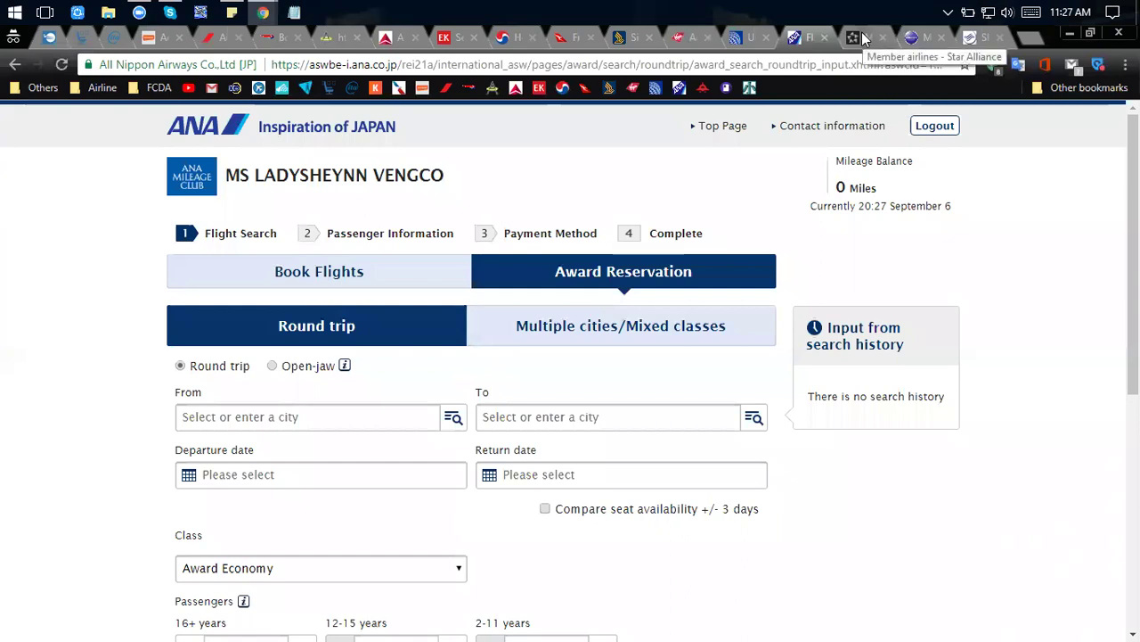
{"action": "left_click", "coordinate": [156, 37]}
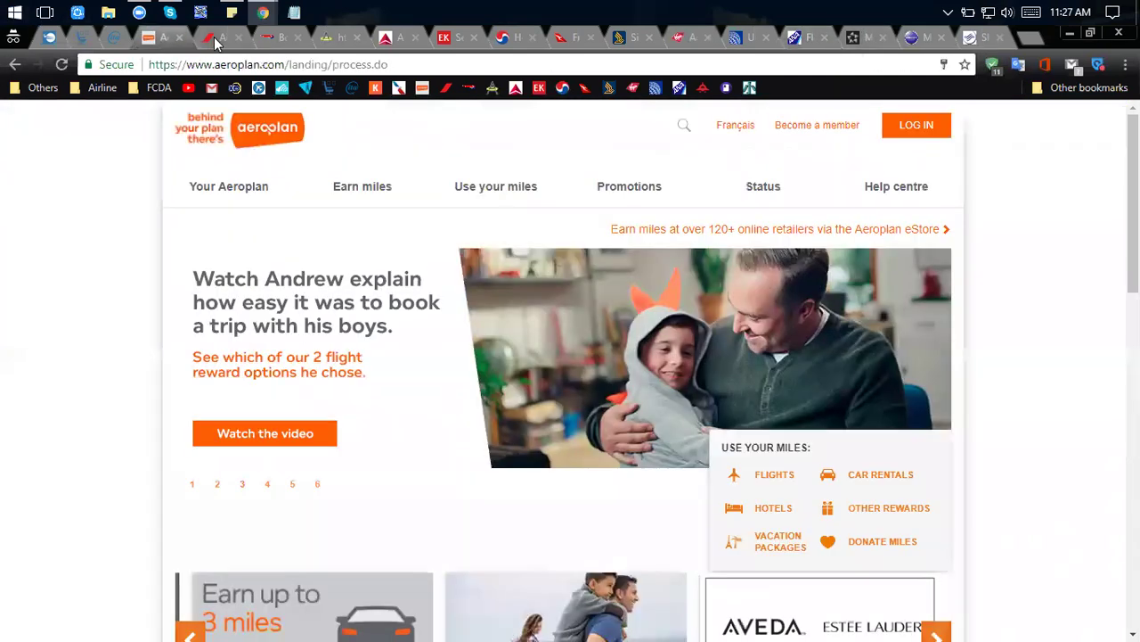
{"action": "left_click", "coordinate": [278, 37]}
{"action": "left_click", "coordinate": [329, 37]}
{"action": "left_click", "coordinate": [388, 37]}
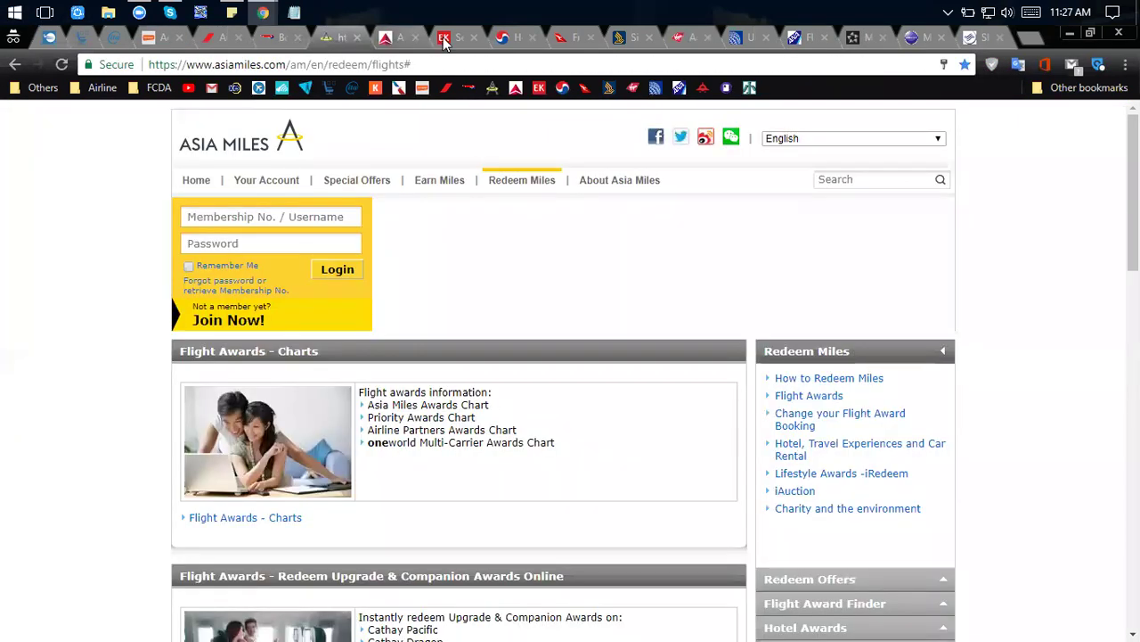
{"action": "left_click", "coordinate": [456, 38]}
{"action": "left_click", "coordinate": [521, 45]}
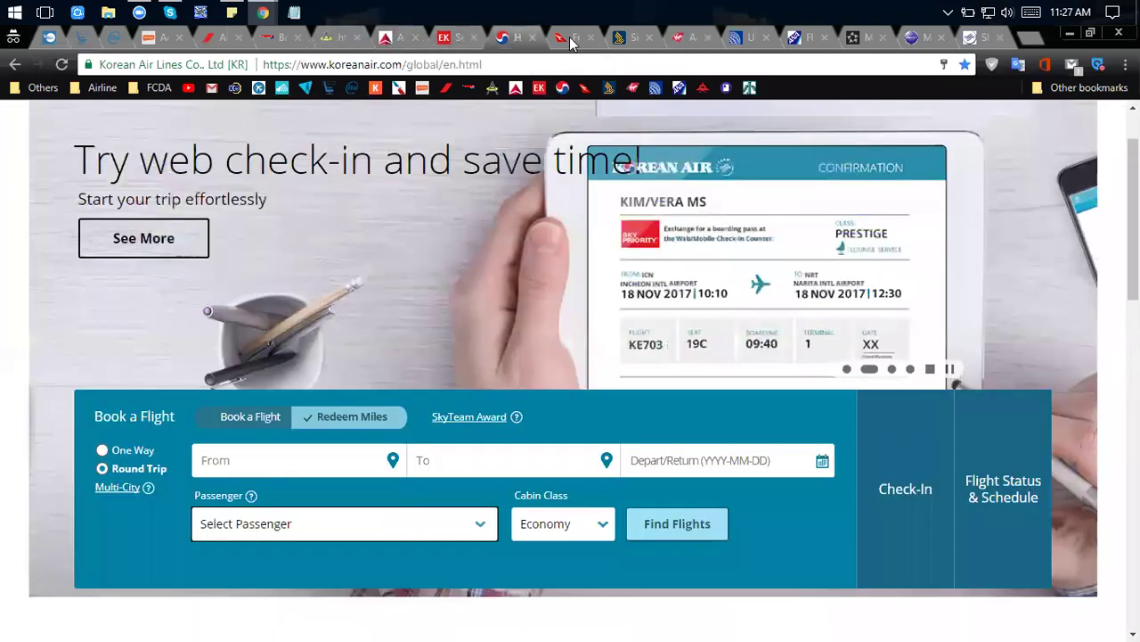
{"action": "left_click", "coordinate": [621, 41]}
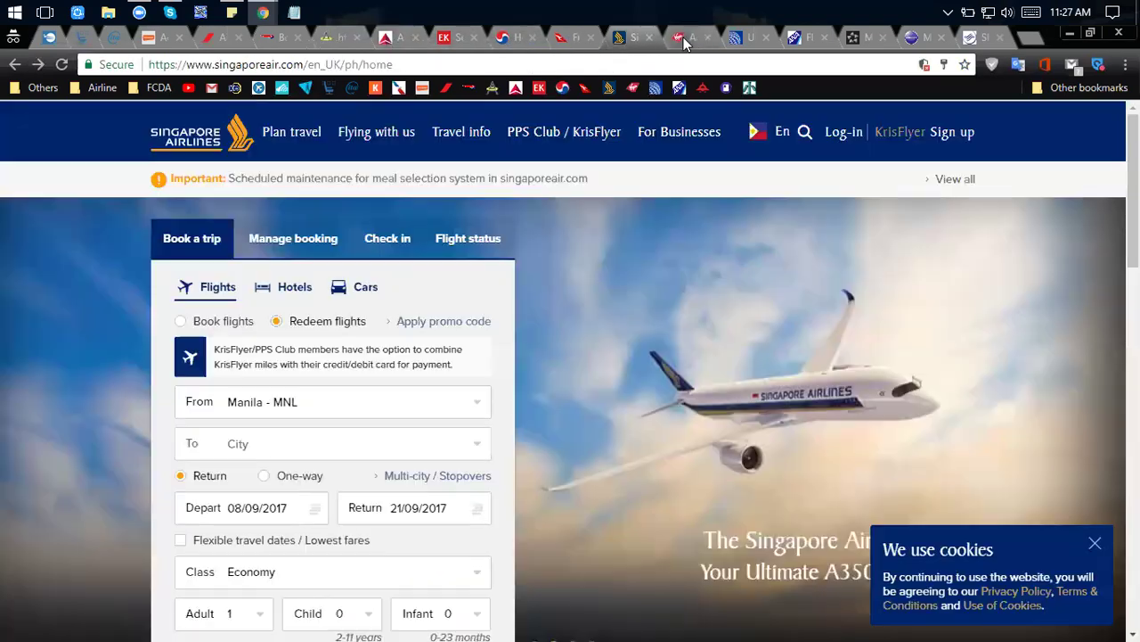
{"action": "left_click", "coordinate": [700, 40]}
{"action": "left_click", "coordinate": [738, 38]}
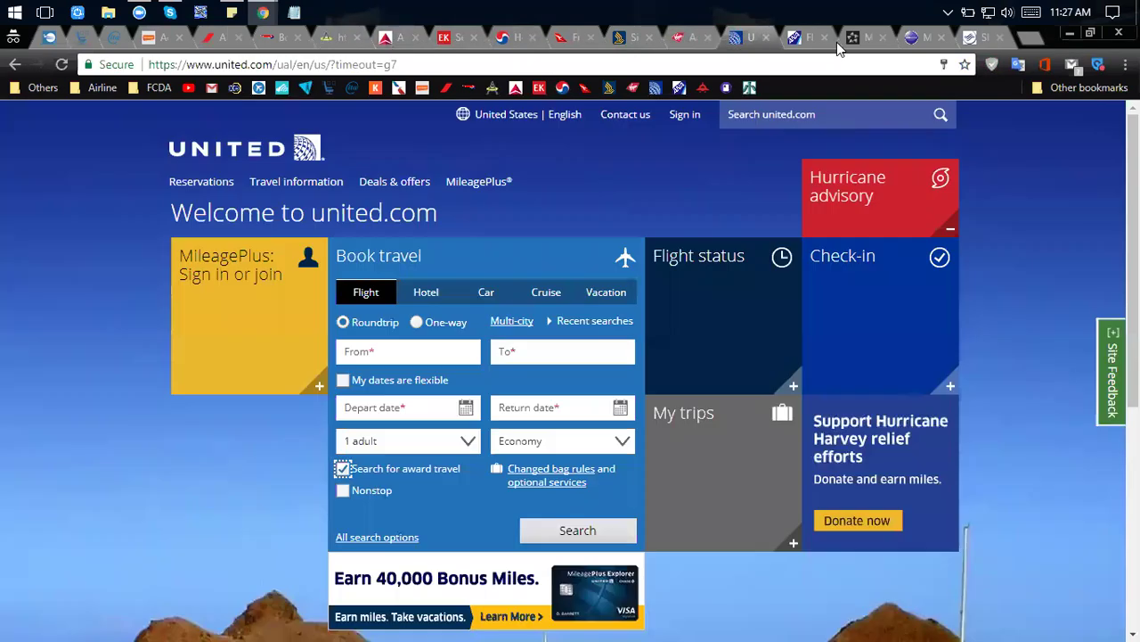
{"action": "left_click", "coordinate": [796, 37]}
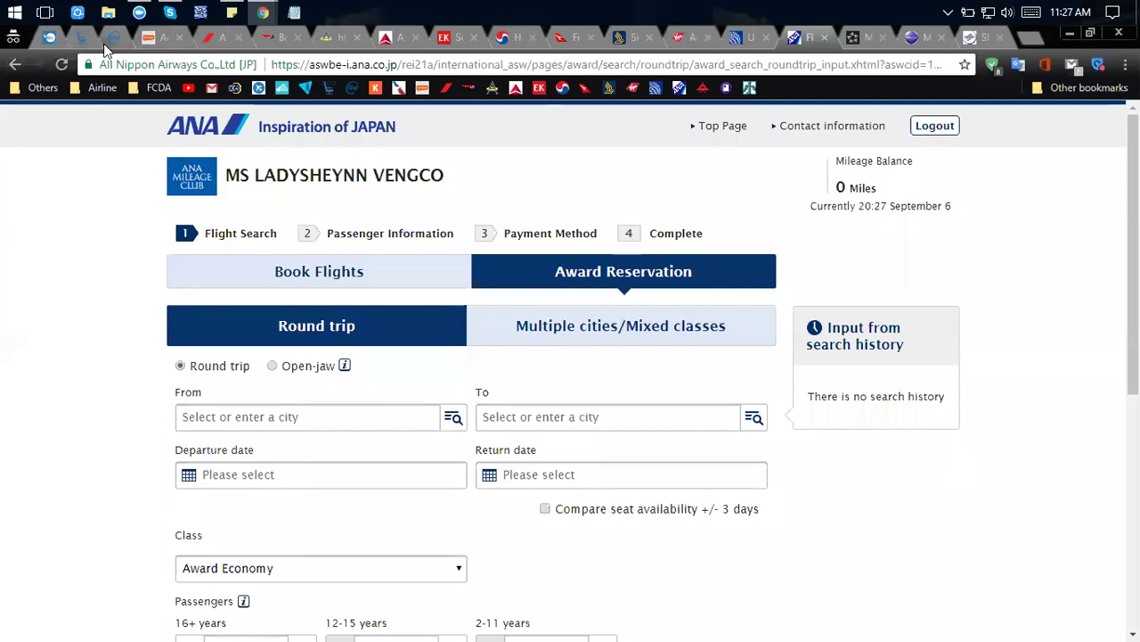
Advance the Google Slides training deck to Slide 10, AIRLINE ALLIANCES.
{"action": "key", "text": "alt+Tab"}
{"action": "key", "text": "alt+Tab"}
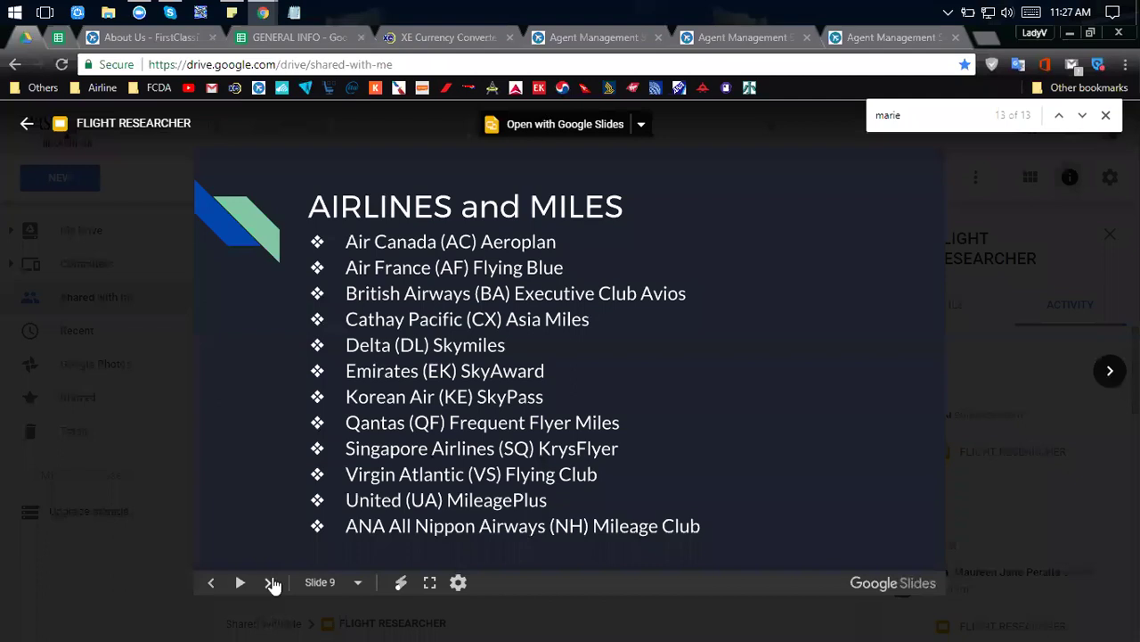
{"action": "left_click", "coordinate": [268, 583]}
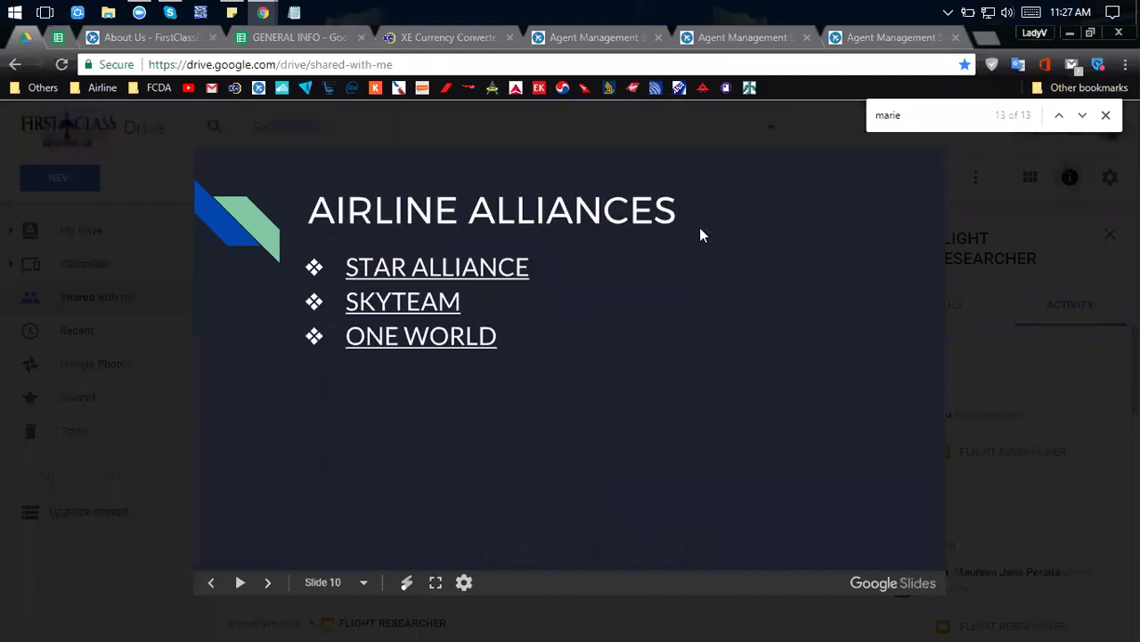
{"action": "key", "text": "alt+Tab"}
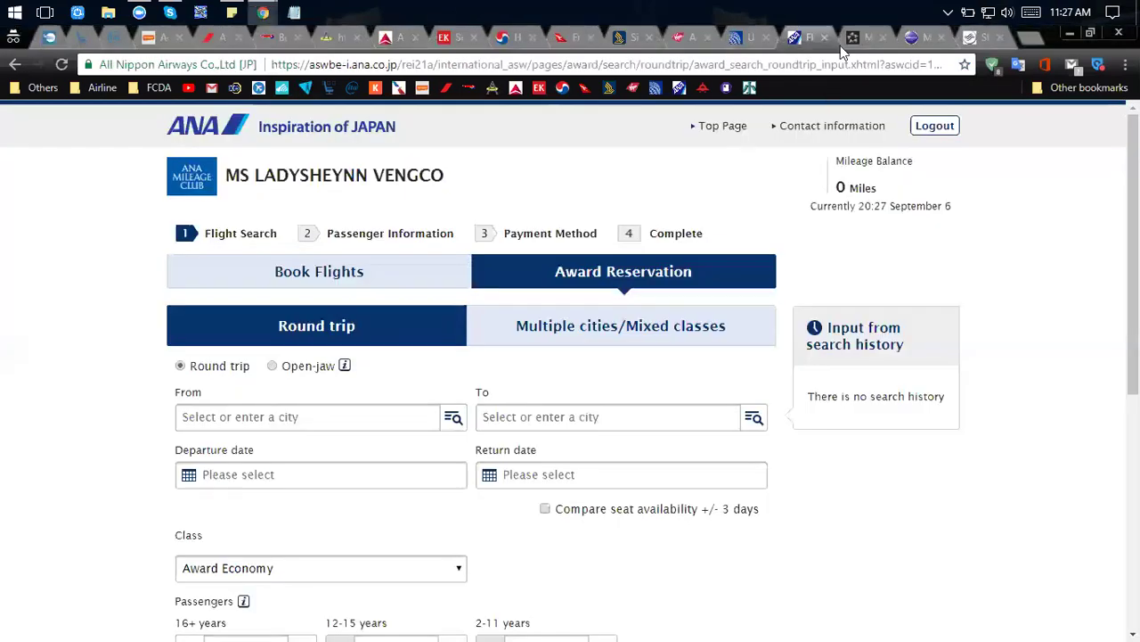
{"action": "key", "text": "alt+Tab"}
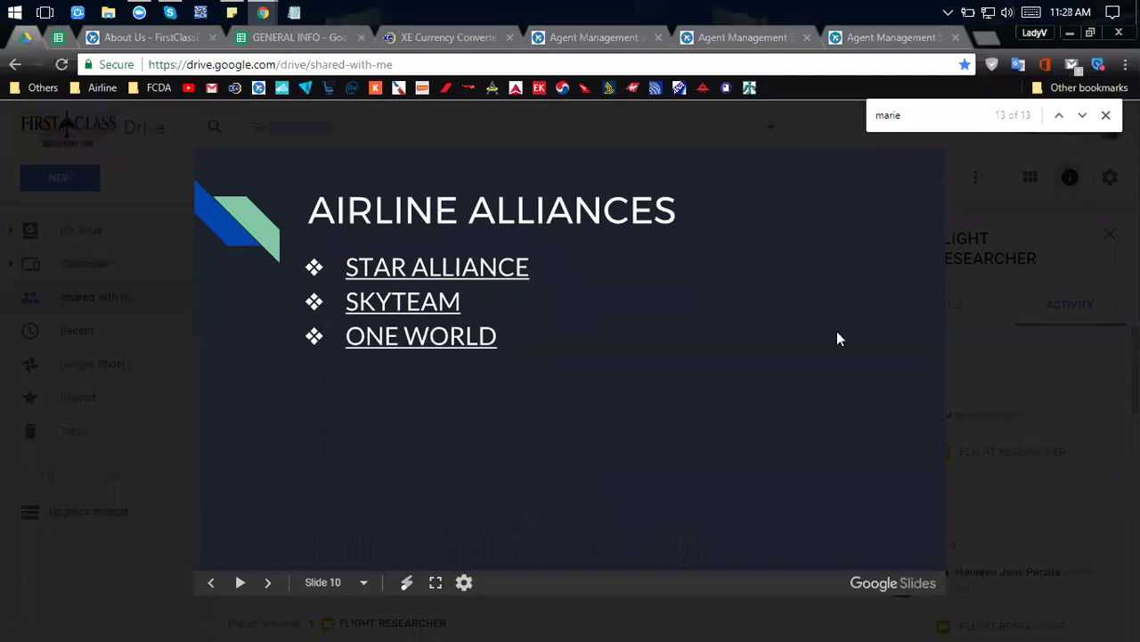
Return to Chrome and check the Star Alliance and oneworld member airline sites.
{"action": "key", "text": "alt+Tab"}
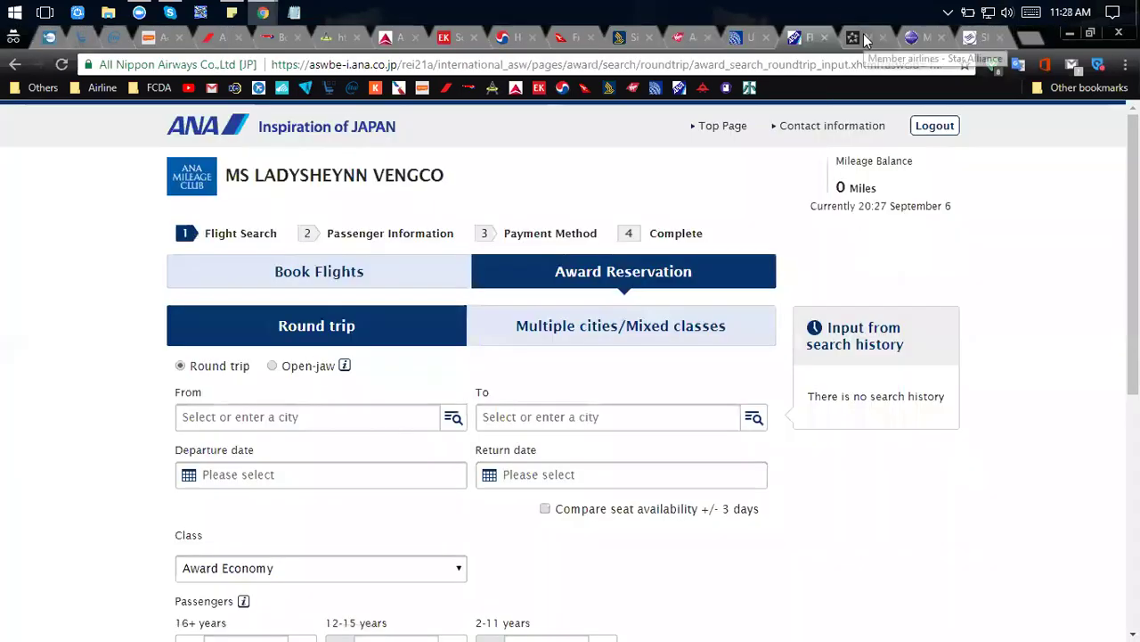
{"action": "left_click", "coordinate": [857, 37]}
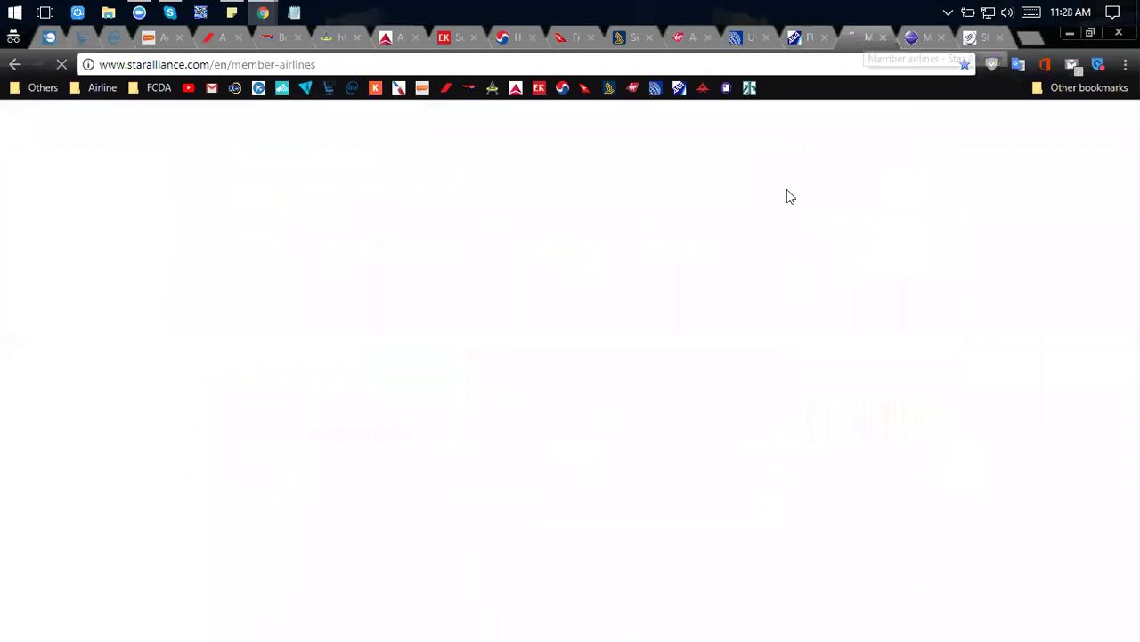
{"action": "left_click", "coordinate": [929, 39]}
Go from the SkyTeam tab to the Star Alliance page listing 28 member airlines.
{"action": "left_click", "coordinate": [989, 40]}
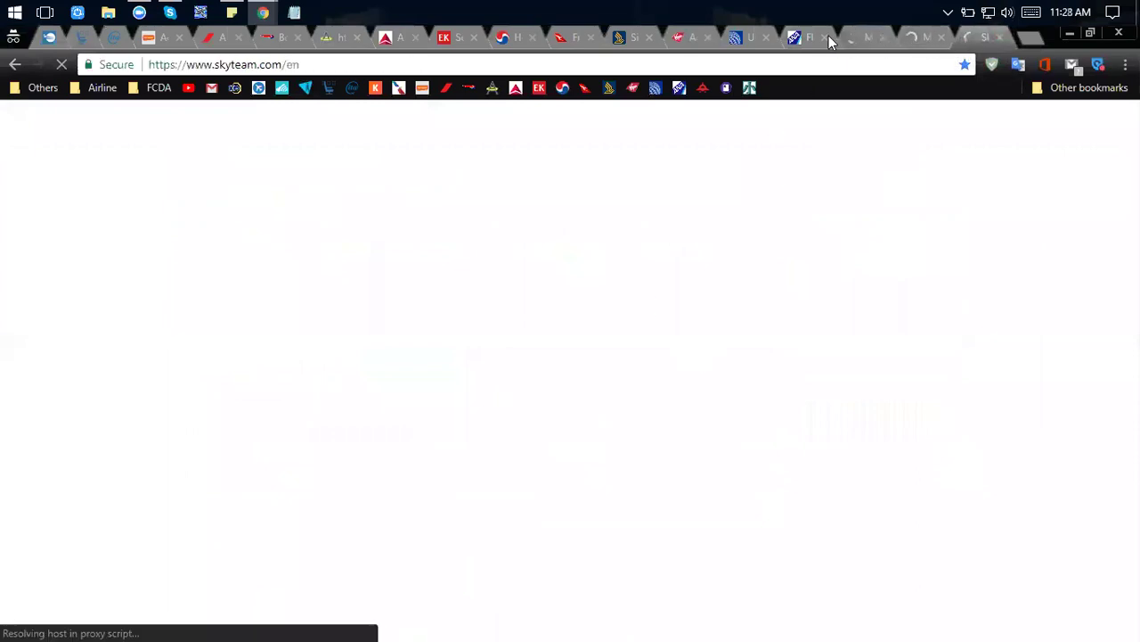
{"action": "left_click", "coordinate": [862, 40]}
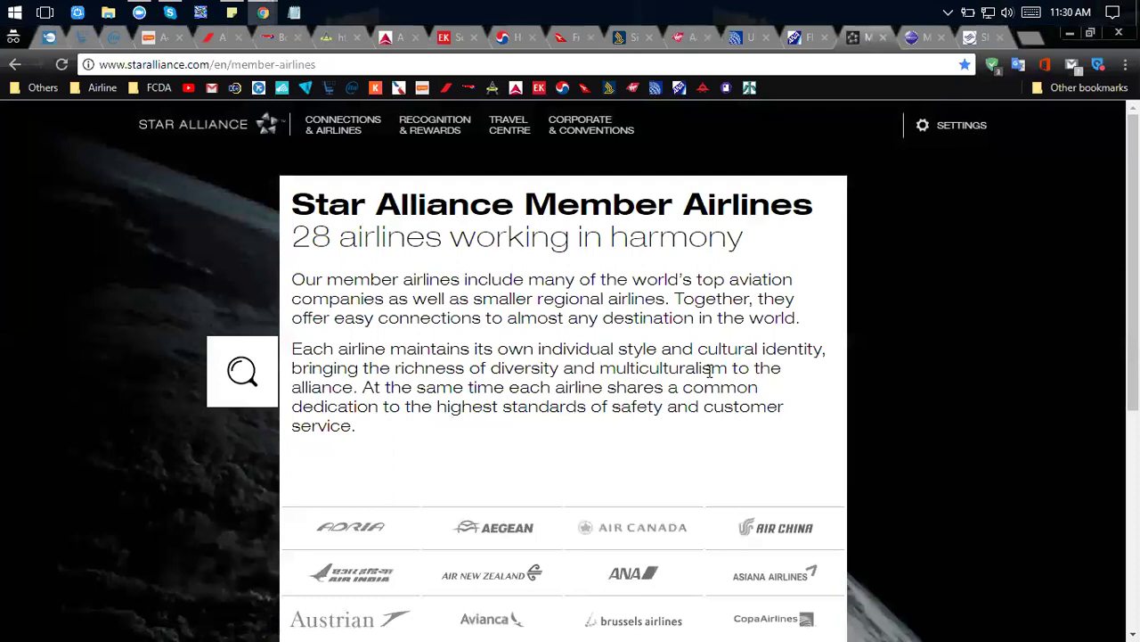
Scroll the Star Alliance page to all 28 logos, Adria to United, above Connecting Partners.
{"action": "scroll", "coordinate": [710, 369], "scroll_direction": "down", "scroll_amount": 2}
{"action": "scroll", "coordinate": [710, 367], "scroll_direction": "up", "scroll_amount": 1}
{"action": "scroll", "coordinate": [709, 372], "scroll_direction": "down", "scroll_amount": 2}
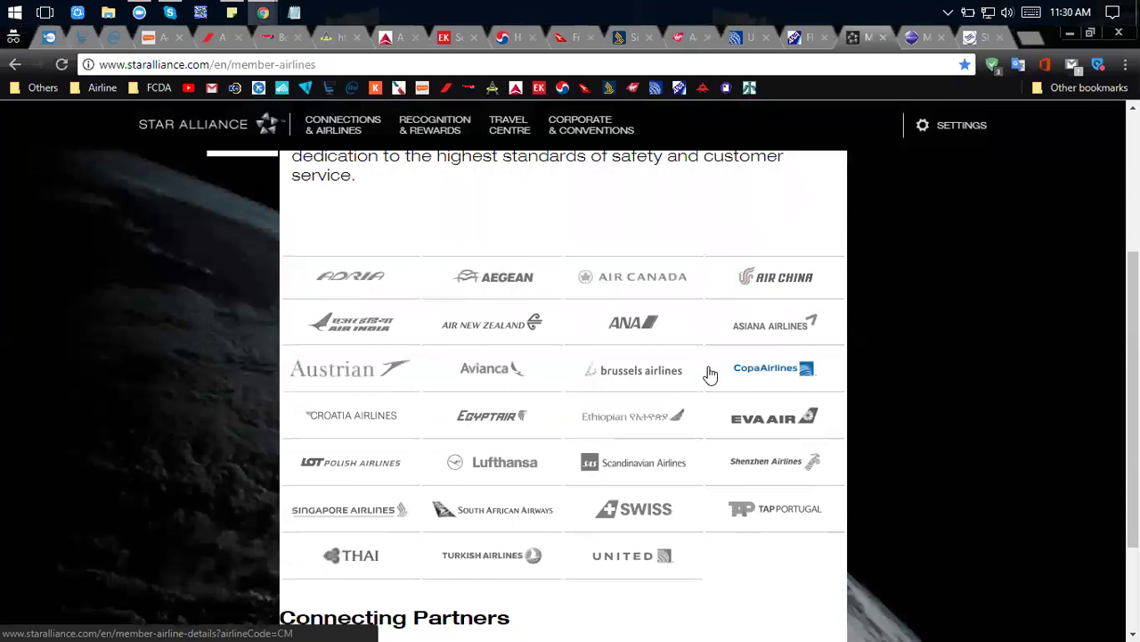
{"action": "scroll", "coordinate": [711, 374], "scroll_direction": "down", "scroll_amount": 1}
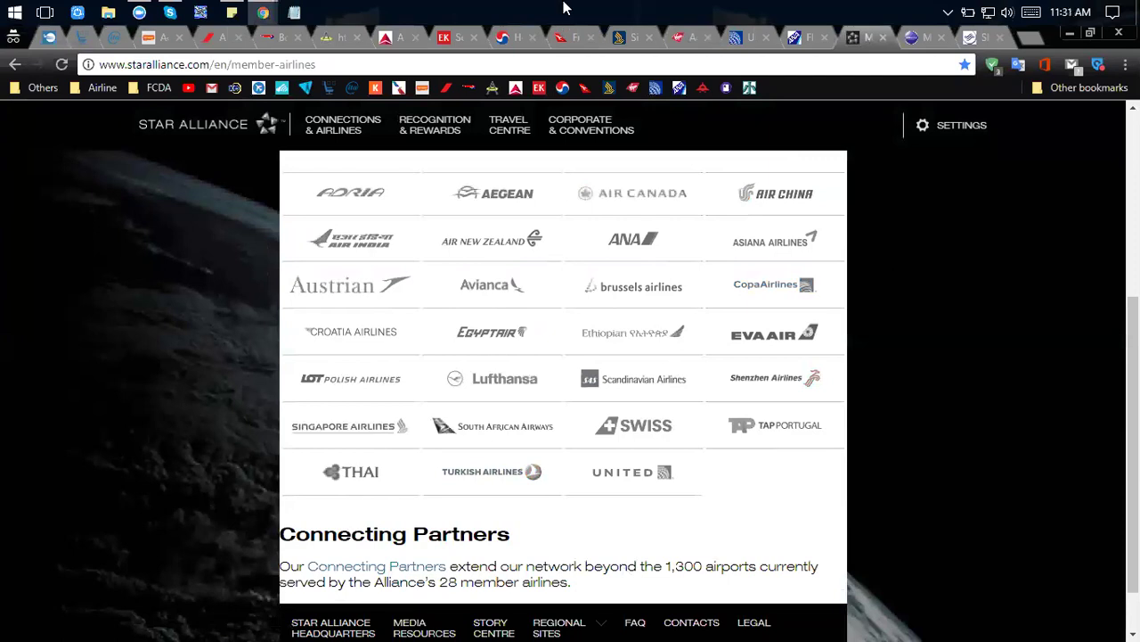
Scroll the oneworld members overview down to Royal Jordanian and S7 Airlines, then switch to SkyTeam.
{"action": "left_click", "coordinate": [903, 39]}
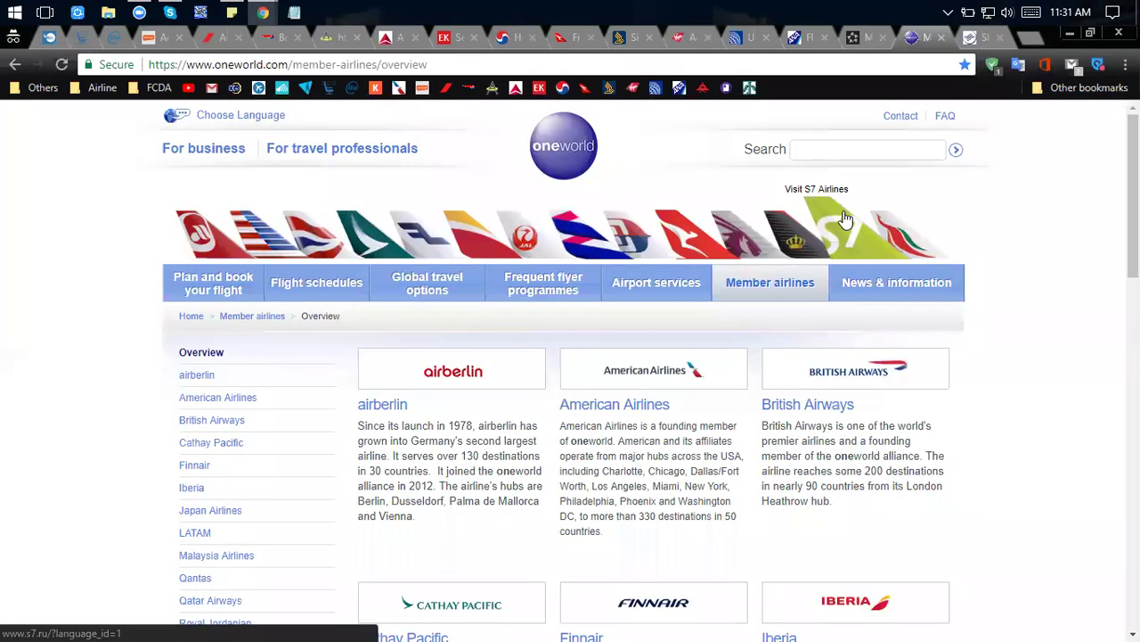
{"action": "scroll", "coordinate": [844, 218], "scroll_direction": "down", "scroll_amount": 1}
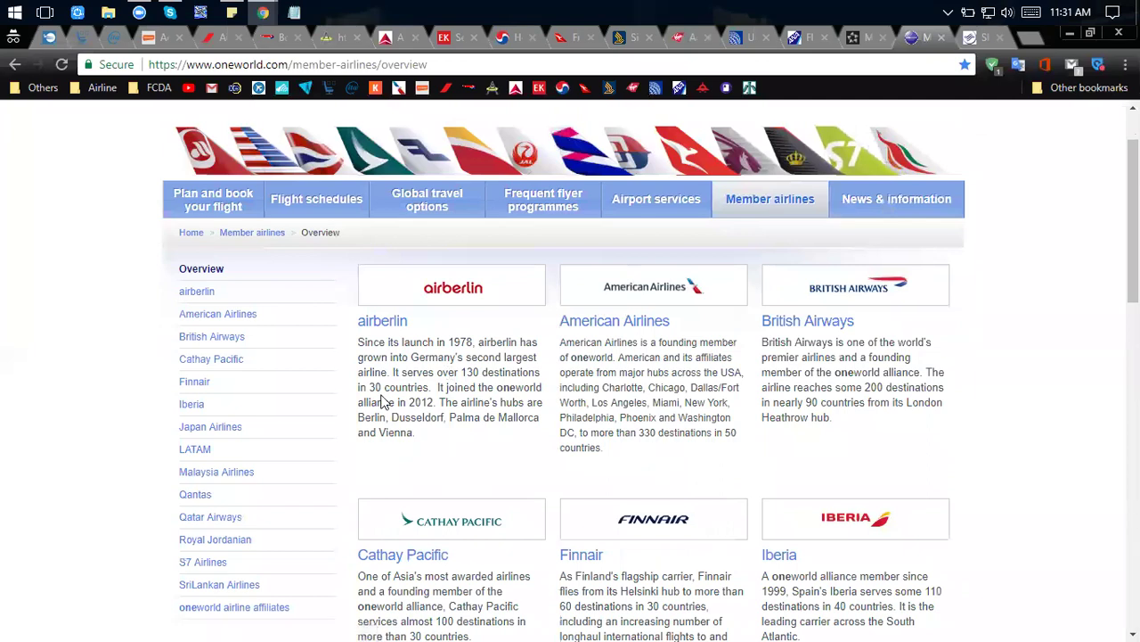
{"action": "scroll", "coordinate": [384, 402], "scroll_direction": "down", "scroll_amount": 1}
{"action": "scroll", "coordinate": [384, 402], "scroll_direction": "down", "scroll_amount": 2}
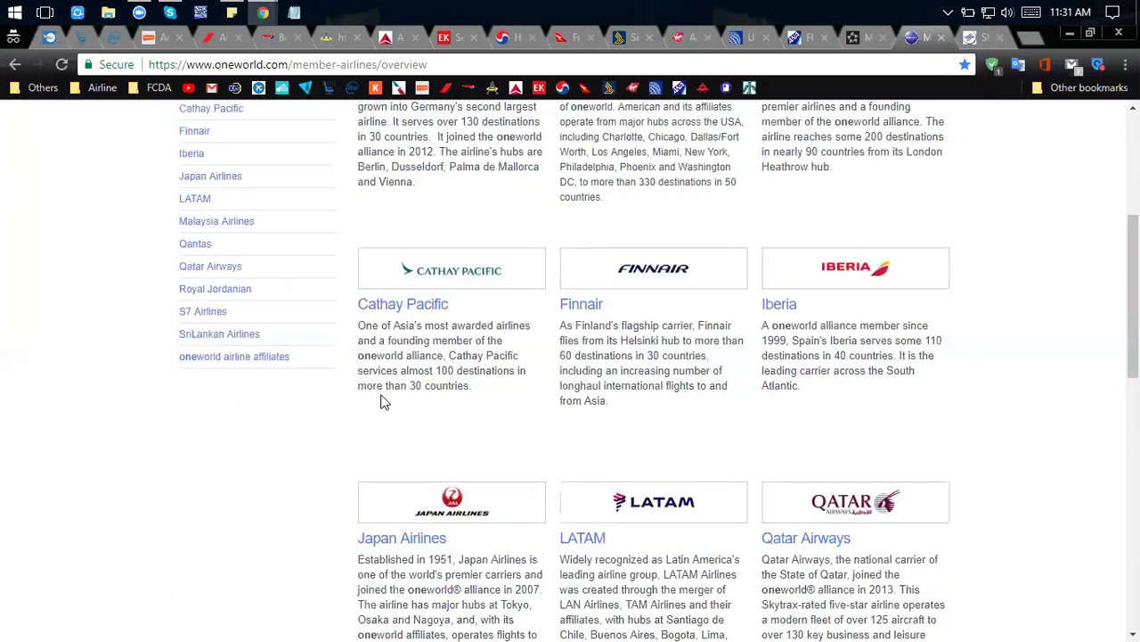
{"action": "scroll", "coordinate": [384, 402], "scroll_direction": "down", "scroll_amount": 3}
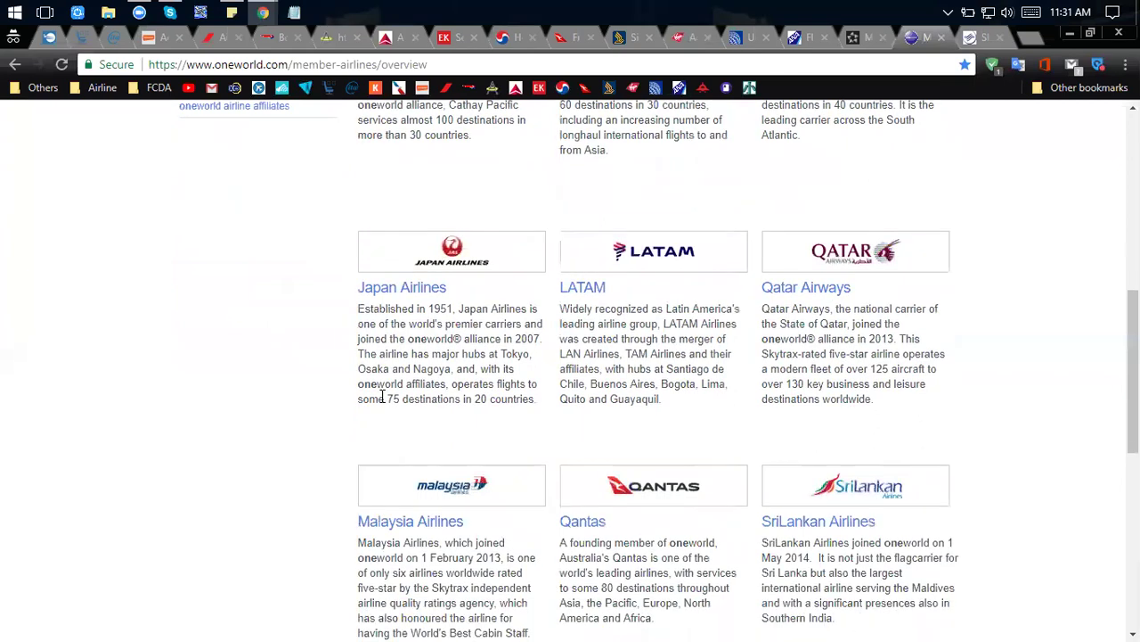
{"action": "scroll", "coordinate": [384, 400], "scroll_direction": "down", "scroll_amount": 3}
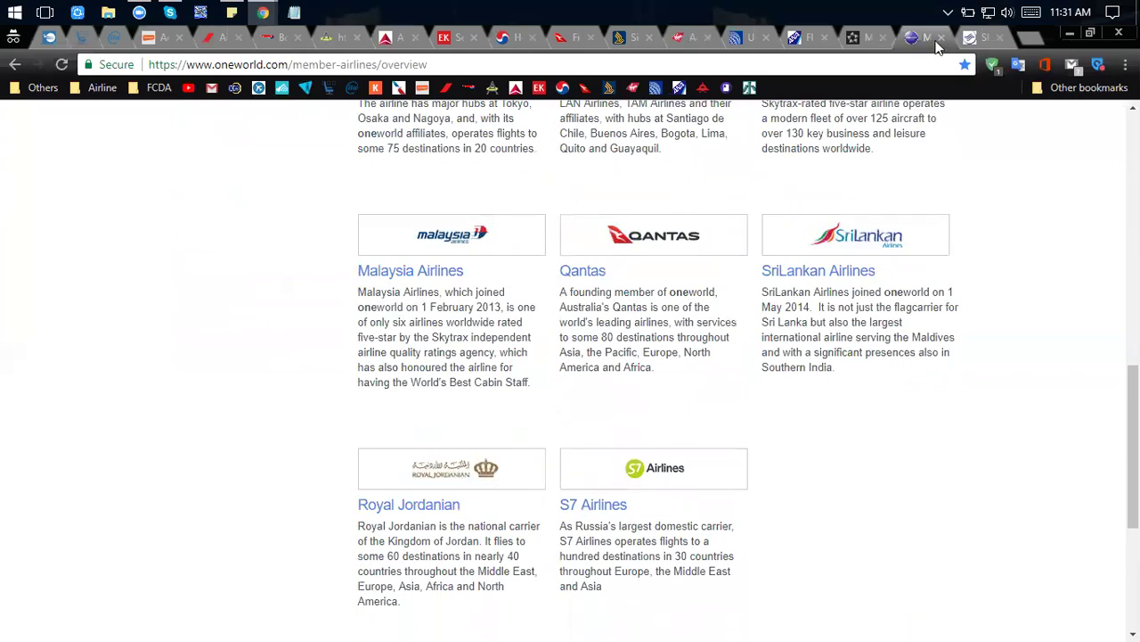
{"action": "left_click", "coordinate": [972, 34]}
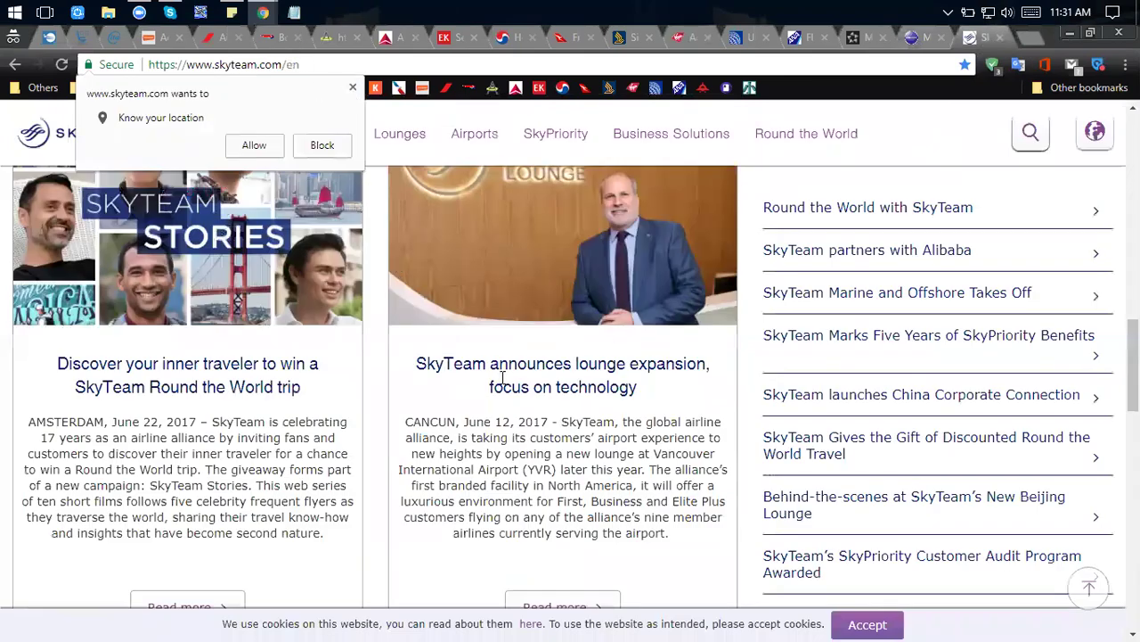
Scroll the SkyTeam home page down to its footer of member airline logos, Aeroflot to Xiamen Air.
{"action": "scroll", "coordinate": [503, 378], "scroll_direction": "down", "scroll_amount": 5}
{"action": "scroll", "coordinate": [503, 378], "scroll_direction": "down", "scroll_amount": 2}
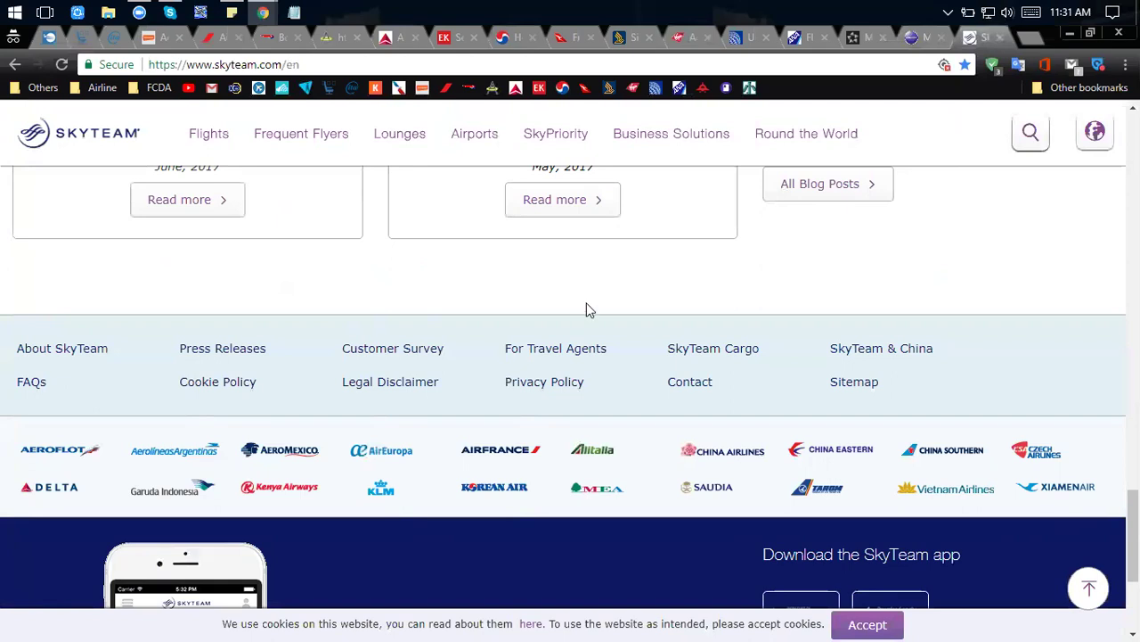
Glance at the oneworld members page, then return to Star Alliance's grid of 28 member logos.
{"action": "left_click", "coordinate": [911, 37]}
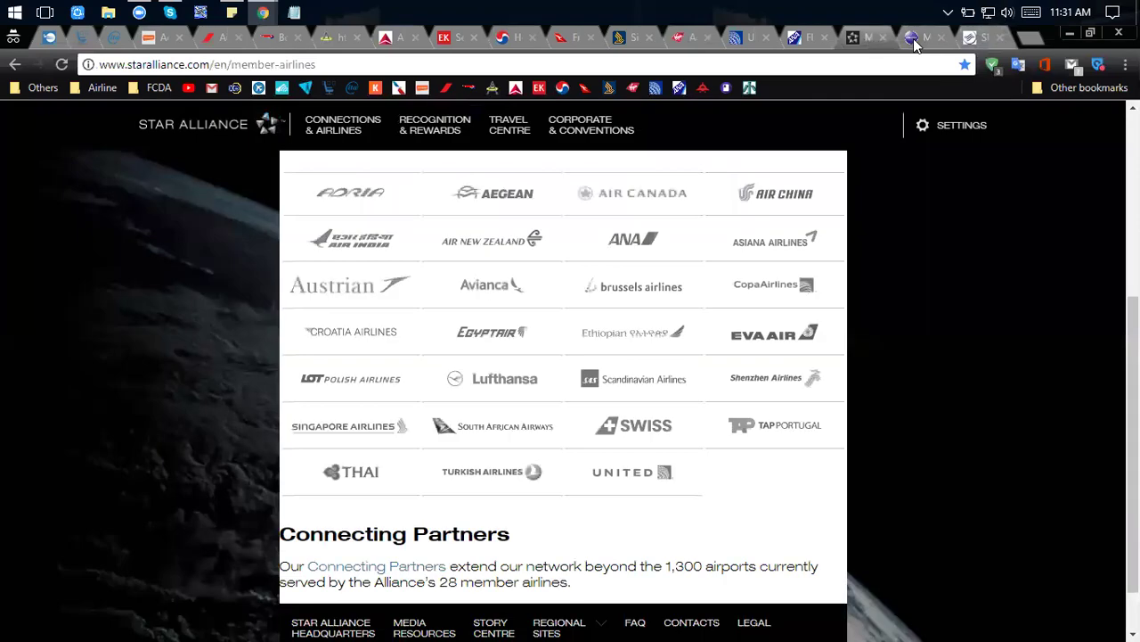
{"action": "left_click", "coordinate": [853, 39]}
{"action": "left_click", "coordinate": [911, 37]}
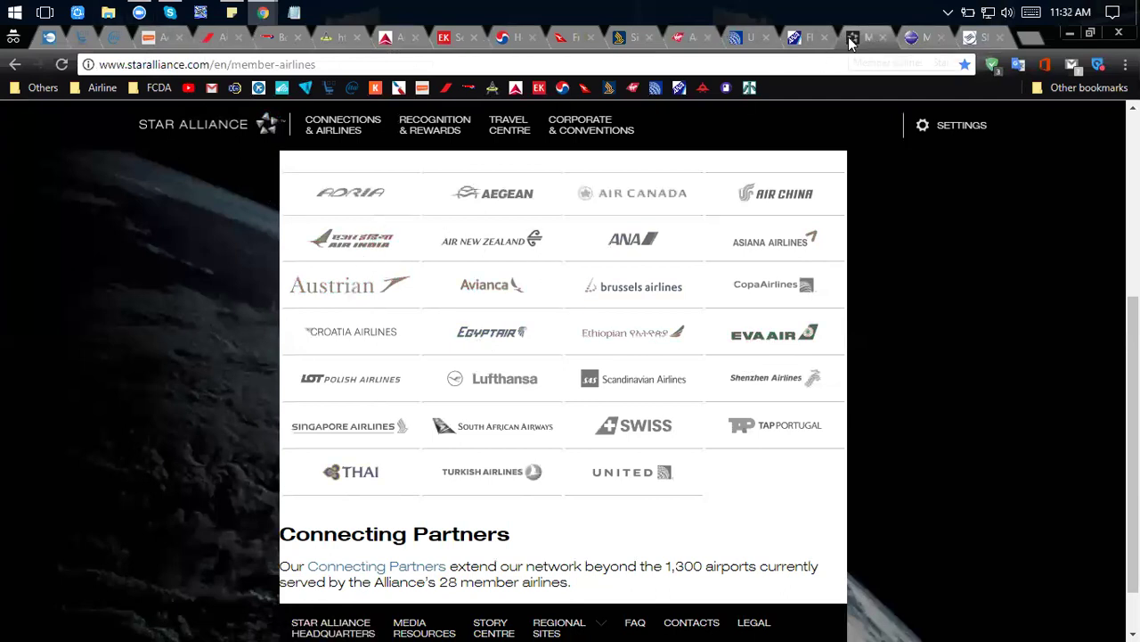
Look over the Aeroplan, United, ANA and Singapore Airlines award sites, then the Star Alliance page.
{"action": "left_click", "coordinate": [151, 43]}
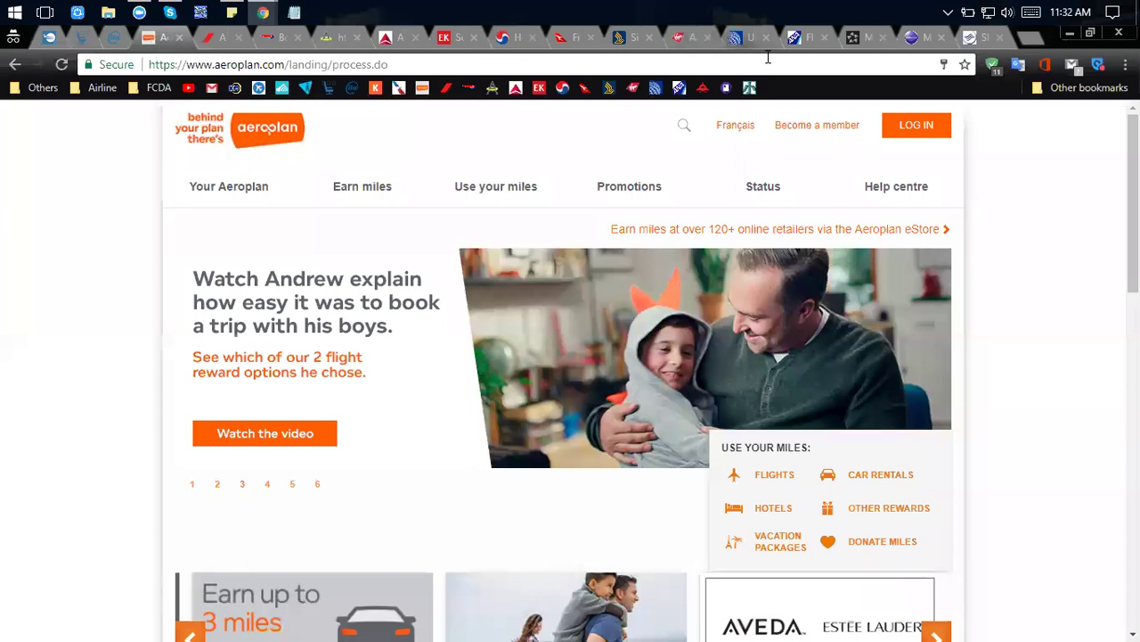
{"action": "left_click", "coordinate": [740, 43]}
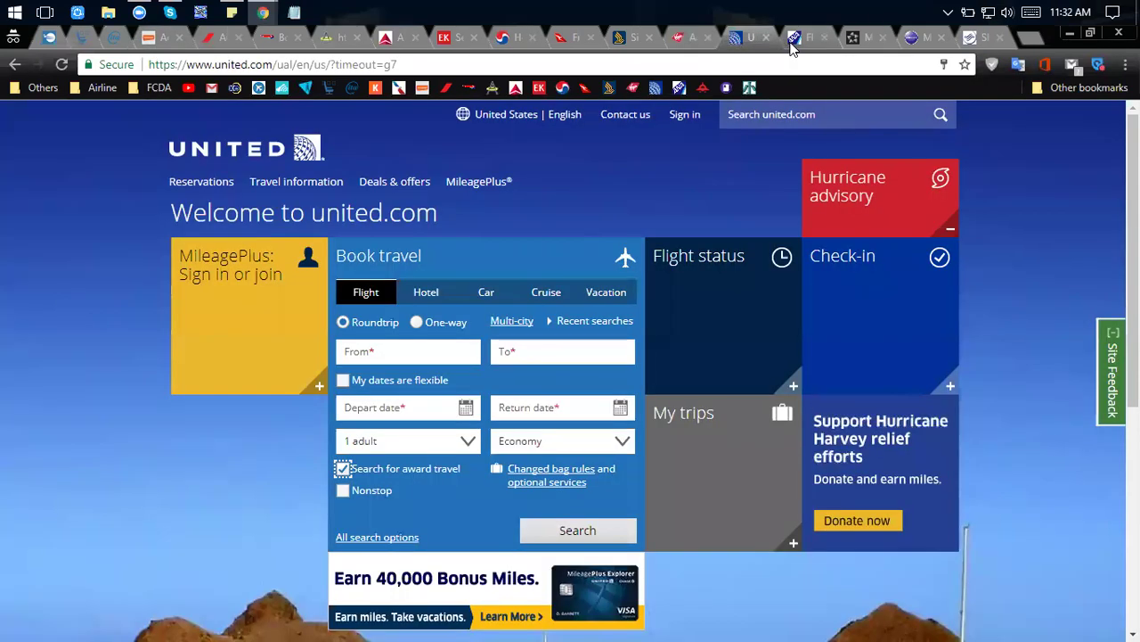
{"action": "left_click", "coordinate": [790, 43]}
{"action": "left_click", "coordinate": [626, 39]}
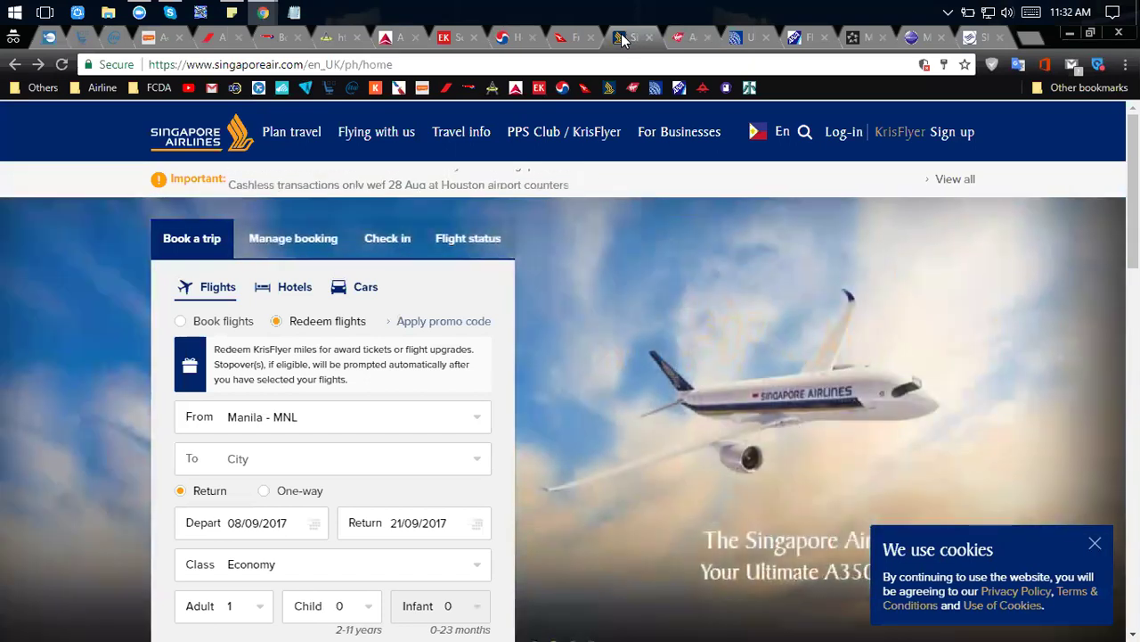
{"action": "left_click", "coordinate": [150, 38]}
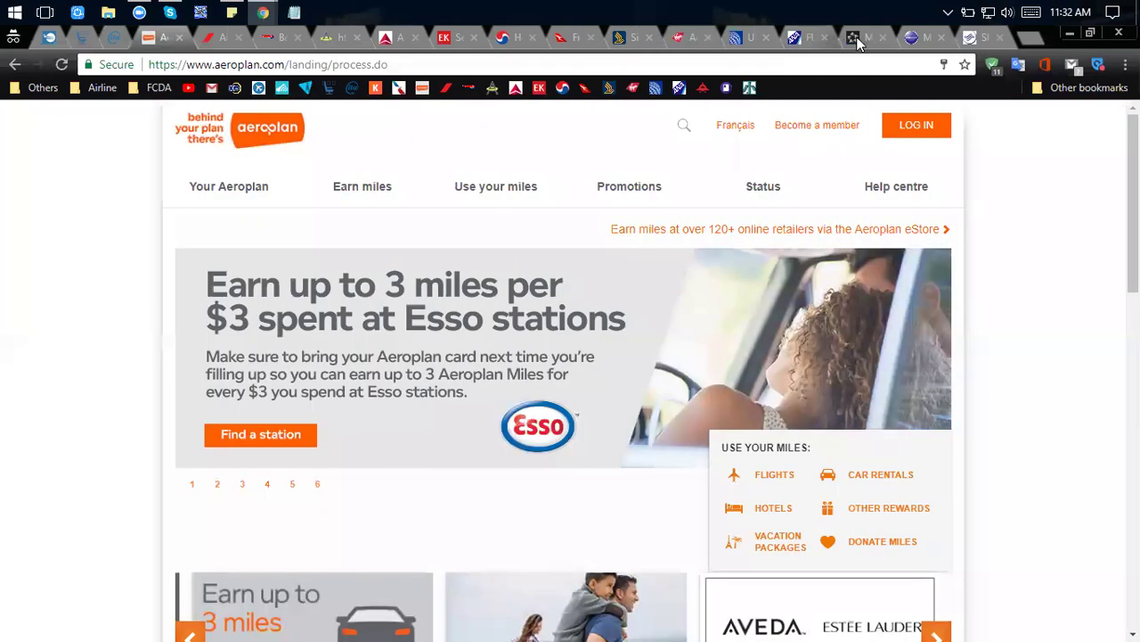
{"action": "left_click", "coordinate": [857, 40]}
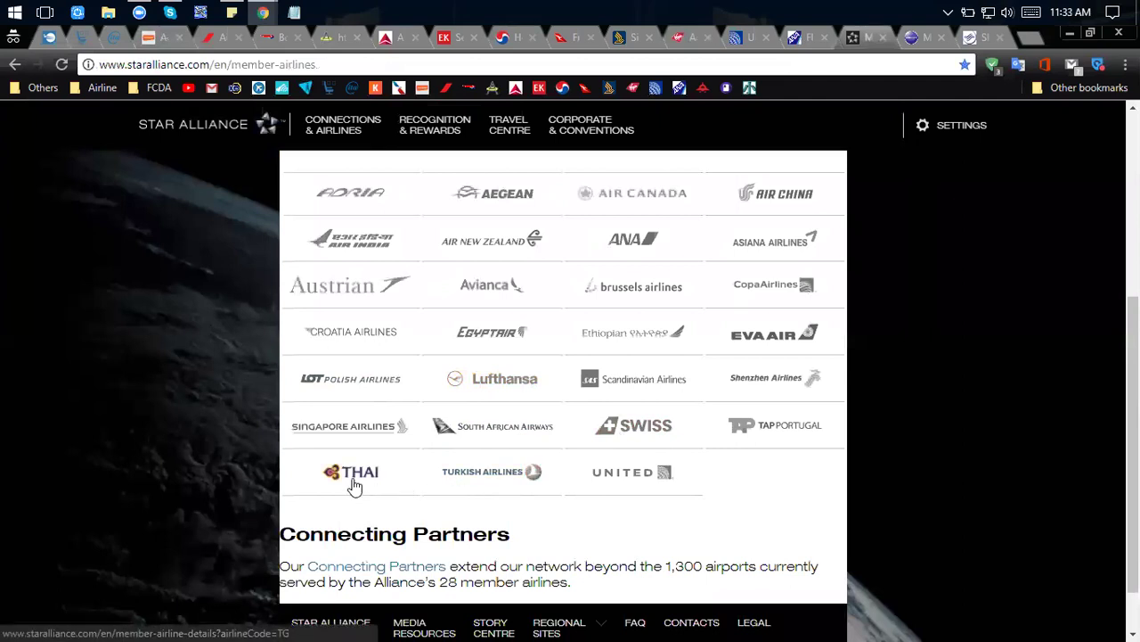
Revisit Aeroplan, United, ANA and Star Alliance, ending on the oneworld member-airlines overview.
{"action": "left_click", "coordinate": [162, 44]}
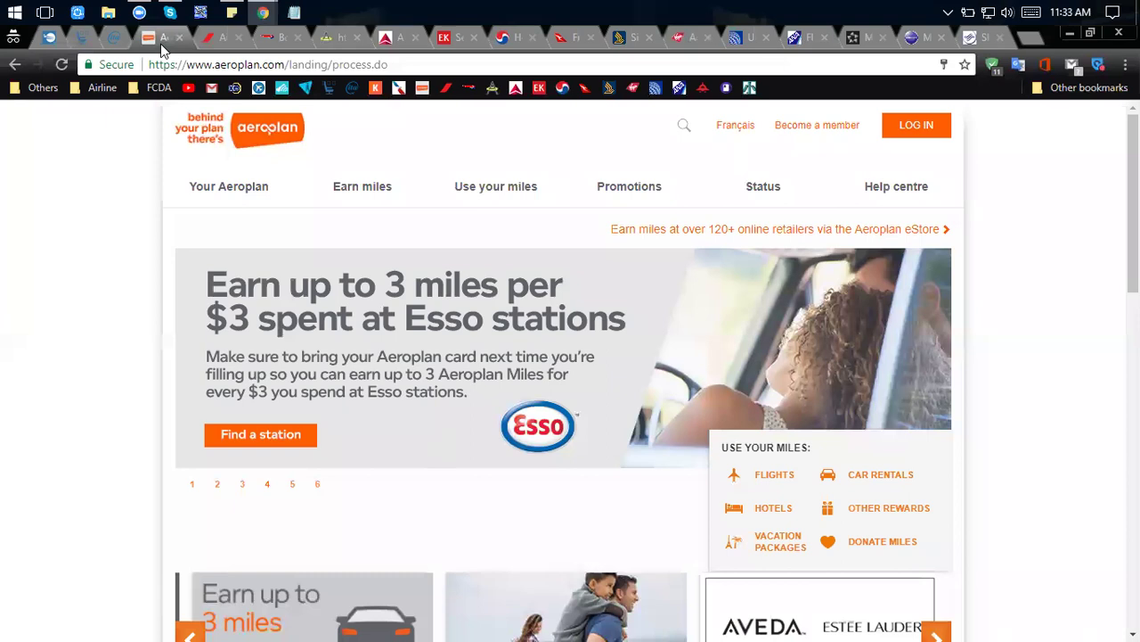
{"action": "left_click", "coordinate": [747, 38]}
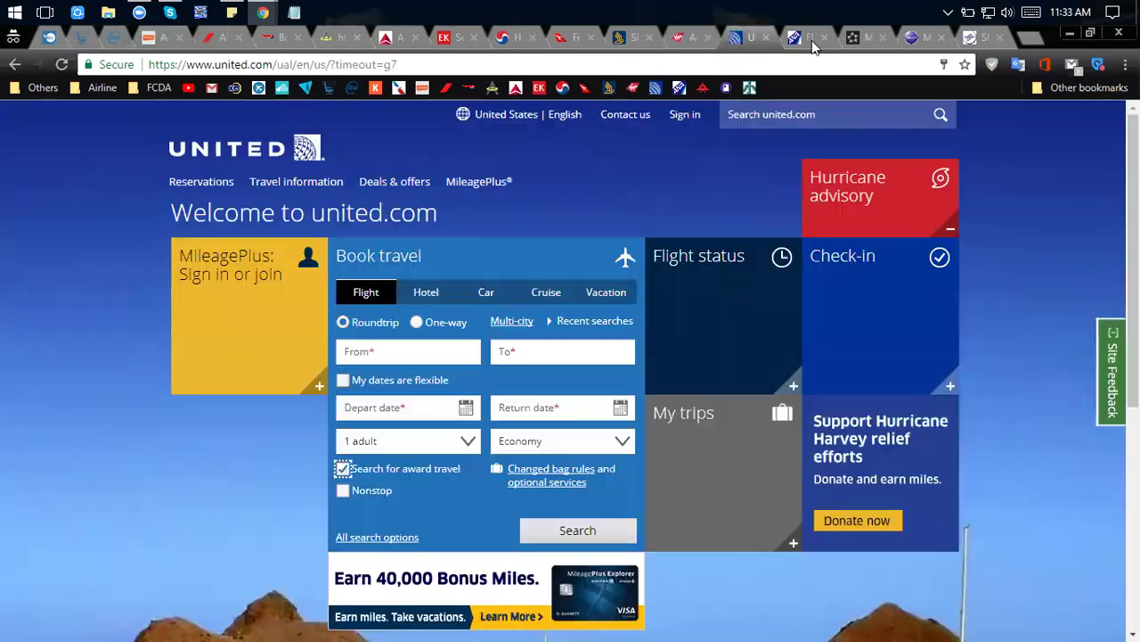
{"action": "left_click", "coordinate": [794, 38]}
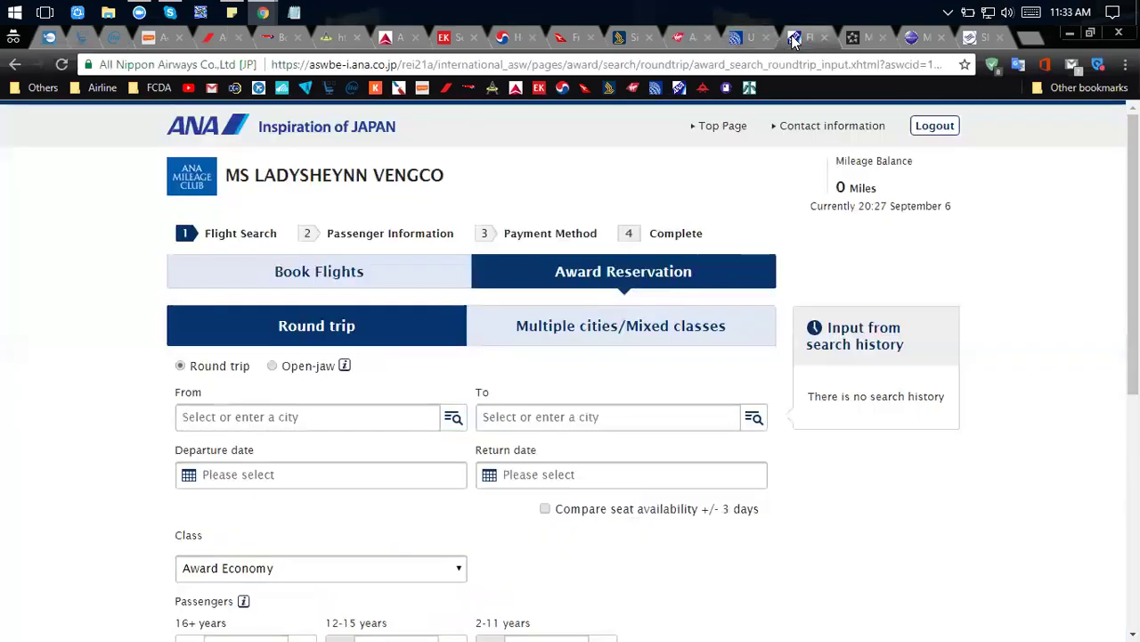
{"action": "left_click", "coordinate": [859, 44]}
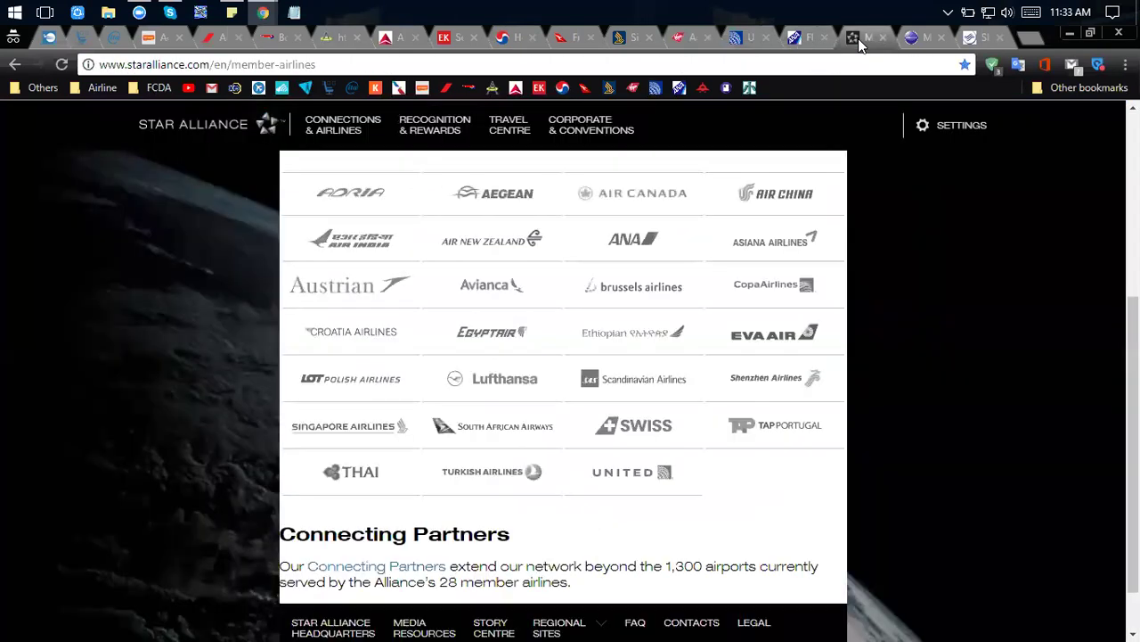
{"action": "left_click", "coordinate": [921, 39]}
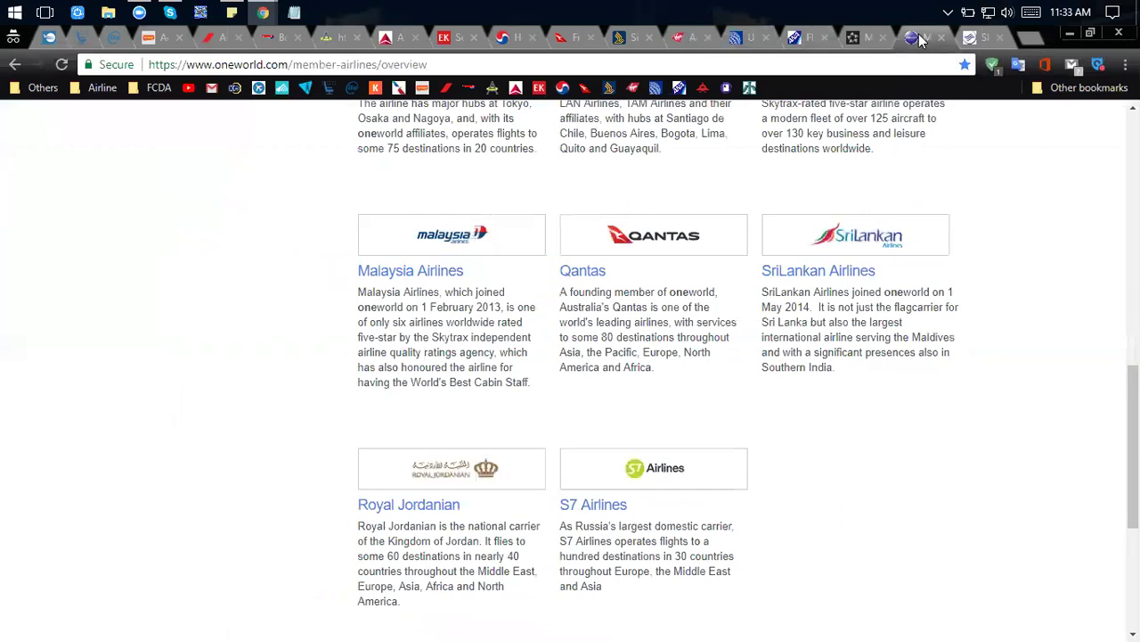
Scroll back up the oneworld member airlines list.
{"action": "scroll", "coordinate": [841, 134], "scroll_direction": "up", "scroll_amount": 4}
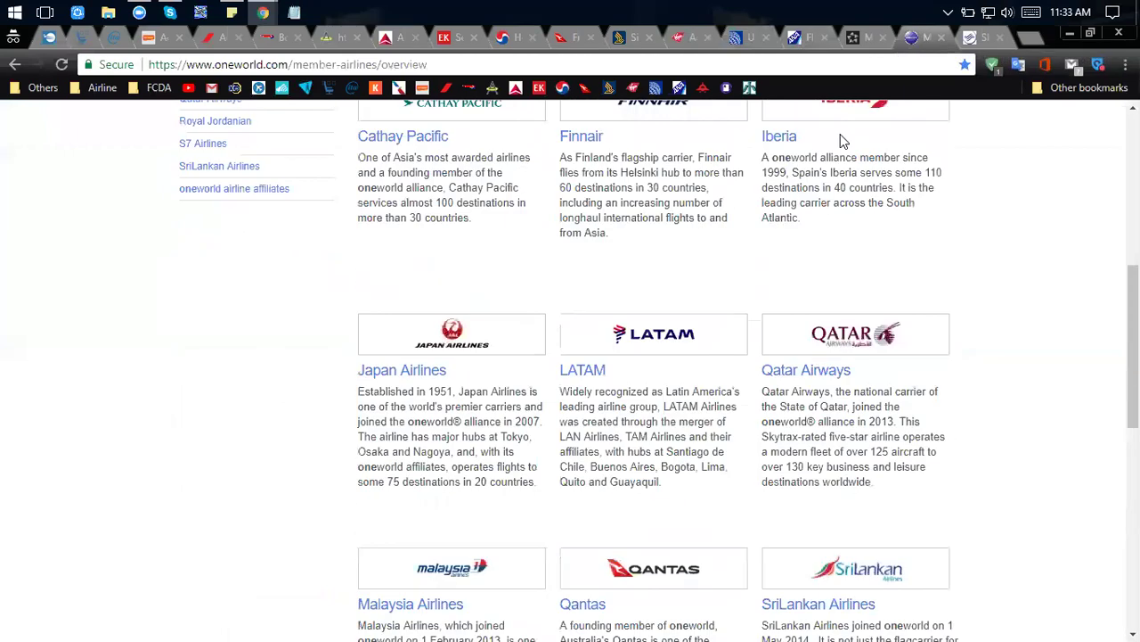
{"action": "scroll", "coordinate": [843, 143], "scroll_direction": "up", "scroll_amount": 4}
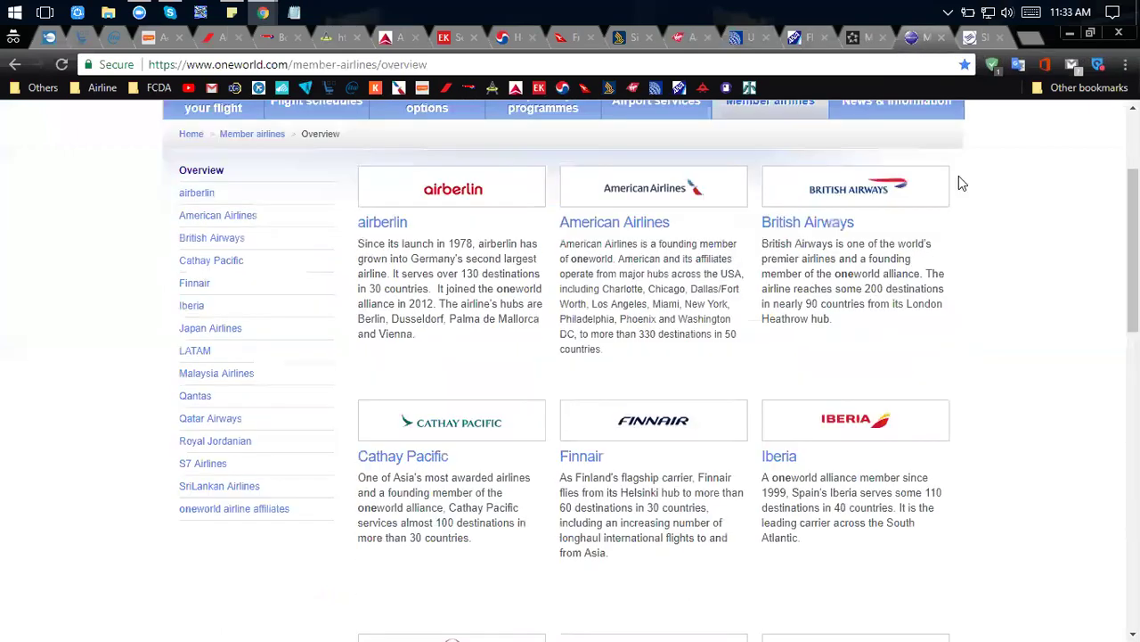
{"action": "scroll", "coordinate": [960, 183], "scroll_direction": "up", "scroll_amount": 1}
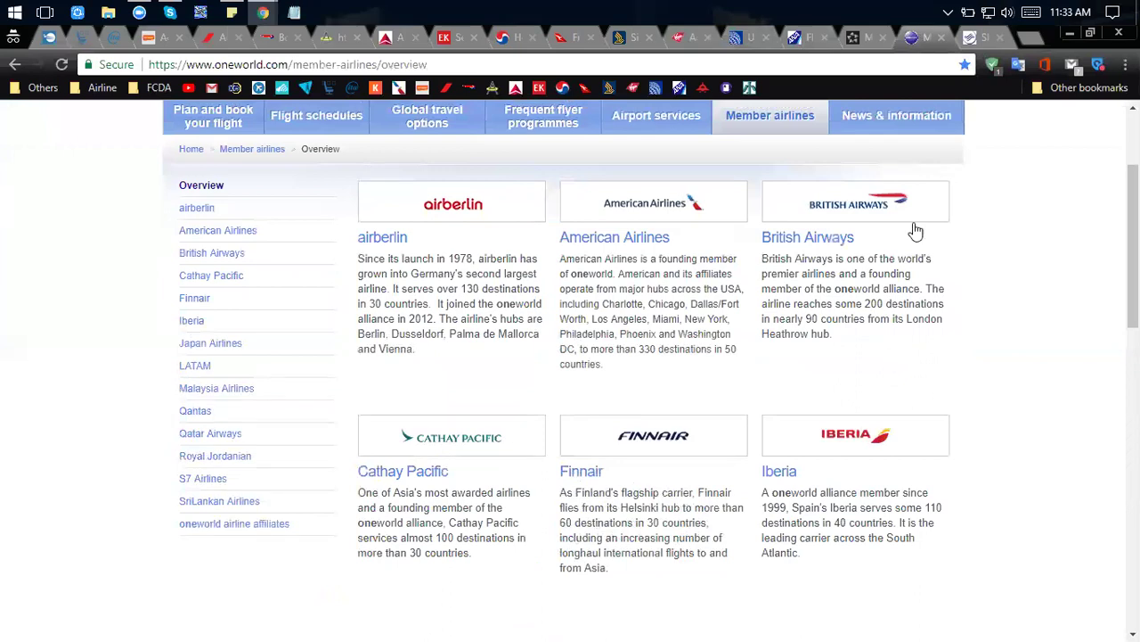
Check the Asia Miles redemption, Qantas Frequent Flyer and British Airways pages, then return to SkyTeam.
{"action": "mouse_move", "coordinate": [310, 114]}
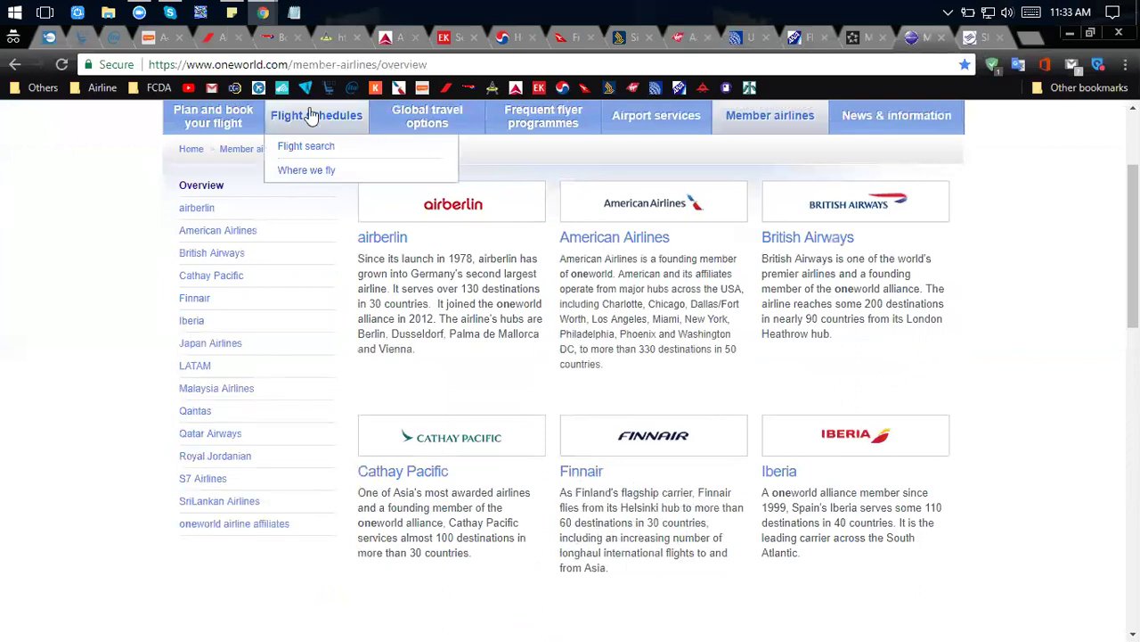
{"action": "left_click", "coordinate": [330, 37]}
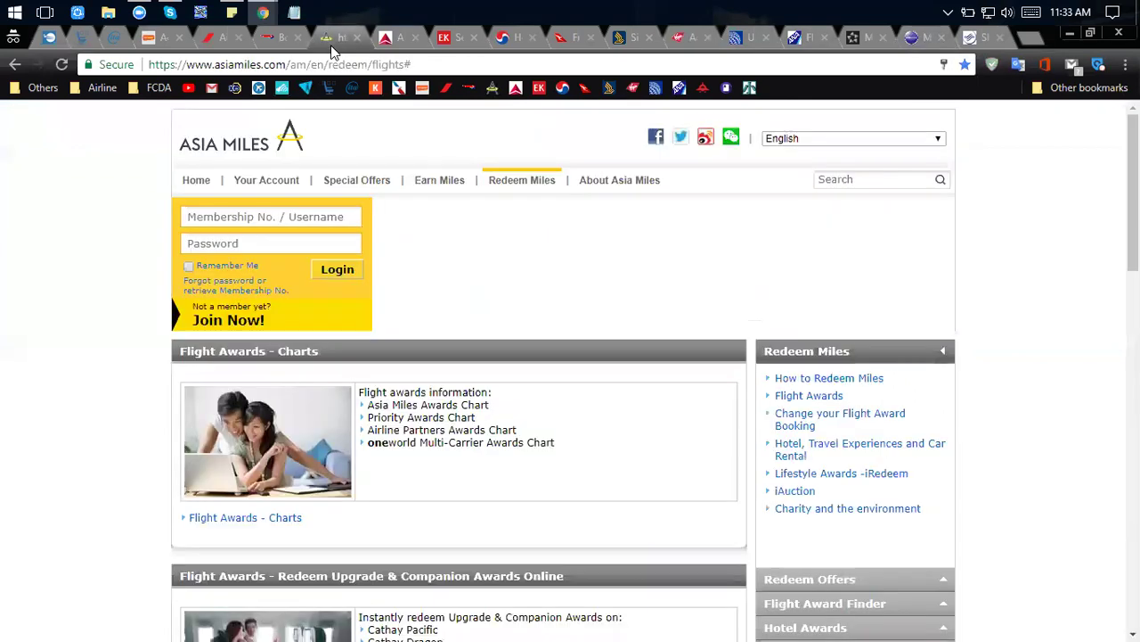
{"action": "left_click", "coordinate": [561, 37]}
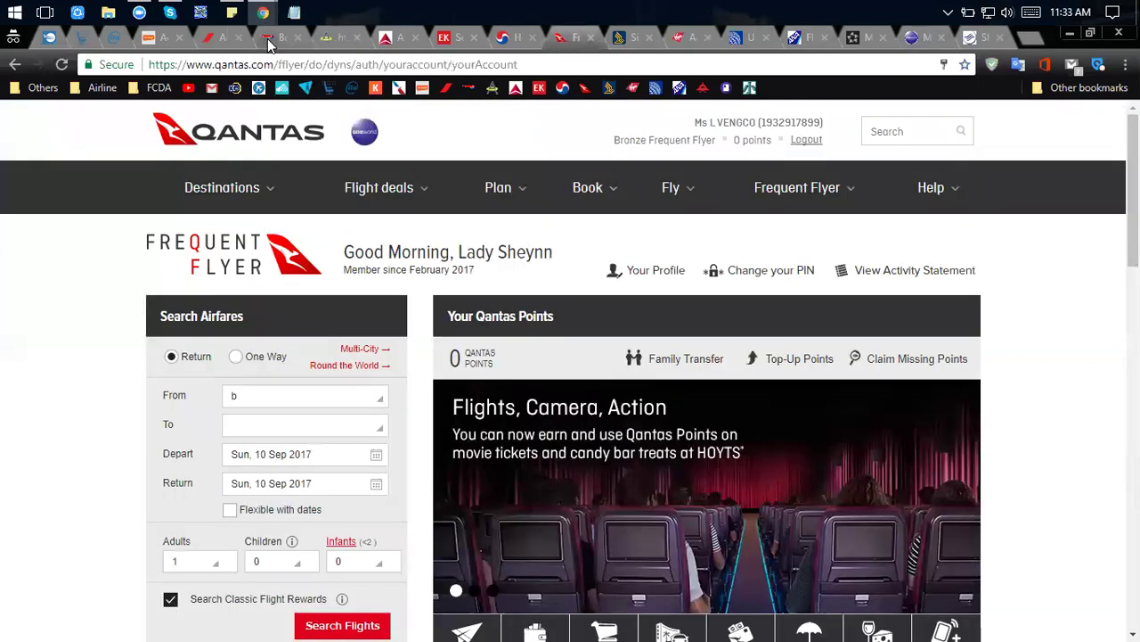
{"action": "left_click", "coordinate": [268, 40]}
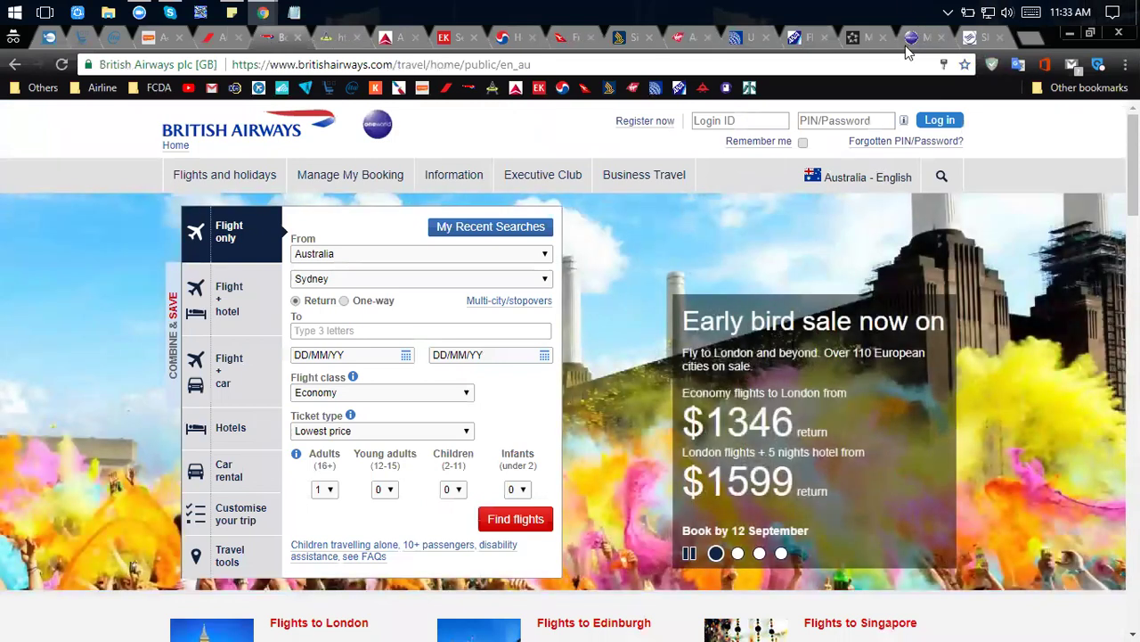
{"action": "left_click", "coordinate": [970, 36]}
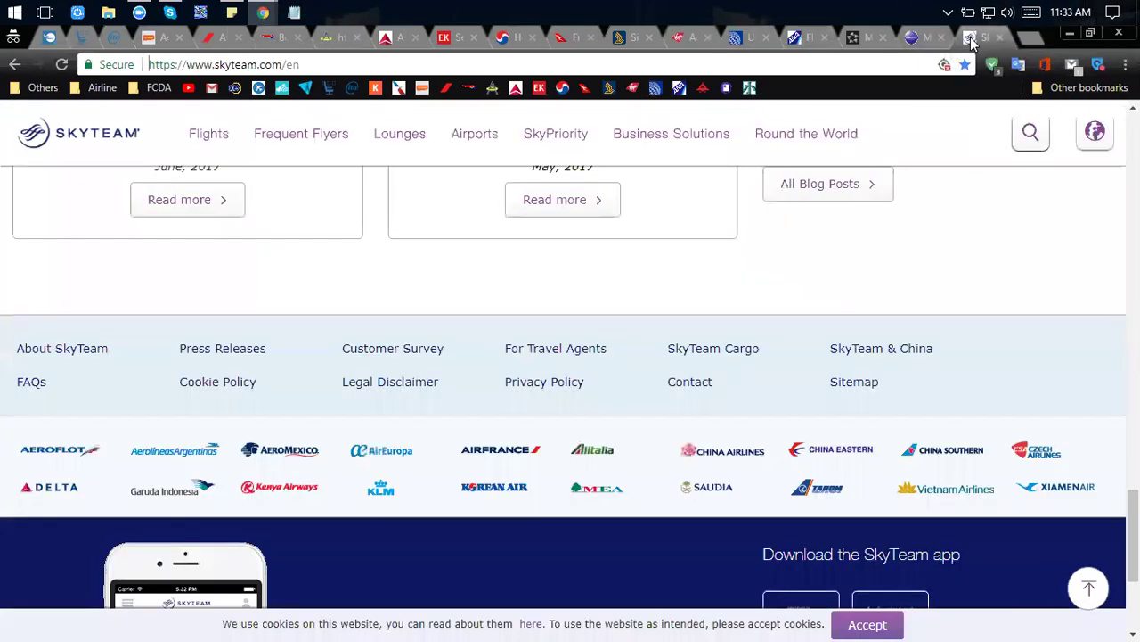
Check the Delta, Air France and Korean Air pages, then open the GENERAL INFO spreadsheet.
{"action": "left_click", "coordinate": [387, 39]}
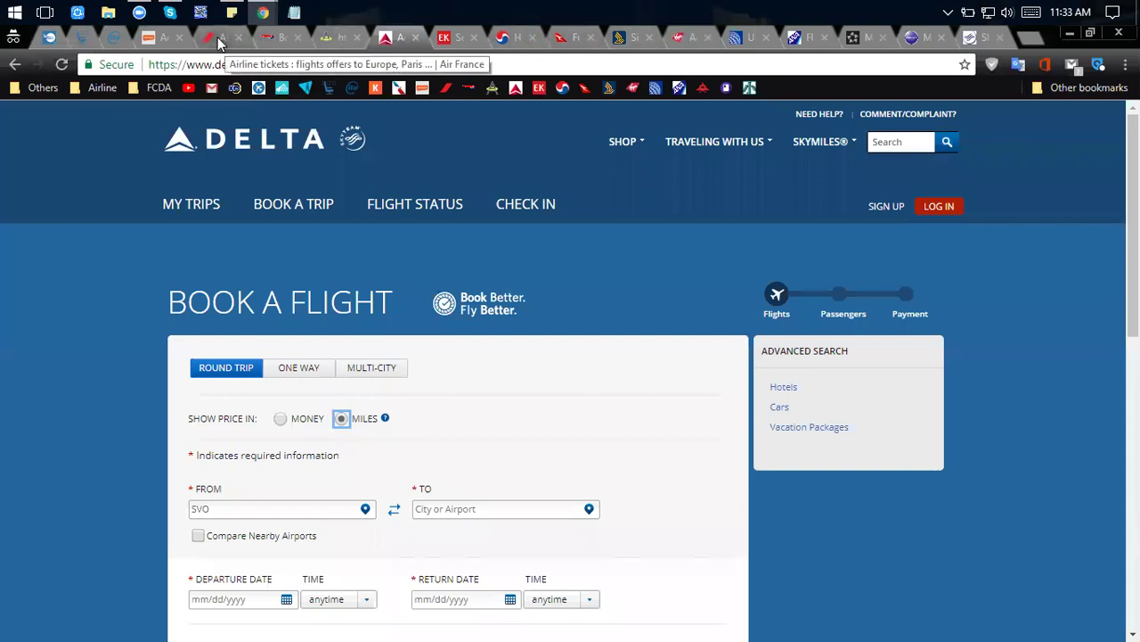
{"action": "left_click", "coordinate": [218, 42]}
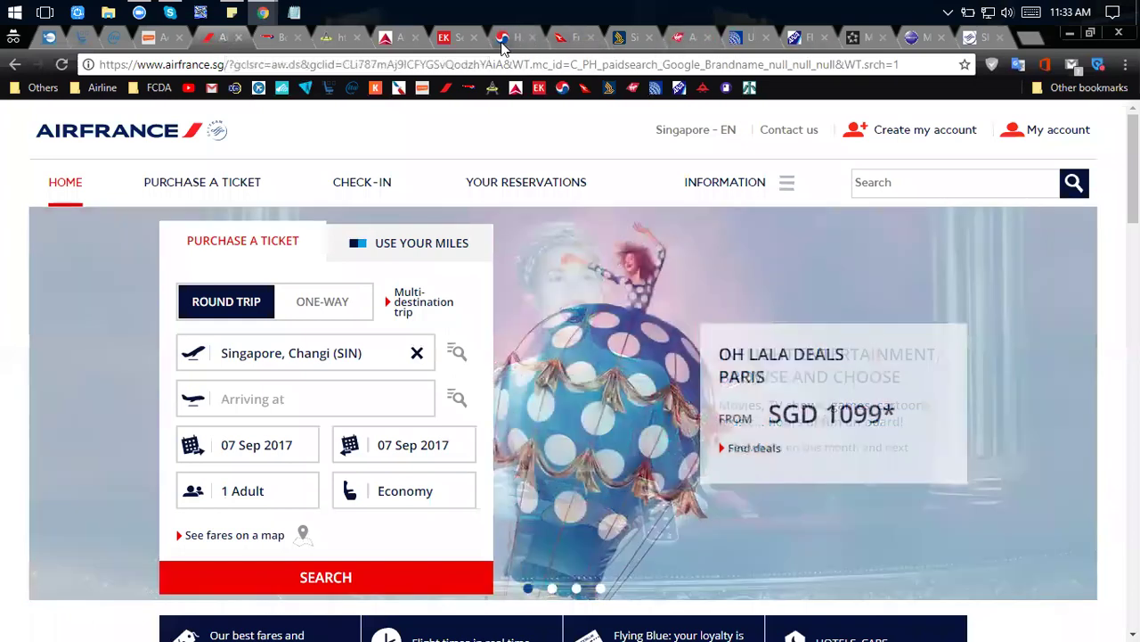
{"action": "left_click", "coordinate": [501, 41]}
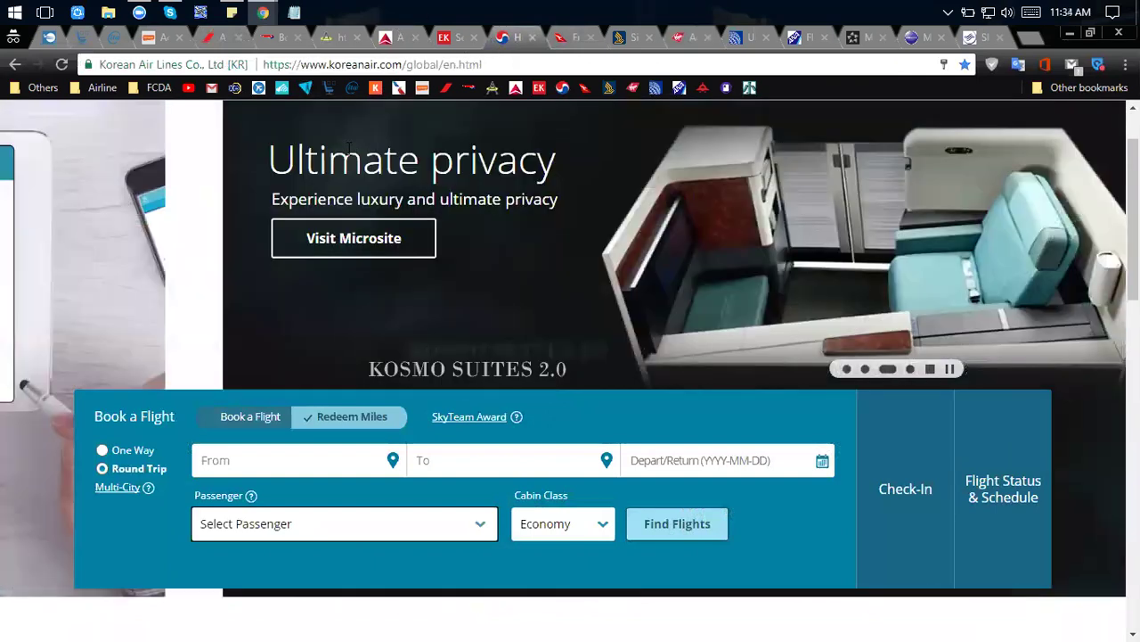
{"action": "key", "text": "alt+Tab"}
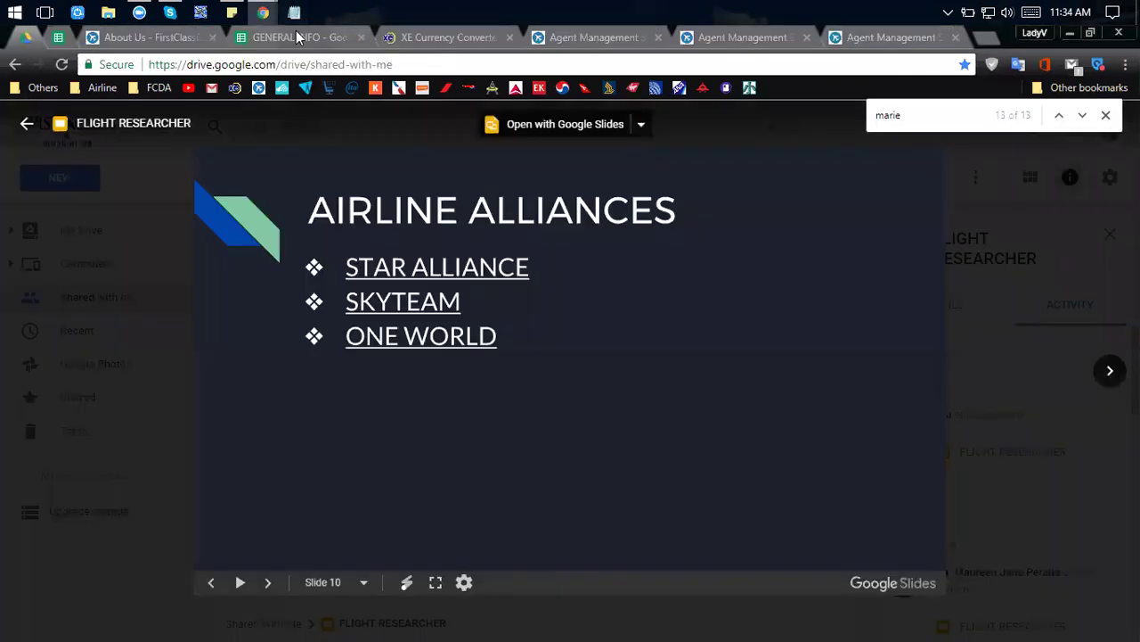
{"action": "left_click", "coordinate": [296, 35]}
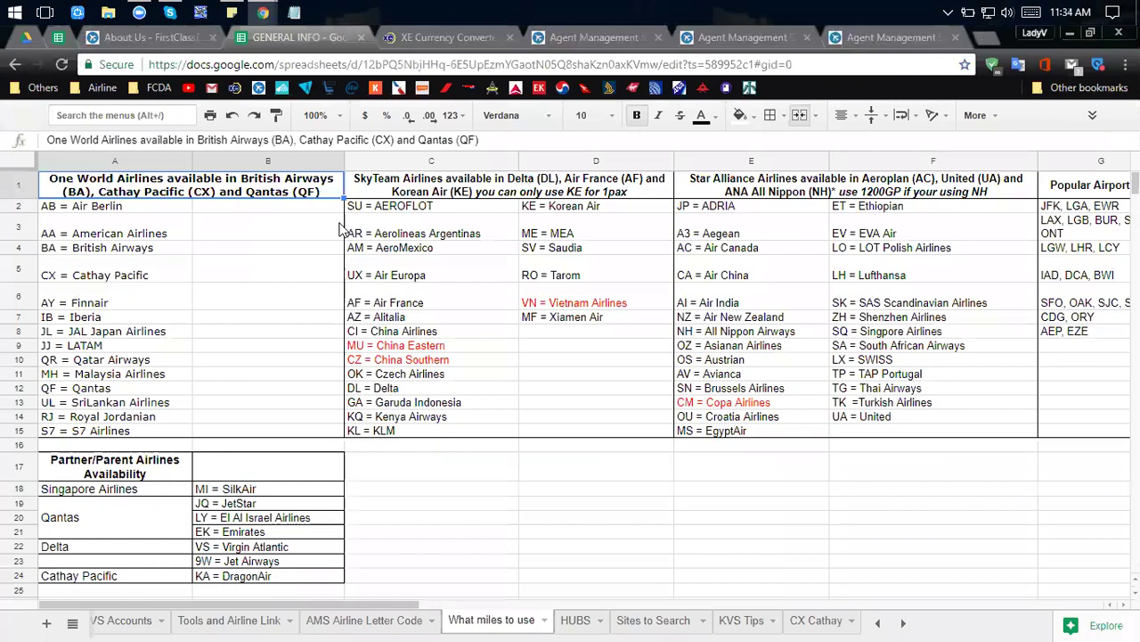
Examine the Emirates, Singapore Airlines–SilkAir and Qantas entries in the Partner/Parent Airlines table.
{"action": "scroll", "coordinate": [352, 356], "scroll_direction": "down", "scroll_amount": 1}
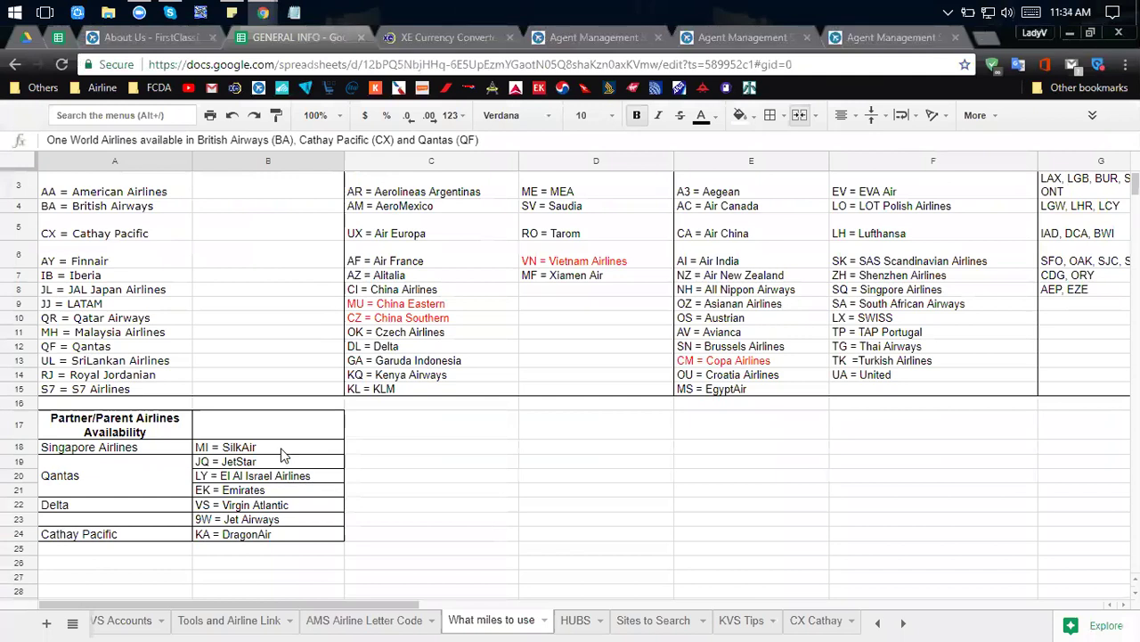
{"action": "scroll", "coordinate": [283, 458], "scroll_direction": "up", "scroll_amount": 1}
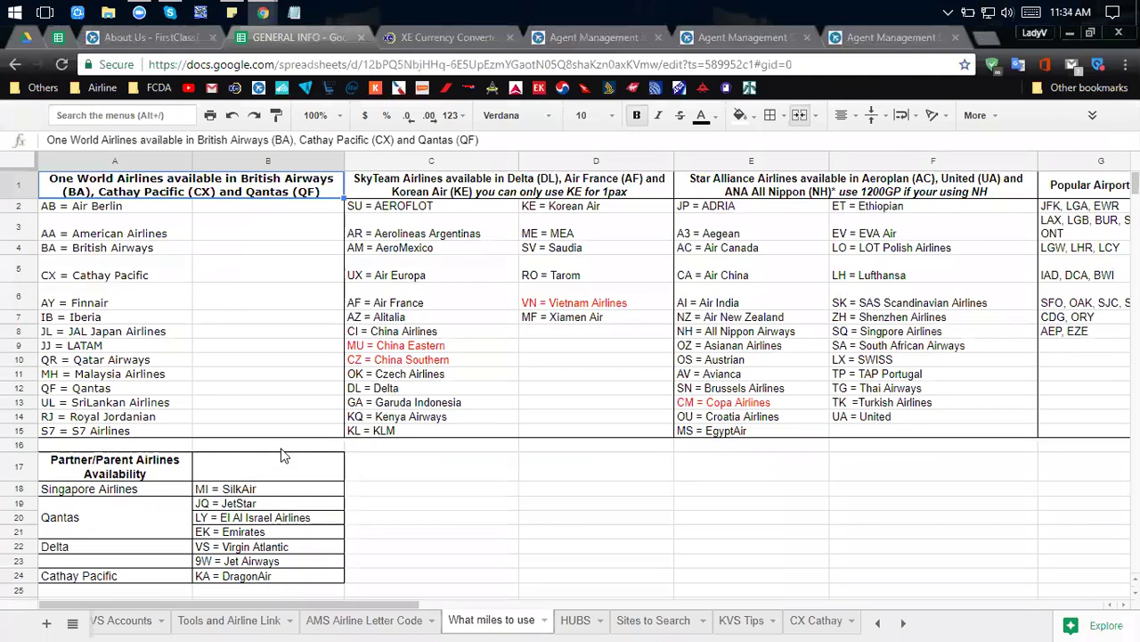
{"action": "left_click", "coordinate": [204, 533]}
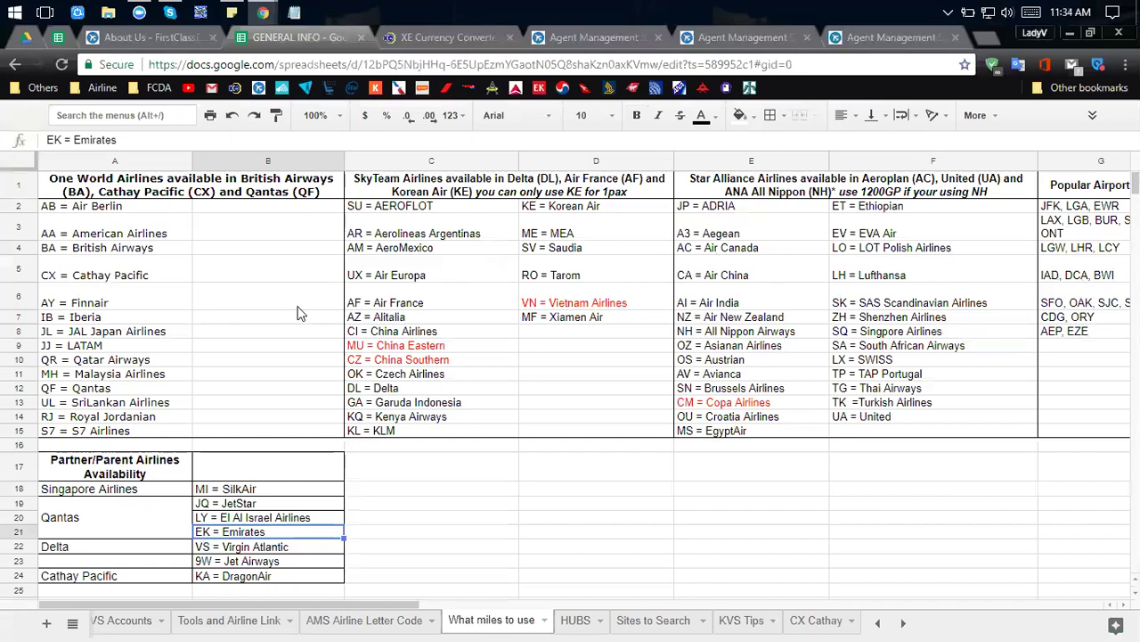
{"action": "left_click", "coordinate": [91, 493]}
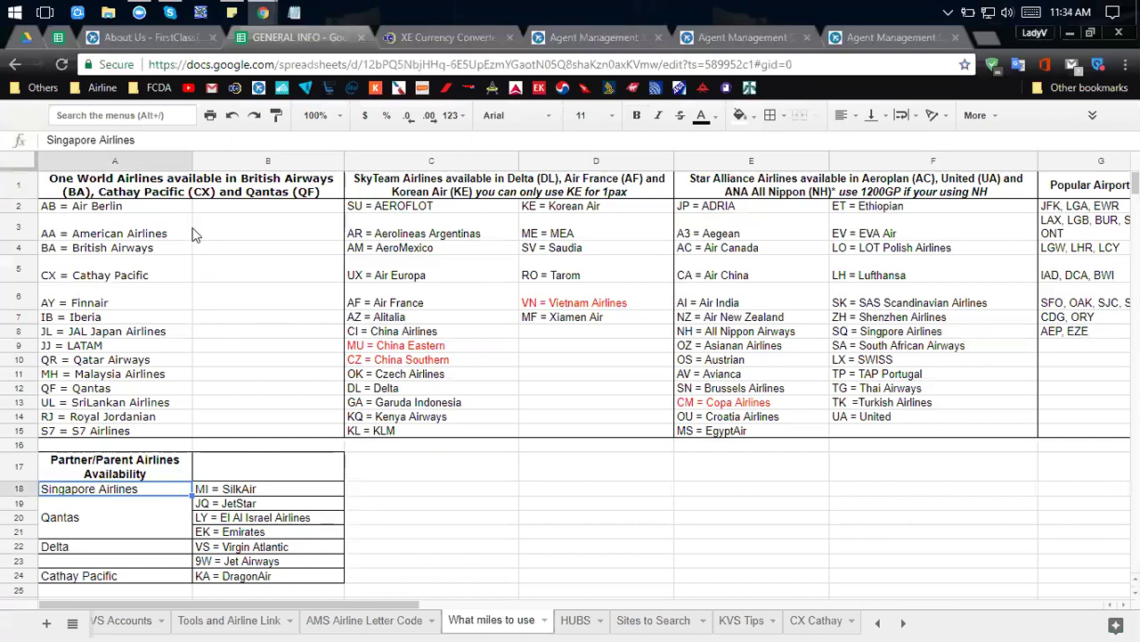
{"action": "left_click", "coordinate": [246, 492]}
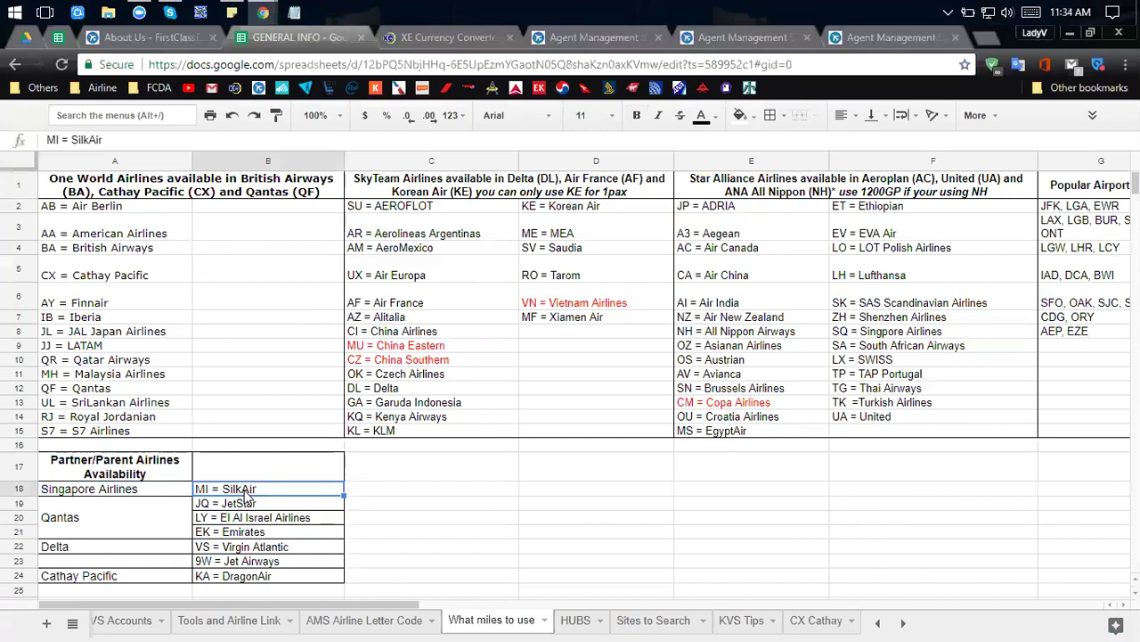
{"action": "left_click", "coordinate": [109, 526]}
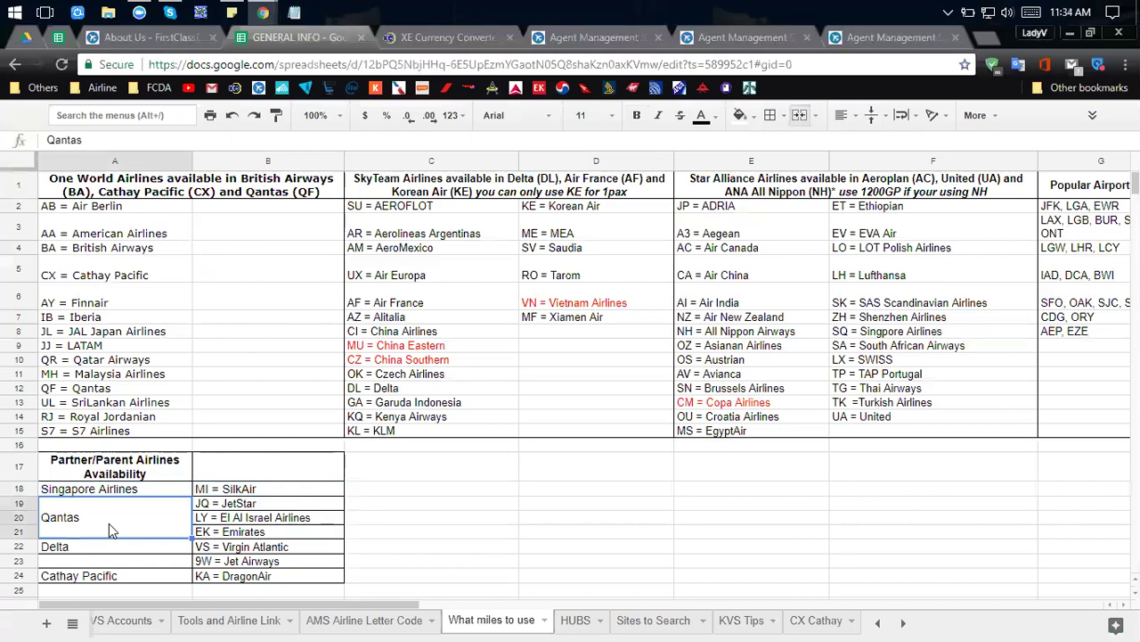
Inspect the Qantas–Emirates, Delta–Virgin Atlantic/Jet Airways and Cathay Pacific–DragonAir partner pairings.
{"action": "left_click", "coordinate": [304, 531]}
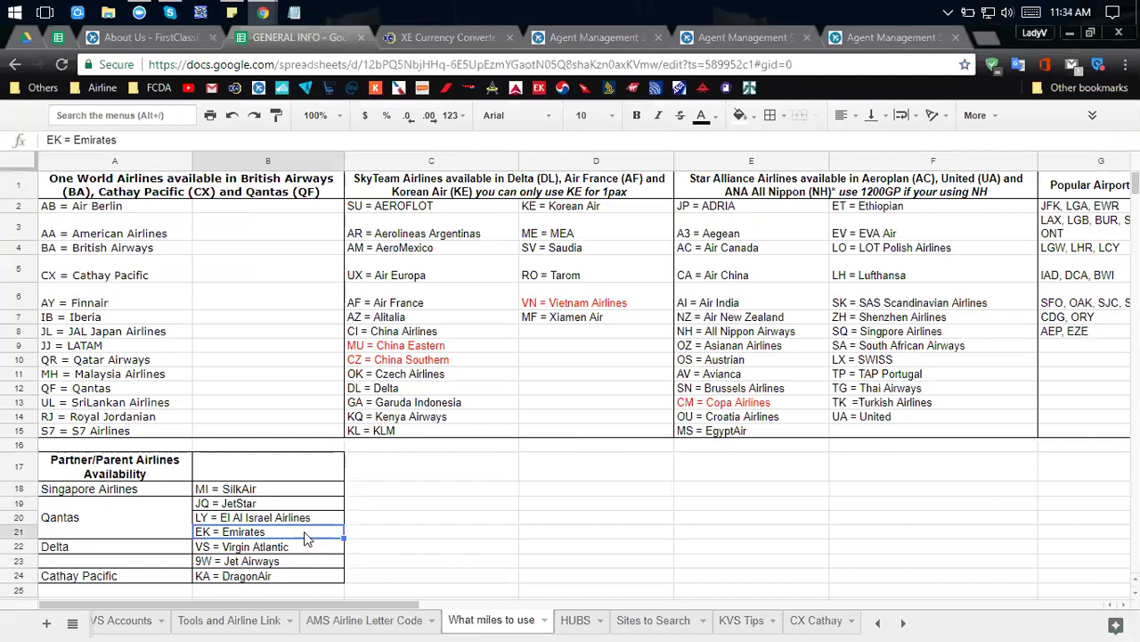
{"action": "left_click", "coordinate": [116, 526]}
{"action": "left_click", "coordinate": [245, 536]}
{"action": "left_click", "coordinate": [178, 552]}
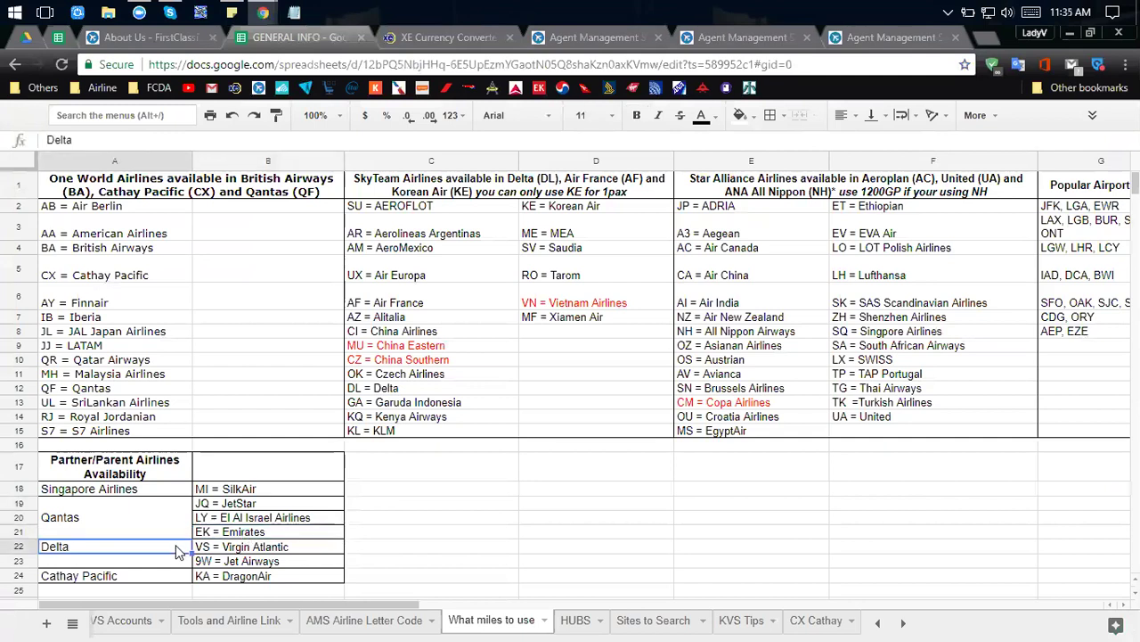
{"action": "left_click", "coordinate": [268, 549]}
{"action": "left_click", "coordinate": [275, 563]}
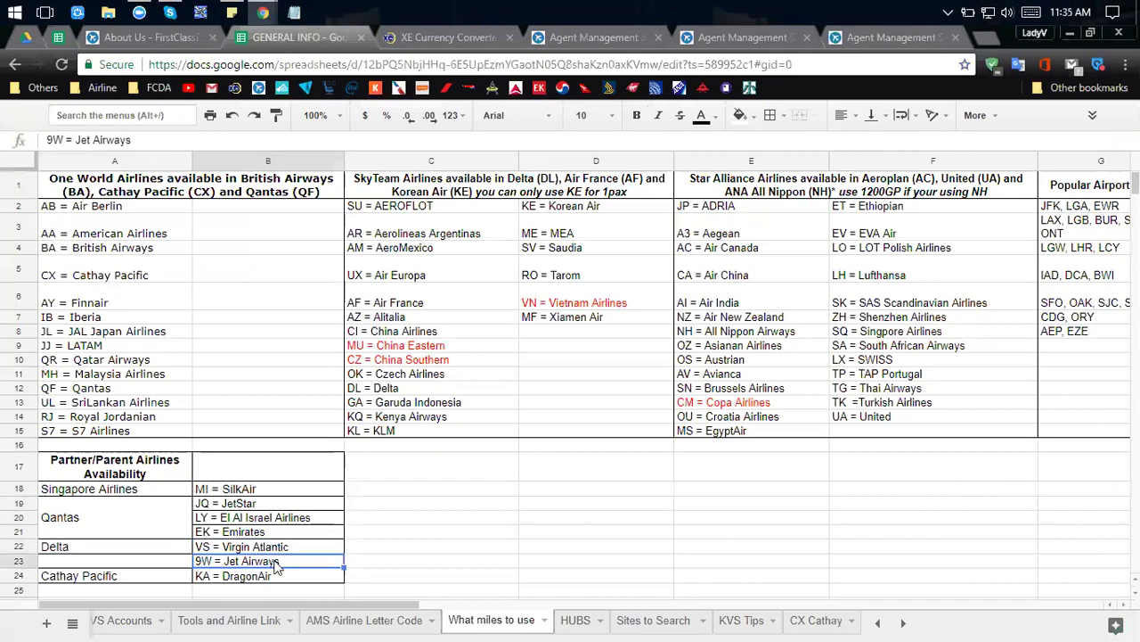
{"action": "left_click", "coordinate": [181, 581]}
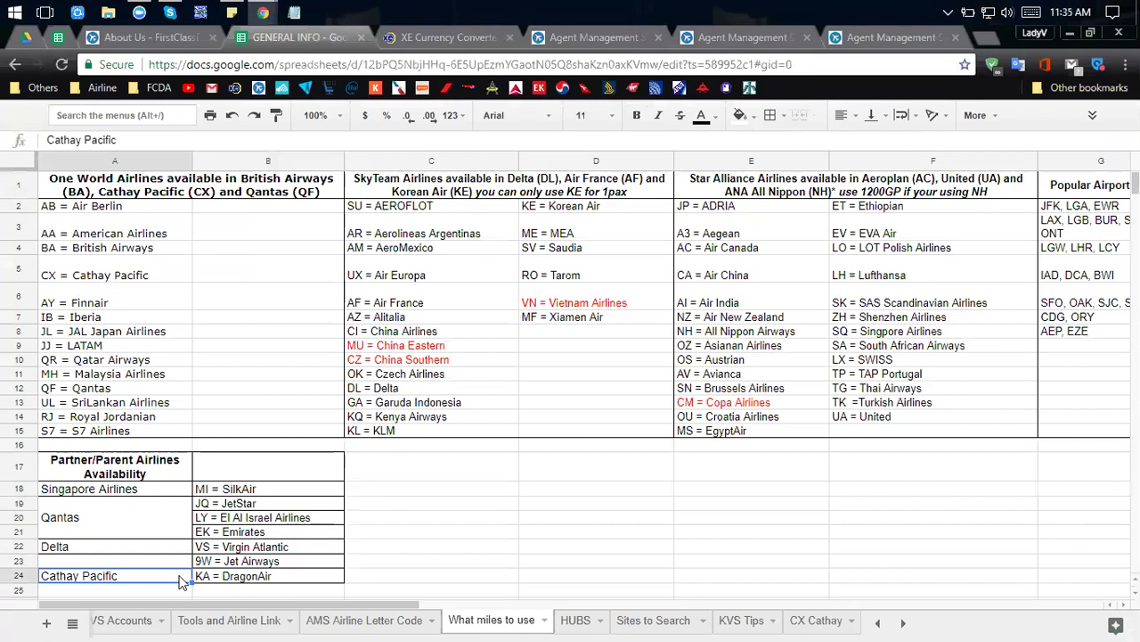
{"action": "left_click", "coordinate": [294, 577]}
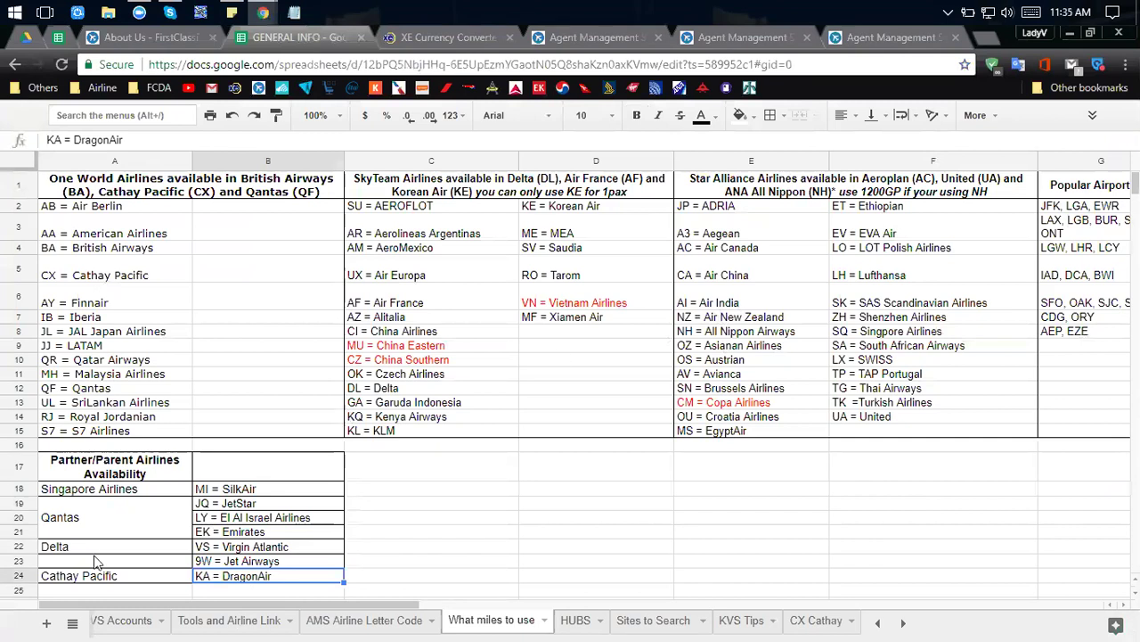
{"action": "scroll", "coordinate": [96, 561], "scroll_direction": "down", "scroll_amount": 1}
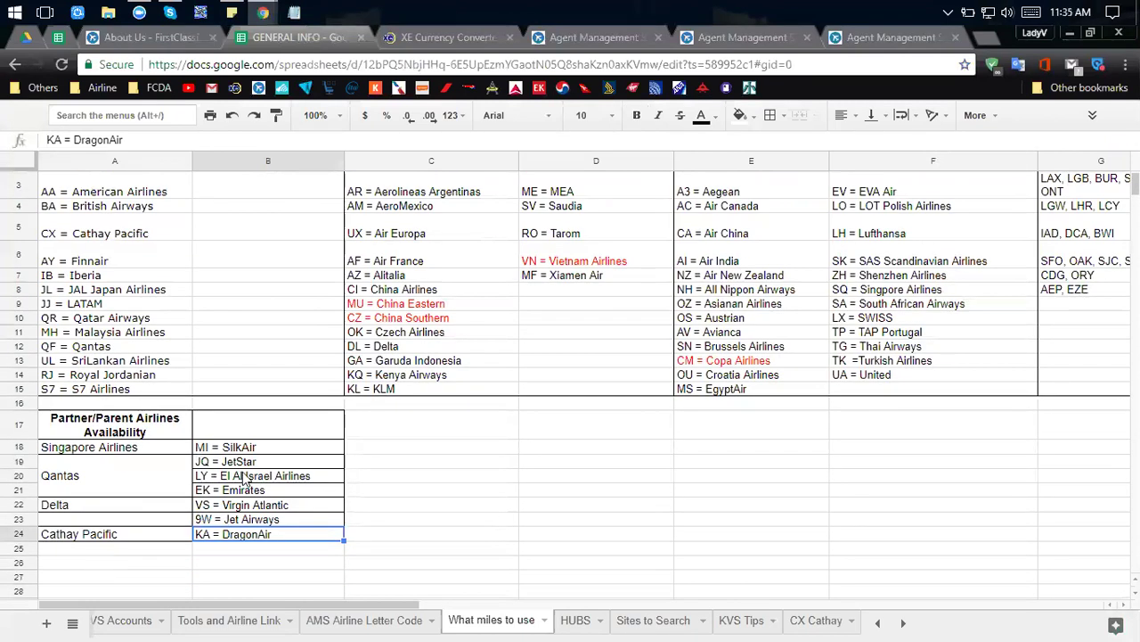
{"action": "scroll", "coordinate": [249, 476], "scroll_direction": "up", "scroll_amount": 1}
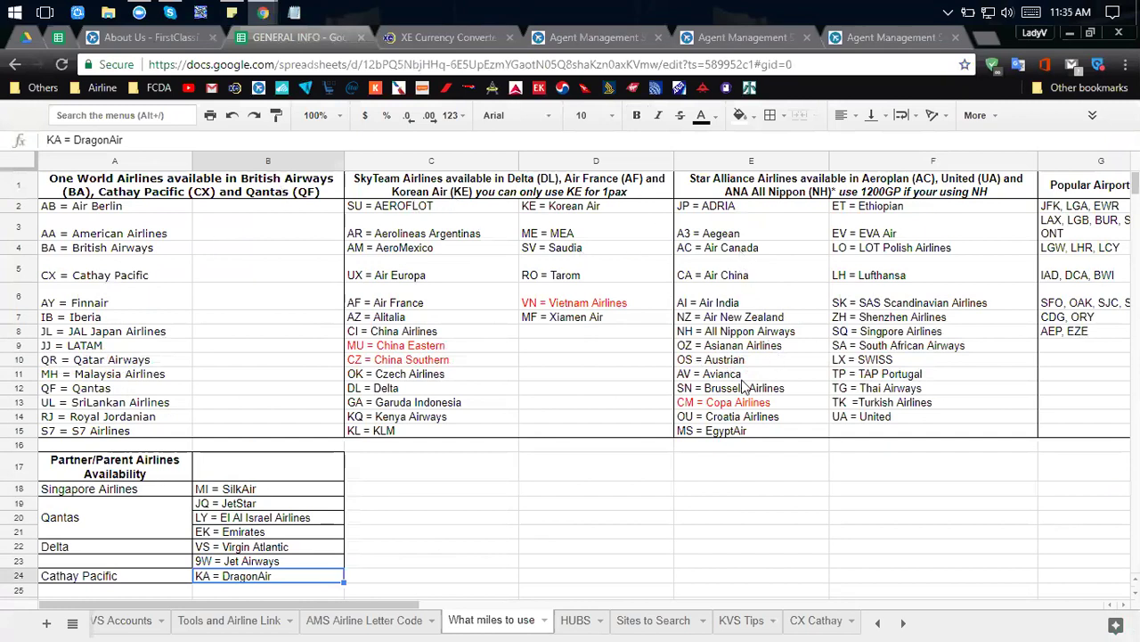
{"action": "left_click", "coordinate": [427, 361]}
{"action": "left_click", "coordinate": [435, 347]}
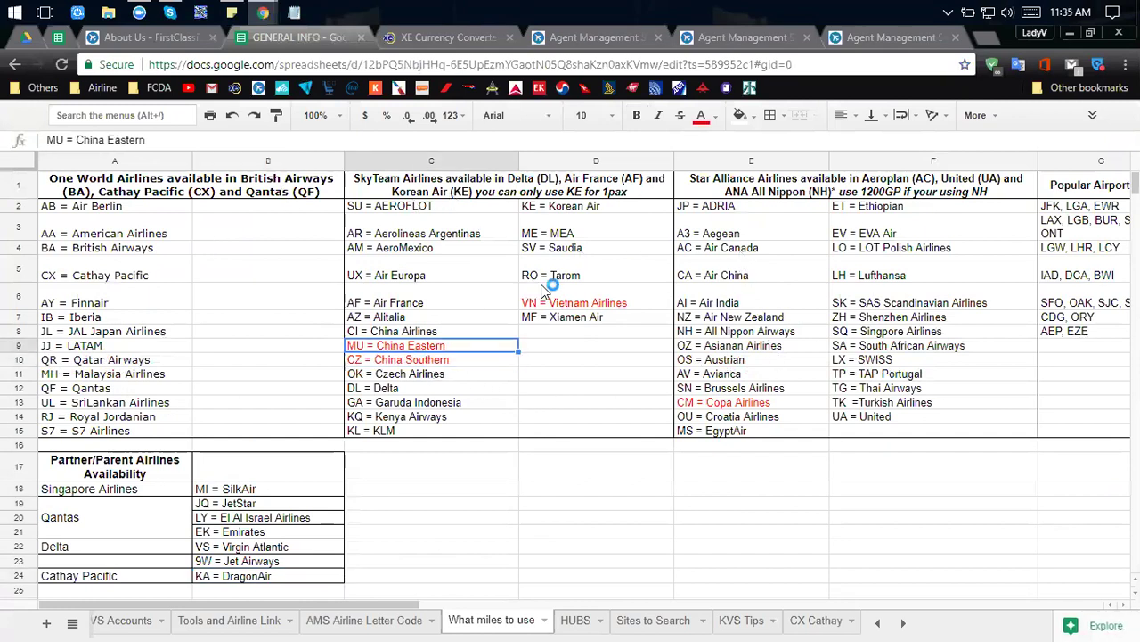
{"action": "left_click", "coordinate": [566, 303]}
{"action": "left_click", "coordinate": [736, 406]}
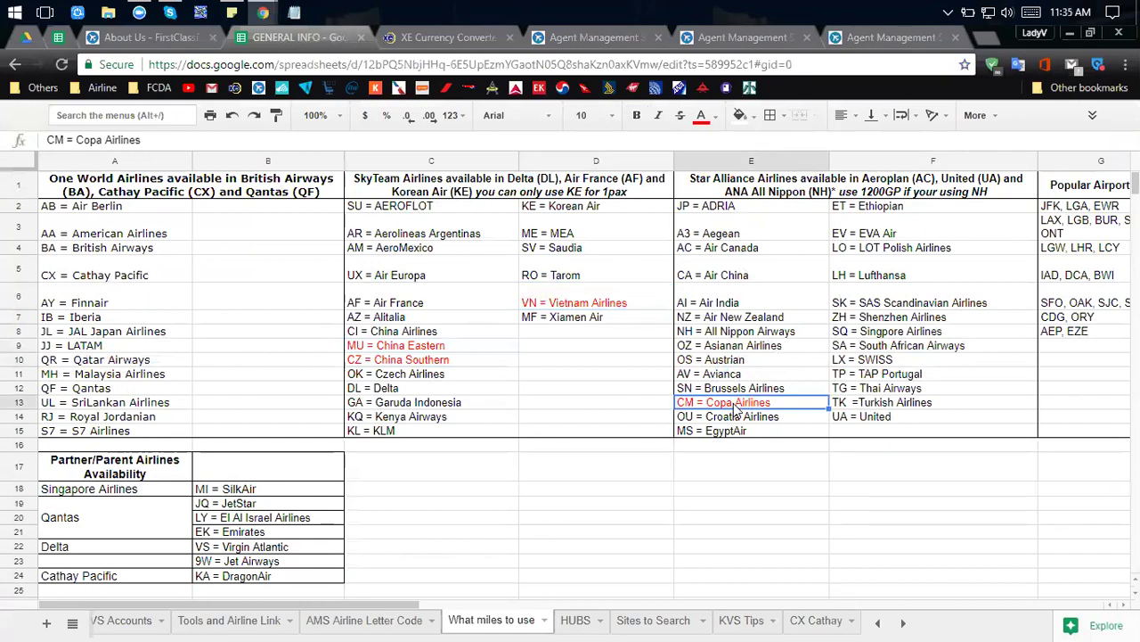
{"action": "left_click", "coordinate": [502, 357]}
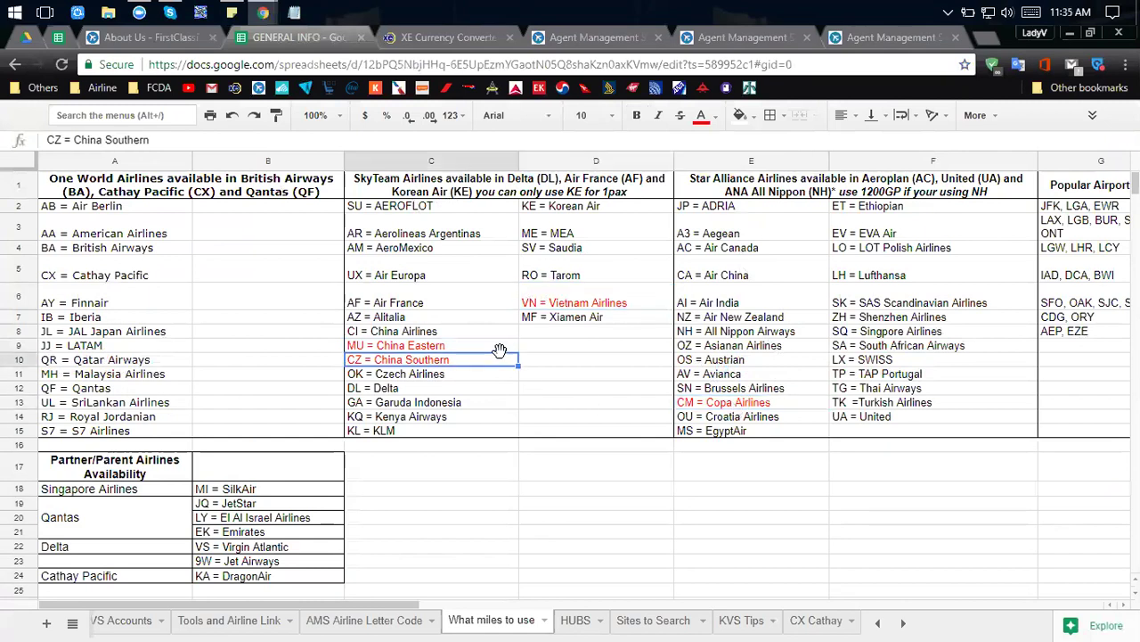
{"action": "left_click", "coordinate": [502, 346]}
{"action": "left_click", "coordinate": [597, 302]}
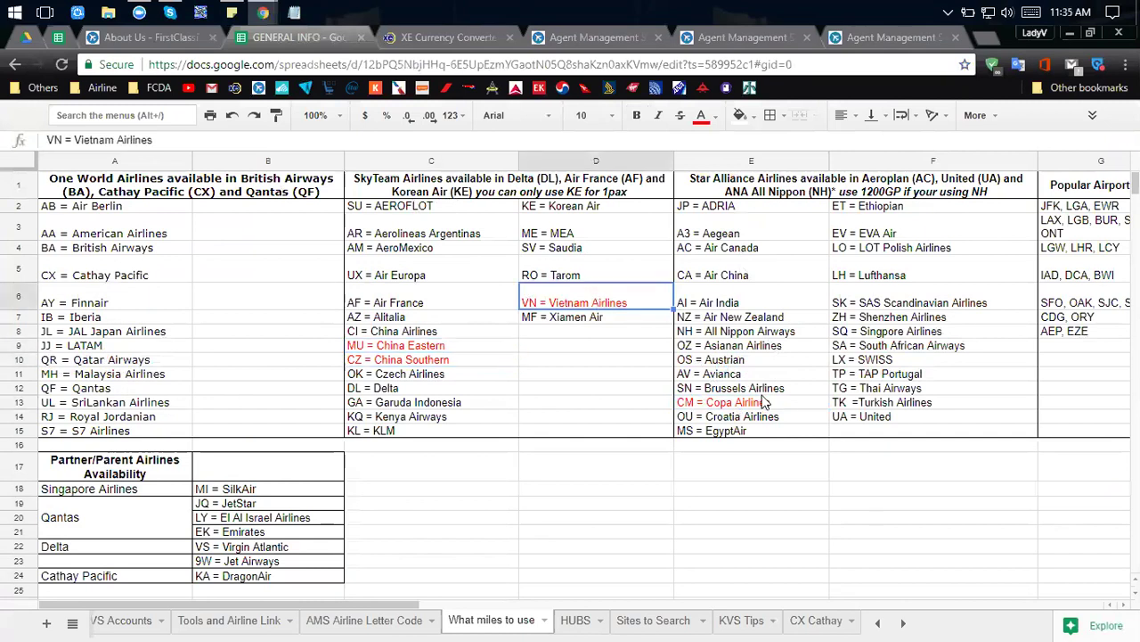
{"action": "left_click", "coordinate": [762, 406]}
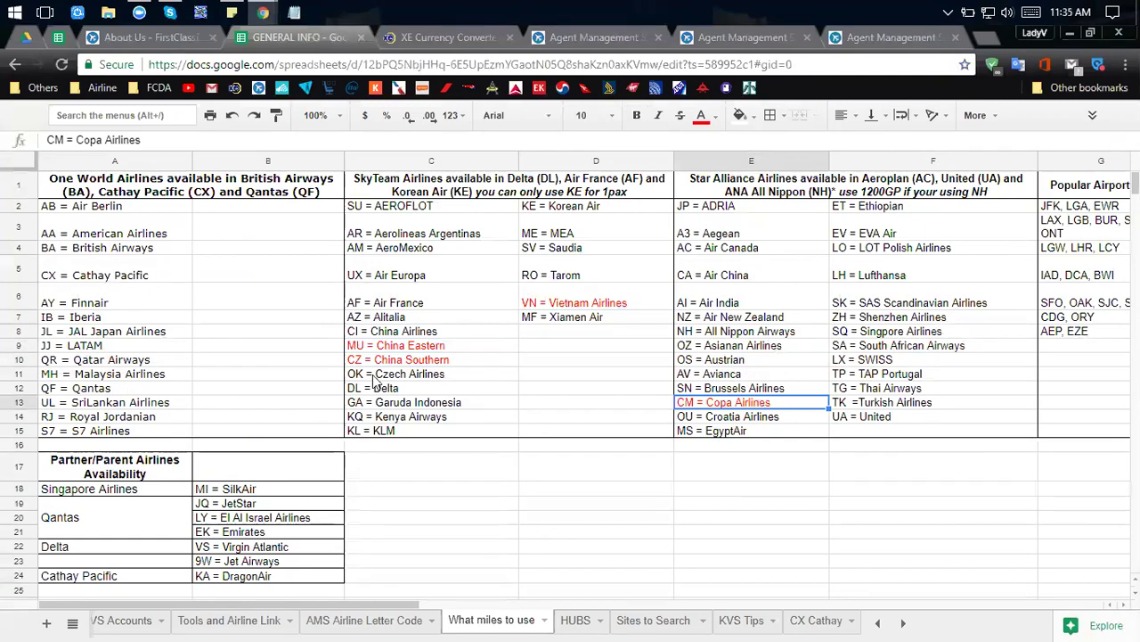
{"action": "left_click", "coordinate": [378, 346]}
{"action": "left_click", "coordinate": [397, 362]}
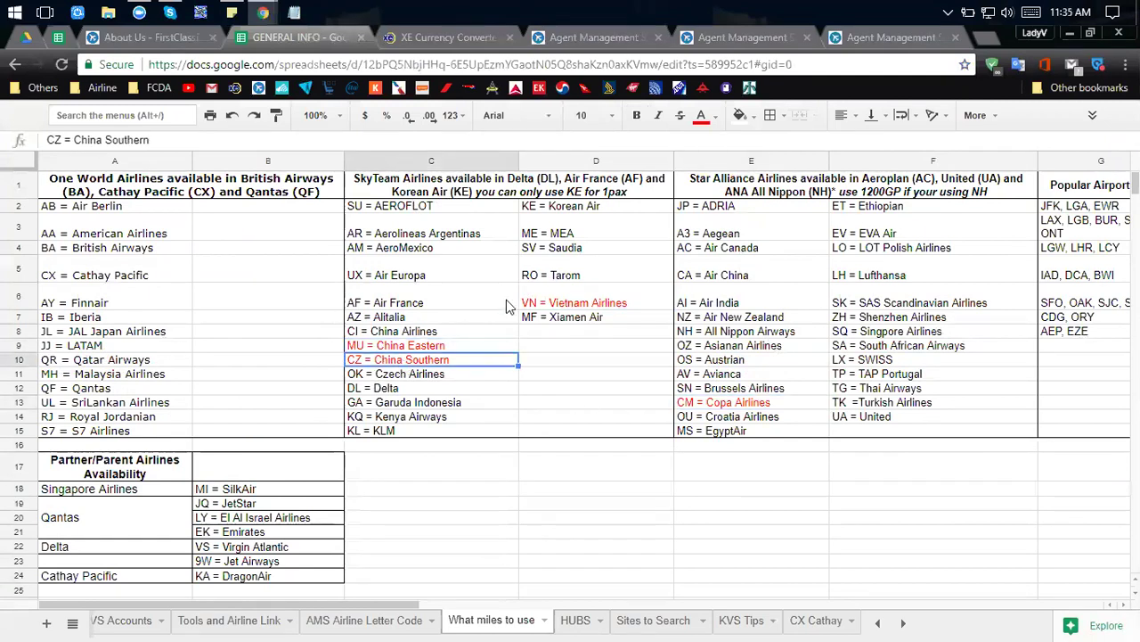
{"action": "left_click", "coordinate": [648, 285]}
{"action": "left_click", "coordinate": [657, 308]}
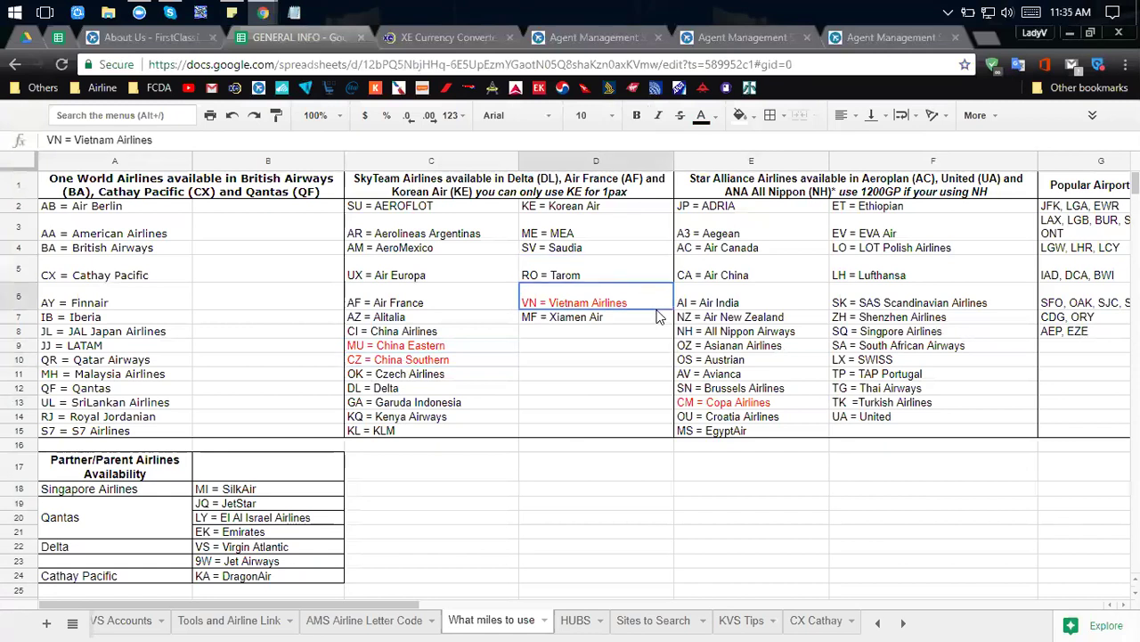
{"action": "left_click", "coordinate": [747, 403]}
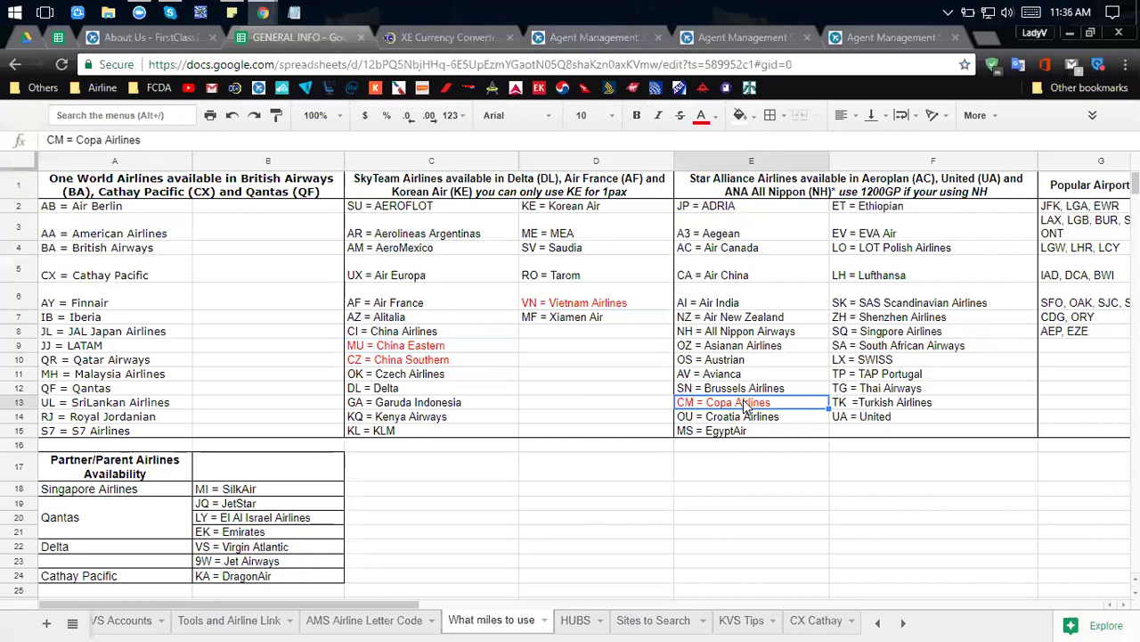
{"action": "left_click", "coordinate": [458, 361]}
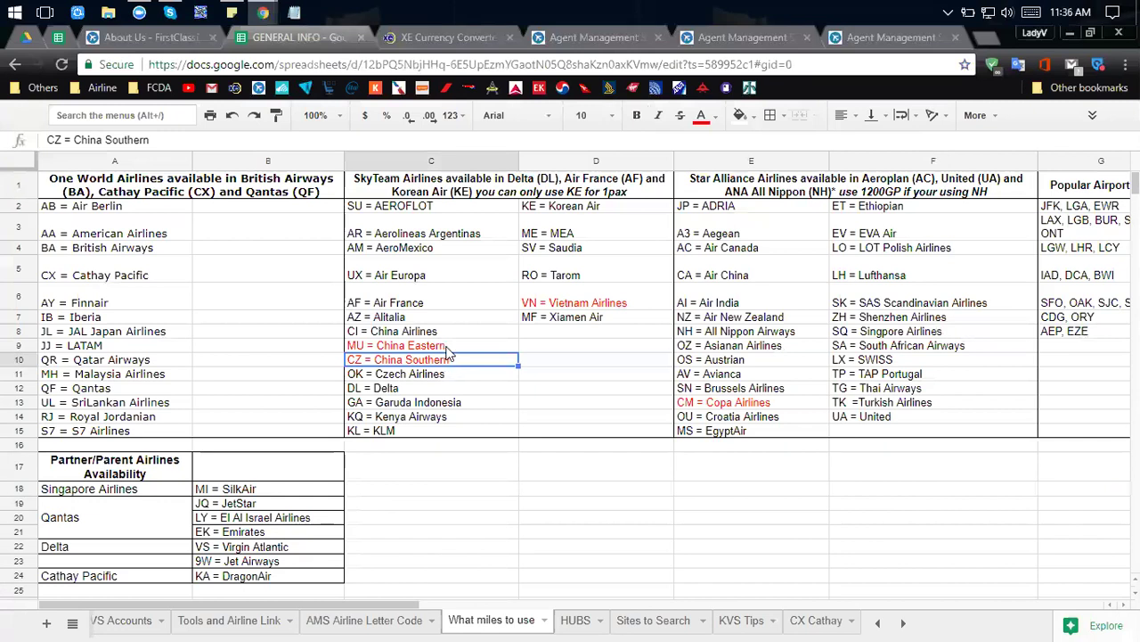
{"action": "key", "text": "Up"}
{"action": "key", "text": "Down"}
{"action": "left_click", "coordinate": [453, 346]}
{"action": "left_click", "coordinate": [457, 363]}
{"action": "left_click", "coordinate": [429, 346]}
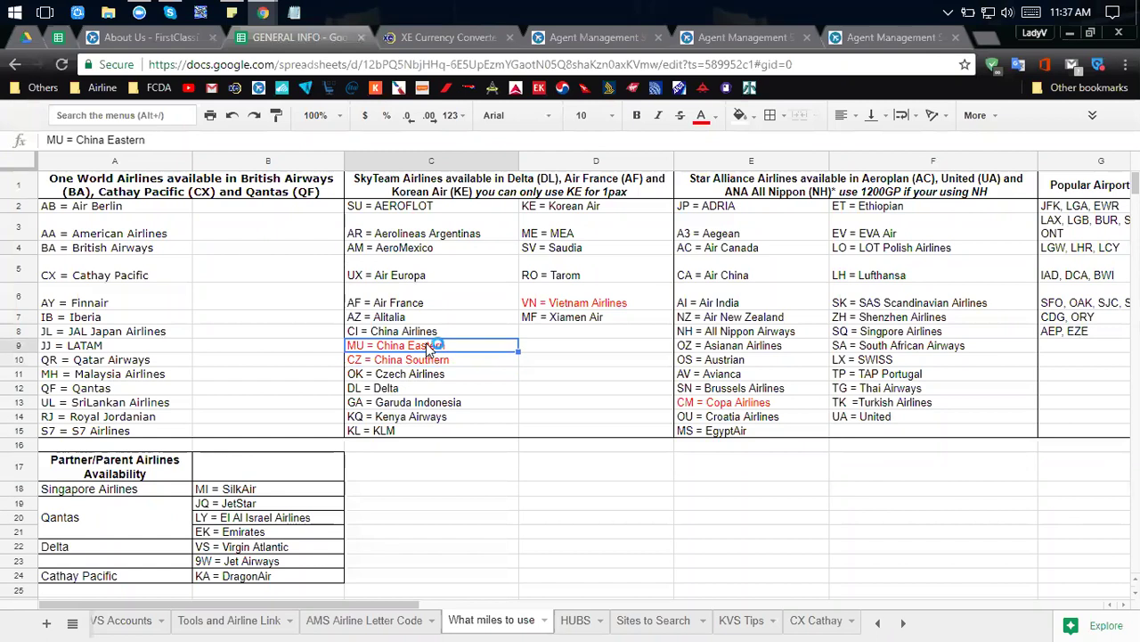
{"action": "left_click", "coordinate": [427, 356]}
{"action": "left_click", "coordinate": [423, 350]}
{"action": "left_click", "coordinate": [431, 362]}
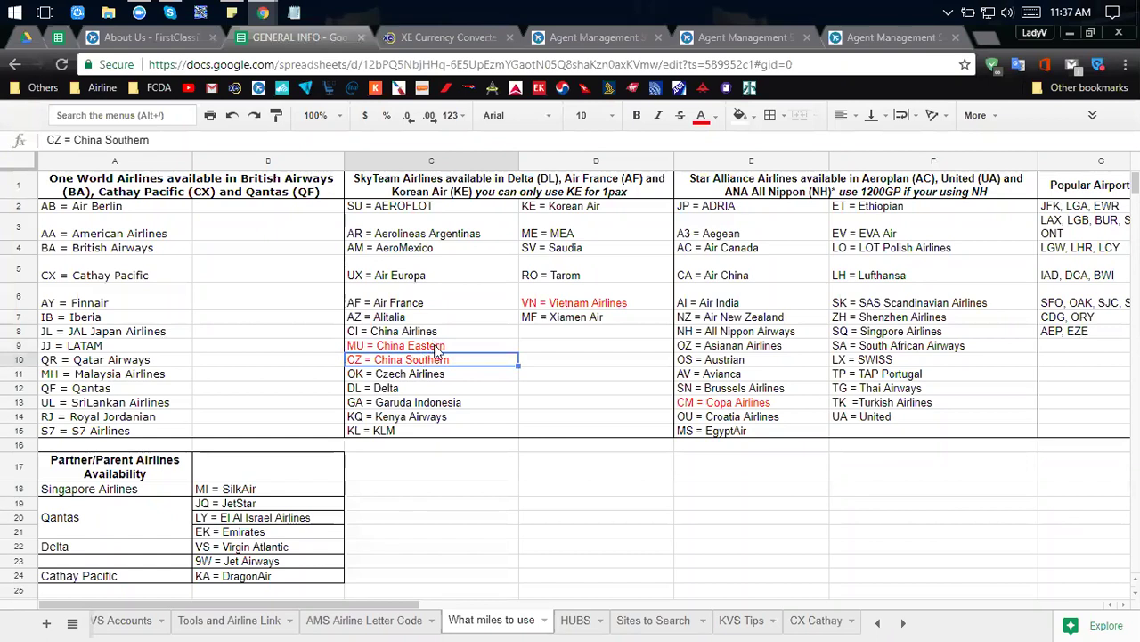
{"action": "left_click", "coordinate": [439, 348]}
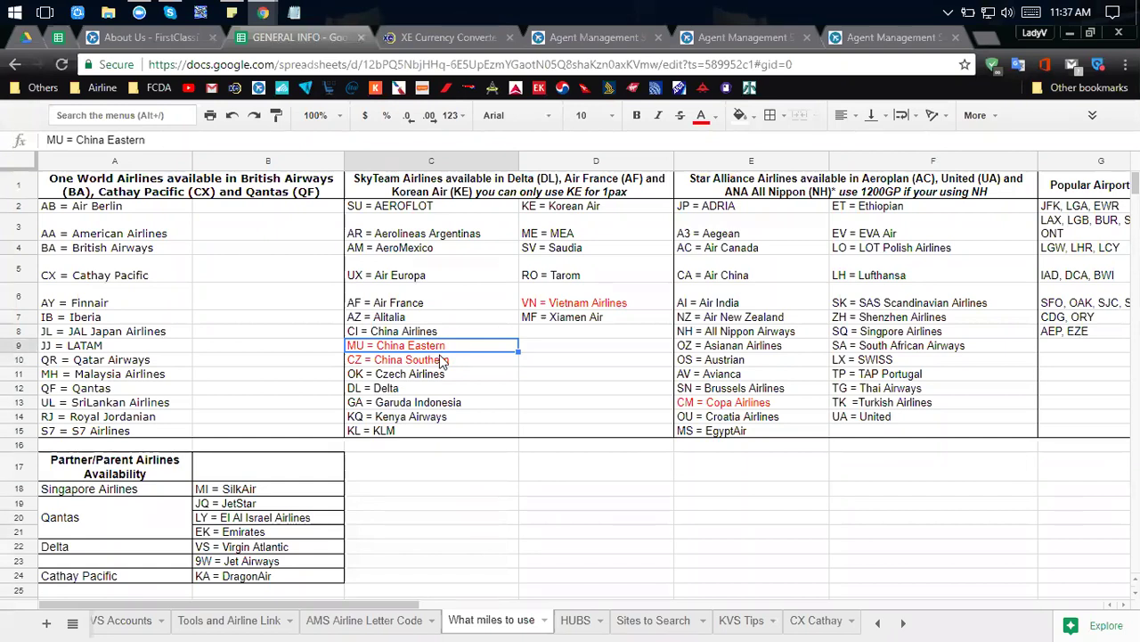
{"action": "key", "text": "Down"}
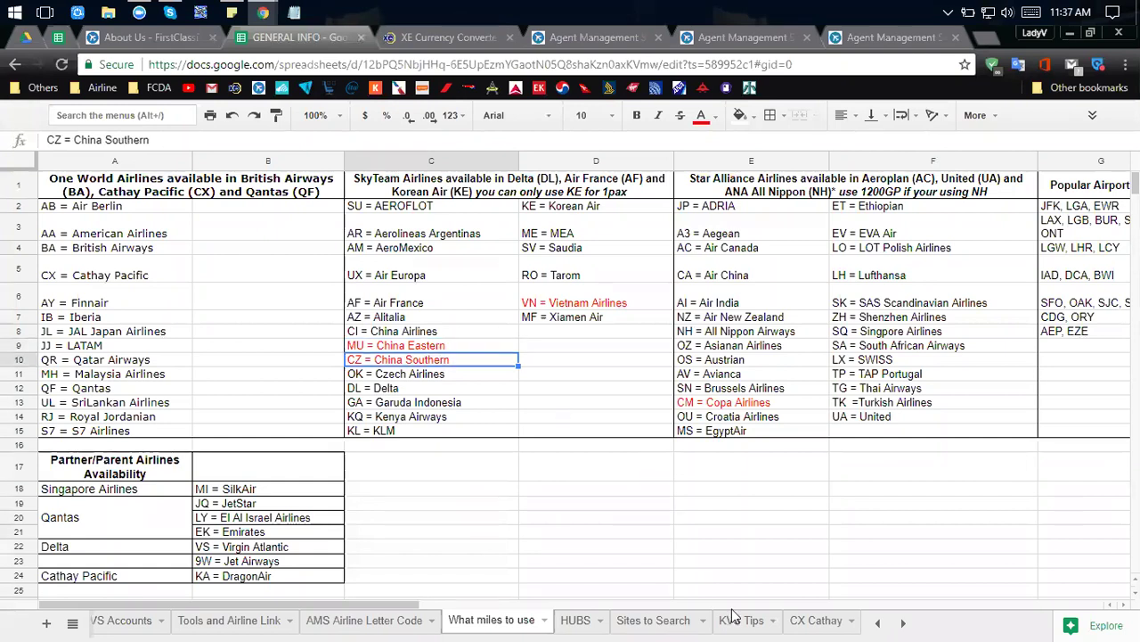
{"action": "scroll", "coordinate": [894, 272], "scroll_direction": "down", "scroll_amount": 1}
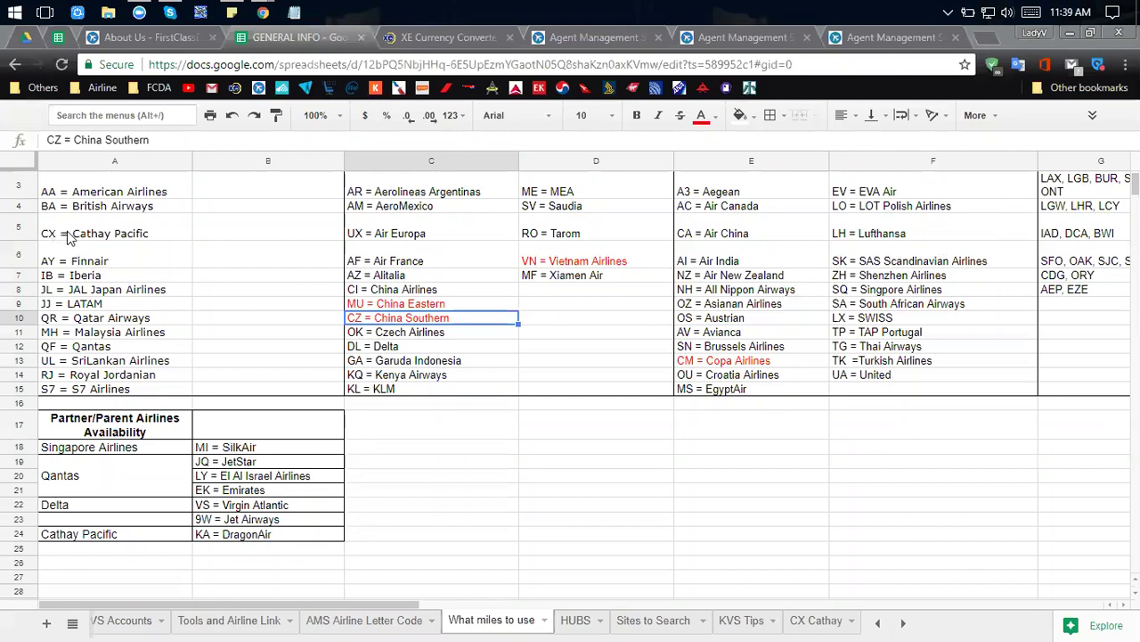
{"action": "left_click", "coordinate": [428, 38]}
{"action": "left_click", "coordinate": [285, 36]}
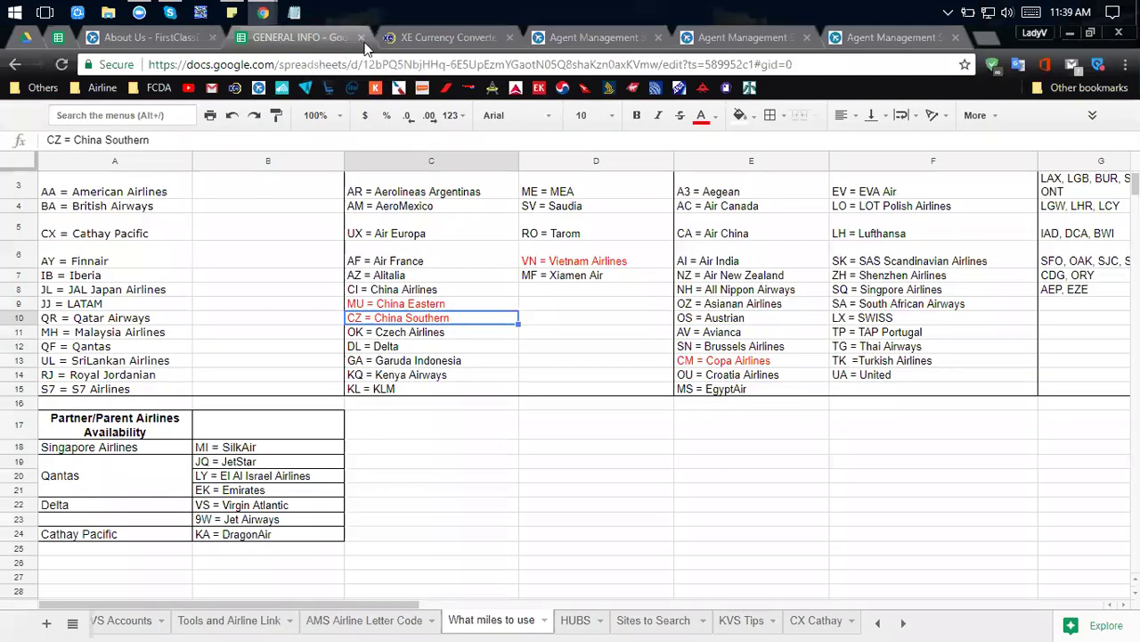
Preview slide 11 FLIGHT TYPES and DETAILS, return to slide 10 AIRLINE ALLIANCES, then bring up Korean Air.
{"action": "left_click", "coordinate": [23, 43]}
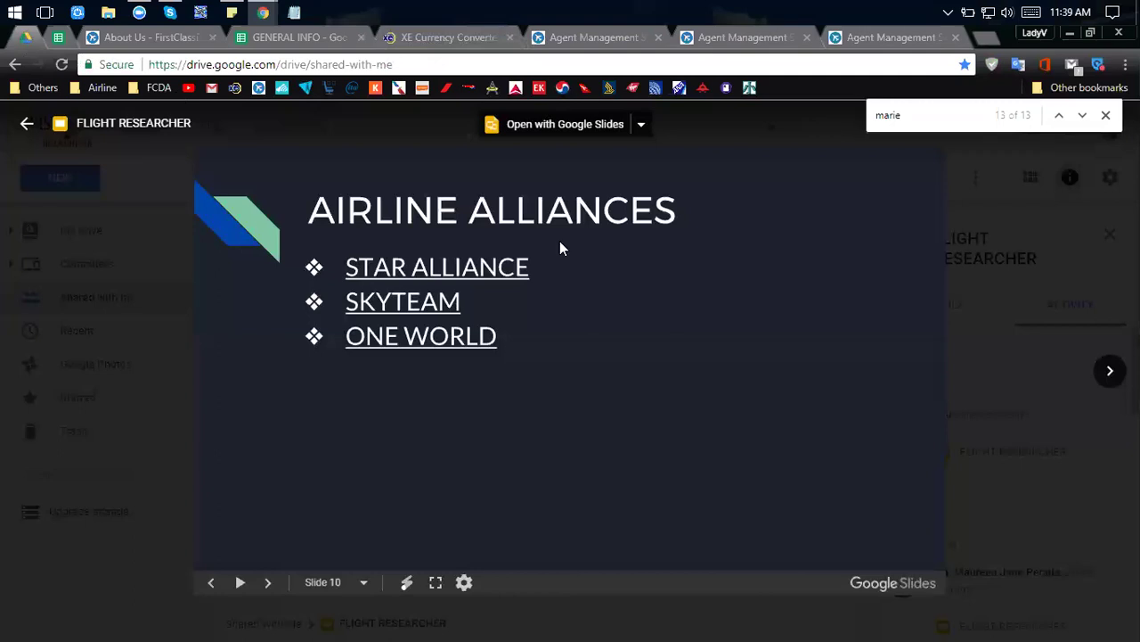
{"action": "left_click", "coordinate": [267, 583]}
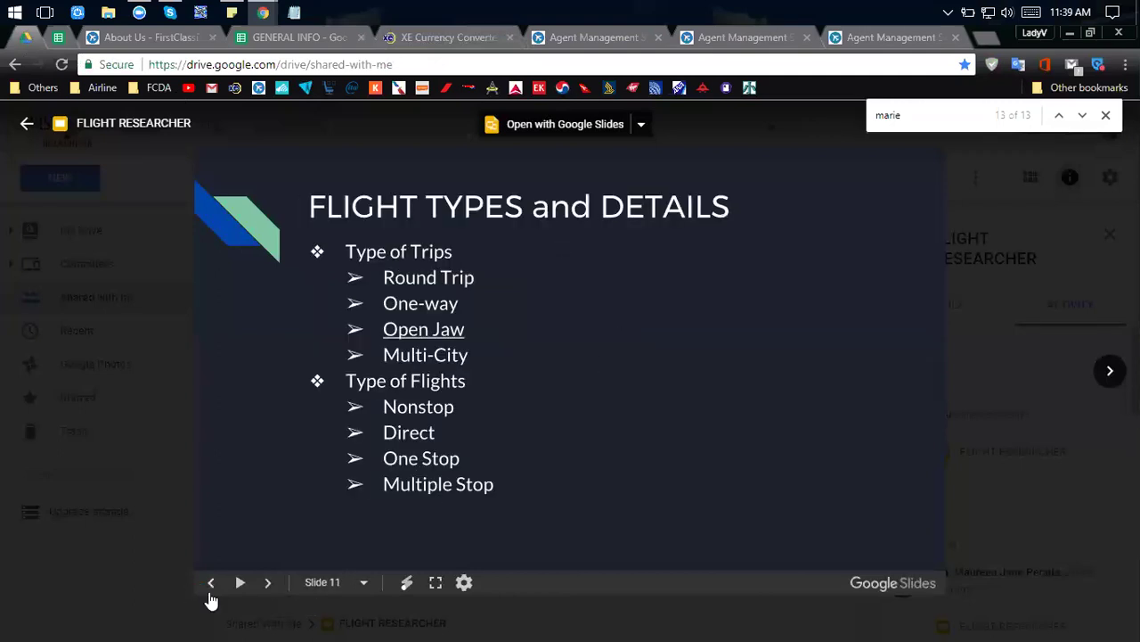
{"action": "left_click", "coordinate": [212, 584]}
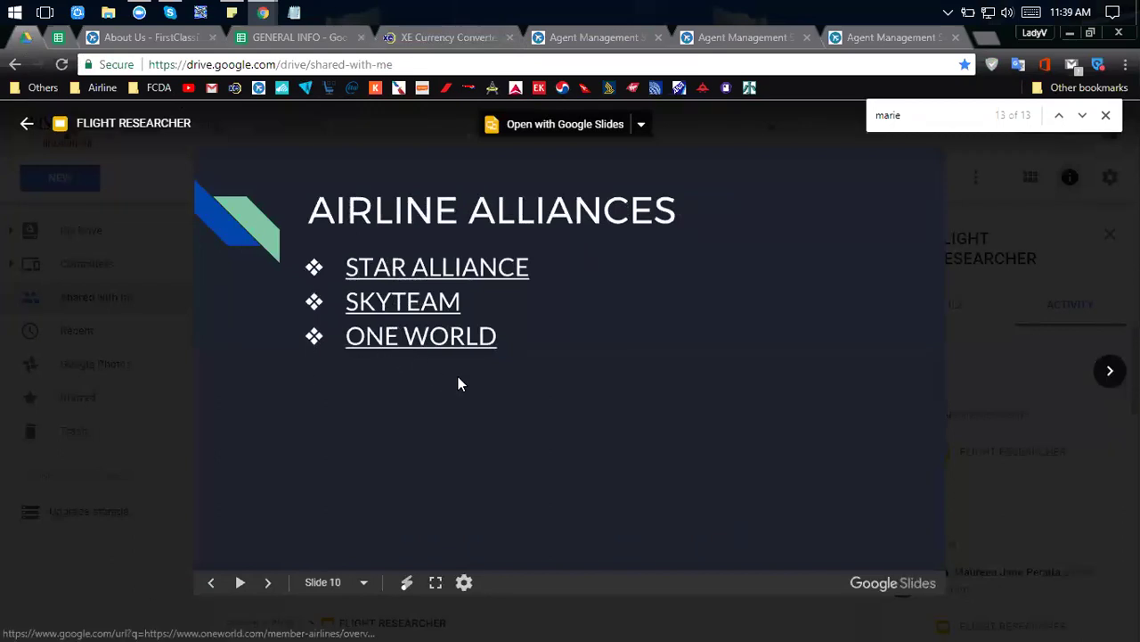
{"action": "key", "text": "alt+Tab"}
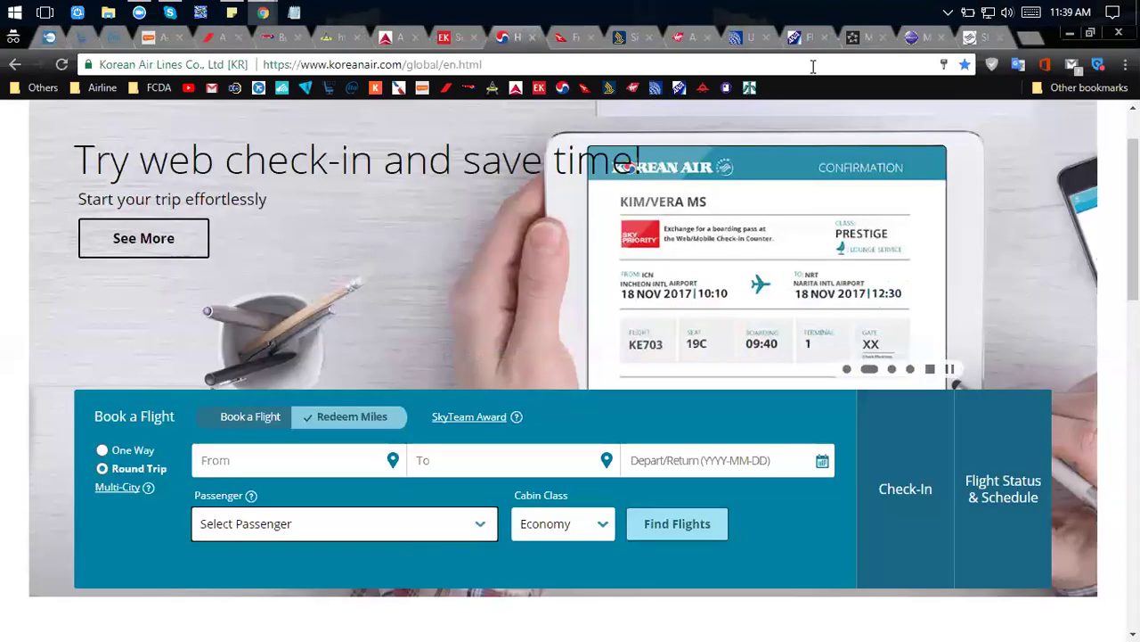